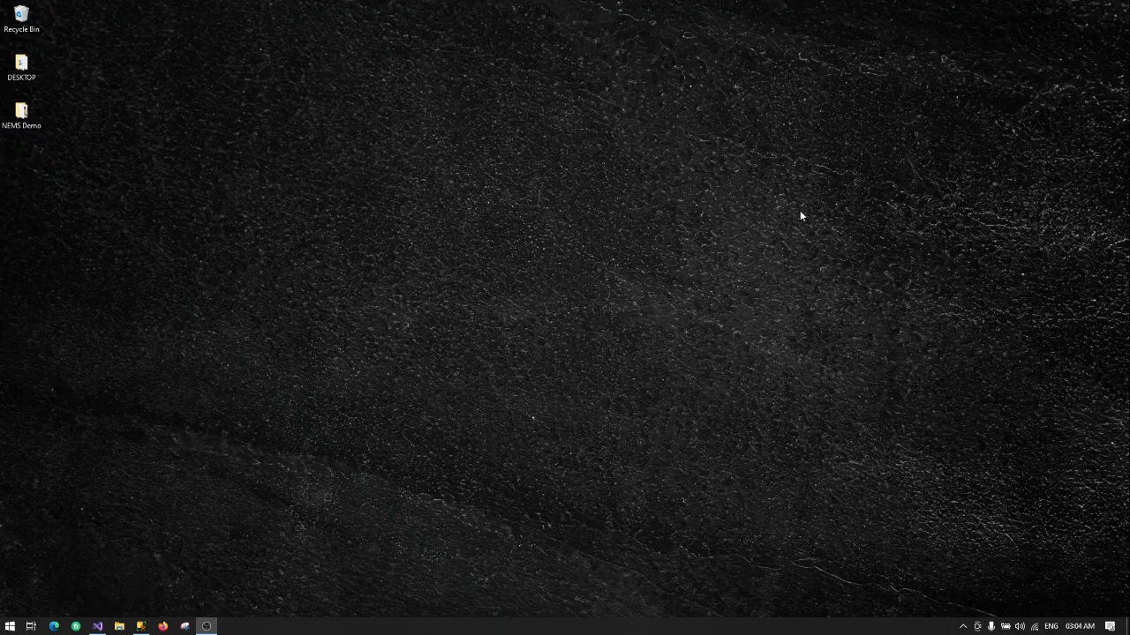
# Step: Restore the Visual Studio window holding the NelizonEMS solution from the taskbar
pyautogui.click(98, 626)
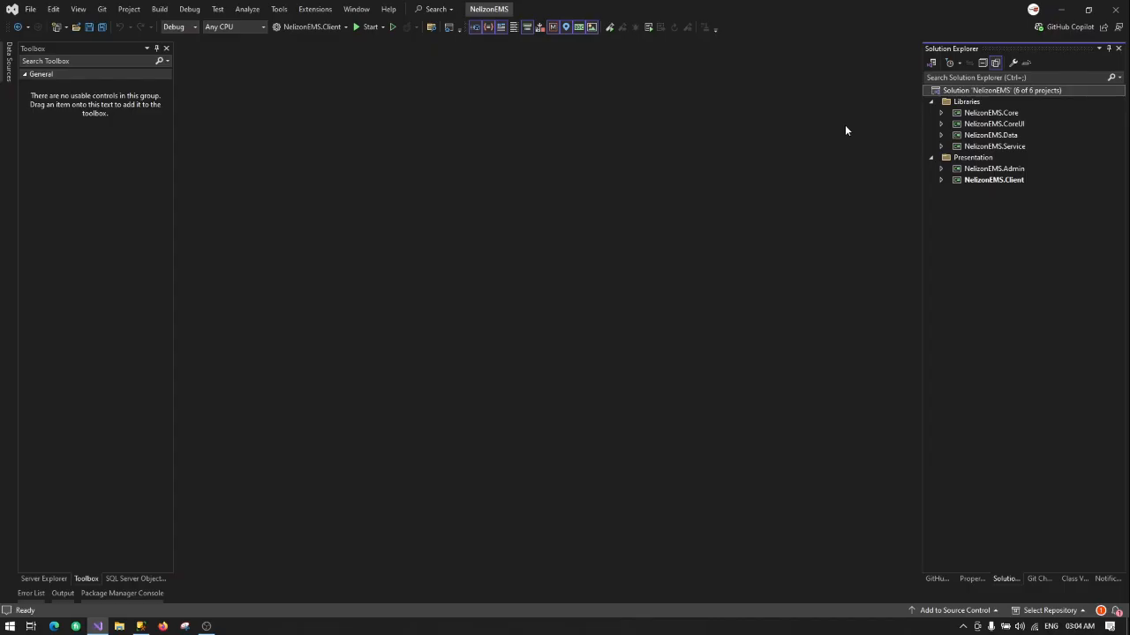
# Step: Run the Publish Wizard on NelizonEMS.Admin, keeping the C:\deployments\nelizon\nems\admin\ location
pyautogui.click(982, 170)
pyautogui.rightClick(981, 171)
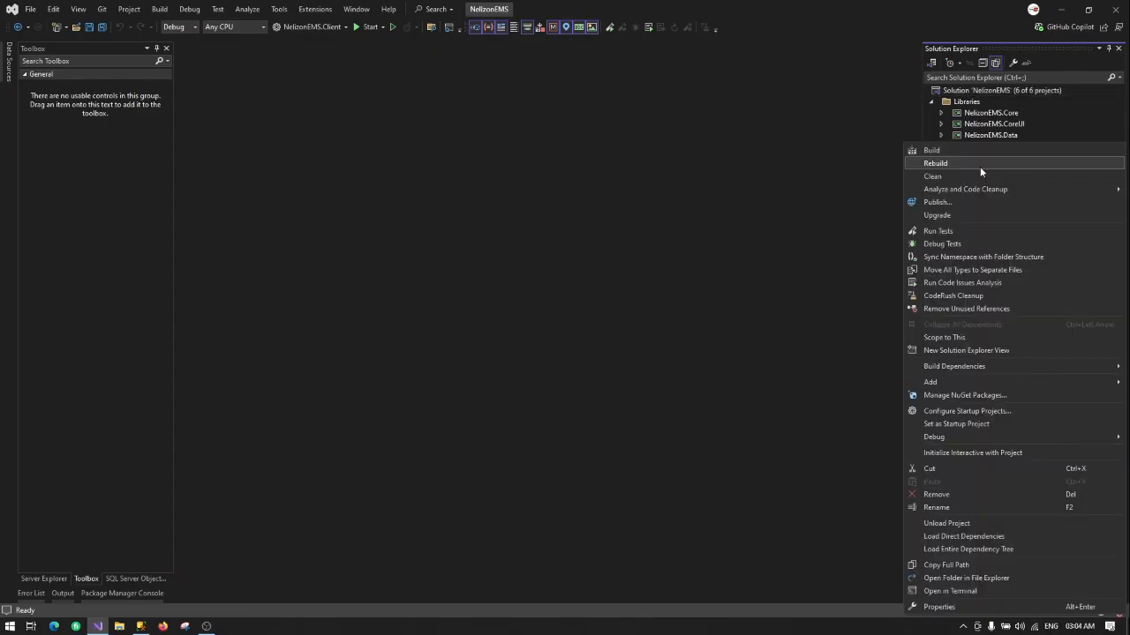
pyautogui.click(930, 201)
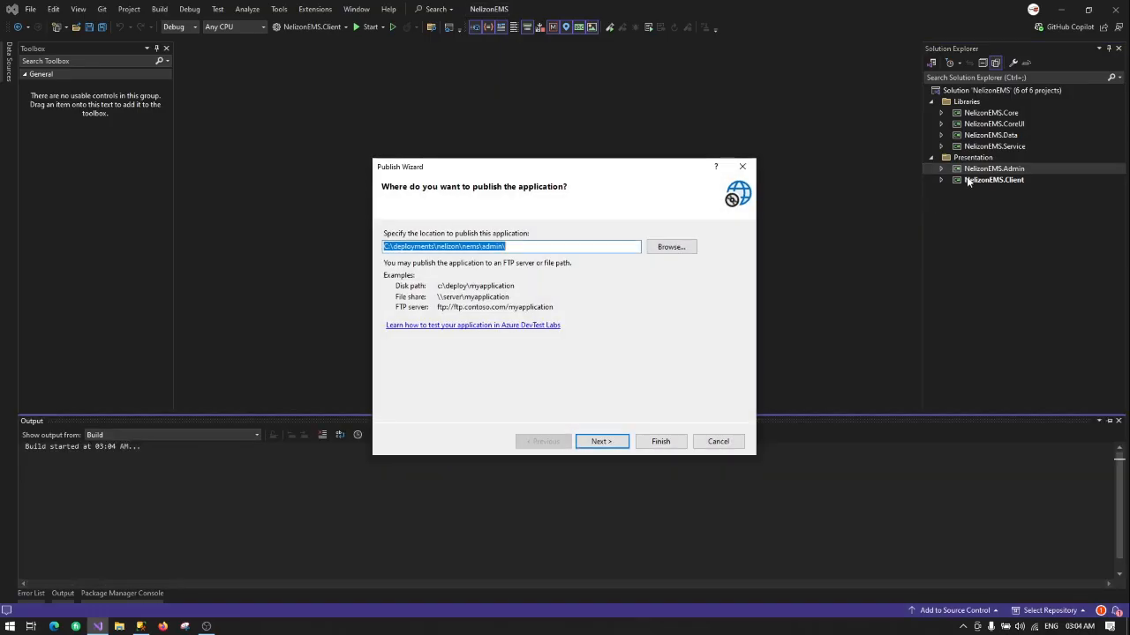
pyautogui.click(608, 439)
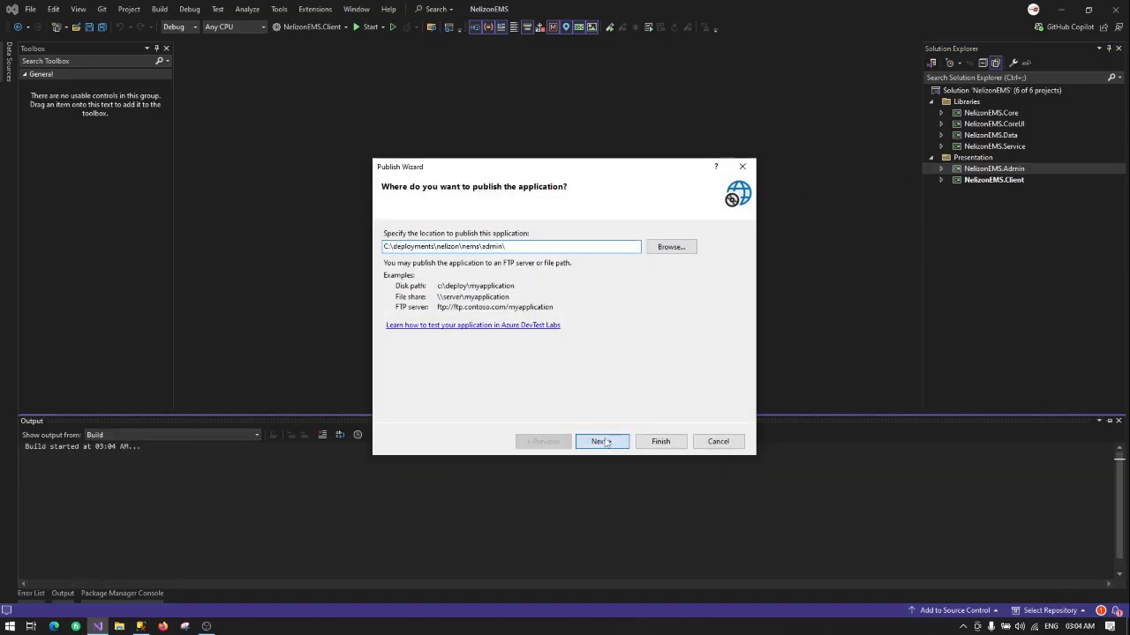
pyautogui.click(660, 443)
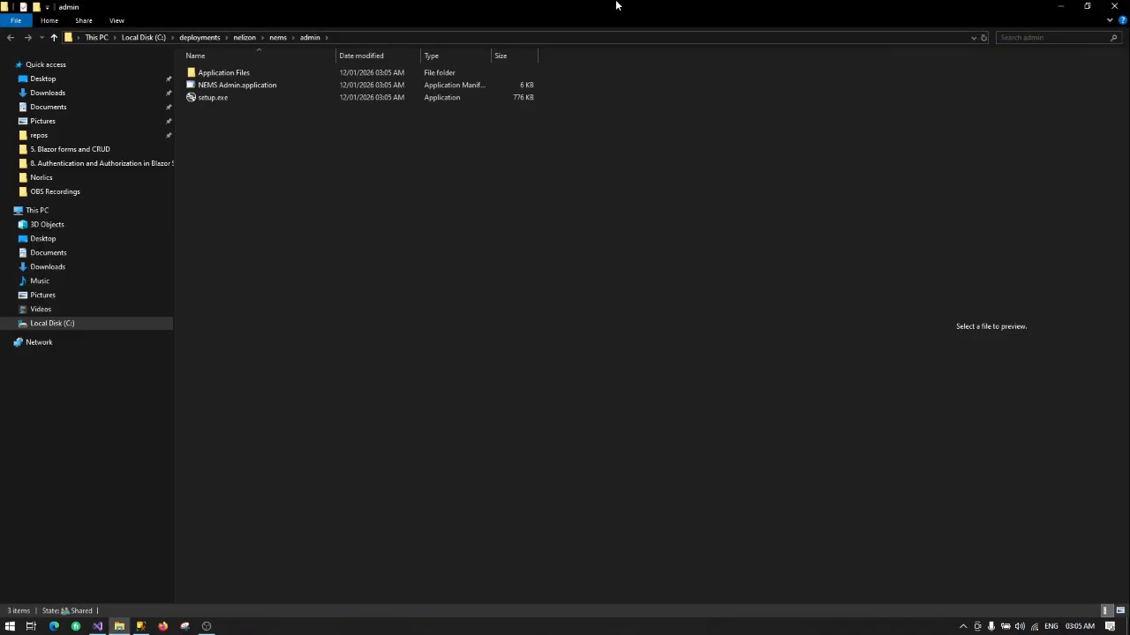
# Step: Publish NelizonEMS.Client to C:\deployments\nelizon\nems\client\ with update checks left off
pyautogui.moveTo(616, 5); pyautogui.dragTo(491, 144)
pyautogui.rightClick(946, 178)
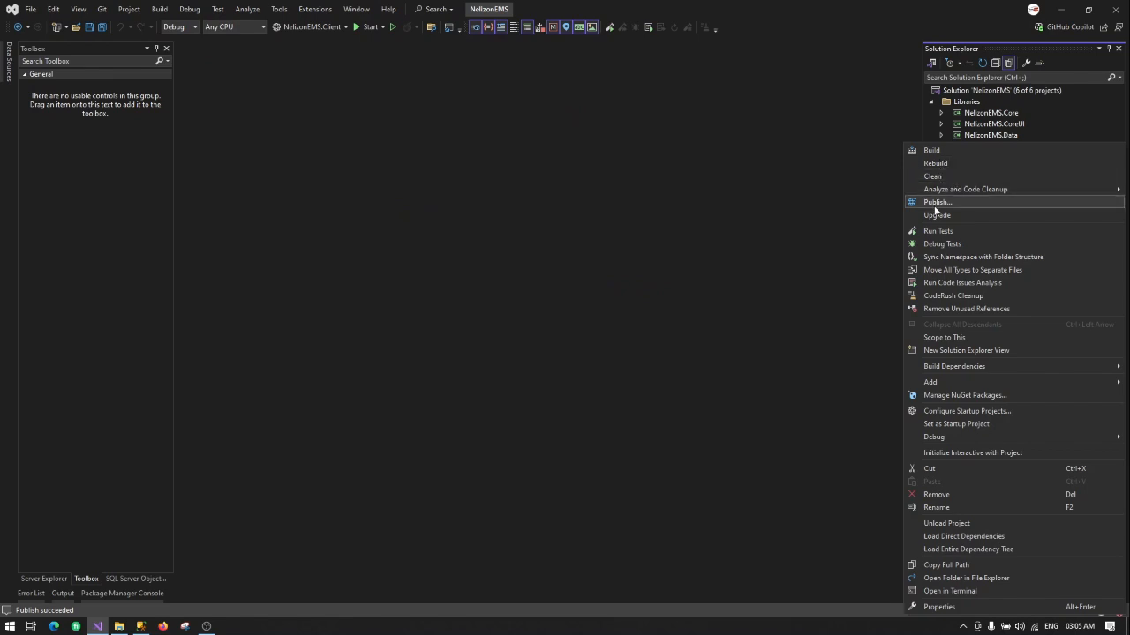
pyautogui.click(937, 204)
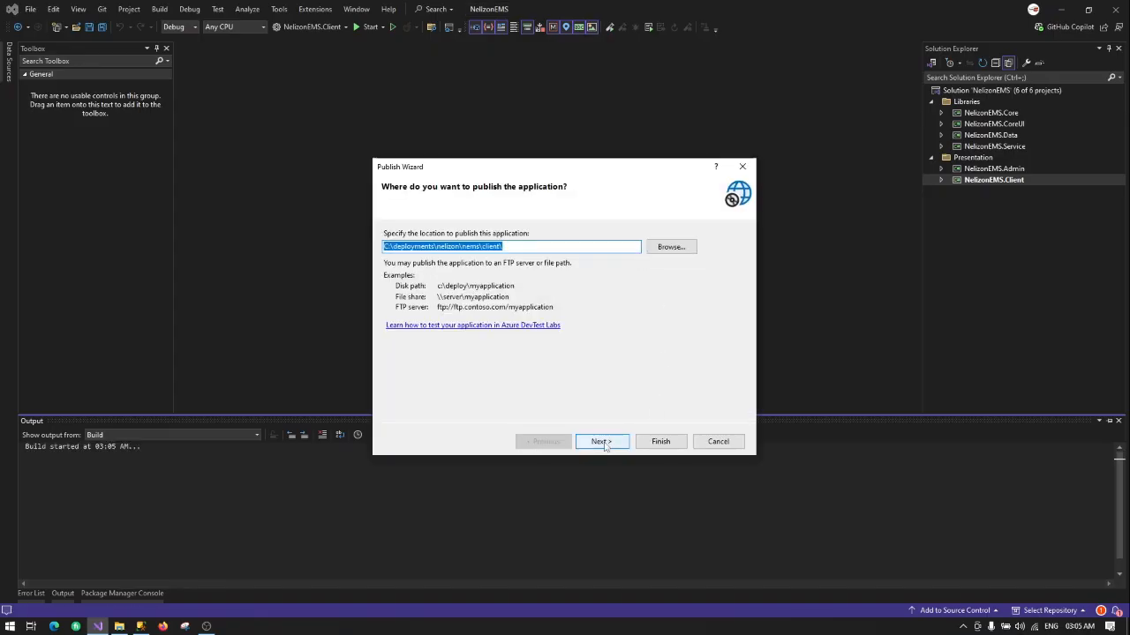
pyautogui.click(604, 443)
pyautogui.click(603, 444)
pyautogui.click(604, 444)
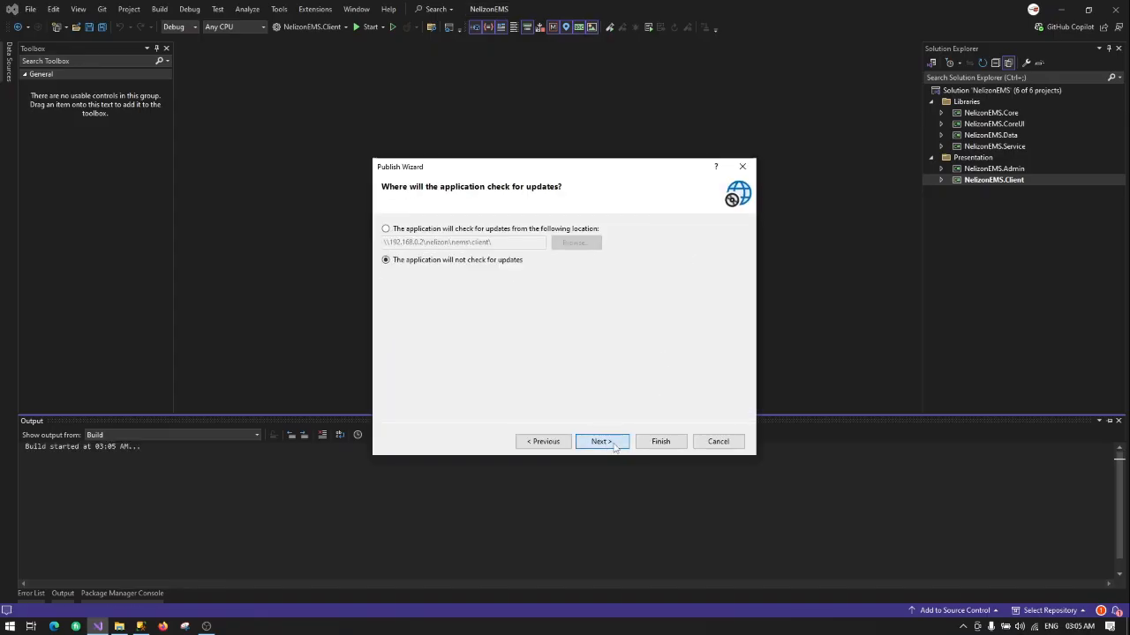
pyautogui.click(658, 442)
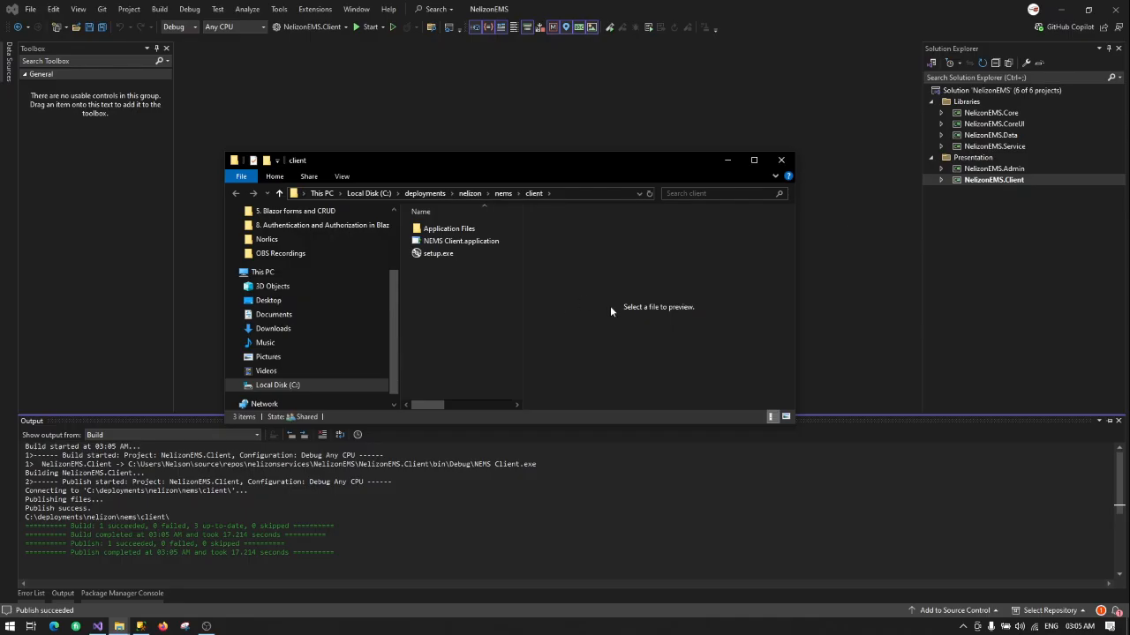
# Step: Install NEMS Admin by running NEMS Admin.application from the nems\admin folder
pyautogui.click(503, 193)
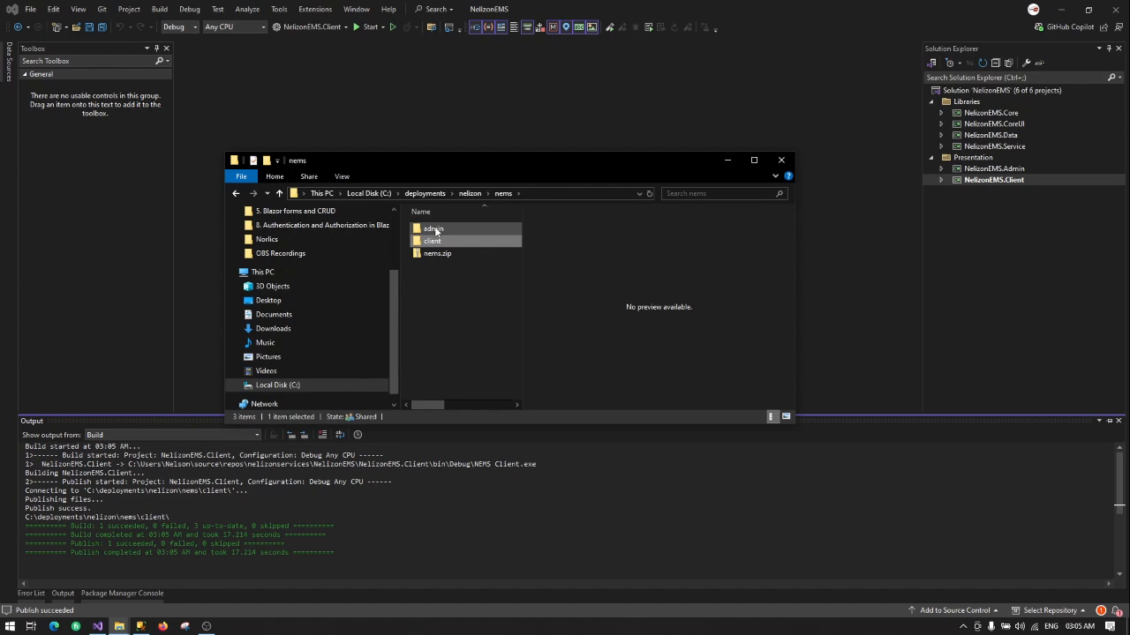
pyautogui.doubleClick(434, 230)
pyautogui.doubleClick(452, 243)
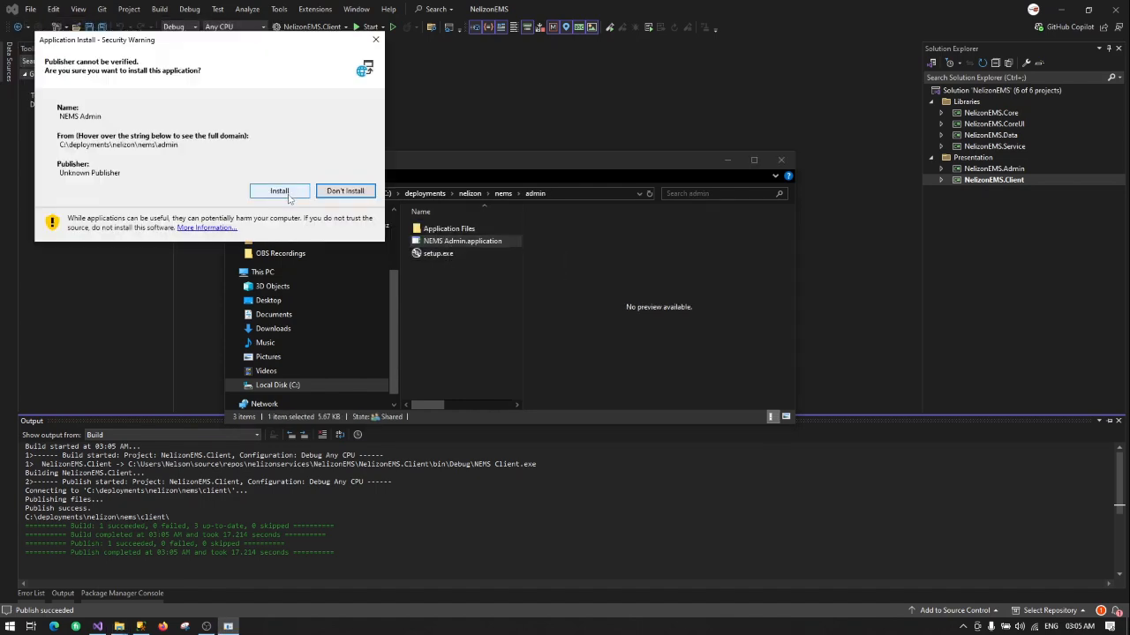
pyautogui.click(287, 195)
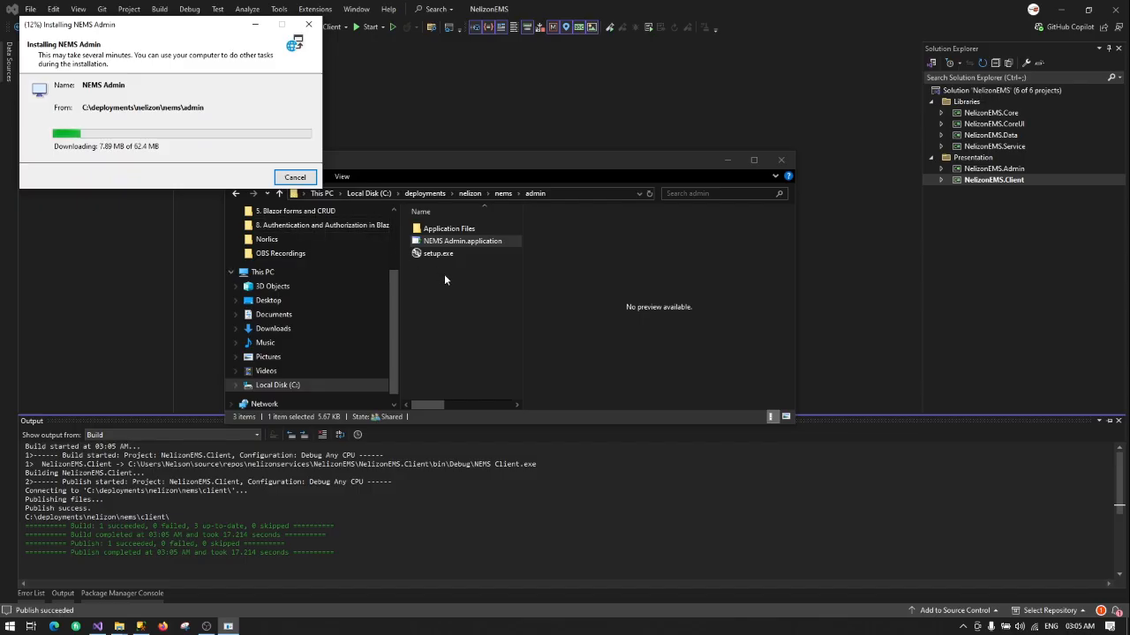
# Step: Install NEMS Client by running NEMS Client.application from the nems\client folder
pyautogui.click(503, 194)
pyautogui.doubleClick(470, 240)
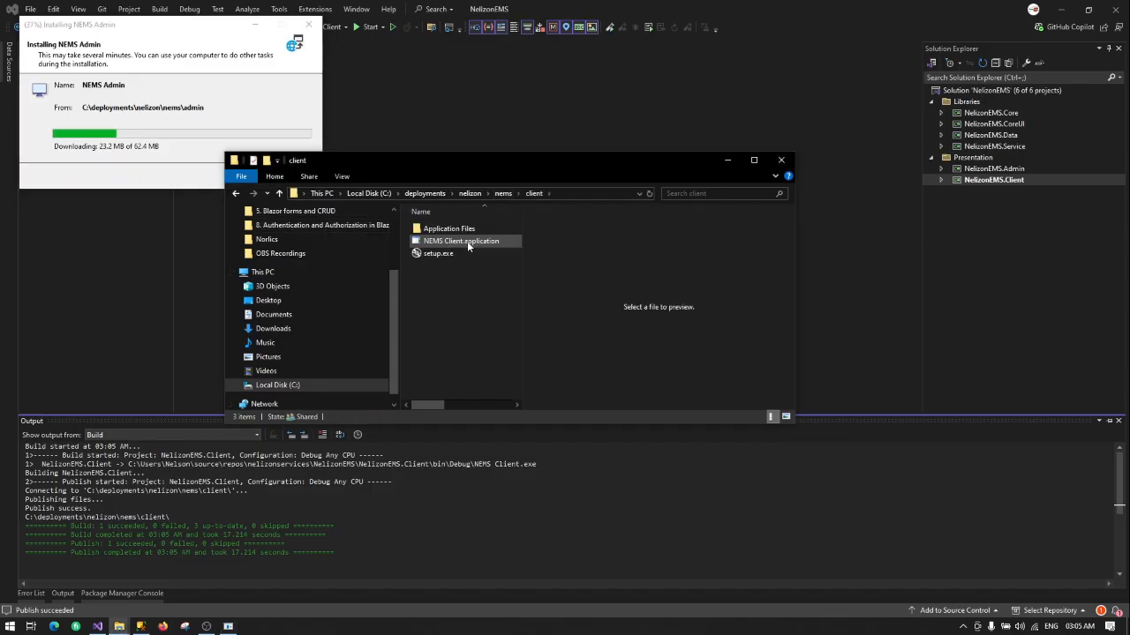
pyautogui.doubleClick(467, 246)
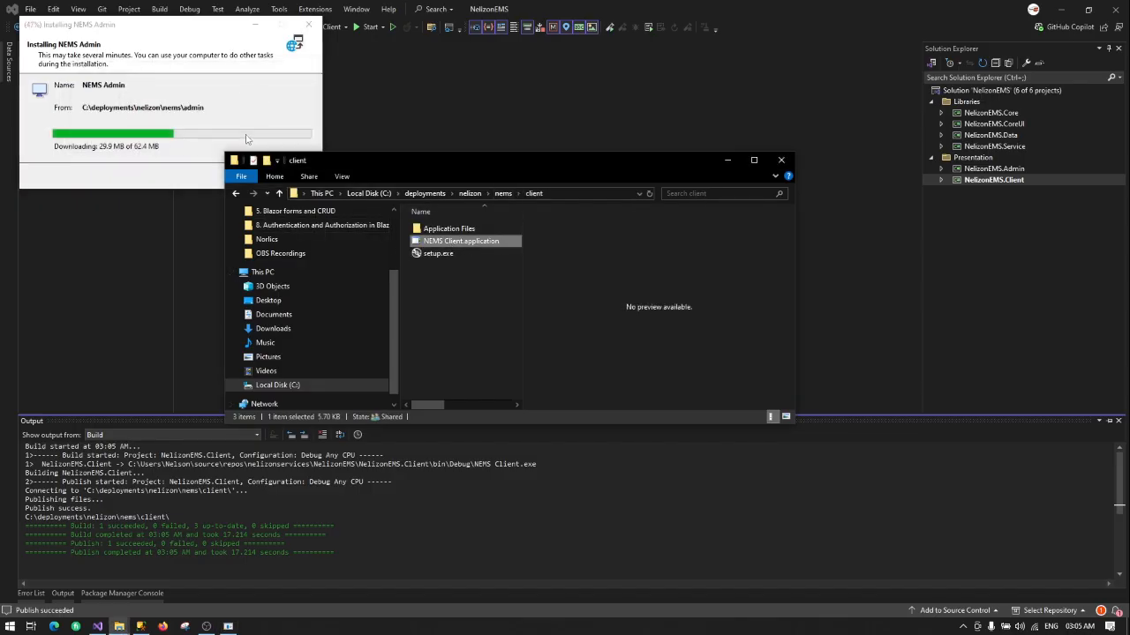
pyautogui.click(571, 234)
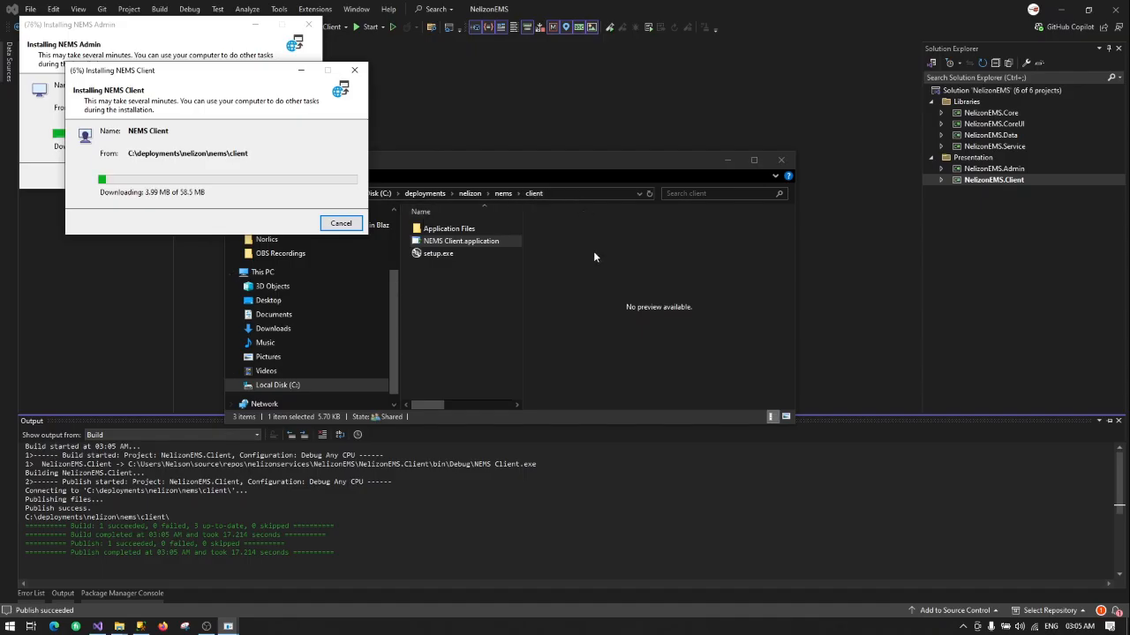
pyautogui.click(725, 161)
pyautogui.moveTo(107, 74); pyautogui.dragTo(468, 78)
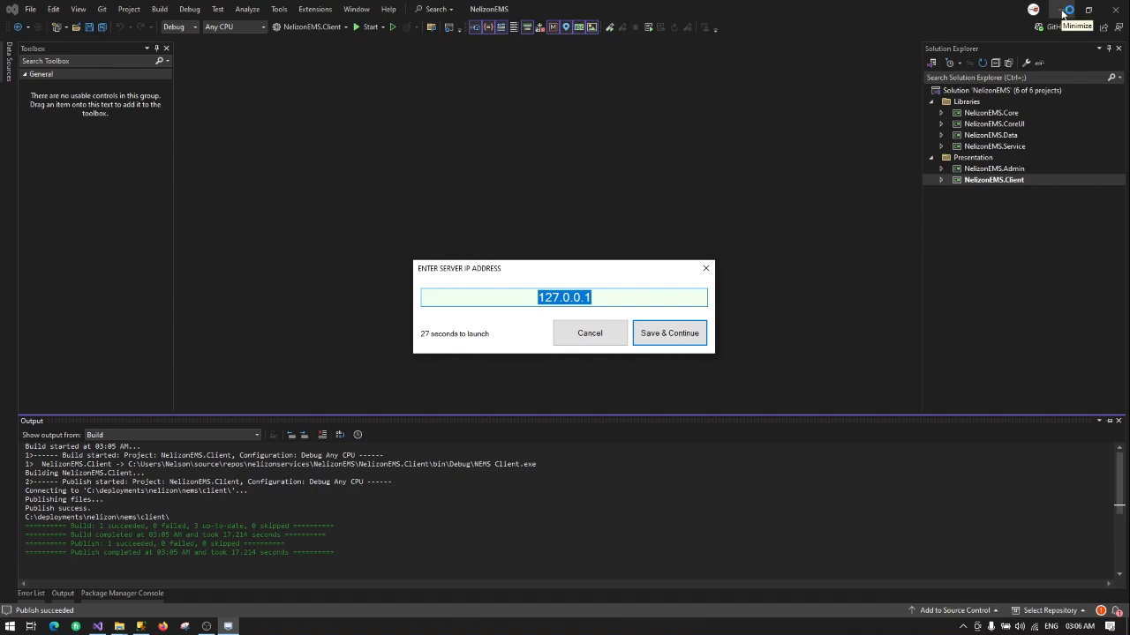
# Step: Minimize Visual Studio, close Explorer, cancel the server IP prompt, and refresh the desktop
pyautogui.click(1063, 10)
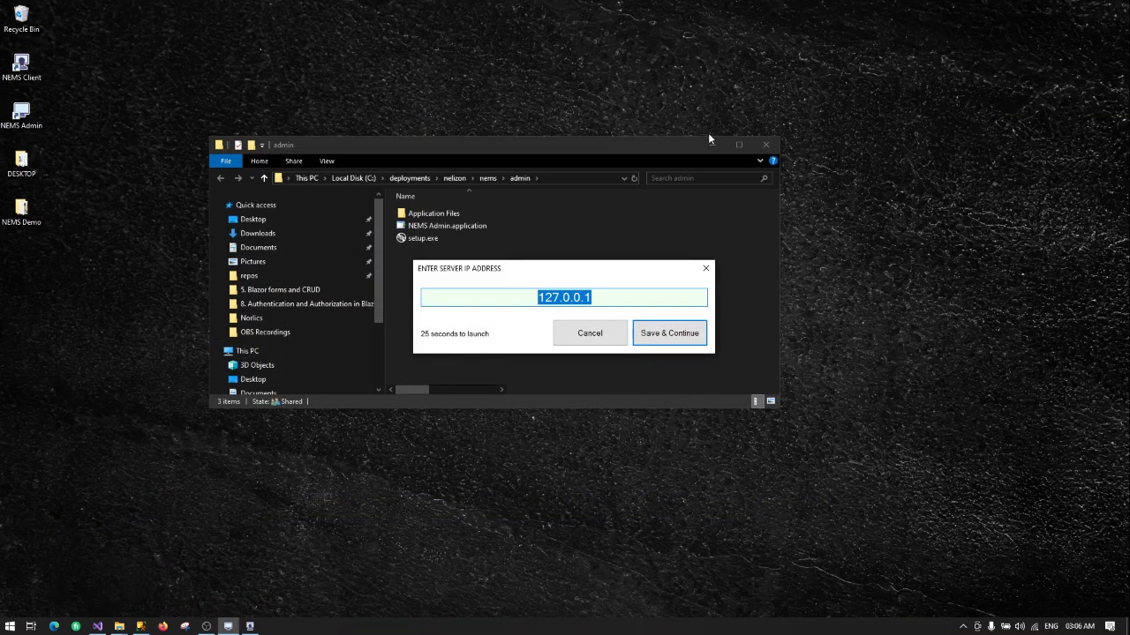
pyautogui.click(765, 145)
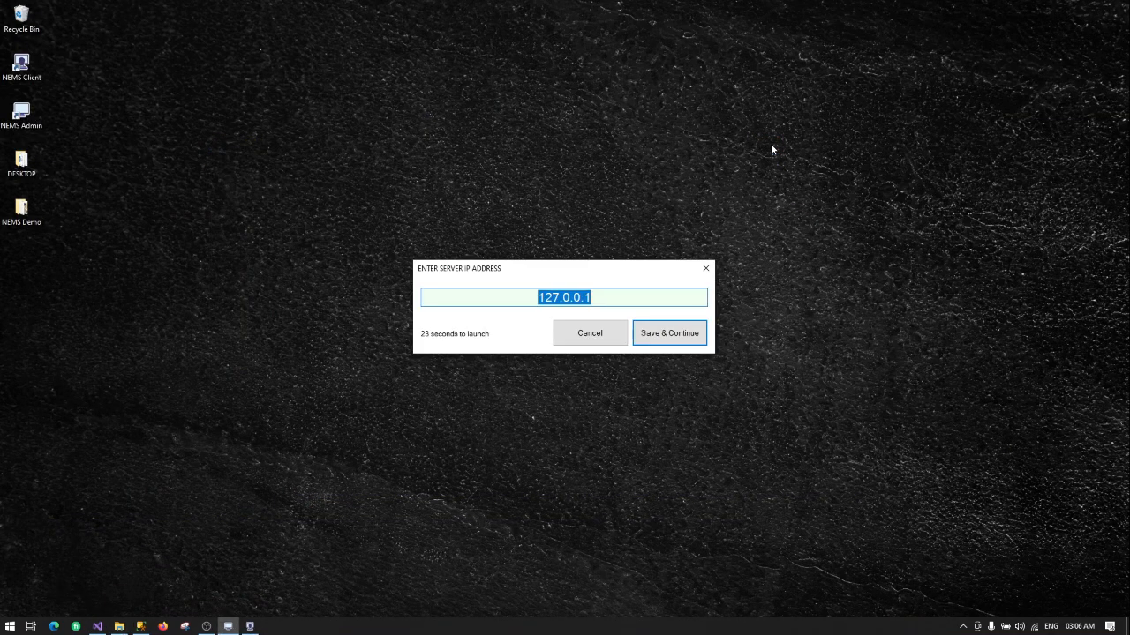
pyautogui.moveTo(576, 269); pyautogui.dragTo(581, 129)
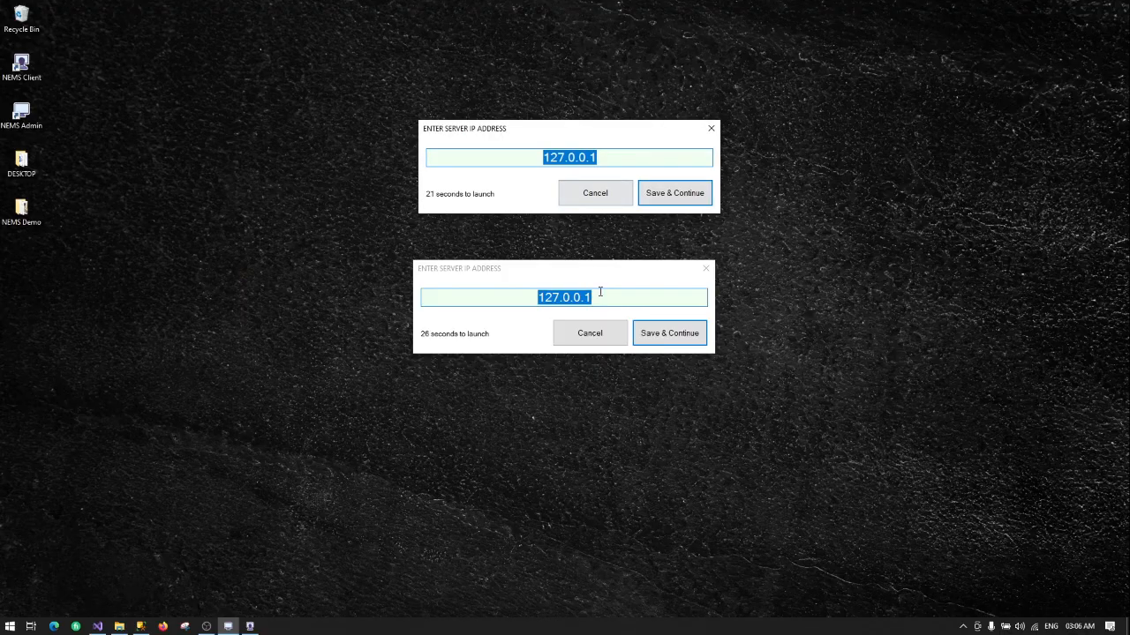
pyautogui.click(595, 343)
pyautogui.click(615, 194)
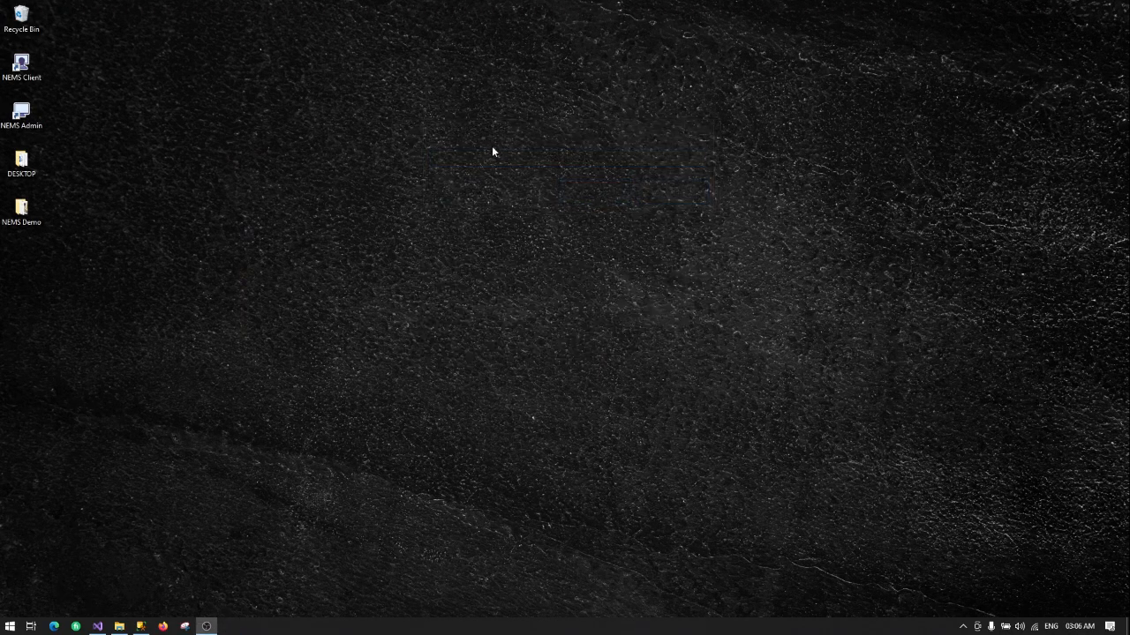
pyautogui.rightClick(483, 138)
pyautogui.click(542, 172)
# Step: Start NEMS Client, keep server IP 127.0.0.1, and acknowledge the 'School setup required' error
pyautogui.doubleClick(21, 66)
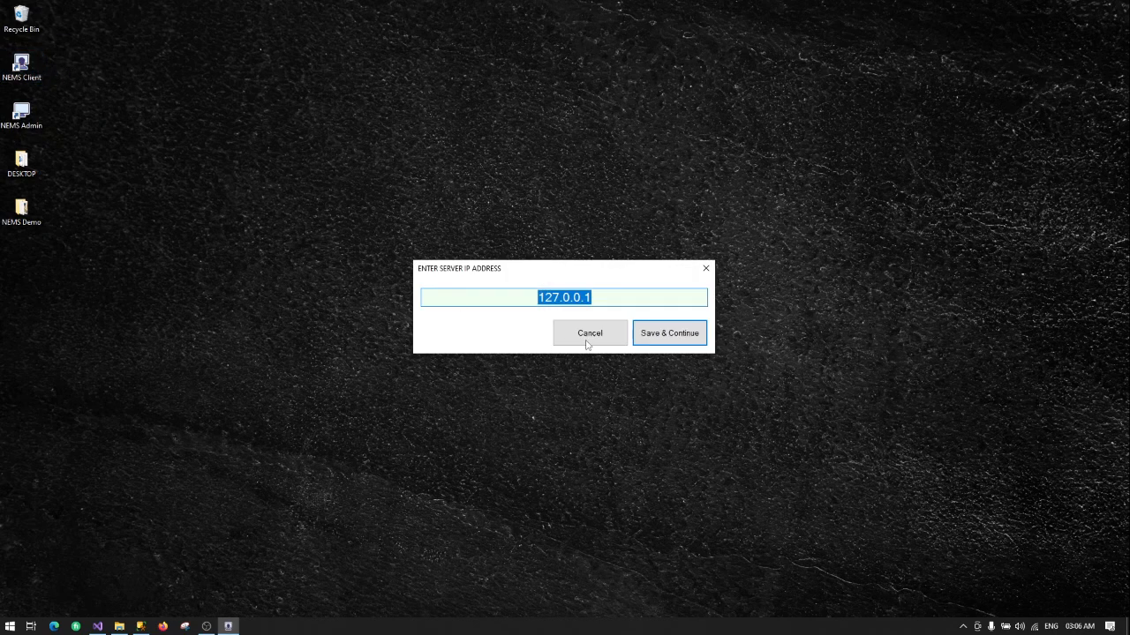
pyautogui.click(627, 300)
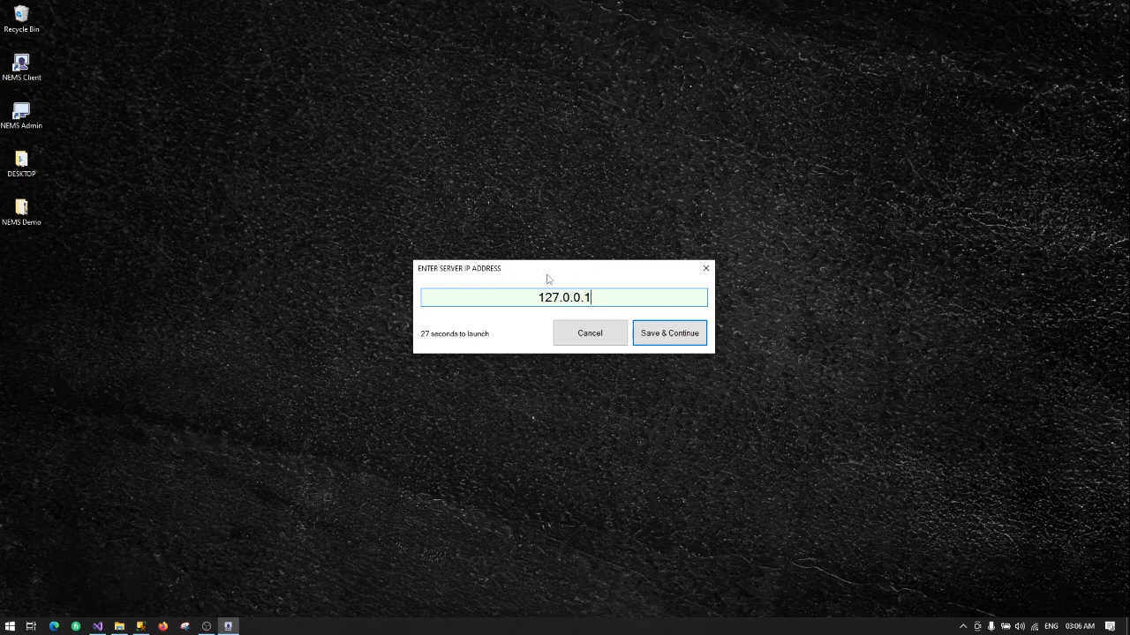
pyautogui.click(663, 338)
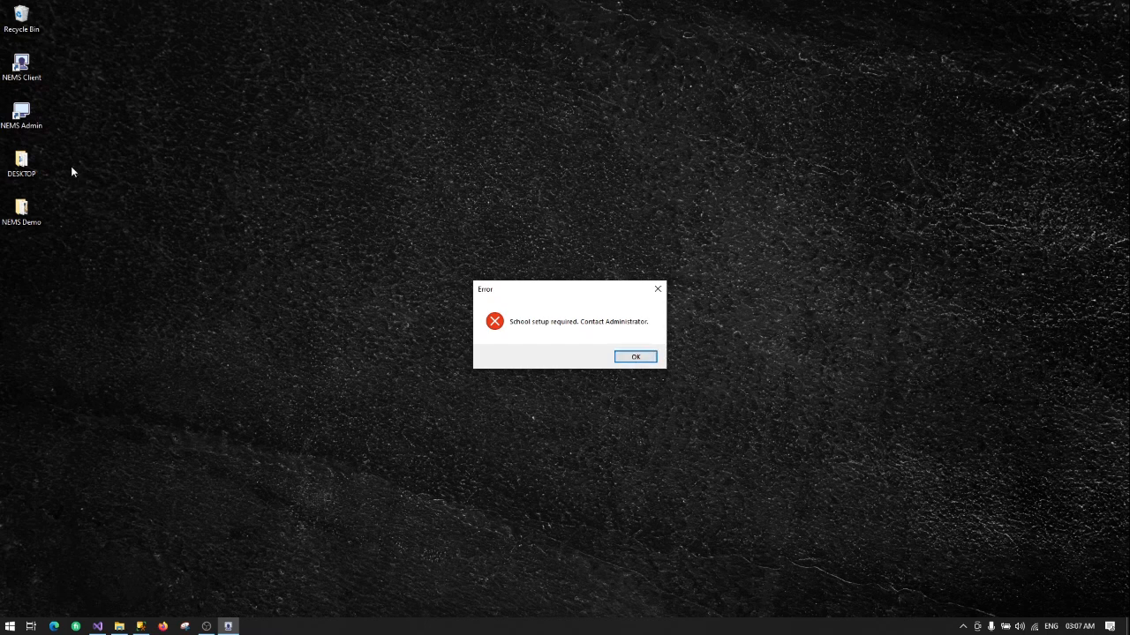
pyautogui.click(634, 357)
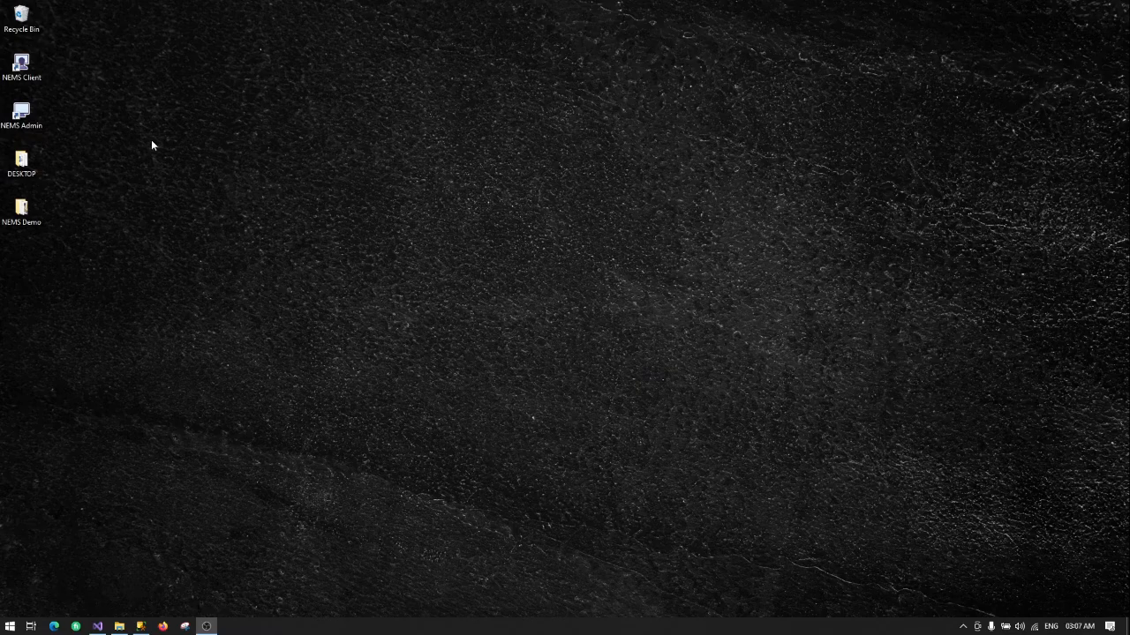
# Step: Open NEMS Admin from its desktop shortcut and save server IP 127.0.0.1
pyautogui.rightClick(22, 113)
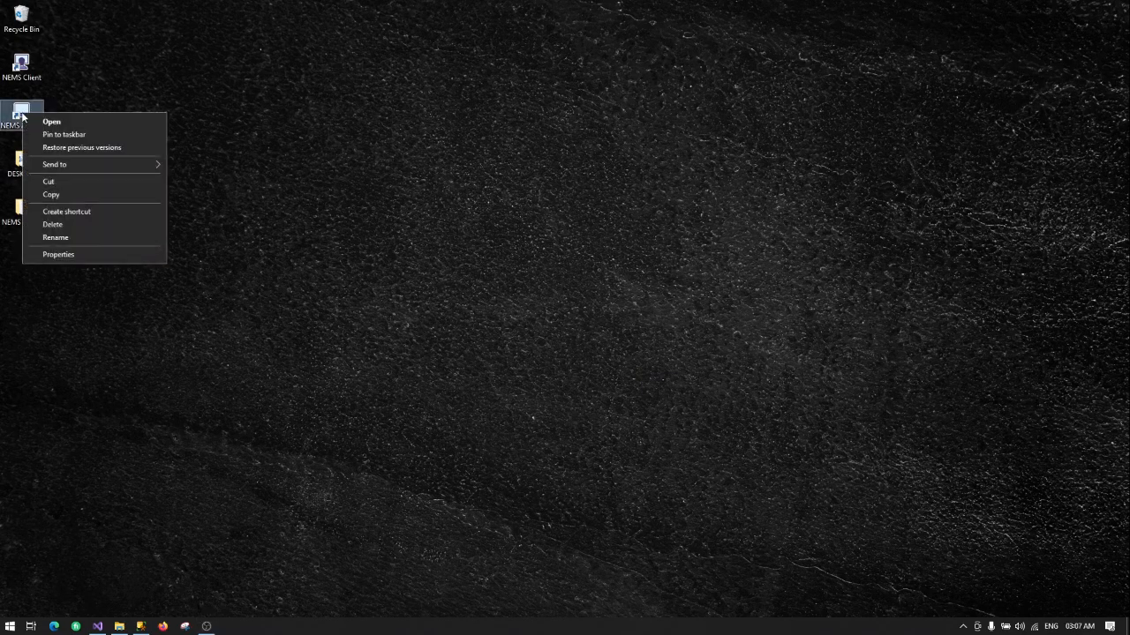
pyautogui.click(46, 123)
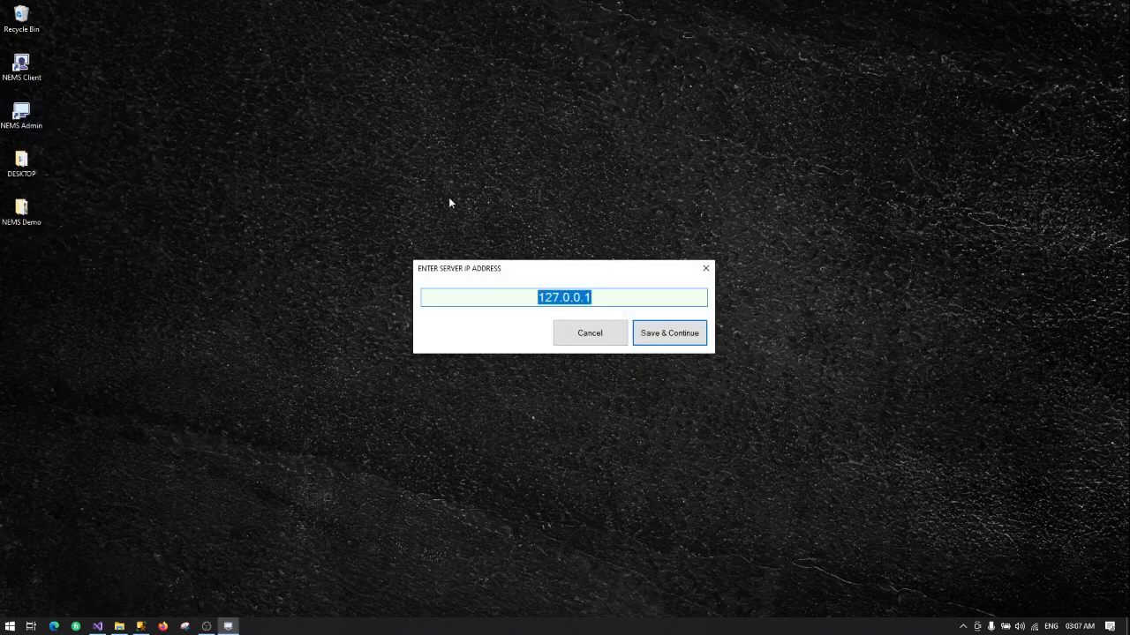
pyautogui.click(618, 297)
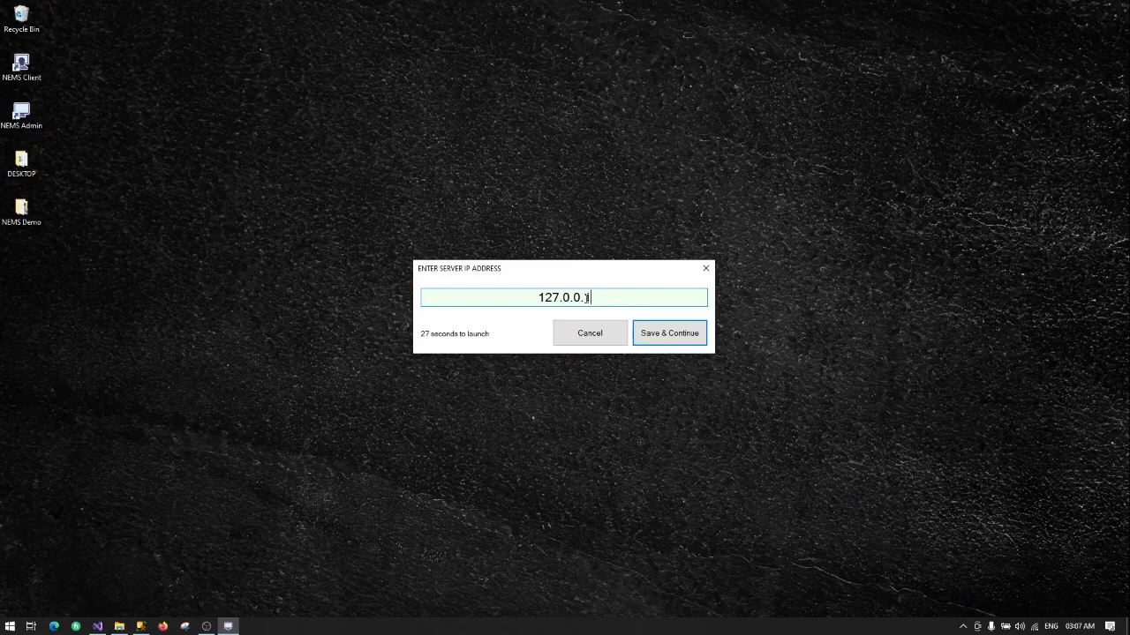
pyautogui.click(656, 333)
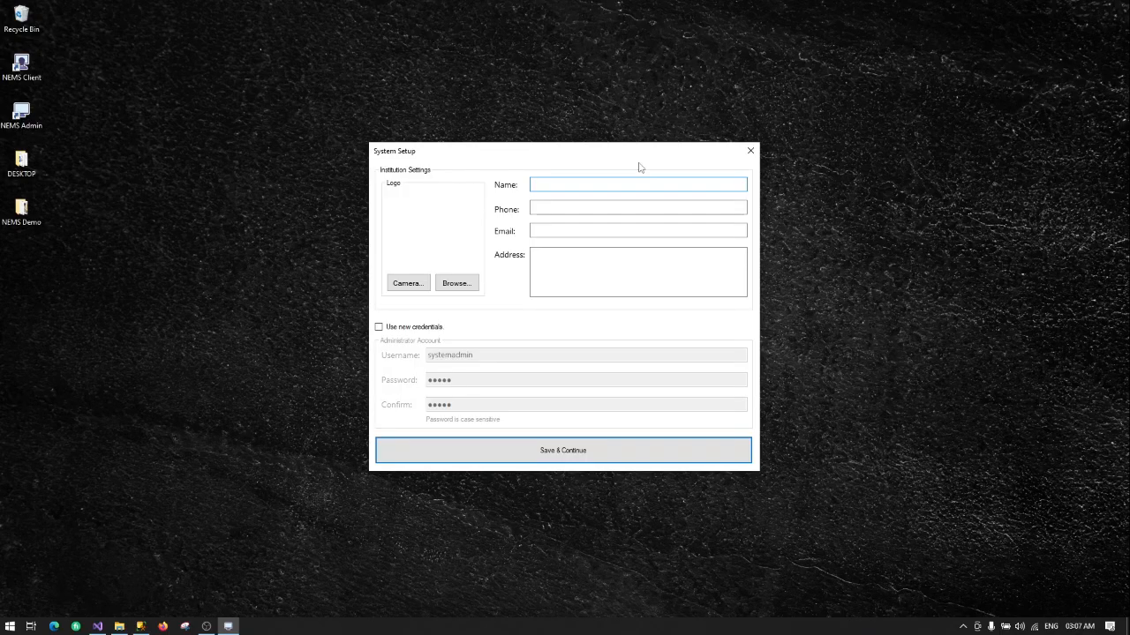
# Step: Enter institution name XYZ UNIVERSITY plus its phone number, e-mail address and street address
pyautogui.write('XYZ UNIVERSITY')
pyautogui.click(576, 209)
pyautogui.write('123456')
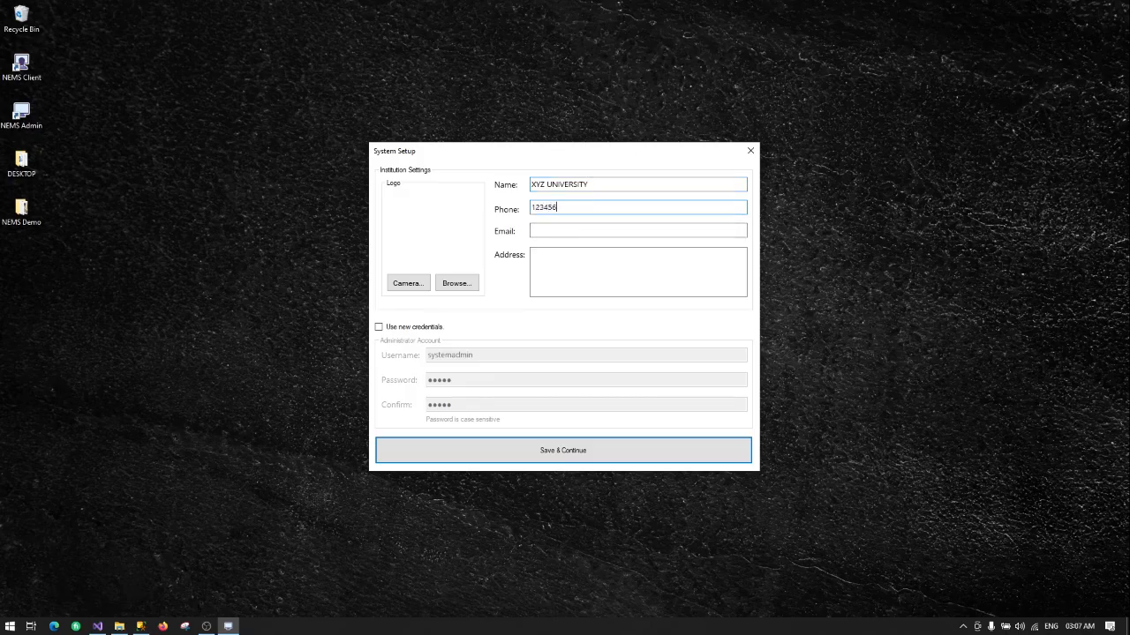
pyautogui.write('7890')
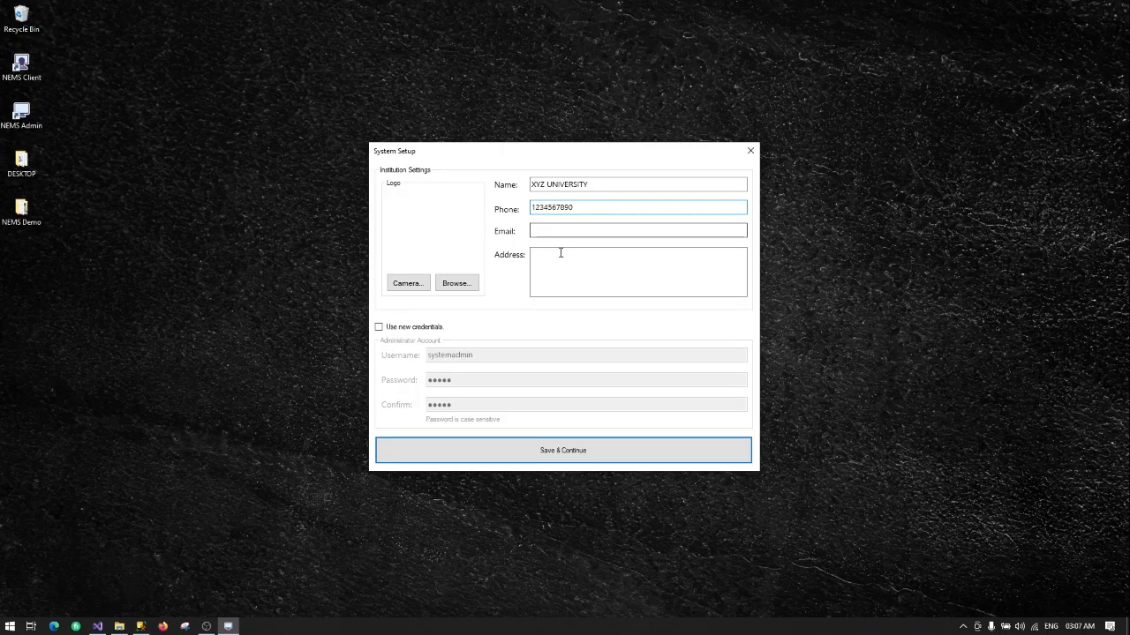
pyautogui.click(558, 231)
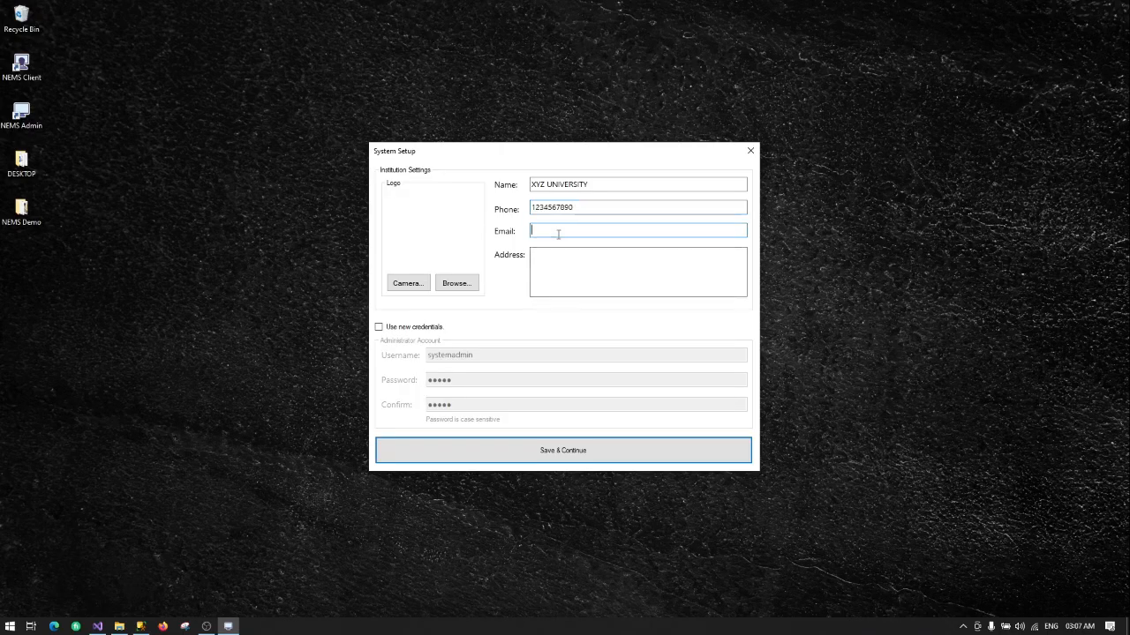
pyautogui.write('info@')
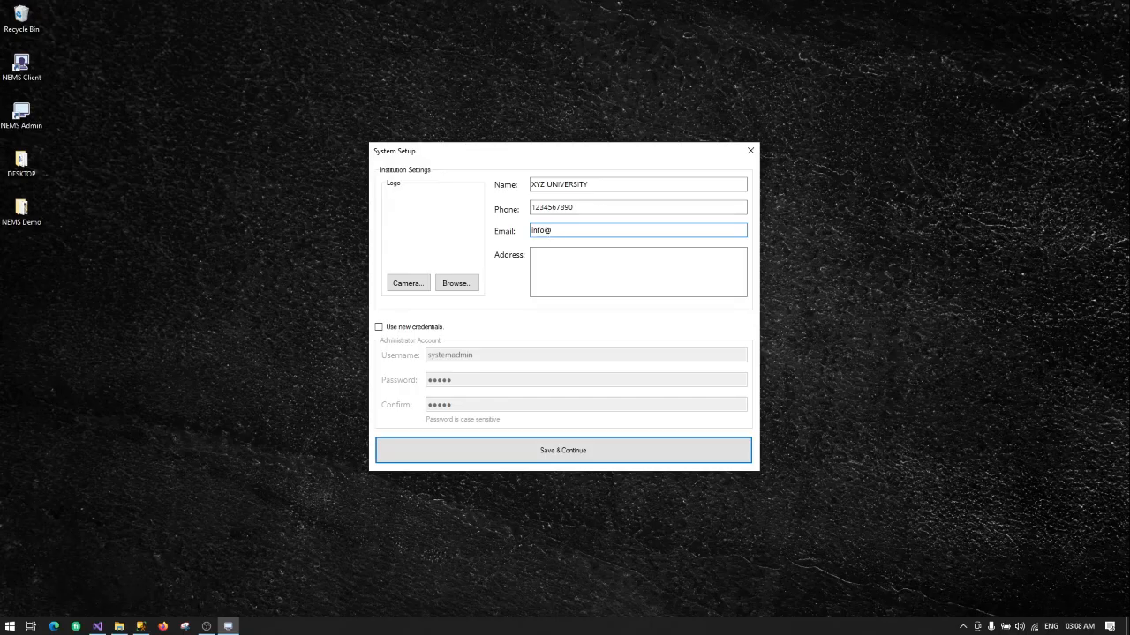
pyautogui.write('xyzuniversity.com')
pyautogui.click(533, 277)
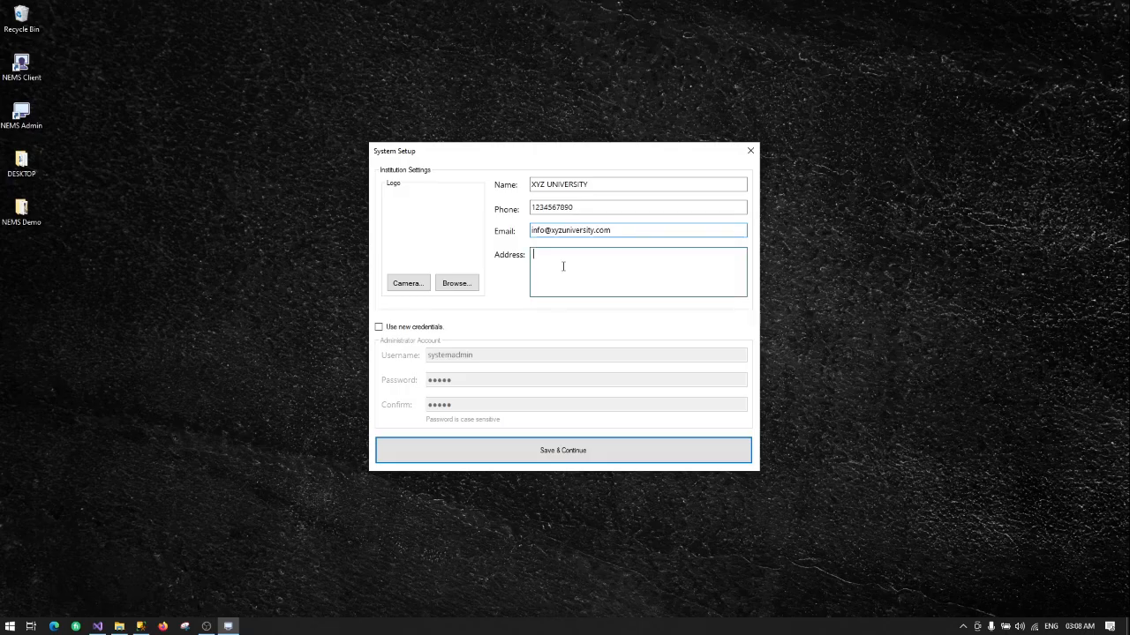
pyautogui.write('123 Any')
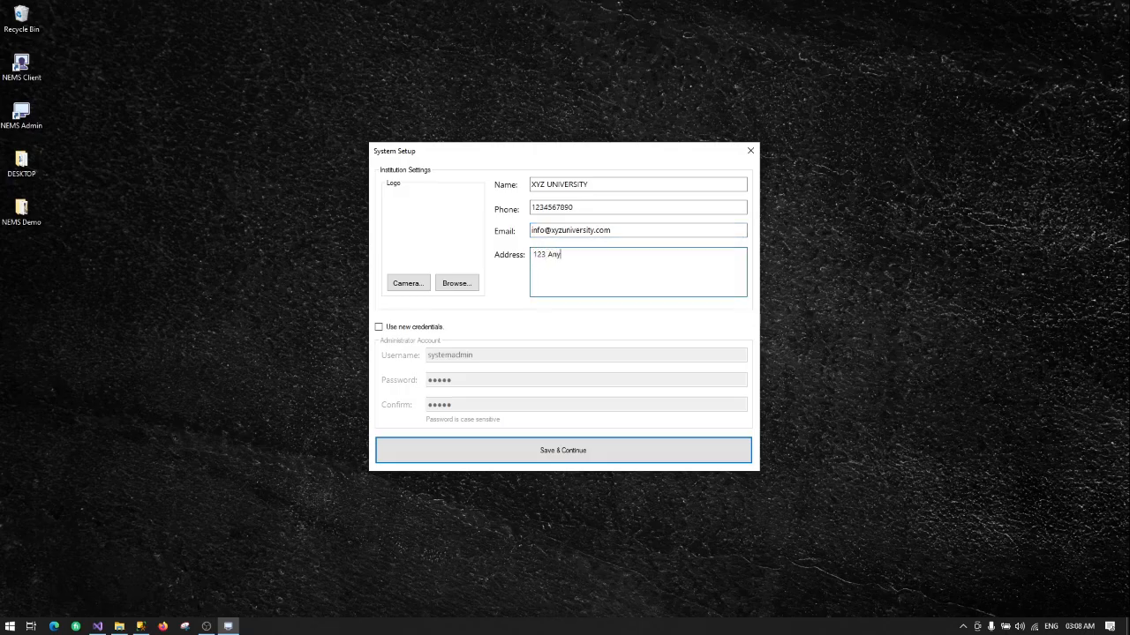
pyautogui.write('where street, Lagos, Nigeria')
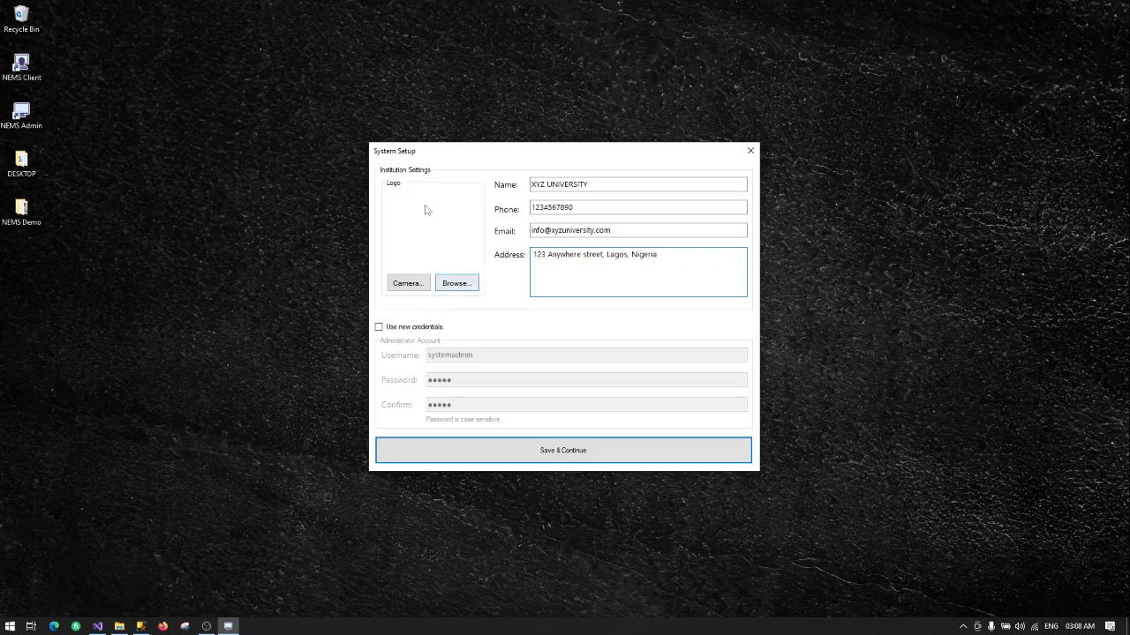
# Step: Load xyz uni logo.png from Desktop > NEMS Demo as the institution logo
pyautogui.click(466, 285)
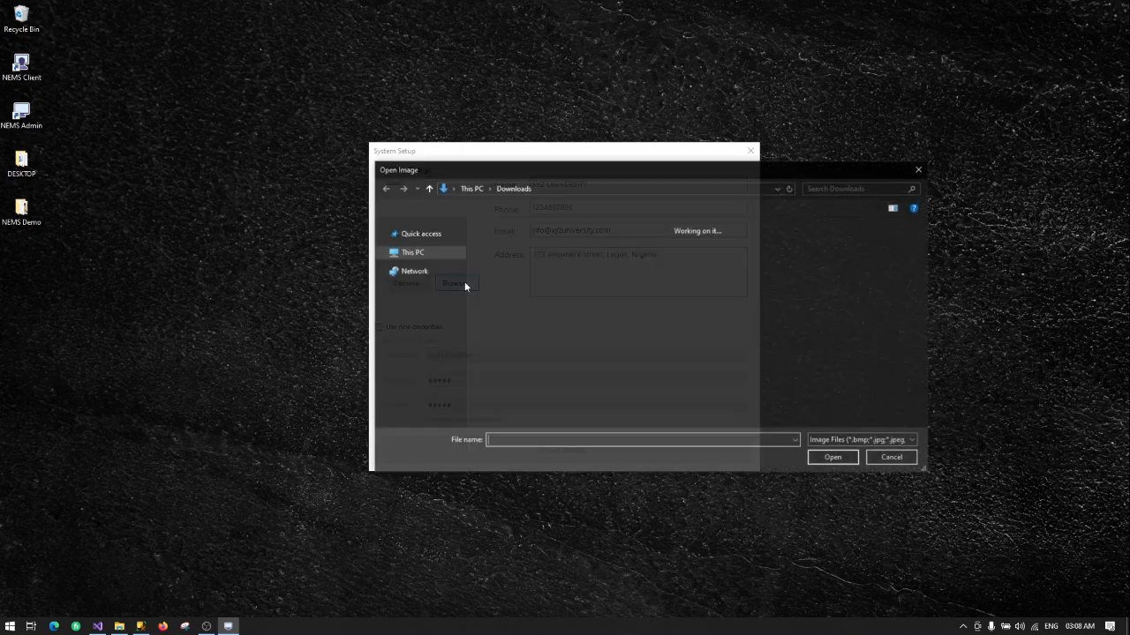
pyautogui.click(435, 329)
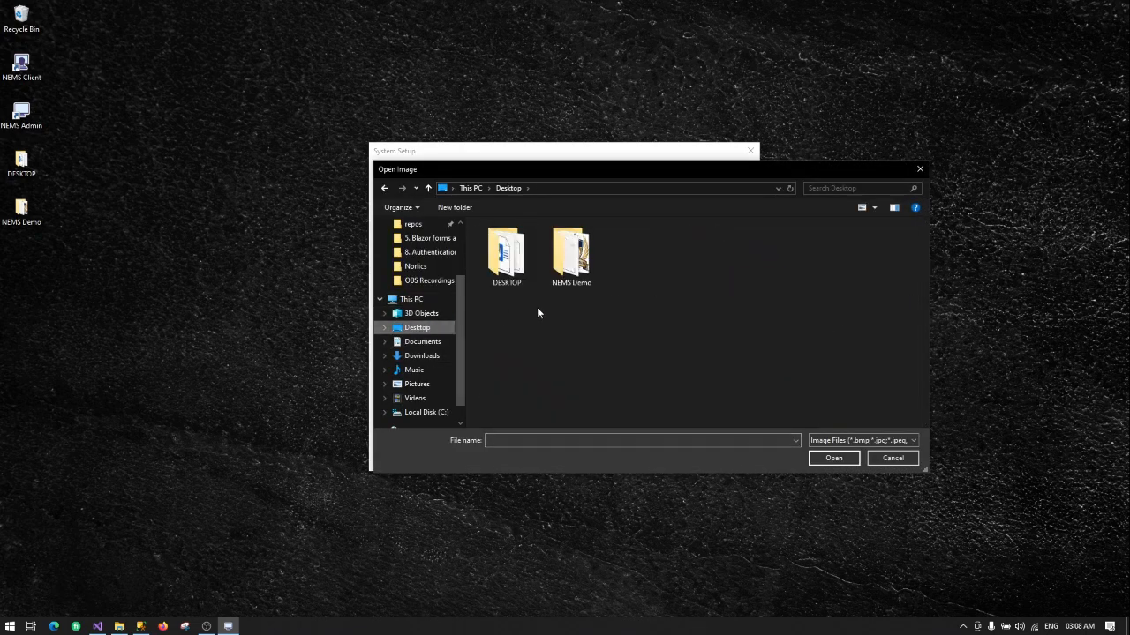
pyautogui.doubleClick(570, 256)
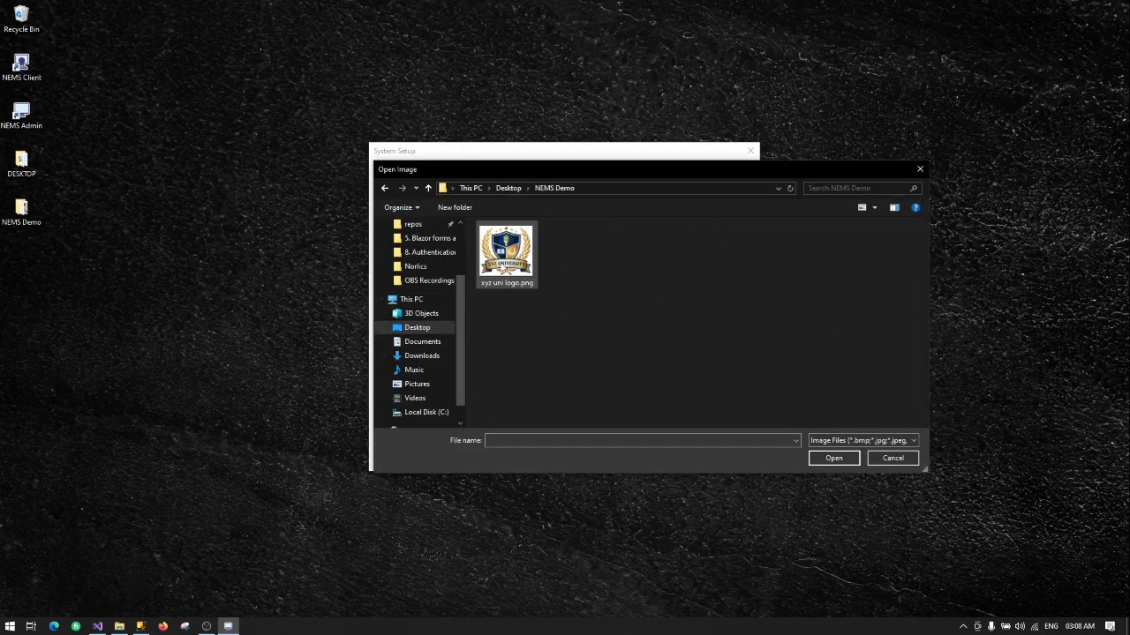
pyautogui.doubleClick(508, 256)
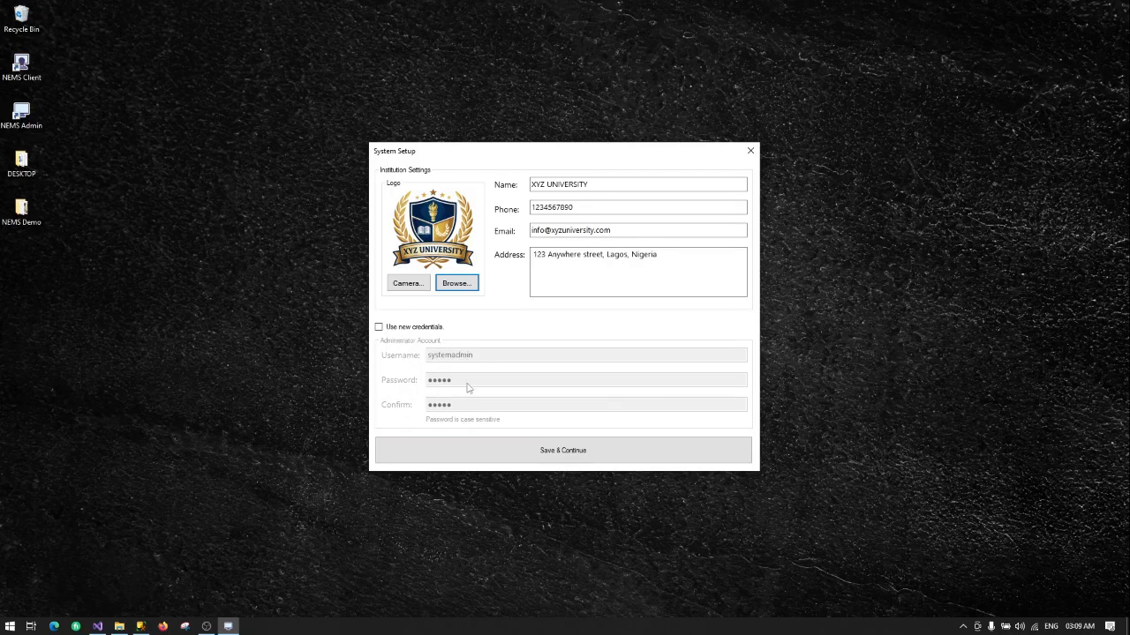
# Step: Set new admin credentials, username 'administrator' with a confirmed password, then save and acknowledge completion
pyautogui.click(425, 330)
pyautogui.click(473, 356)
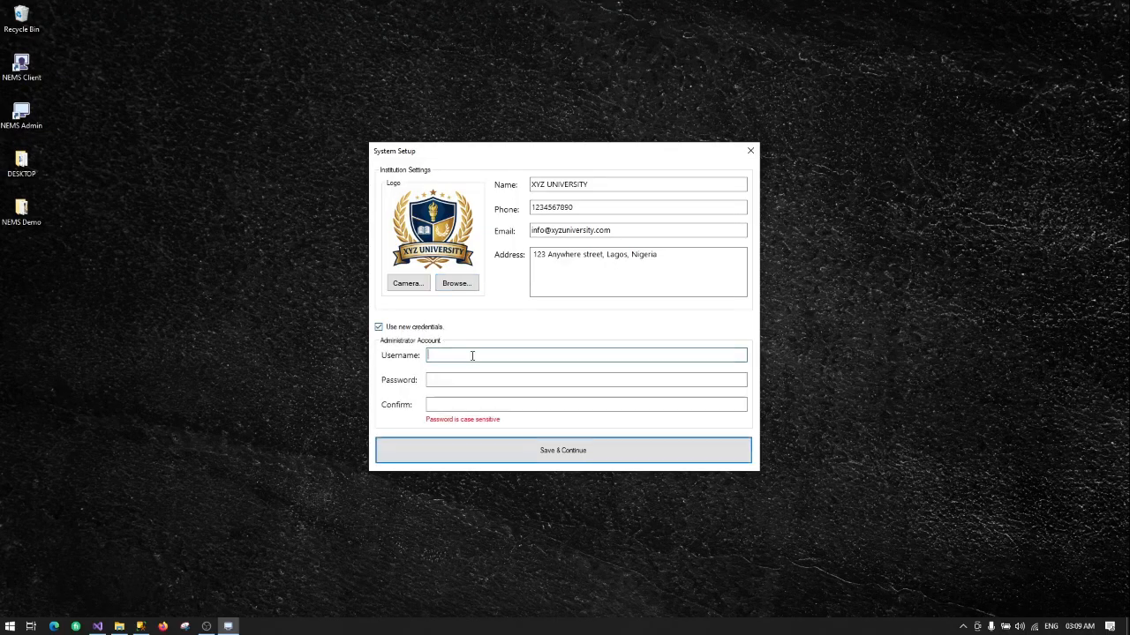
pyautogui.write('administrator')
pyautogui.click(445, 382)
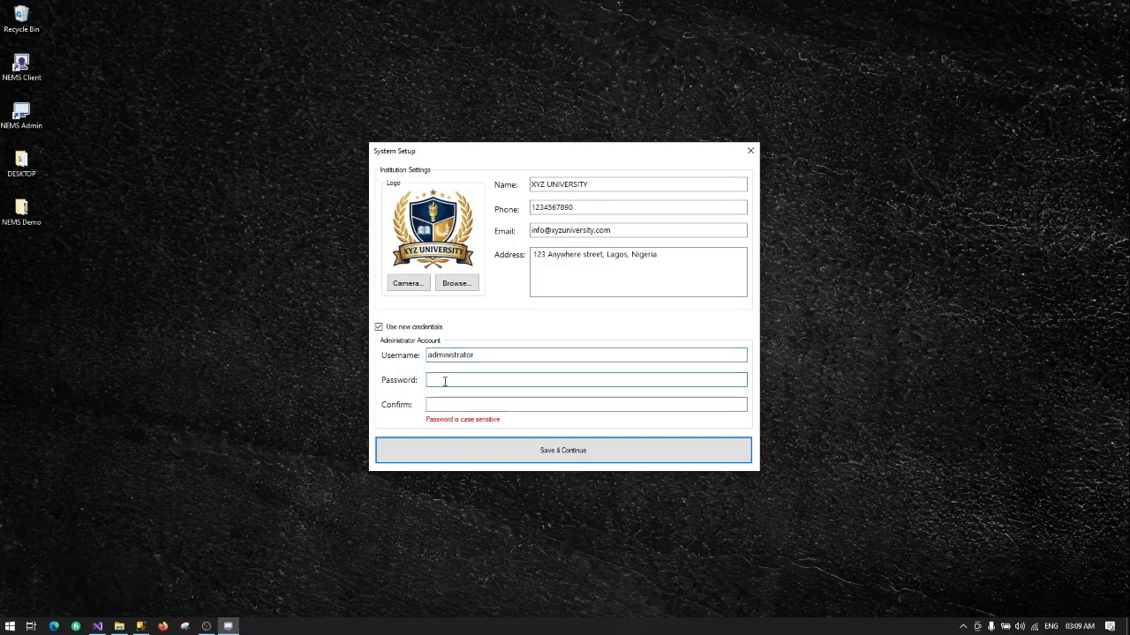
pyautogui.write('•••••')
pyautogui.click(439, 404)
pyautogui.write('•••••')
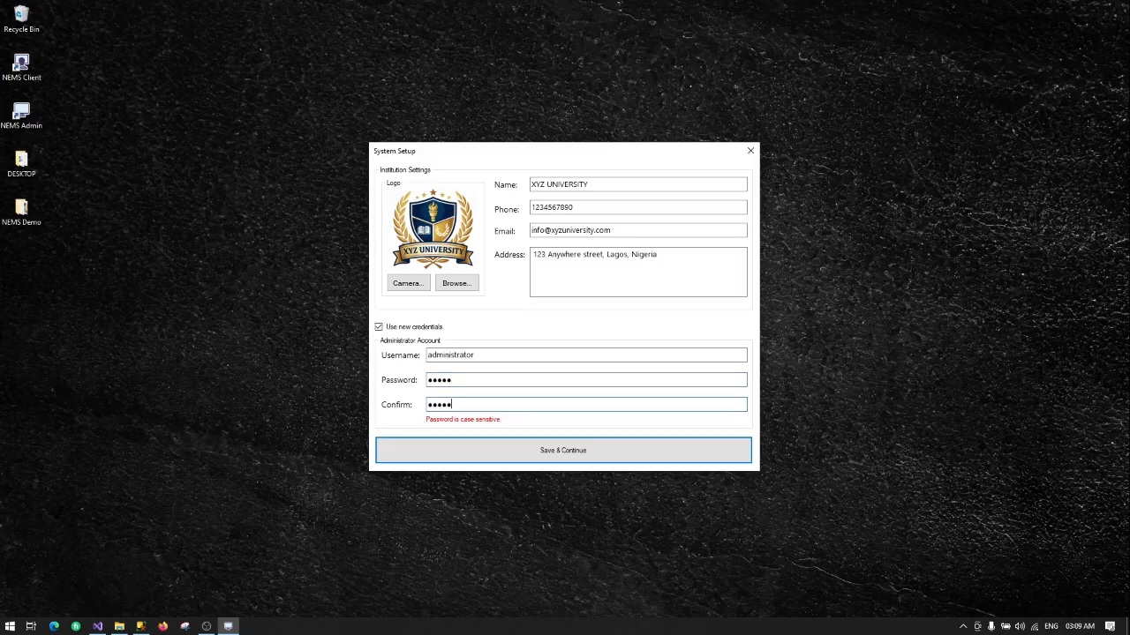
pyautogui.click(530, 450)
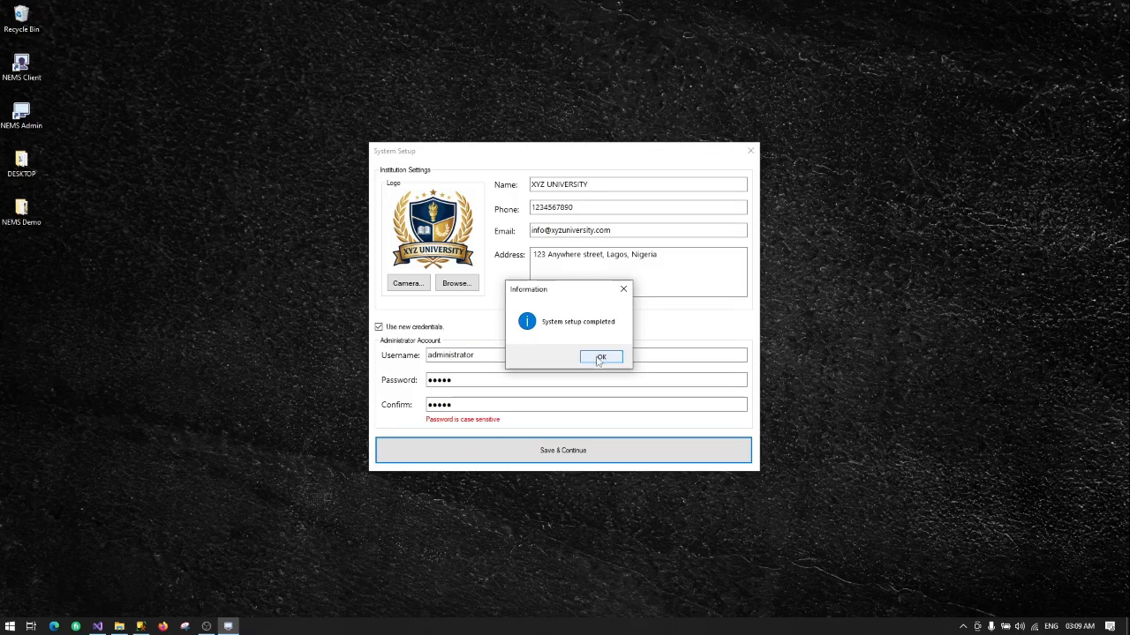
pyautogui.click(598, 358)
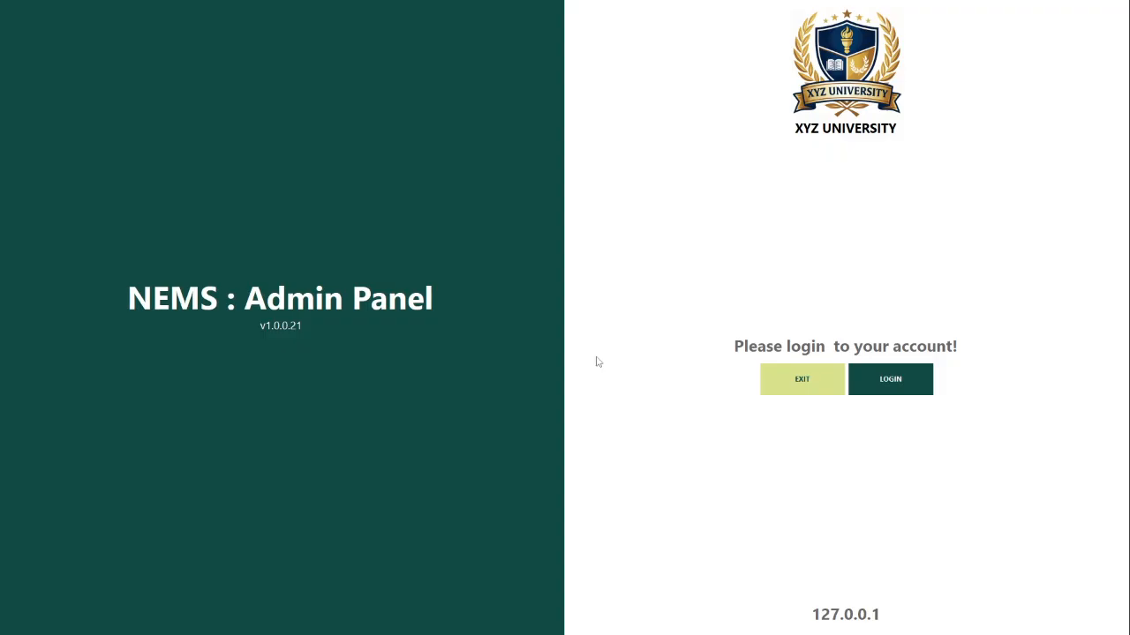
pyautogui.click(802, 379)
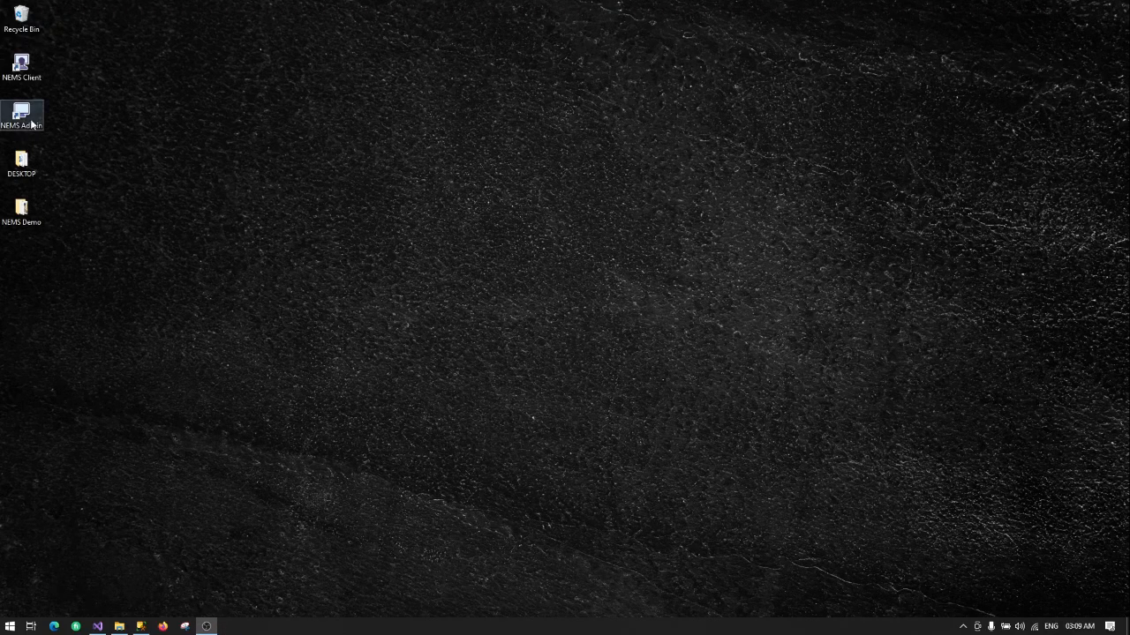
pyautogui.doubleClick(31, 124)
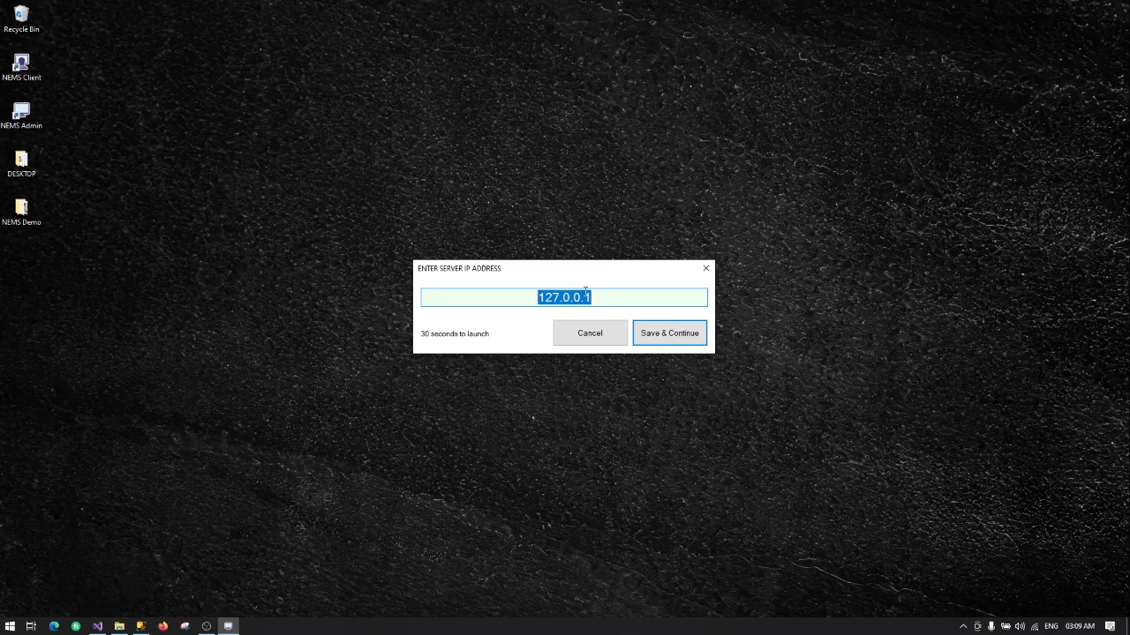
pyautogui.click(600, 297)
pyautogui.click(670, 333)
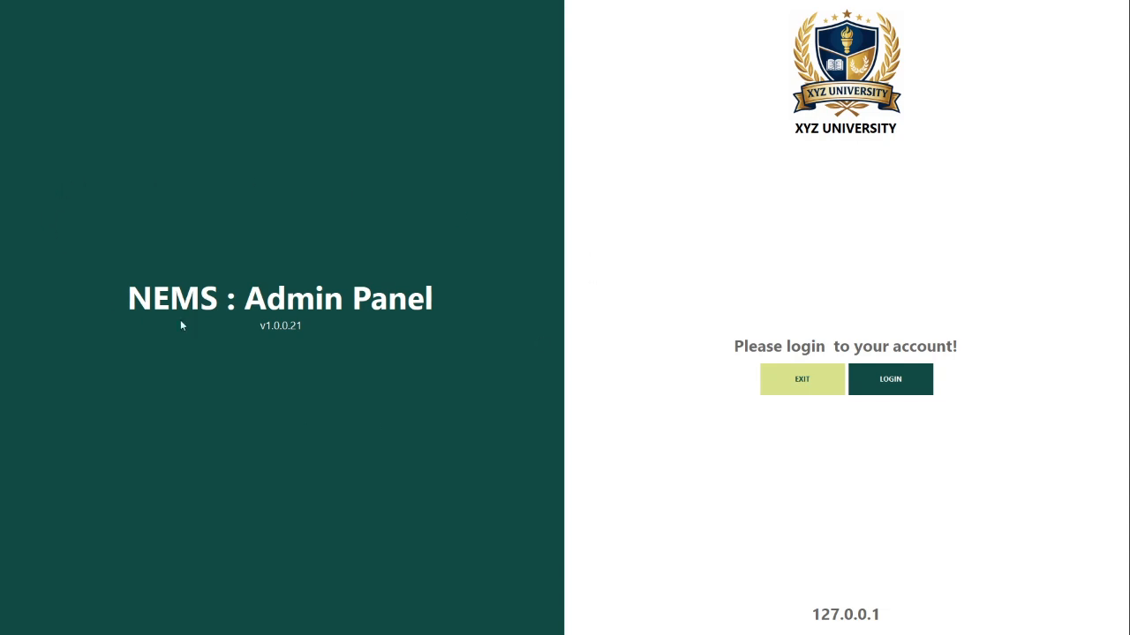
# Step: Sign in to NEMS Admin with the administrator username and password
pyautogui.click(881, 386)
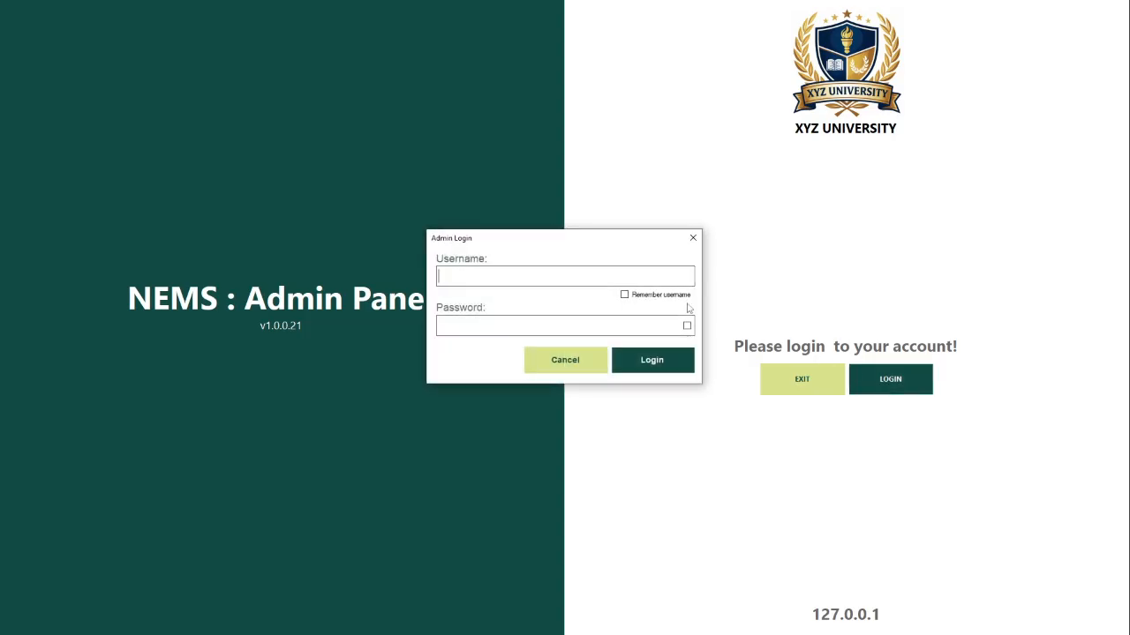
pyautogui.write('administra')
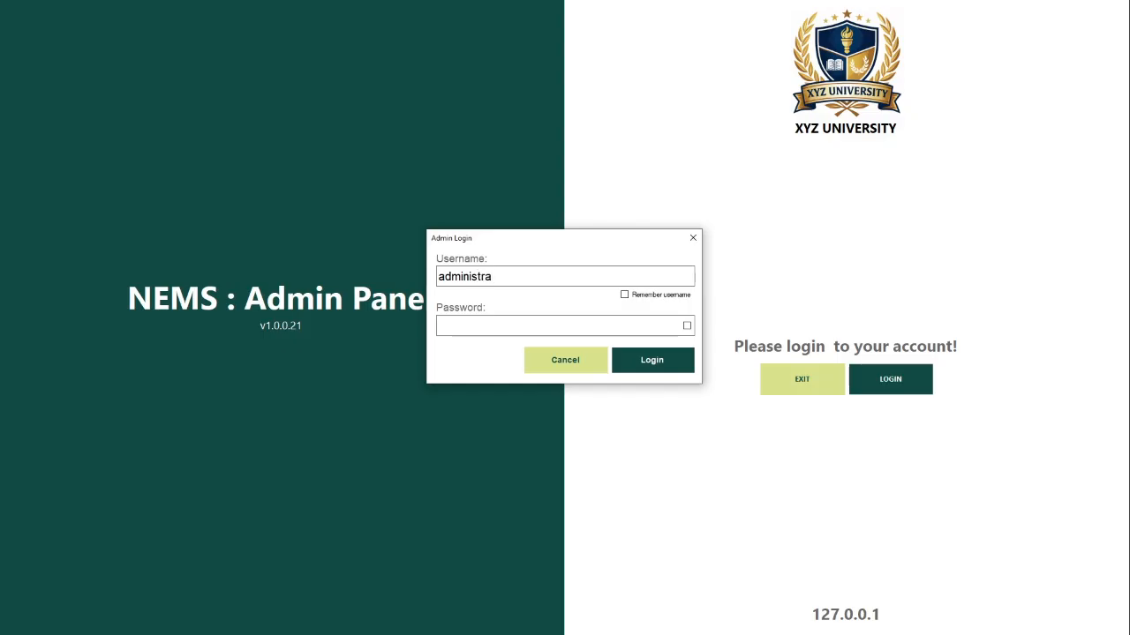
pyautogui.write('toradmin')
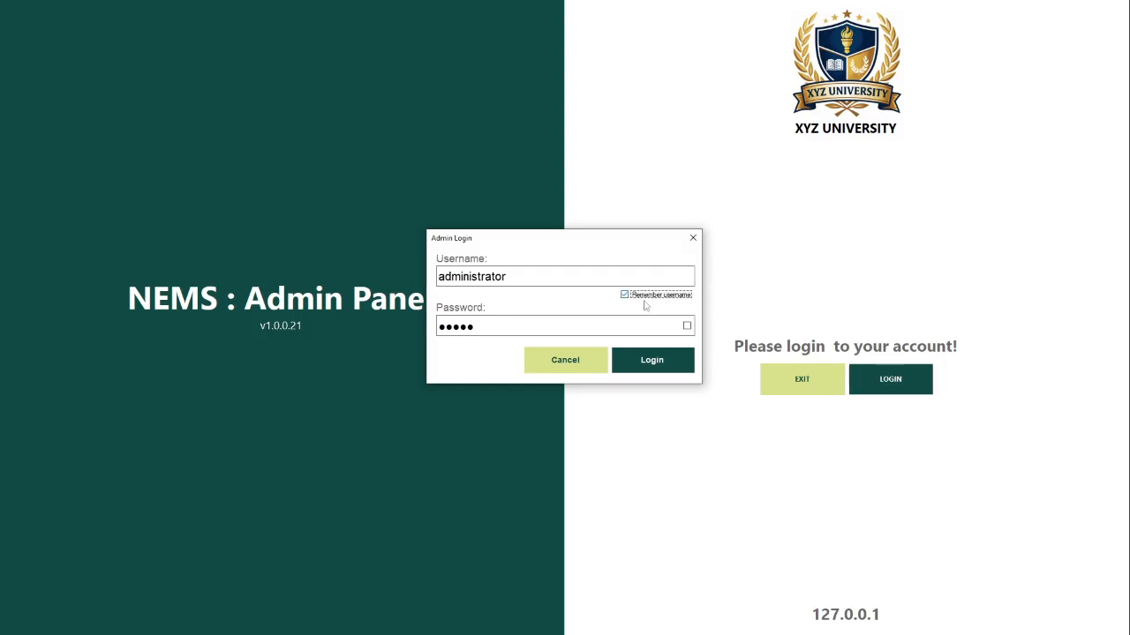
pyautogui.click(649, 359)
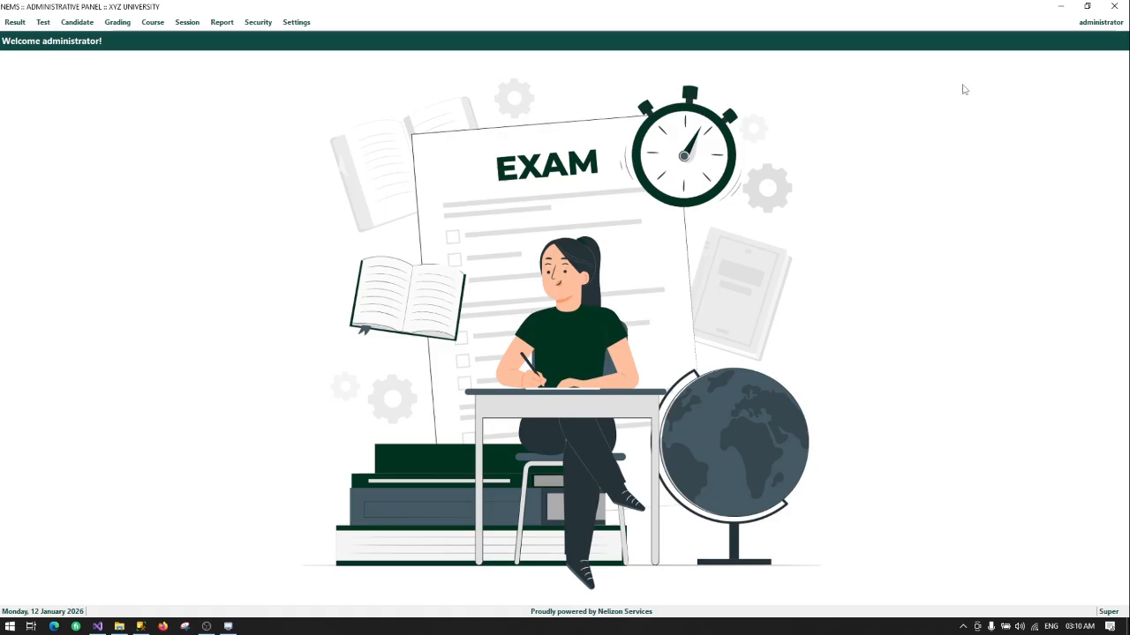
# Step: Go to Security > Account > Role Manager, which shows an empty roles list
pyautogui.click(1094, 25)
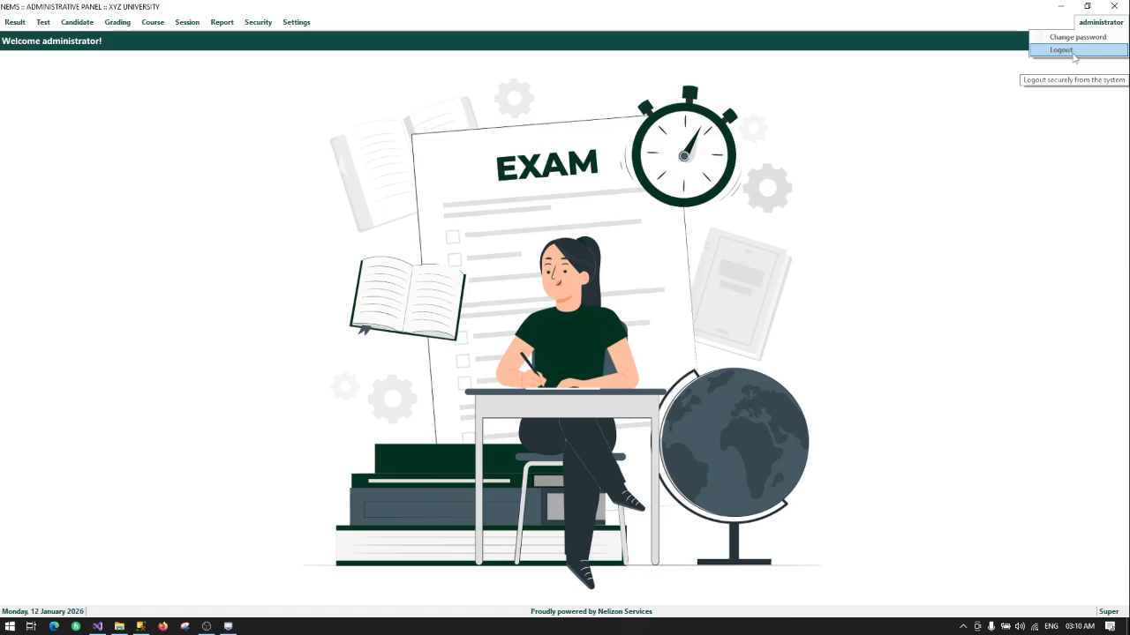
pyautogui.click(1033, 186)
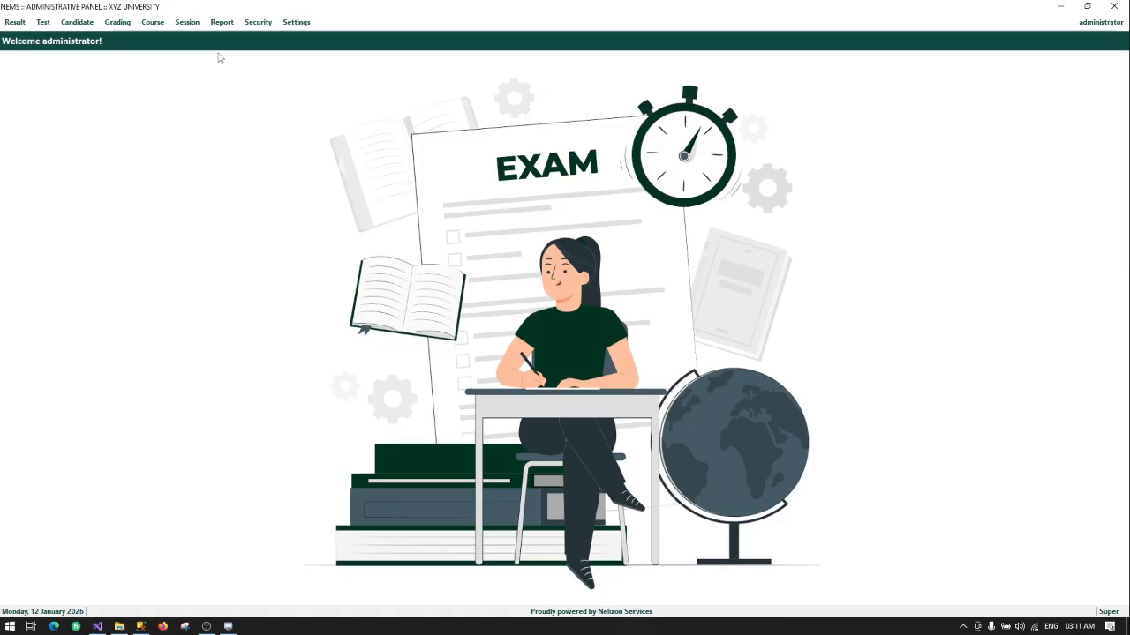
pyautogui.click(258, 23)
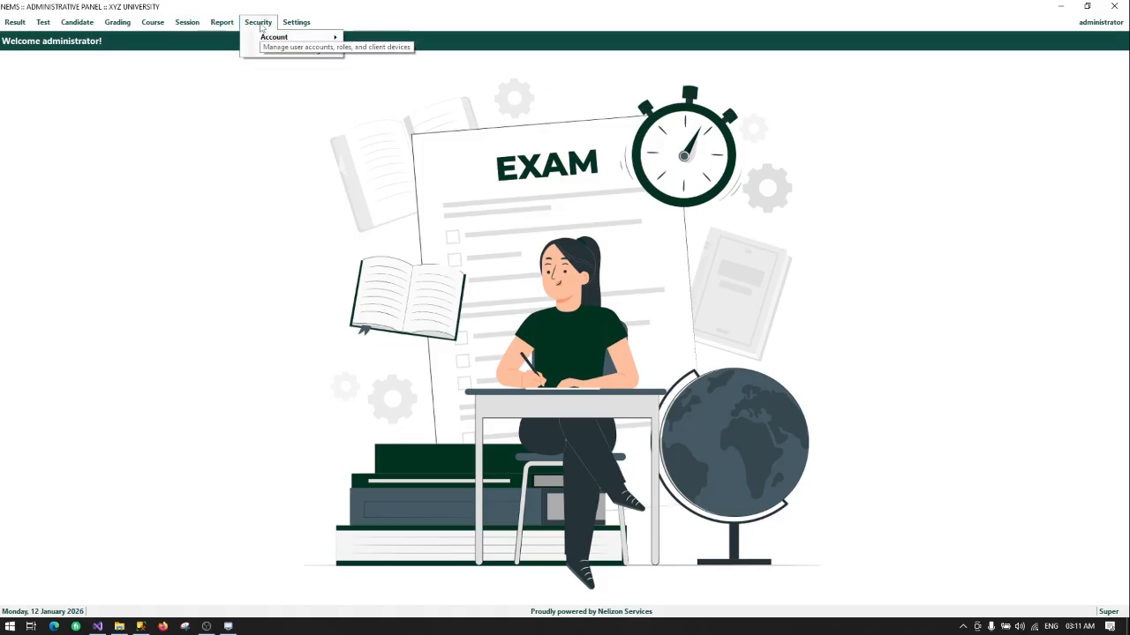
pyautogui.moveTo(292, 37)
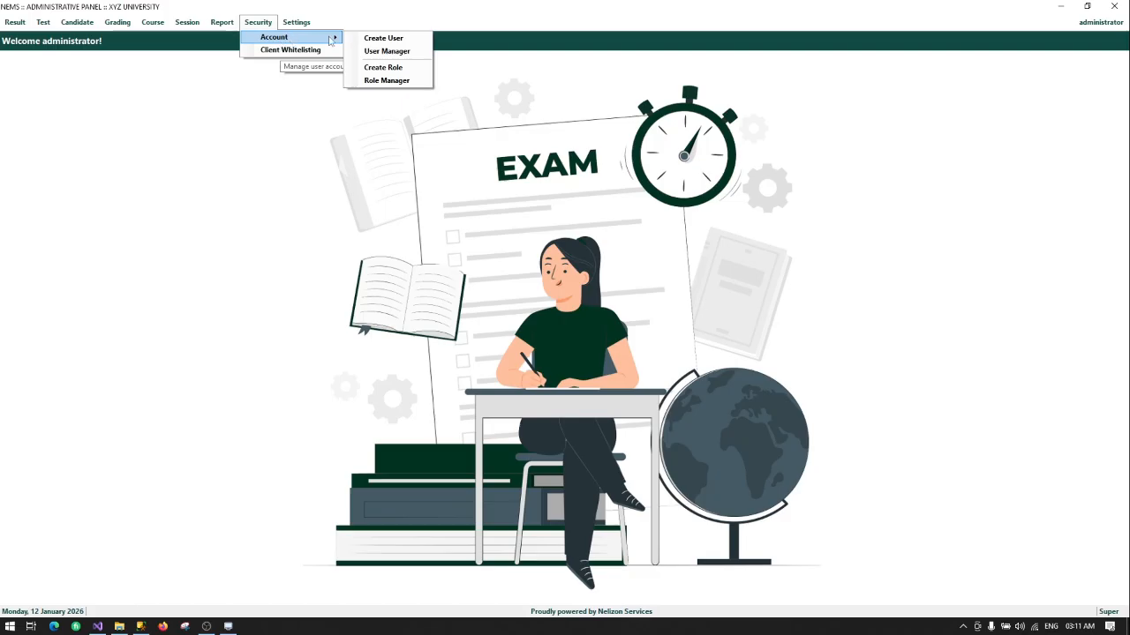
pyautogui.click(378, 81)
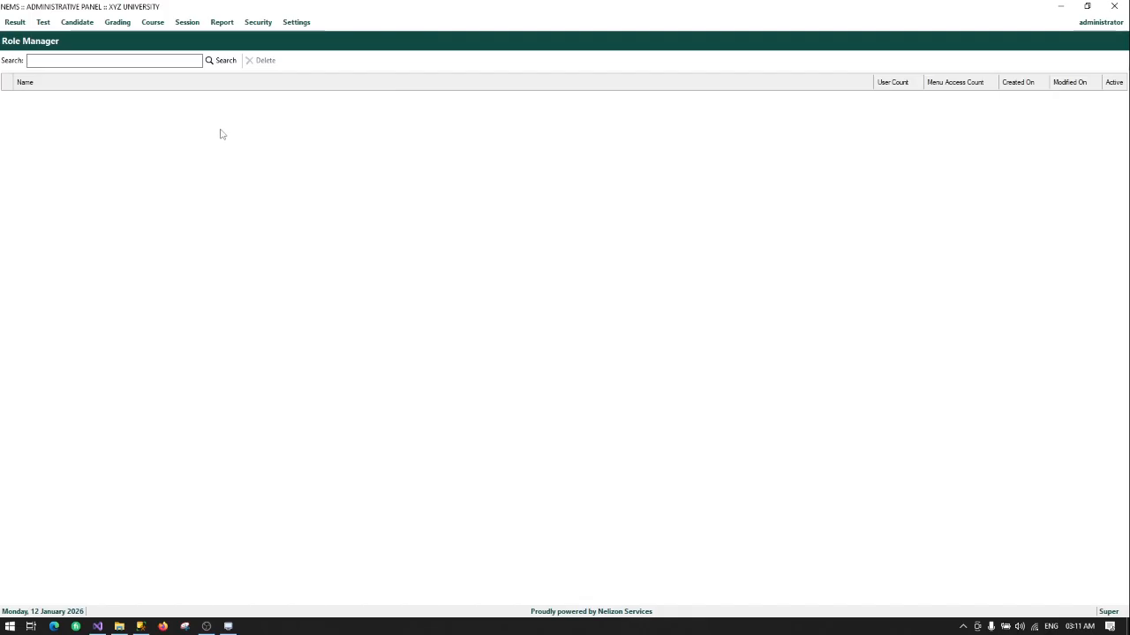
pyautogui.click(221, 25)
# Step: Start a new role through Security > Account > Create Role and name it Lecturer
pyautogui.moveTo(259, 27)
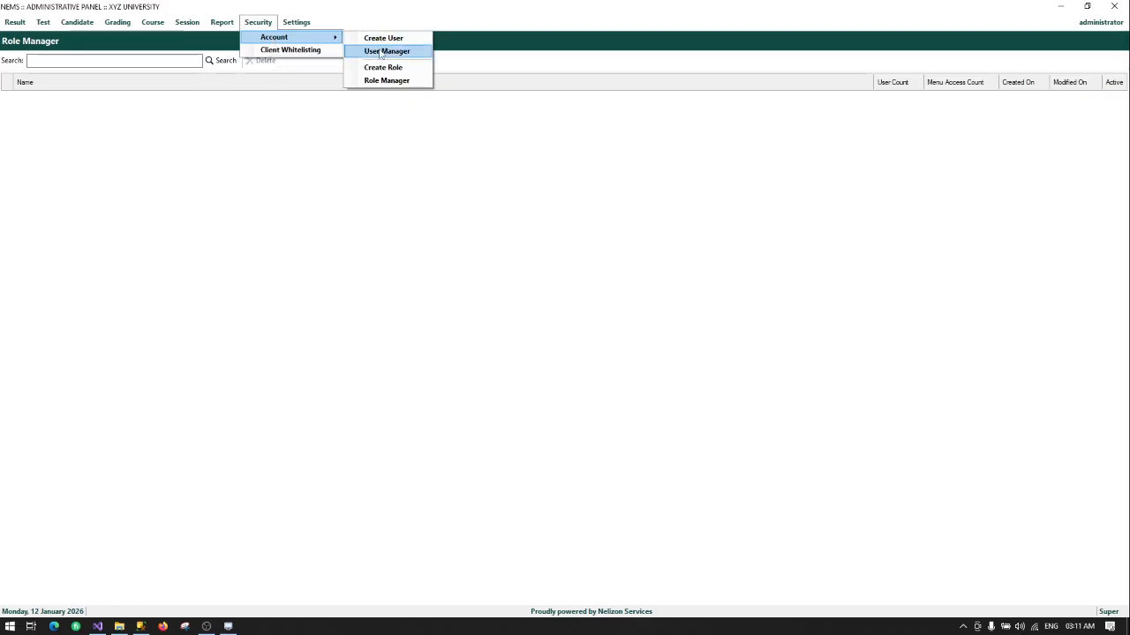
pyautogui.click(381, 66)
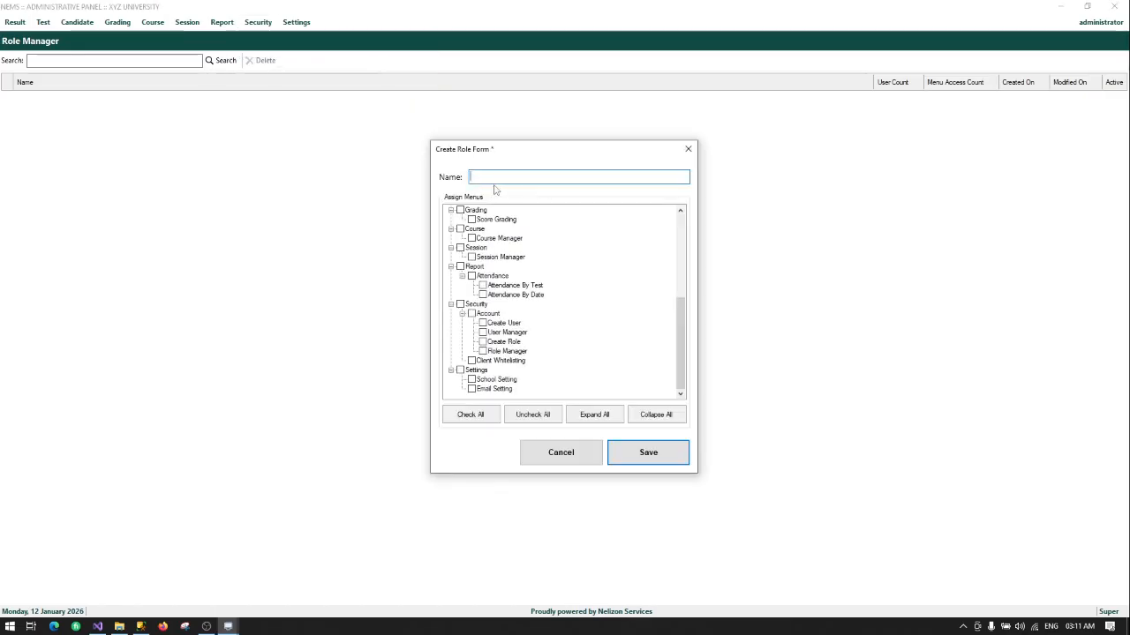
pyautogui.write('S')
pyautogui.press('BackSpace')
# Step: Grant the Lecturer role the Result, Test and Report menus, then save it
pyautogui.scroll(6, 510, 250)
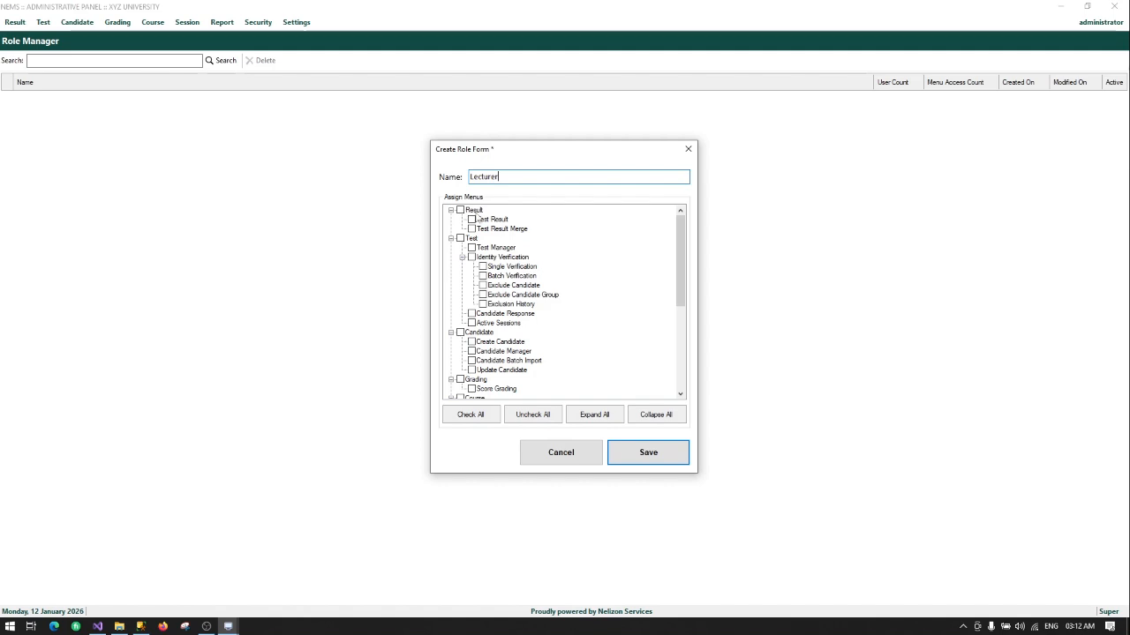
pyautogui.click(460, 211)
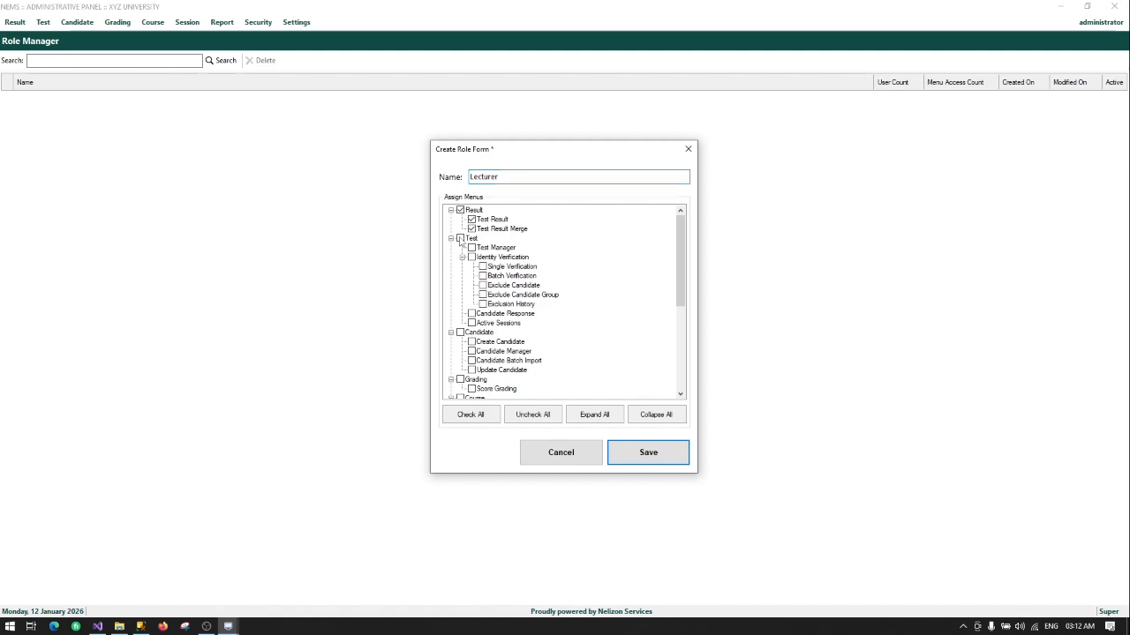
pyautogui.click(460, 238)
pyautogui.scroll(-1, 506, 324)
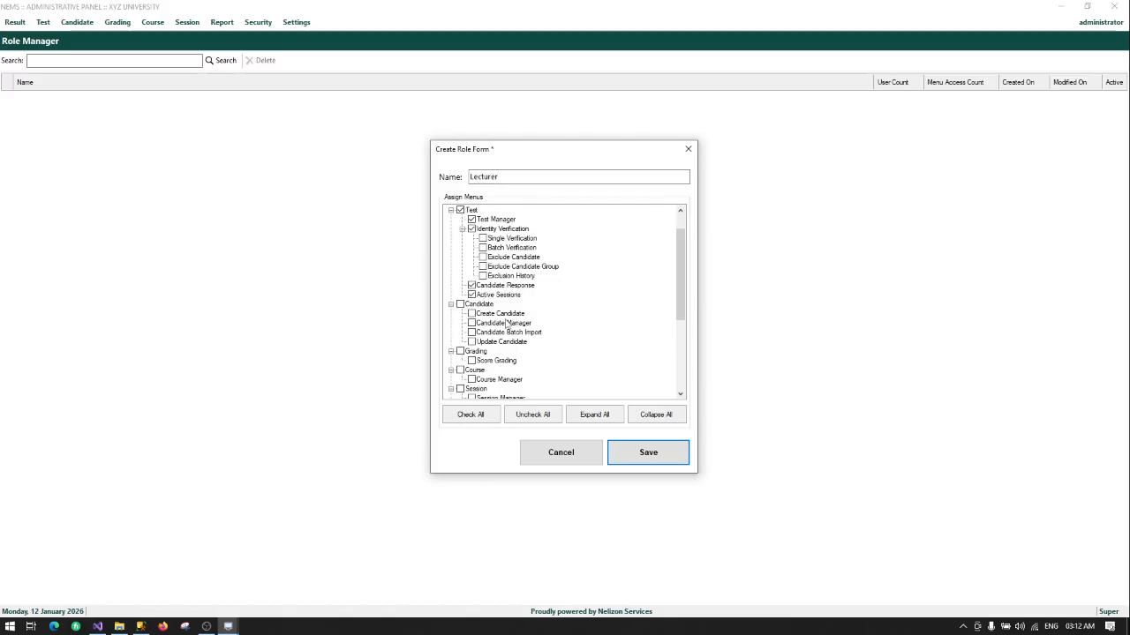
pyautogui.scroll(-1, 472, 314)
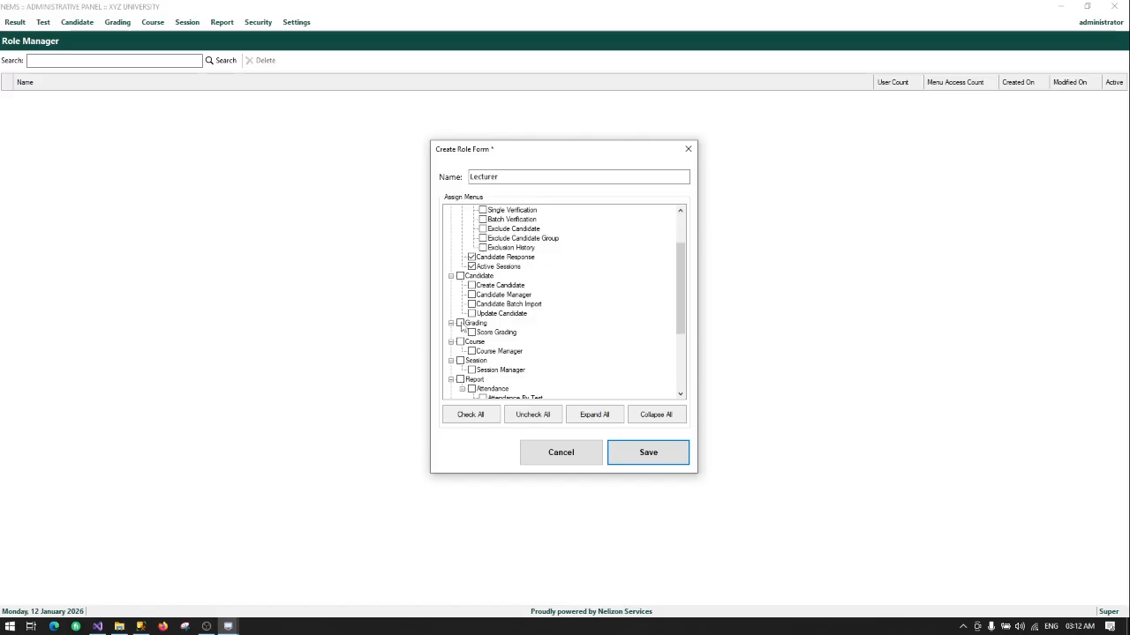
pyautogui.scroll(-2, 483, 325)
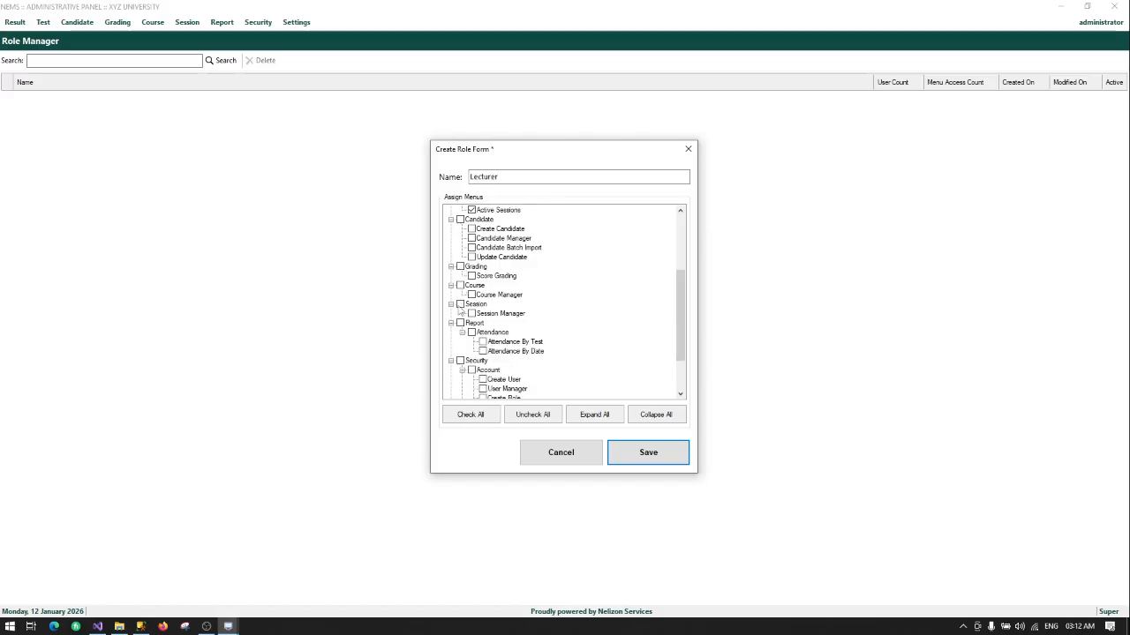
pyautogui.scroll(-1, 459, 332)
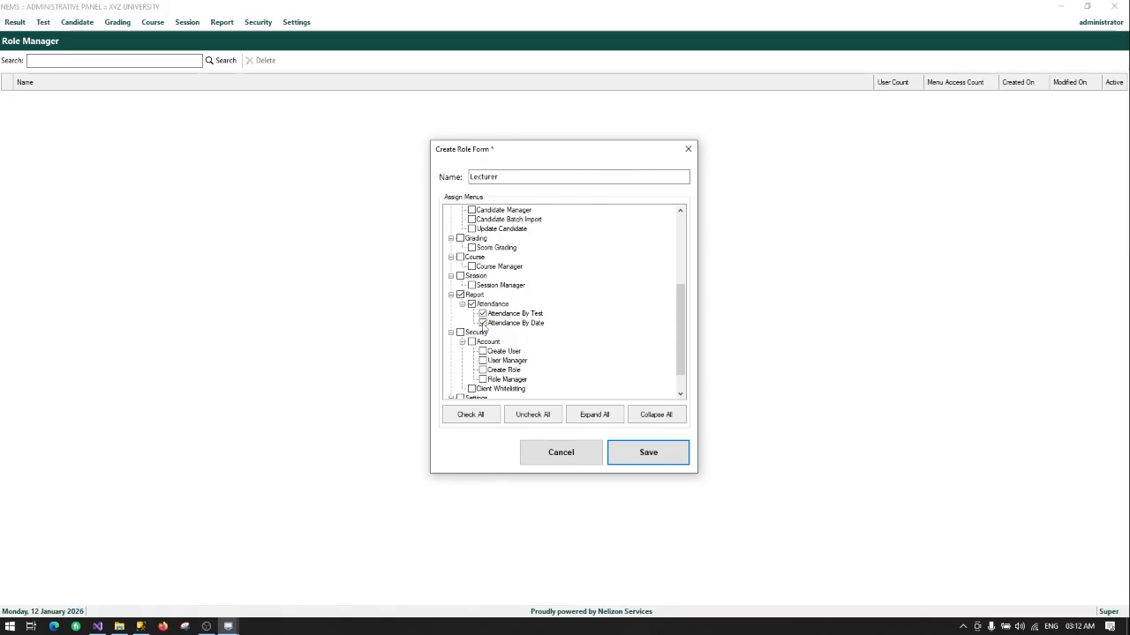
pyautogui.scroll(-1, 476, 333)
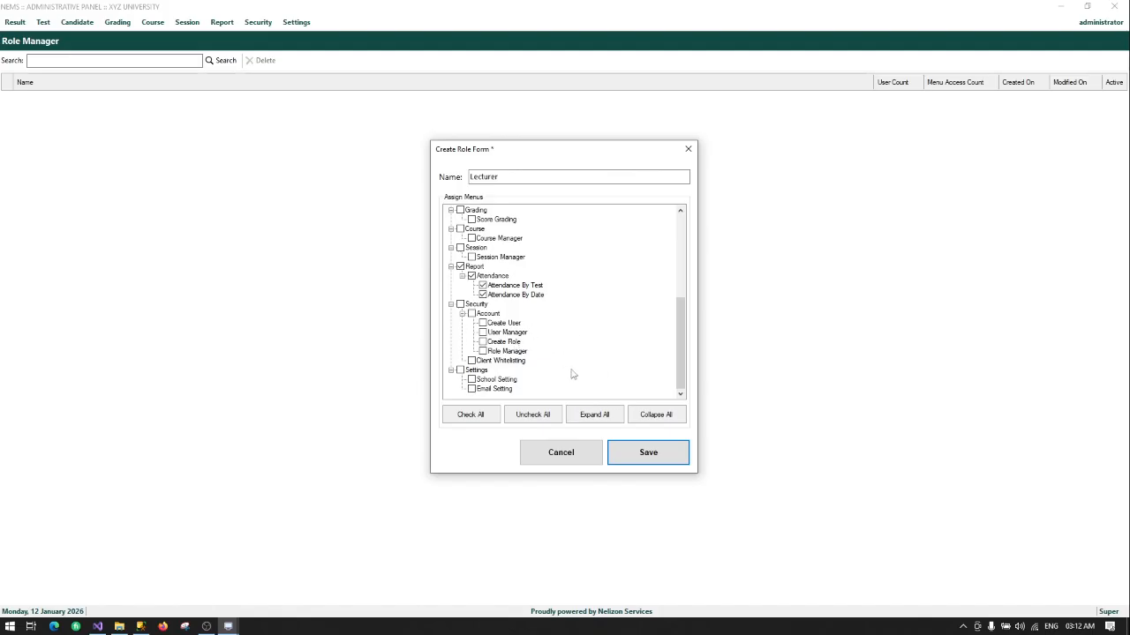
pyautogui.scroll(5, 558, 320)
pyautogui.click(647, 453)
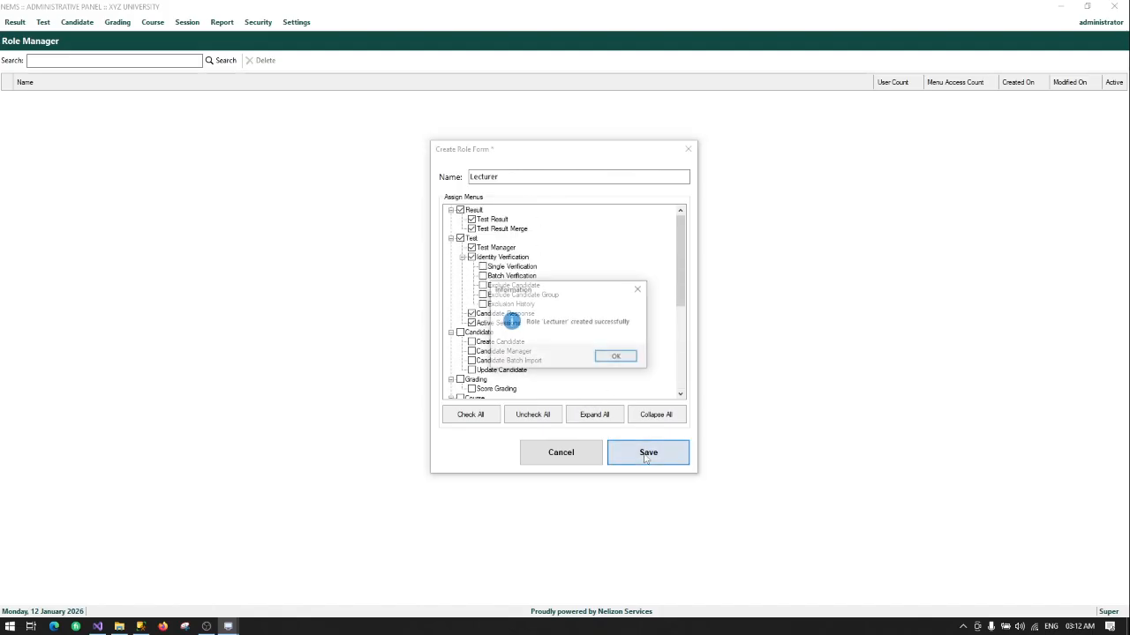
pyautogui.click(616, 356)
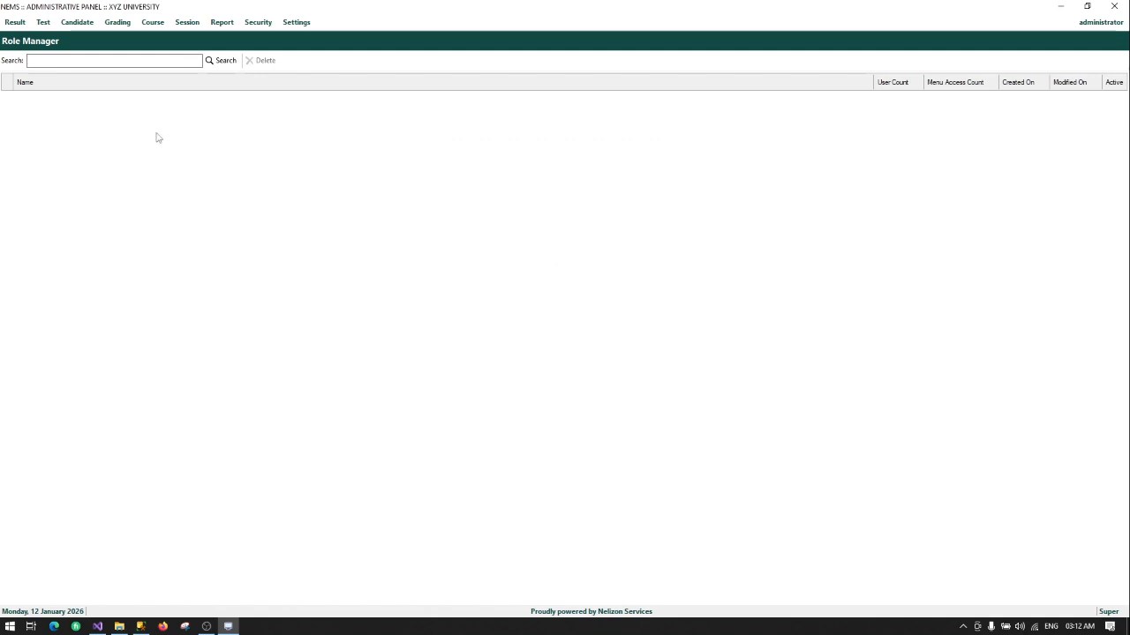
# Step: Reload the Role Manager to confirm Lecturer is now listed
pyautogui.click(257, 22)
pyautogui.moveTo(292, 40)
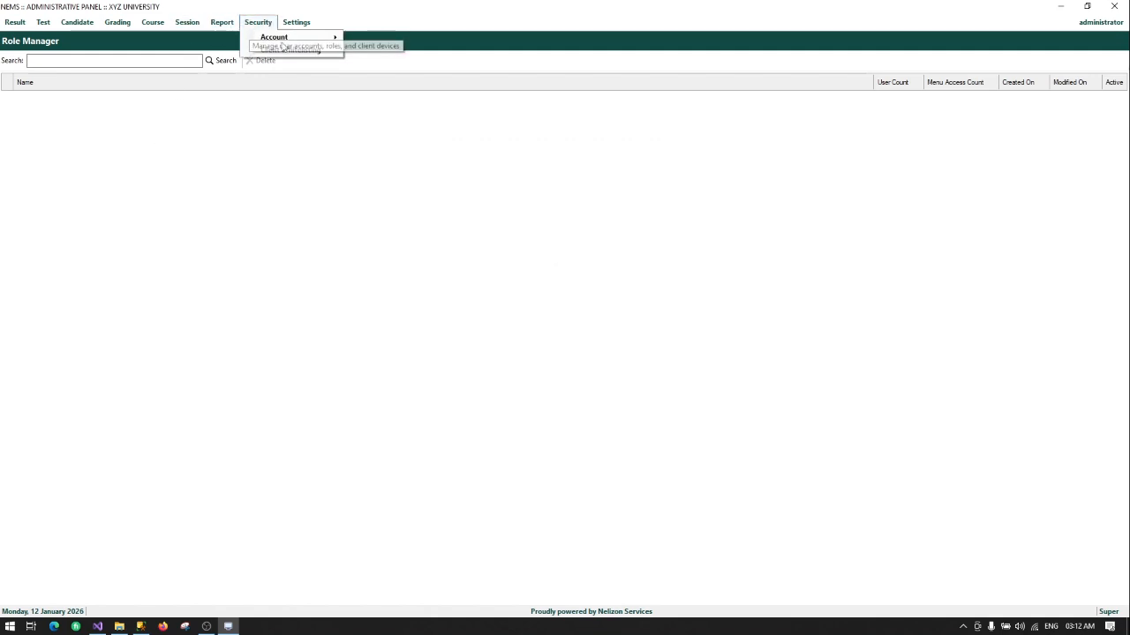
pyautogui.click(393, 81)
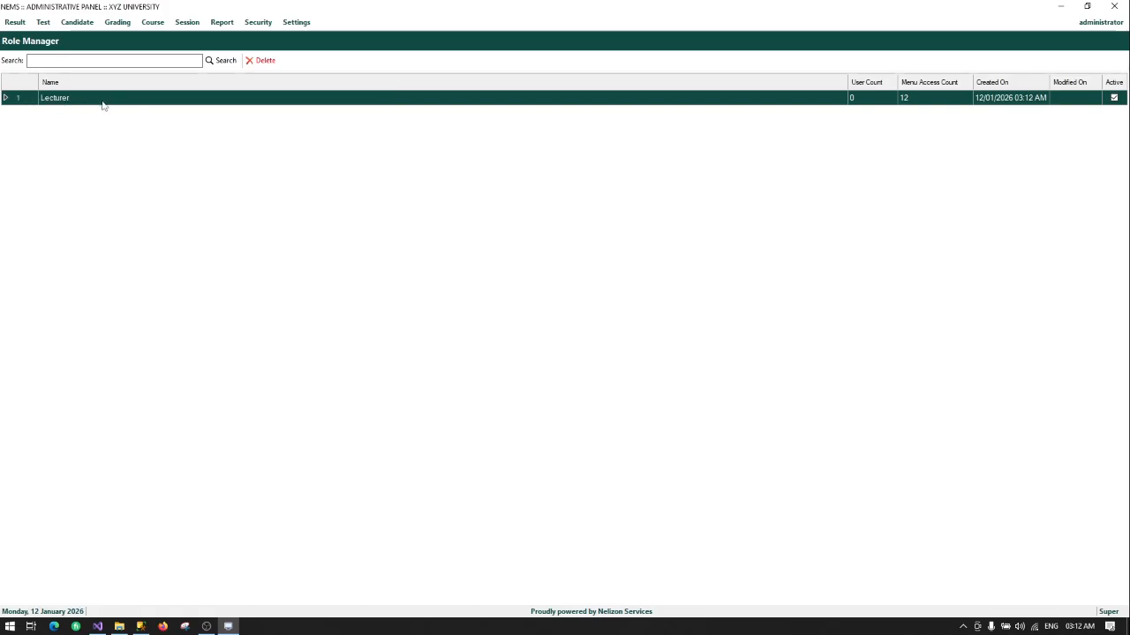
# Step: Switch to Security > Account > User Manager to view the user accounts
pyautogui.click(259, 23)
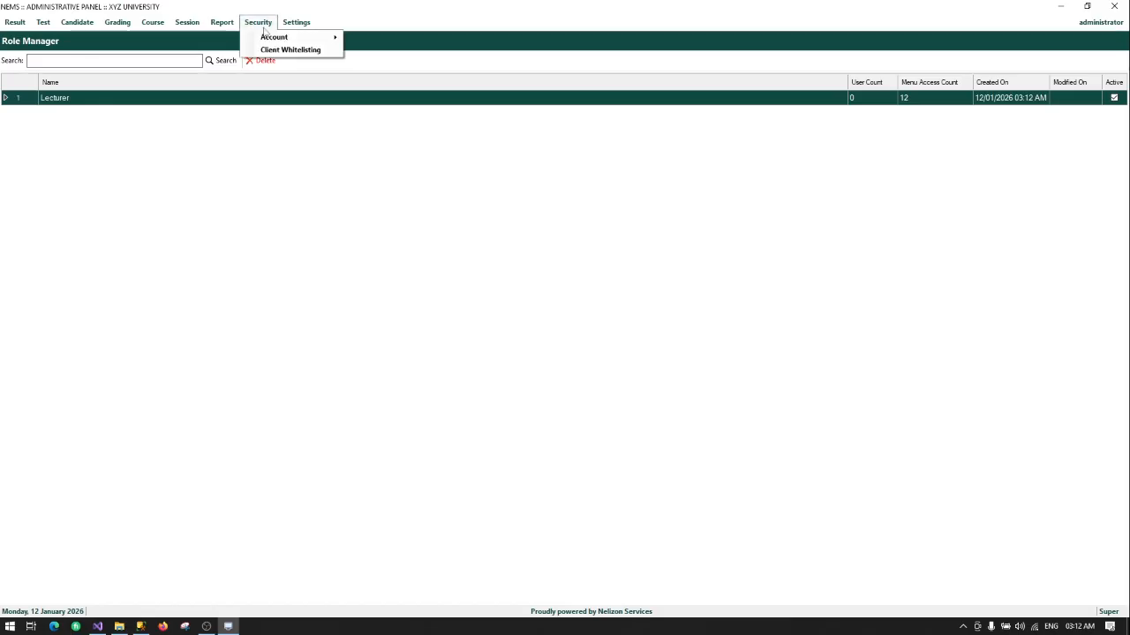
pyautogui.moveTo(274, 38)
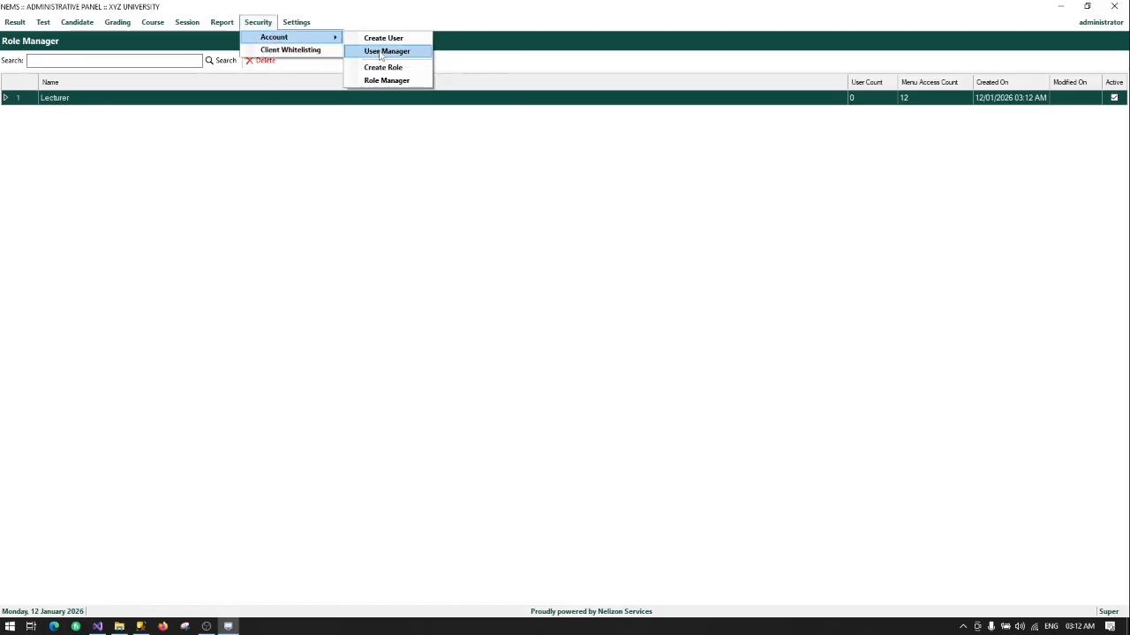
pyautogui.click(381, 52)
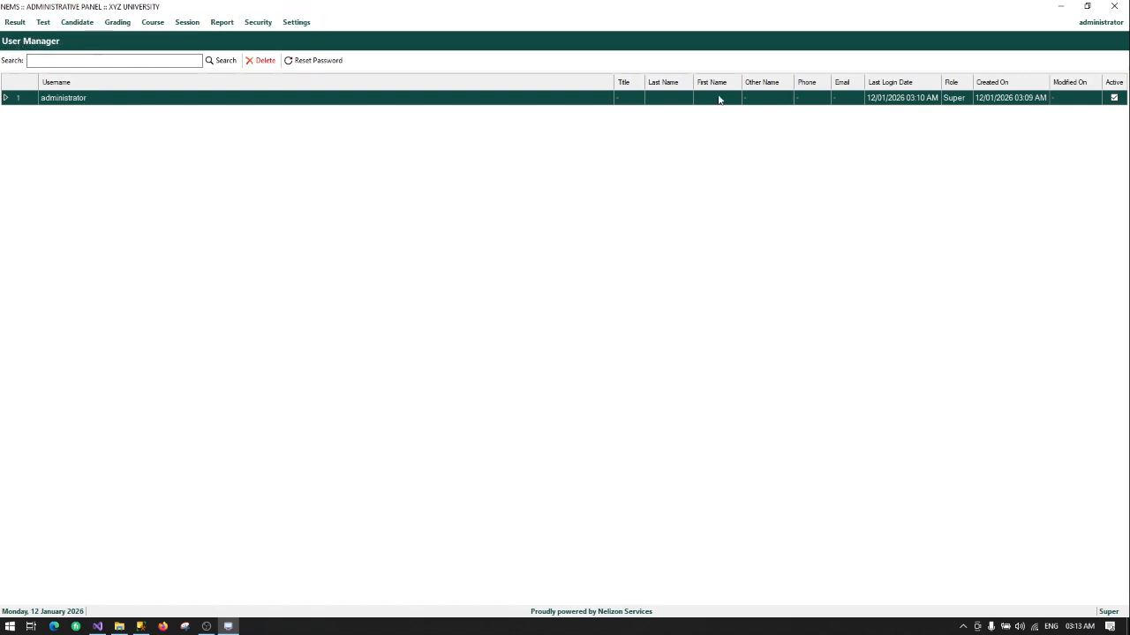
pyautogui.doubleClick(65, 102)
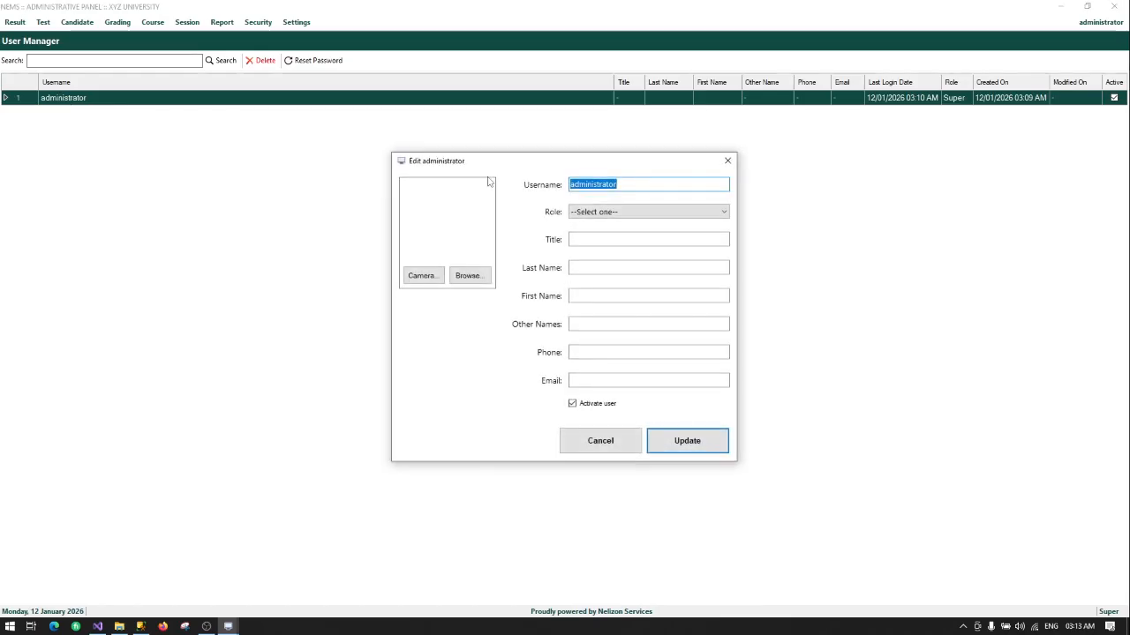
pyautogui.click(607, 215)
pyautogui.click(520, 221)
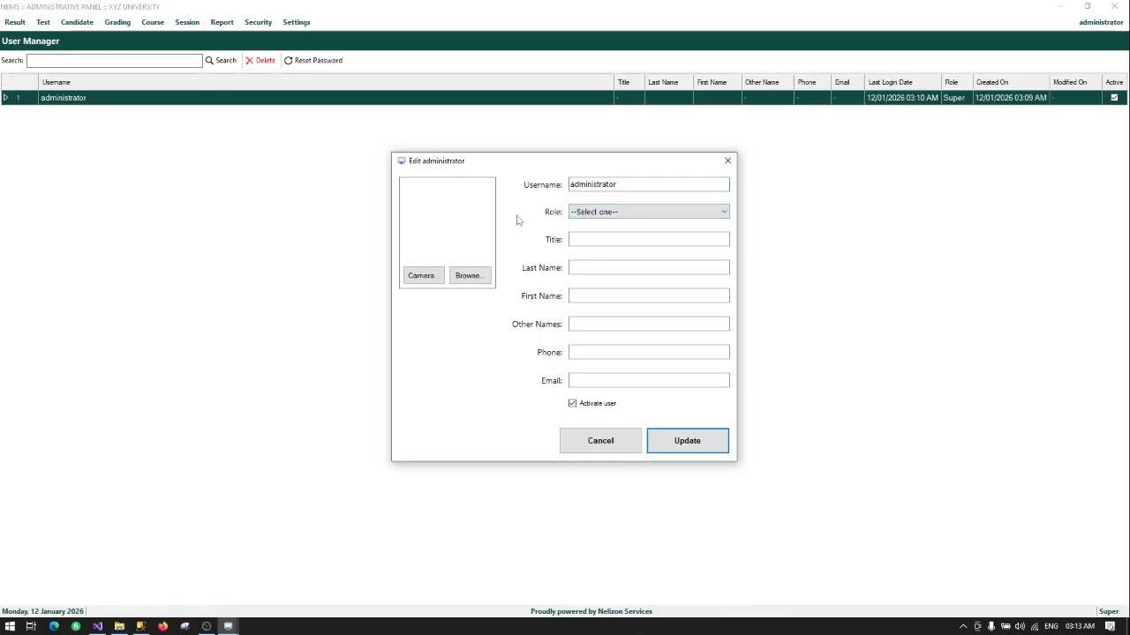
pyautogui.click(609, 441)
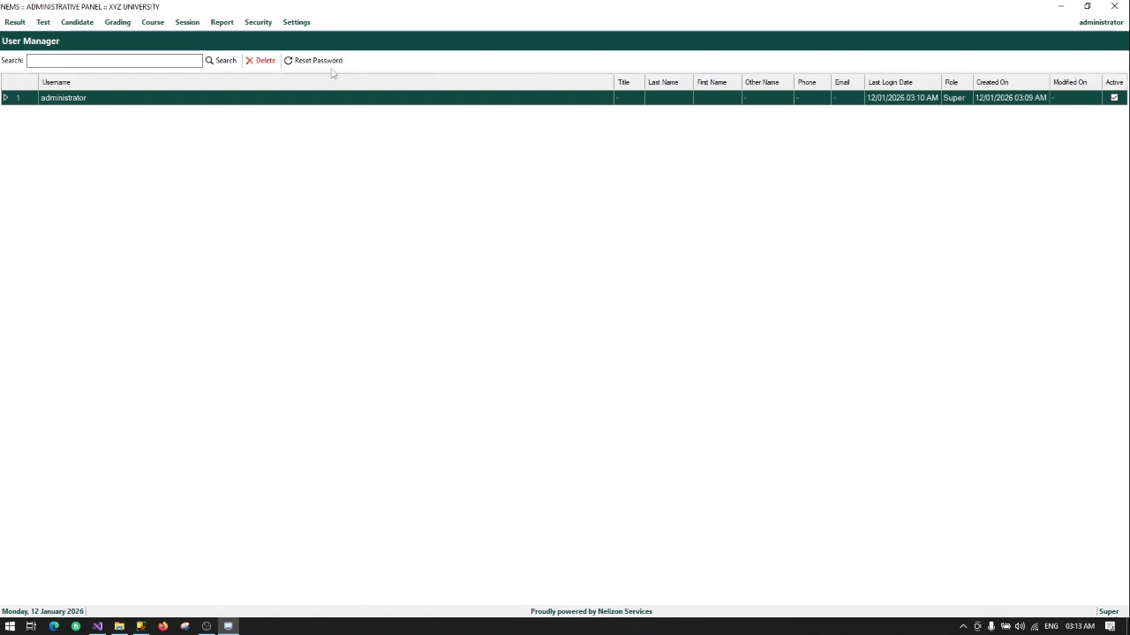
# Step: Start a new user account with username Lecturer1 and assign it the Lecturer role
pyautogui.click(269, 25)
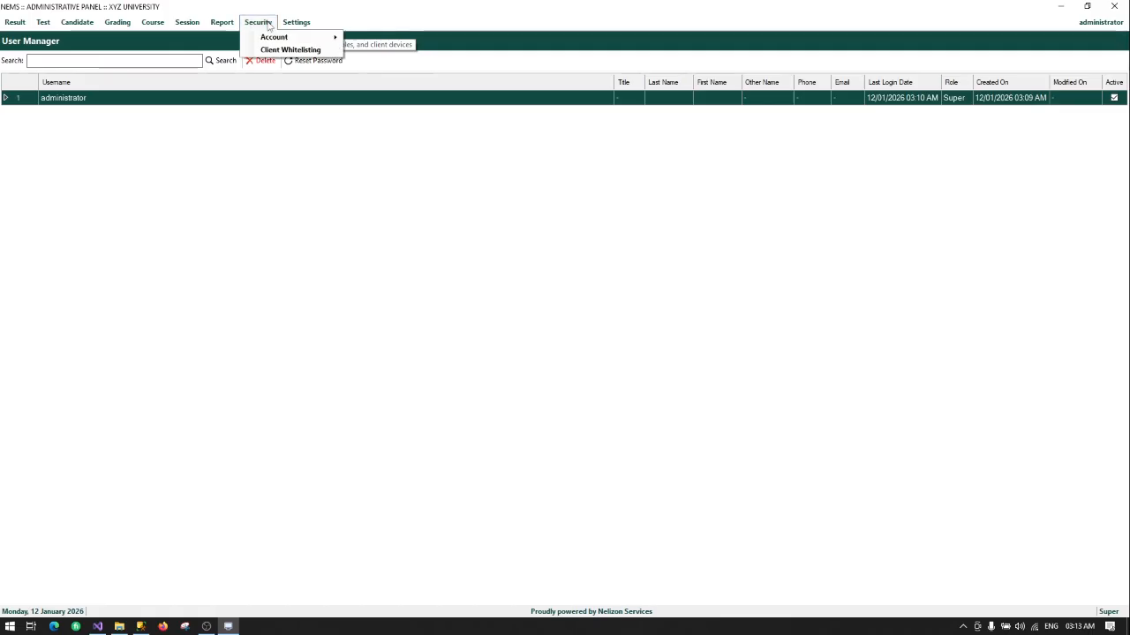
pyautogui.moveTo(274, 39)
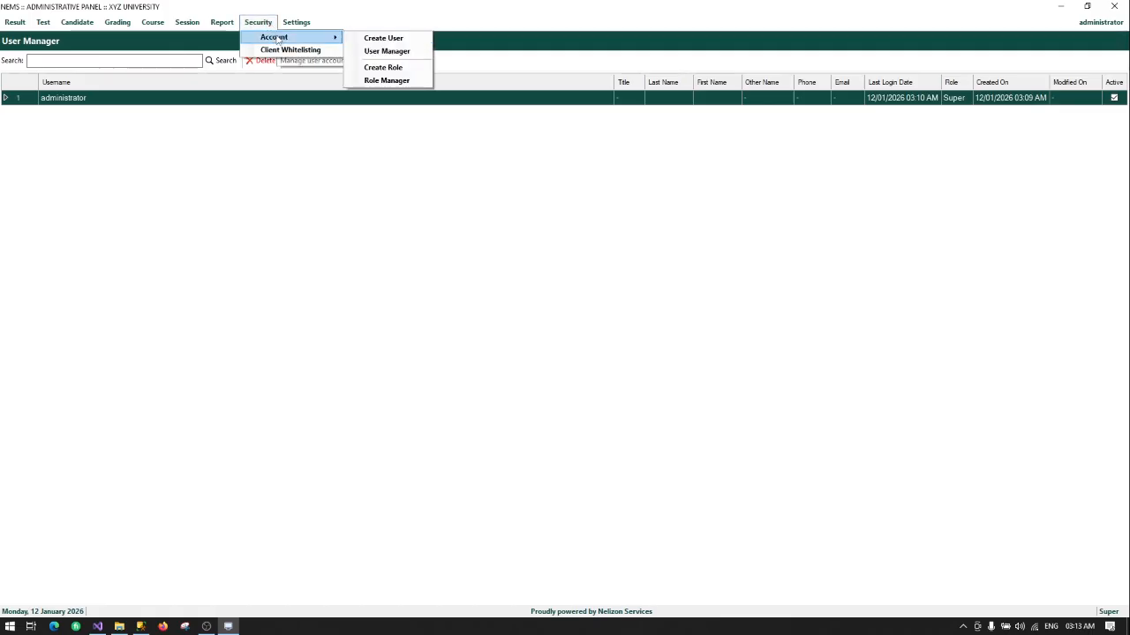
pyautogui.click(384, 37)
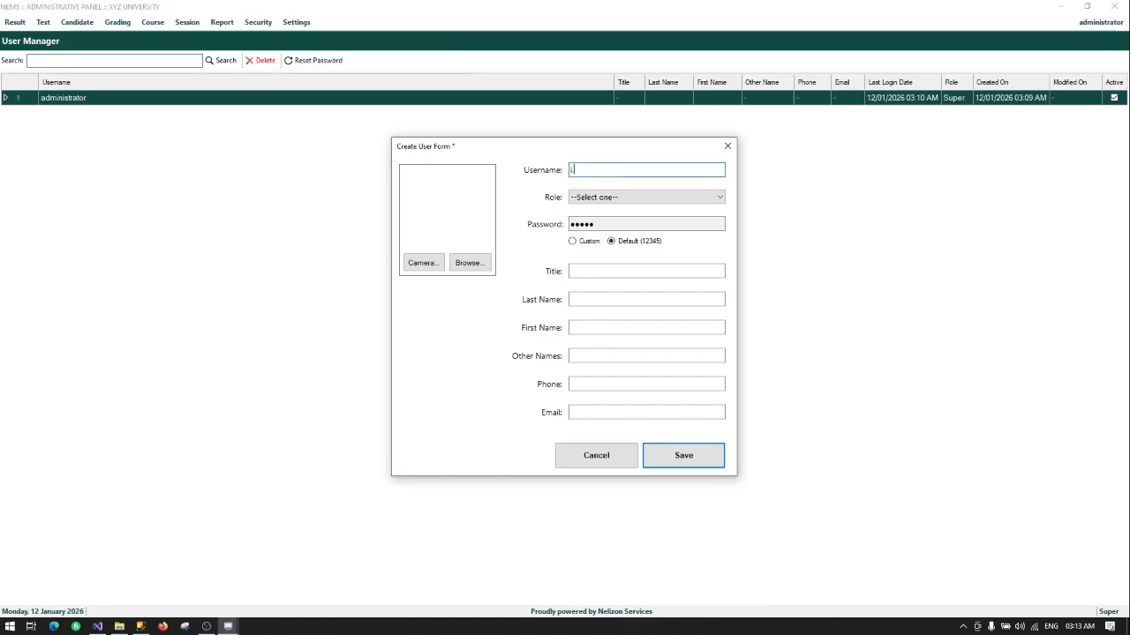
pyautogui.write('rer')
pyautogui.press('BackSpace')
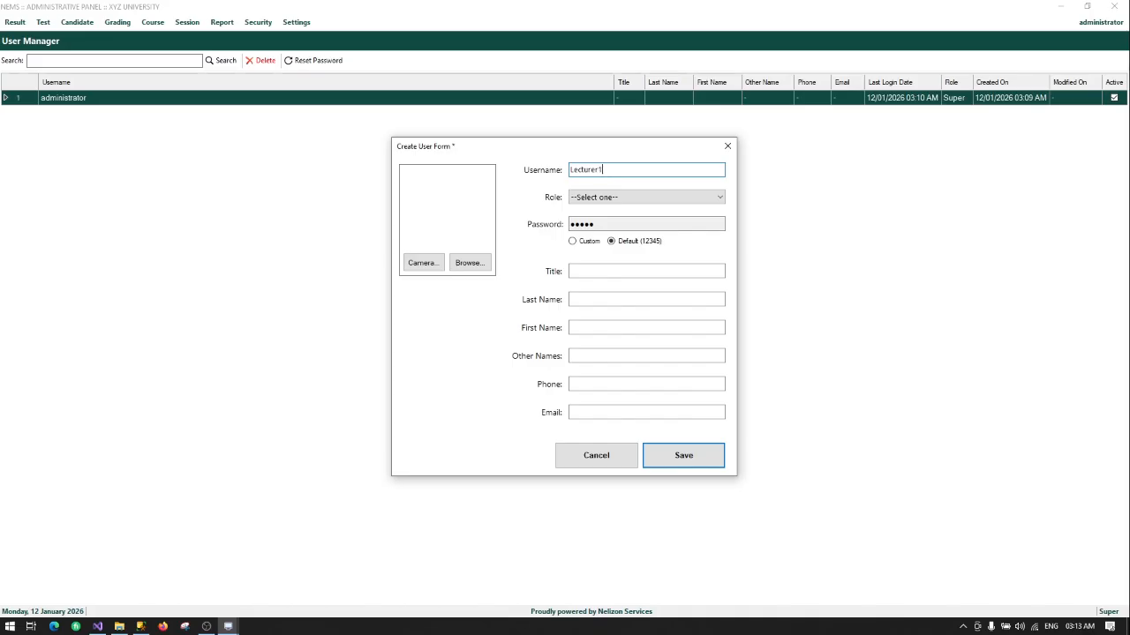
pyautogui.click(607, 198)
pyautogui.click(608, 222)
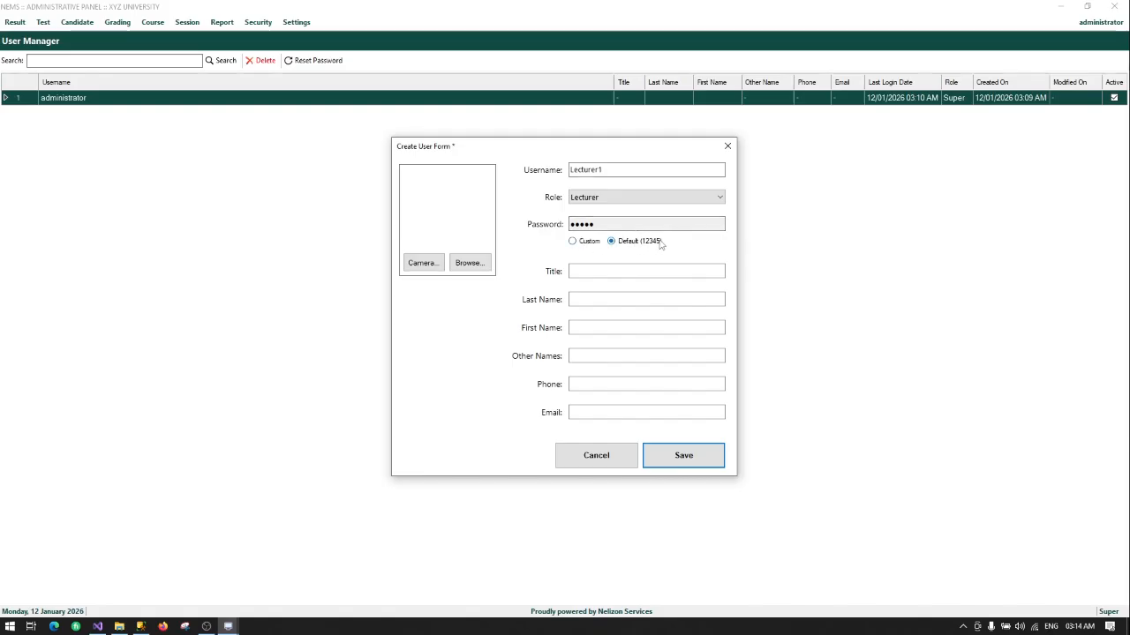
# Step: Fill in the user's title and name fields, then save the Lecturer1 account
pyautogui.click(592, 272)
pyautogui.click(585, 269)
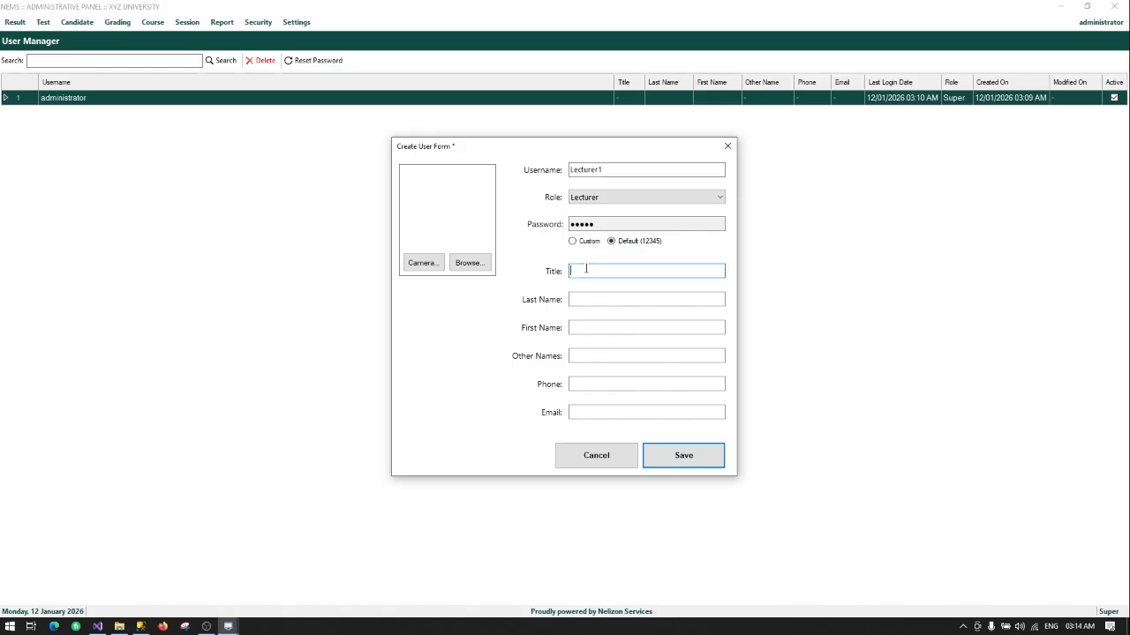
pyautogui.write('Mr')
pyautogui.press('Tab')
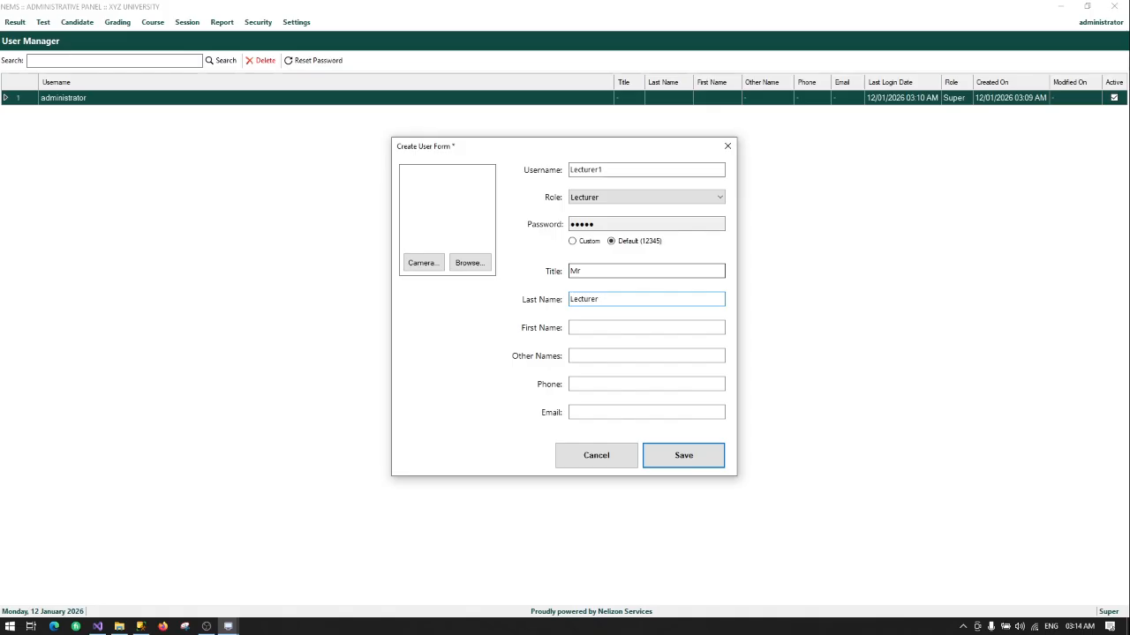
pyautogui.write('Lecturer One')
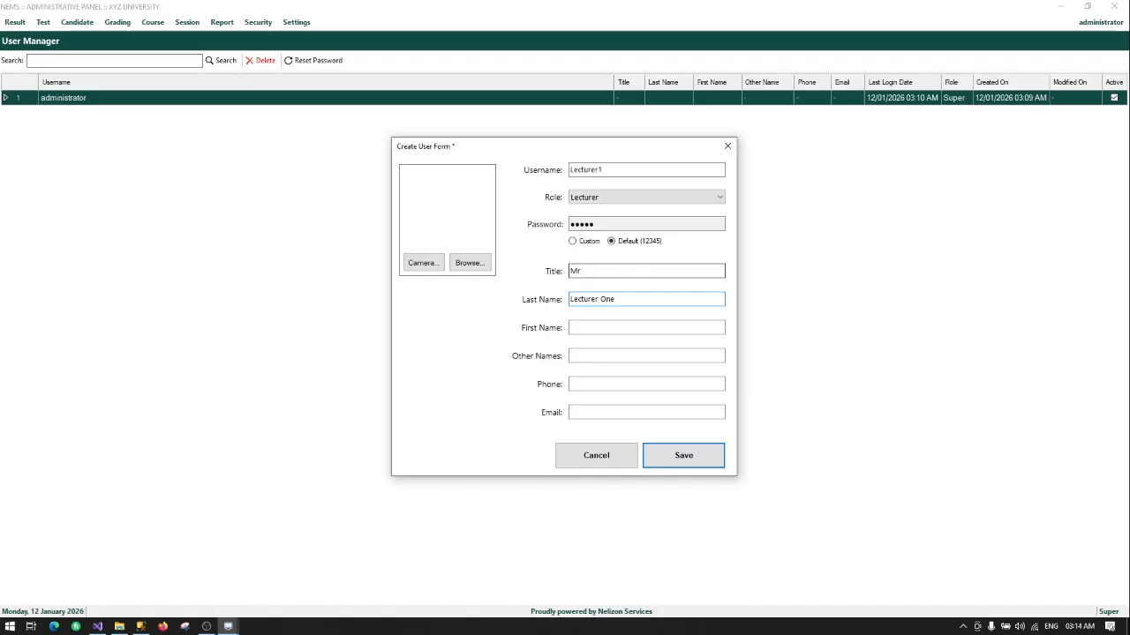
pyautogui.doubleClick(604, 300)
pyautogui.press('BackSpace')
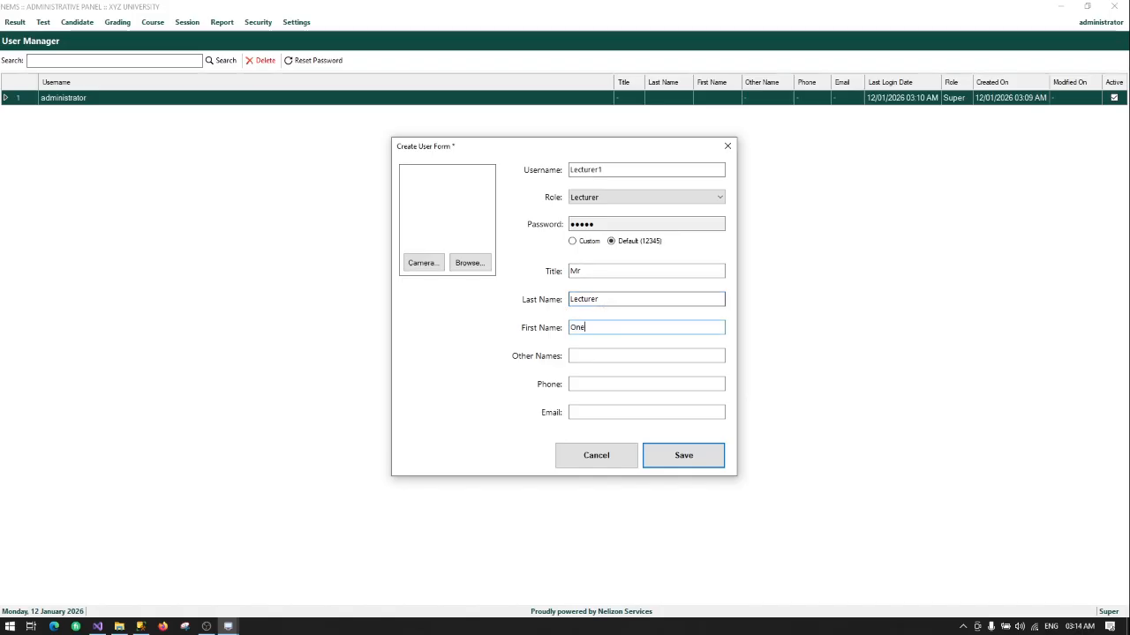
pyautogui.click(698, 459)
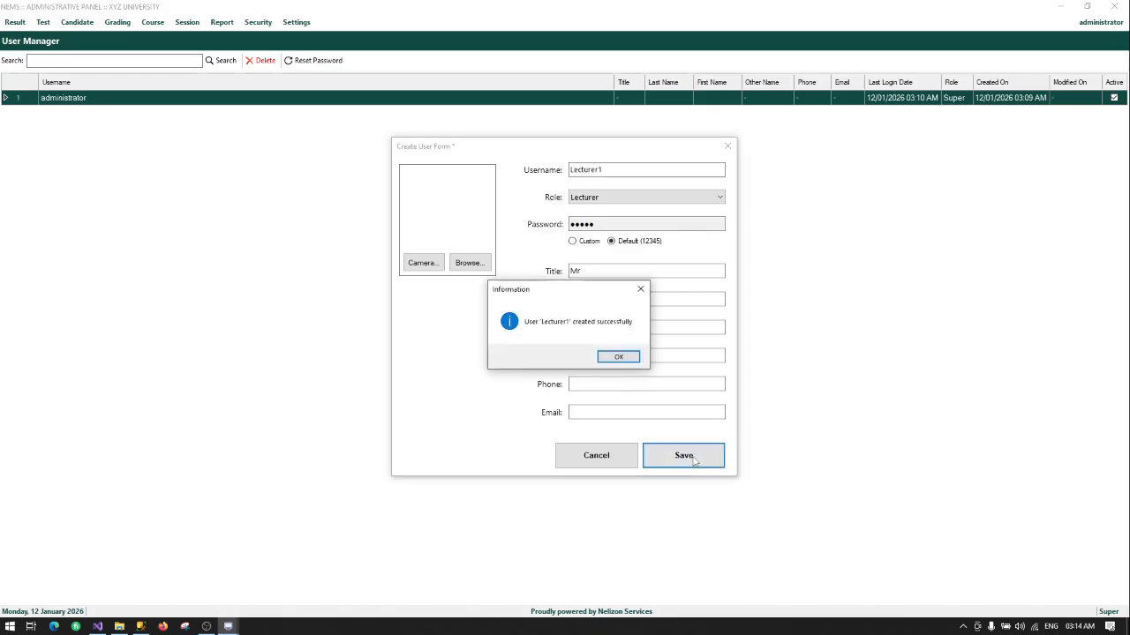
pyautogui.click(614, 357)
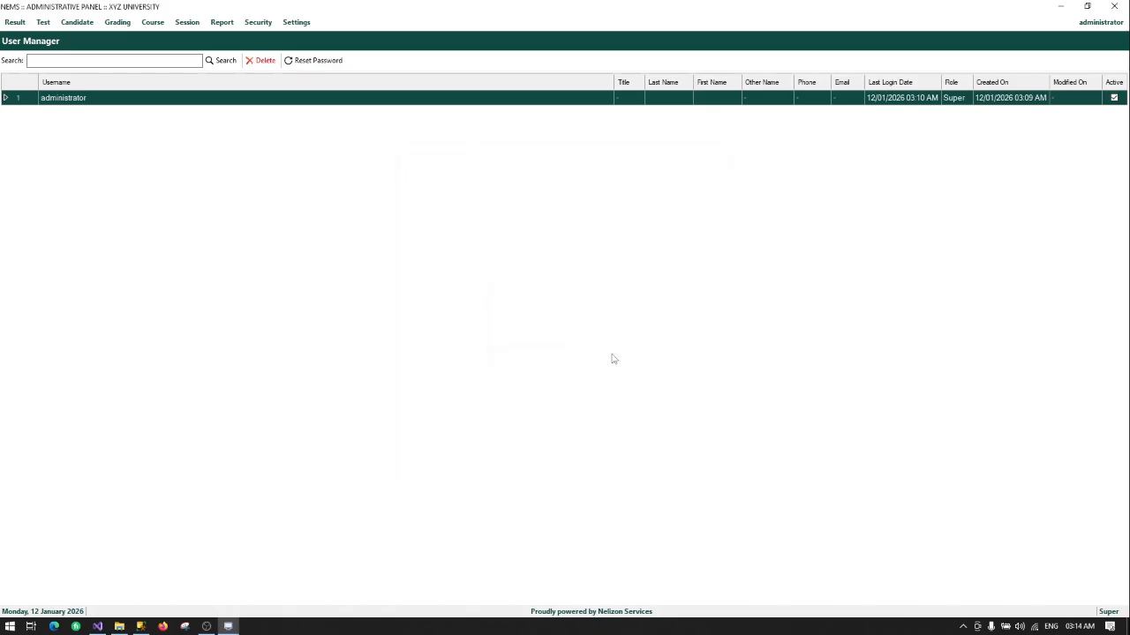
# Step: Open the User Manager and select the new Lecturer1 row
pyautogui.click(226, 24)
pyautogui.moveTo(258, 22)
pyautogui.moveTo(291, 37)
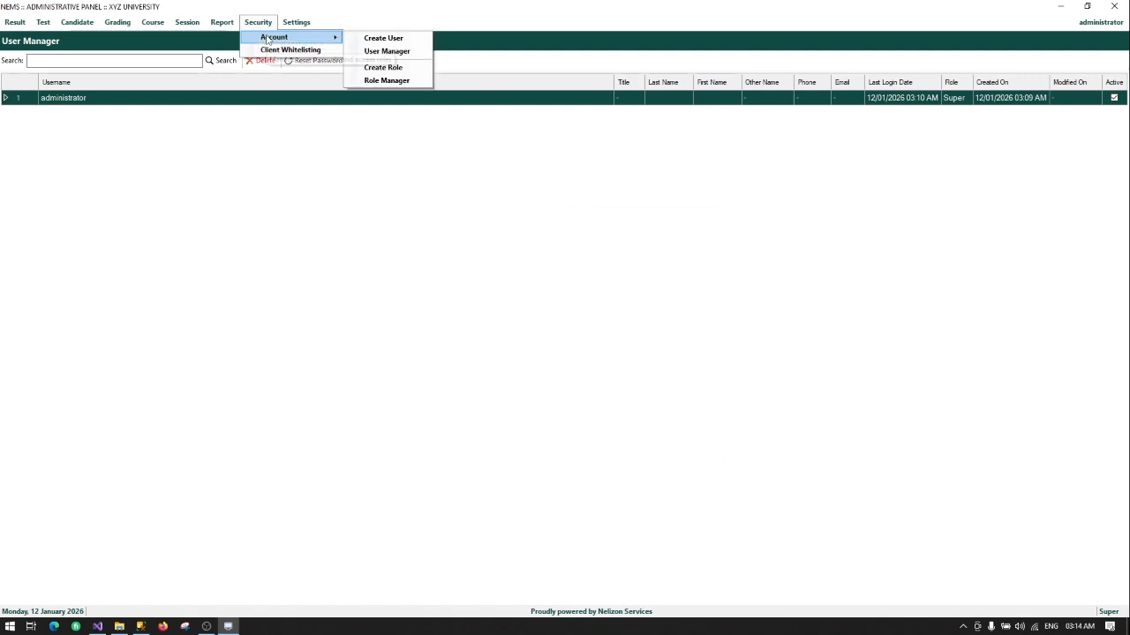
pyautogui.click(420, 54)
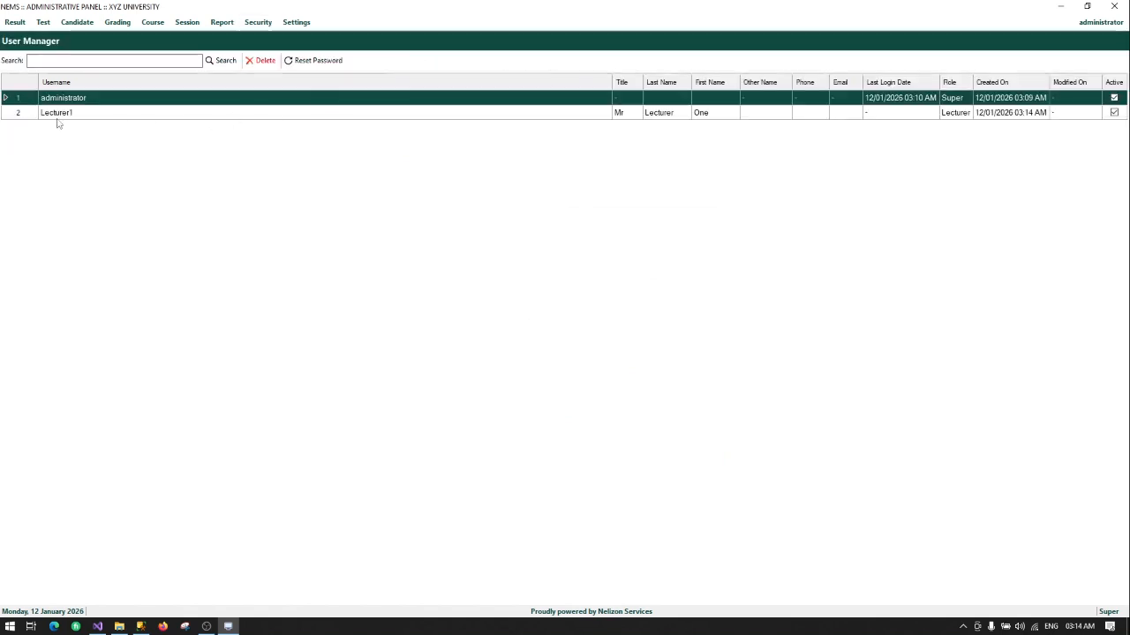
pyautogui.click(80, 114)
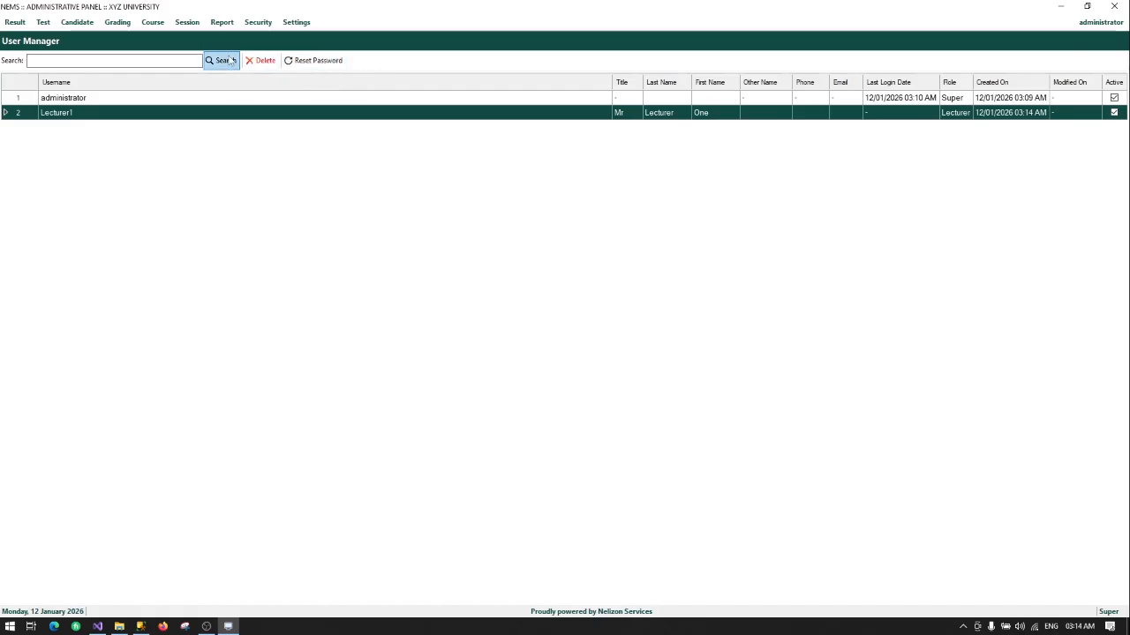
# Step: In Session > Session Manager, add a new group called DEGREE SESSIONS and save it
pyautogui.click(186, 25)
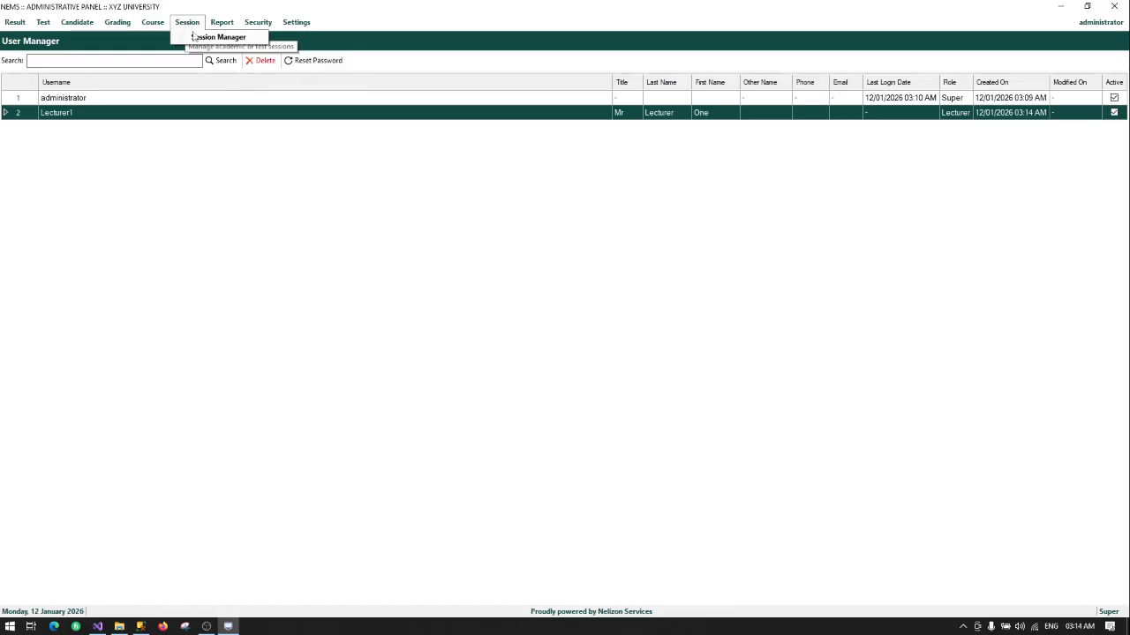
pyautogui.click(196, 37)
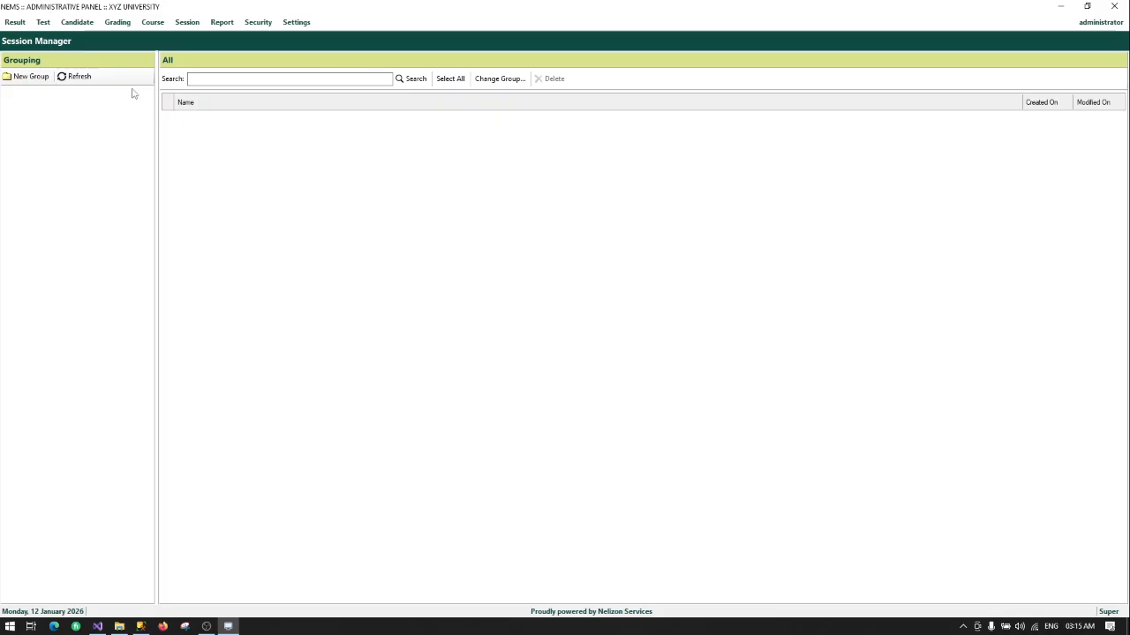
pyautogui.click(30, 77)
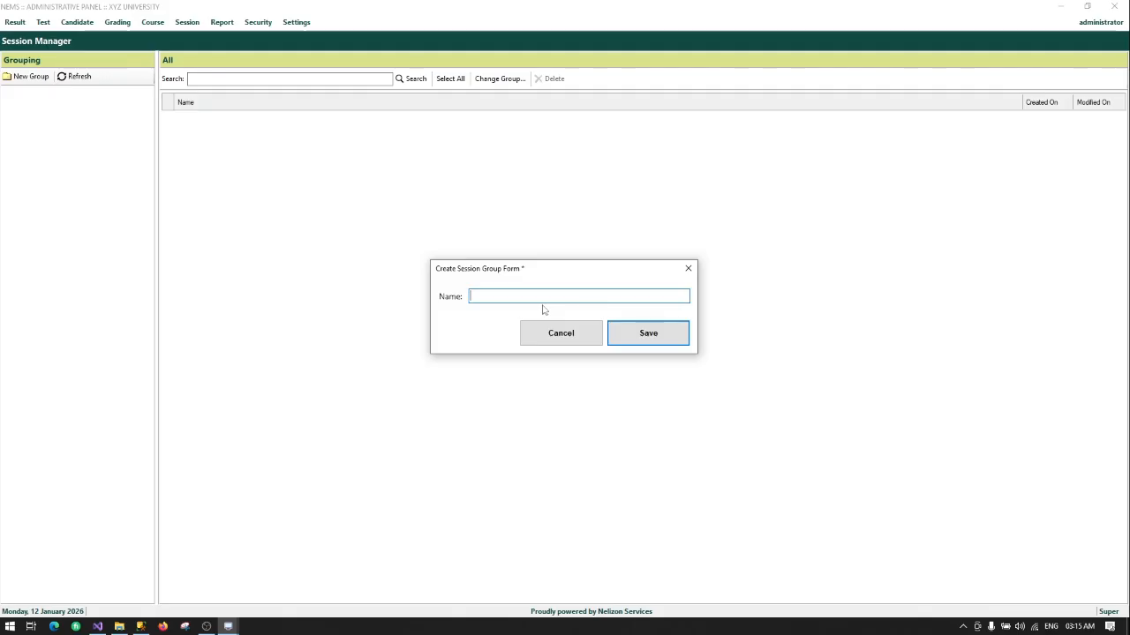
pyautogui.write('DEGREE SESSIONS')
pyautogui.click(632, 334)
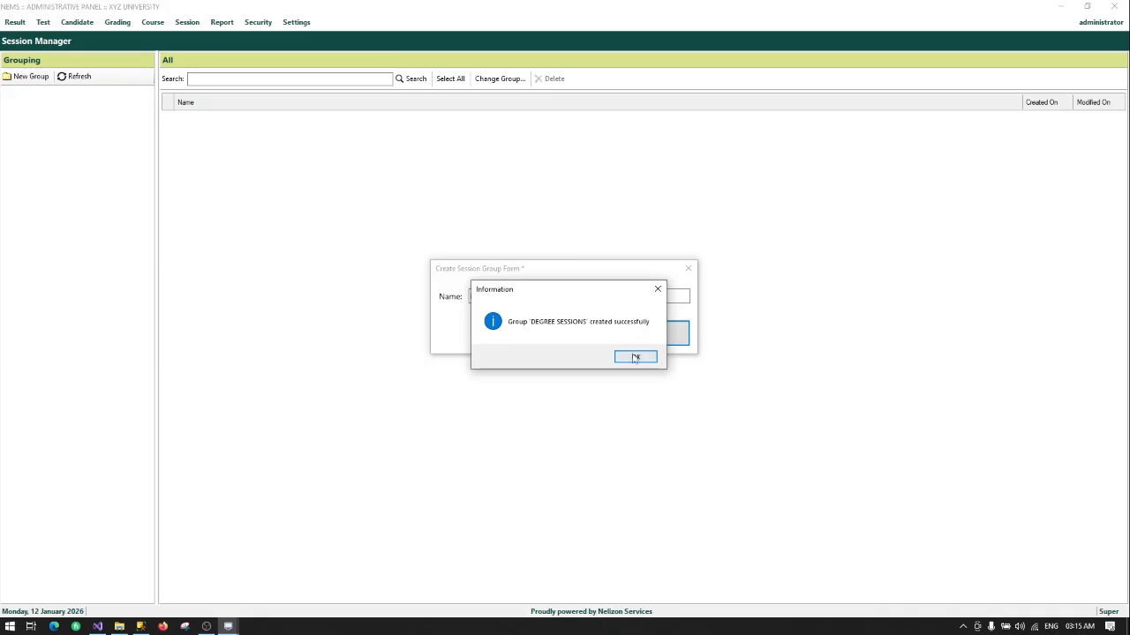
pyautogui.click(635, 357)
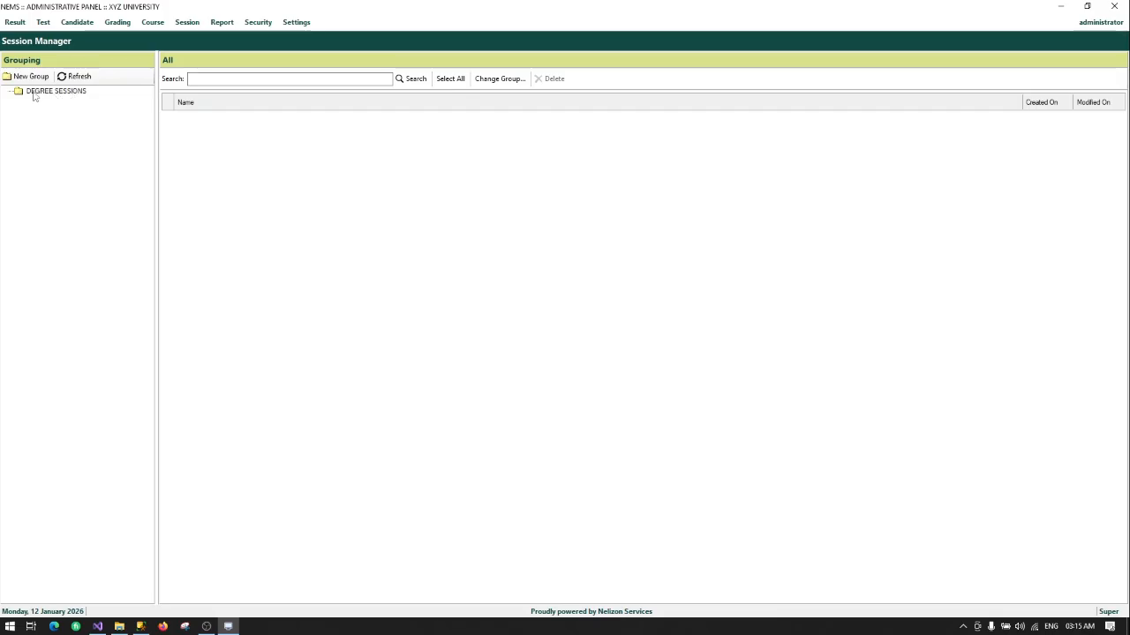
# Step: Create sessions 2025/2026 and 2026/2027 inside the DEGREE SESSIONS group
pyautogui.click(34, 93)
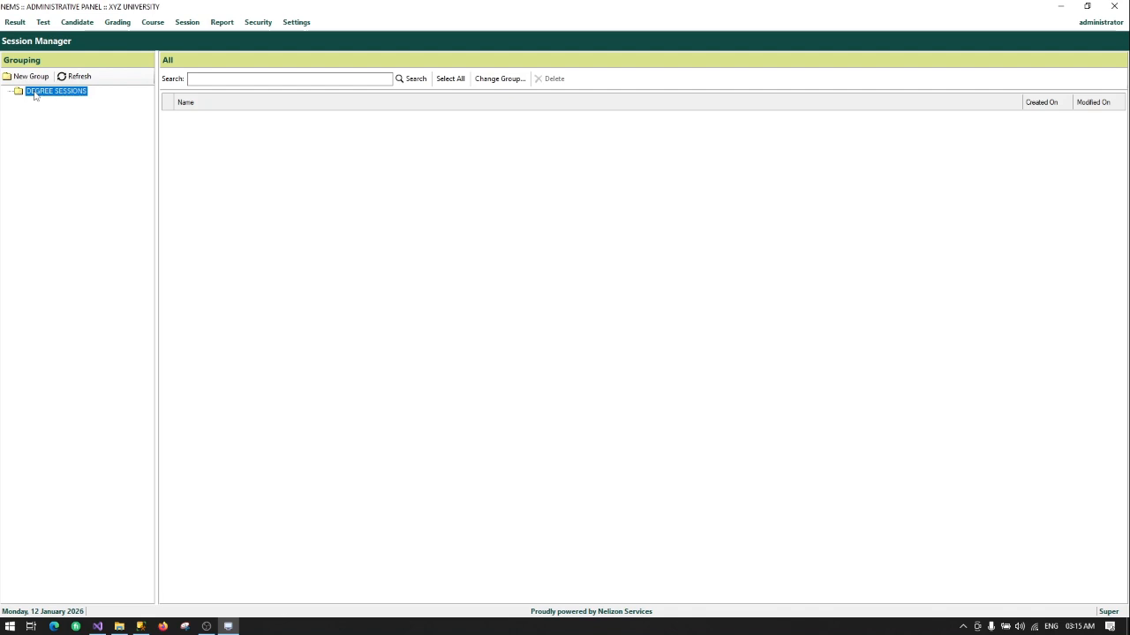
pyautogui.rightClick(35, 93)
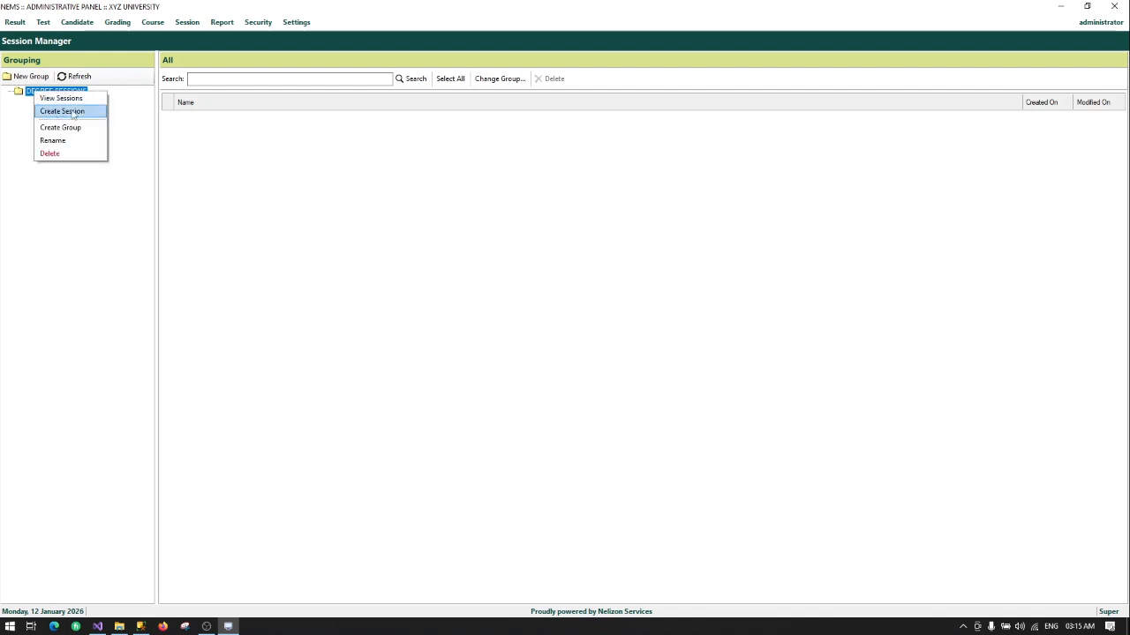
pyautogui.click(64, 112)
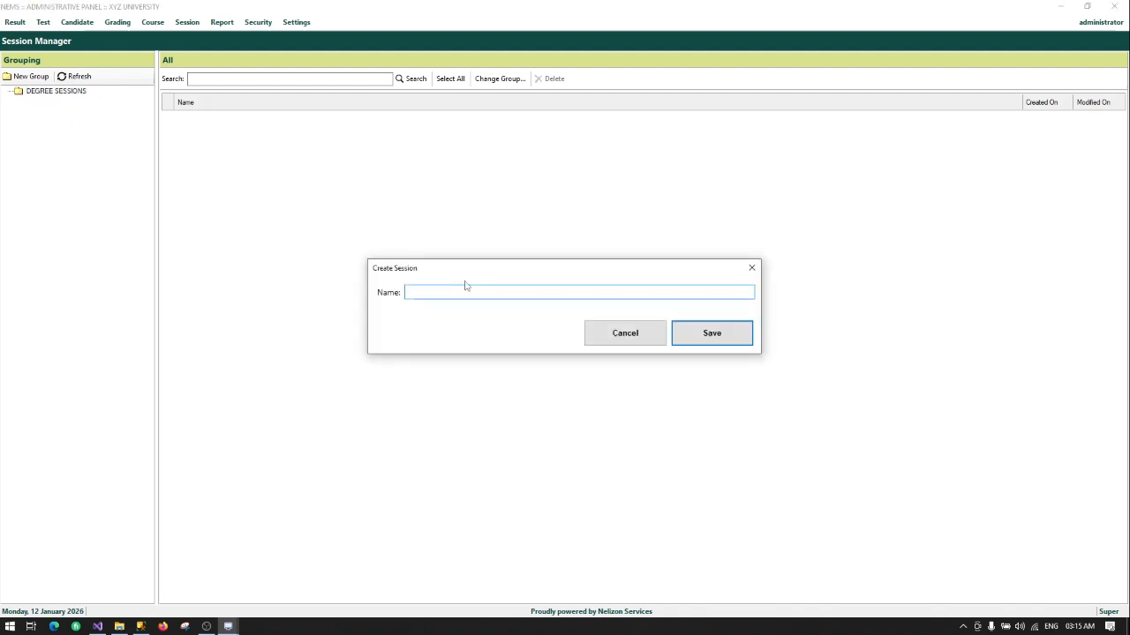
pyautogui.write('20')
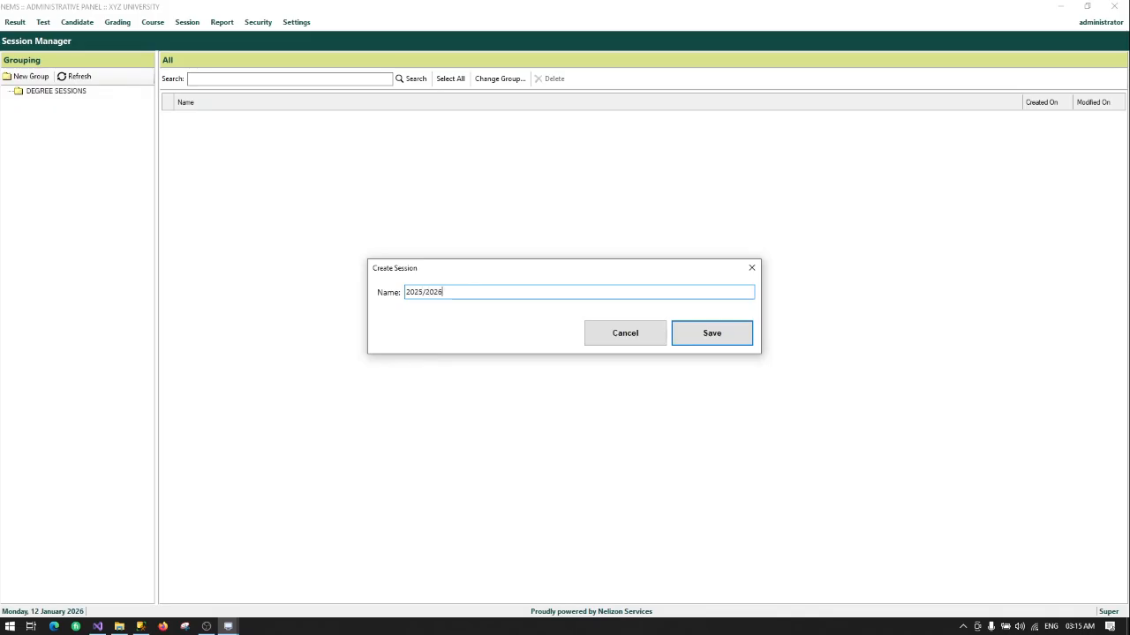
pyautogui.write('25/2026')
pyautogui.click(689, 340)
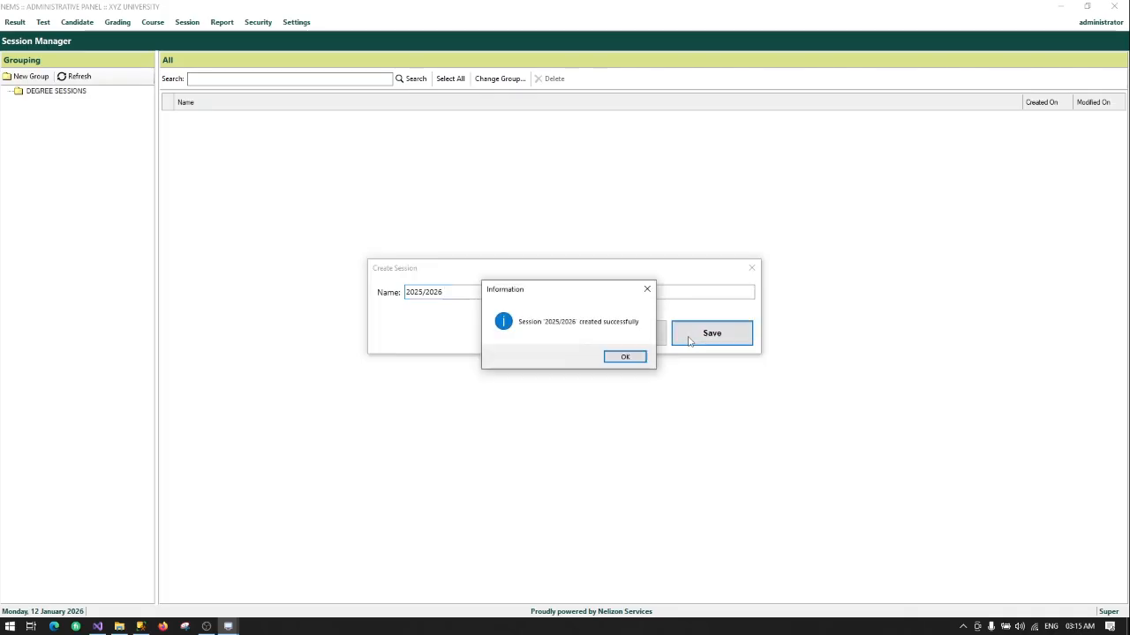
pyautogui.click(623, 357)
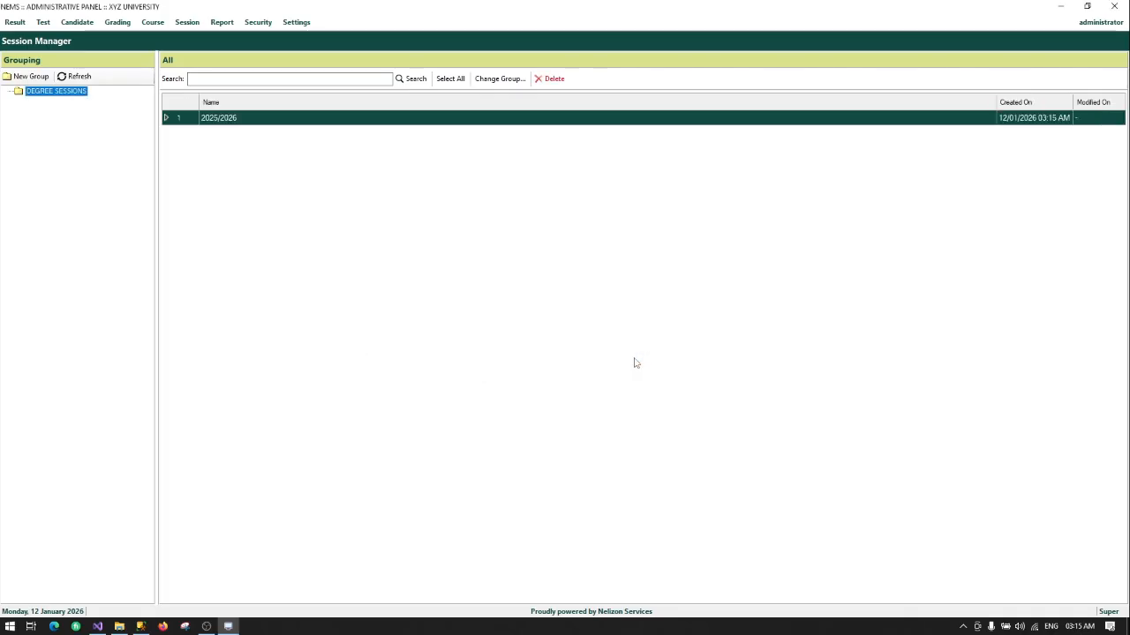
pyautogui.rightClick(74, 92)
pyautogui.click(102, 116)
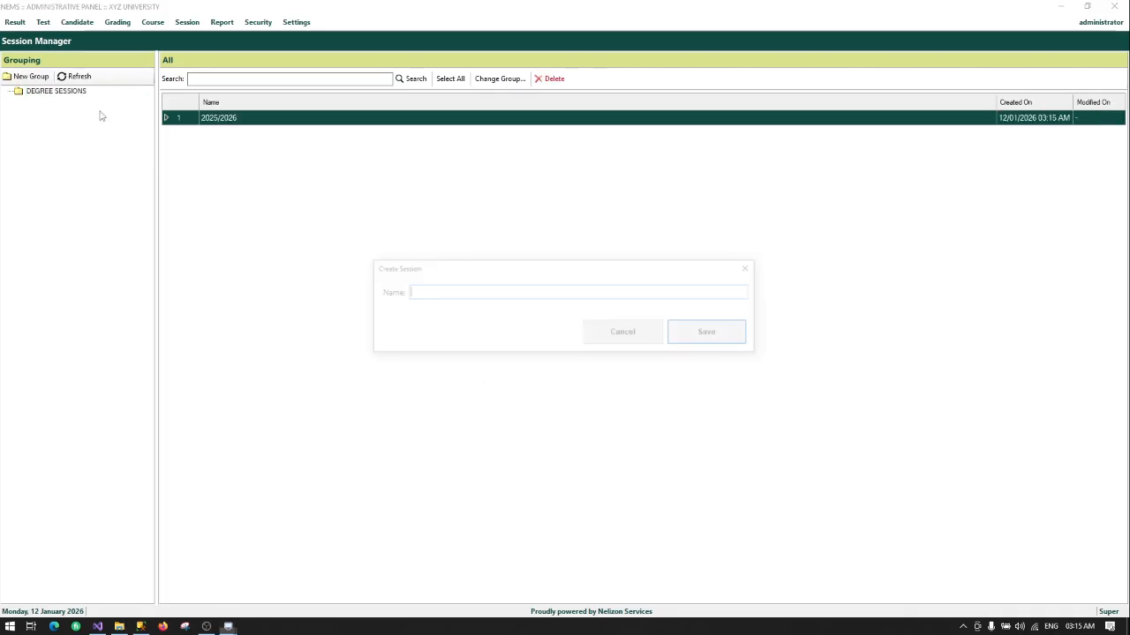
pyautogui.write('2026/2027')
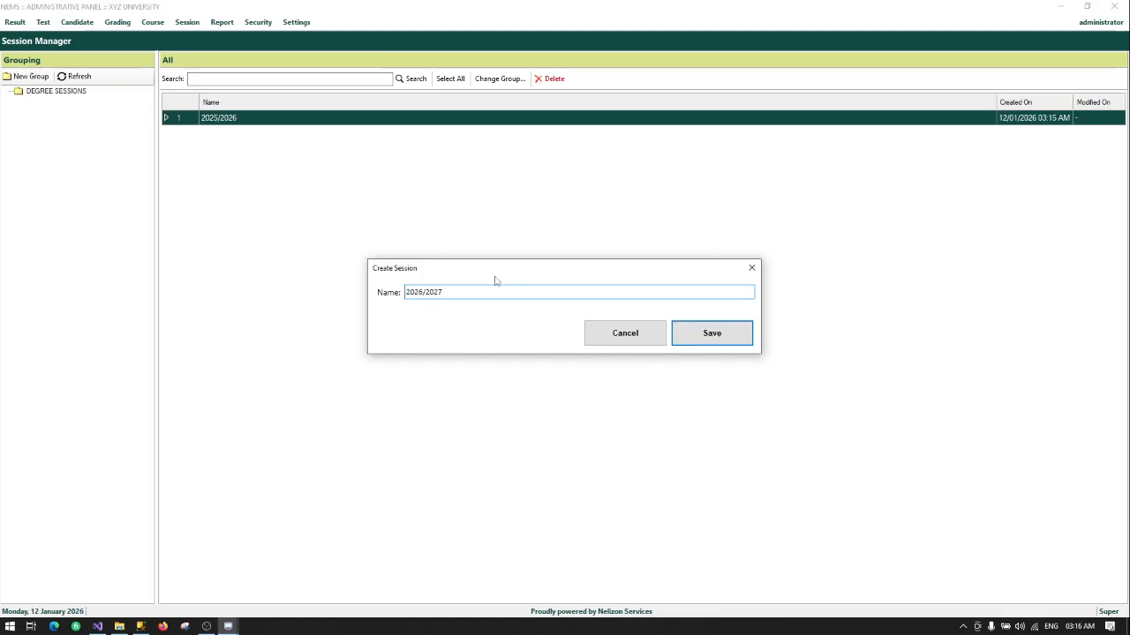
pyautogui.click(711, 334)
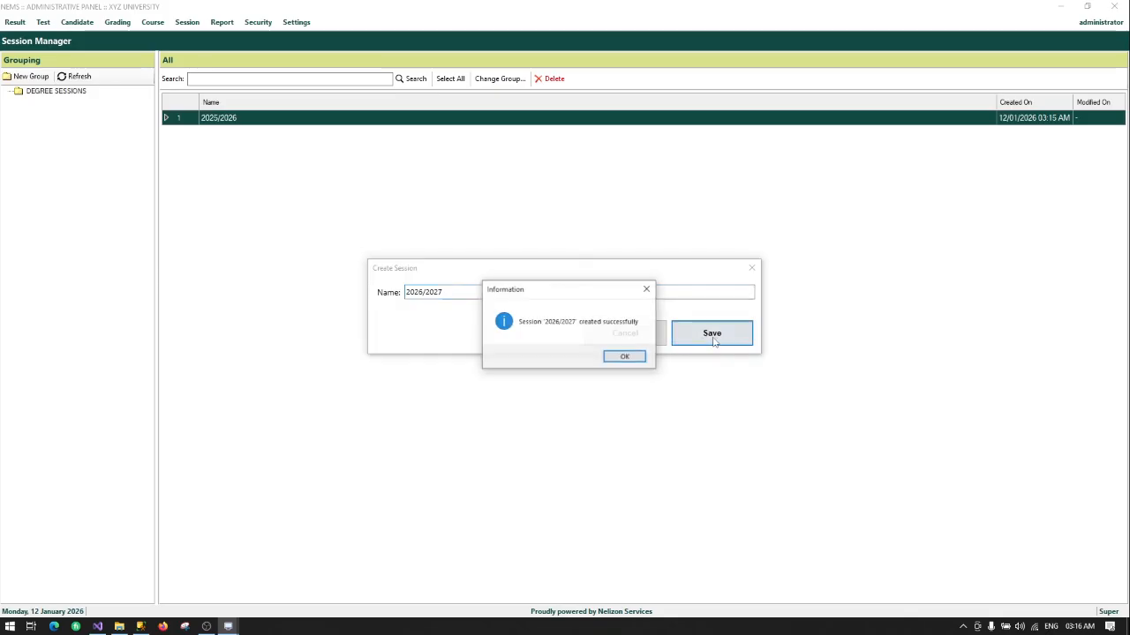
pyautogui.click(620, 358)
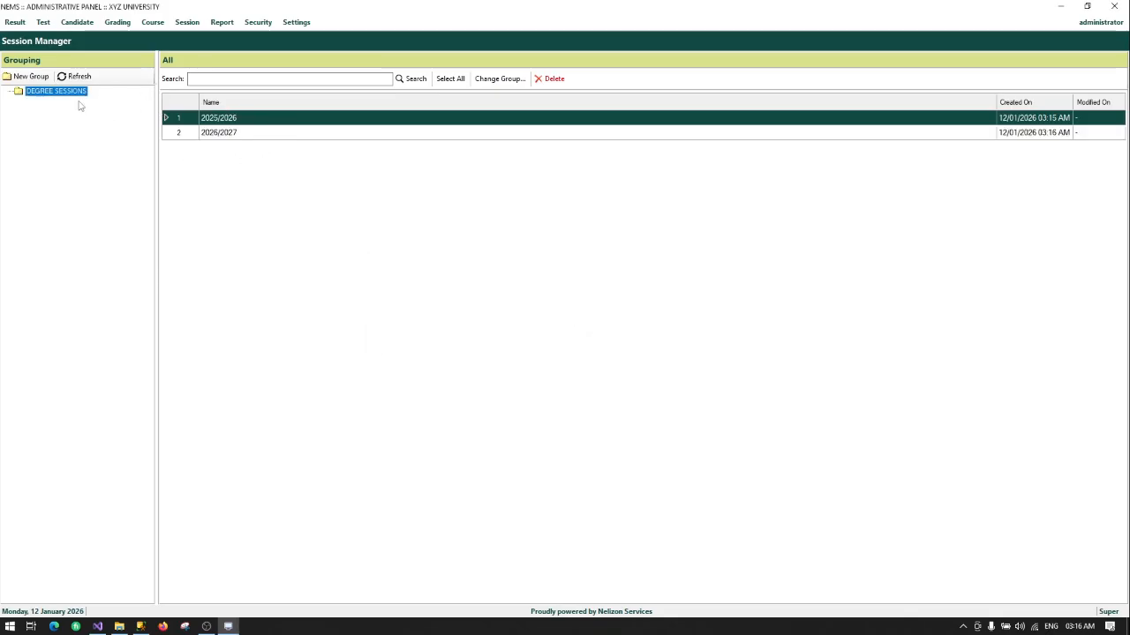
# Step: Add a DIPLOMA group under DEGREE SESSIONS, then view the DEGREE SESSIONS sessions
pyautogui.click(29, 78)
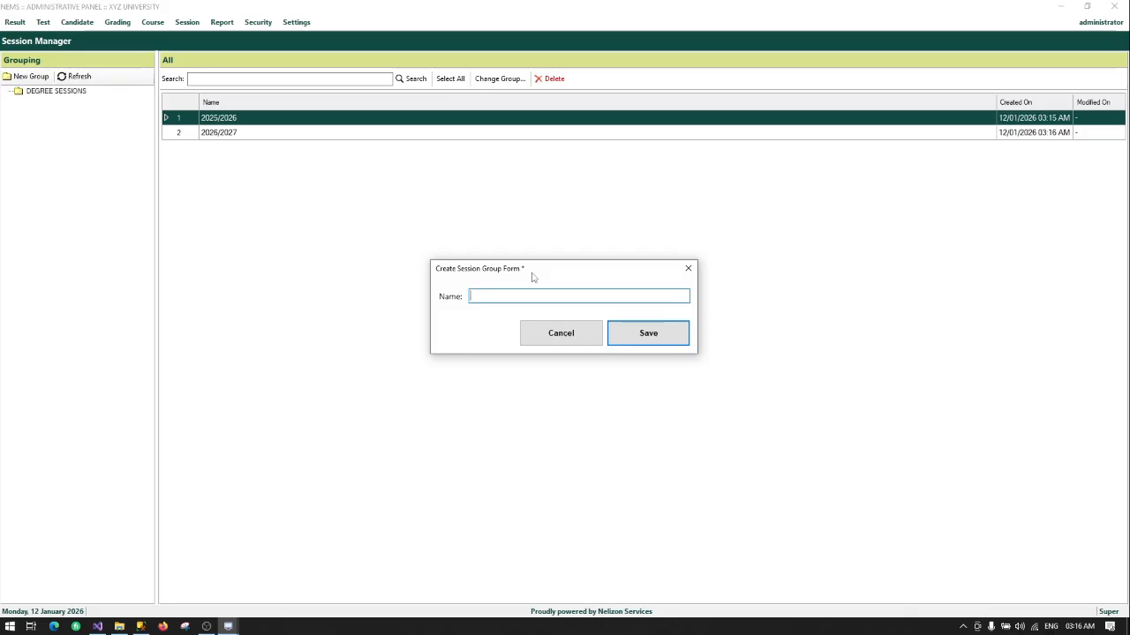
pyautogui.write('DIPLOMA')
pyautogui.click(611, 332)
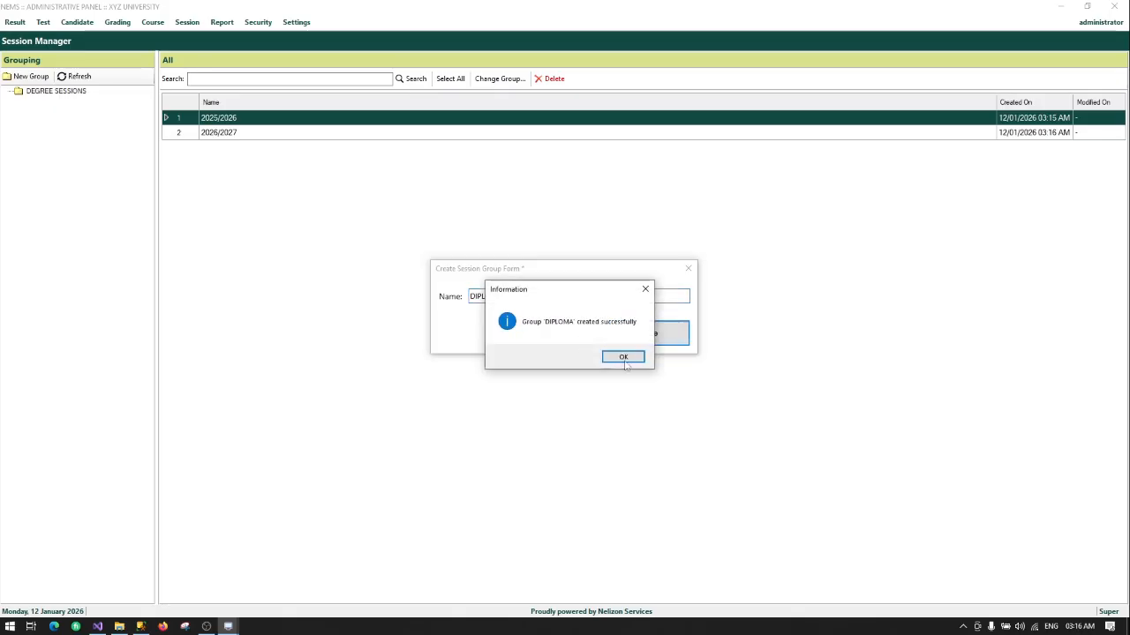
pyautogui.click(632, 362)
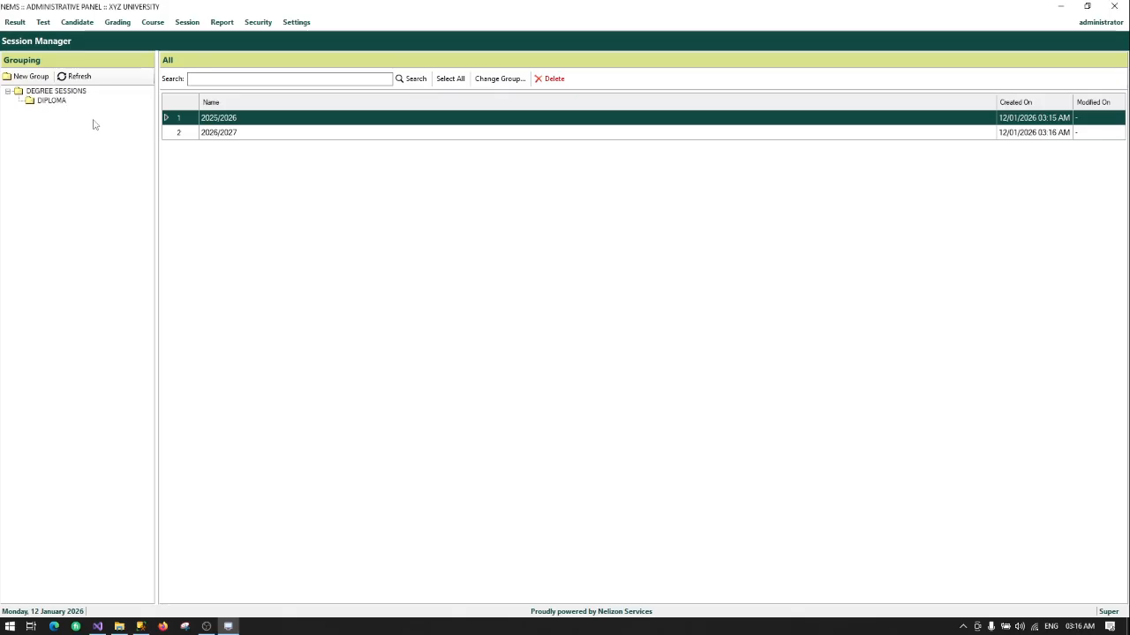
pyautogui.click(51, 103)
pyautogui.rightClick(55, 94)
pyautogui.click(92, 97)
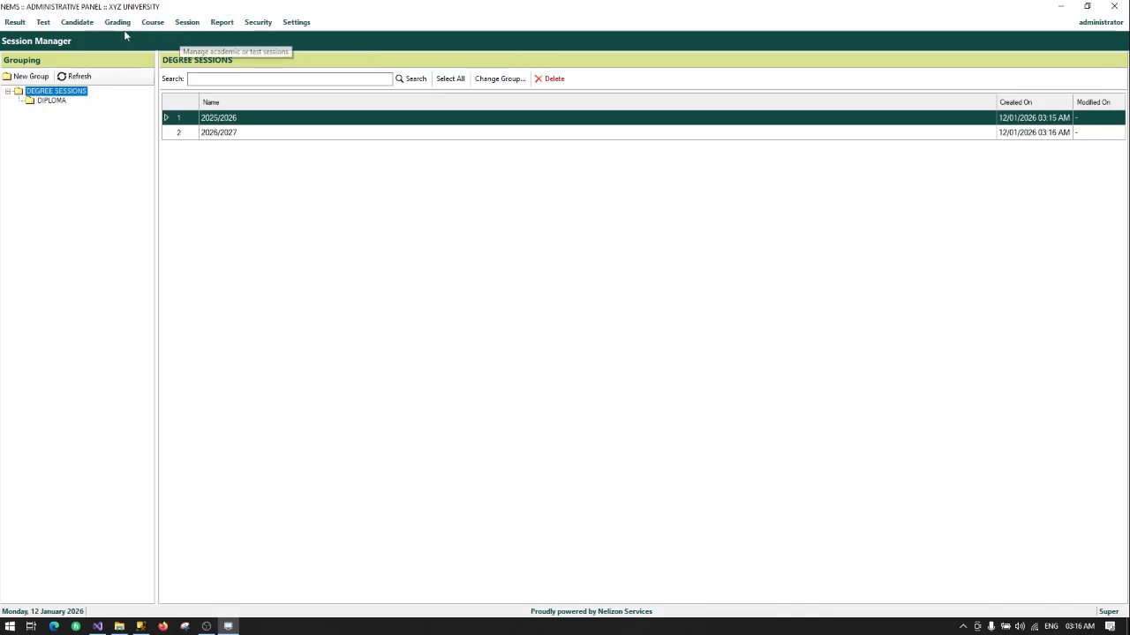
# Step: In Course > Course Manager, add a new group called DEGREE and save it
pyautogui.click(153, 23)
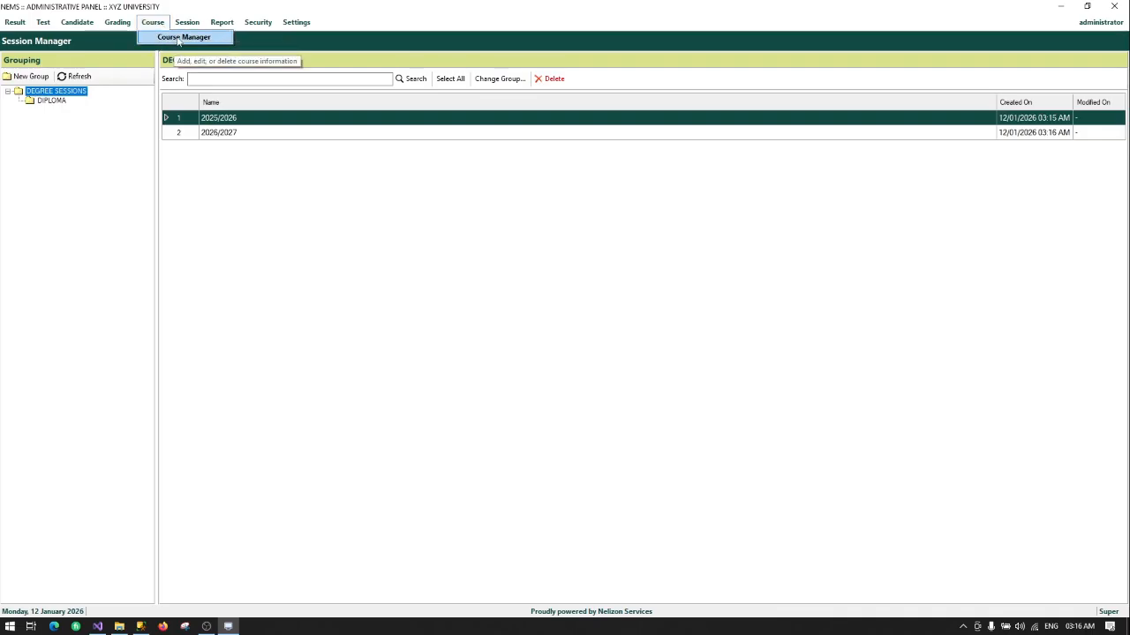
pyautogui.click(177, 39)
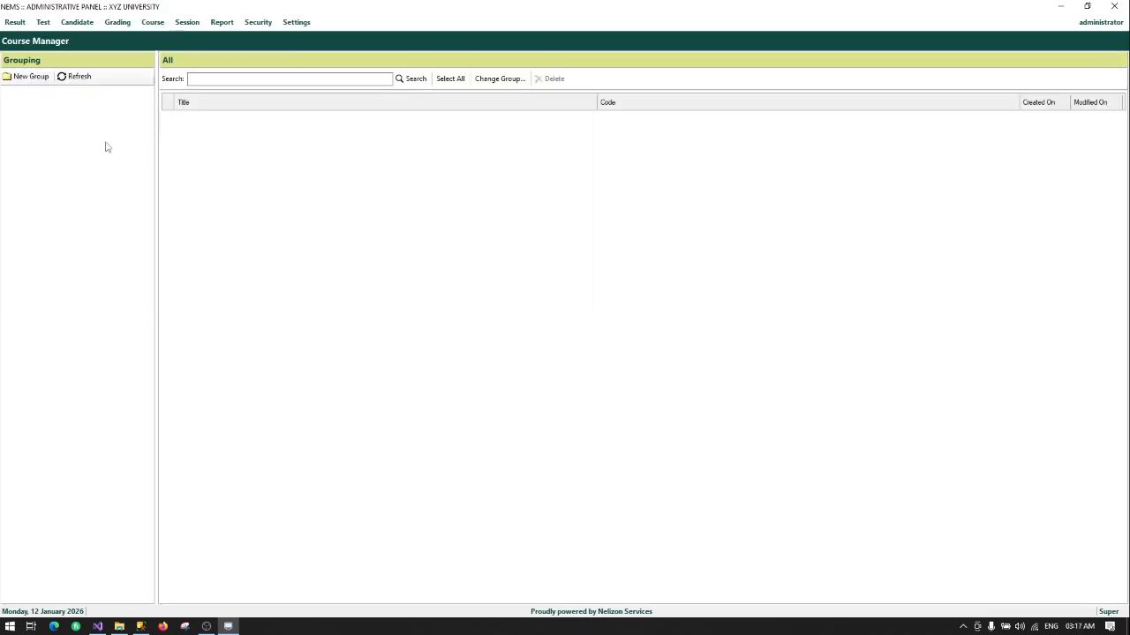
pyautogui.click(30, 78)
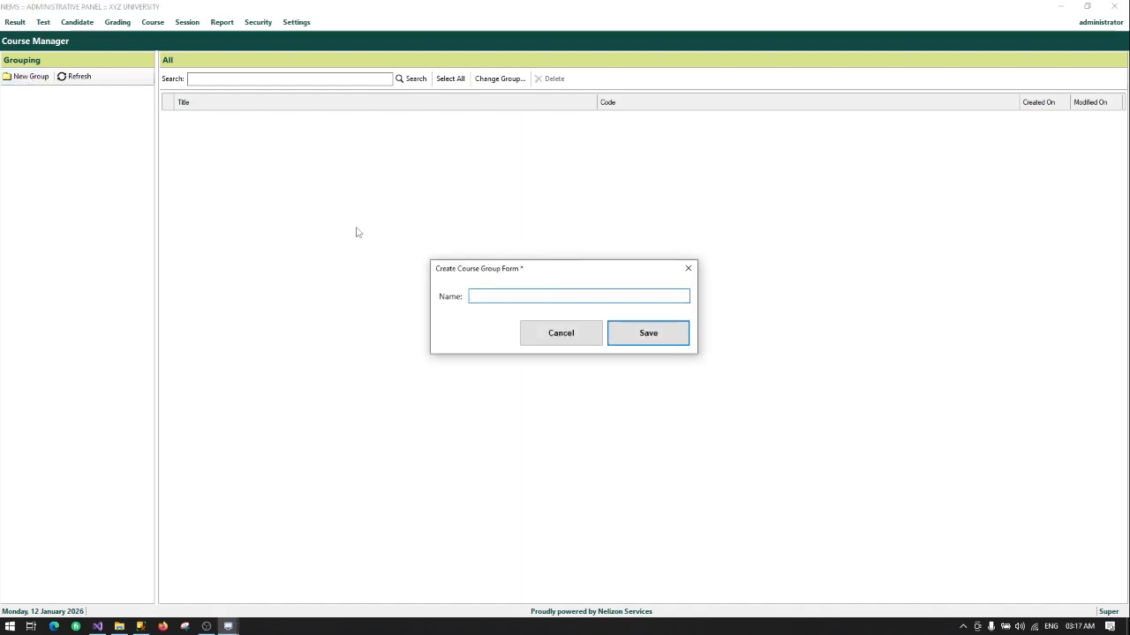
pyautogui.write('DEGREE')
pyautogui.click(627, 330)
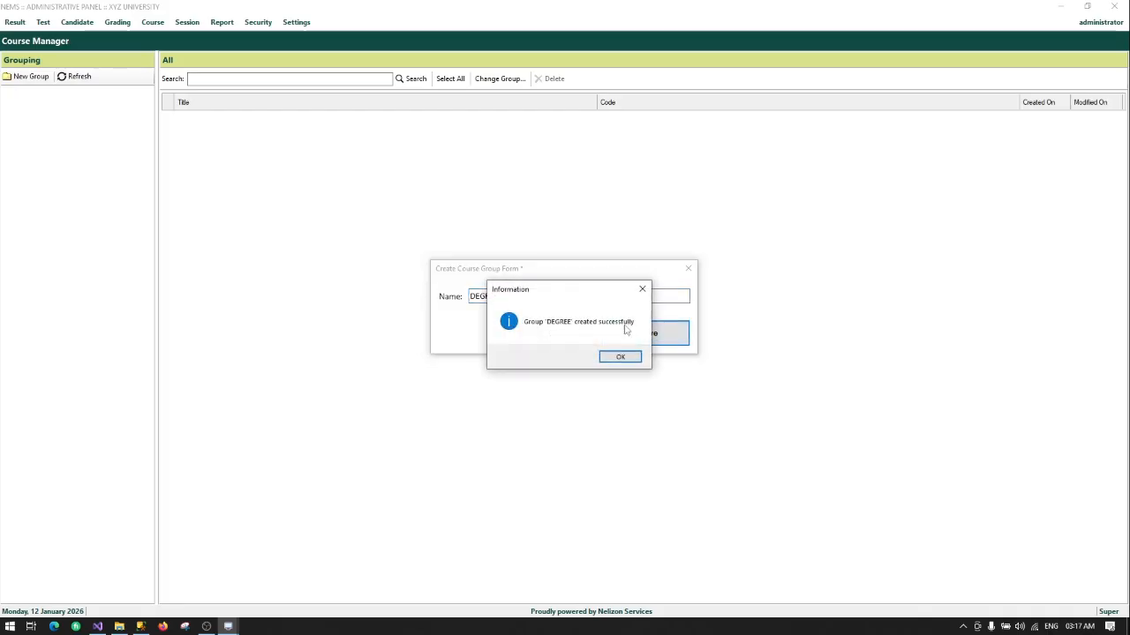
pyautogui.click(618, 357)
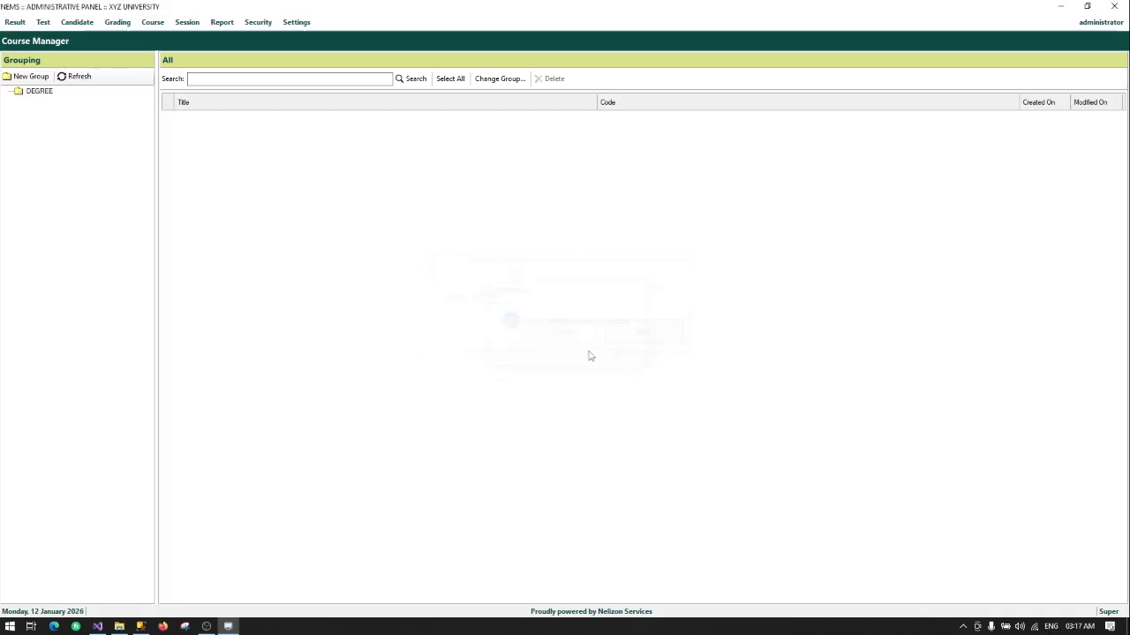
# Step: Create a COMPUTER SCIENCE subgroup inside DEGREE
pyautogui.rightClick(36, 93)
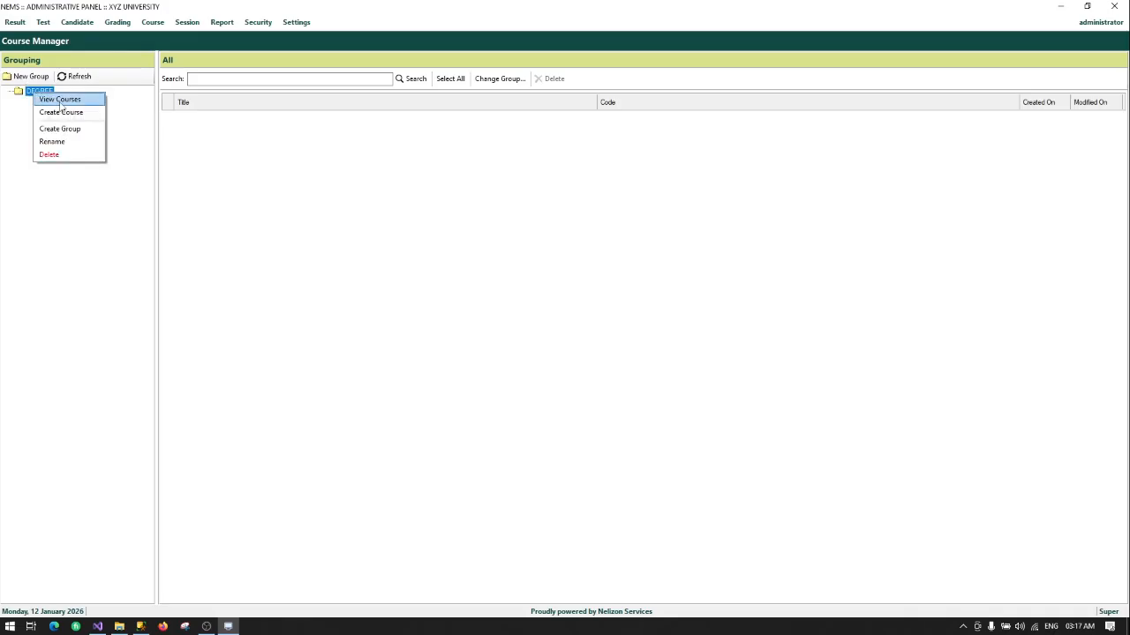
pyautogui.click(73, 131)
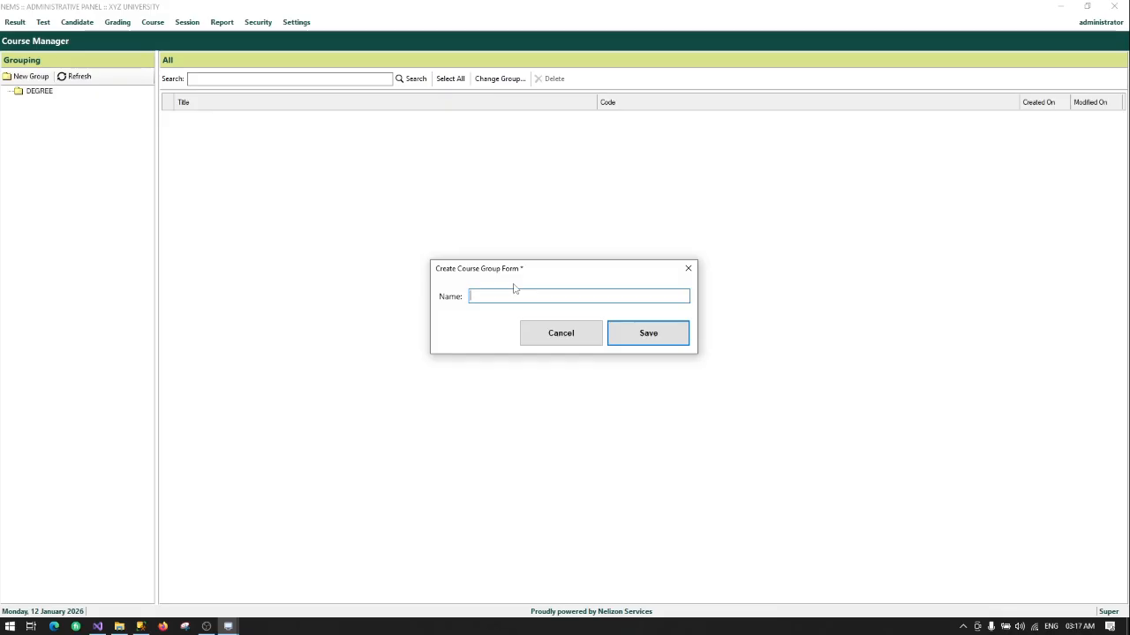
pyautogui.write('COMPUTER SCIENCE')
pyautogui.click(627, 333)
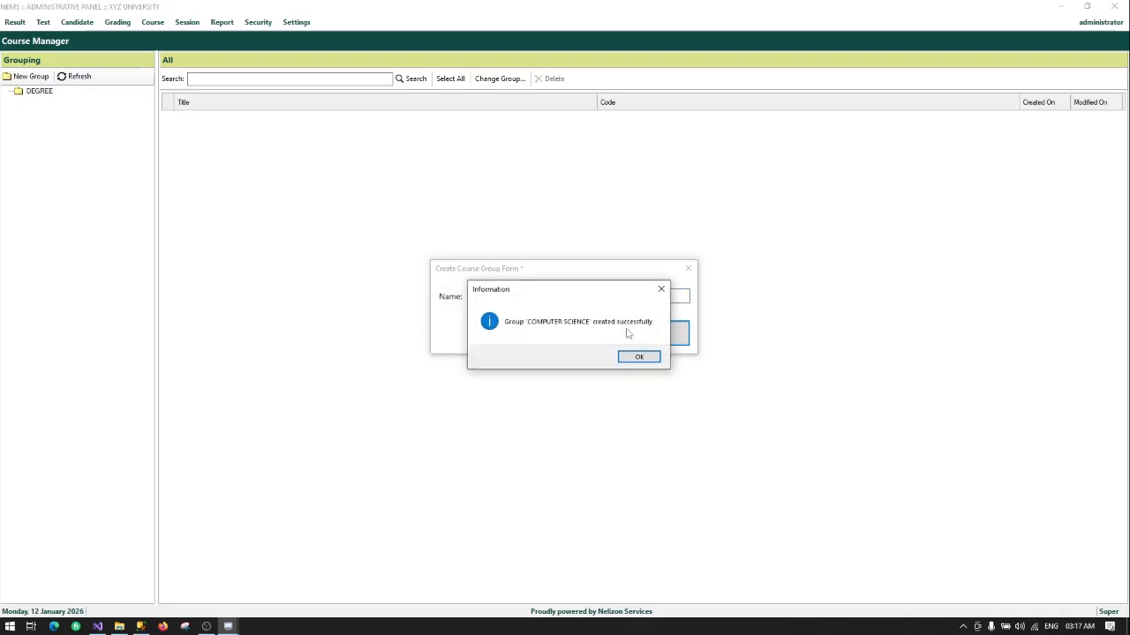
pyautogui.click(632, 357)
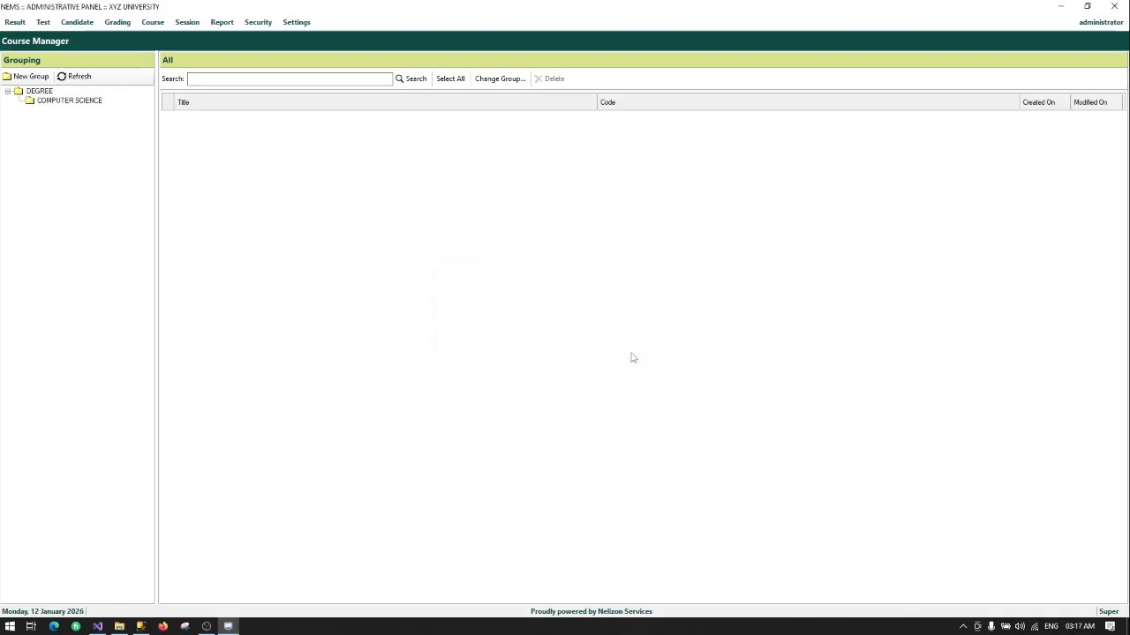
pyautogui.click(66, 102)
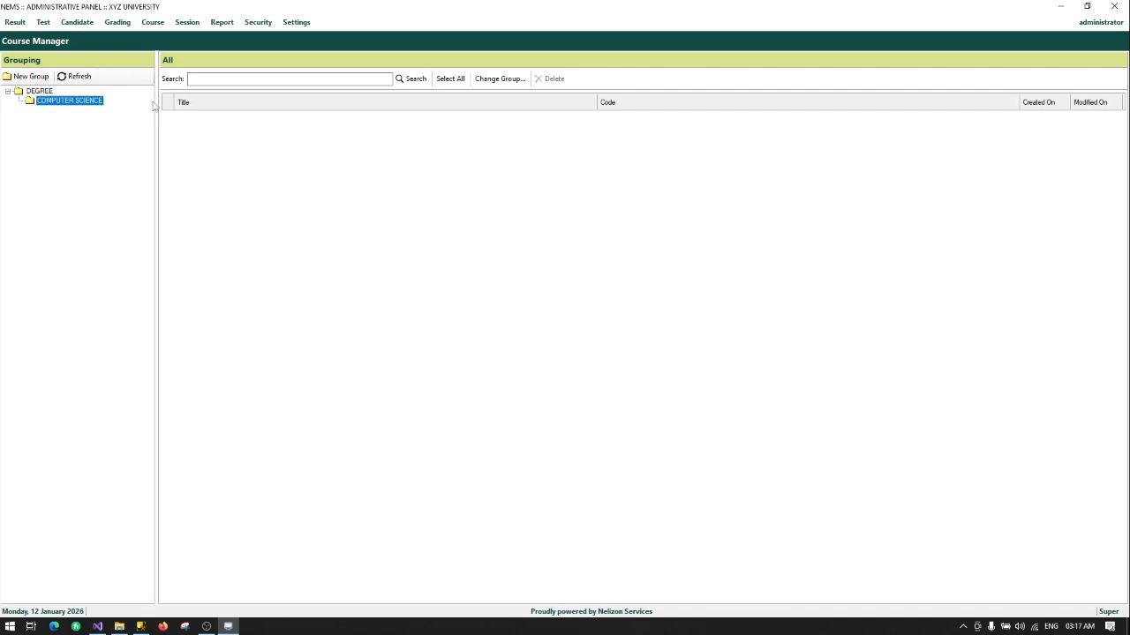
# Step: Create an ENGINEERING subgroup inside DEGREE
pyautogui.rightClick(41, 92)
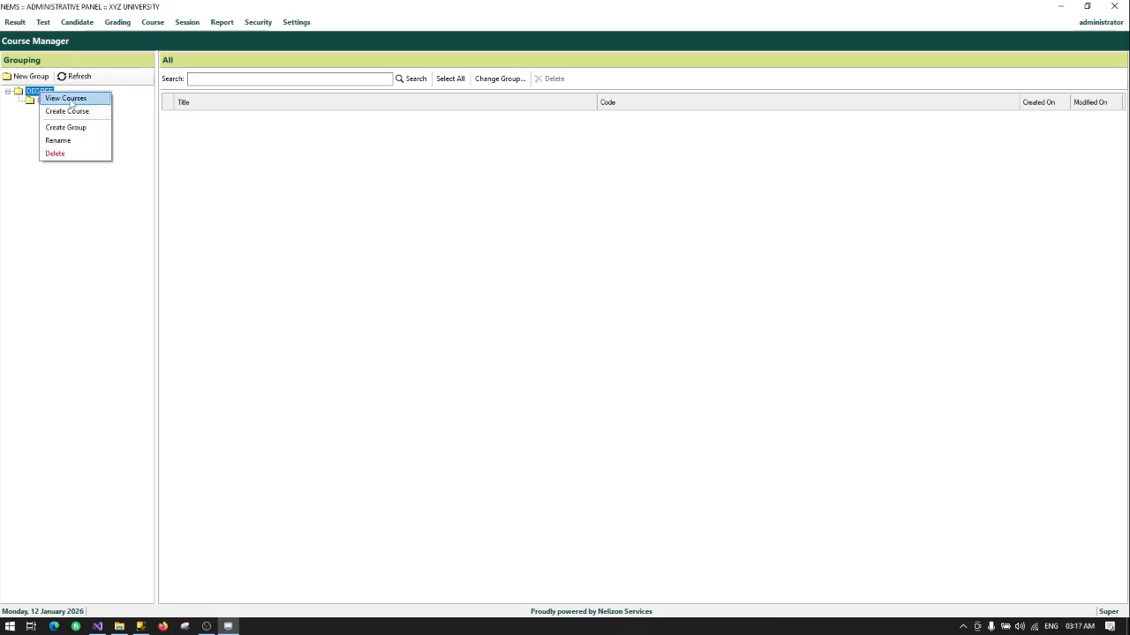
pyautogui.click(71, 129)
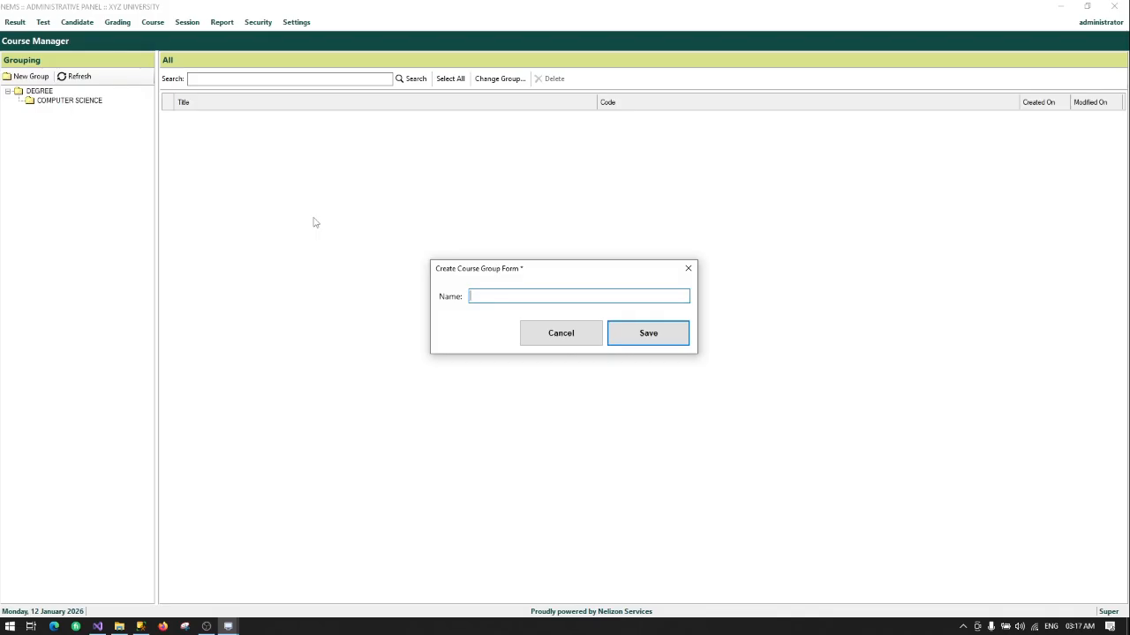
pyautogui.write('ENGIN')
pyautogui.write('ERR')
pyautogui.write('ERING')
pyautogui.click(645, 332)
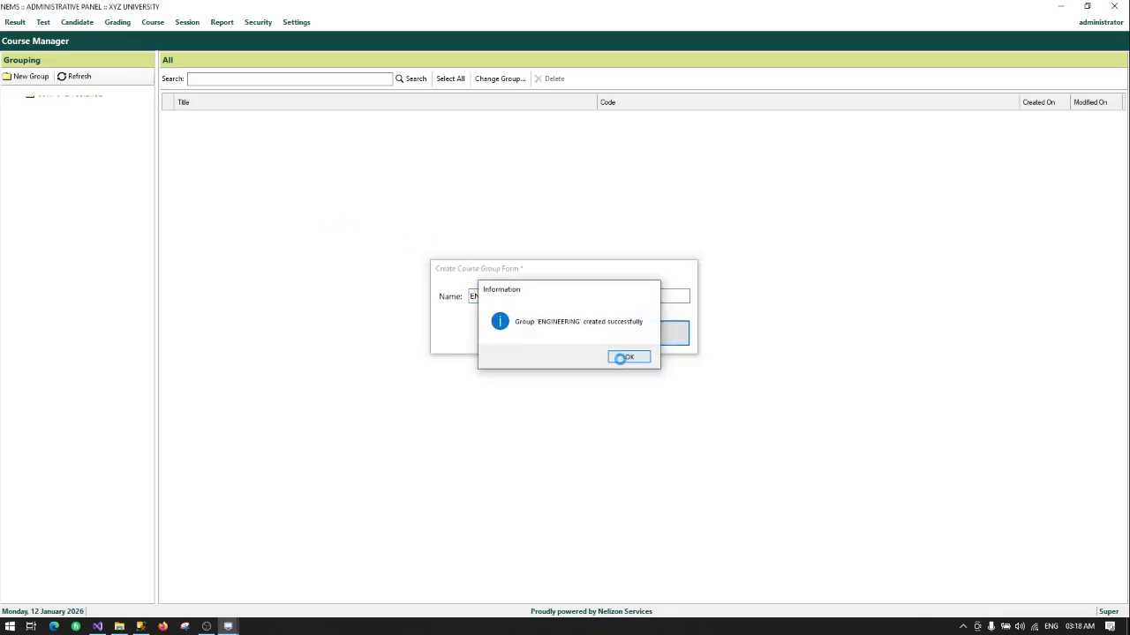
pyautogui.click(628, 356)
pyautogui.click(60, 110)
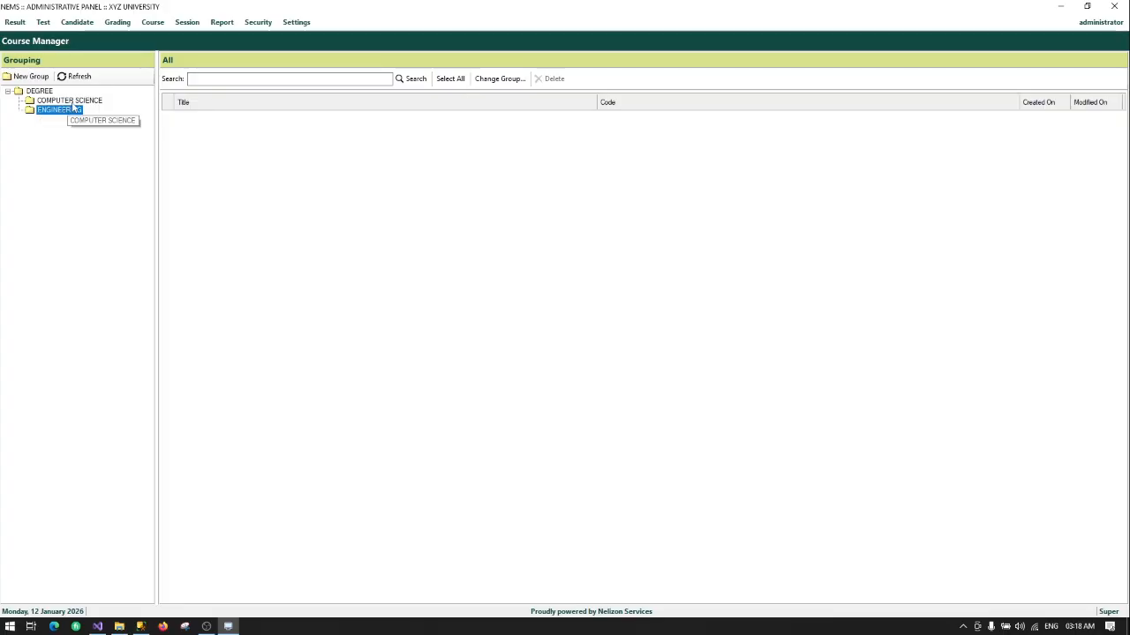
# Step: Select the COMPUTER SCIENCE group and bring up its actions menu
pyautogui.click(69, 102)
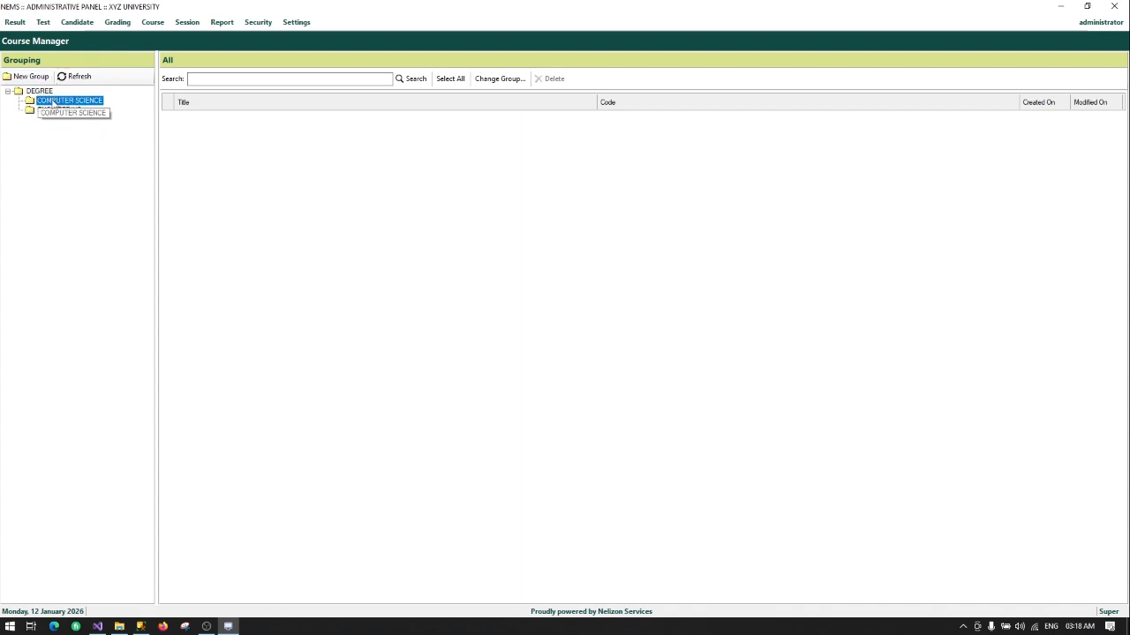
pyautogui.rightClick(58, 100)
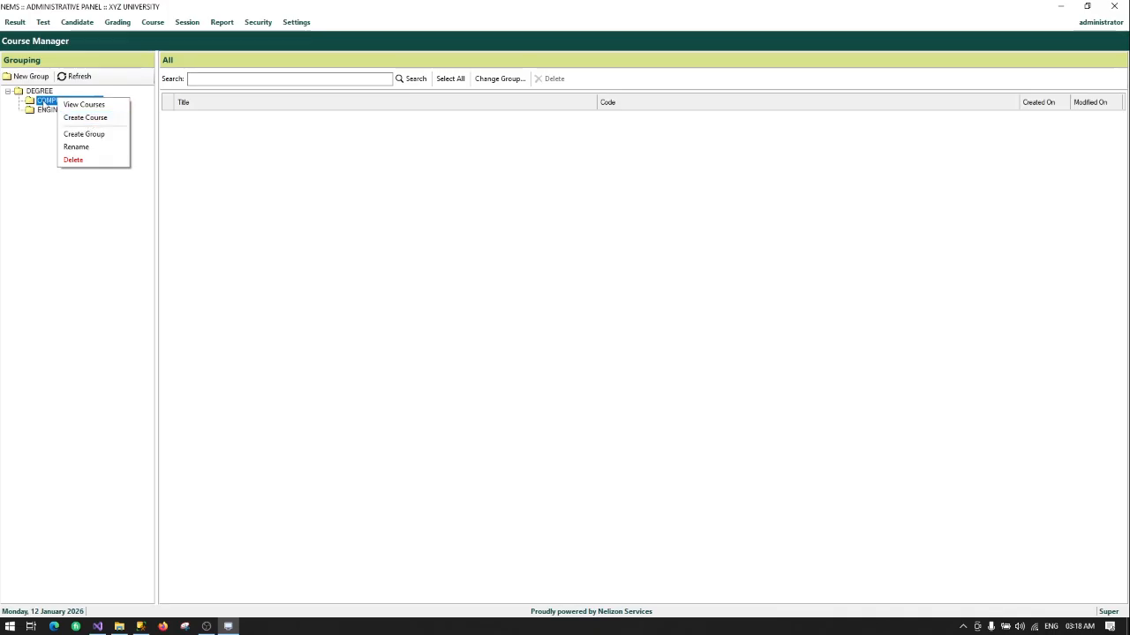
pyautogui.rightClick(44, 103)
pyautogui.click(37, 92)
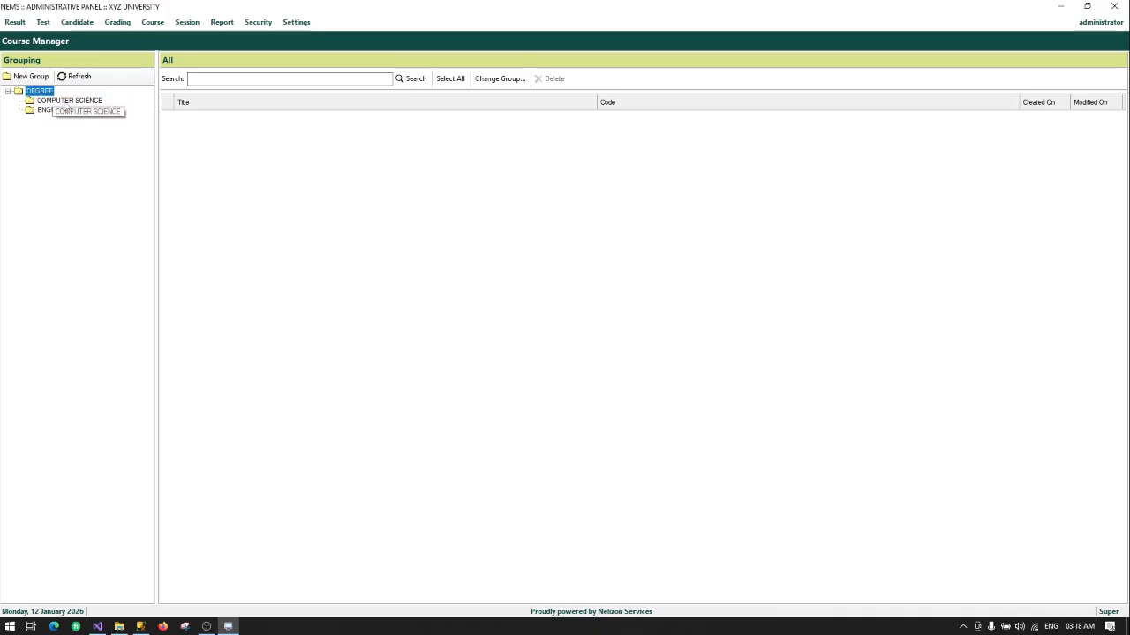
pyautogui.rightClick(67, 101)
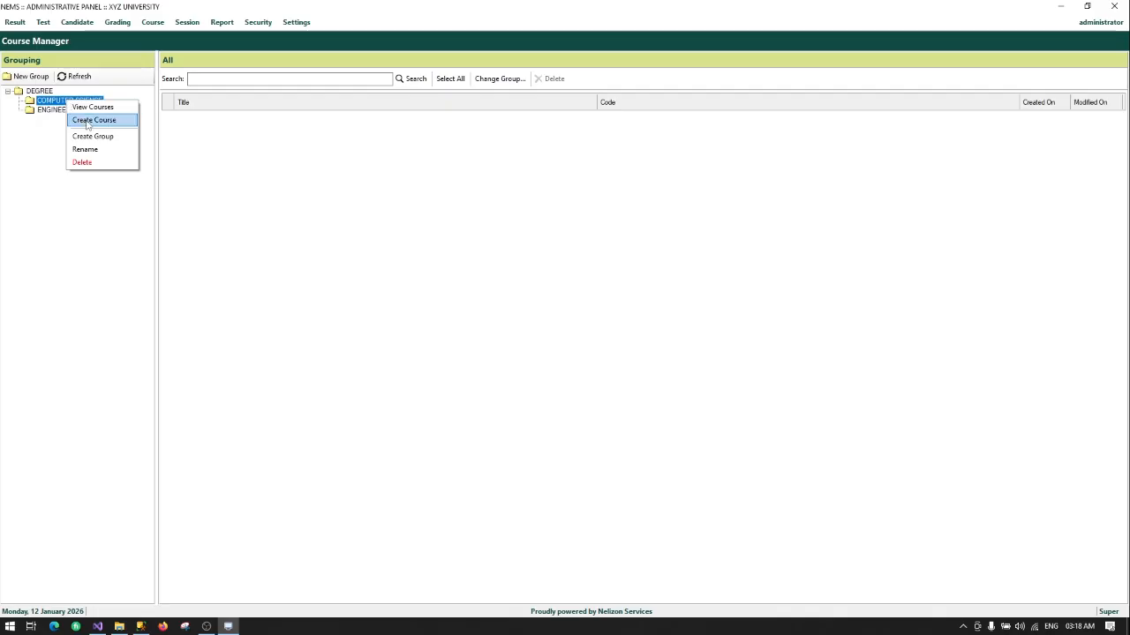
# Step: Create the course INTRODUCTION TO COMPUTER PROGRAMMING with code CS50 under COMPUTER SCIENCE, then save it
pyautogui.click(94, 120)
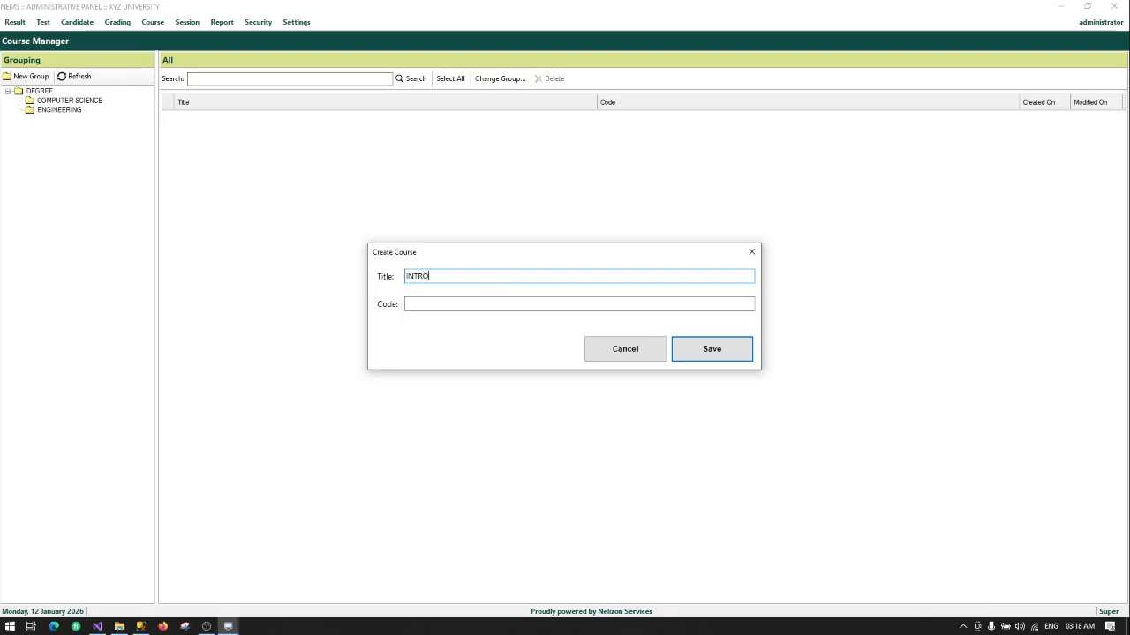
pyautogui.write('TION TO')
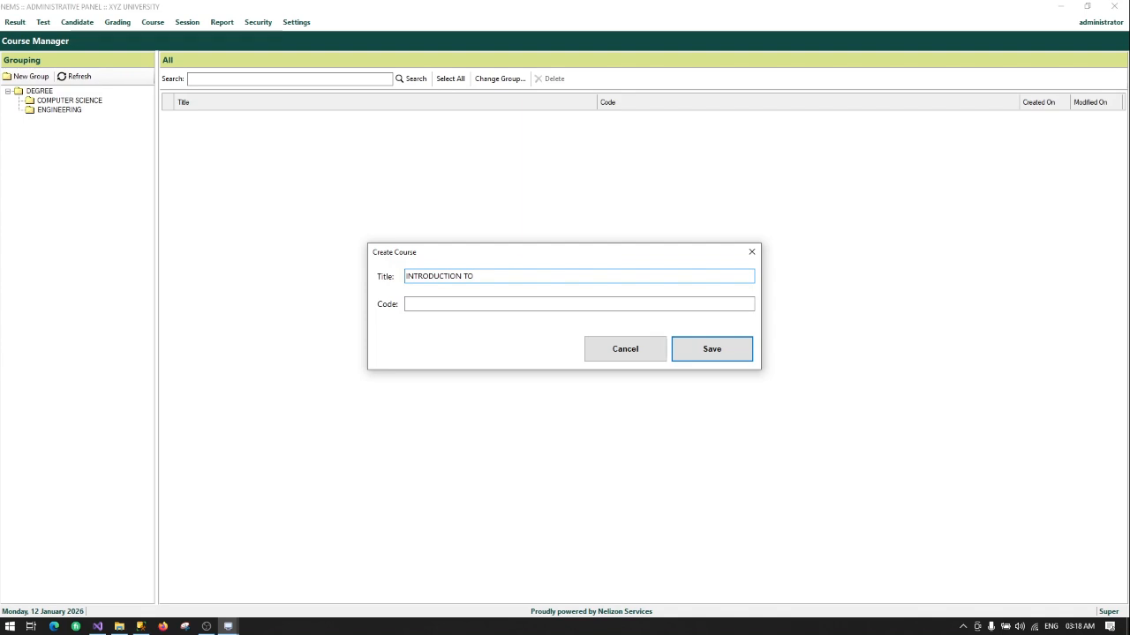
pyautogui.write(' COMPUTER PROGRAMMING')
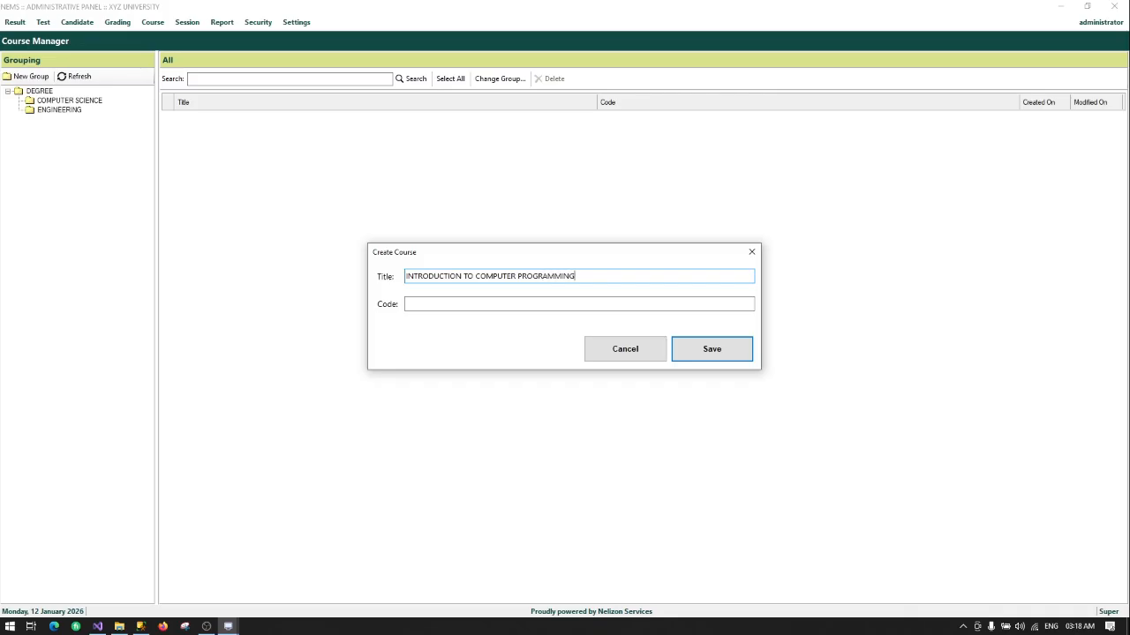
pyautogui.click(481, 305)
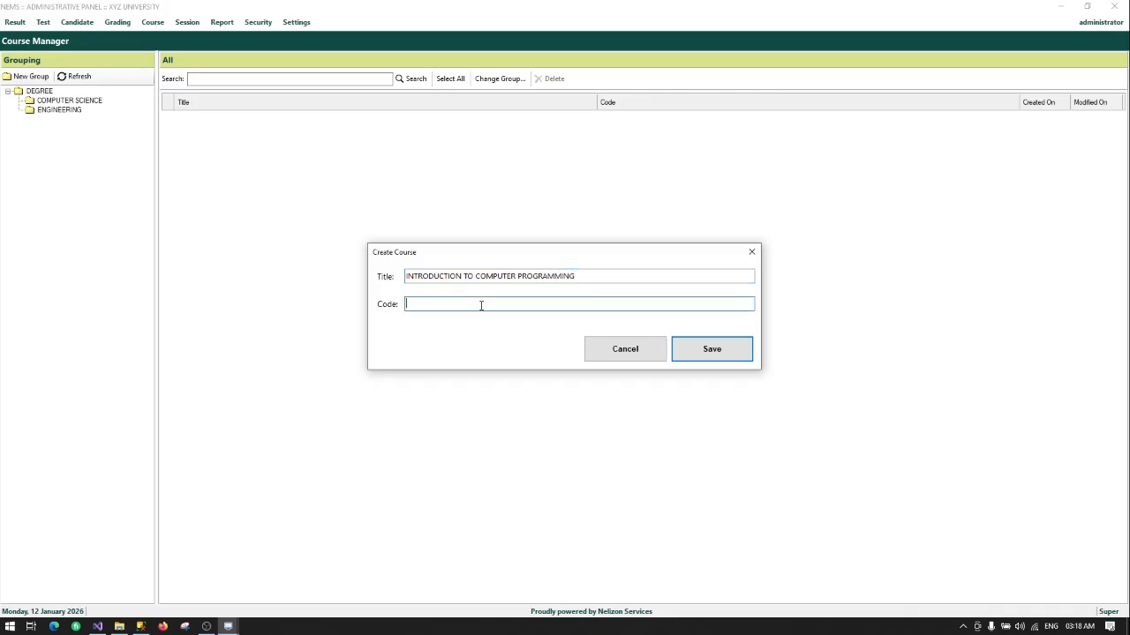
pyautogui.write('CS50')
pyautogui.click(724, 353)
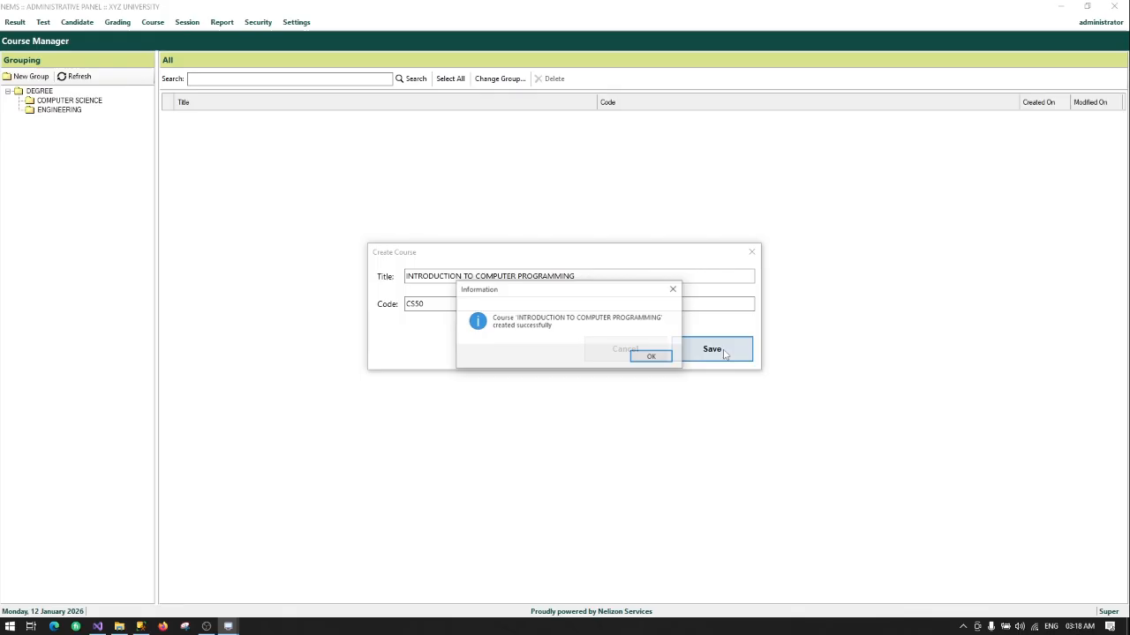
pyautogui.click(639, 356)
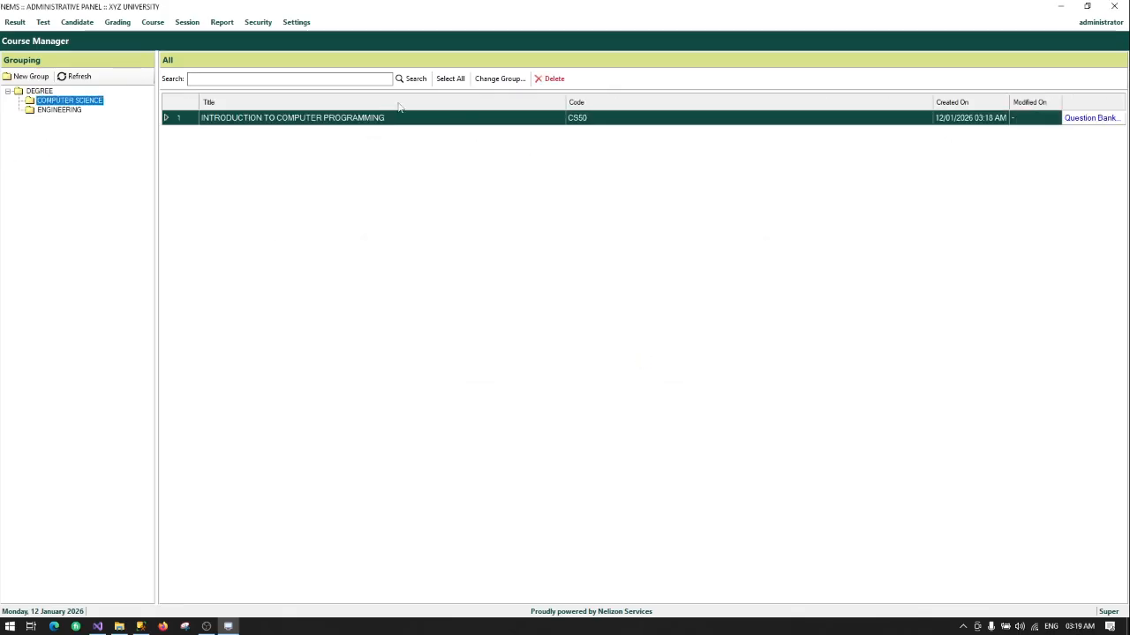
# Step: Create the course OPERATION RESEARCH with code CS400 under COMPUTER SCIENCE, then save it
pyautogui.rightClick(63, 104)
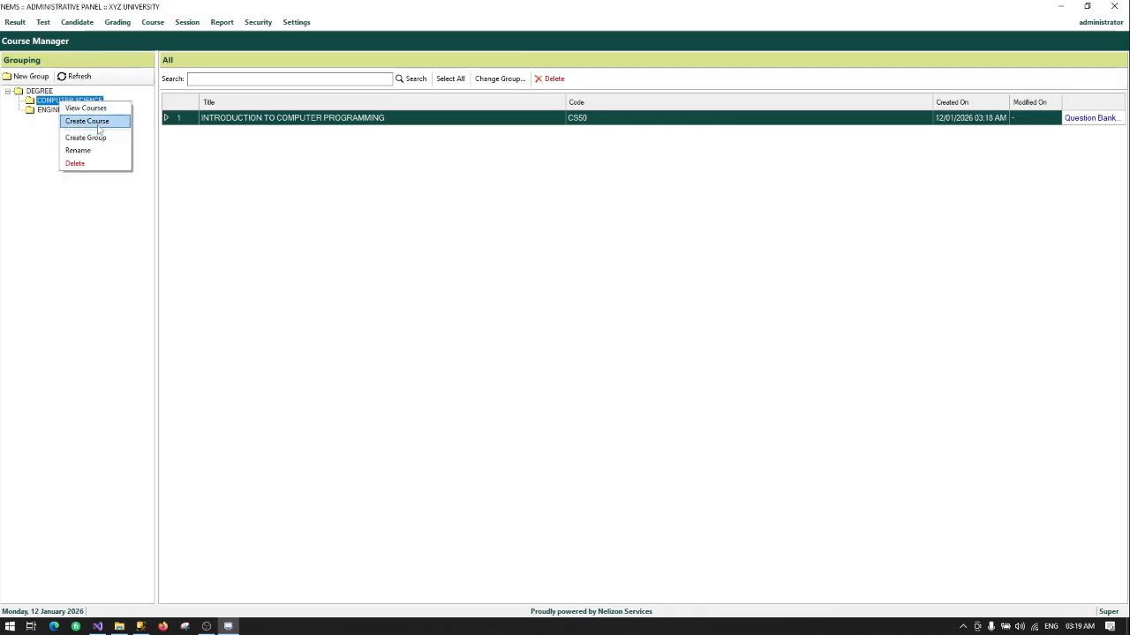
pyautogui.click(99, 127)
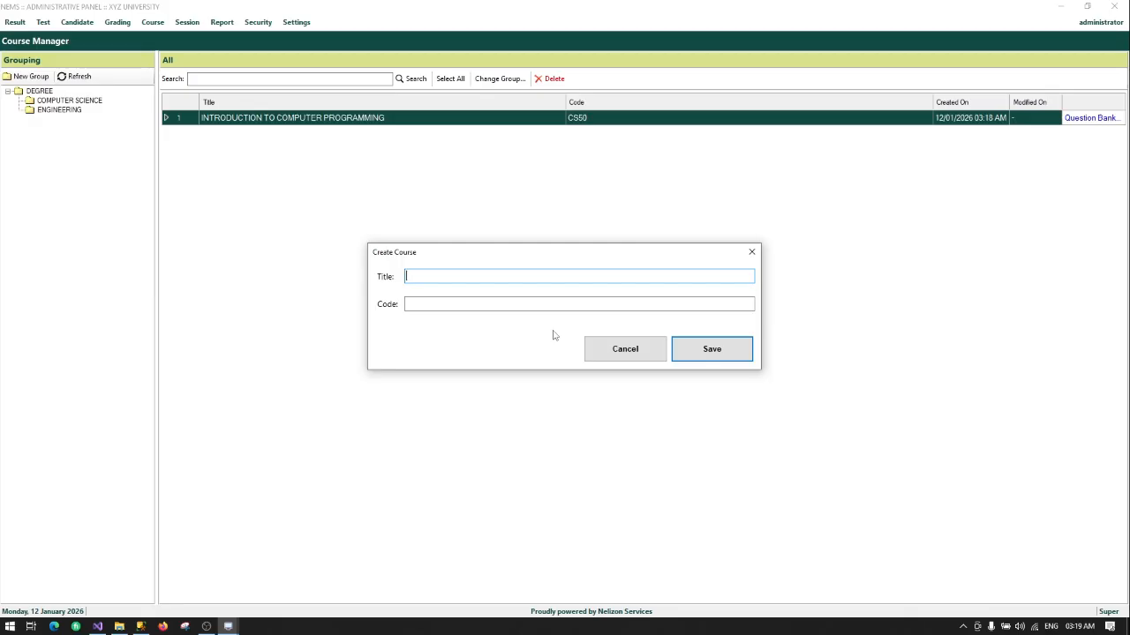
pyautogui.write('OPERATION RESEARCH')
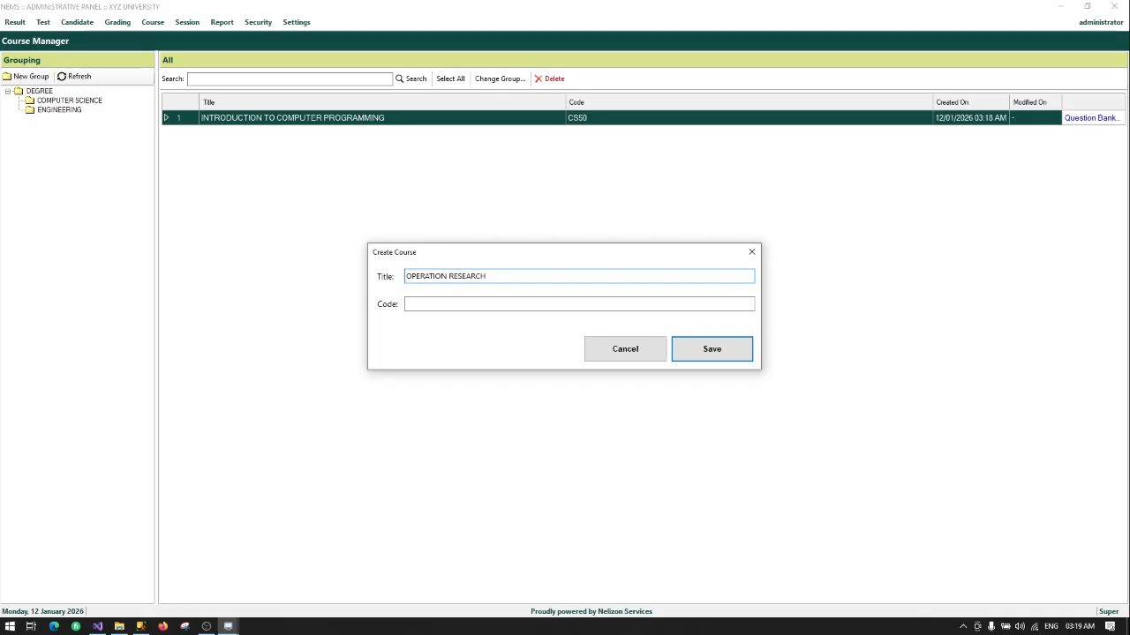
pyautogui.press('Tab')
pyautogui.write('CS')
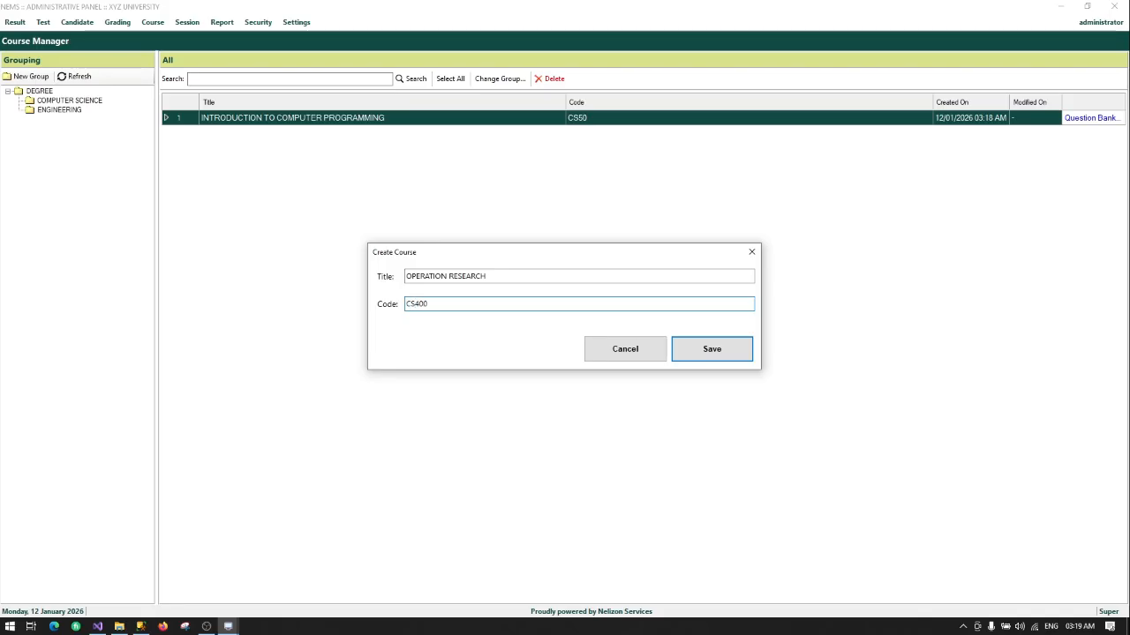
pyautogui.click(712, 350)
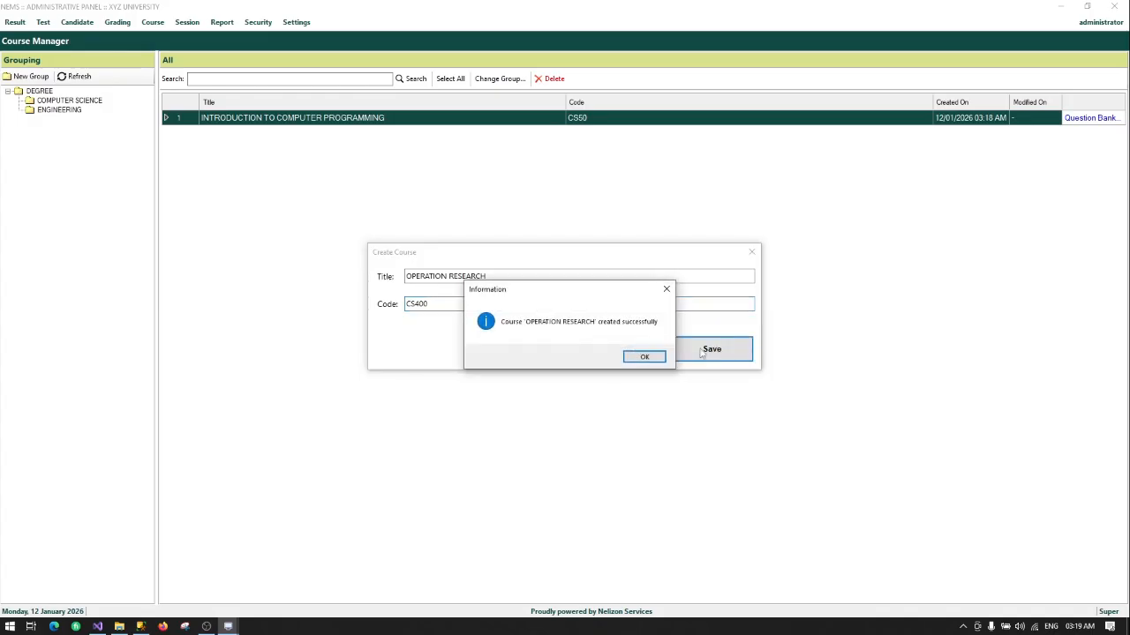
pyautogui.click(634, 359)
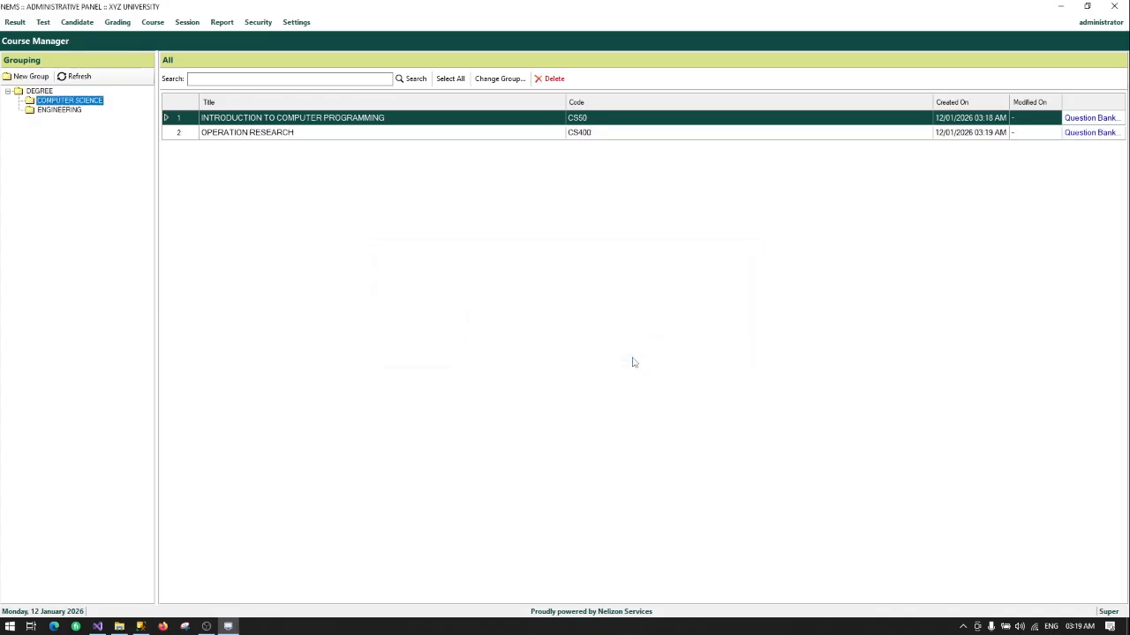
# Step: Select the OPERATION RESEARCH row in the course list
pyautogui.click(290, 137)
pyautogui.click(451, 121)
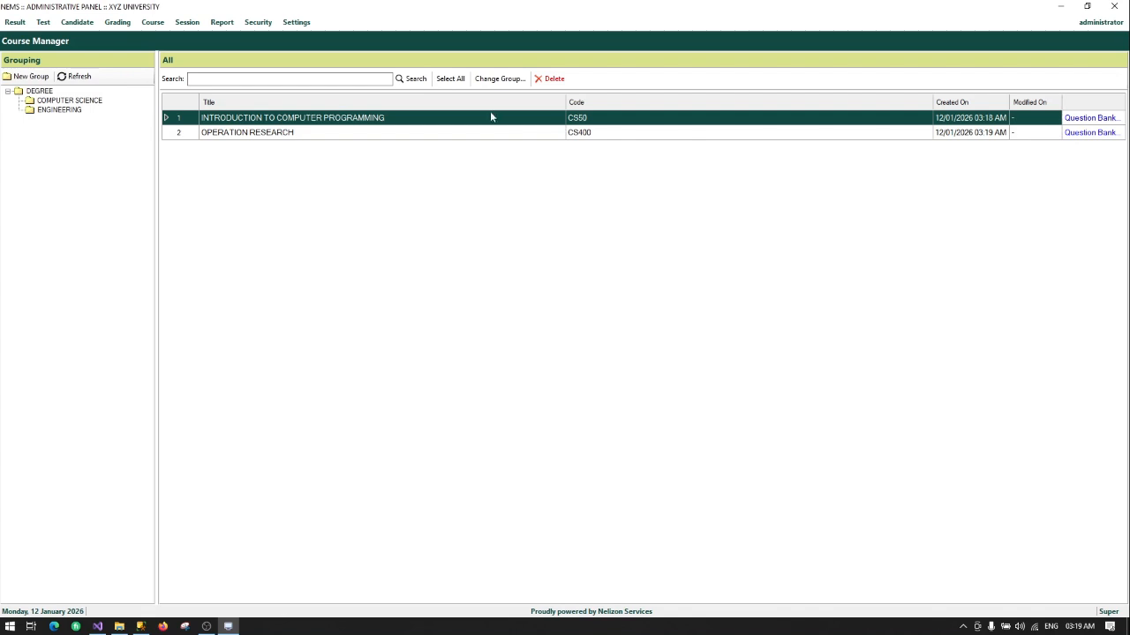
pyautogui.click(293, 134)
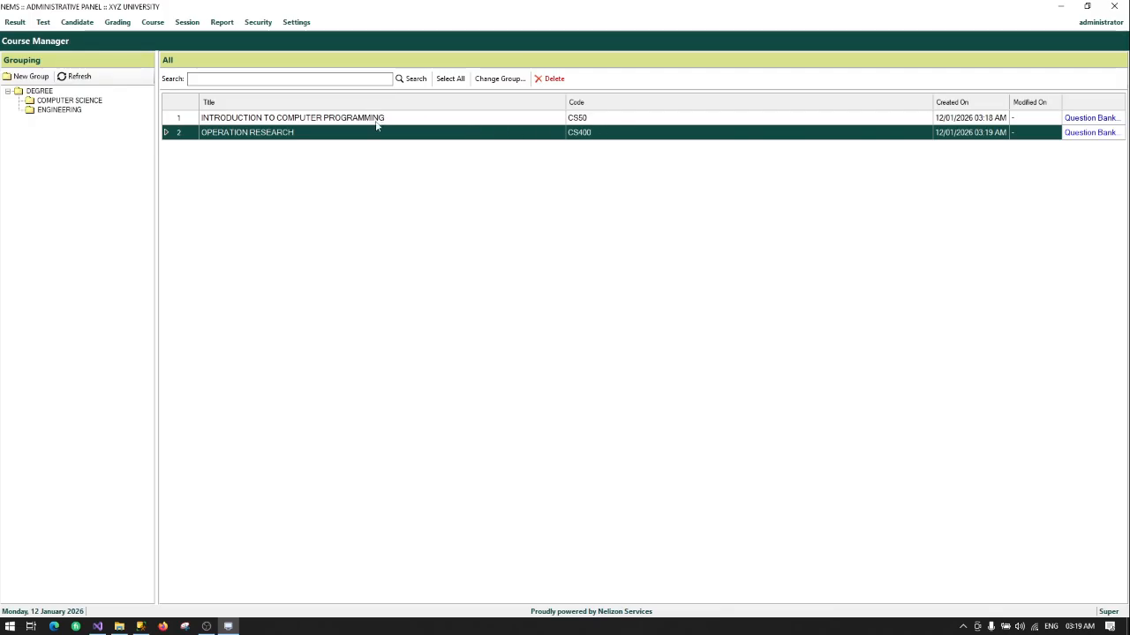
# Step: Change OPERATION RESEARCH's code from CS400 to CS500, confirm the update, then select INTRODUCTION TO COMPUTER PROGRAMMING
pyautogui.doubleClick(286, 134)
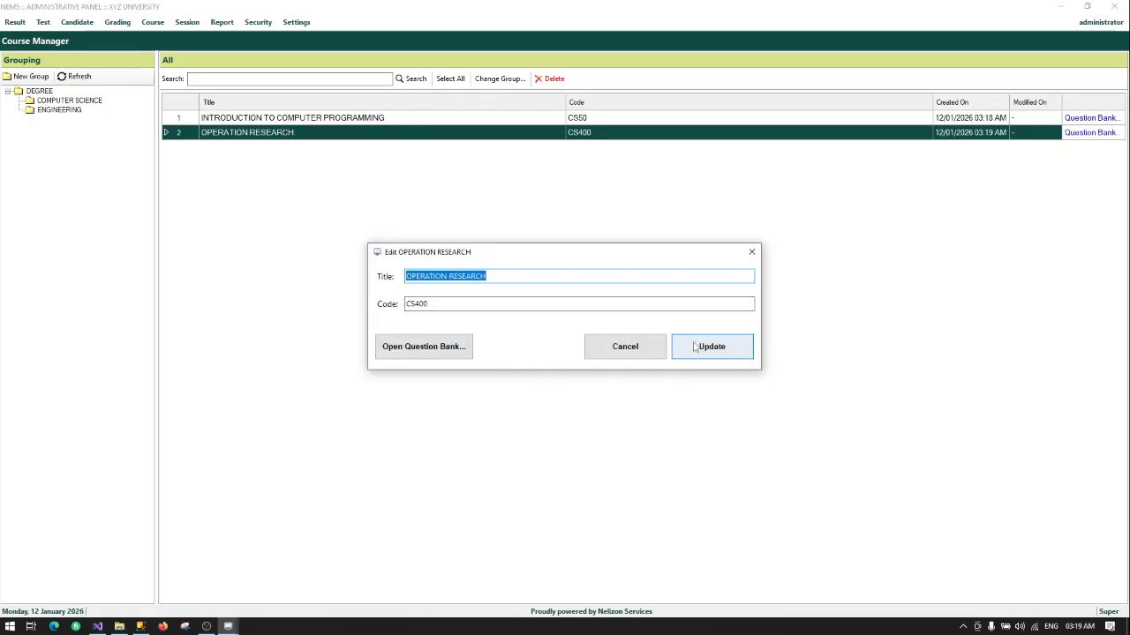
pyautogui.click(435, 303)
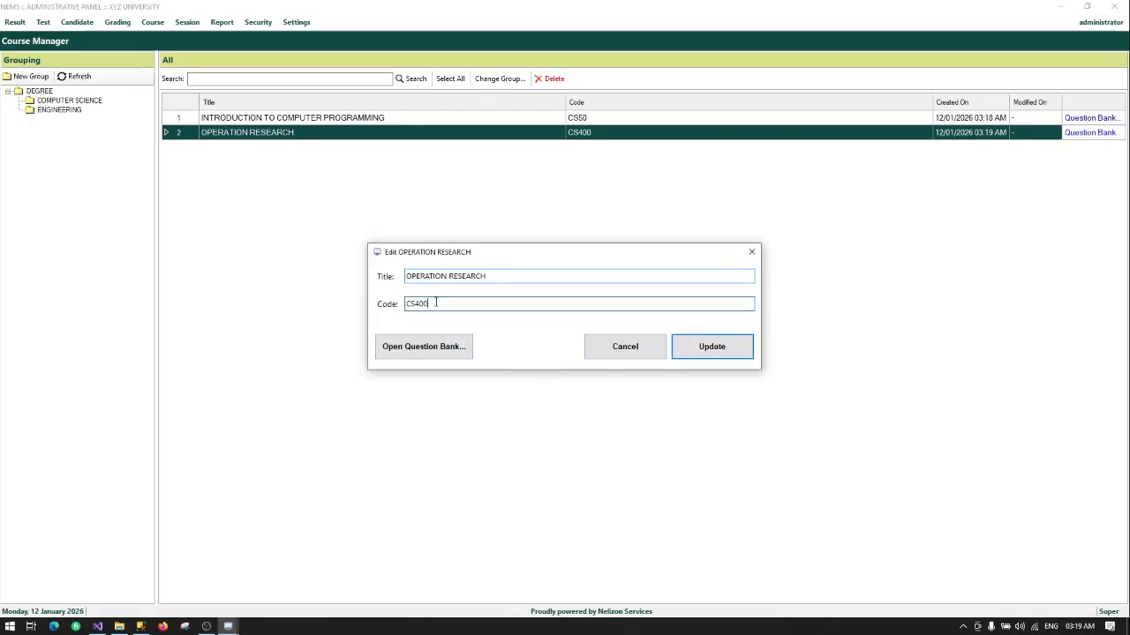
pyautogui.moveTo(420, 303); pyautogui.dragTo(416, 303)
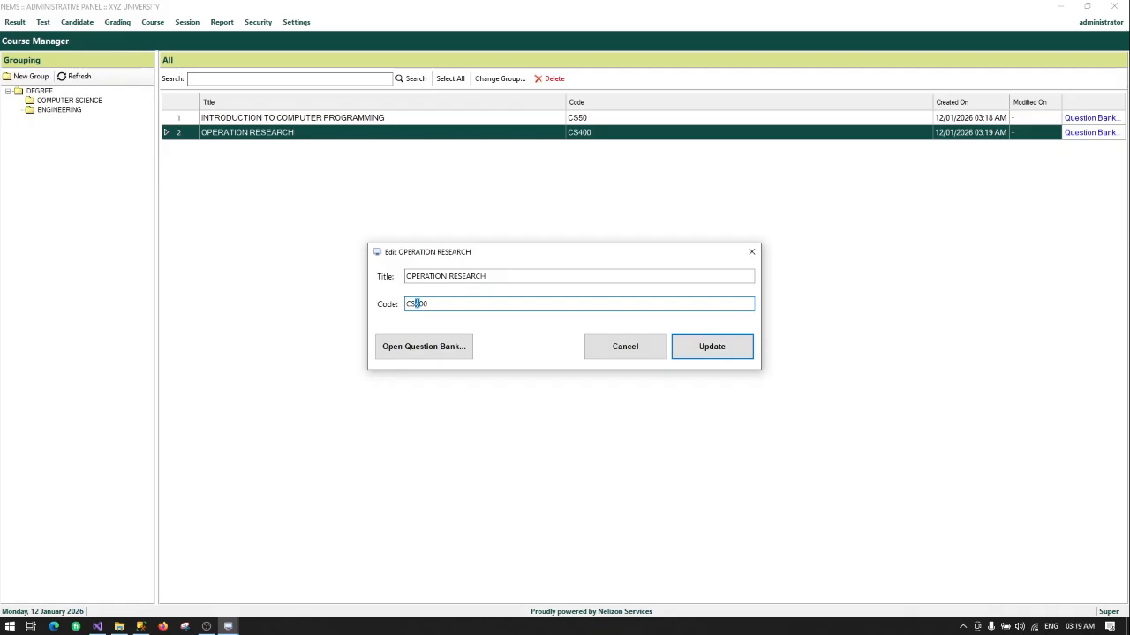
pyautogui.click(676, 342)
pyautogui.click(581, 357)
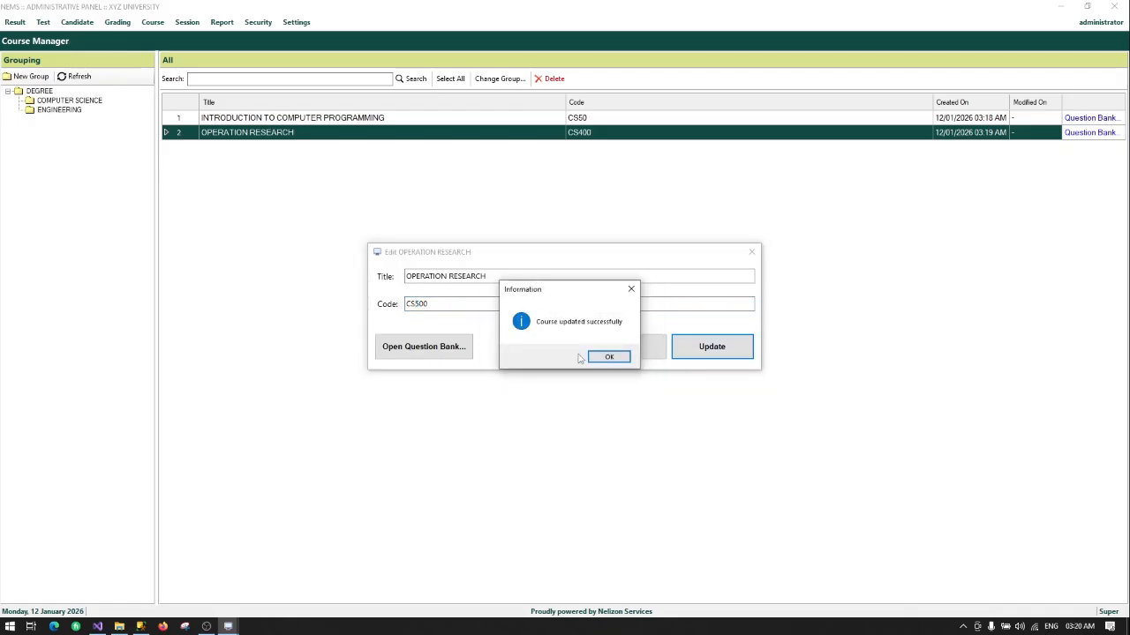
pyautogui.click(604, 357)
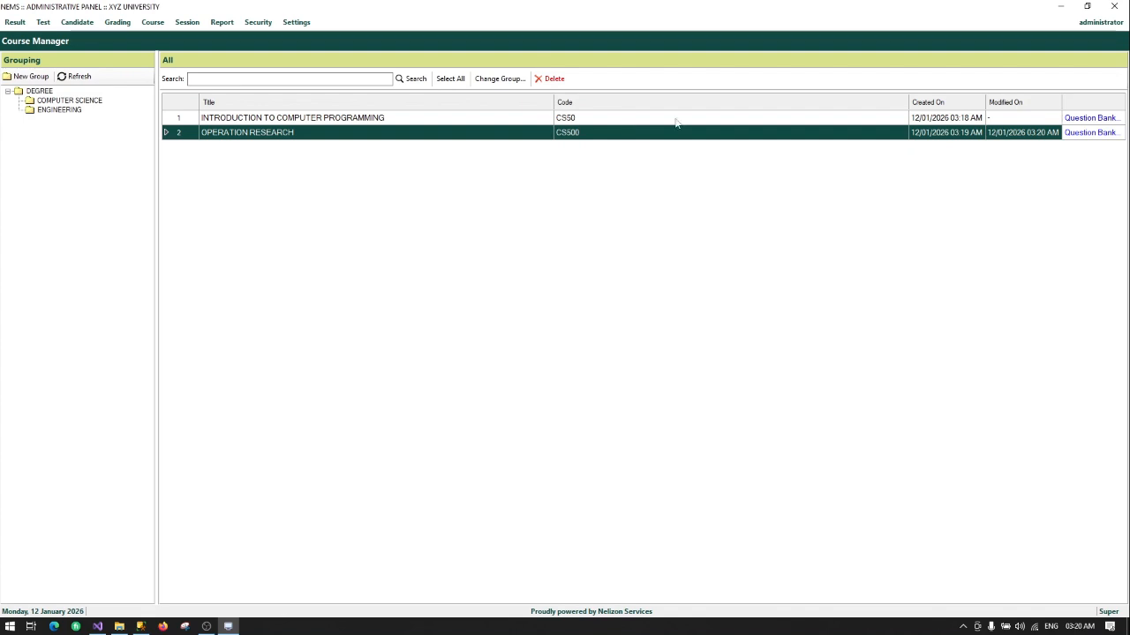
pyautogui.keyDown('ctrl'); pyautogui.click(1022, 118); pyautogui.keyUp('ctrl')
pyautogui.click(1022, 118)
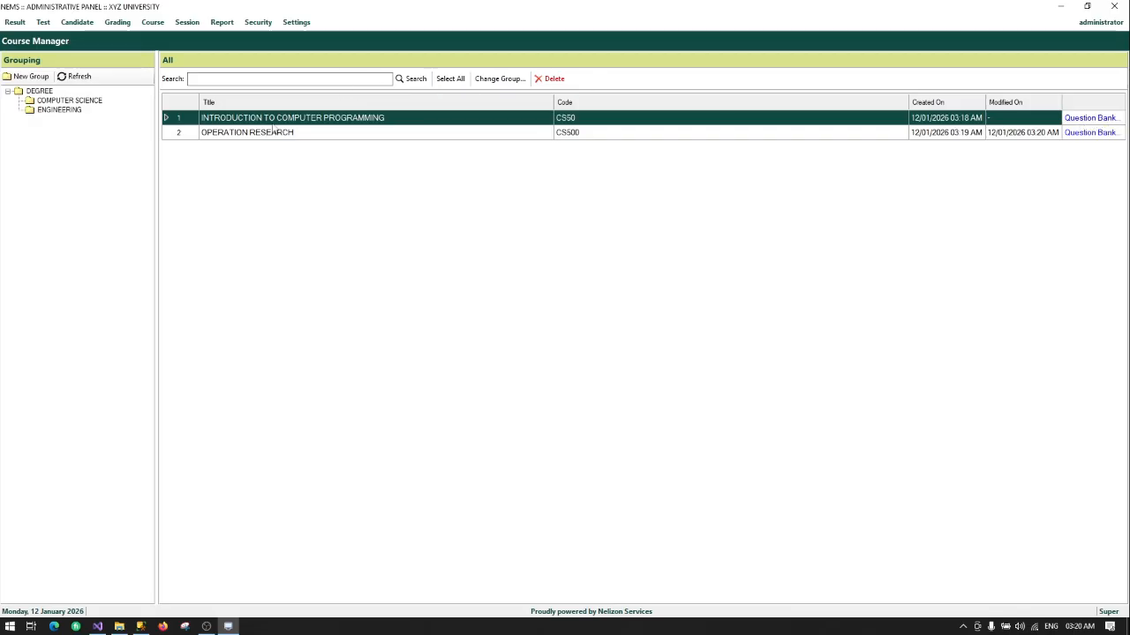
# Step: Open the question bank for INTRODUCTION TO COMPUTER PROGRAMMING
pyautogui.click(1094, 119)
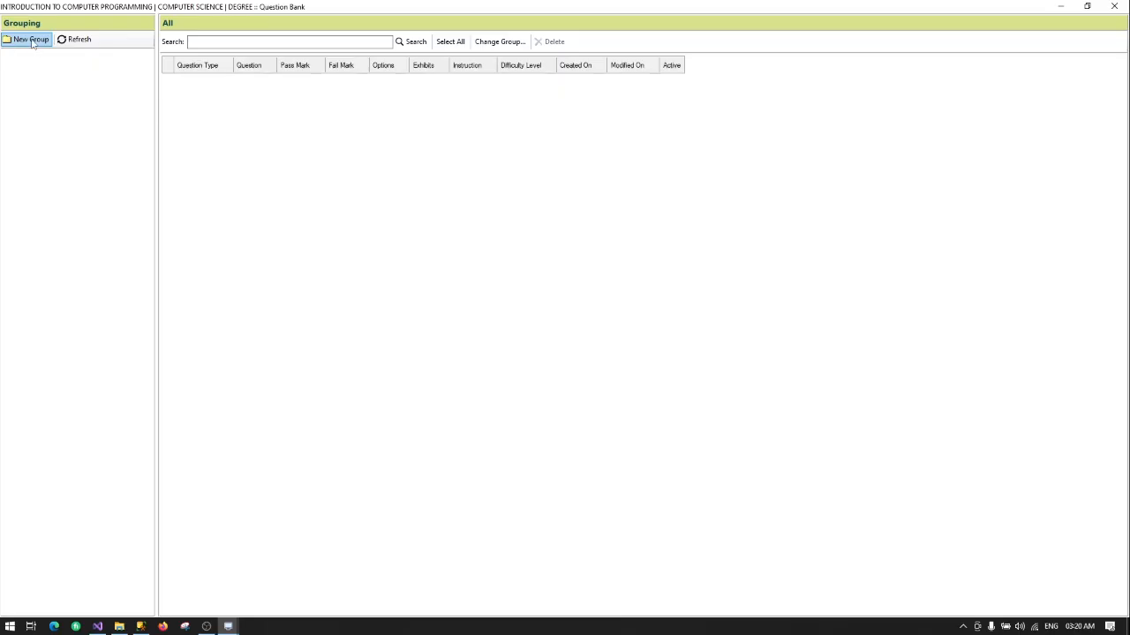
pyautogui.click(31, 44)
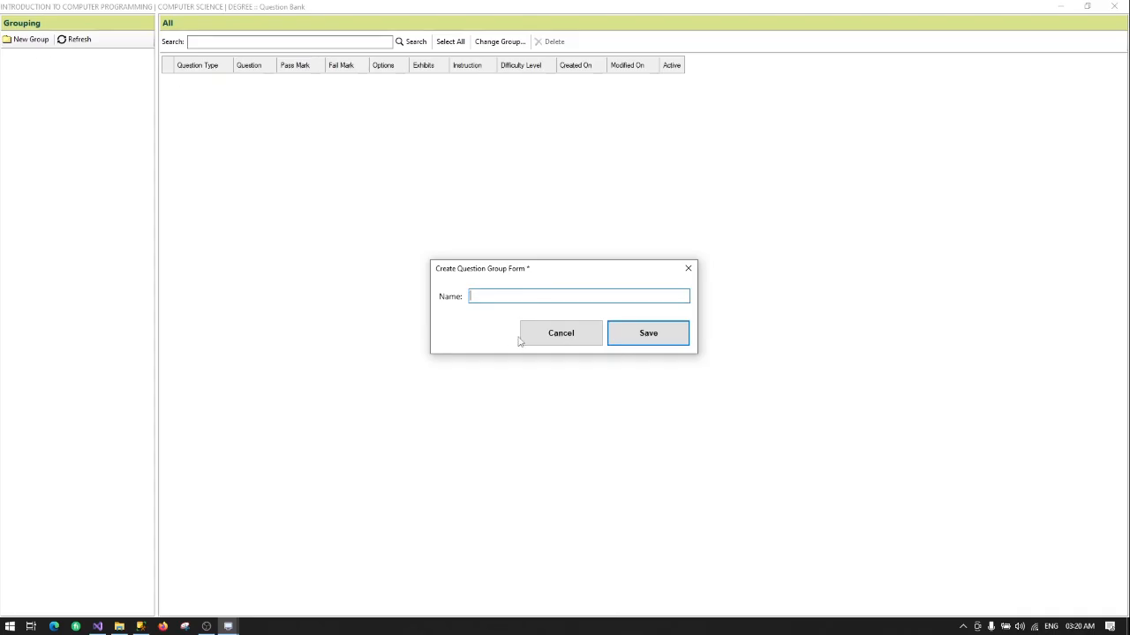
pyautogui.click(530, 334)
# Step: Add a question group named MULTIPLE CHOICE, then start another new group
pyautogui.click(31, 40)
pyautogui.write('MULTIPLE CHOICE')
pyautogui.click(644, 343)
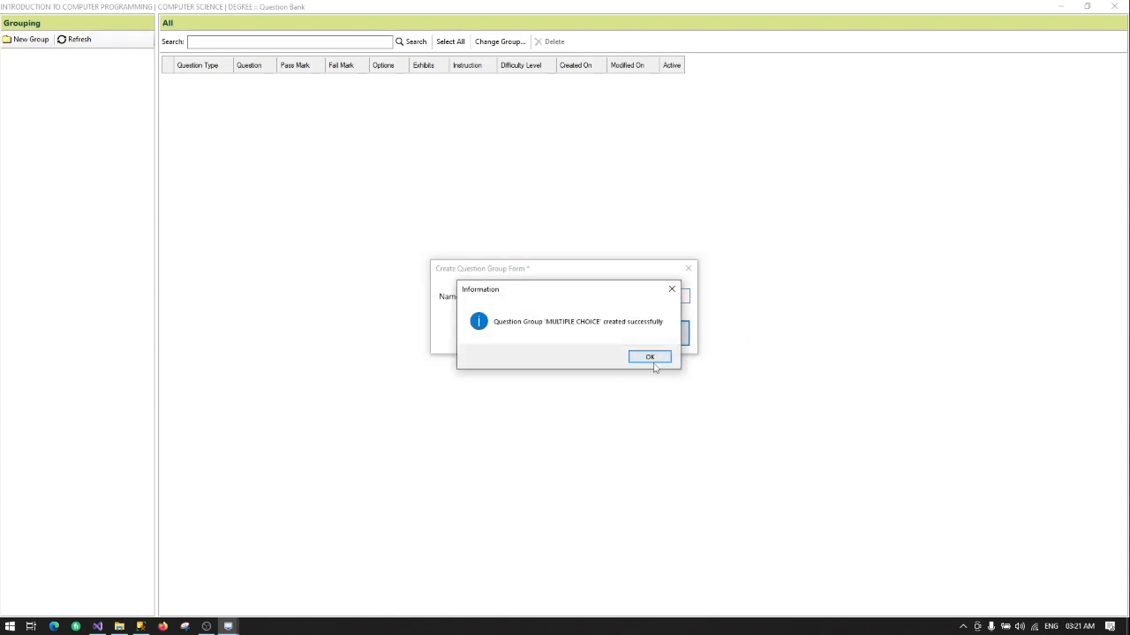
pyautogui.click(652, 356)
pyautogui.click(31, 40)
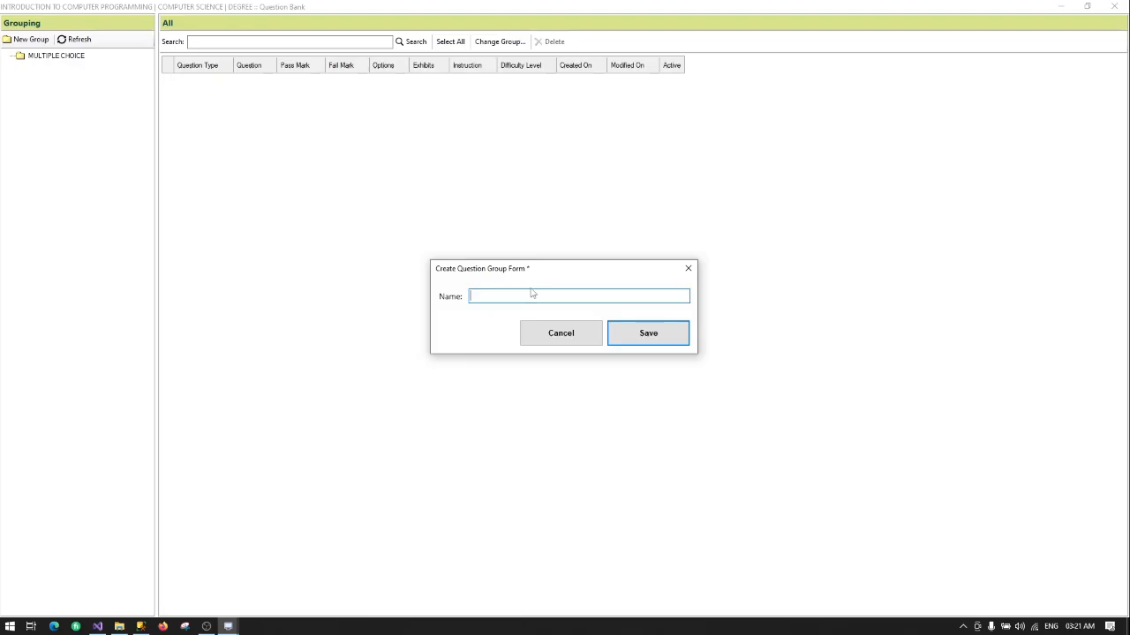
# Step: Name the new question group SHORT ANSWER OR FILL BLANK and save it
pyautogui.write('SHO')
pyautogui.write('RT ANSW')
pyautogui.write('ER')
pyautogui.write(' OR FILL')
pyautogui.write(' IN')
pyautogui.press('BackSpace')
pyautogui.press('BackSpace')
pyautogui.write('L BLANK')
pyautogui.click(657, 332)
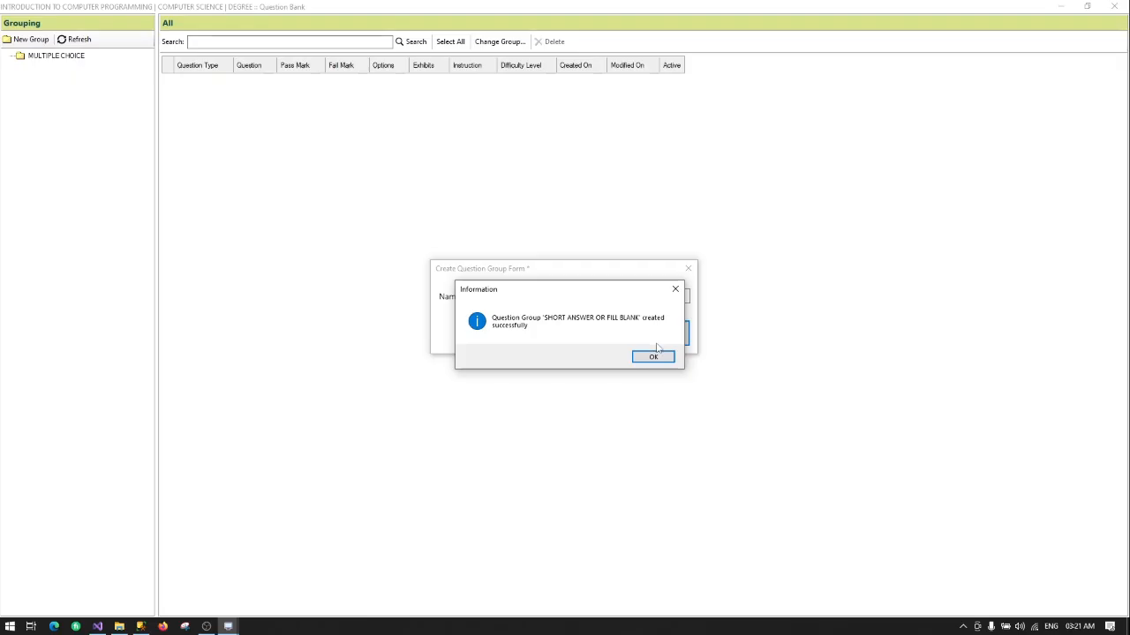
pyautogui.click(656, 357)
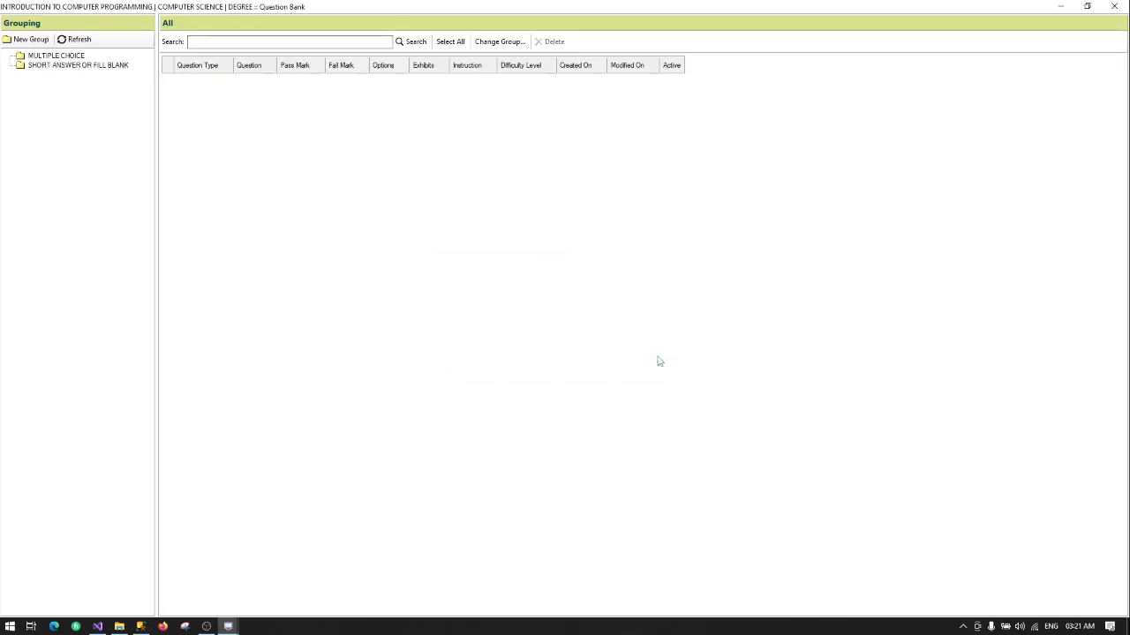
# Step: Choose Create Question on the MULTIPLE CHOICE group to reach the question-type chooser
pyautogui.rightClick(56, 56)
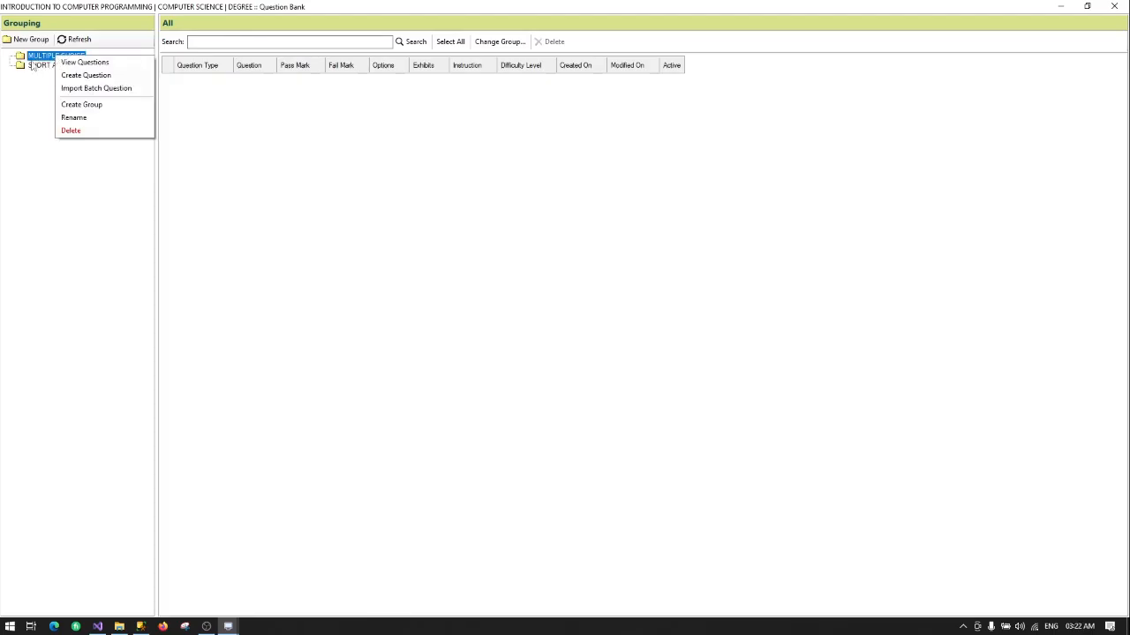
pyautogui.click(33, 66)
pyautogui.click(53, 56)
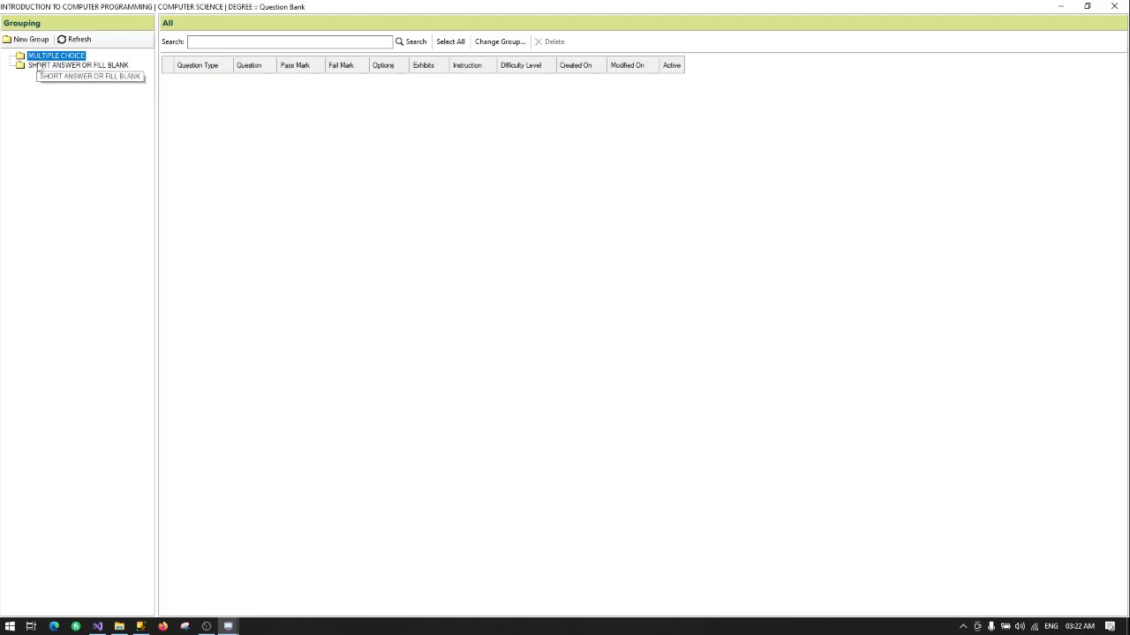
pyautogui.click(44, 66)
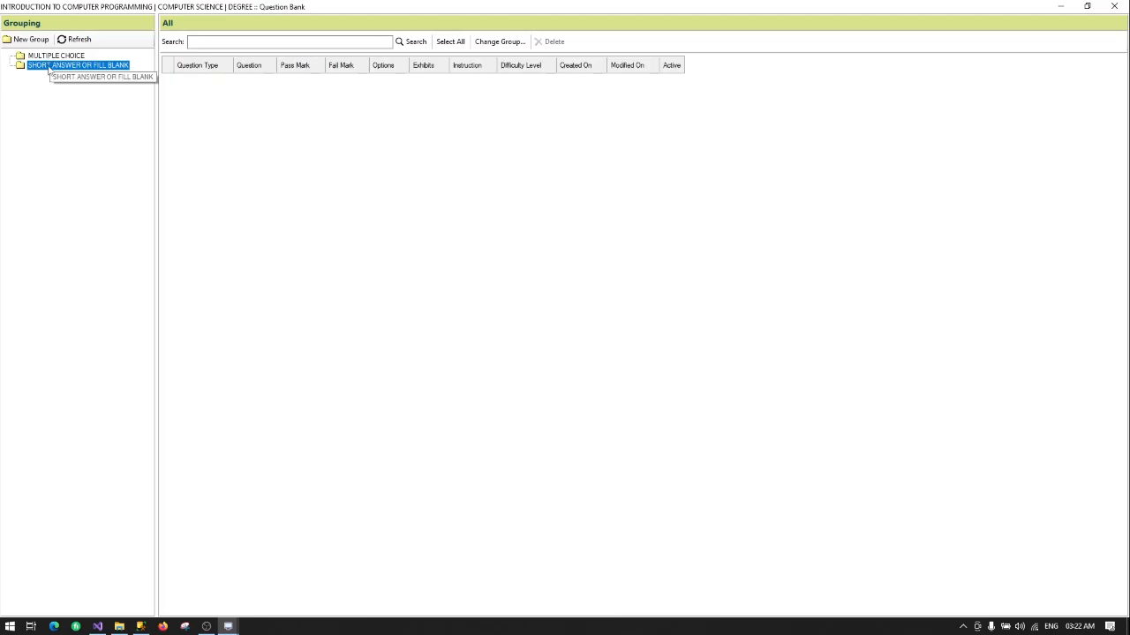
pyautogui.click(42, 57)
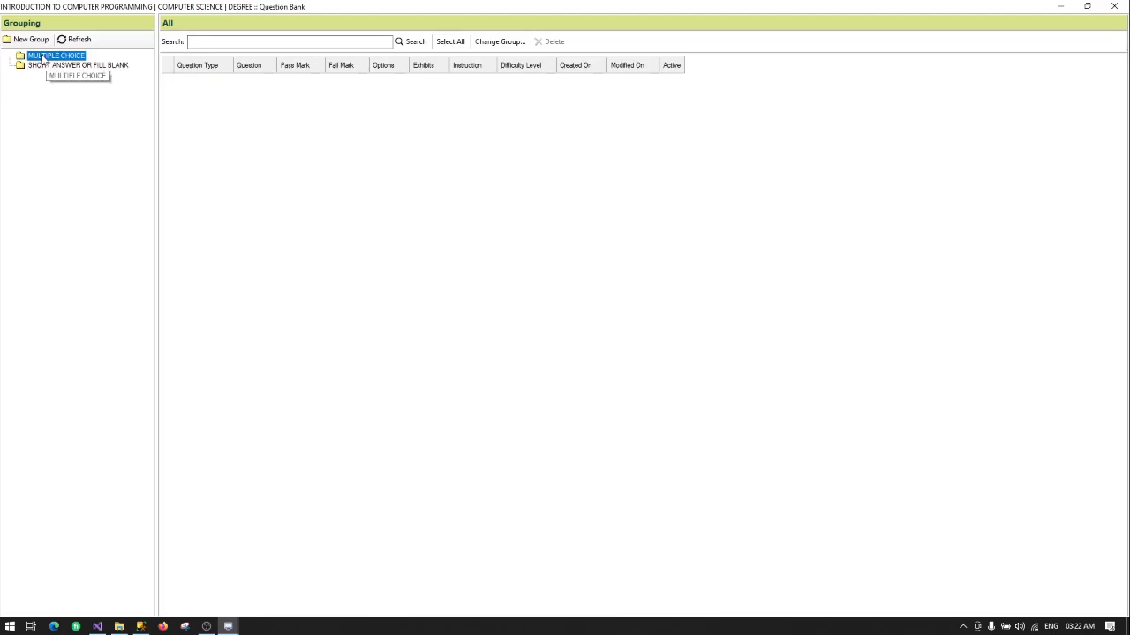
pyautogui.rightClick(55, 57)
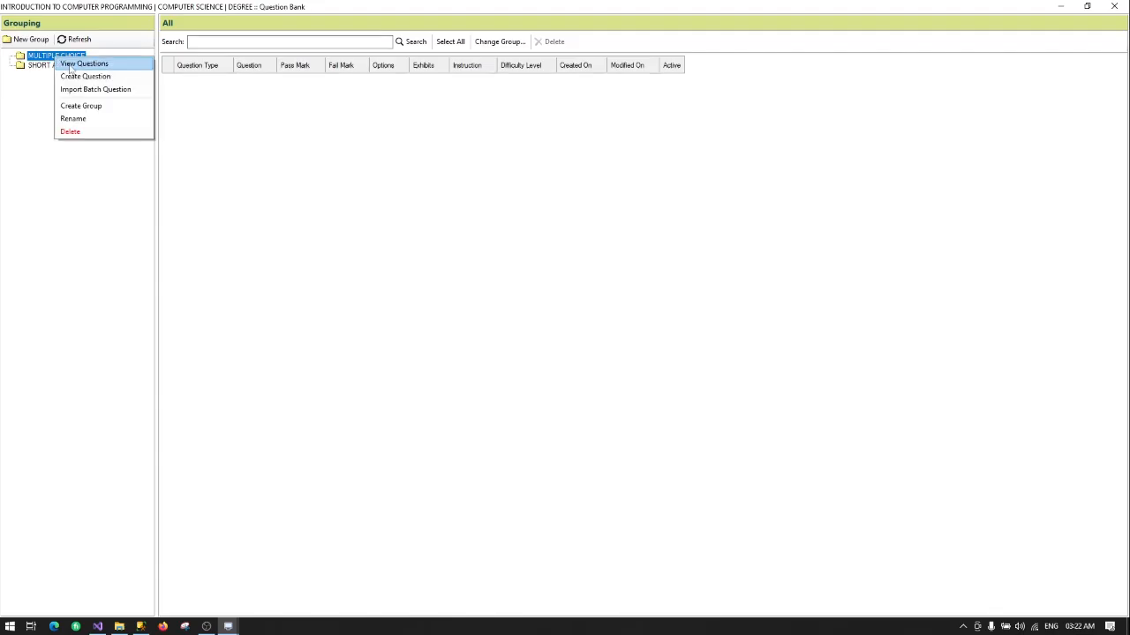
pyautogui.click(88, 76)
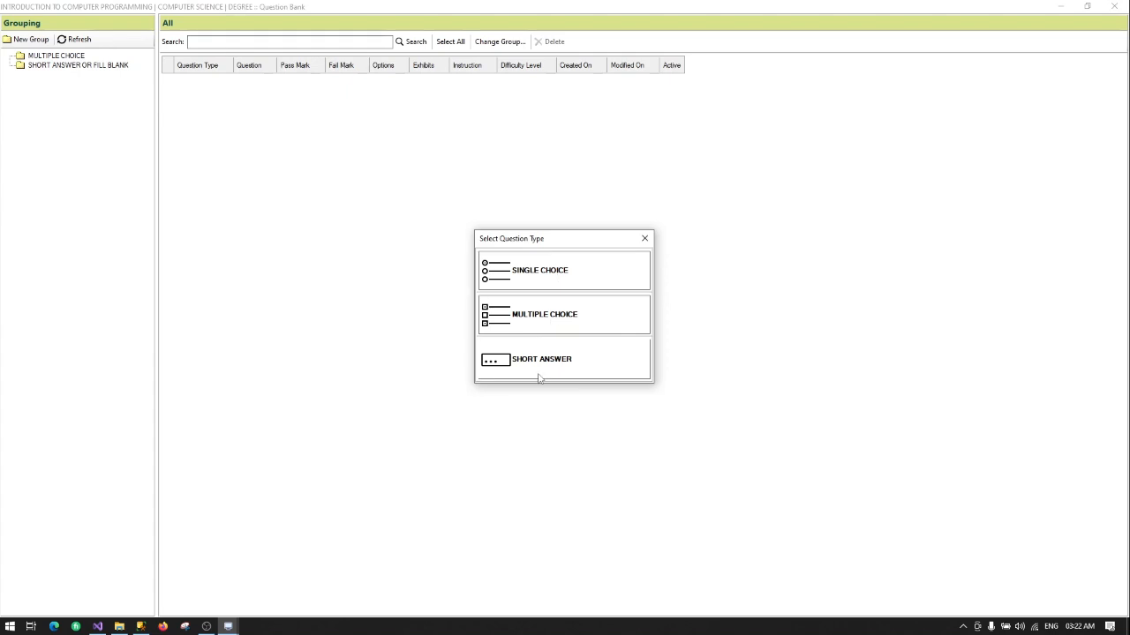
# Step: Pick SINGLE CHOICE and enter the instruction 'Select the correct answer'
pyautogui.click(563, 272)
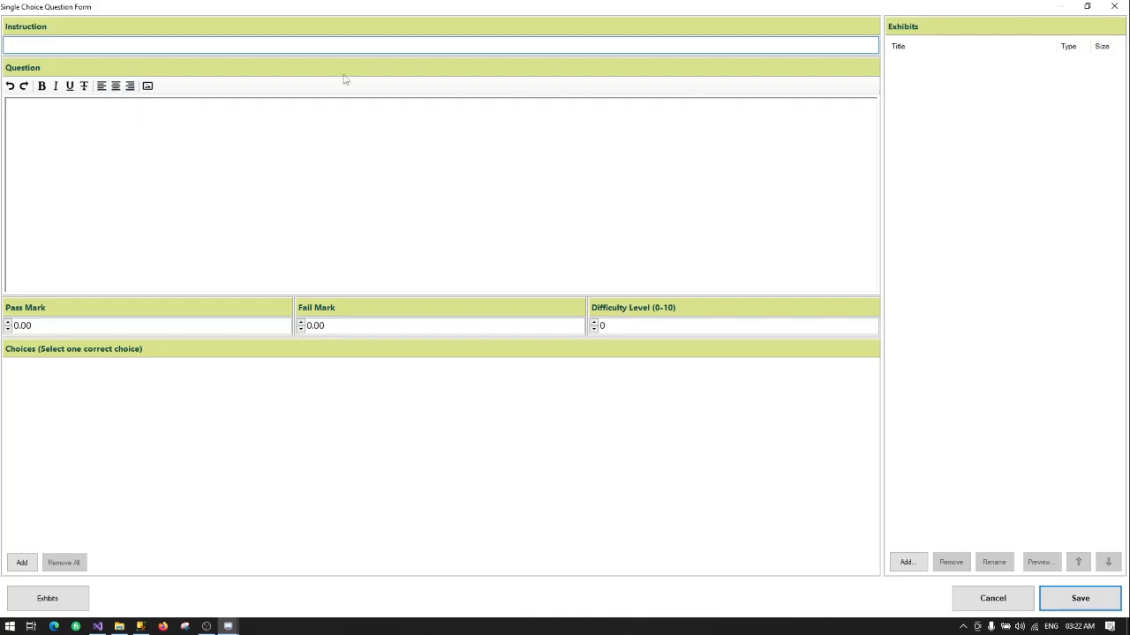
pyautogui.click(27, 46)
pyautogui.write('Select the correct answer')
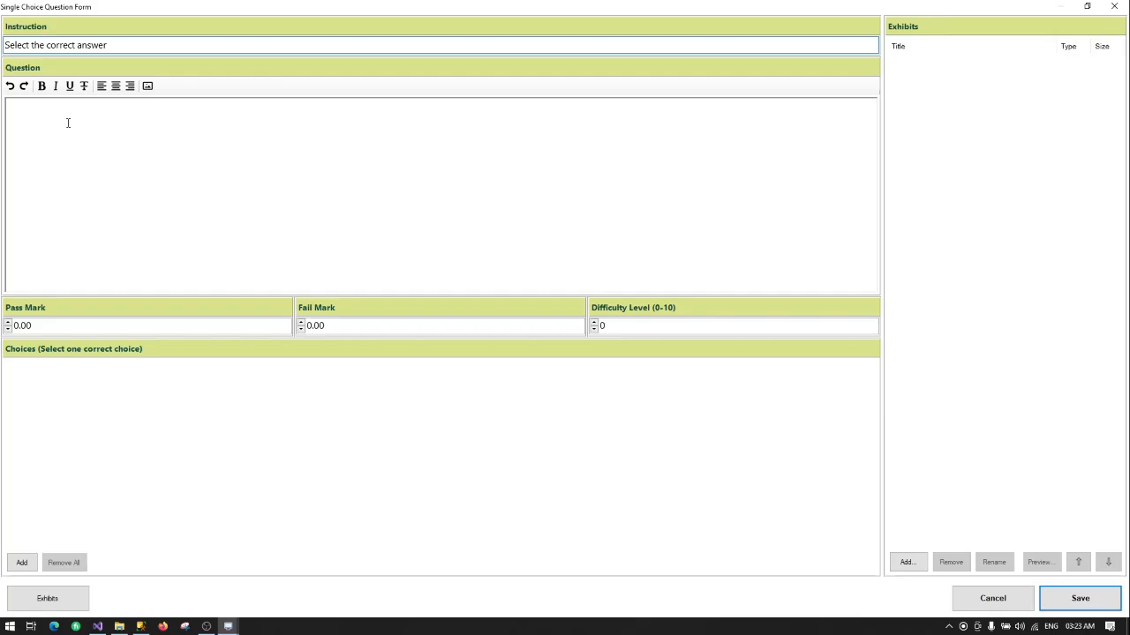
pyautogui.click(67, 122)
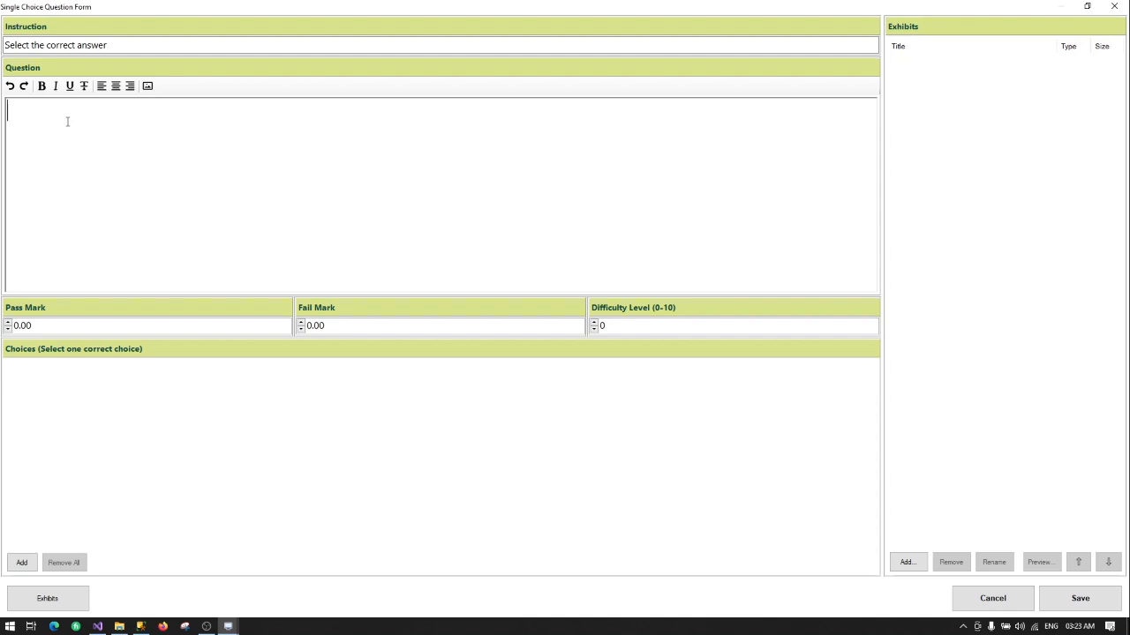
# Step: Enter the question 'Which of this is not a programming language?' with pass mark 1.5
pyautogui.write('Which of this is ')
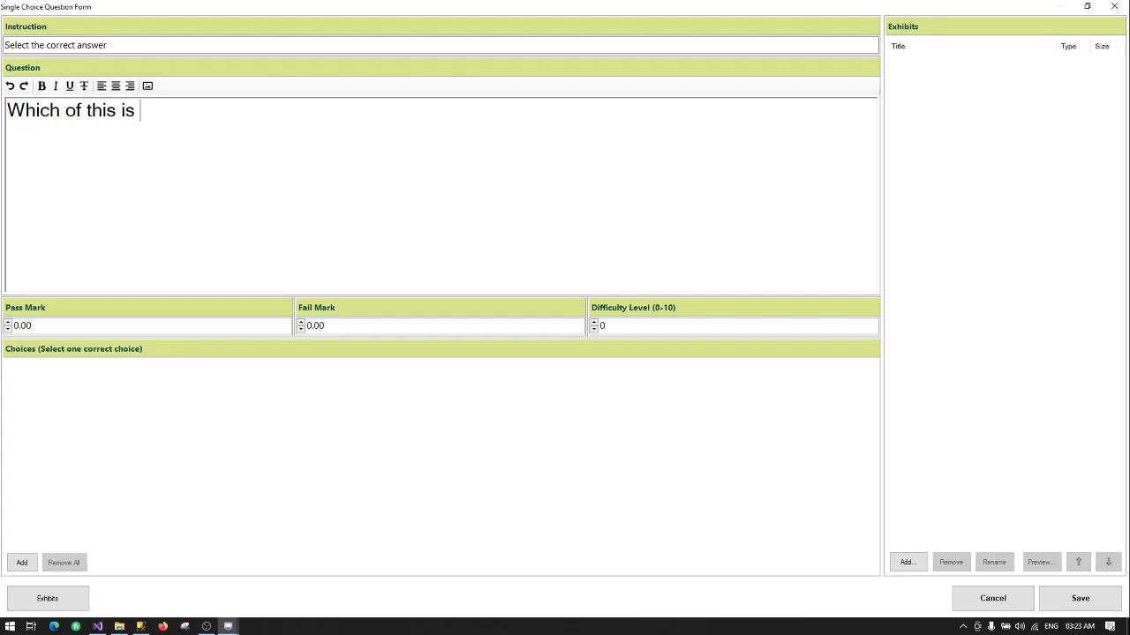
pyautogui.write('not a programm')
pyautogui.write('ing')
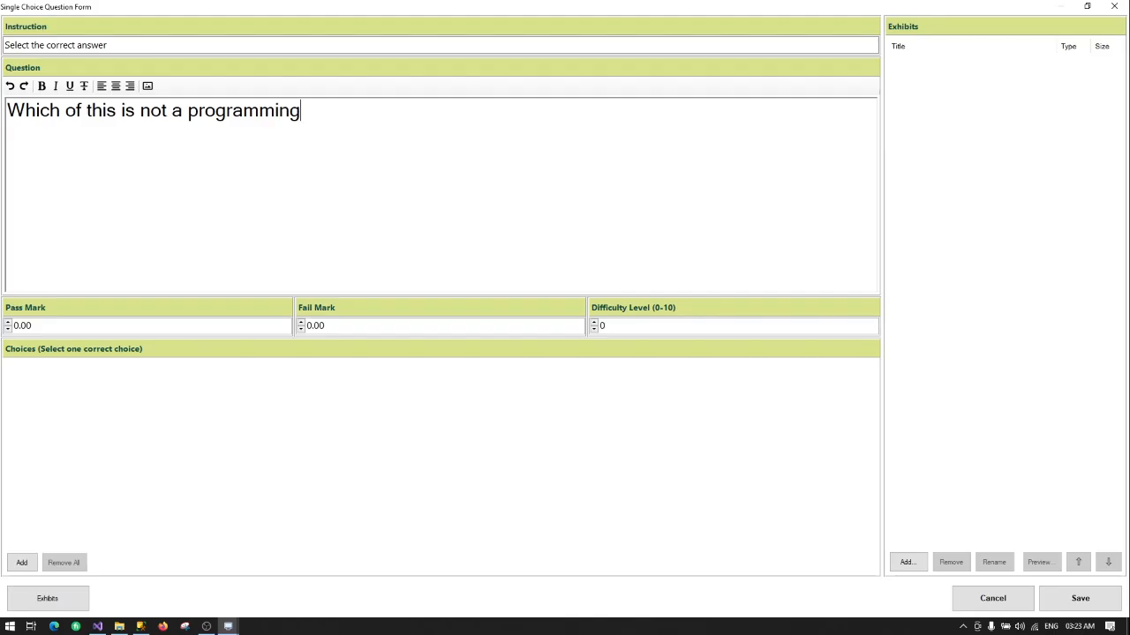
pyautogui.write(' language')
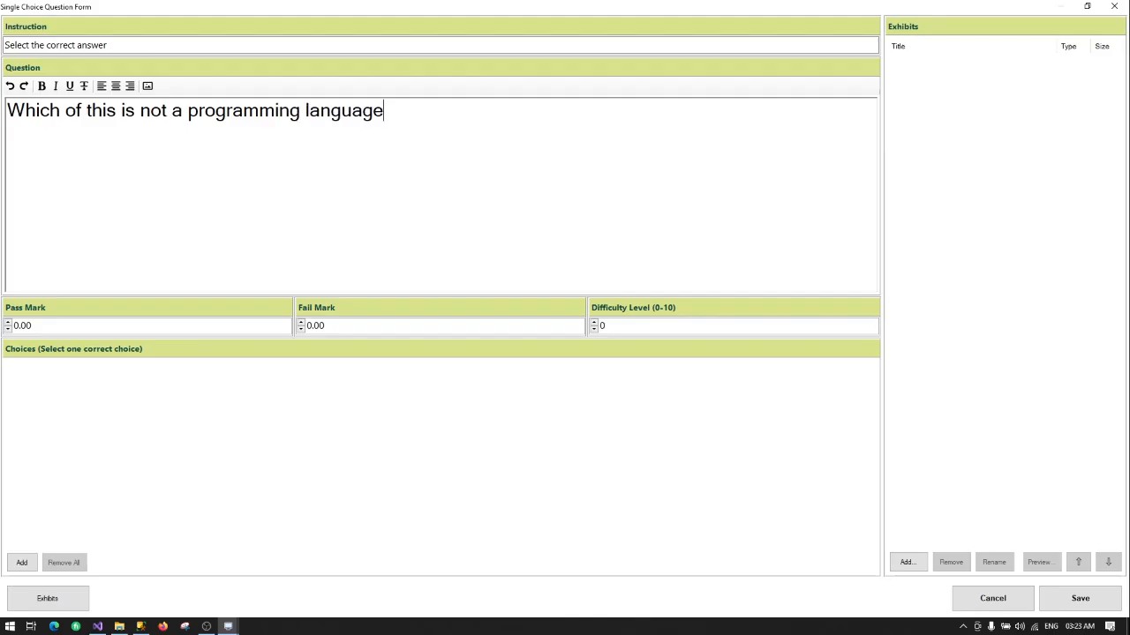
pyautogui.write('?')
pyautogui.click(49, 325)
pyautogui.doubleClick(50, 325)
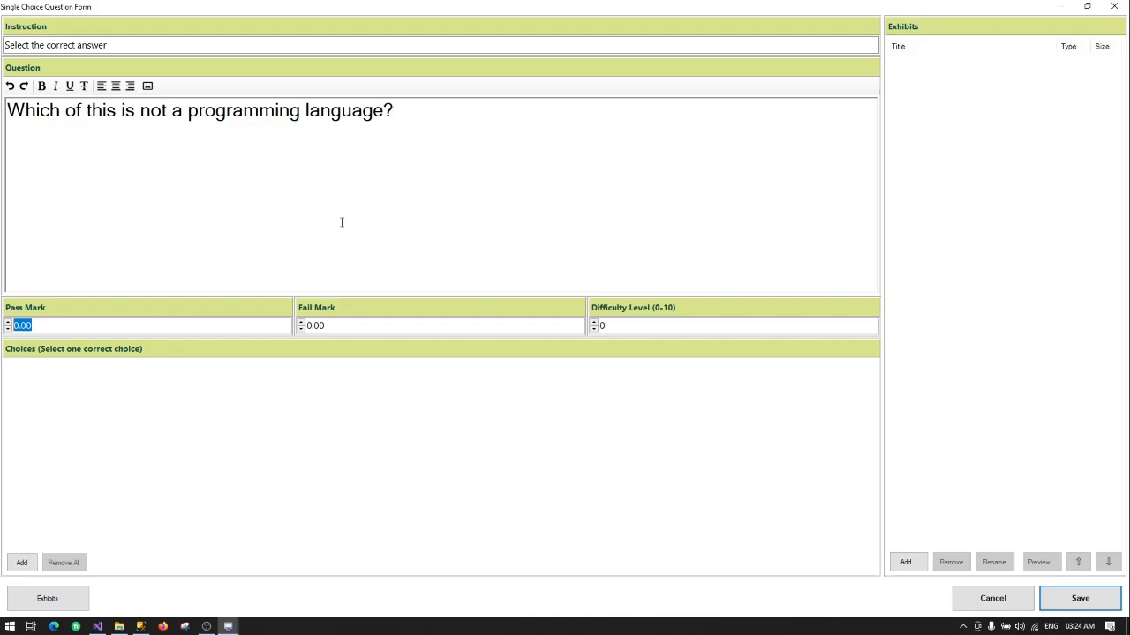
pyautogui.write('1.5')
pyautogui.click(342, 327)
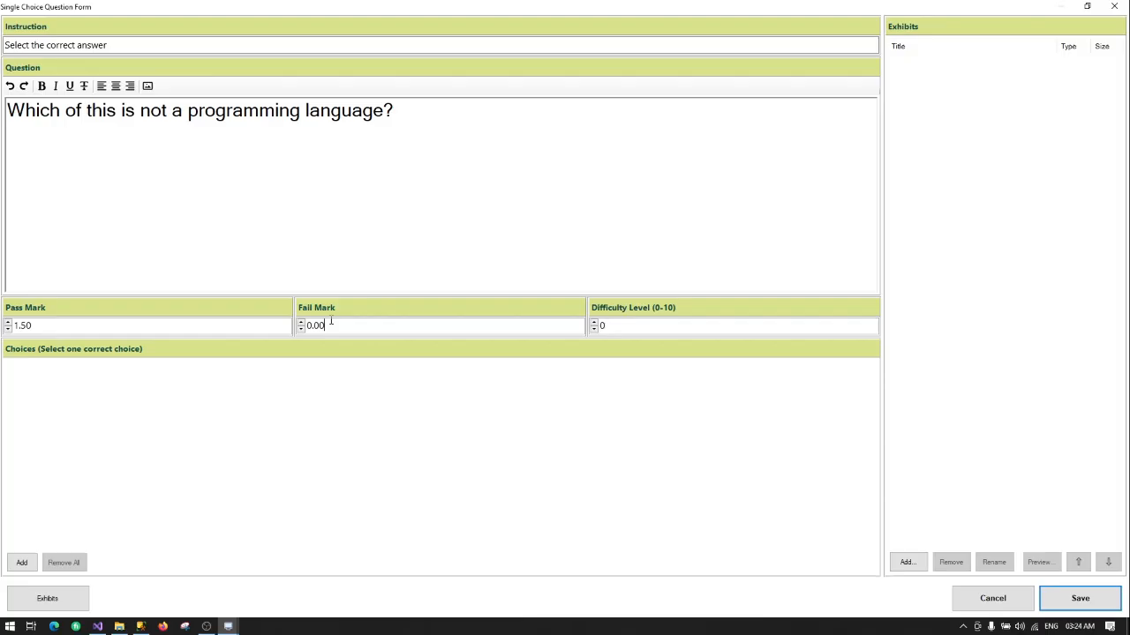
# Step: Add the answer choices C++, C# and HTML to the question
pyautogui.click(43, 325)
pyautogui.click(621, 326)
pyautogui.click(22, 563)
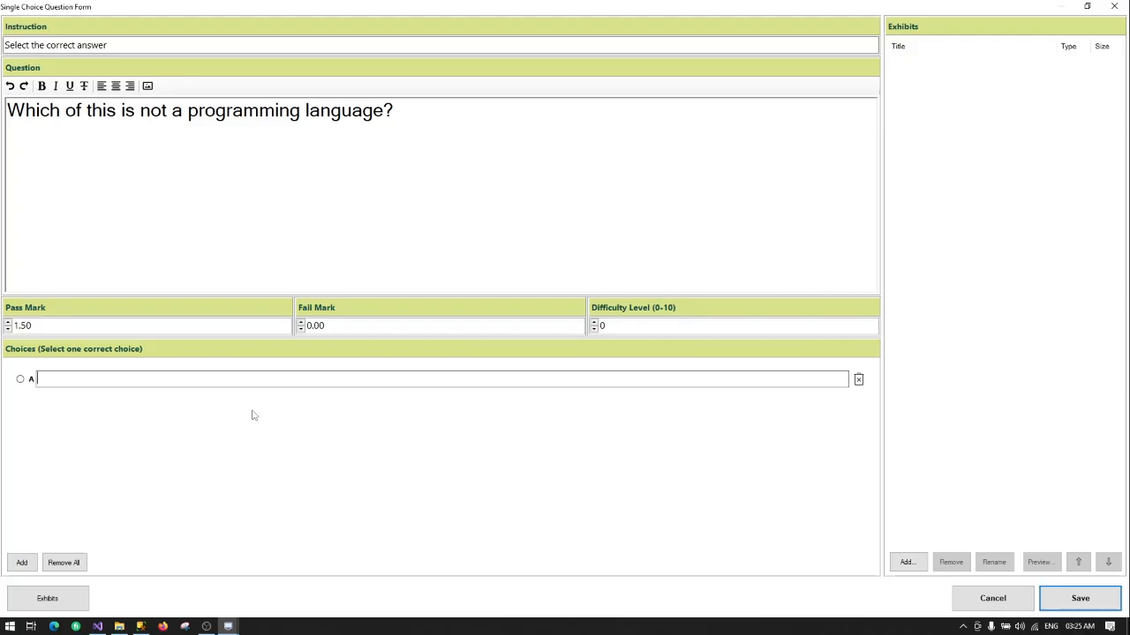
pyautogui.write('C++')
pyautogui.click(22, 563)
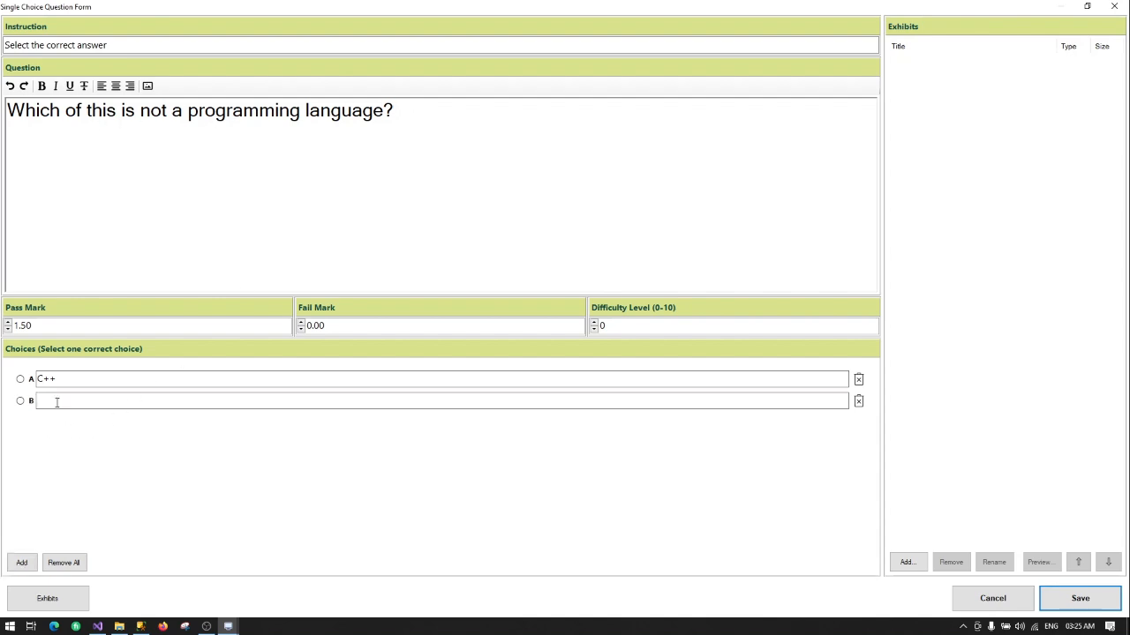
pyautogui.write('C#')
pyautogui.click(21, 562)
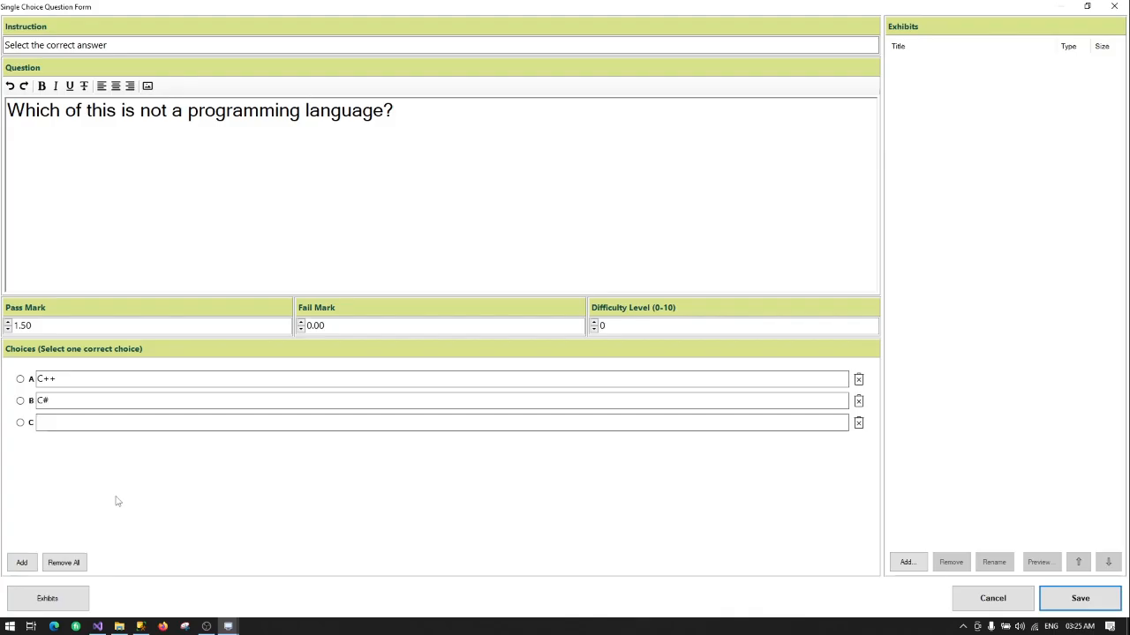
pyautogui.write('HTML')
# Step: Mark HTML as the correct answer, add JavaScript as the fourth choice, and save
pyautogui.click(20, 424)
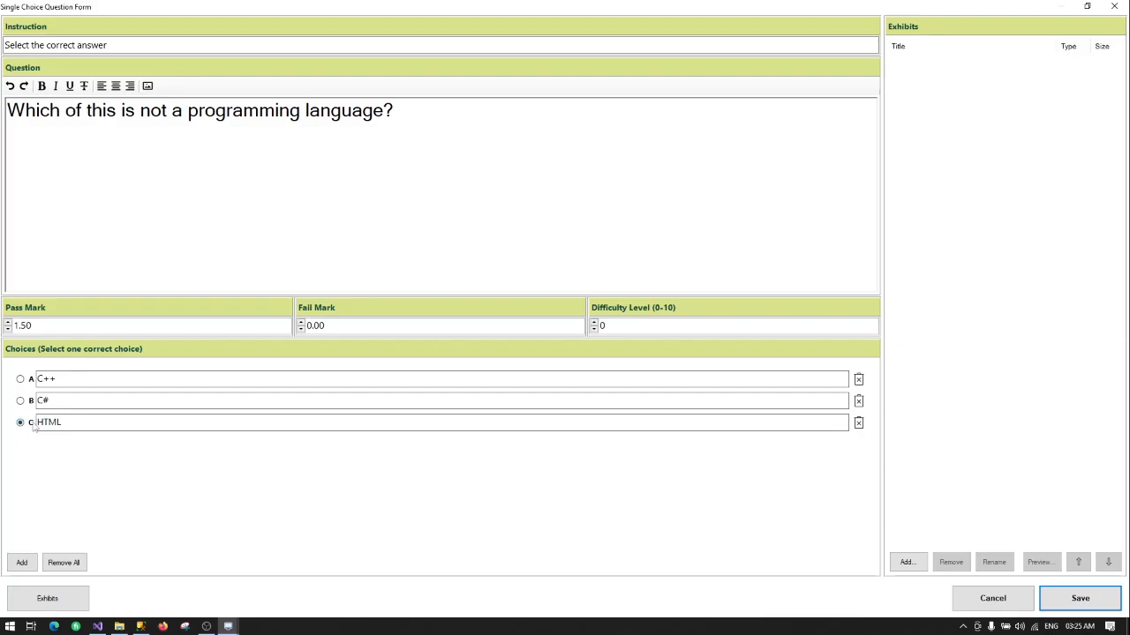
pyautogui.click(22, 563)
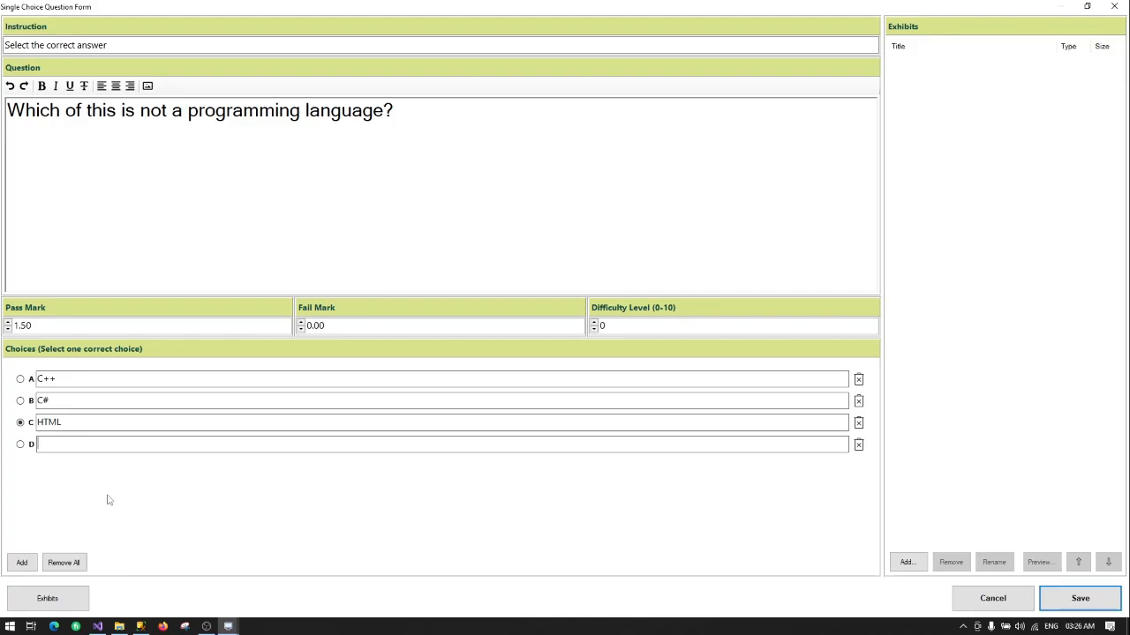
pyautogui.write('JavaScript')
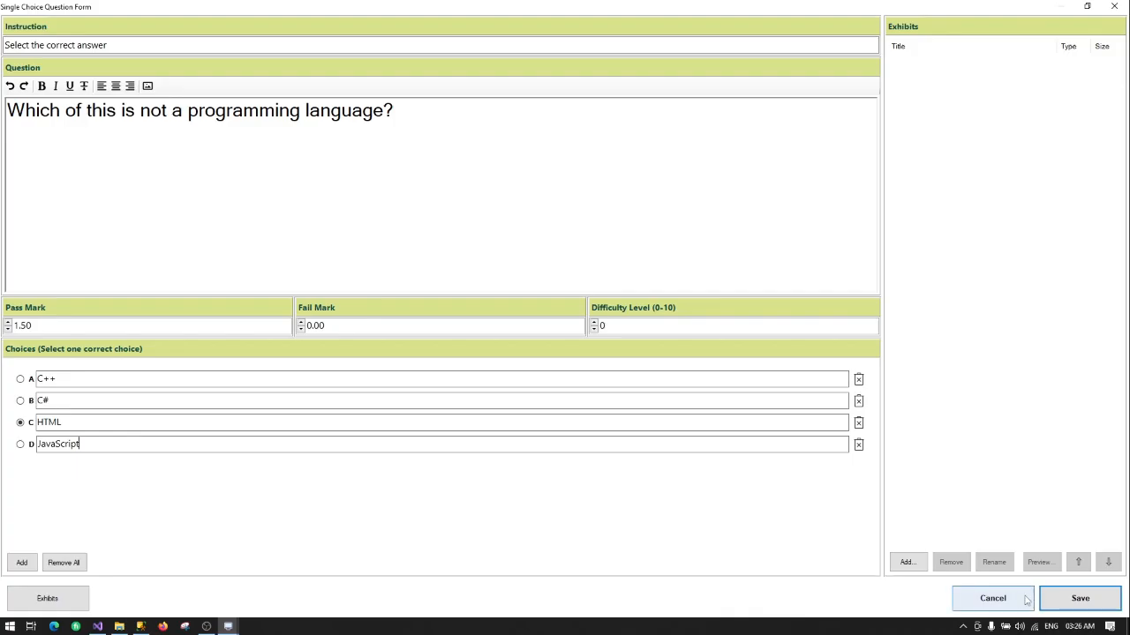
pyautogui.click(1068, 602)
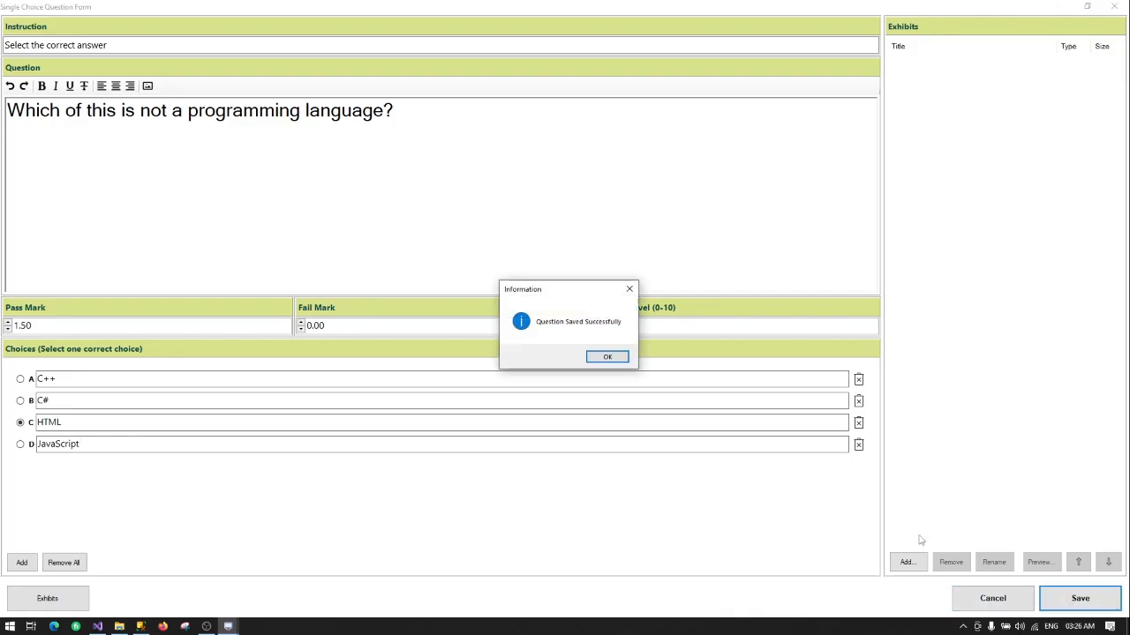
# Step: Close the save confirmation and list the MULTIPLE CHOICE questions, now showing the new single-choice question
pyautogui.click(607, 358)
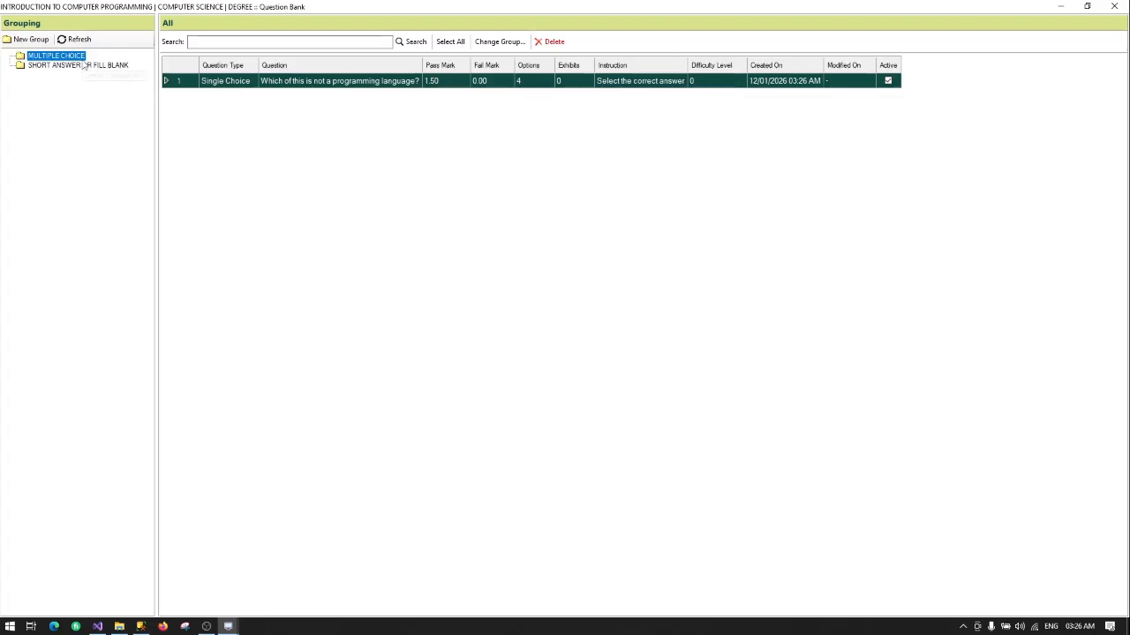
pyautogui.click(52, 68)
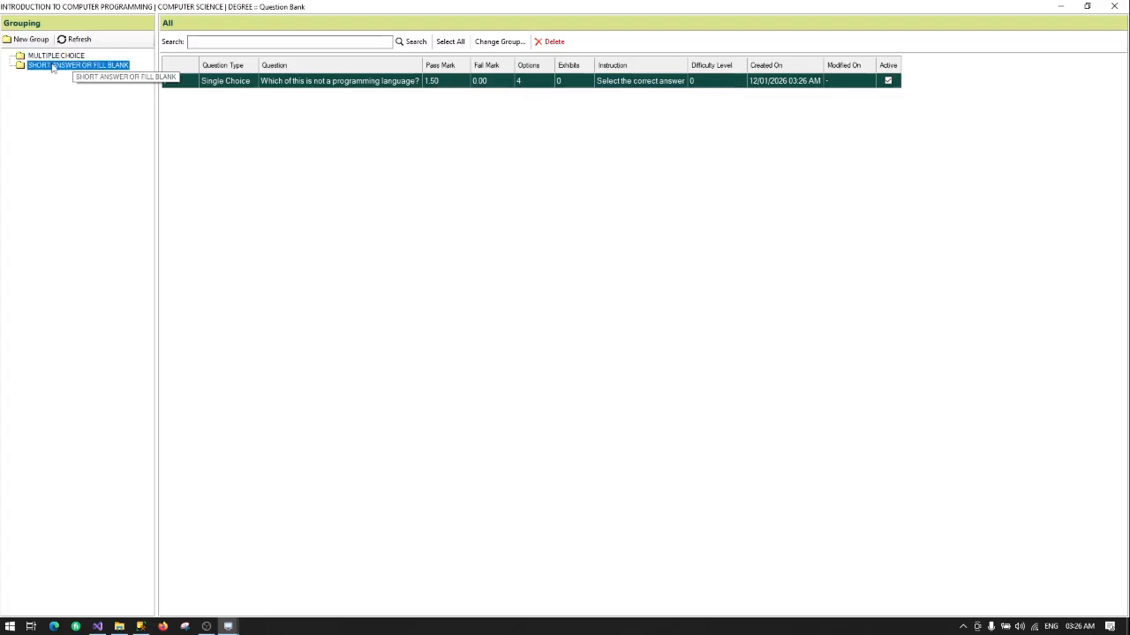
pyautogui.rightClick(53, 68)
pyautogui.click(89, 76)
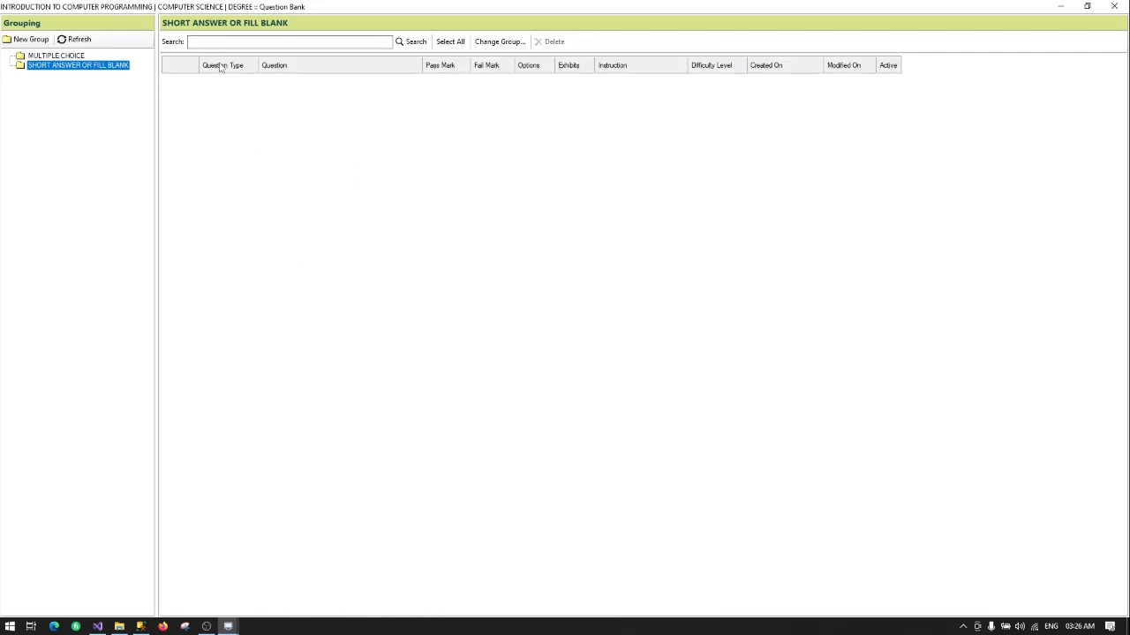
pyautogui.rightClick(46, 57)
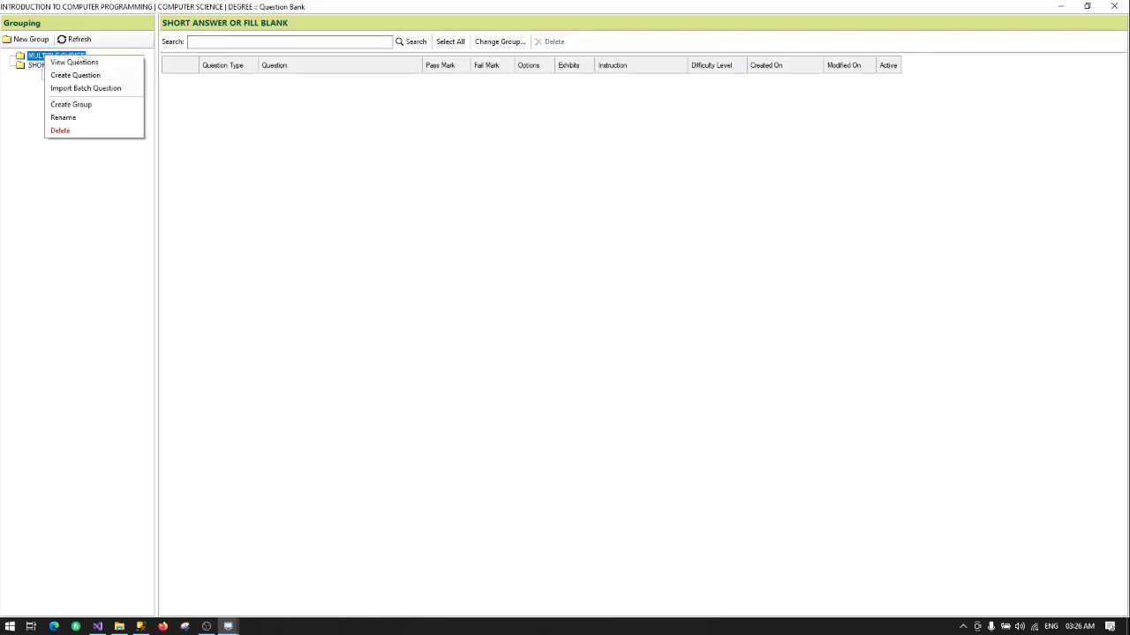
pyautogui.click(74, 62)
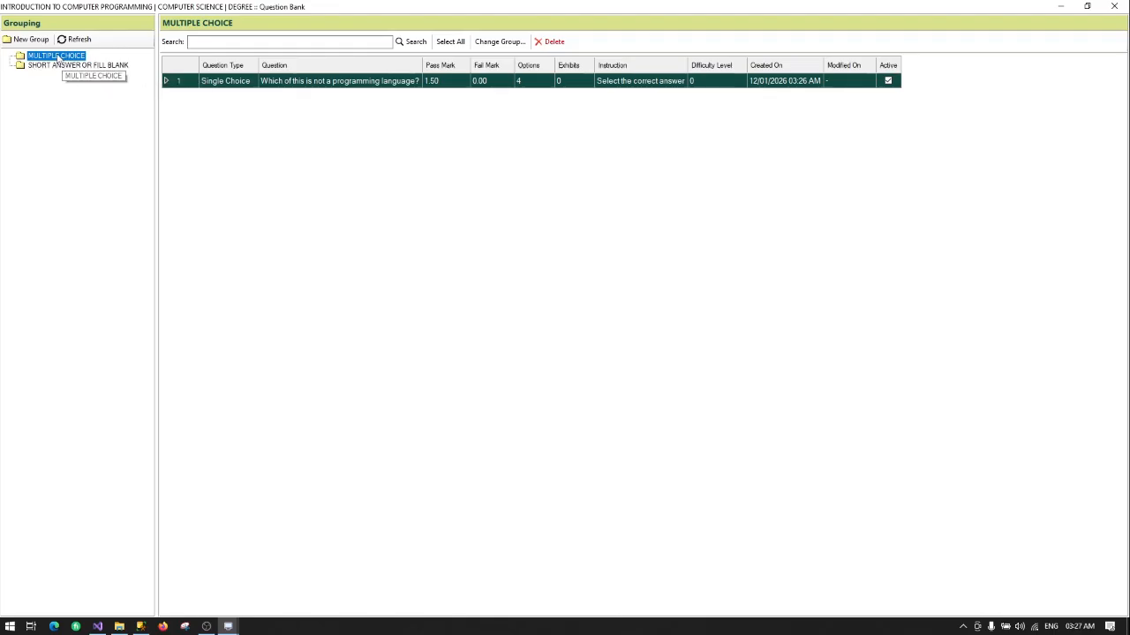
pyautogui.rightClick(45, 58)
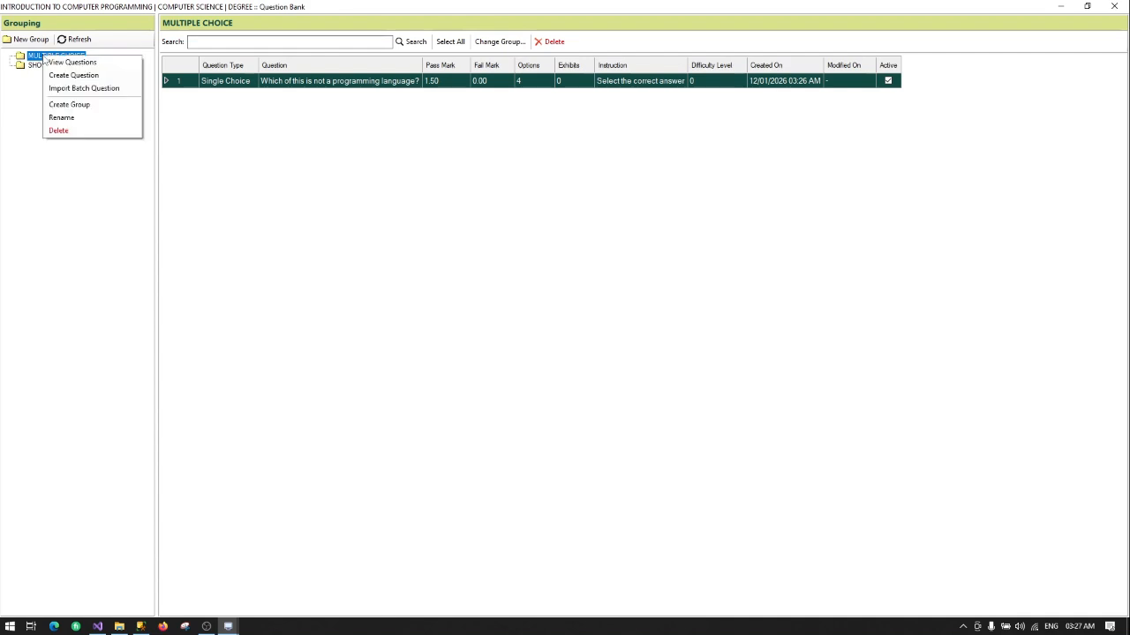
# Step: Start a batch import and save the Custom Aiken template into the NEMS Demo folder
pyautogui.click(84, 89)
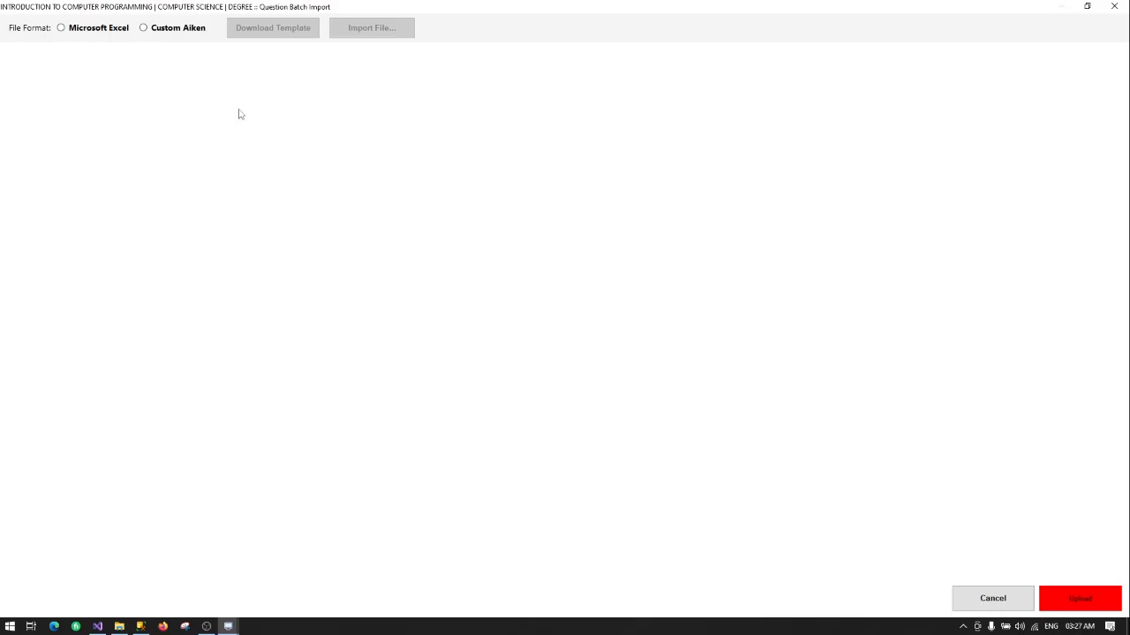
pyautogui.click(77, 33)
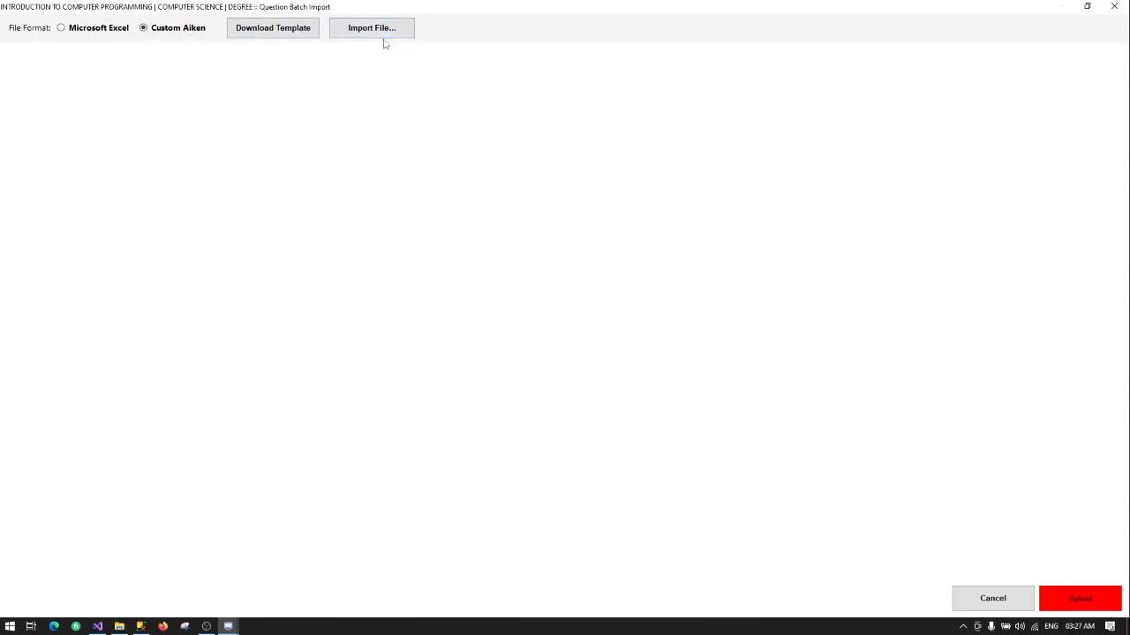
pyautogui.click(264, 34)
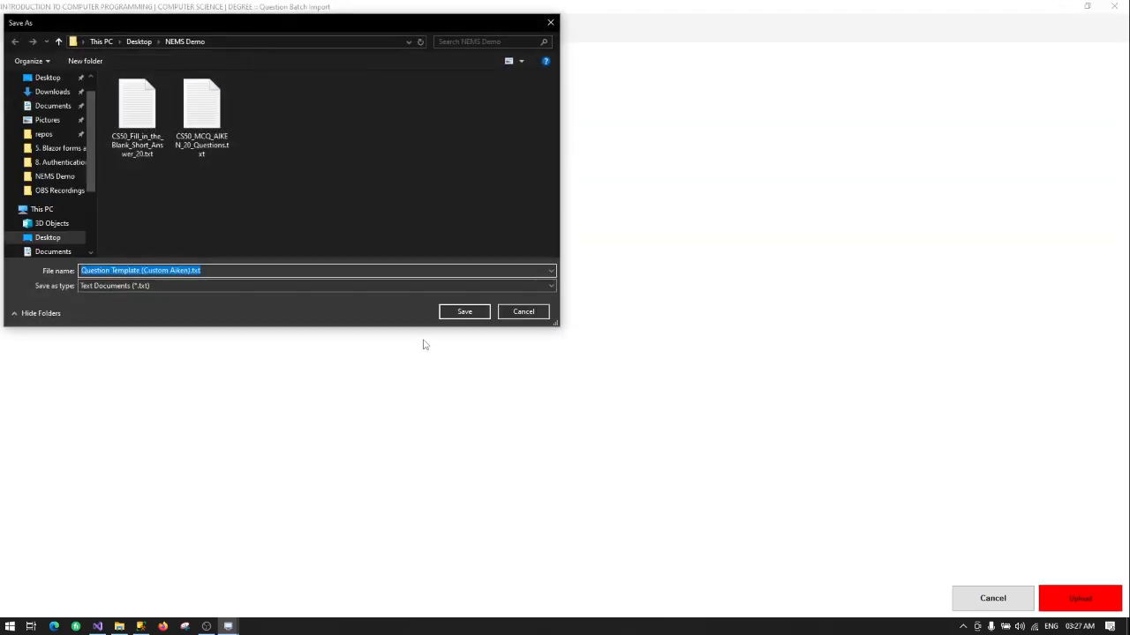
pyautogui.click(457, 314)
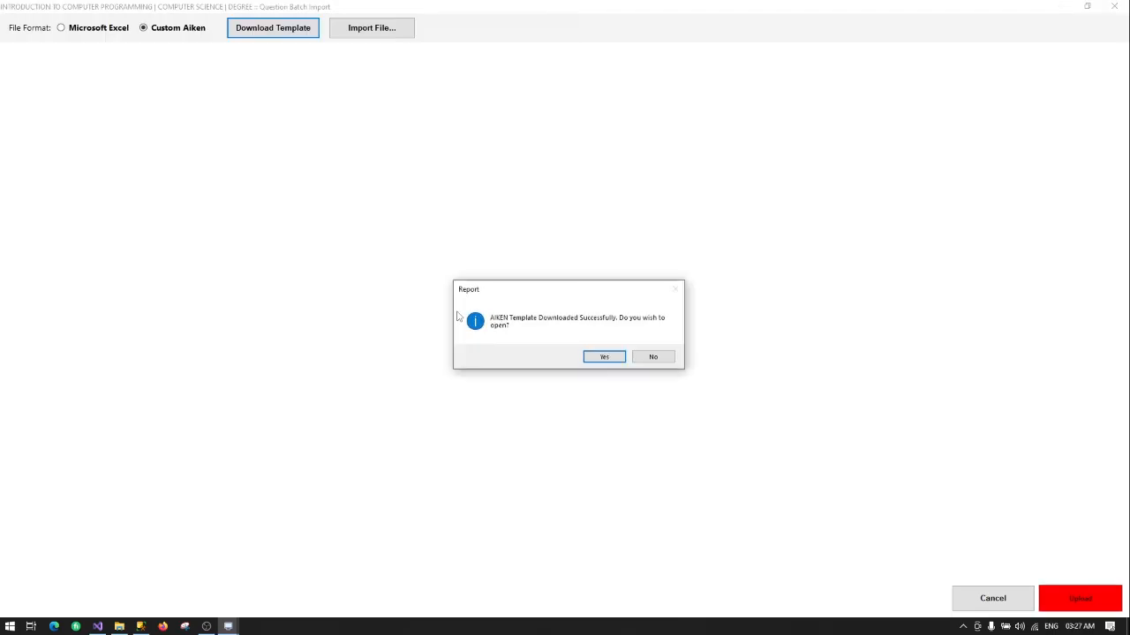
# Step: Open the downloaded template maximized in Notepad and read its sample questions, options and ANSWER lines
pyautogui.click(604, 357)
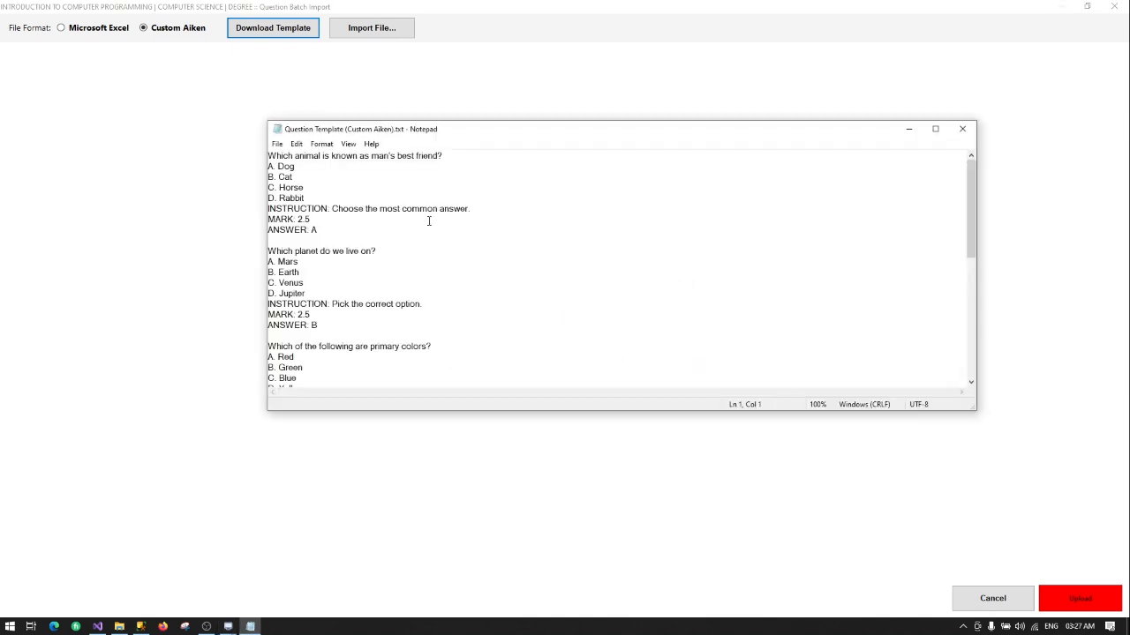
pyautogui.doubleClick(381, 131)
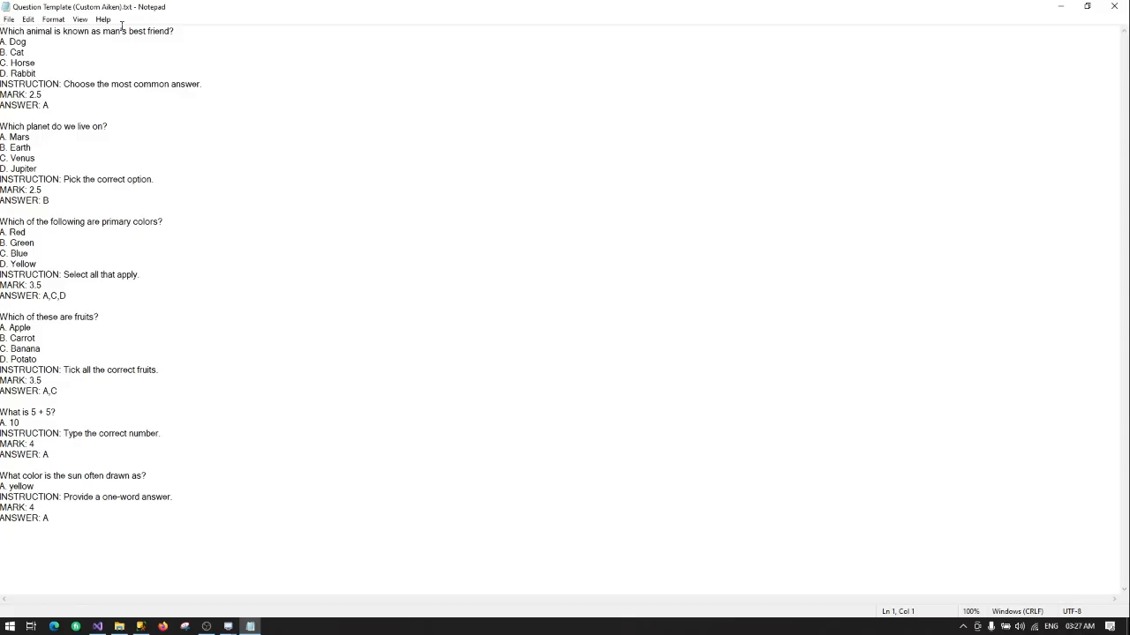
pyautogui.moveTo(188, 31); pyautogui.dragTo(0, 41)
pyautogui.moveTo(39, 73); pyautogui.dragTo(0, 73)
pyautogui.moveTo(199, 84); pyautogui.dragTo(1, 103)
pyautogui.click(50, 105)
# Step: Close Notepad and import 'Question Template (Custom Aiken).txt' into the batch grid
pyautogui.click(1111, 6)
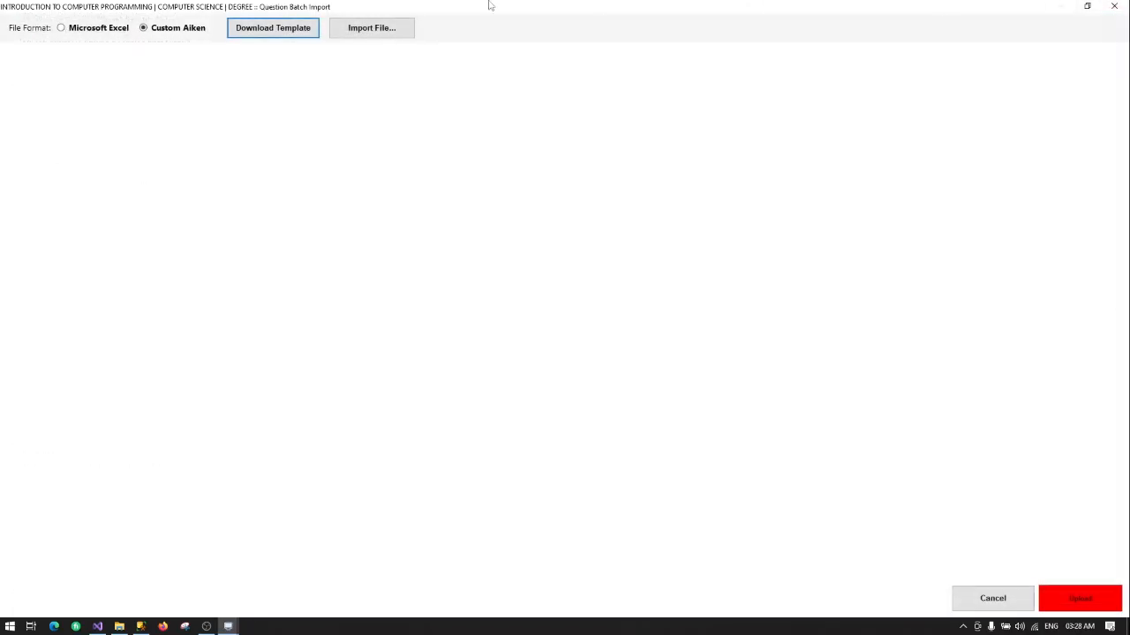
pyautogui.click(382, 32)
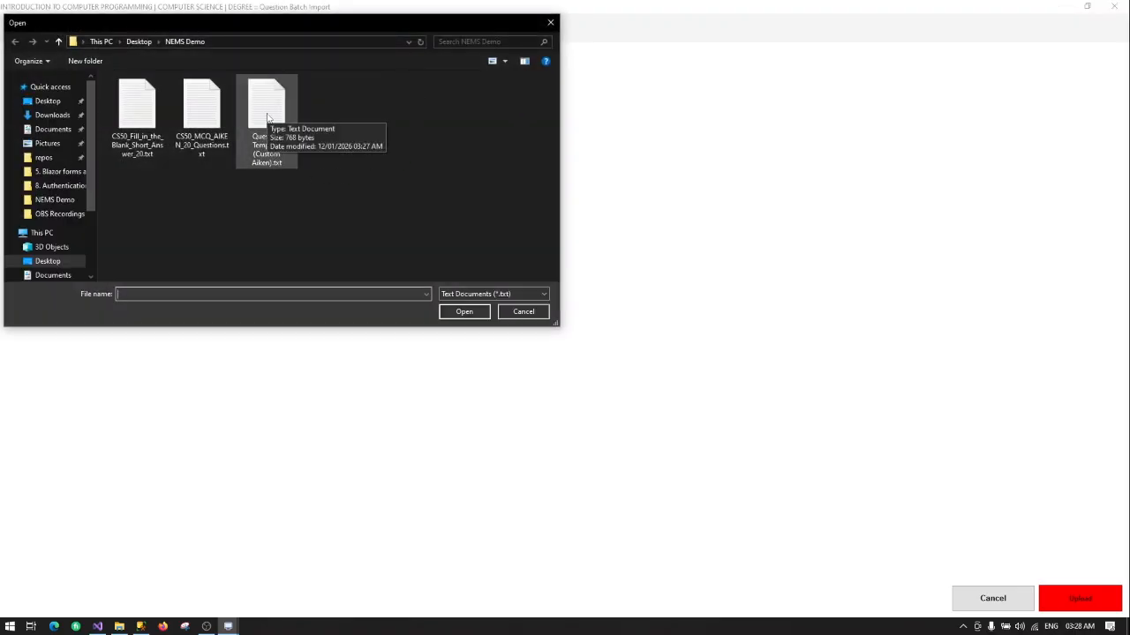
pyautogui.doubleClick(267, 115)
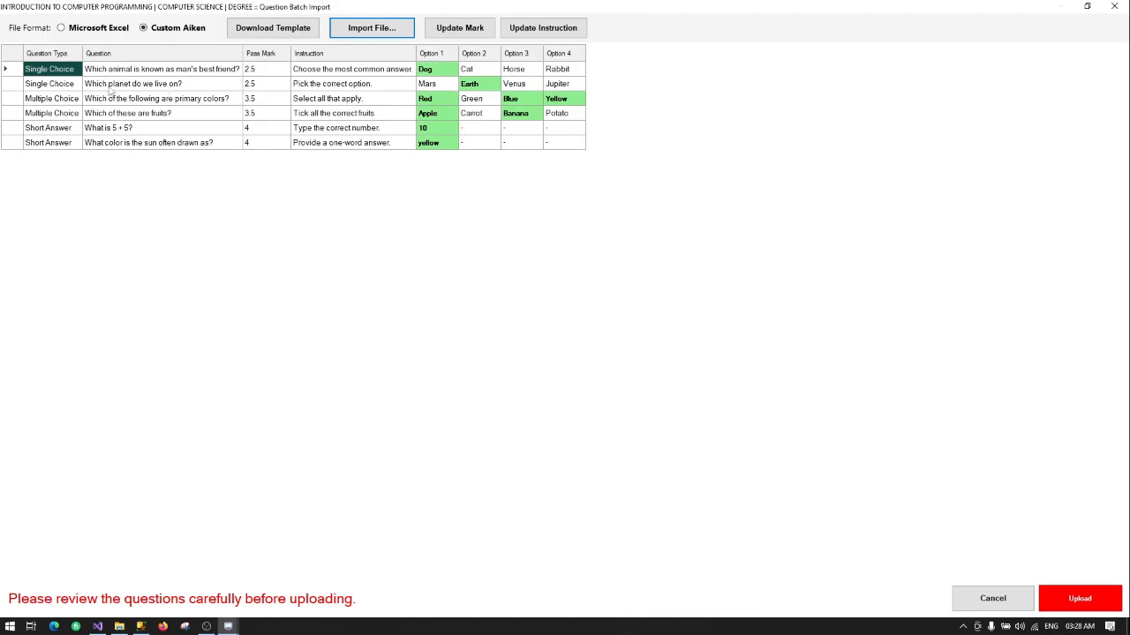
# Step: Review the six imported questions' types, pass marks such as 2.5, and correct options
pyautogui.click(51, 85)
pyautogui.click(57, 112)
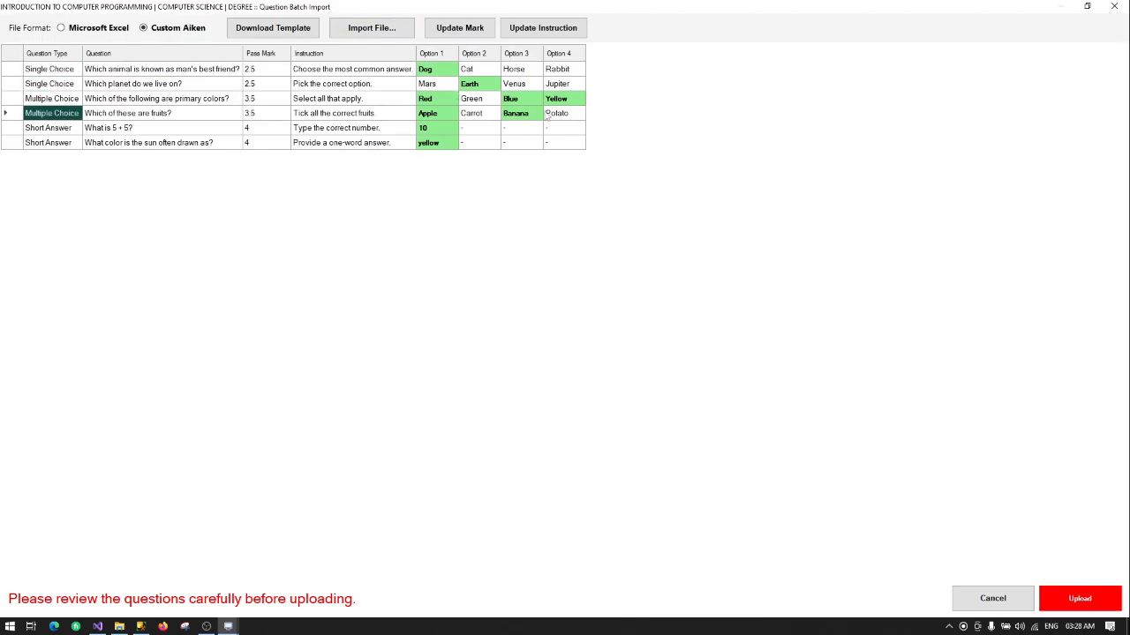
pyautogui.click(260, 70)
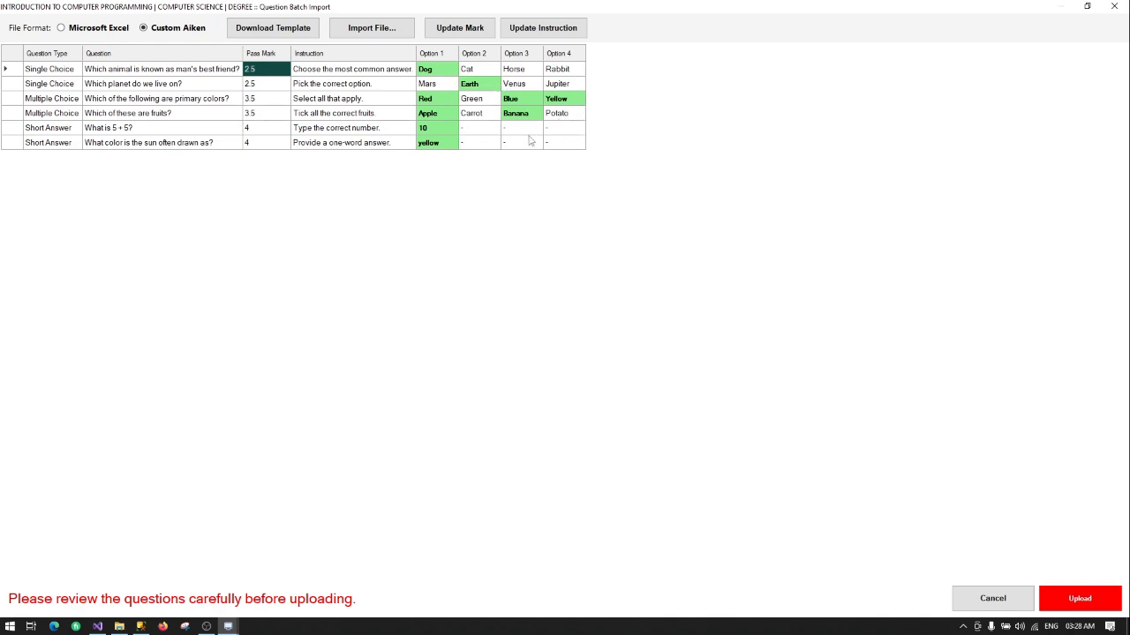
pyautogui.click(482, 100)
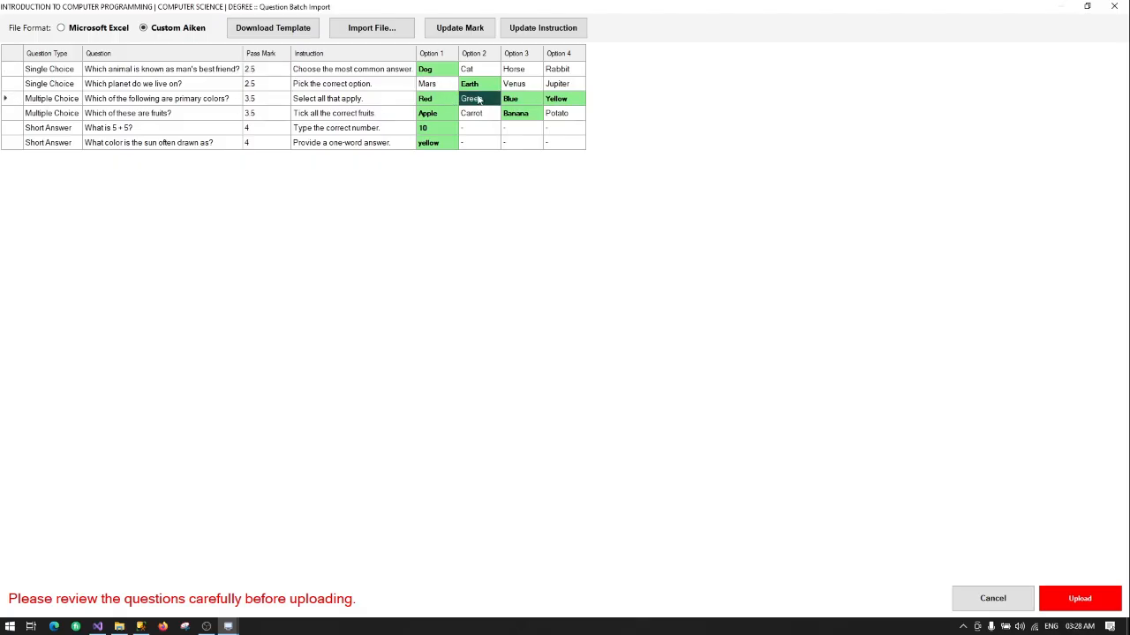
pyautogui.click(61, 103)
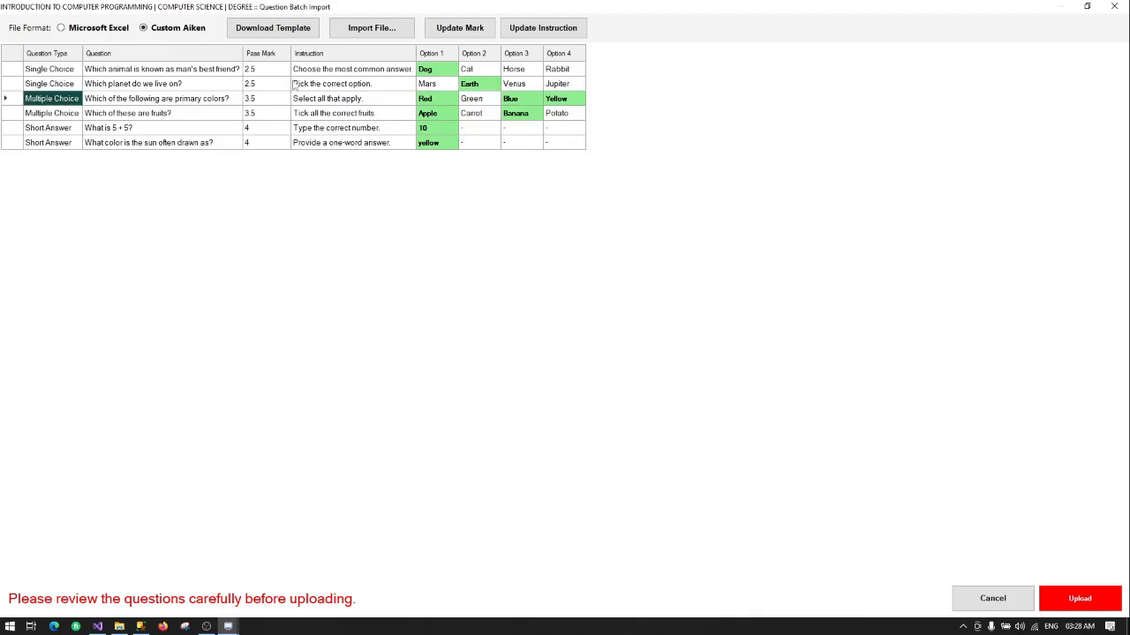
pyautogui.click(52, 85)
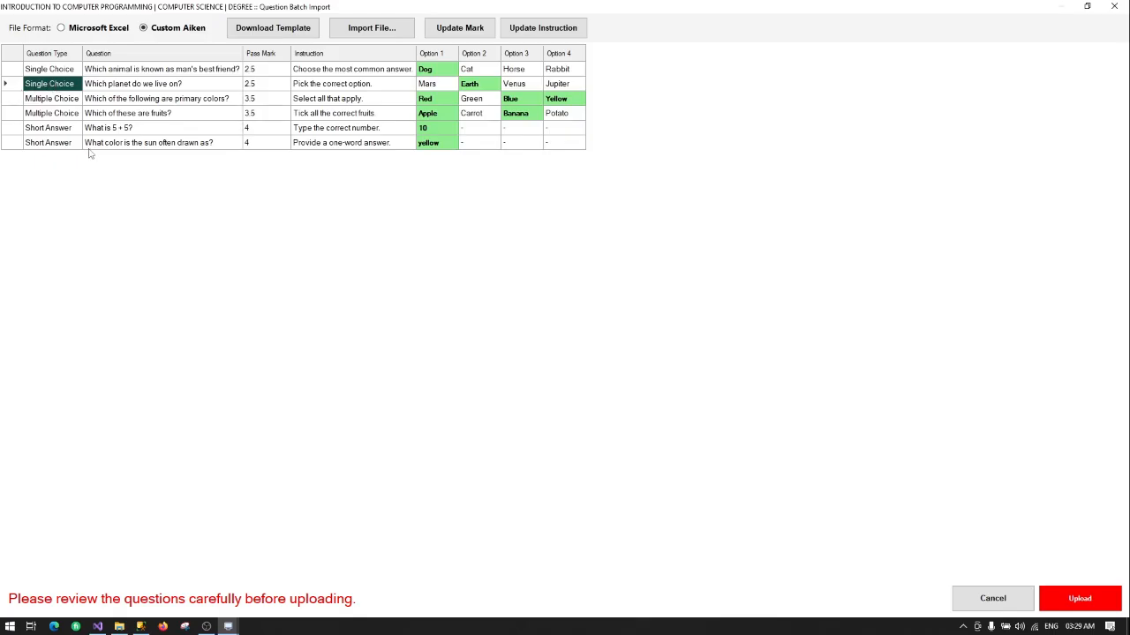
pyautogui.click(60, 132)
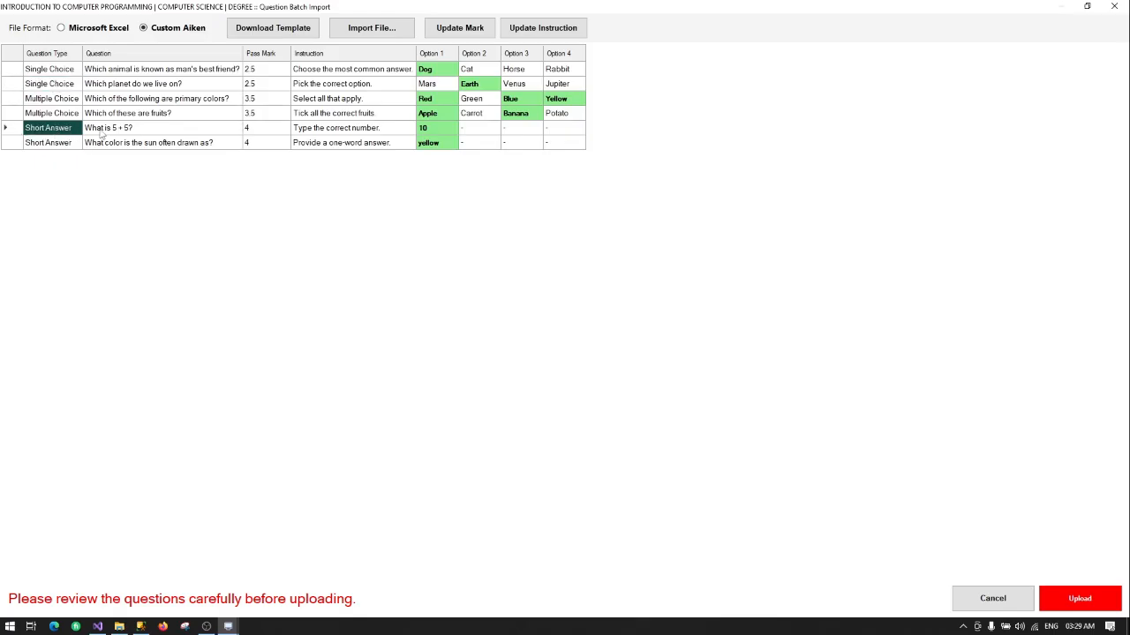
pyautogui.click(53, 144)
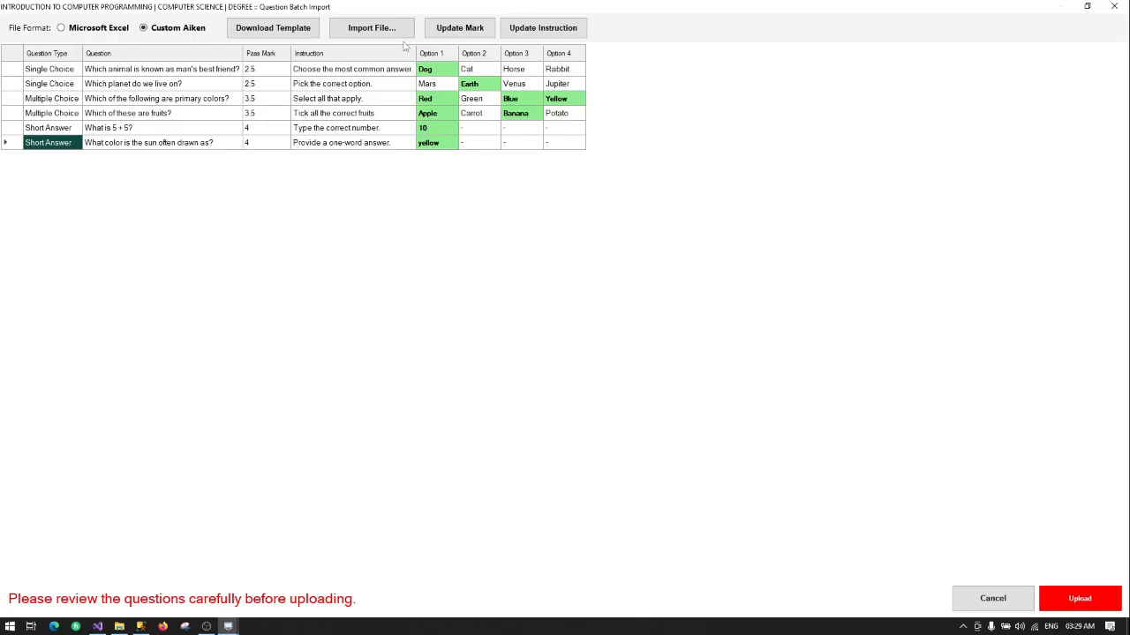
# Step: Import CS50_MCQ_AIKEN_20_Questions.txt into the batch import grid
pyautogui.click(368, 32)
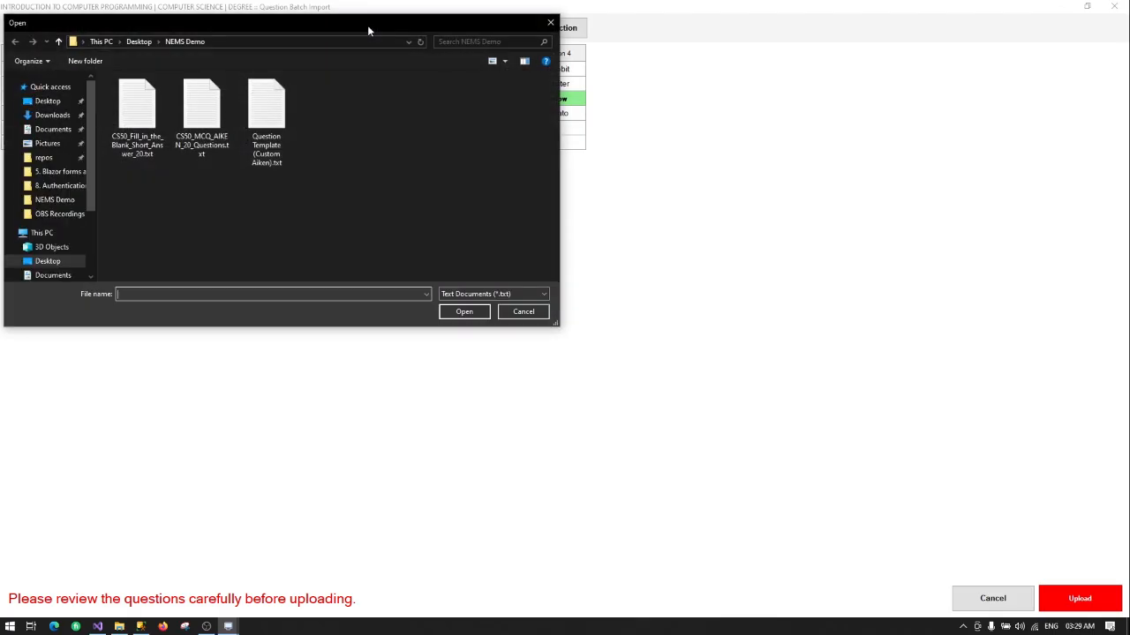
pyautogui.click(205, 109)
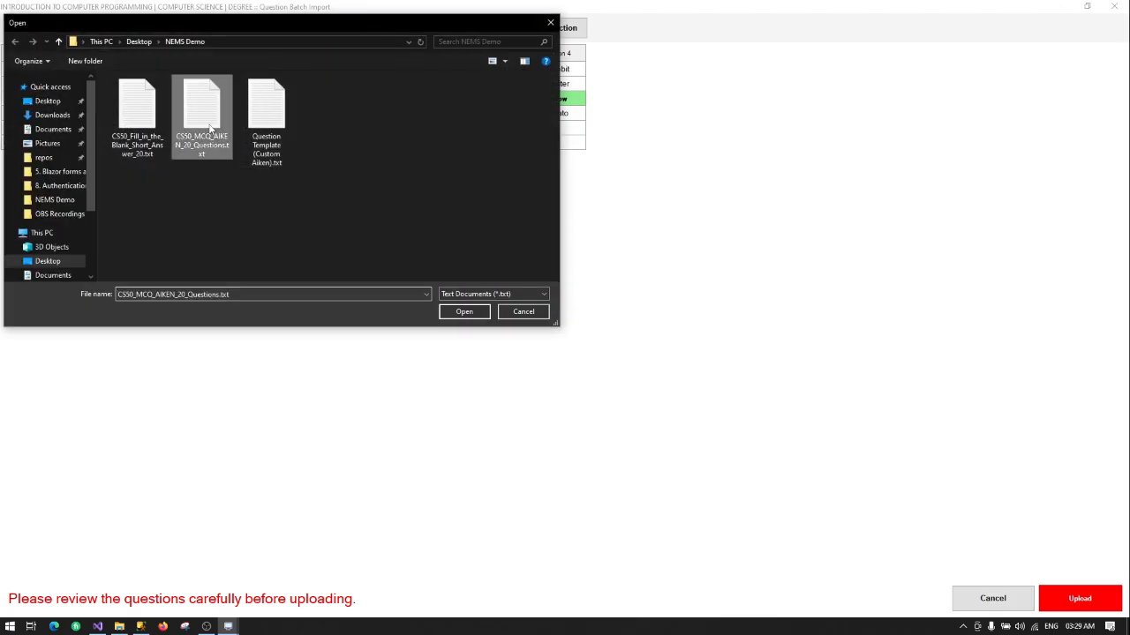
pyautogui.click(464, 312)
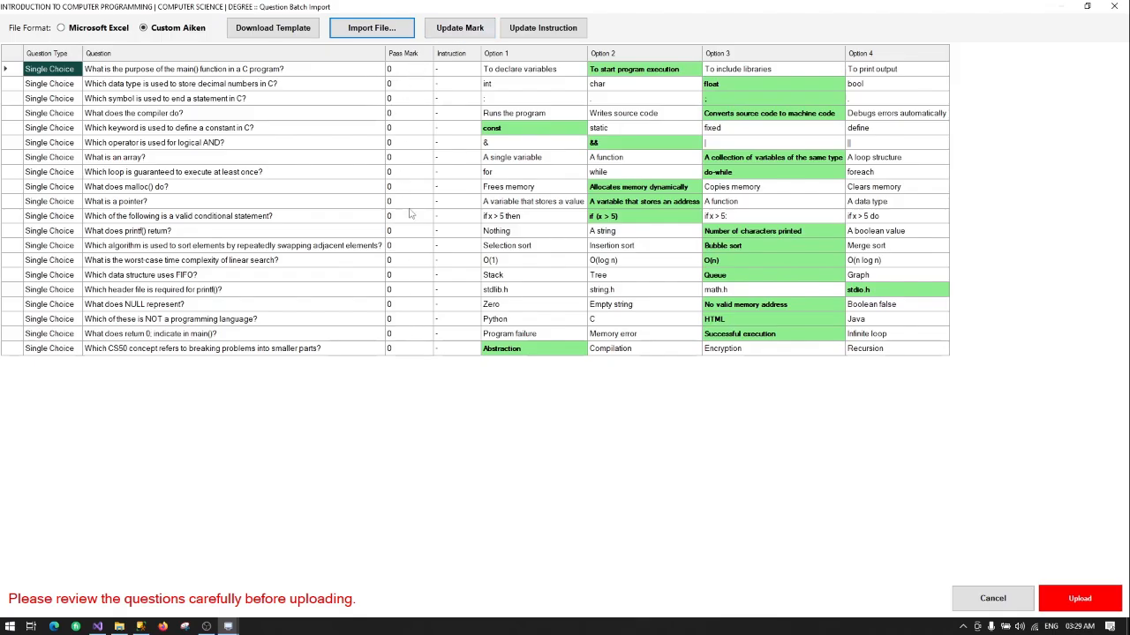
# Step: Replace the 0.0000 pass mark with 1.5 for all 20 questions, then call up Update Instruction
pyautogui.click(459, 27)
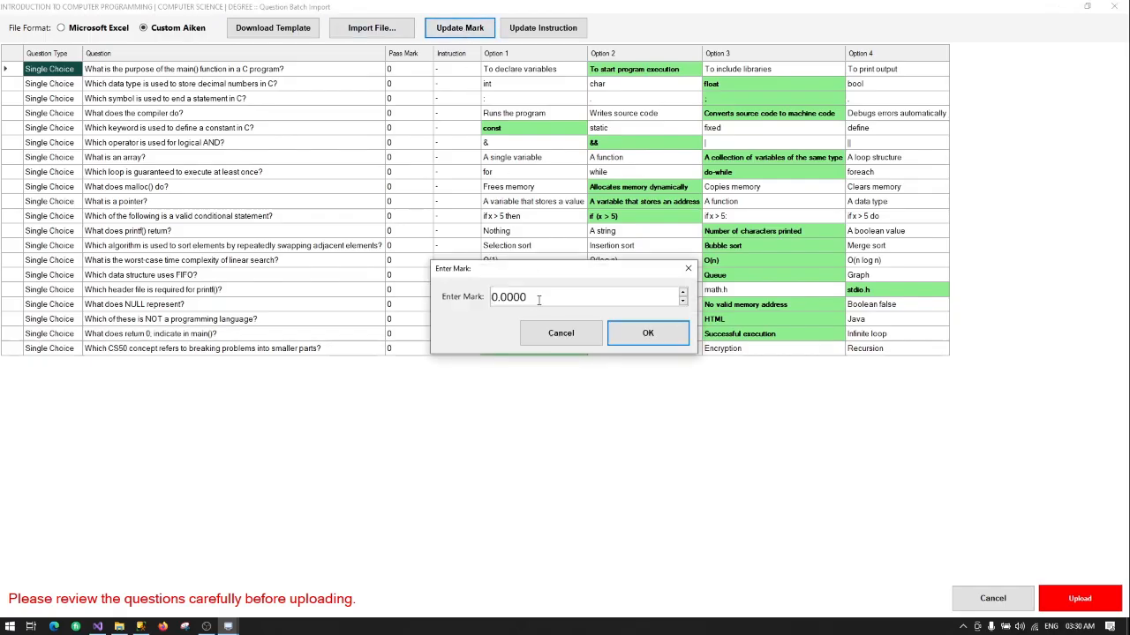
pyautogui.moveTo(538, 300); pyautogui.dragTo(477, 302)
pyautogui.write('1.5')
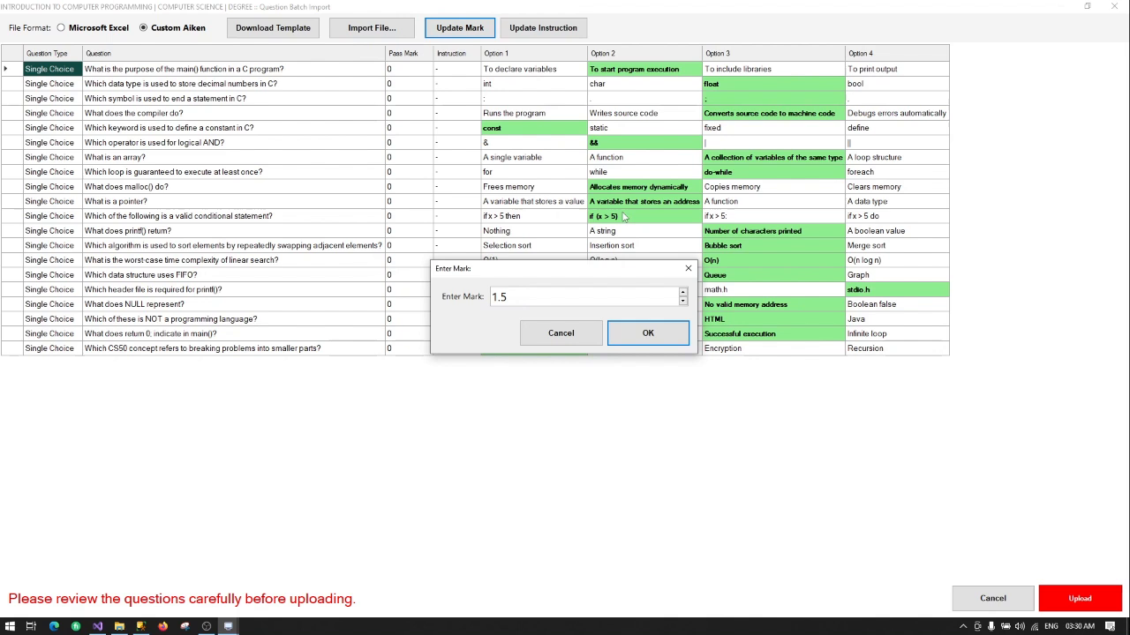
pyautogui.click(642, 332)
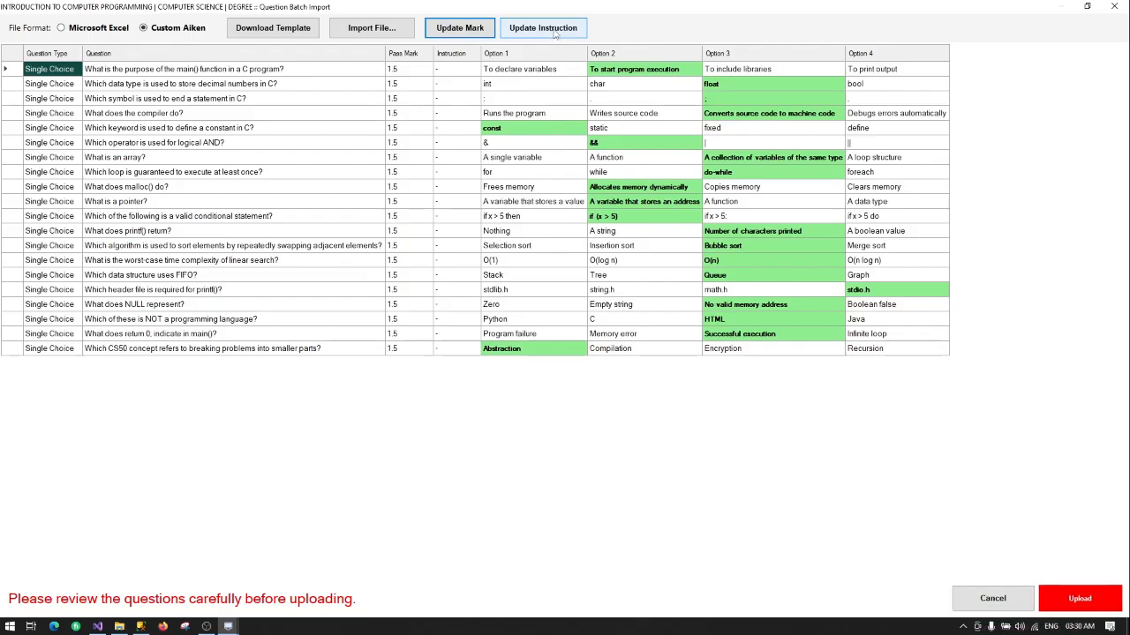
pyautogui.click(556, 34)
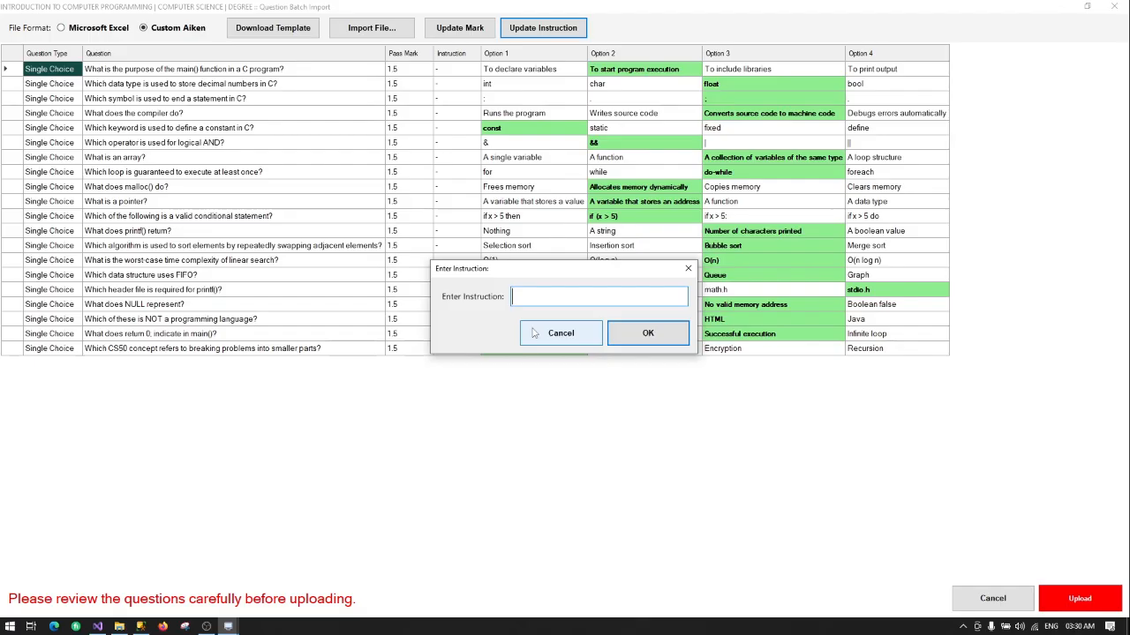
# Step: Type the shared instruction 'Enter correct answer', correcting the typos along the way
pyautogui.write('S')
pyautogui.press('BackSpace')
pyautogui.press('BackSpace')
pyautogui.write('C')
pyautogui.write('ple')
pyautogui.press('BackSpace')
pyautogui.press('BackSpace')
pyautogui.press('BackSpace')
pyautogui.press('BackSpace')
pyautogui.press('BackSpace')
pyautogui.press('BackSpace')
pyautogui.press('BackSpace')
pyautogui.press('BackSpace')
pyautogui.write('correct answer')
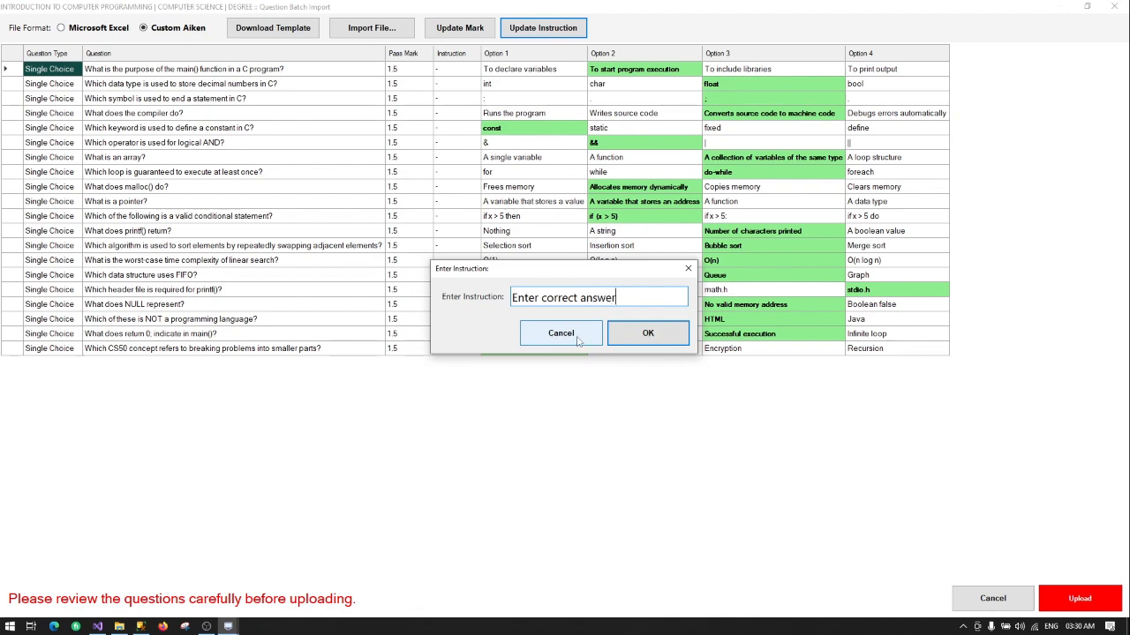
# Step: Apply the instruction to every question and upload all 20 questions, confirming the upload
pyautogui.click(638, 335)
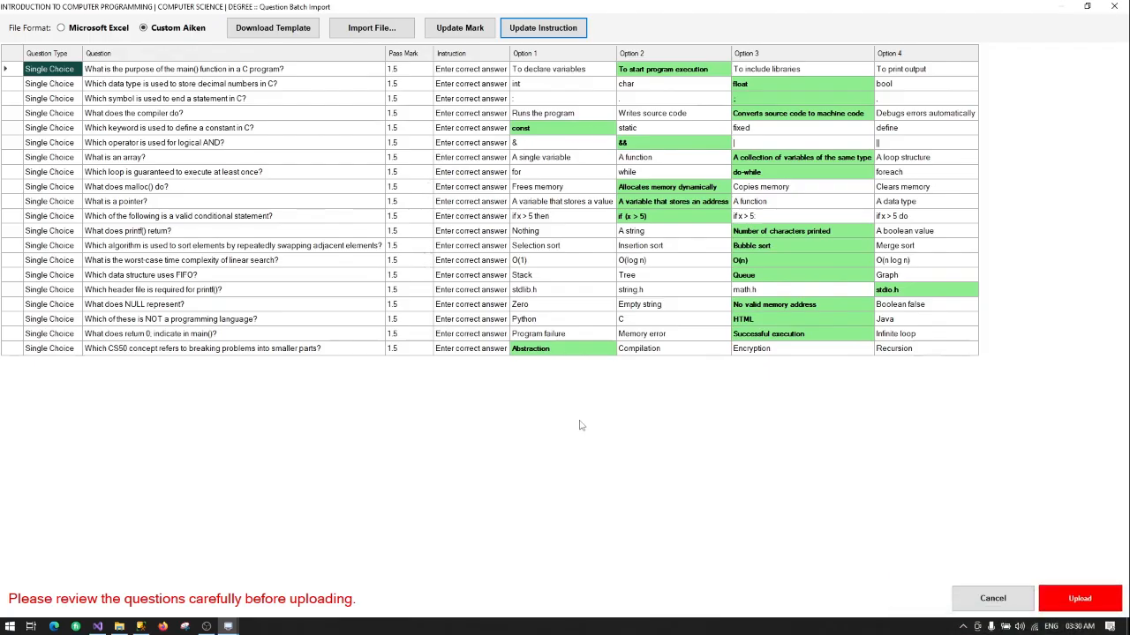
pyautogui.click(1079, 599)
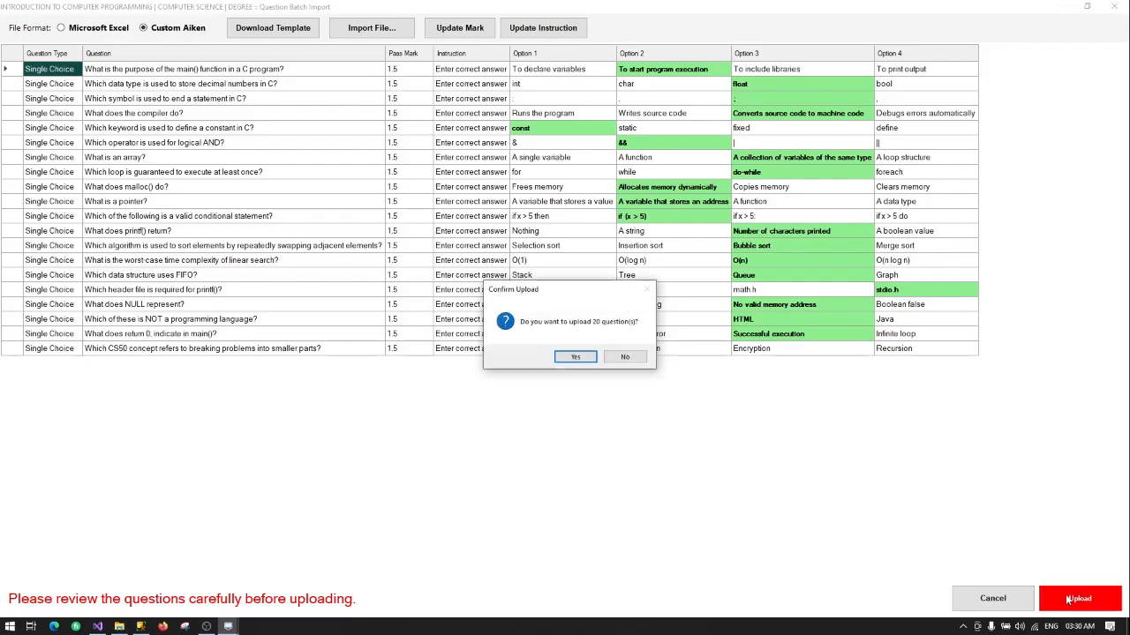
pyautogui.click(576, 357)
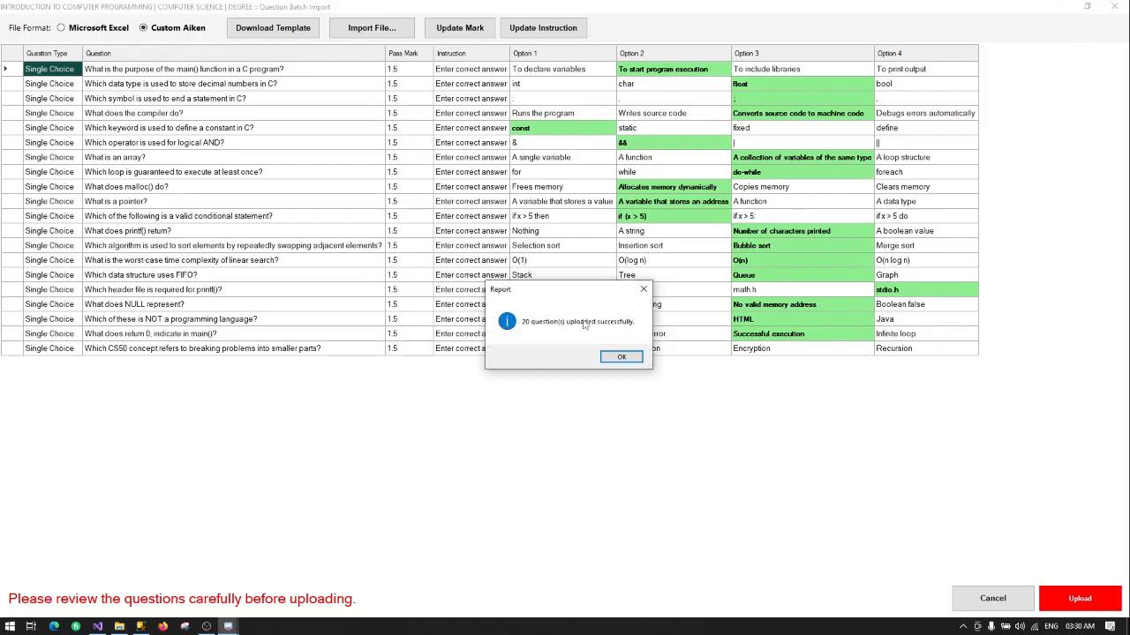
# Step: Dismiss the upload report and list MULTIPLE CHOICE's 21 questions, including the CS50 batch at 1.50
pyautogui.click(623, 359)
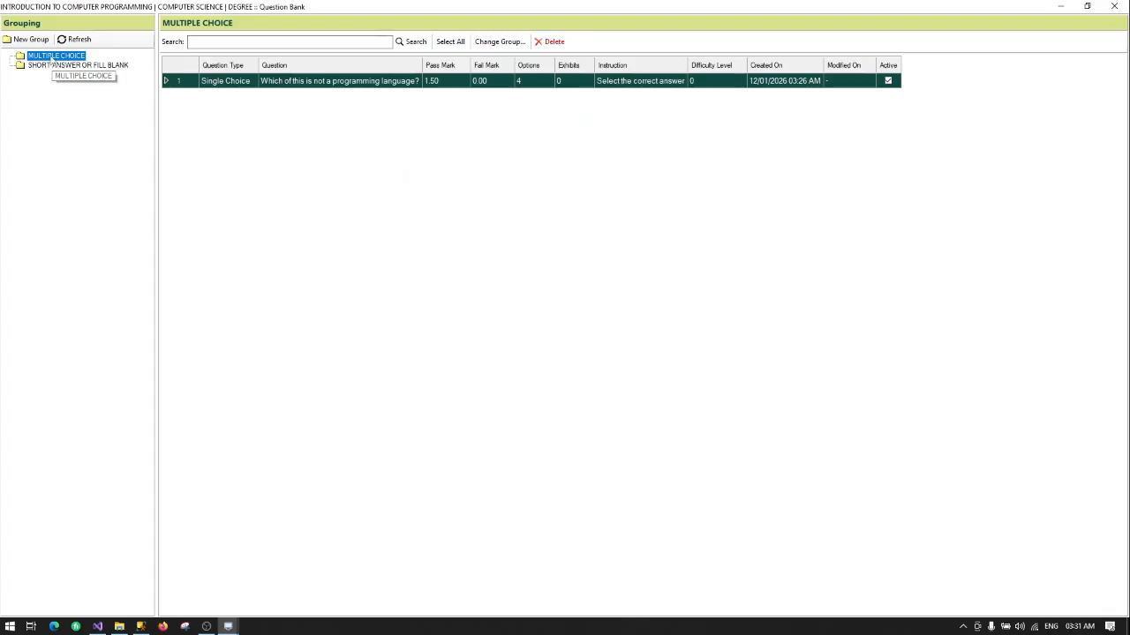
pyautogui.rightClick(51, 58)
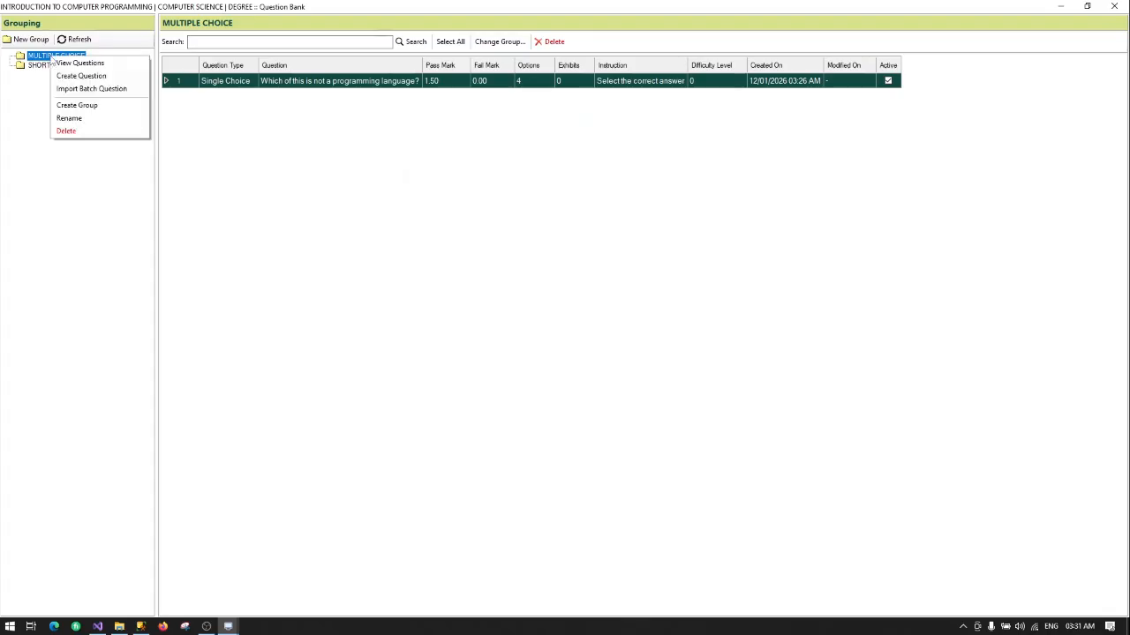
pyautogui.click(69, 64)
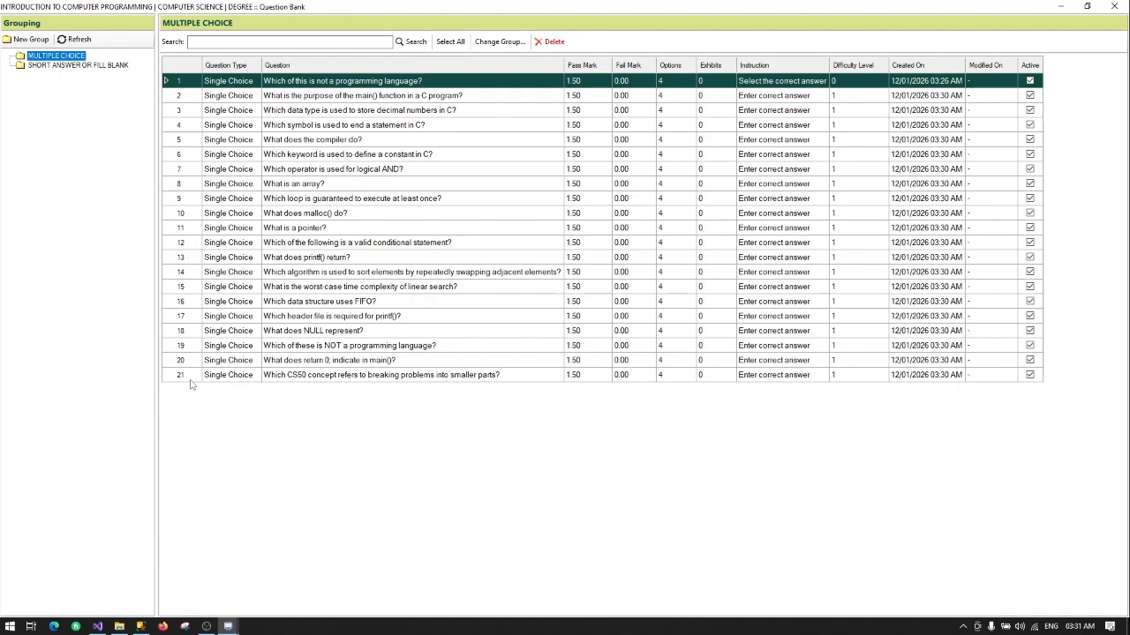
pyautogui.rightClick(76, 67)
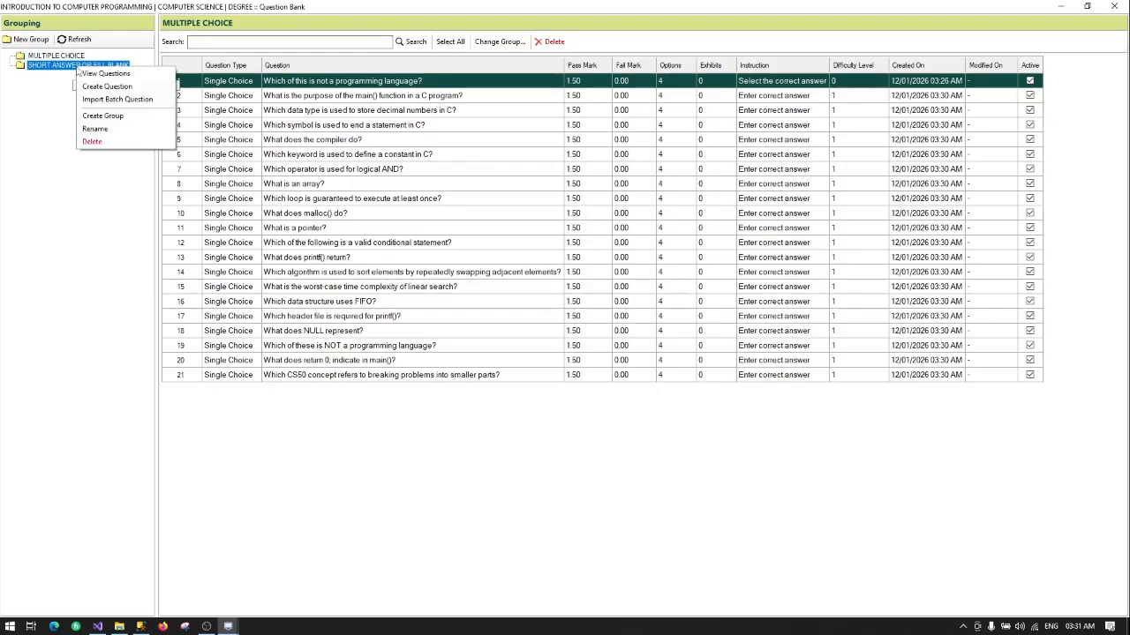
# Step: Start a Custom Aiken batch import into SHORT ANSWER OR FILL BLANK and load the fill-in-the-blank file
pyautogui.click(113, 99)
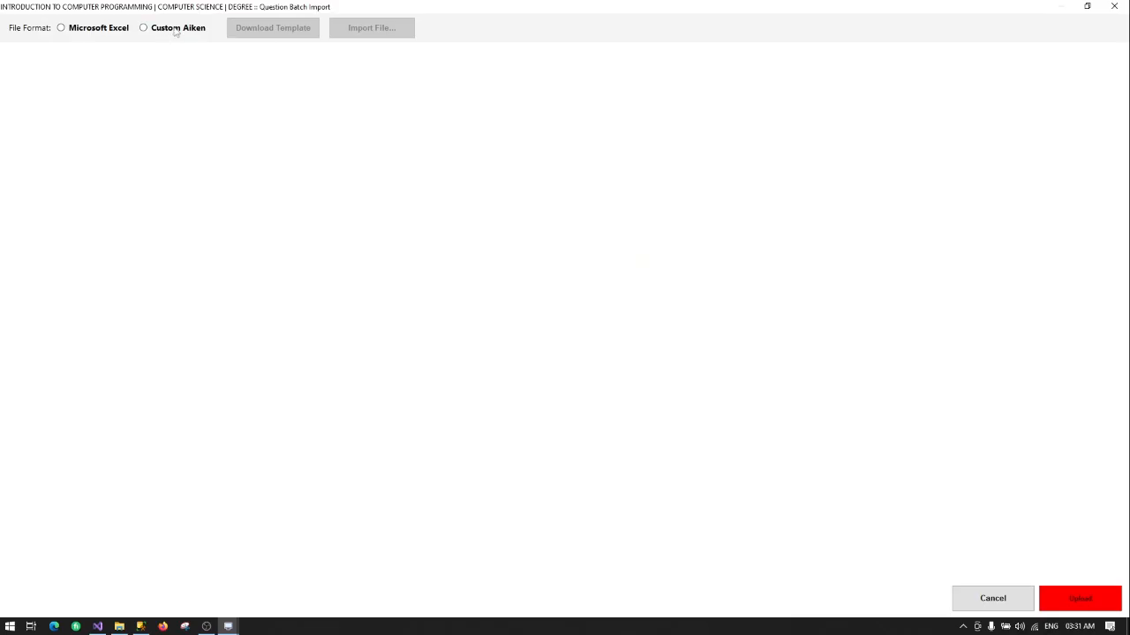
pyautogui.click(183, 31)
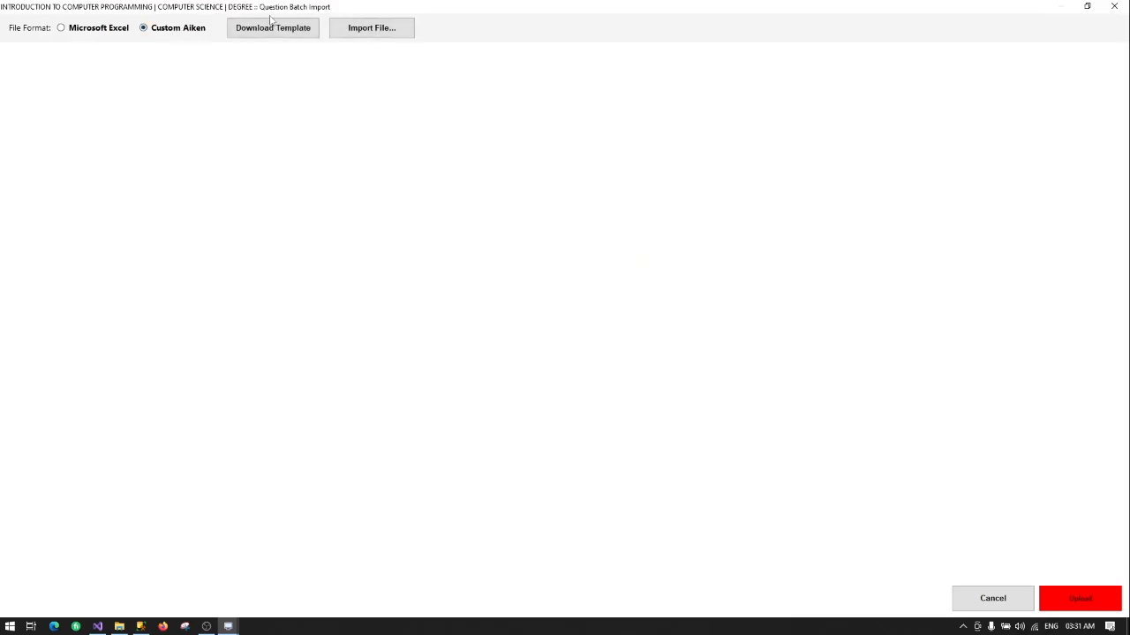
pyautogui.click(371, 30)
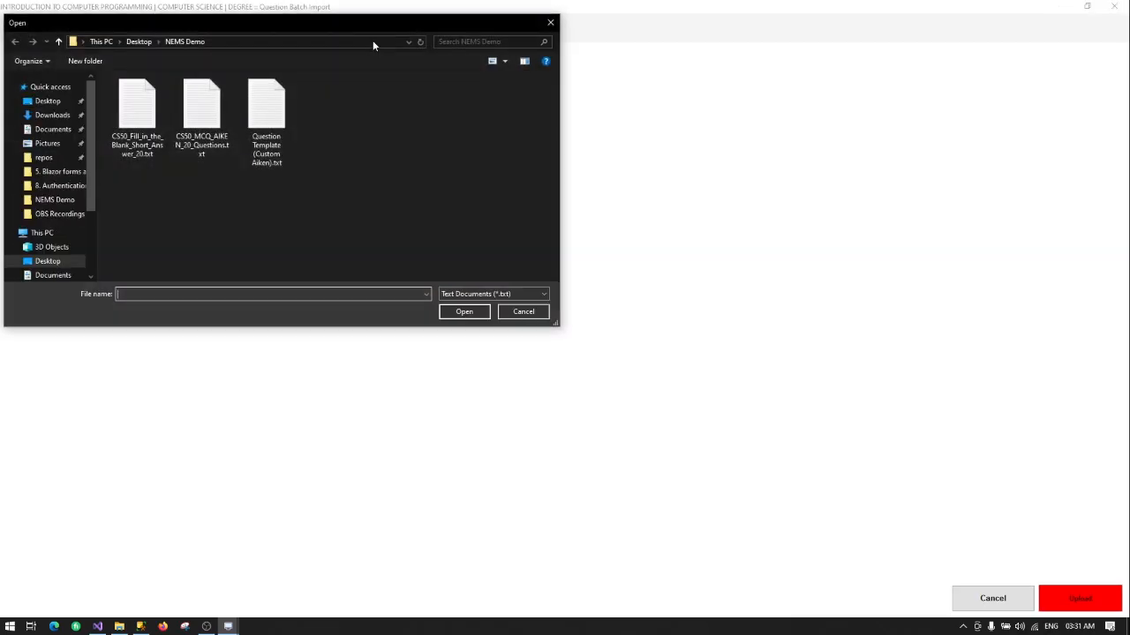
pyautogui.doubleClick(134, 128)
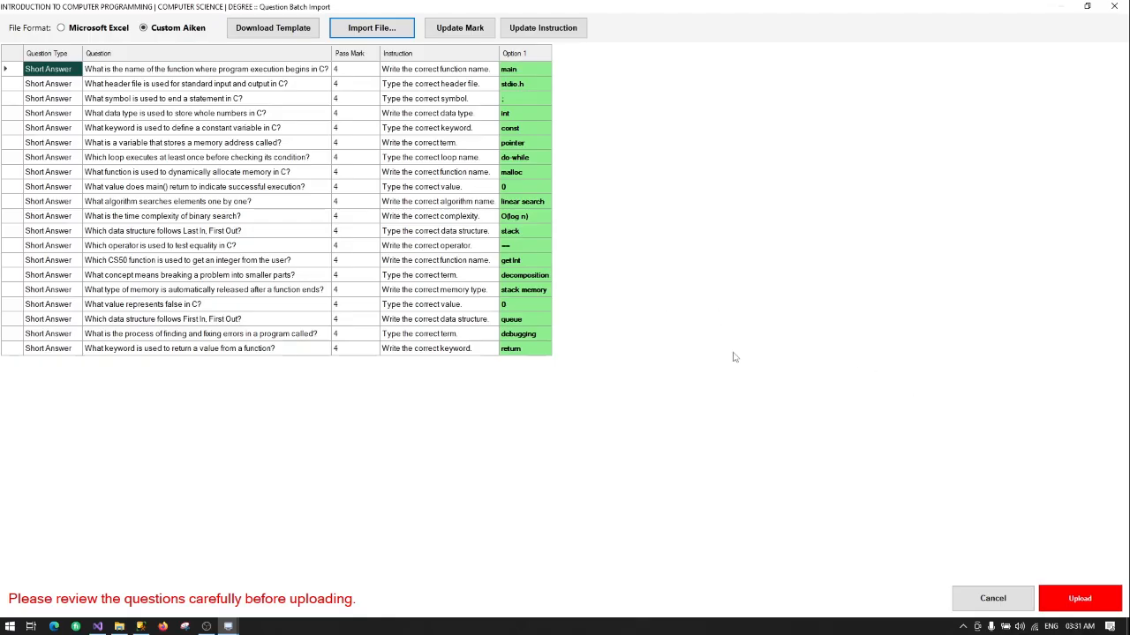
# Step: Give all 20 short-answer questions pass mark 1.5 and upload them to the bank
pyautogui.click(452, 30)
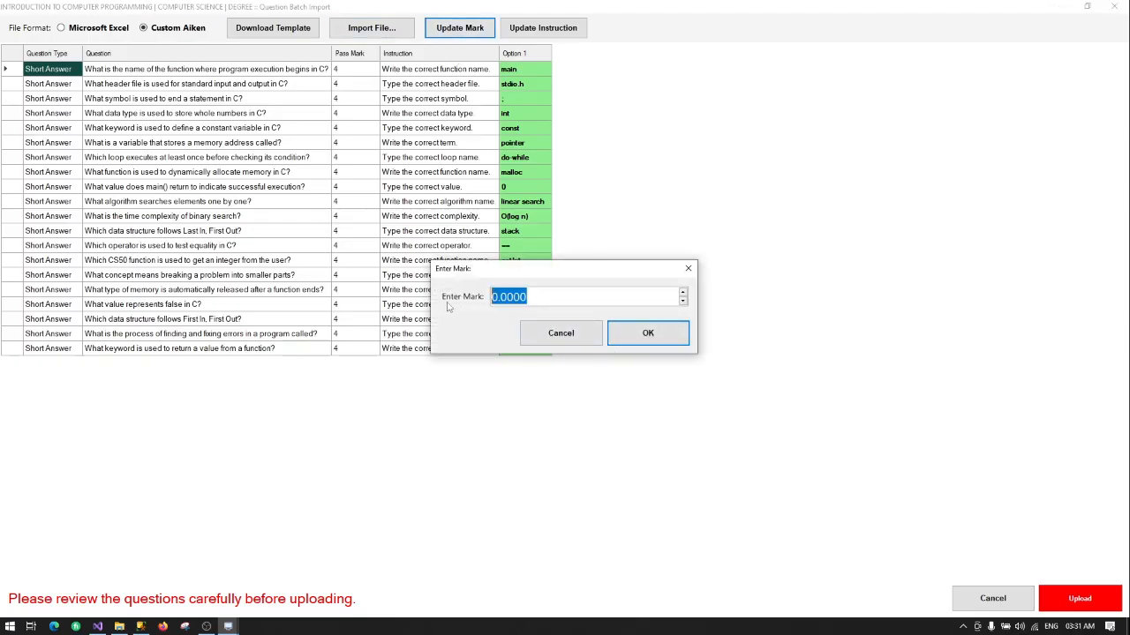
pyautogui.write('1.5')
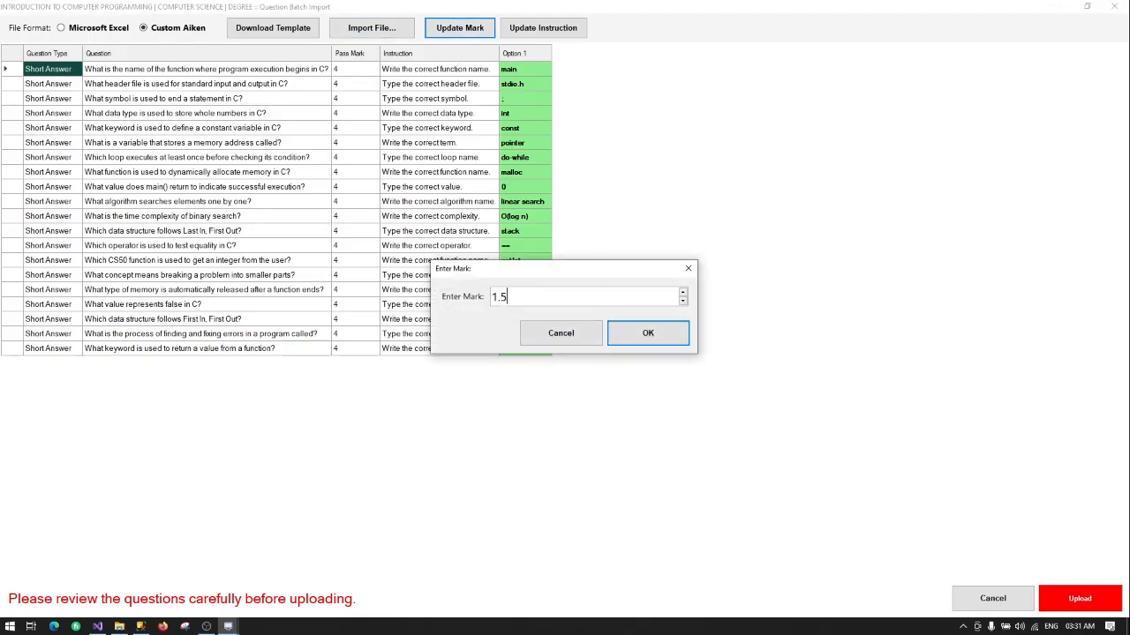
pyautogui.click(645, 333)
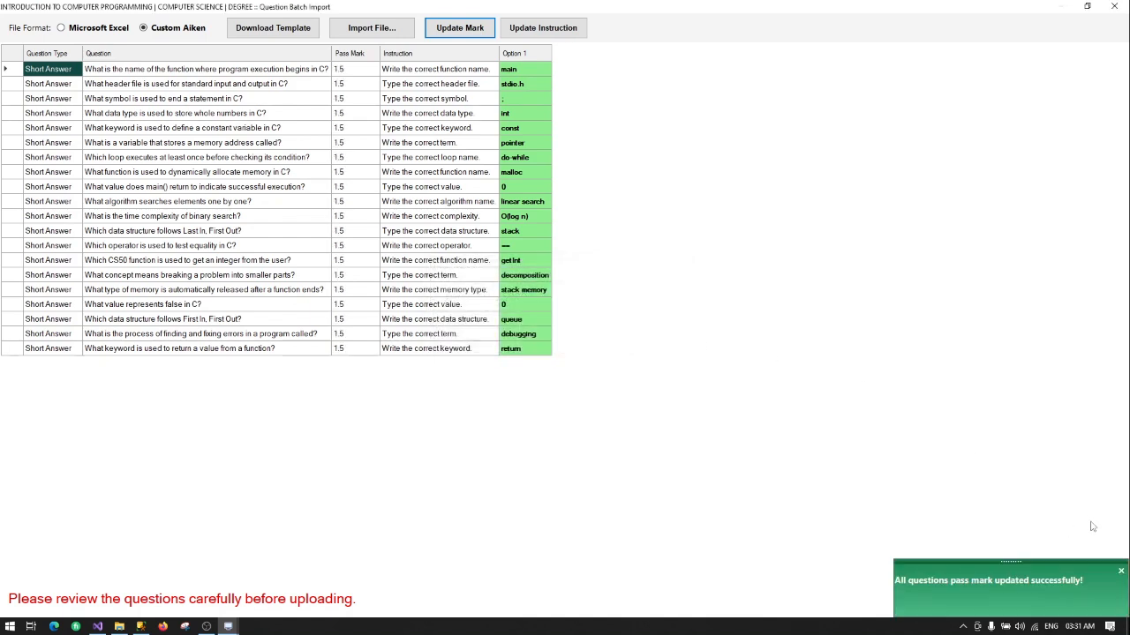
pyautogui.click(1079, 601)
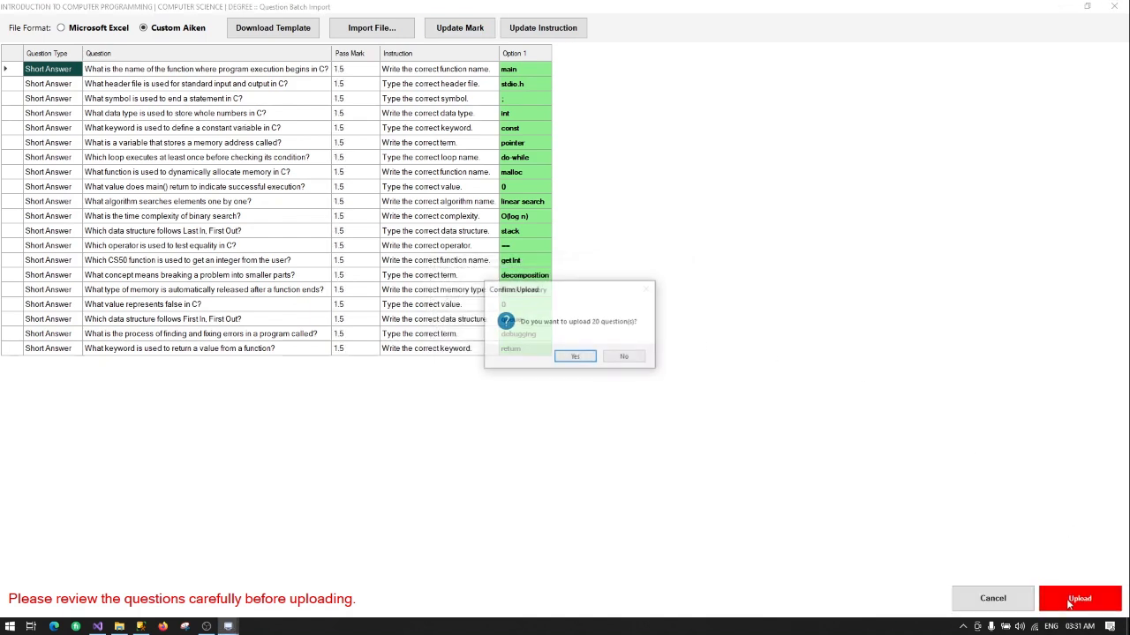
pyautogui.click(571, 360)
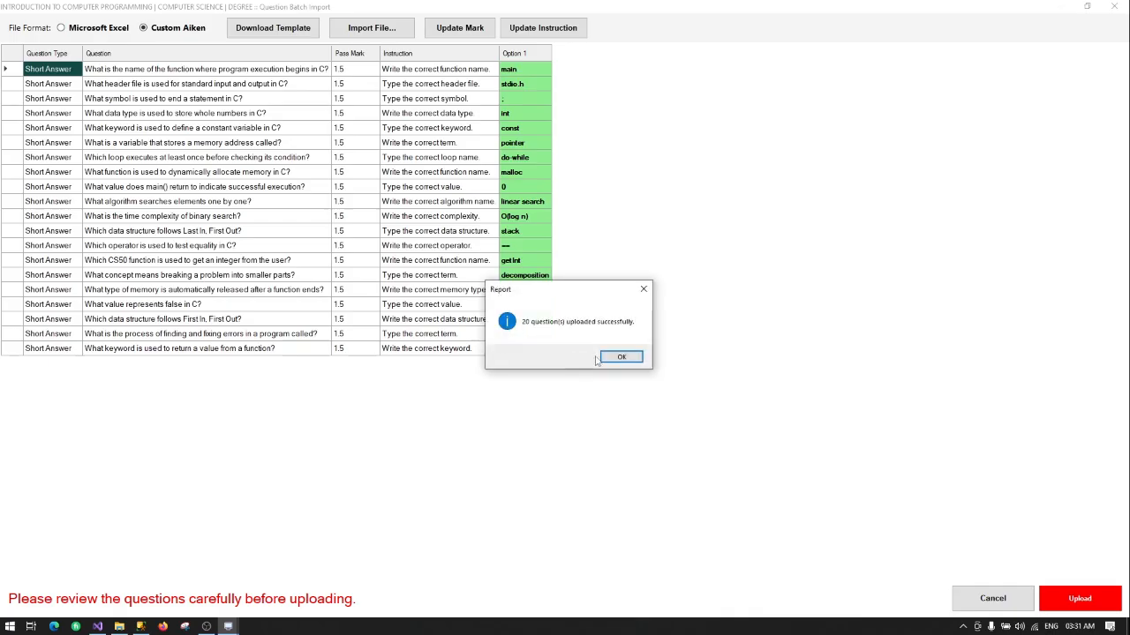
pyautogui.click(616, 358)
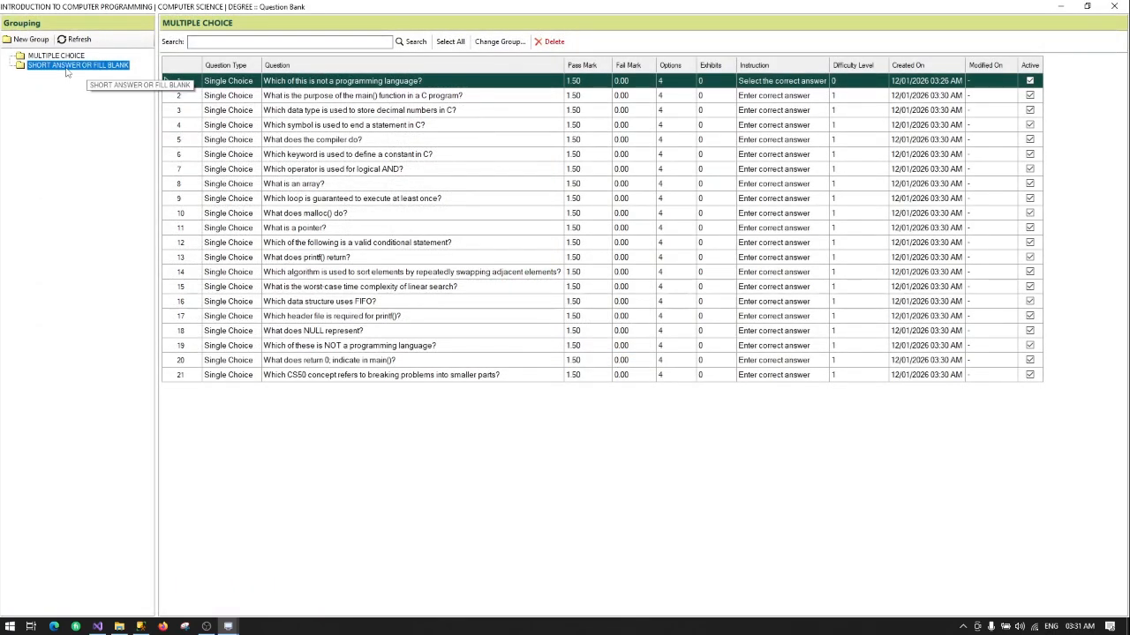
# Step: List the 20 short-answer questions in the SHORT ANSWER OR FILL BLANK group with View Questions
pyautogui.rightClick(66, 70)
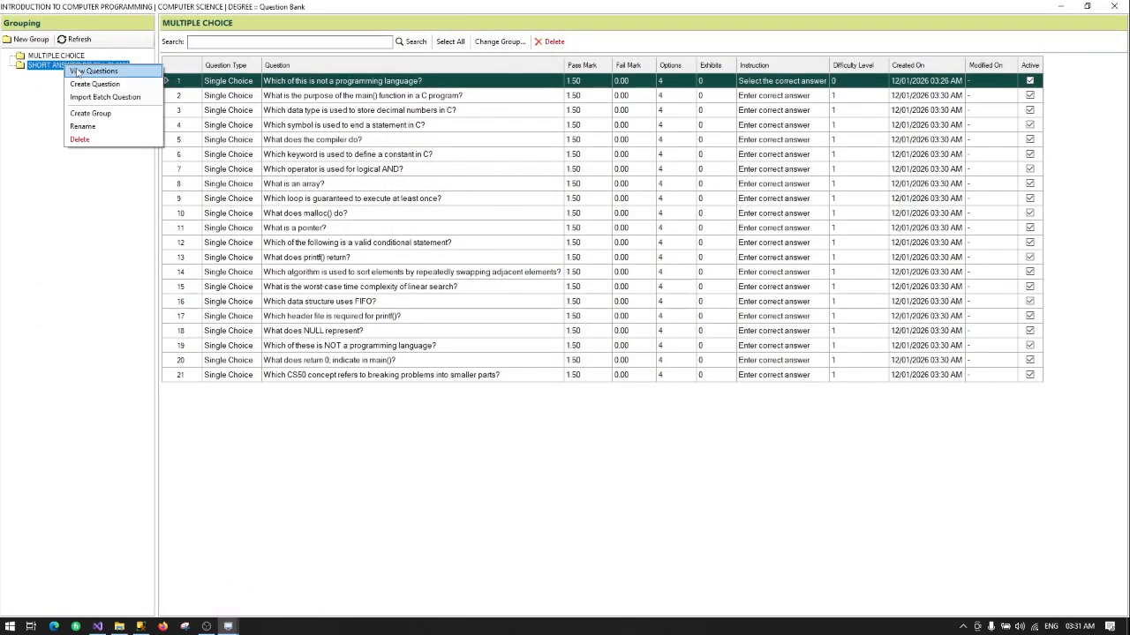
pyautogui.click(78, 71)
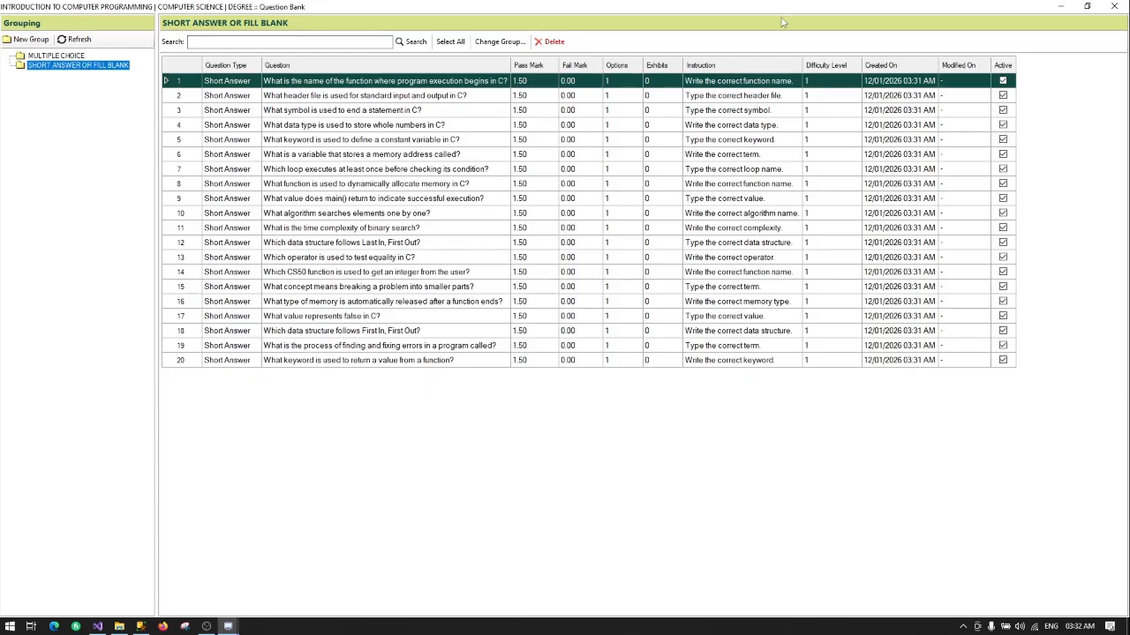
pyautogui.click(1115, 7)
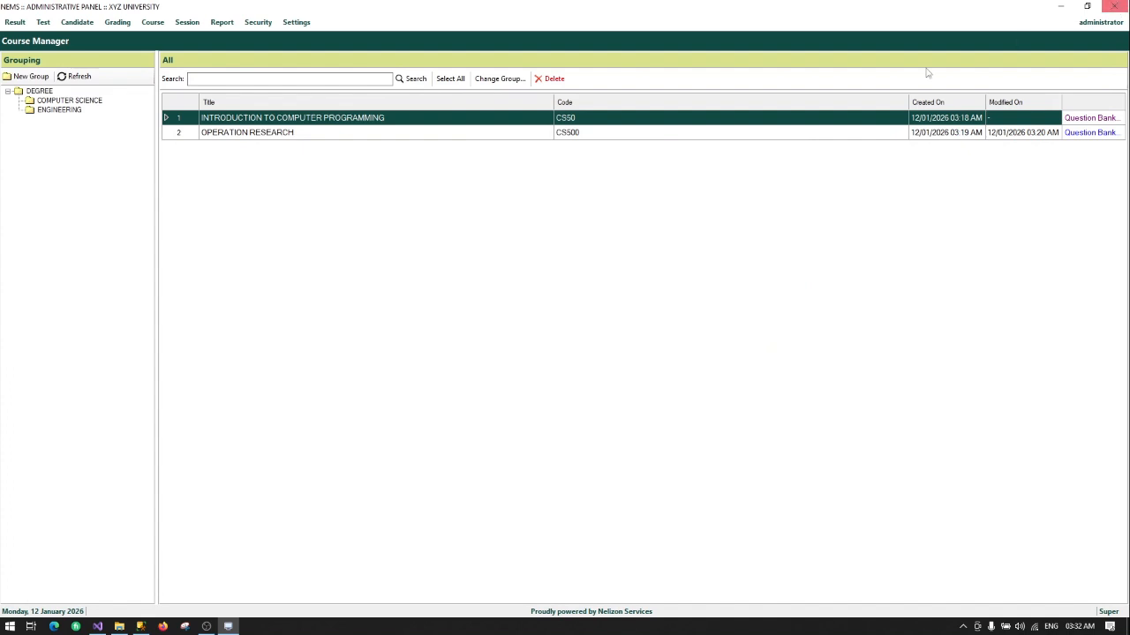
pyautogui.click(328, 136)
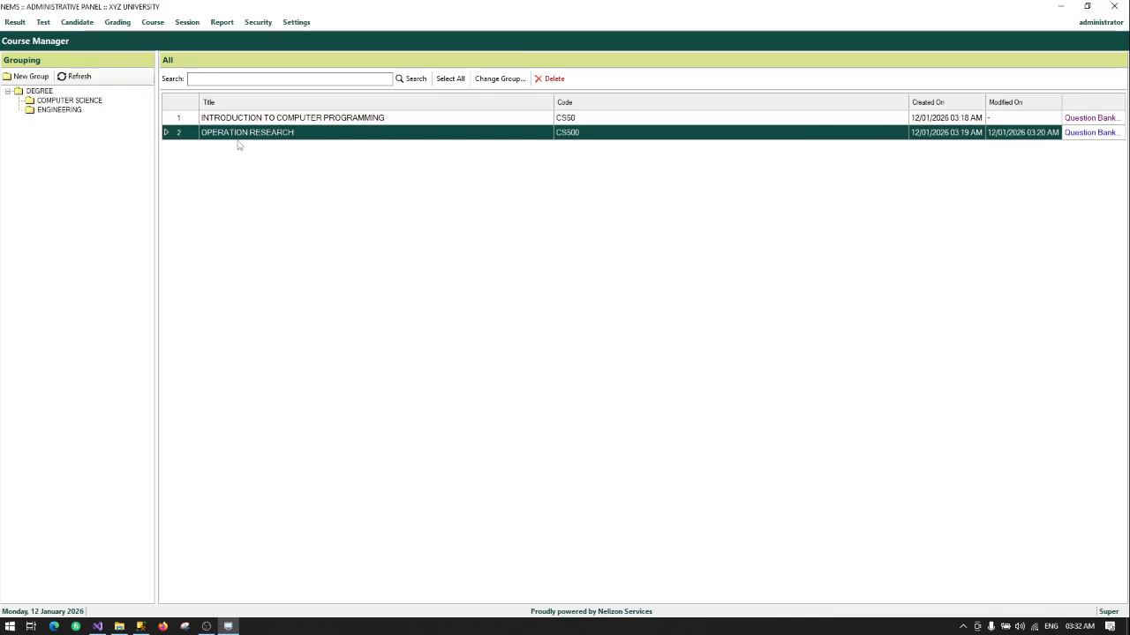
pyautogui.click(1085, 132)
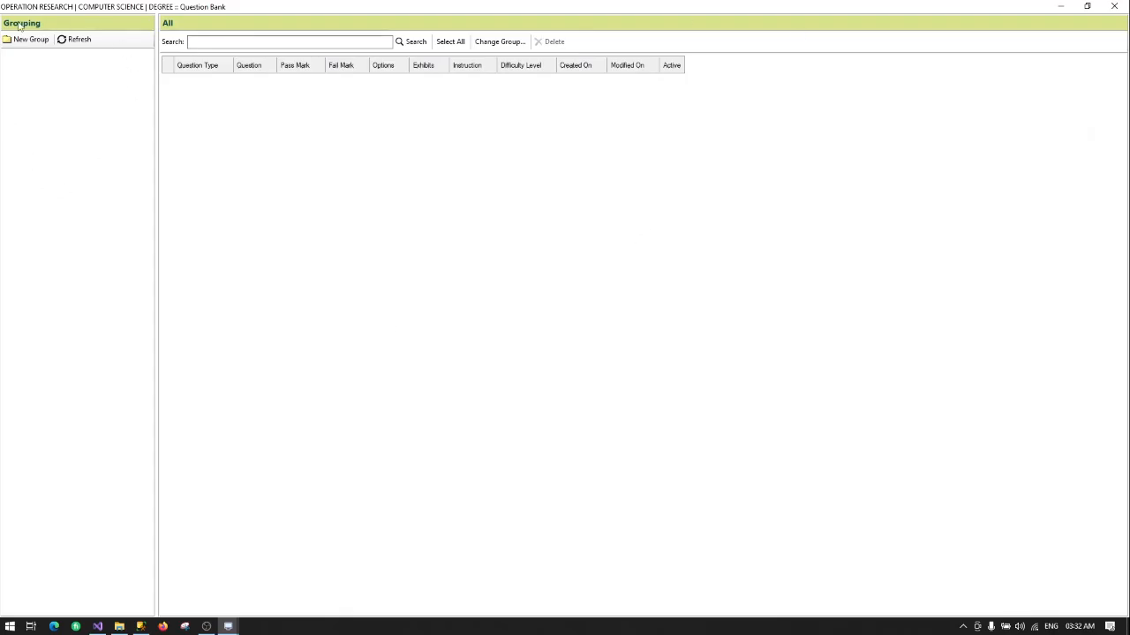
pyautogui.click(1116, 6)
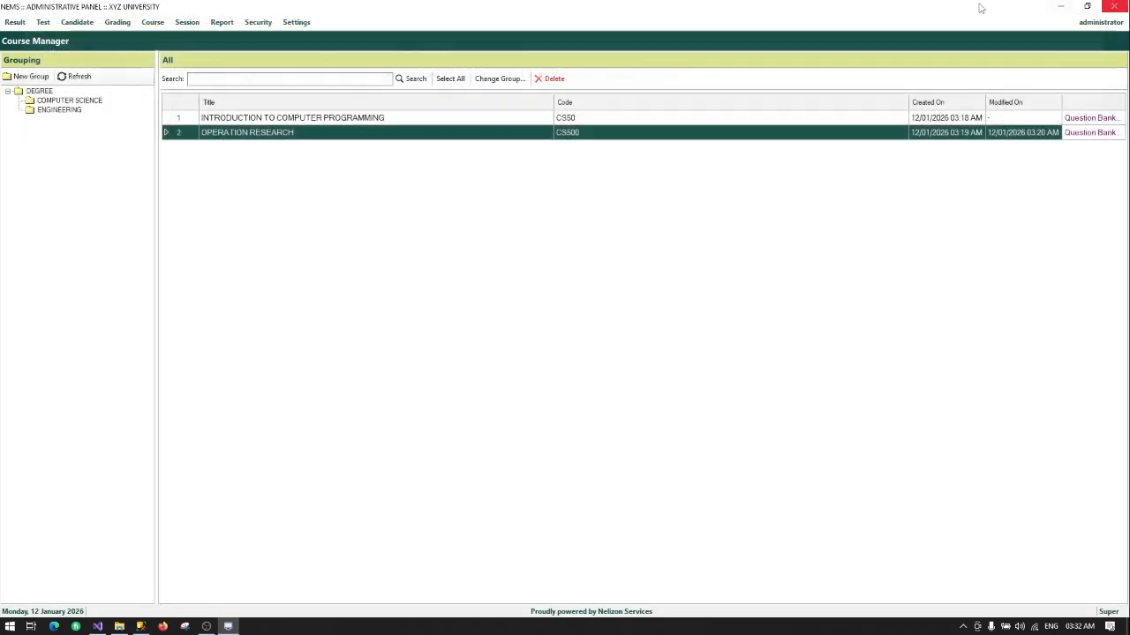
pyautogui.click(332, 120)
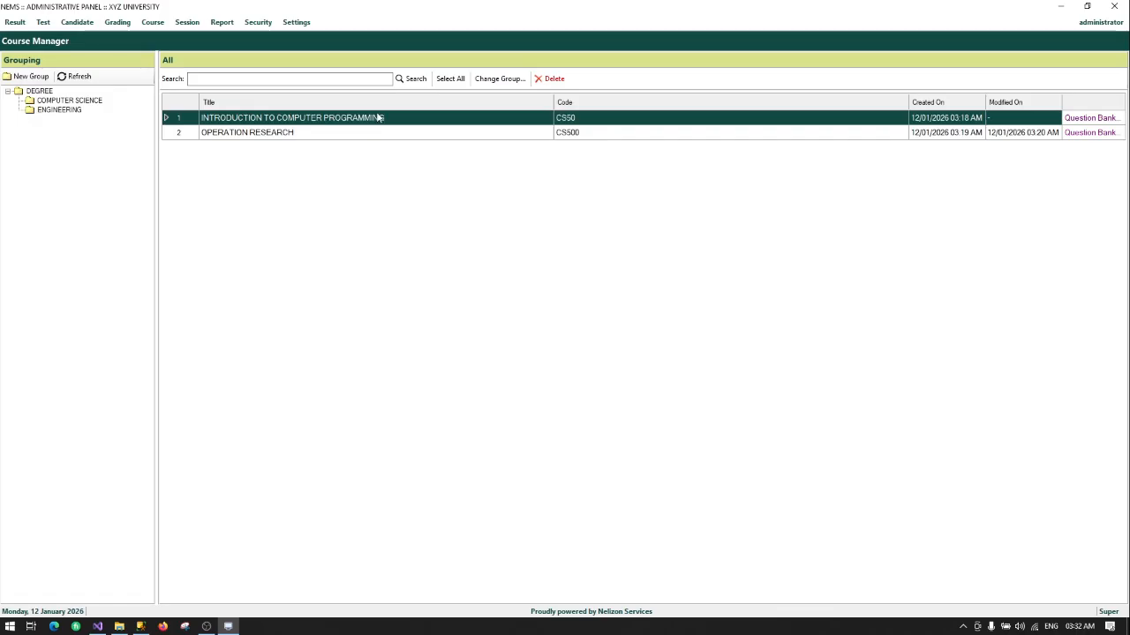
pyautogui.click(1087, 120)
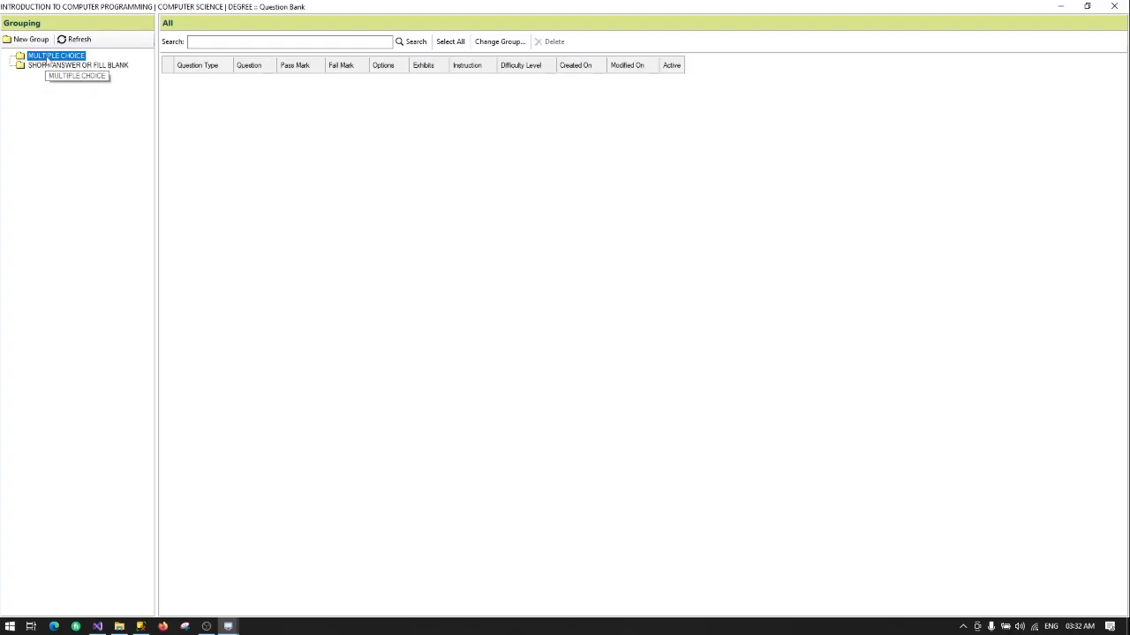
pyautogui.rightClick(48, 58)
pyautogui.click(66, 66)
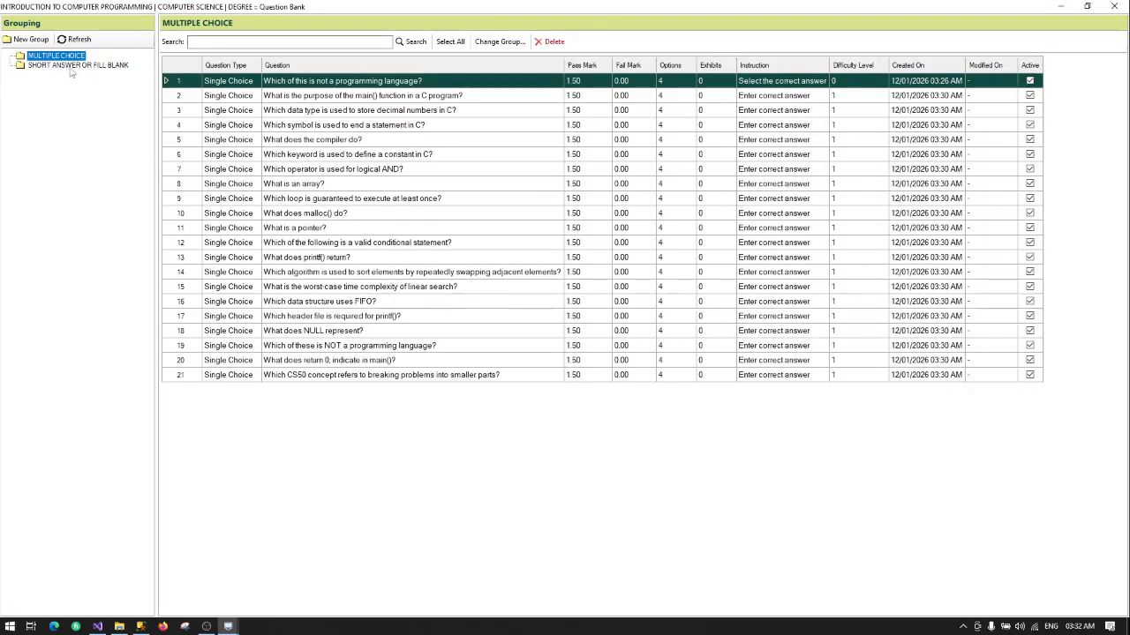
pyautogui.rightClick(63, 66)
pyautogui.click(90, 72)
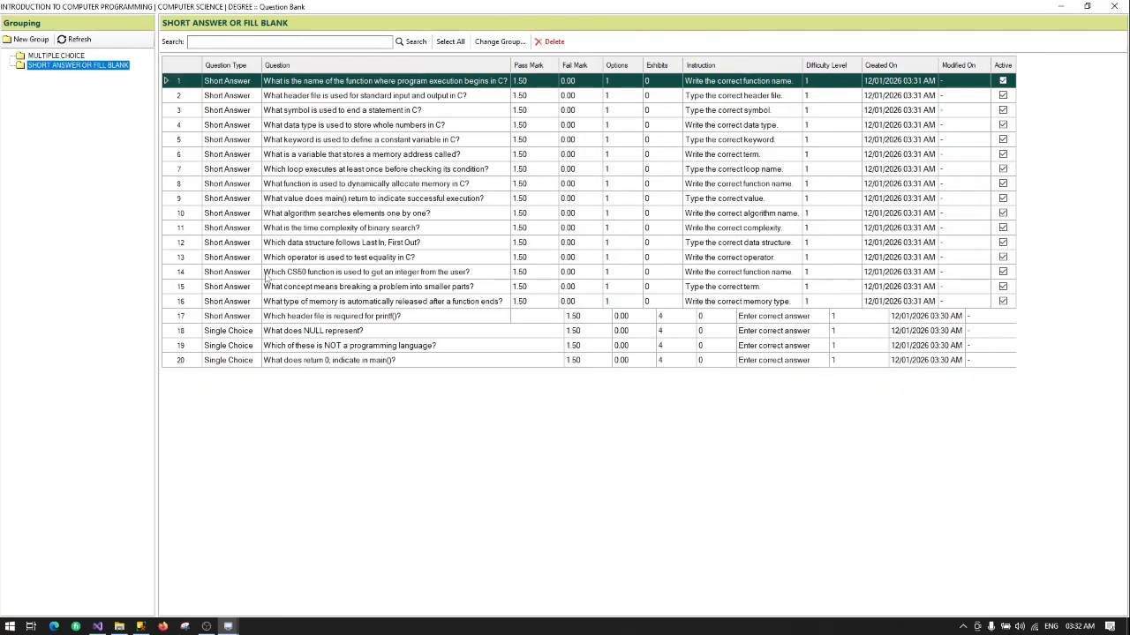
pyautogui.click(1114, 7)
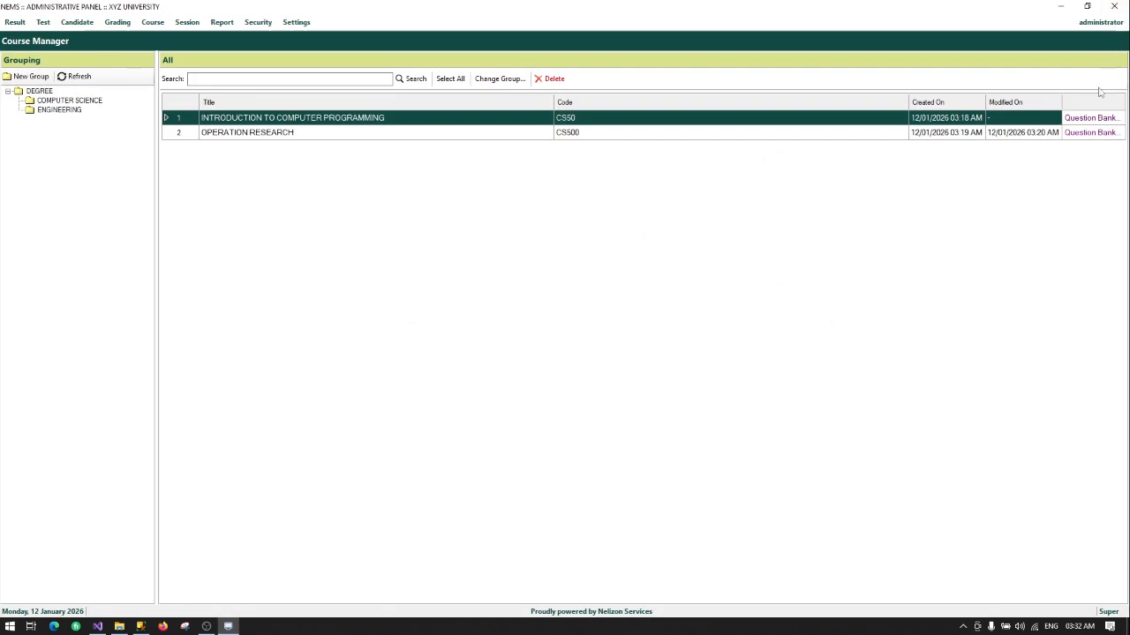
pyautogui.click(1084, 134)
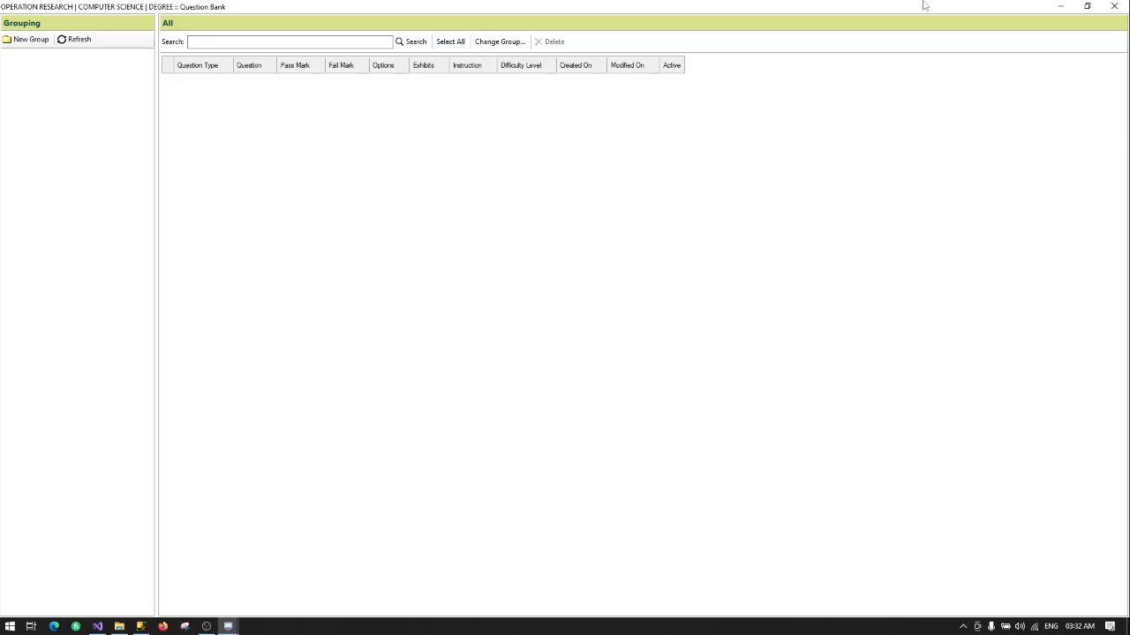
pyautogui.click(1114, 6)
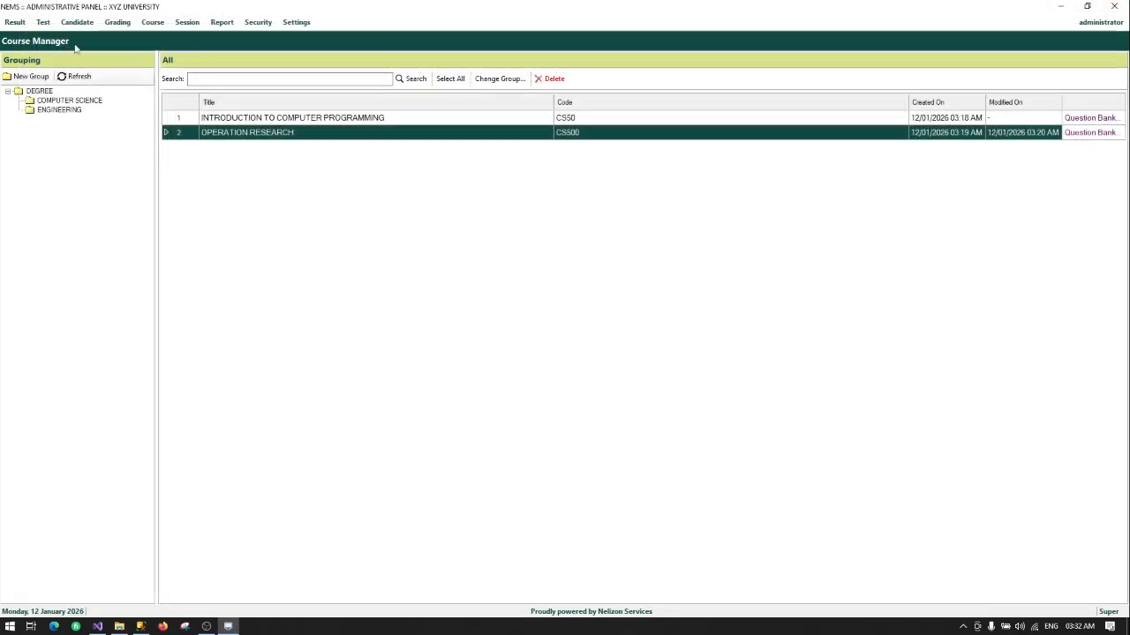
# Step: Open Grading > Score Grading, create a new group named DEGREE GRADING, and select it
pyautogui.click(132, 24)
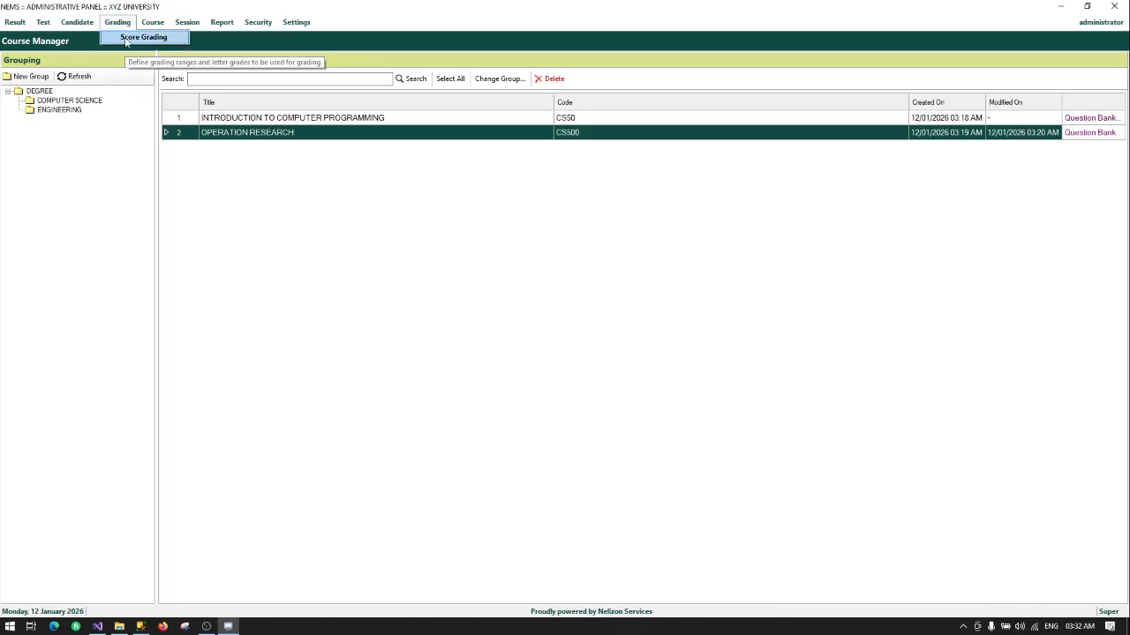
pyautogui.click(126, 40)
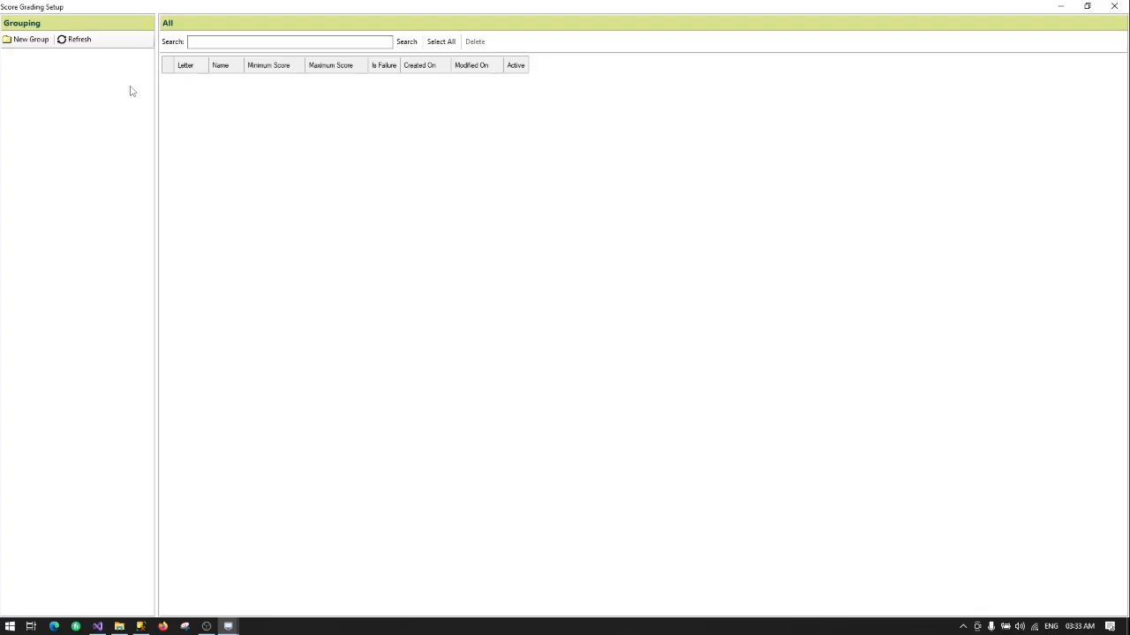
pyautogui.click(31, 40)
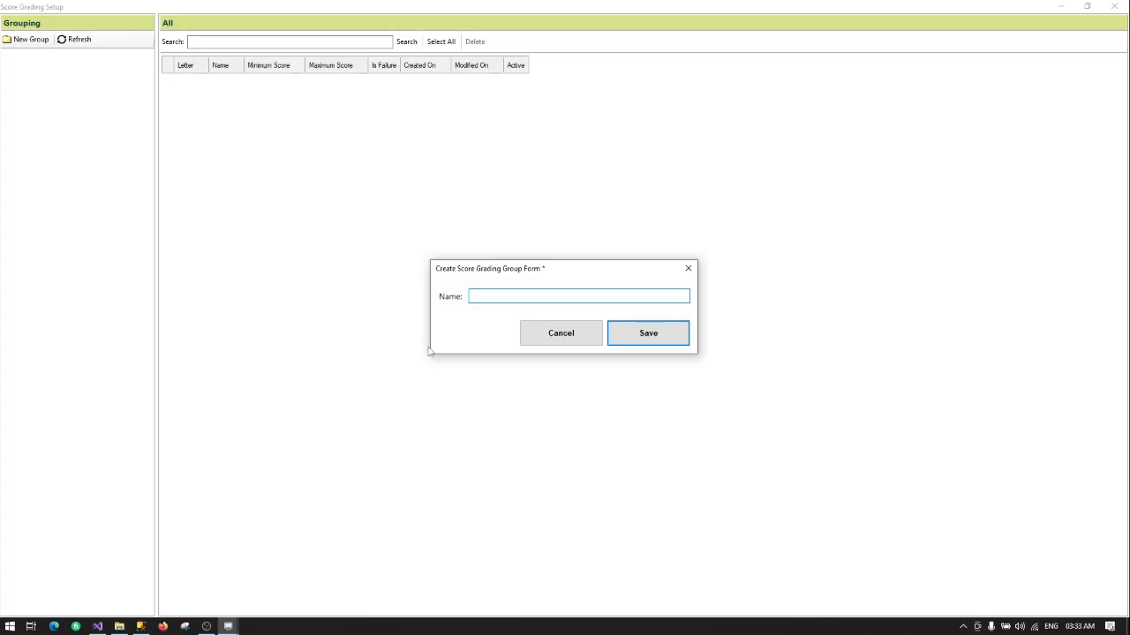
pyautogui.write('DEGREE GRADING')
pyautogui.press('Return')
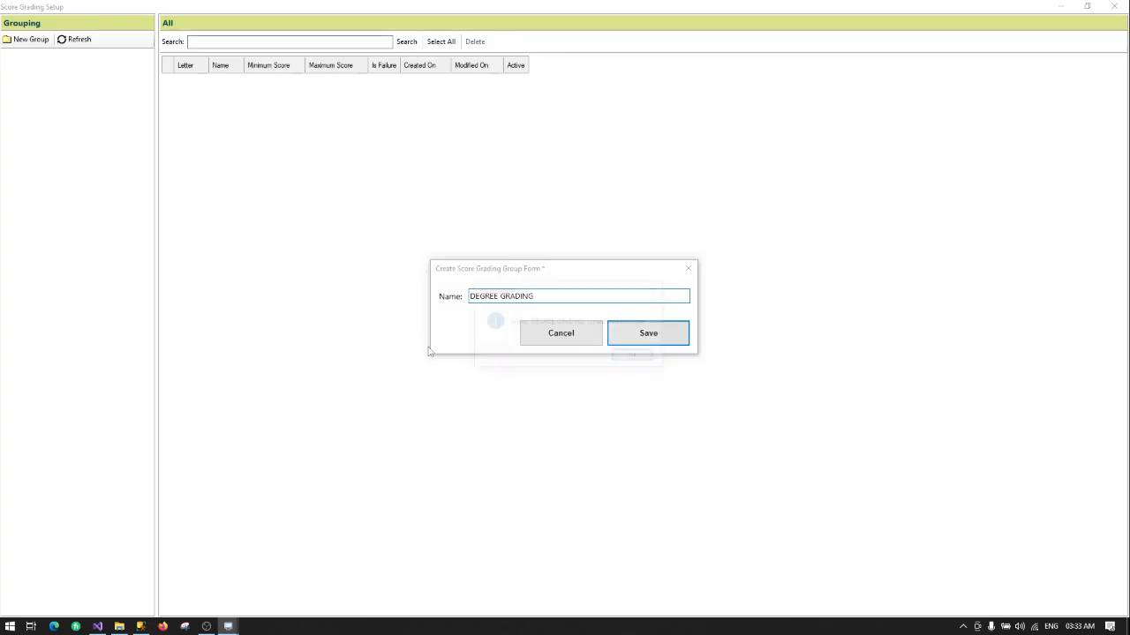
pyautogui.press('Return')
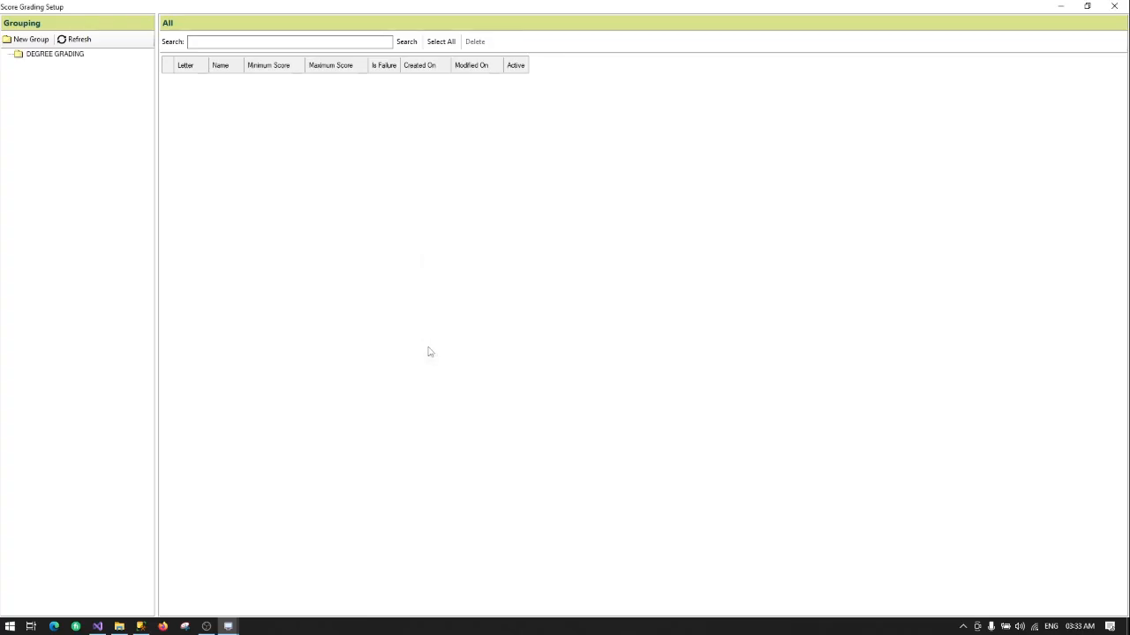
pyautogui.click(56, 56)
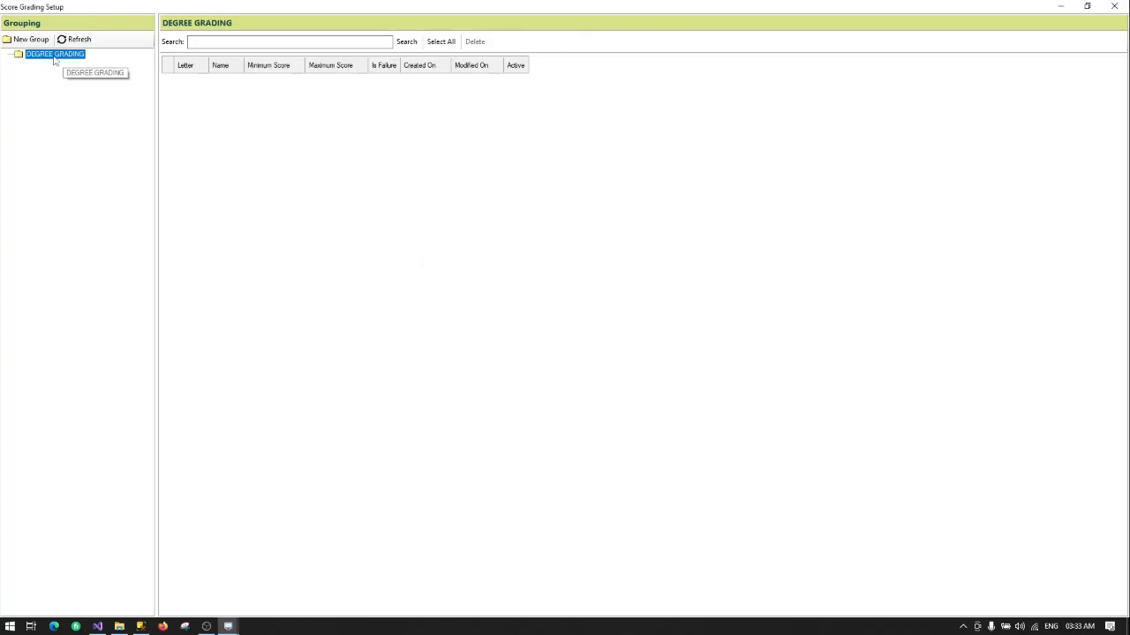
# Step: Start a new score grading in DEGREE GRADING as grade A named EXCELLENT
pyautogui.rightClick(54, 60)
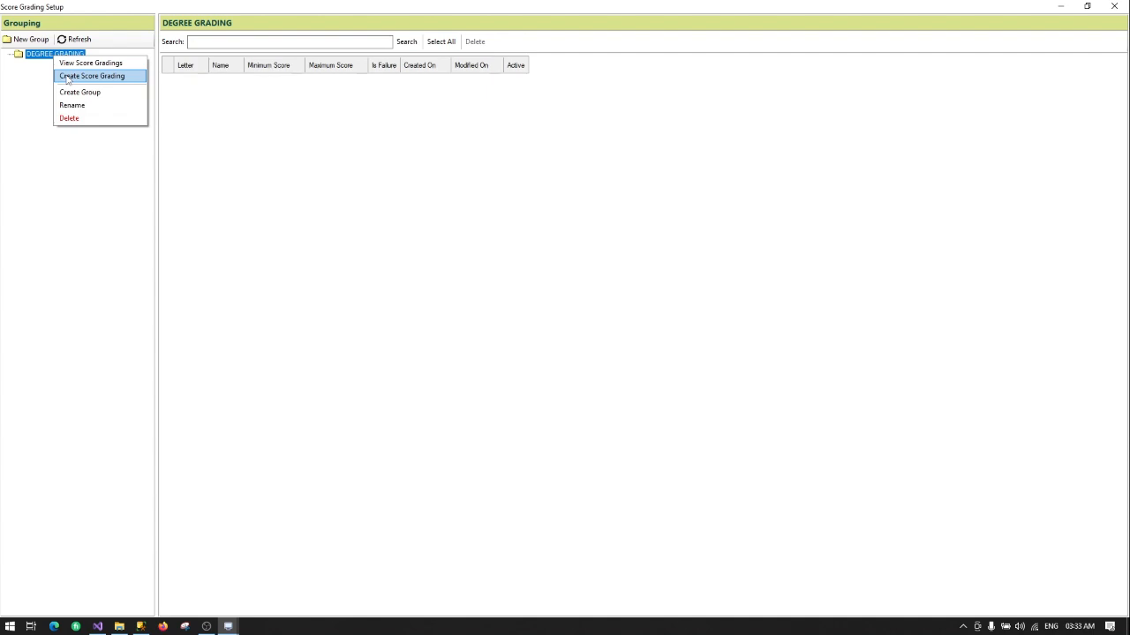
pyautogui.click(67, 77)
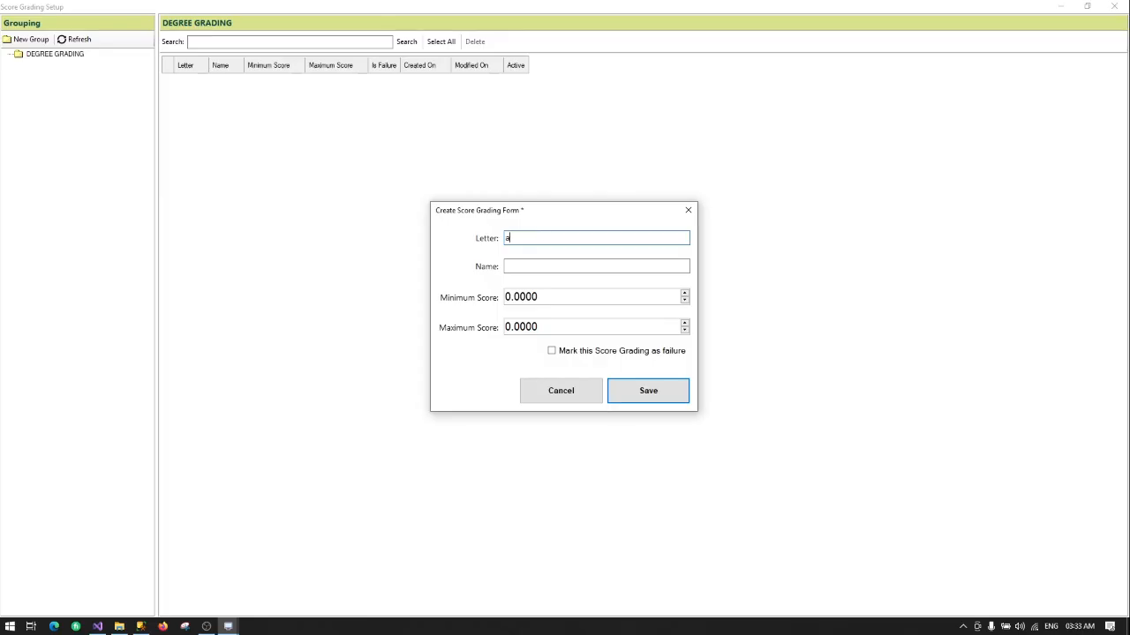
pyautogui.press('BackSpace')
pyautogui.click(512, 267)
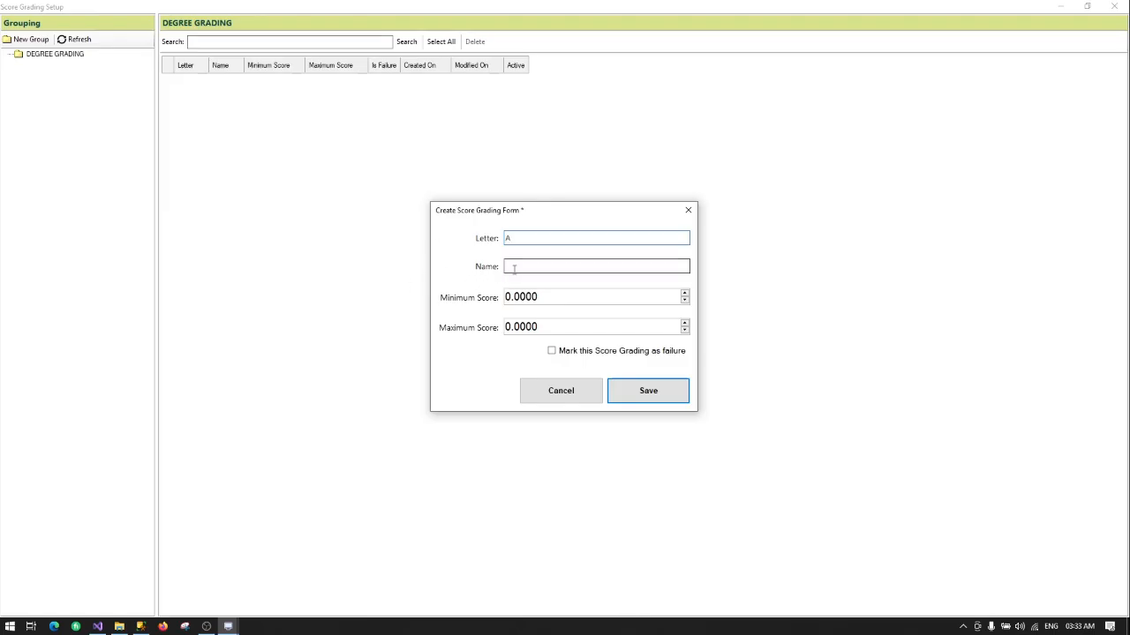
pyautogui.write('EXC')
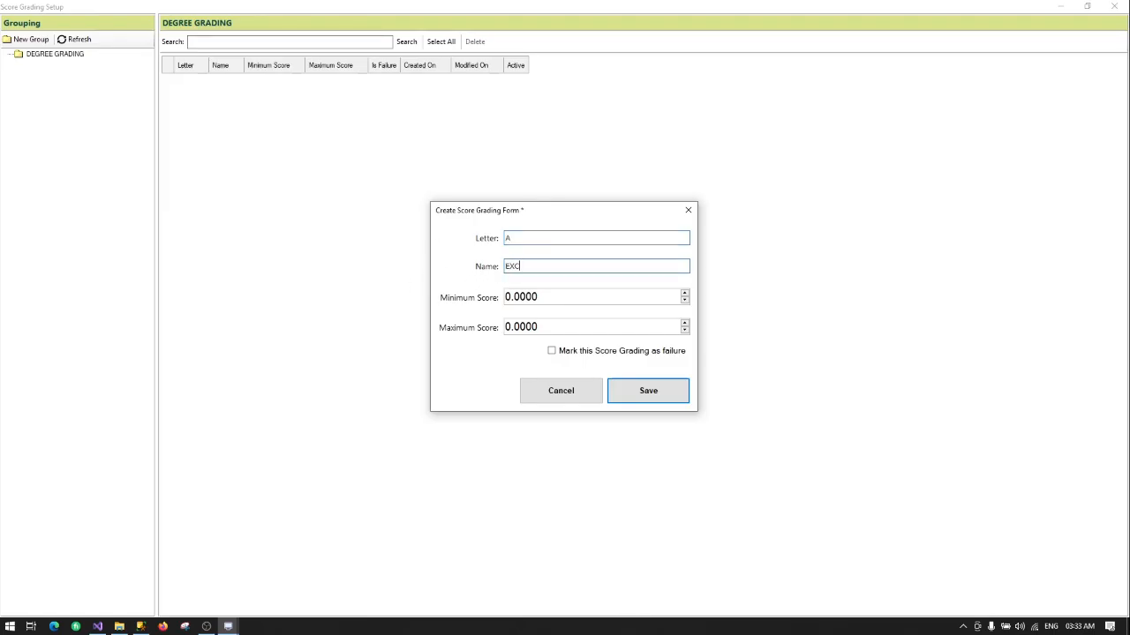
pyautogui.write('ELLENT')
pyautogui.press('Tab')
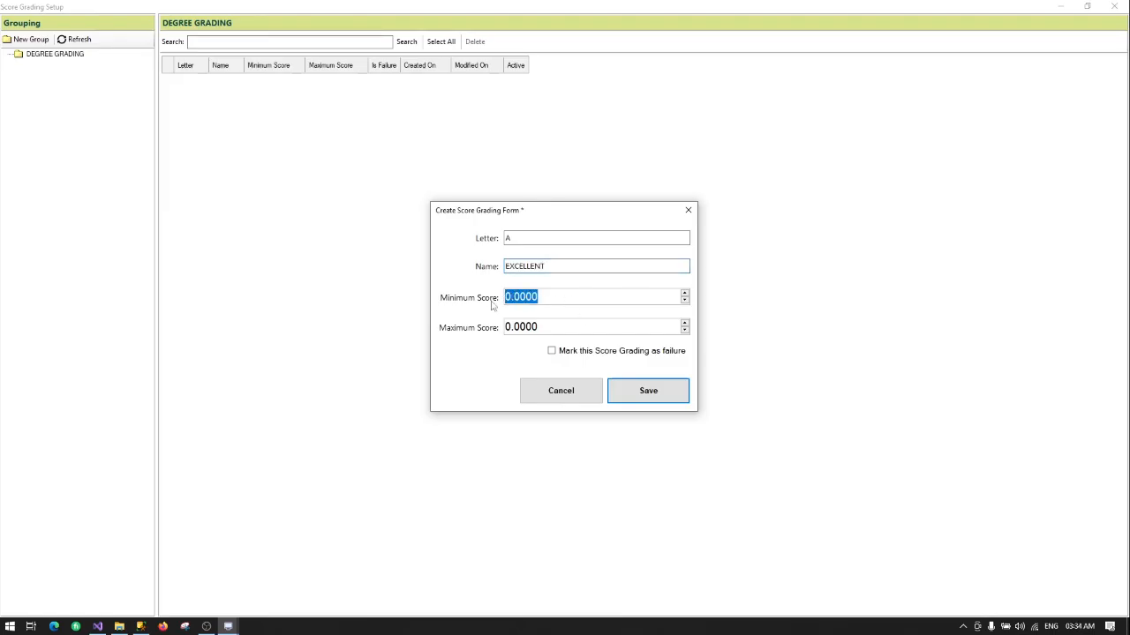
# Step: Set the A EXCELLENT score range to 70–100 and save the grade
pyautogui.write('50')
pyautogui.press('Tab')
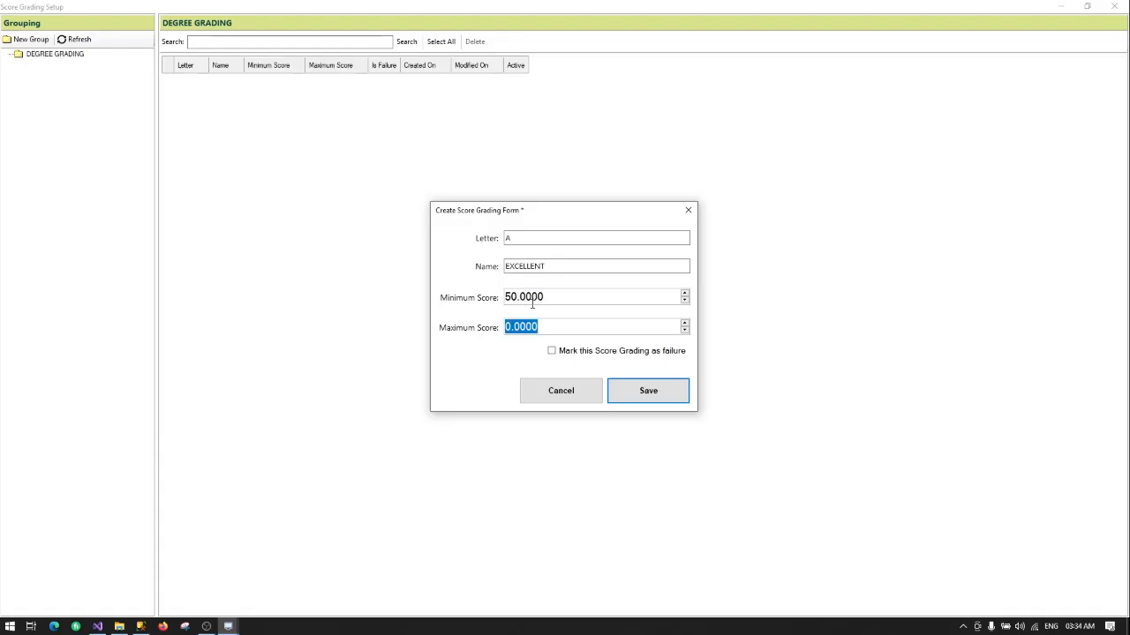
pyautogui.click(554, 298)
pyautogui.hotkey('shift', 'Home')
pyautogui.write('70')
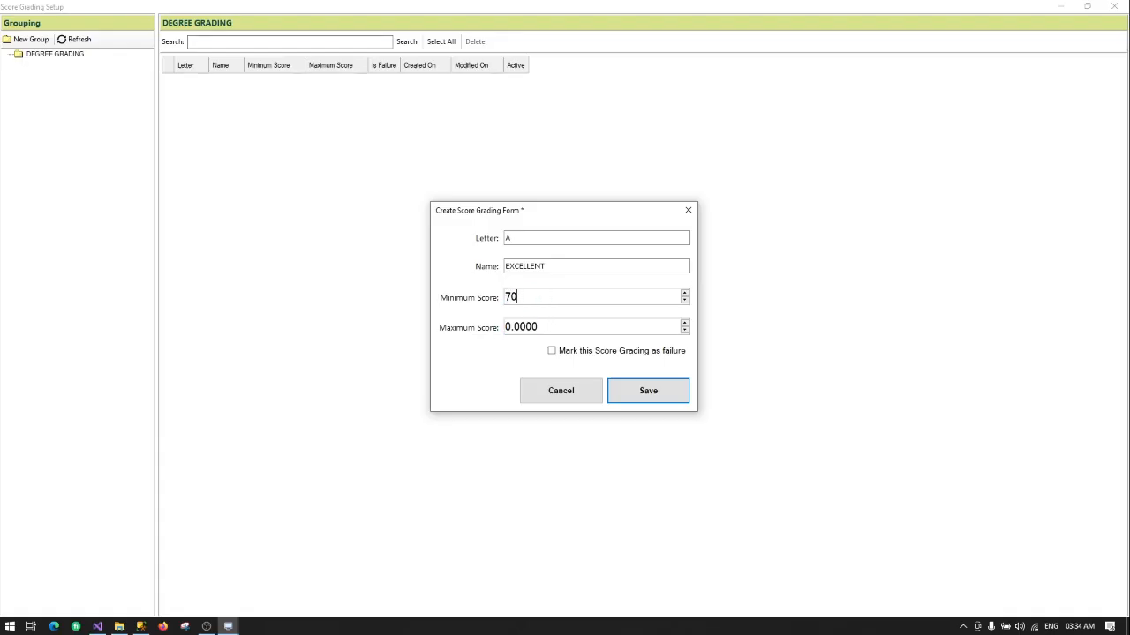
pyautogui.press('Tab')
pyautogui.press('BackSpace')
pyautogui.write('100')
pyautogui.click(654, 395)
pyautogui.click(613, 358)
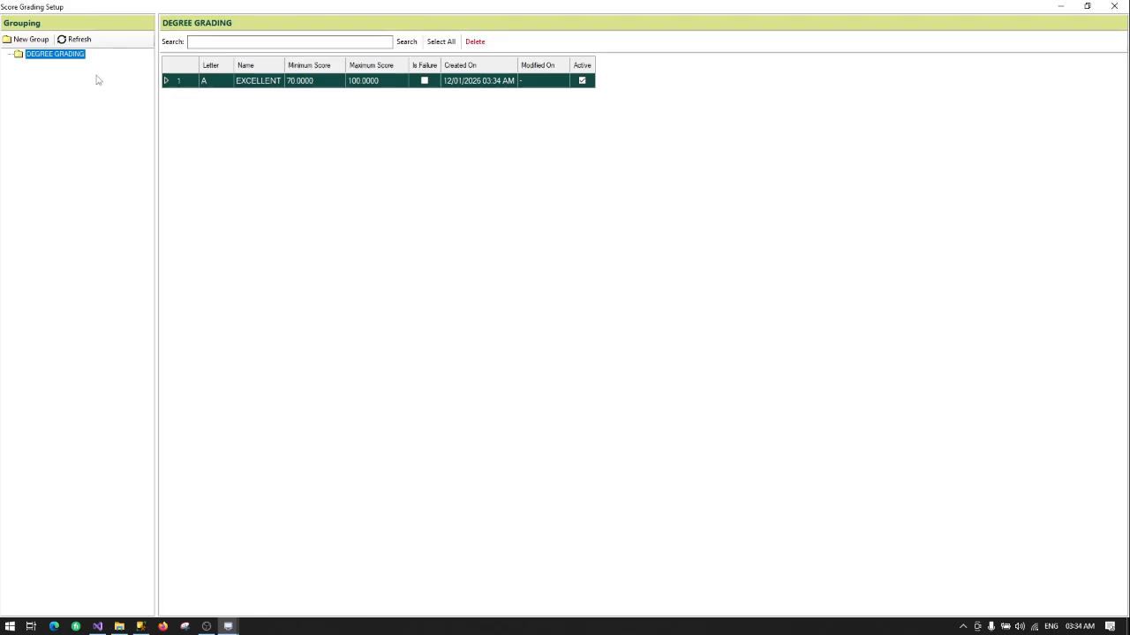
# Step: Create grade B named FAIR with minimum 50 and maximum 69.9999, and save it
pyautogui.rightClick(62, 56)
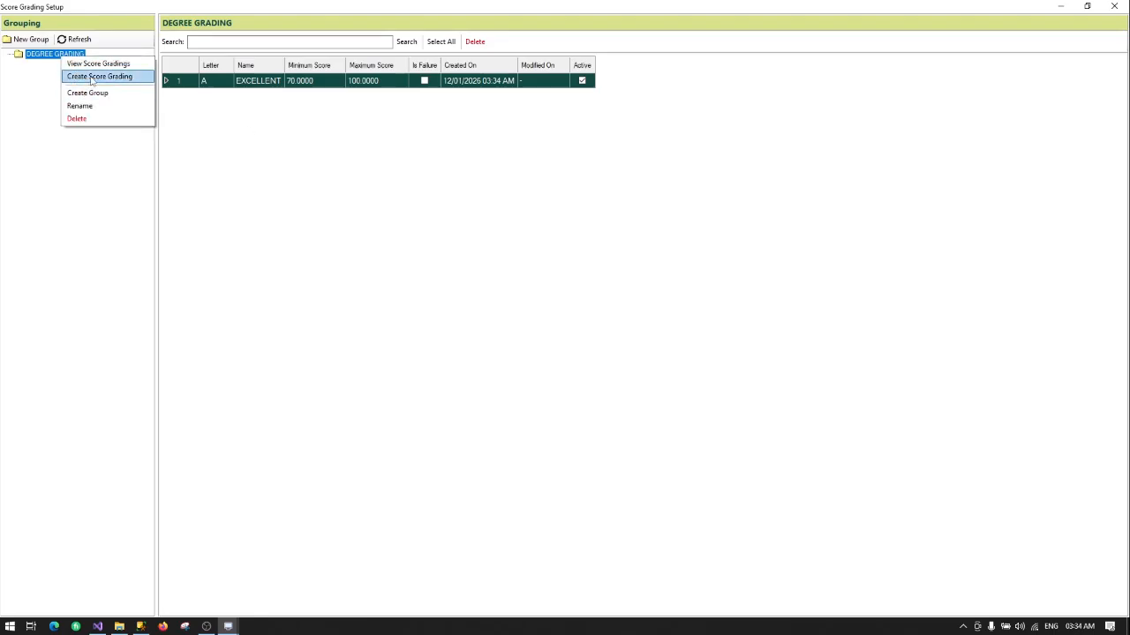
pyautogui.click(91, 78)
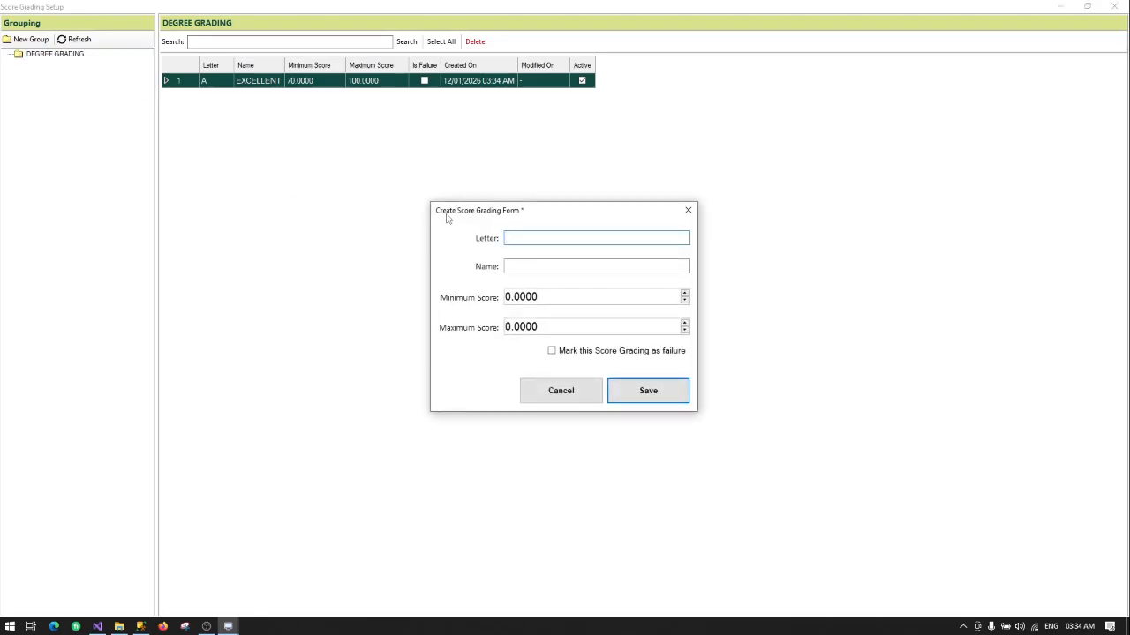
pyautogui.write('b')
pyautogui.write('B')
pyautogui.write('FAIR')
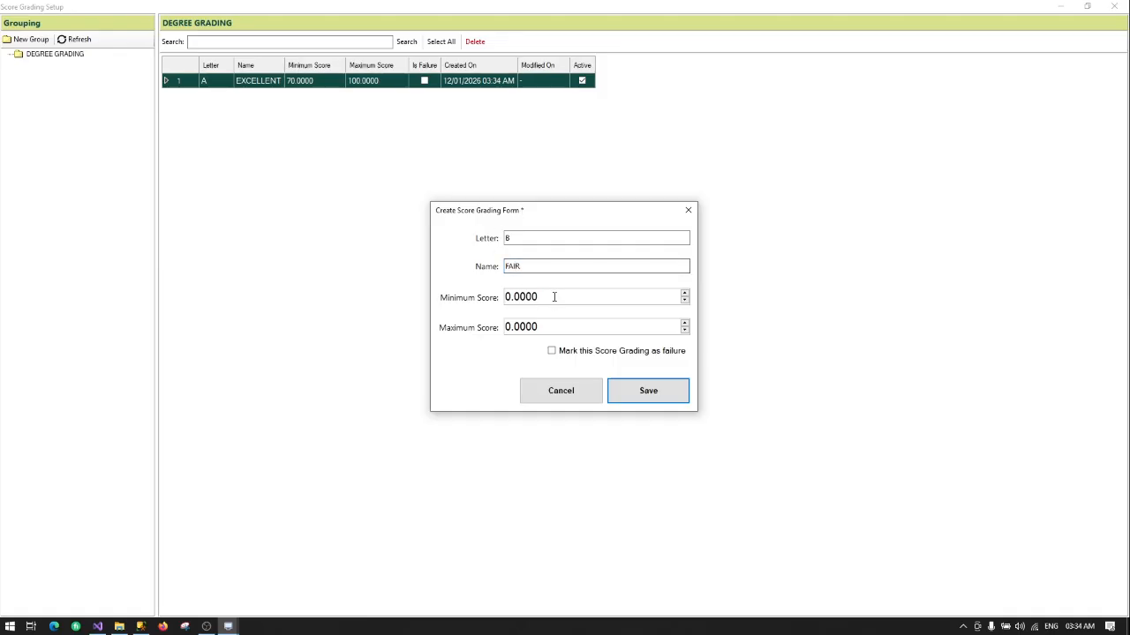
pyautogui.moveTo(540, 297); pyautogui.dragTo(505, 297)
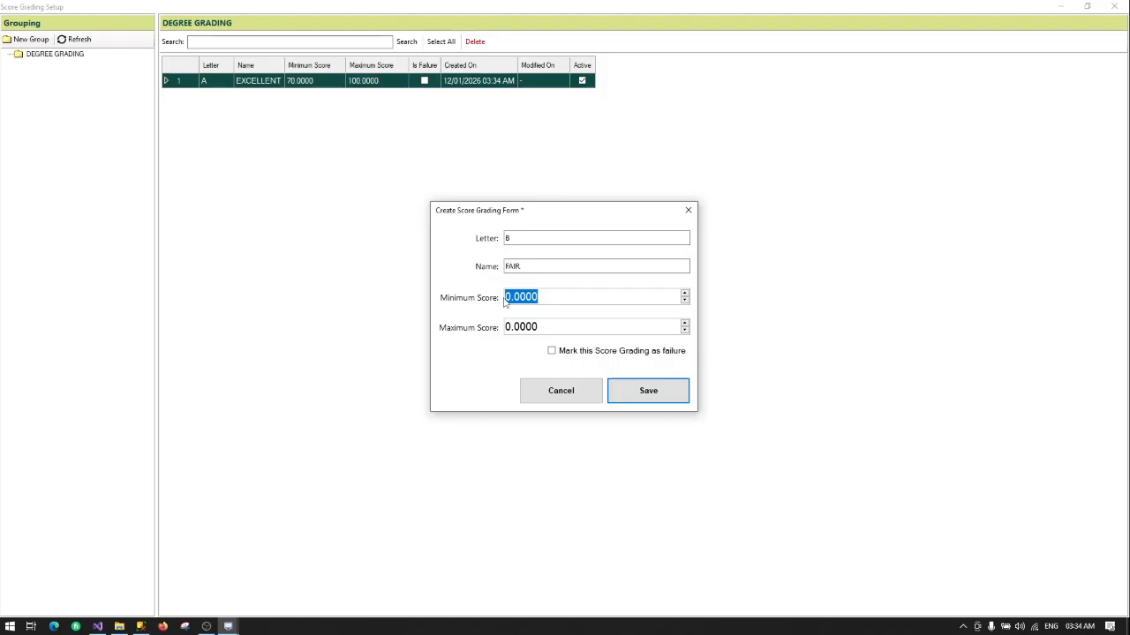
pyautogui.write('50')
pyautogui.press('Tab')
pyautogui.write('6')
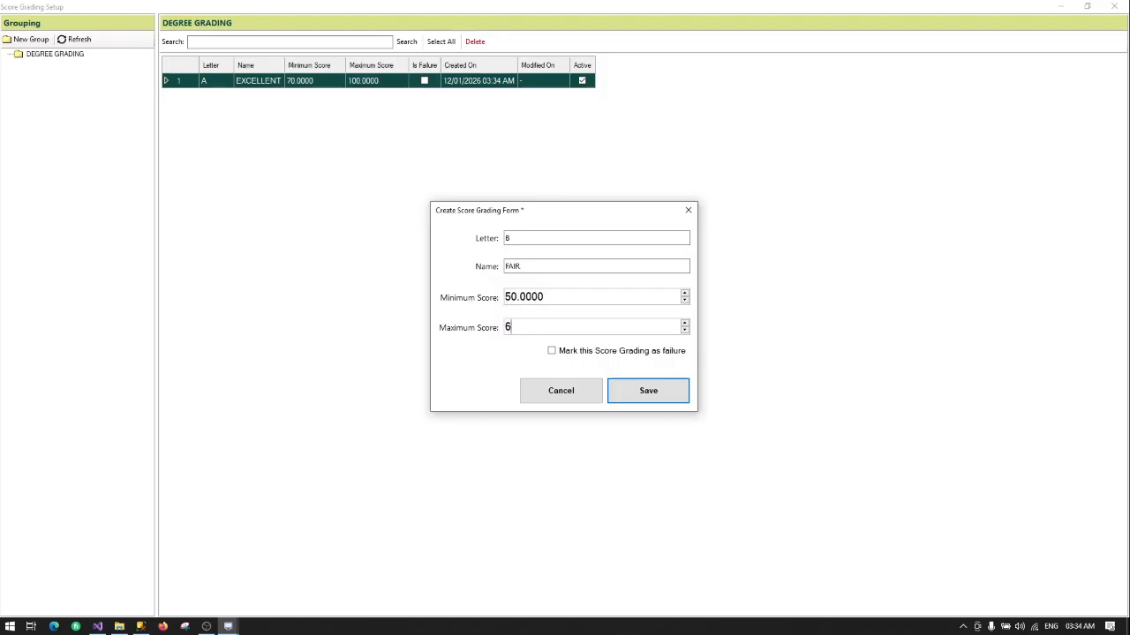
pyautogui.write('9.9999')
pyautogui.click(671, 395)
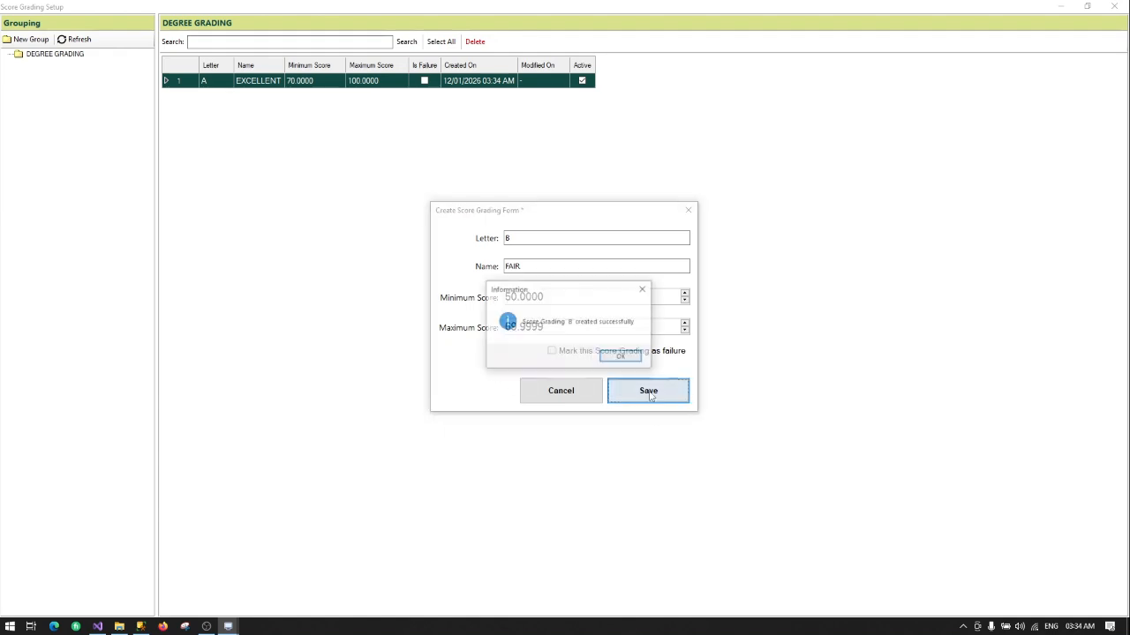
pyautogui.click(620, 357)
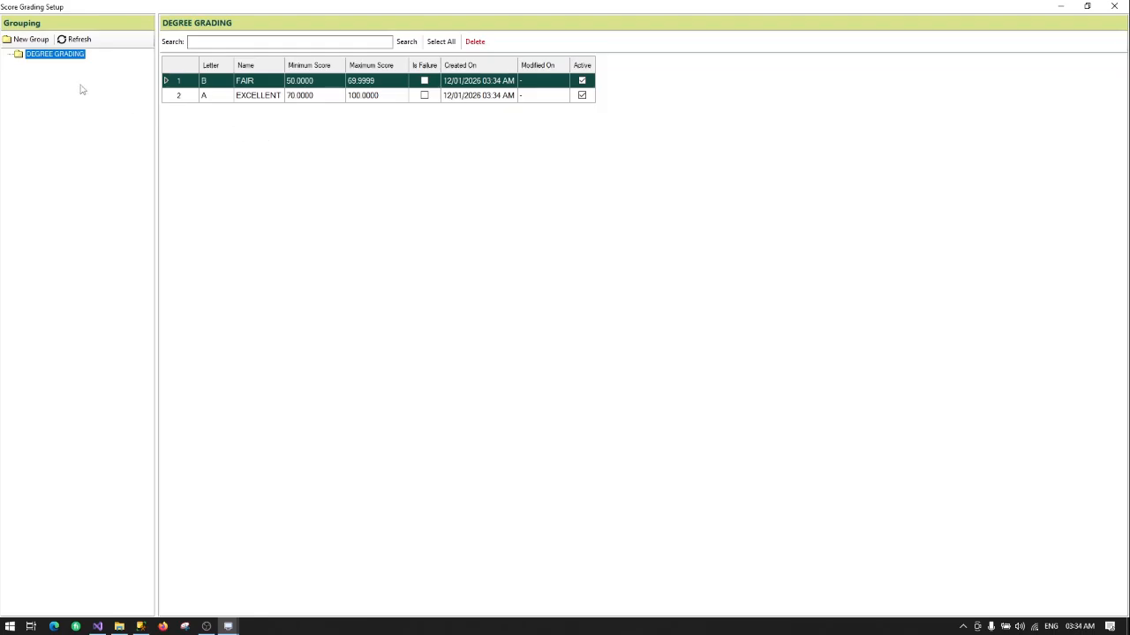
# Step: Create grade FAILURE with maximum score 49.9999, marked as a failure grade, and save it
pyautogui.rightClick(60, 55)
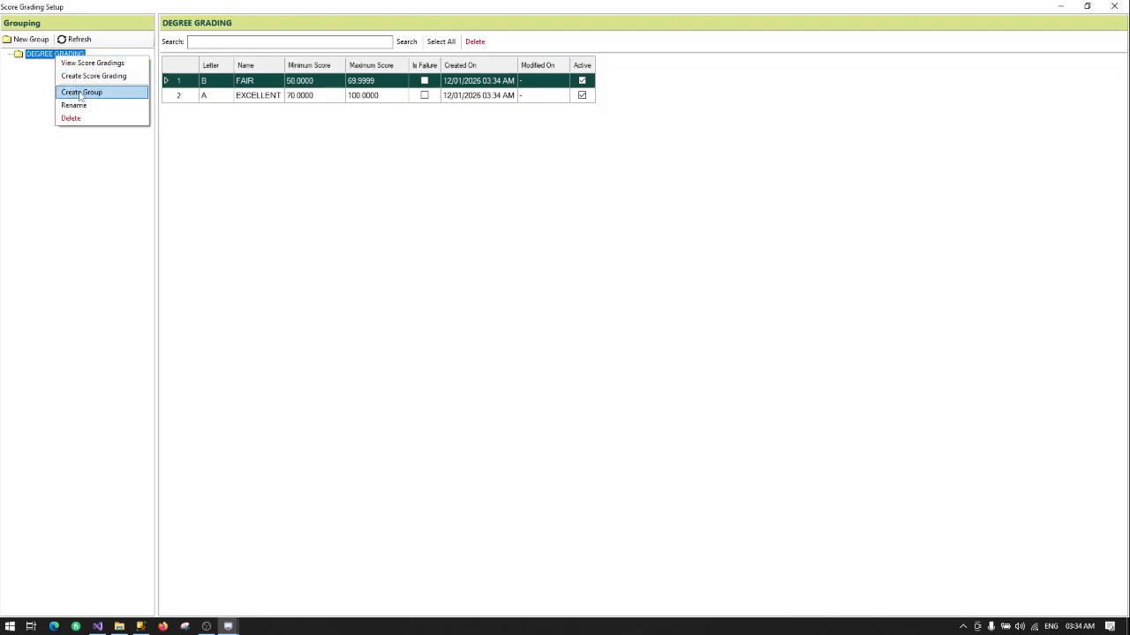
pyautogui.click(93, 76)
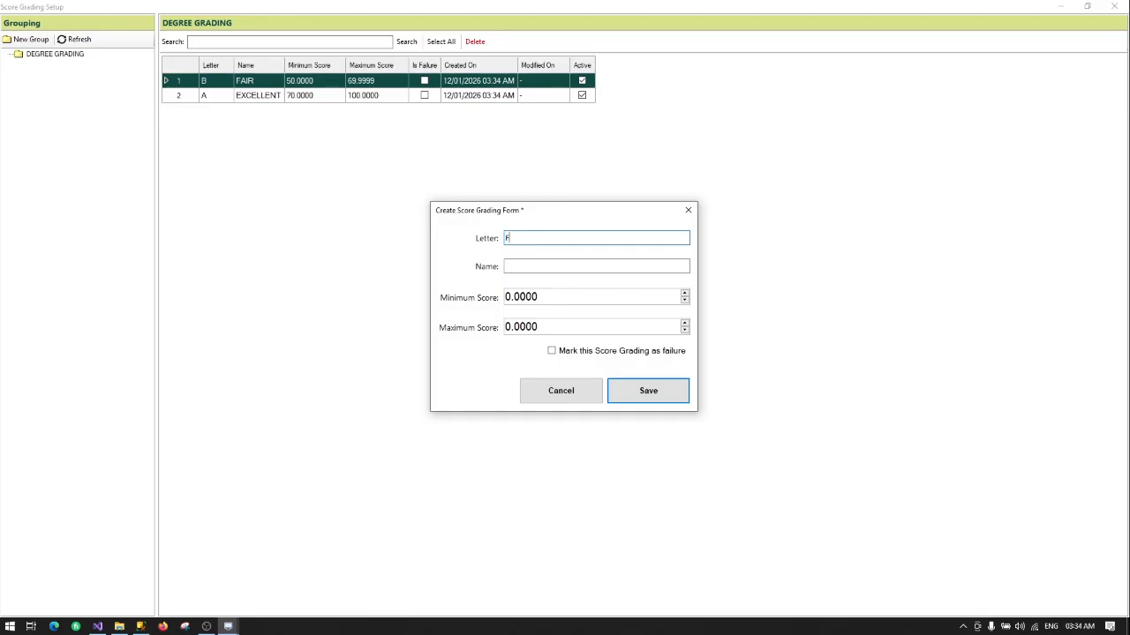
pyautogui.press('Tab')
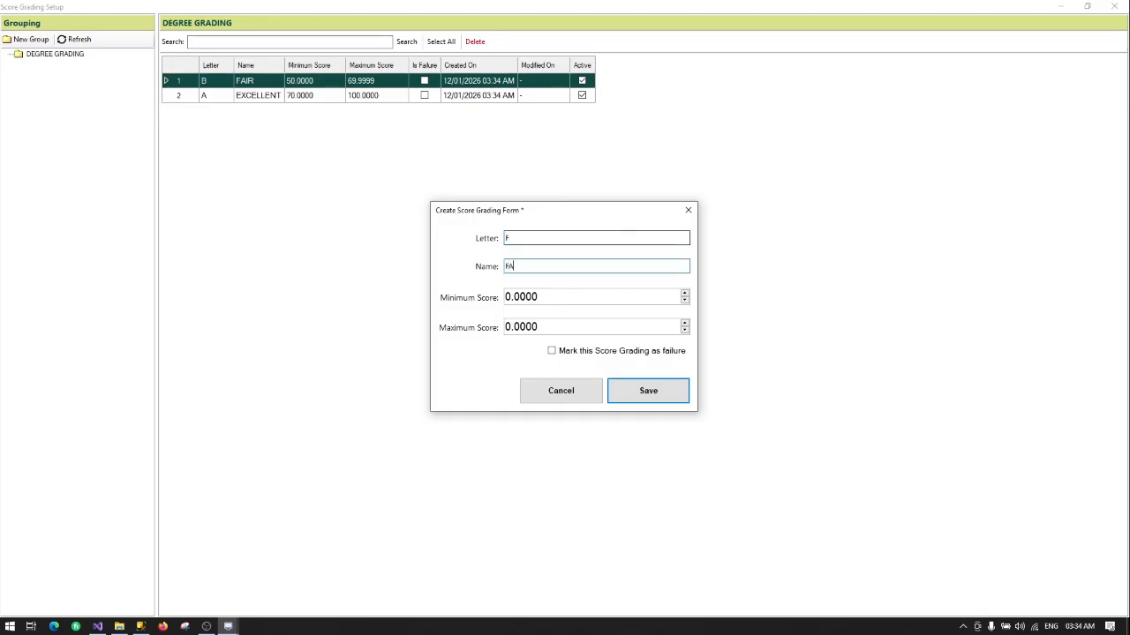
pyautogui.write('FAILURE')
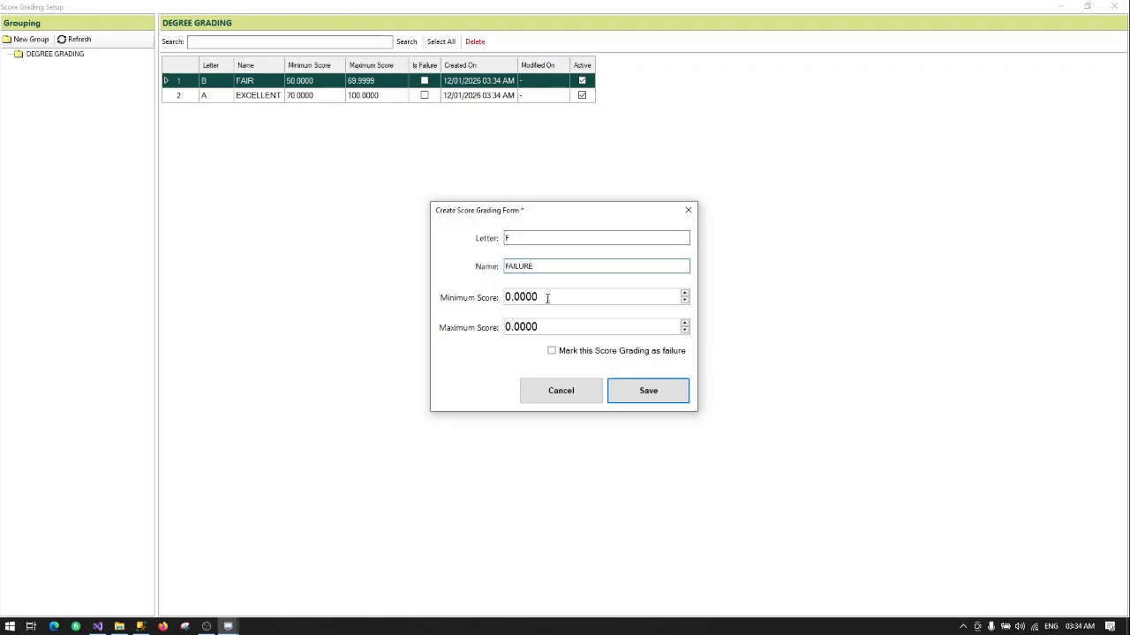
pyautogui.moveTo(545, 327); pyautogui.dragTo(503, 326)
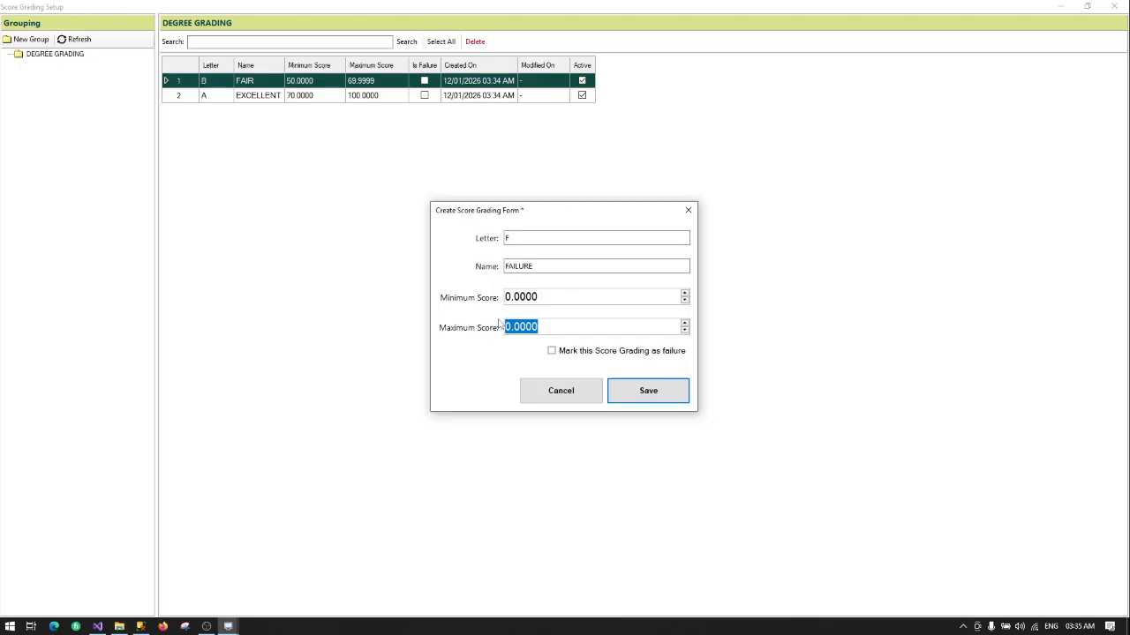
pyautogui.write('49.9999')
pyautogui.click(640, 355)
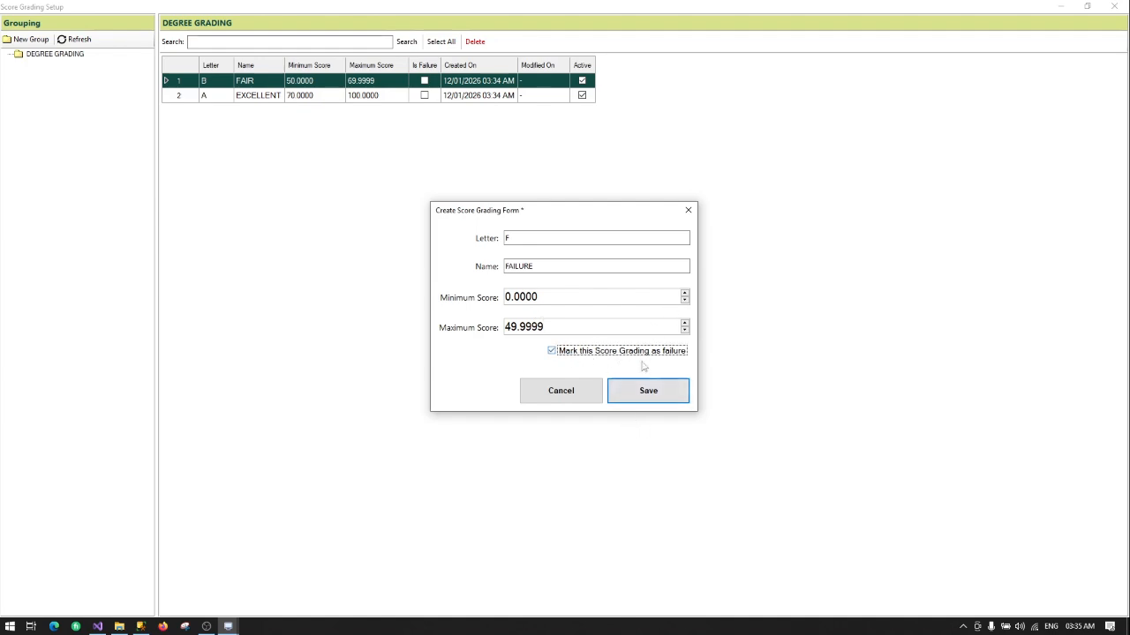
pyautogui.click(647, 390)
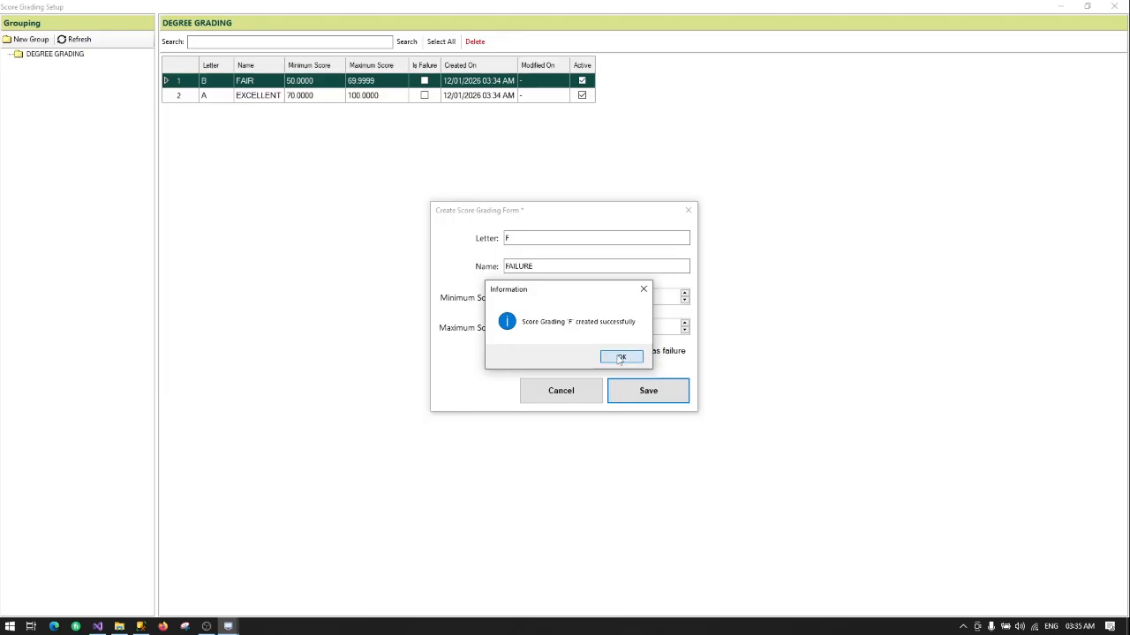
pyautogui.click(617, 357)
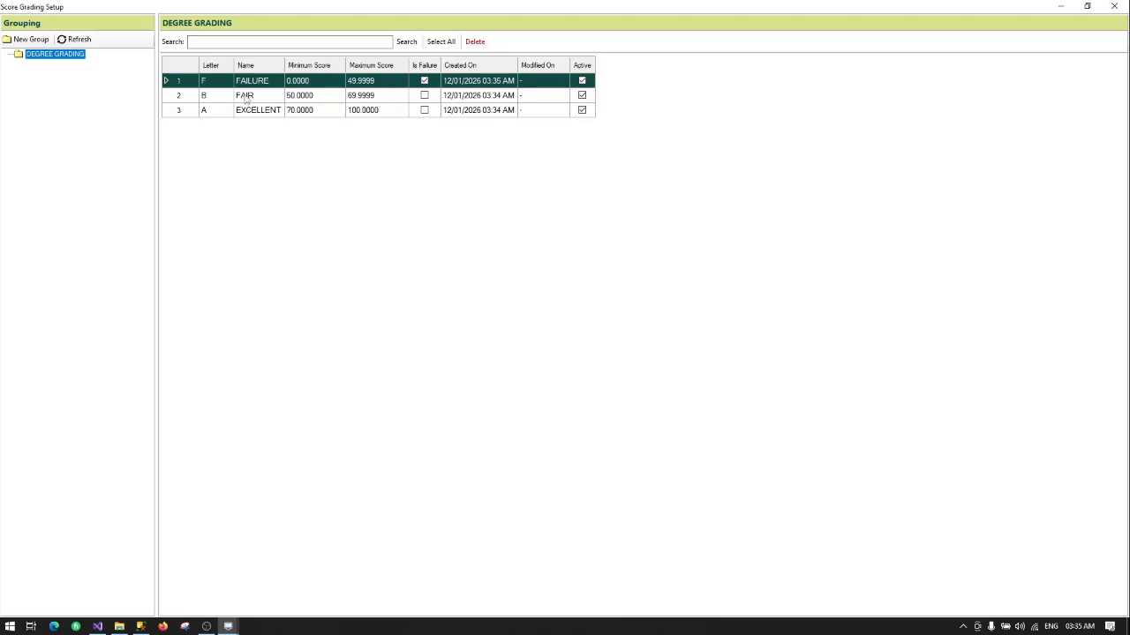
# Step: Review the EXCELLENT and FAIR grades, cancel out of Edit FAIR, and close Score Grading Setup
pyautogui.click(209, 99)
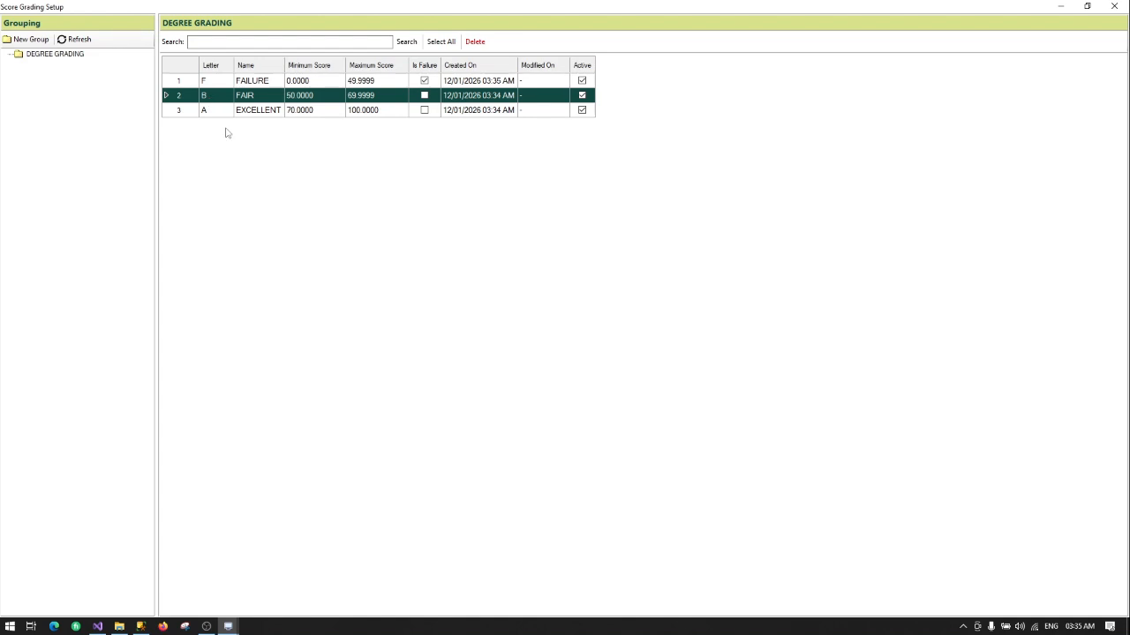
pyautogui.click(215, 109)
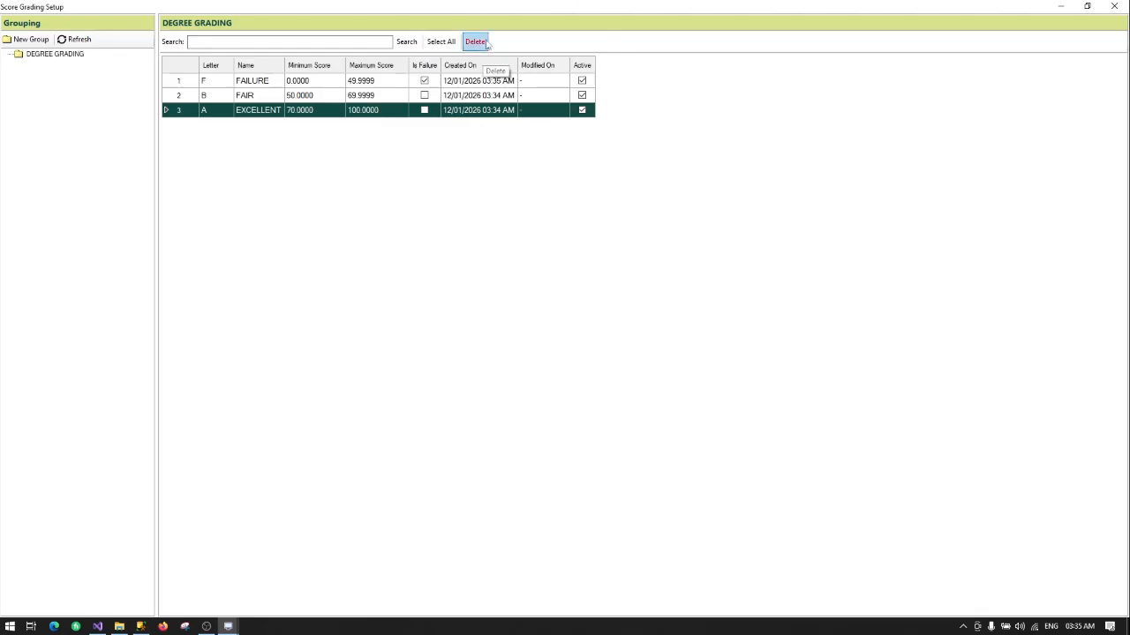
pyautogui.doubleClick(254, 97)
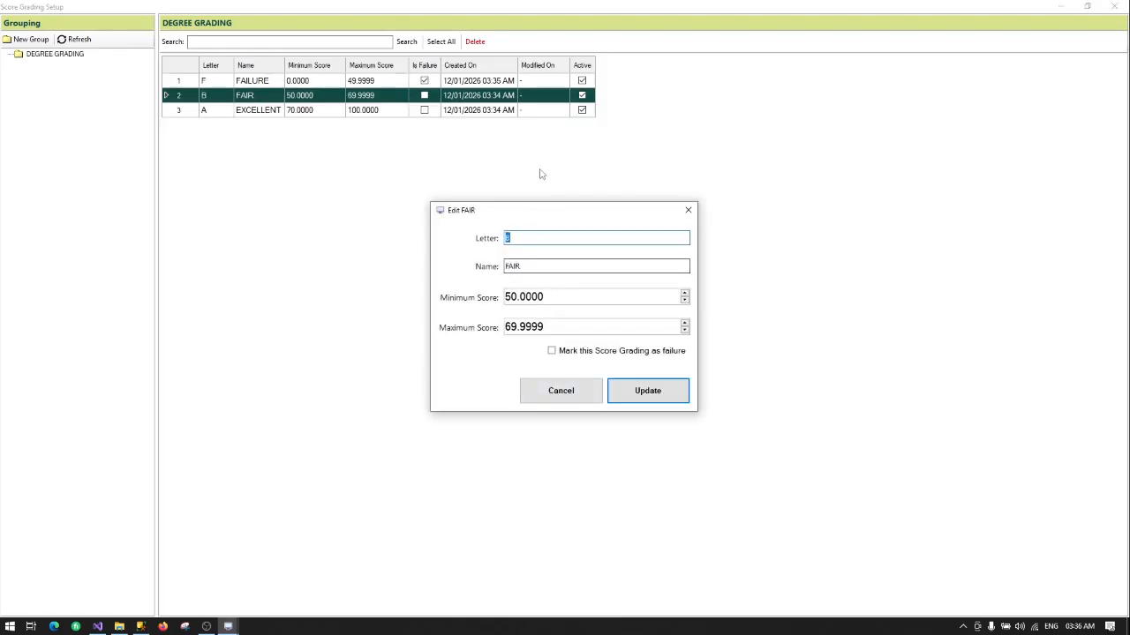
pyautogui.click(570, 397)
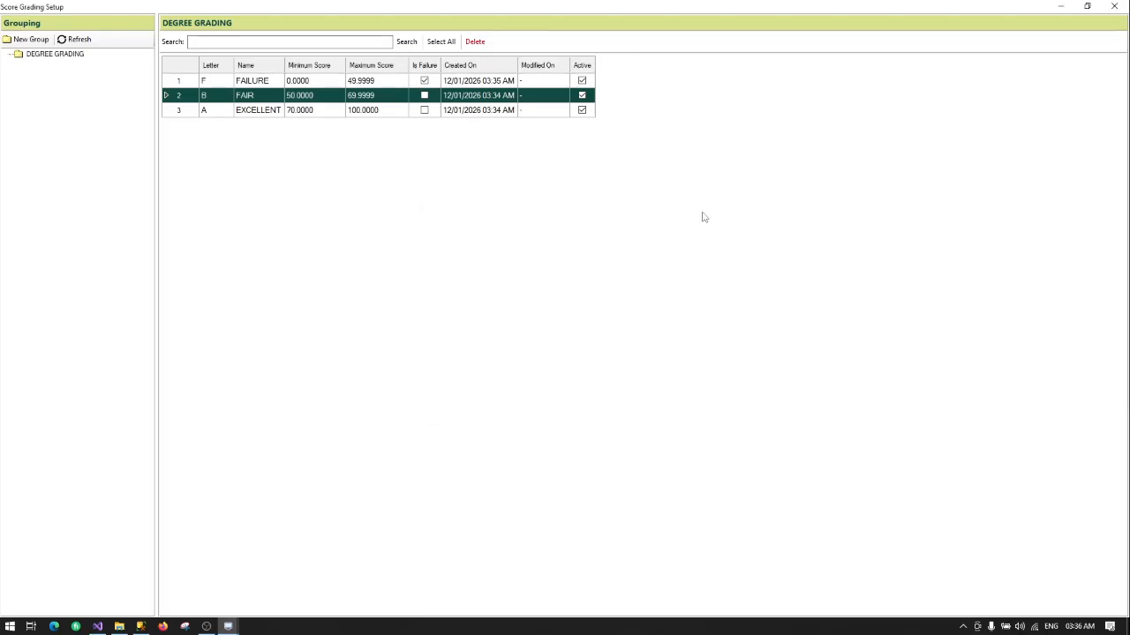
pyautogui.click(1110, 7)
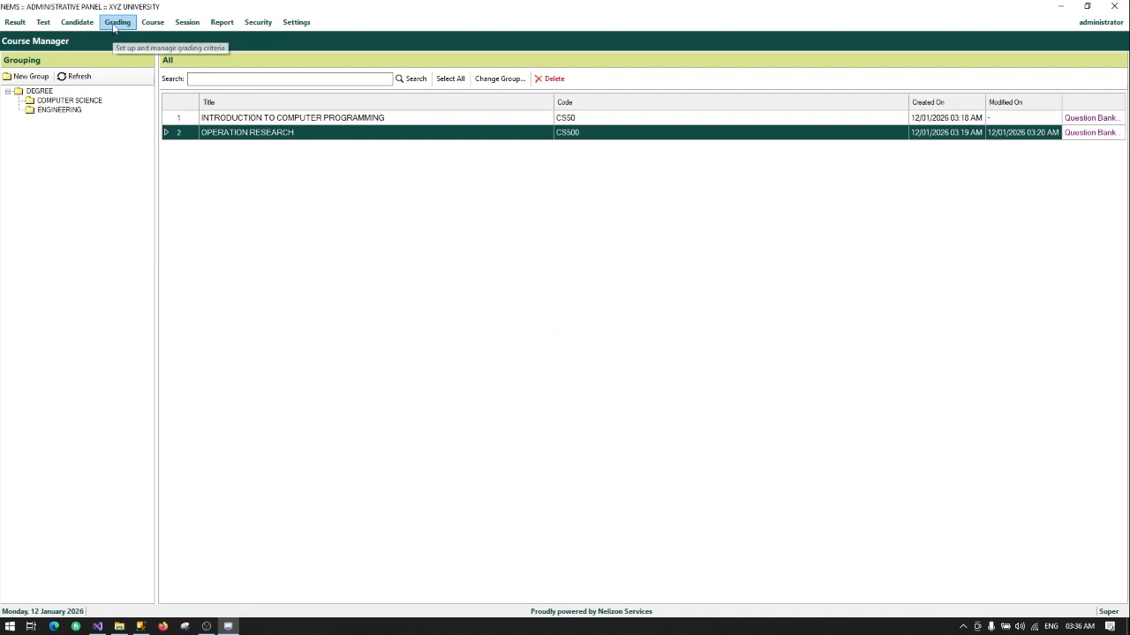
# Step: Open the Candidate Manager from the Candidate menu
pyautogui.click(115, 28)
pyautogui.click(138, 6)
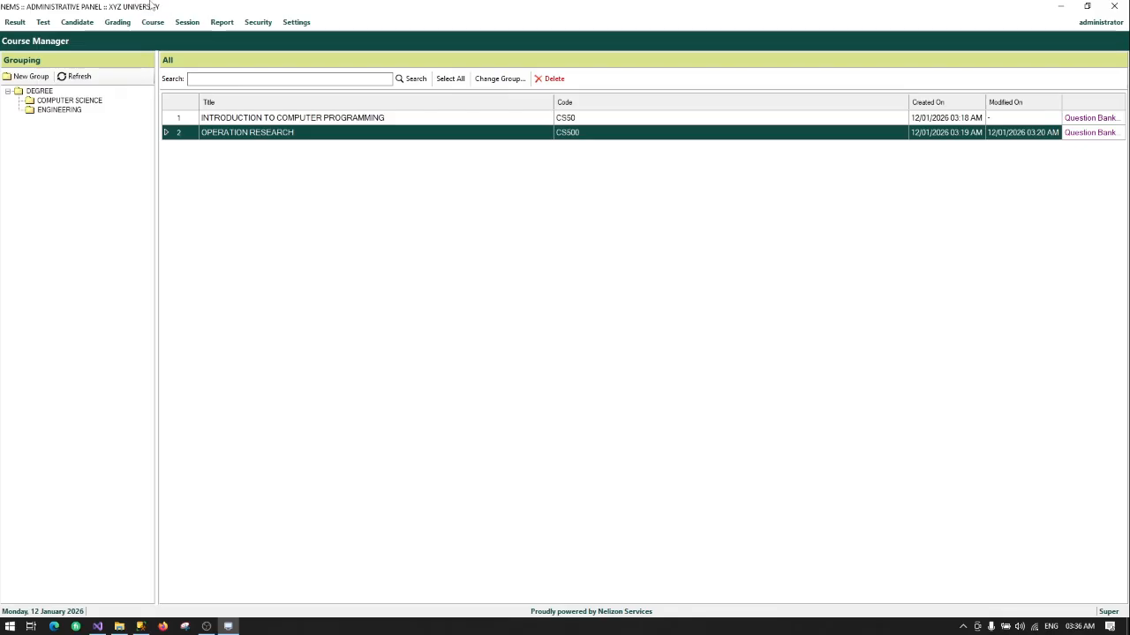
pyautogui.click(77, 23)
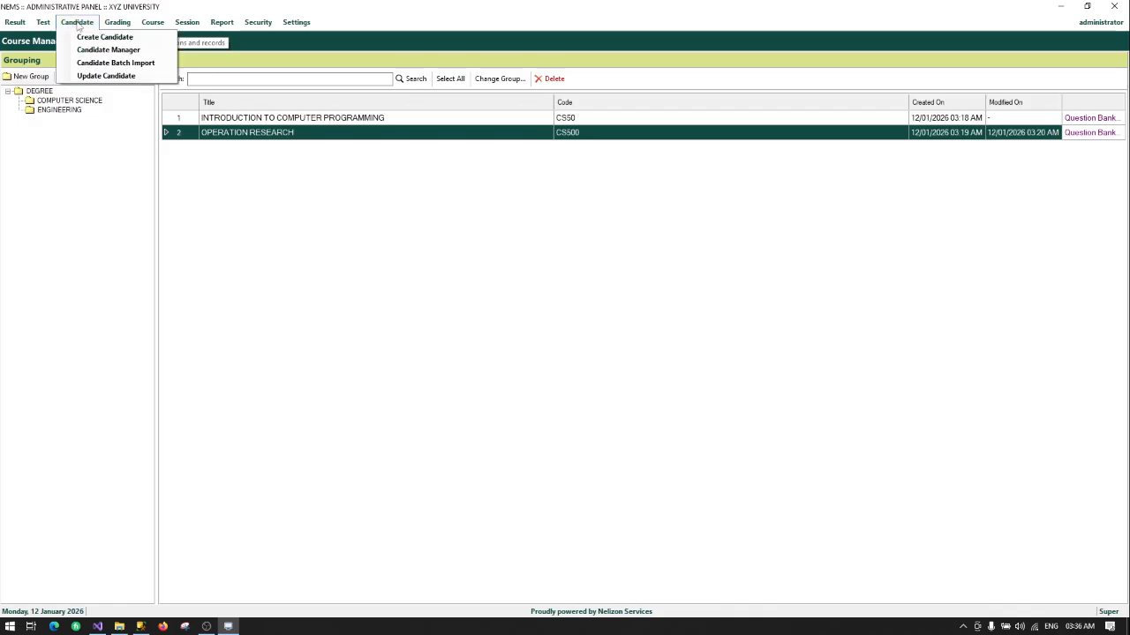
pyautogui.click(112, 53)
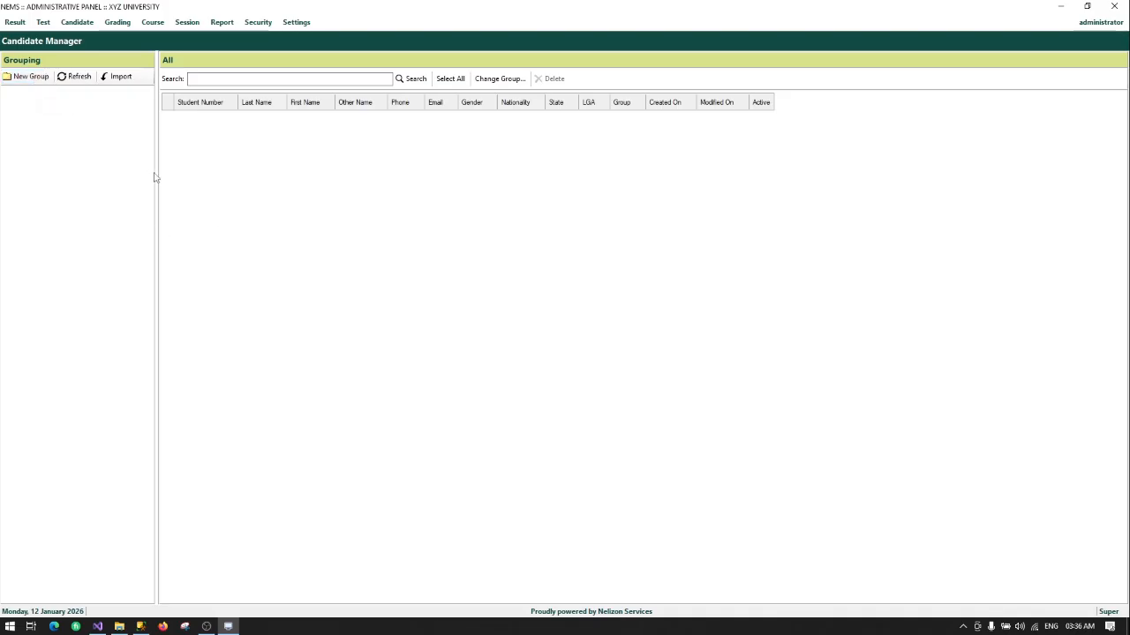
# Step: Create a new top-level candidate group named DEGREE
pyautogui.click(30, 78)
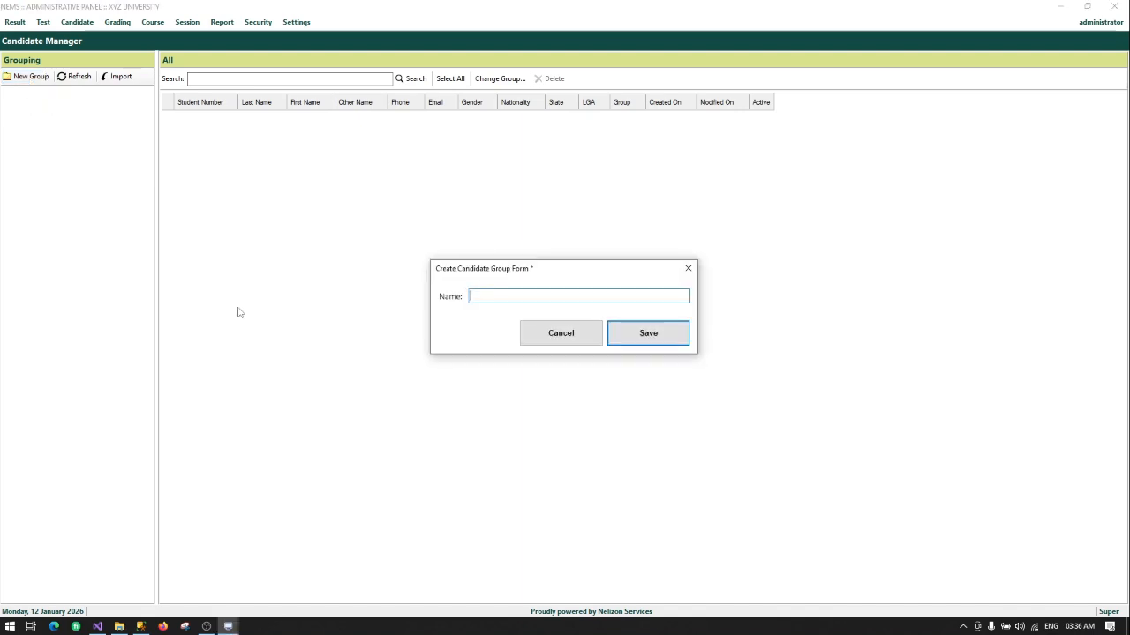
pyautogui.write('DEGREE')
pyautogui.press('Return')
pyautogui.press('Return')
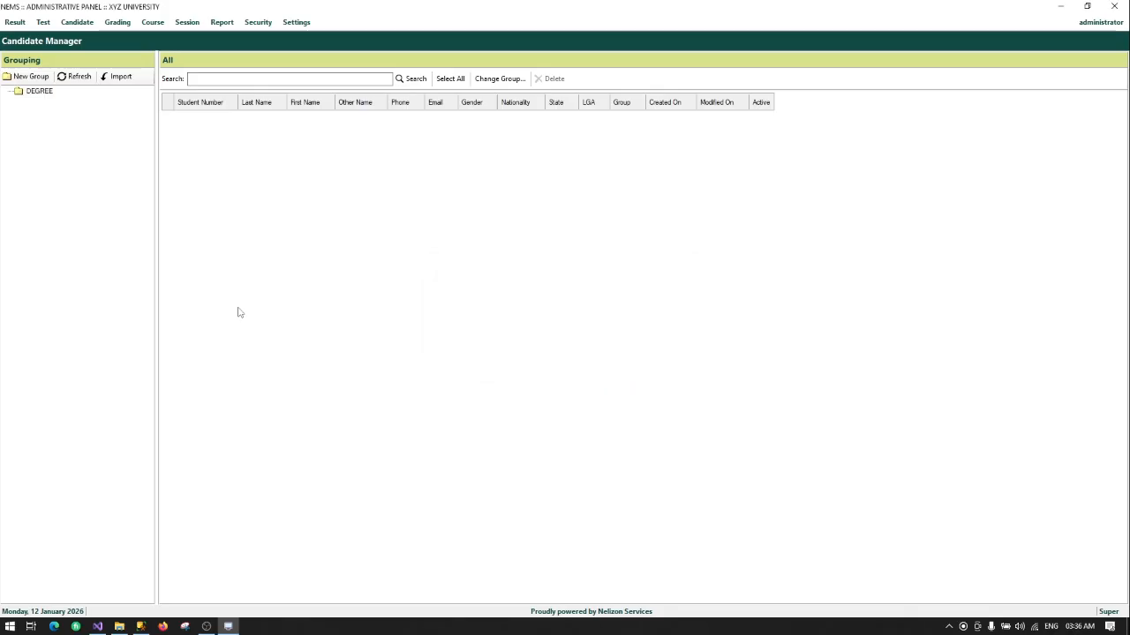
# Step: Add a COMPUTER SCIENCE subgroup under DEGREE
pyautogui.rightClick(39, 93)
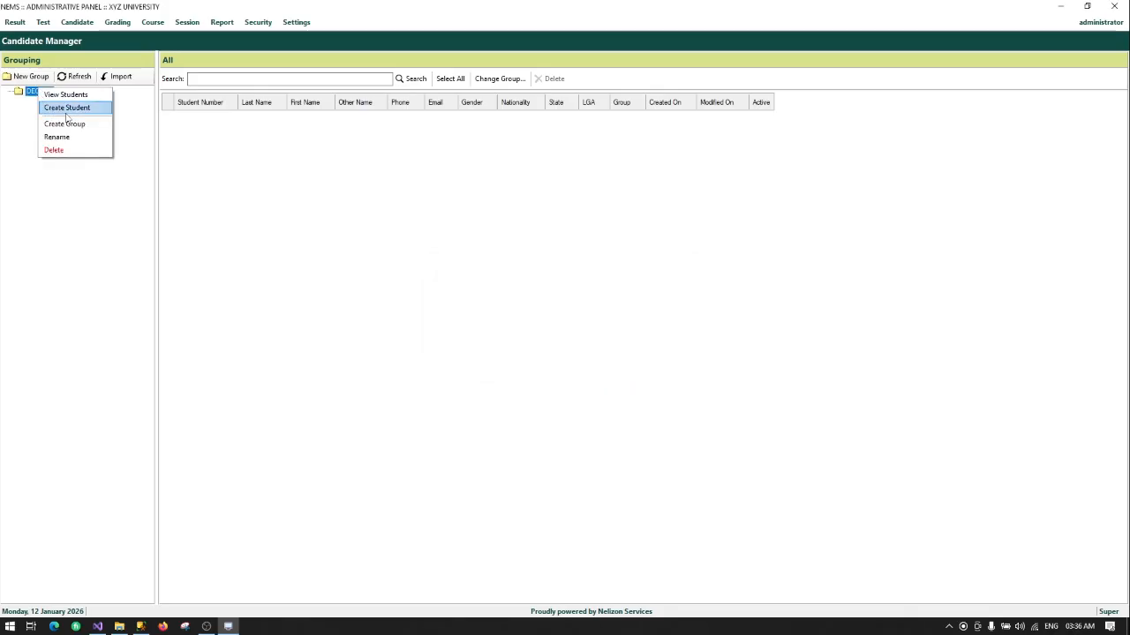
pyautogui.click(69, 123)
pyautogui.write('C')
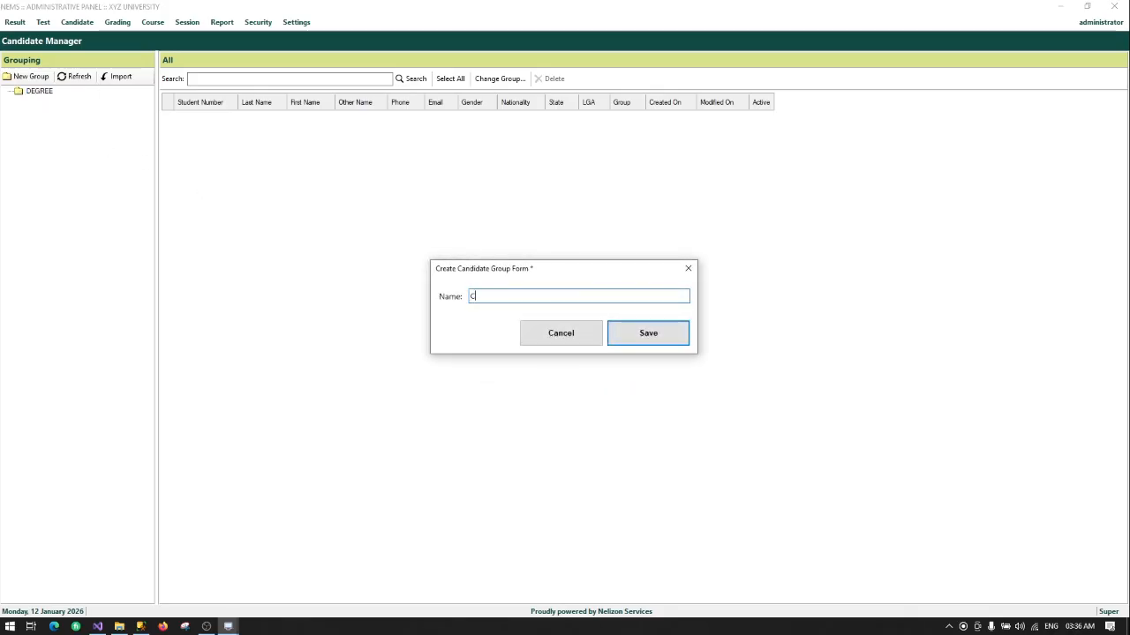
pyautogui.write('OMPUTER SCIENCE')
pyautogui.press('Return')
pyautogui.press('Return')
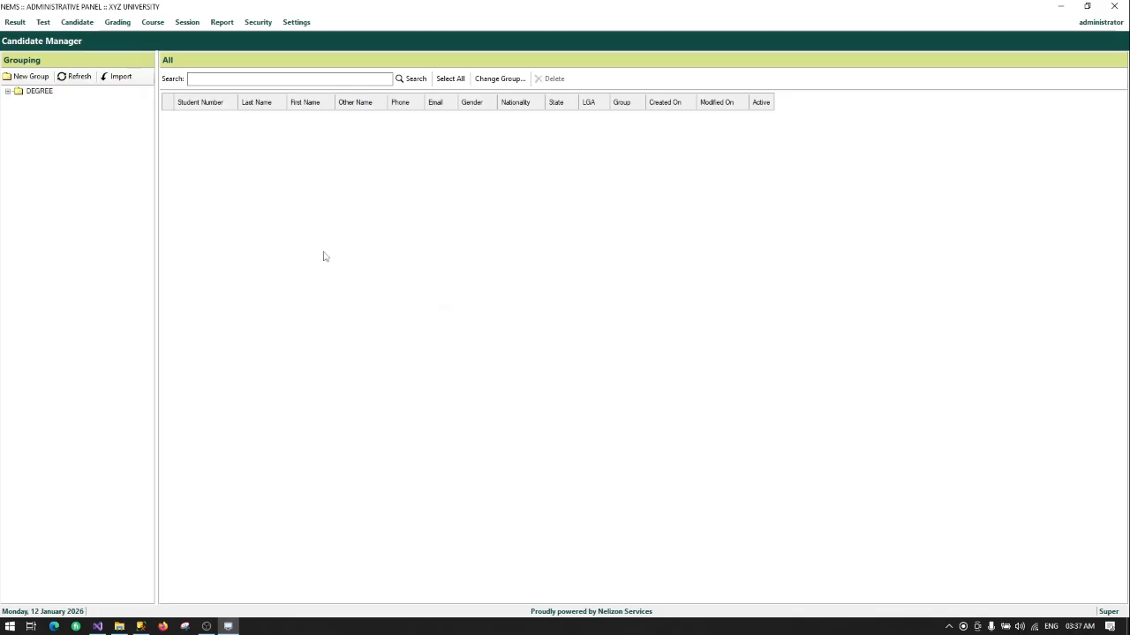
# Step: Create a 100 LEVEL subgroup under COMPUTER SCIENCE and expand the tree to show it
pyautogui.click(8, 92)
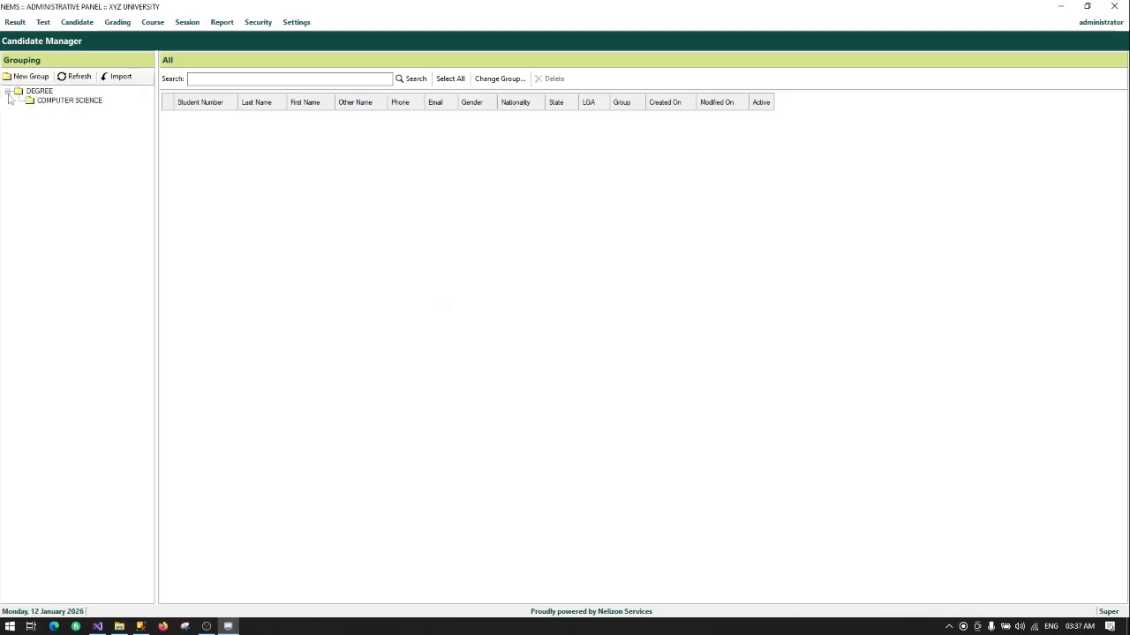
pyautogui.rightClick(79, 101)
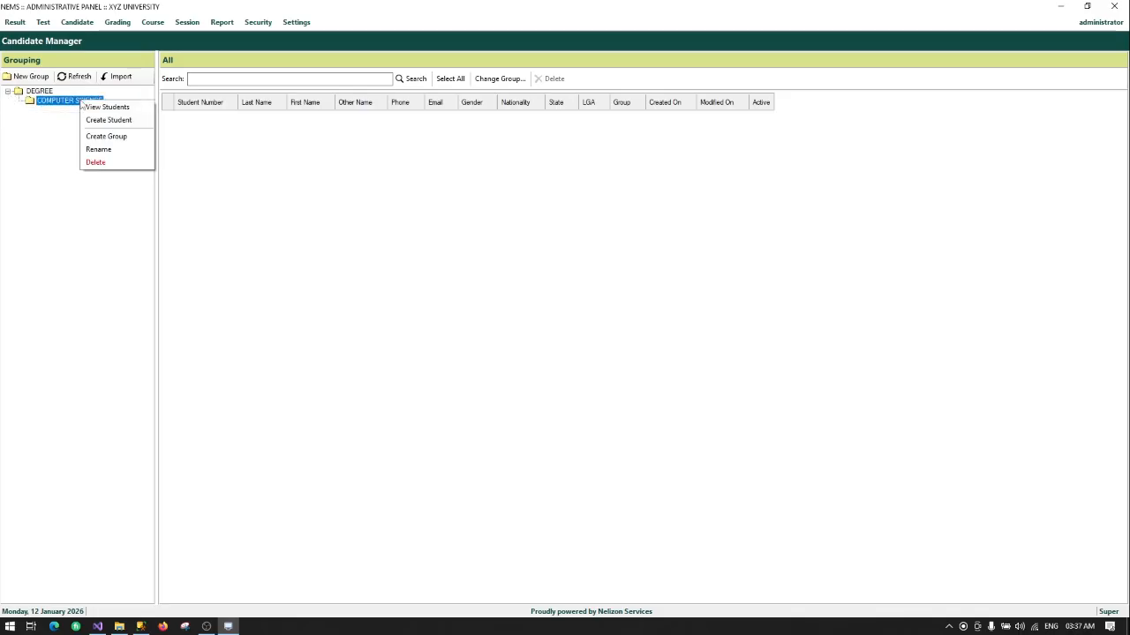
pyautogui.click(123, 137)
pyautogui.write('1')
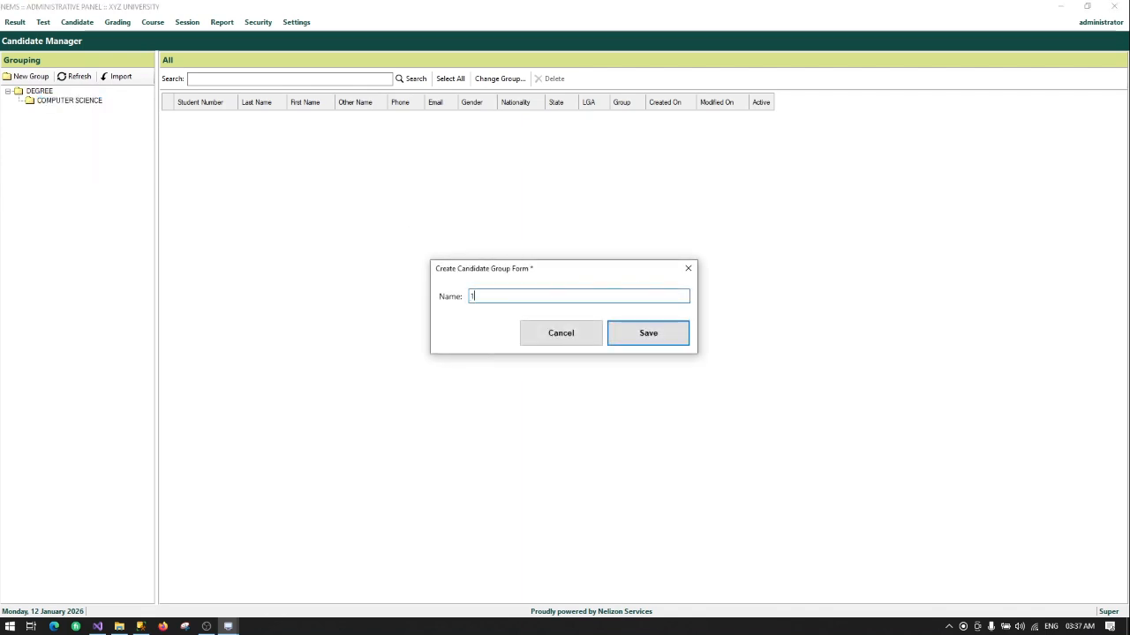
pyautogui.write('00 LEVEL')
pyautogui.press('Return')
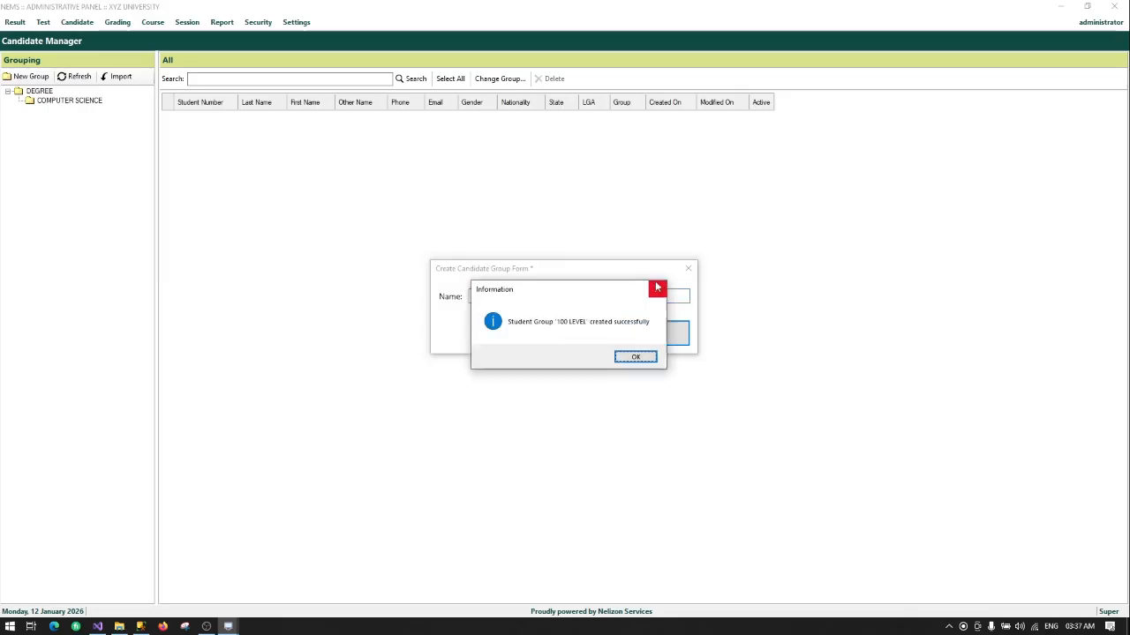
pyautogui.press('Return')
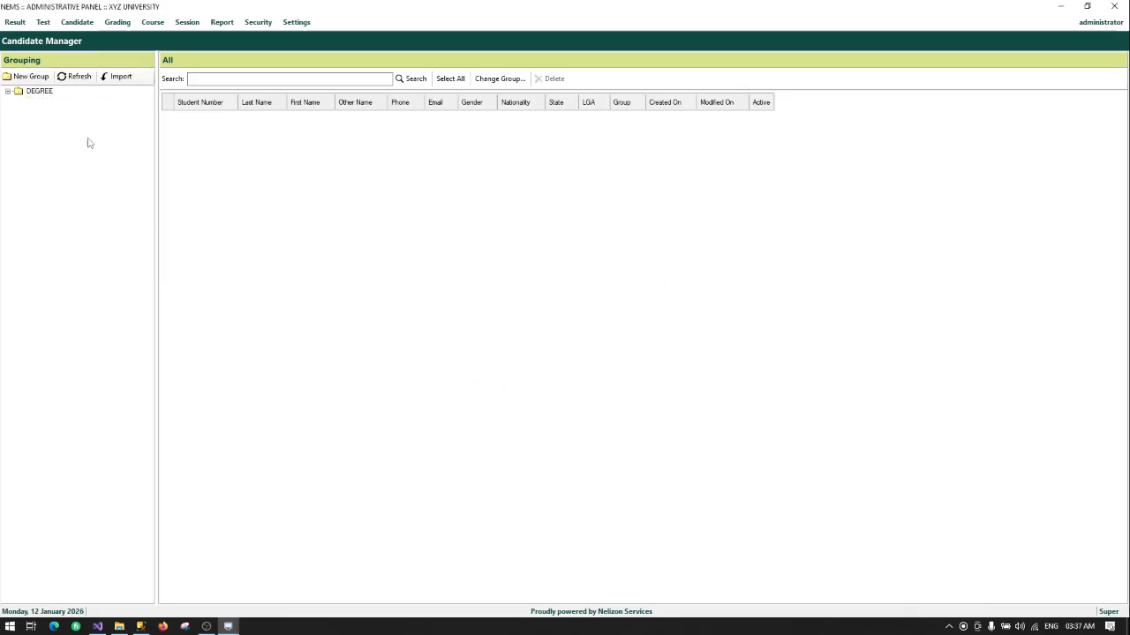
pyautogui.doubleClick(33, 93)
pyautogui.doubleClick(51, 102)
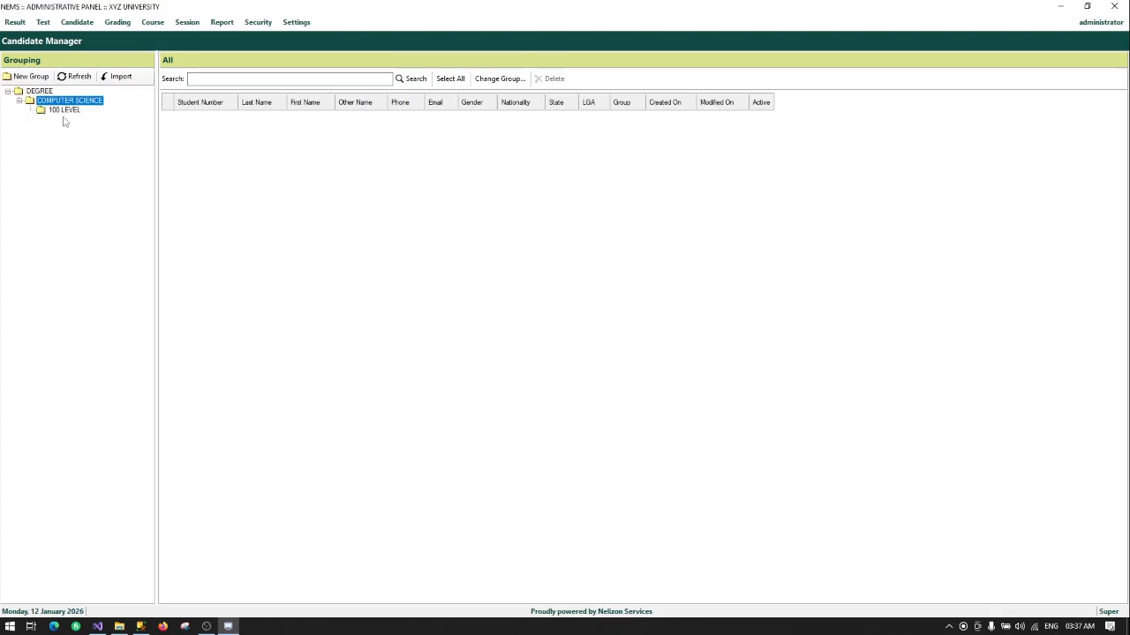
# Step: Add an ENGINEERING subgroup under DEGREE
pyautogui.rightClick(37, 90)
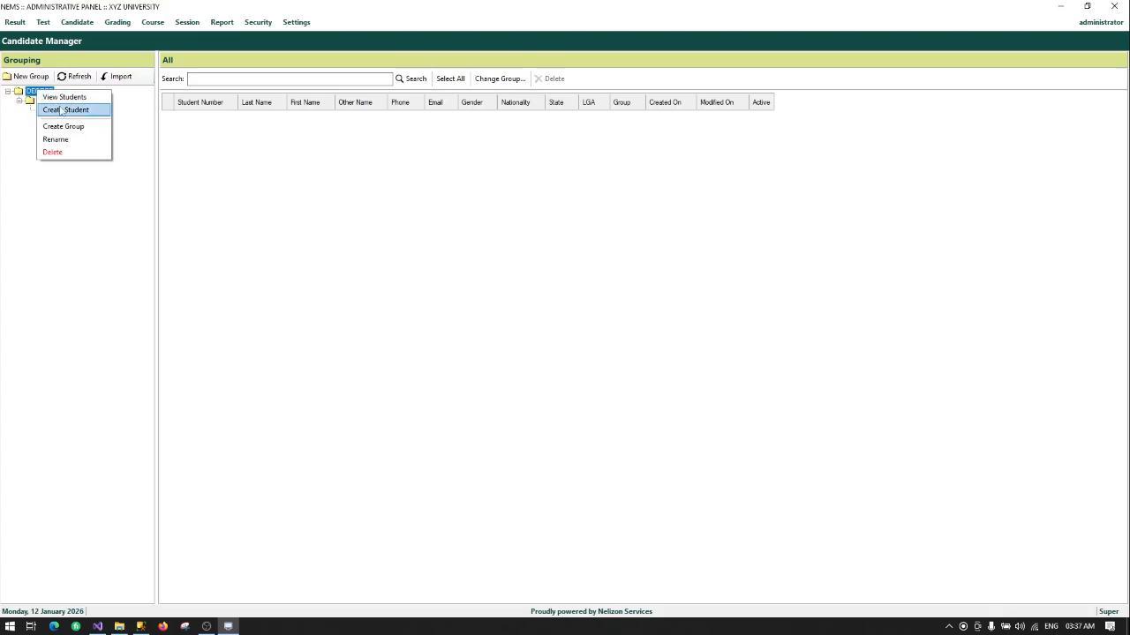
pyautogui.click(62, 127)
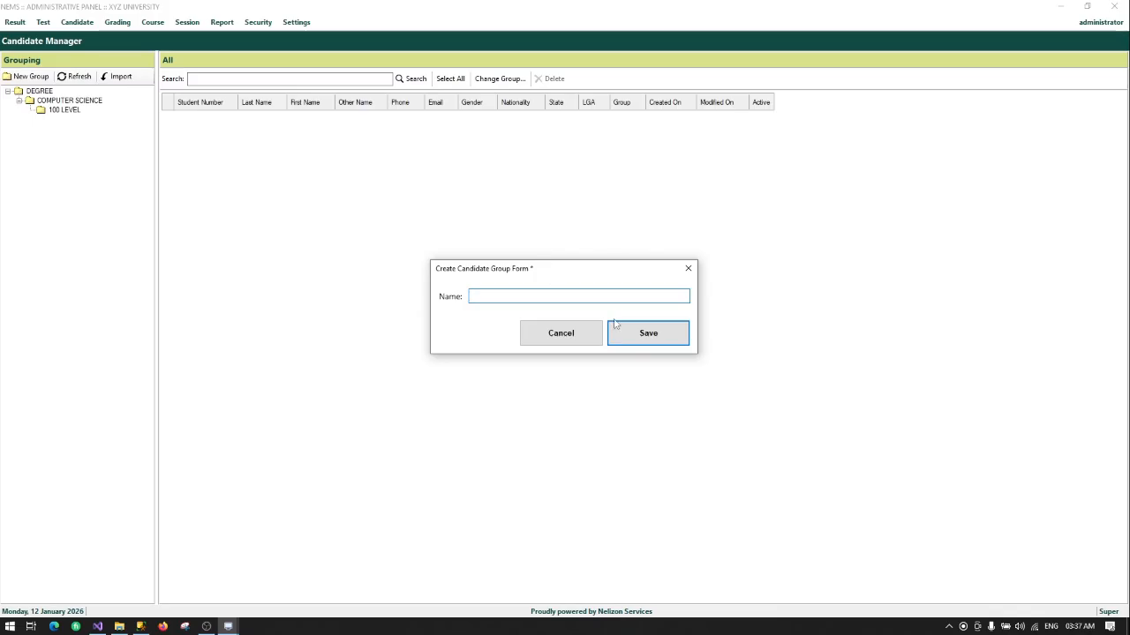
pyautogui.write('ENG')
pyautogui.write('INEE')
pyautogui.press('BackSpace')
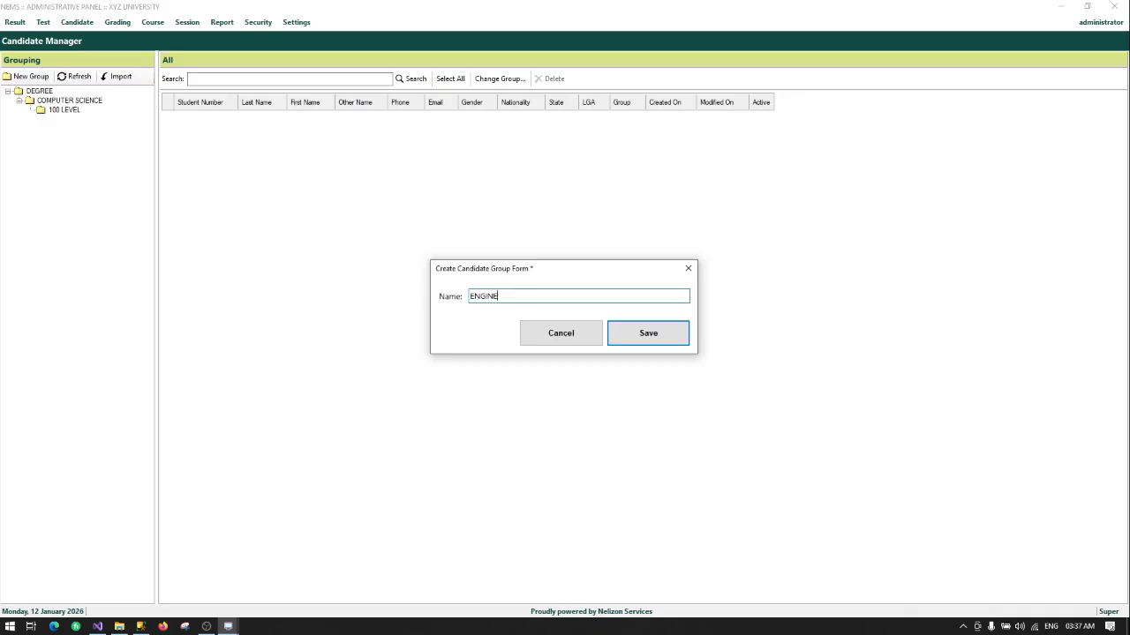
pyautogui.write('ERING')
pyautogui.click(650, 326)
pyautogui.press('Return')
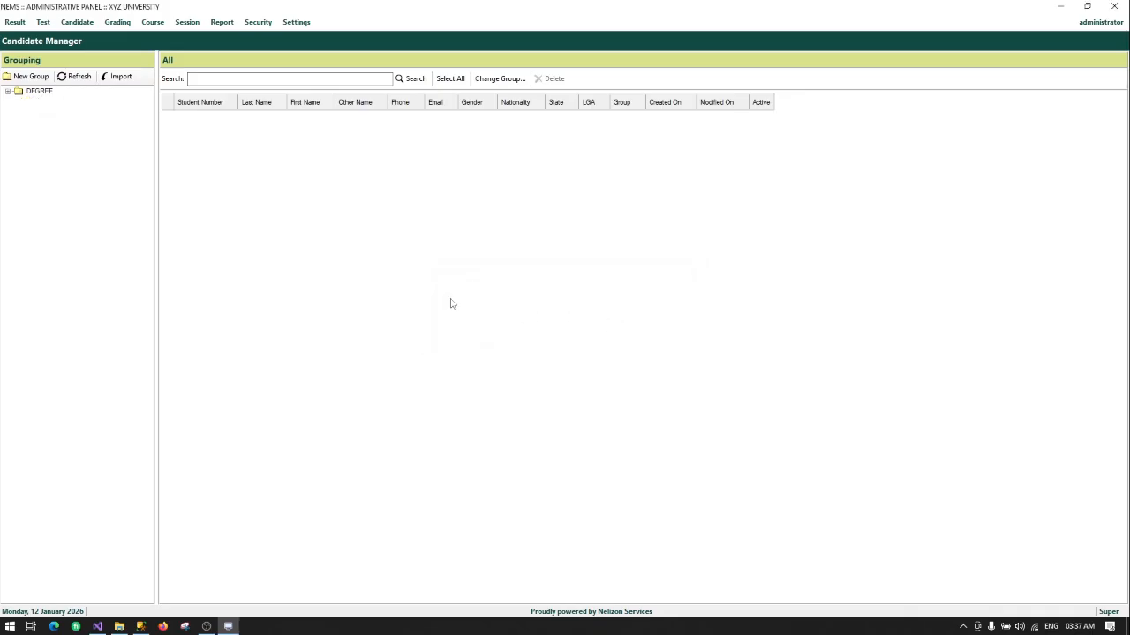
# Step: Expand DEGREE and COMPUTER SCIENCE and select the 100 LEVEL group
pyautogui.doubleClick(42, 92)
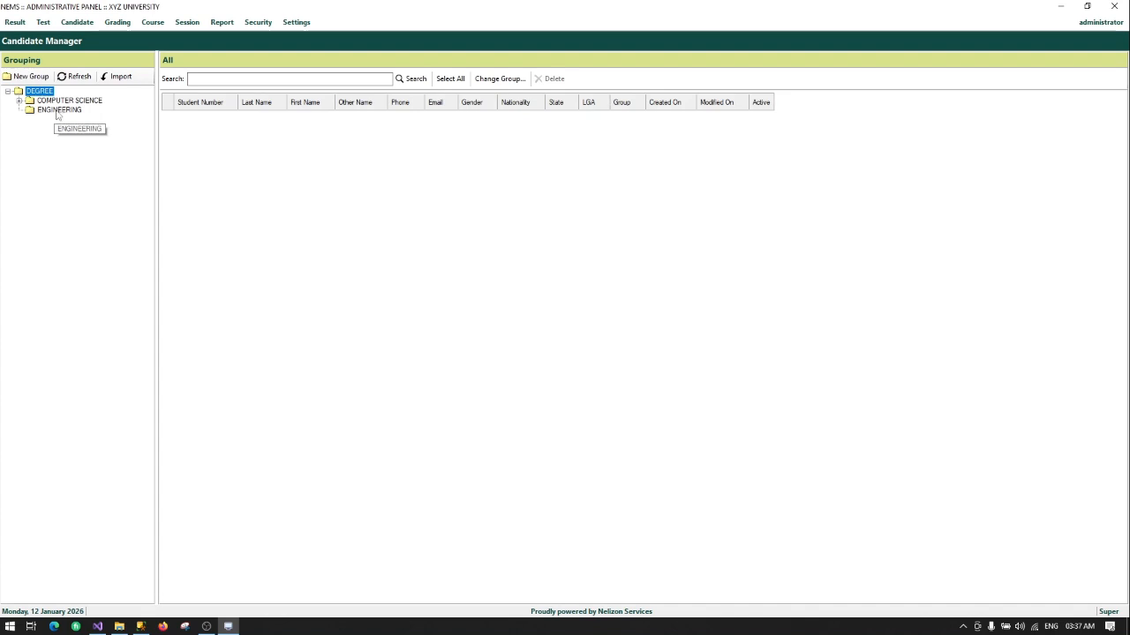
pyautogui.doubleClick(62, 102)
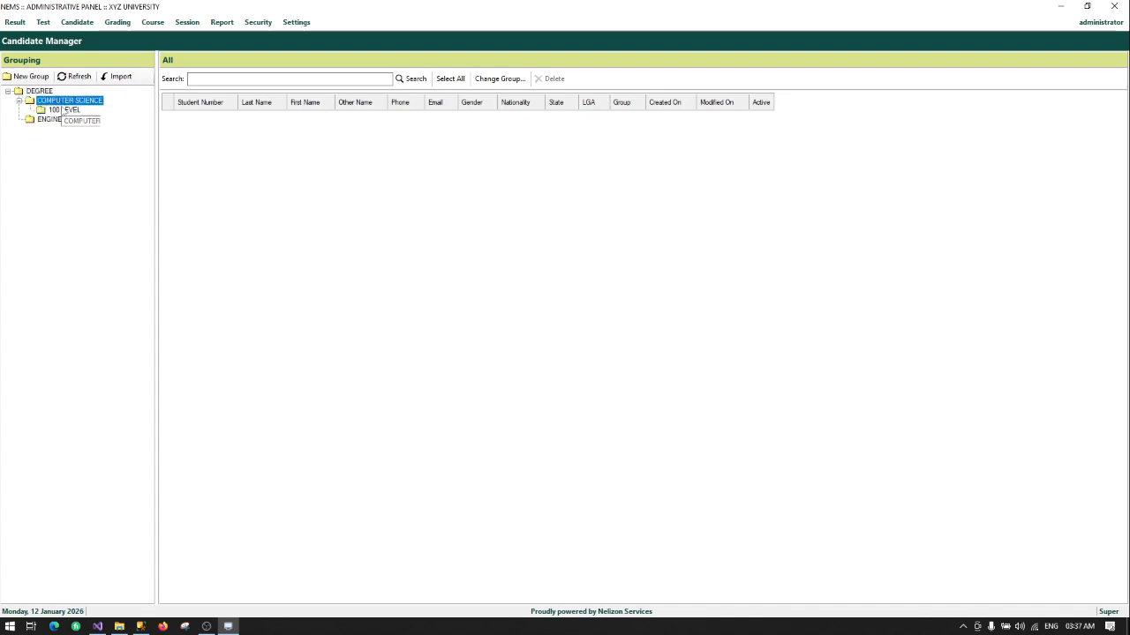
pyautogui.click(74, 110)
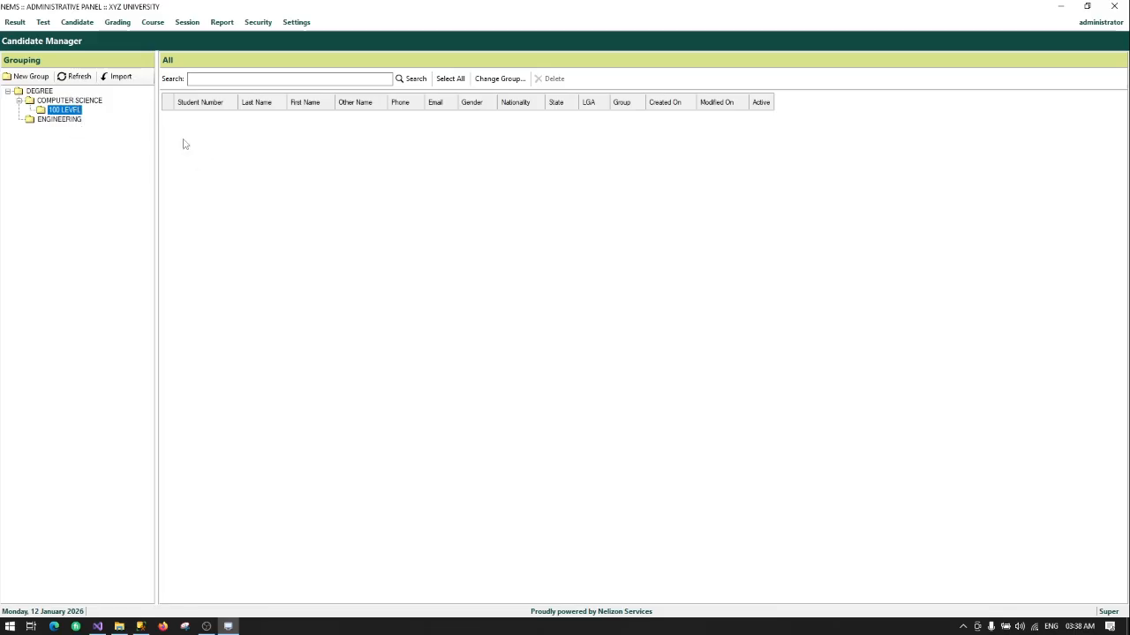
# Step: Start a new student in the 100 LEVEL group and enter the candidate's last and first names
pyautogui.rightClick(62, 111)
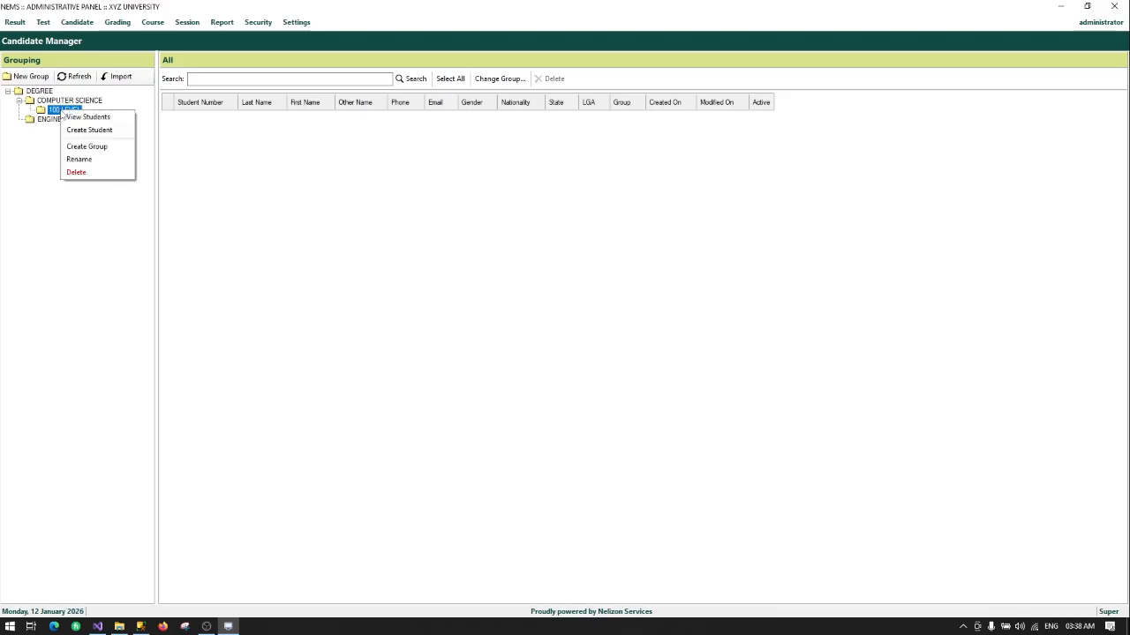
pyautogui.click(104, 131)
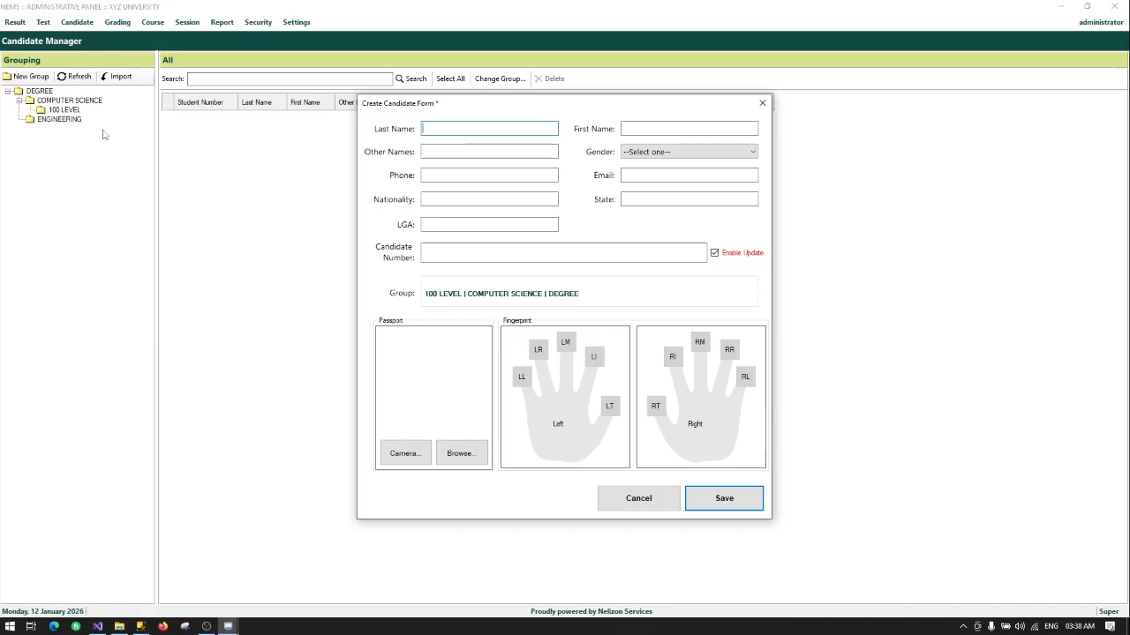
pyautogui.write('cA')
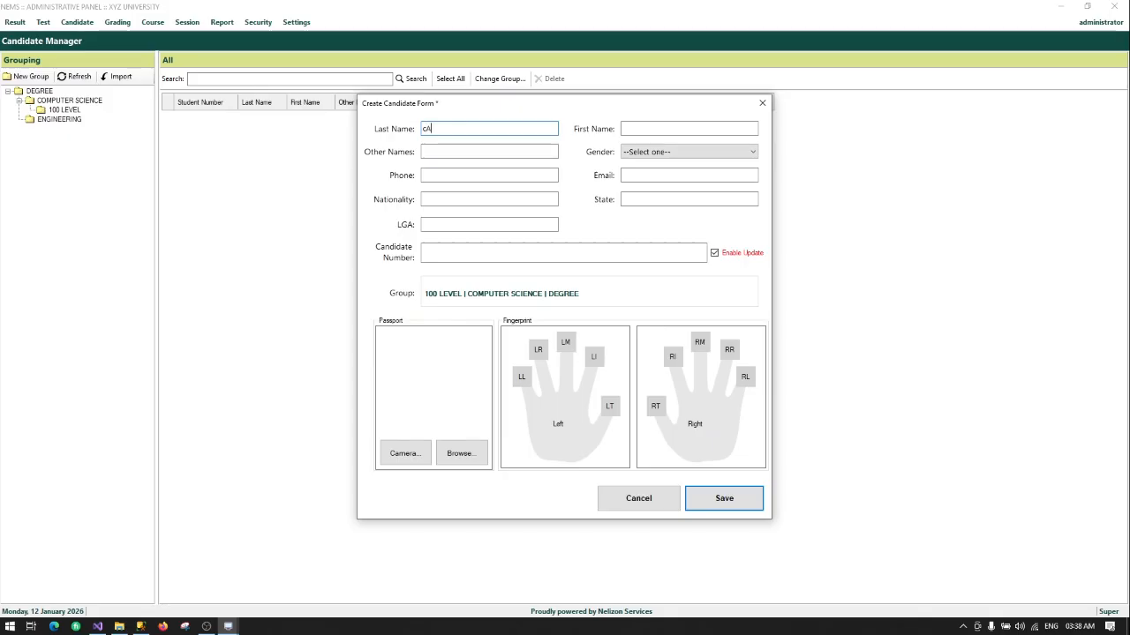
pyautogui.write('NDIDATE')
pyautogui.press('BackSpace')
pyautogui.press('BackSpace')
pyautogui.press('BackSpace')
pyautogui.press('BackSpace')
pyautogui.press('BackSpace')
pyautogui.press('BackSpace')
pyautogui.press('BackSpace')
pyautogui.press('BackSpace')
pyautogui.write('Candi')
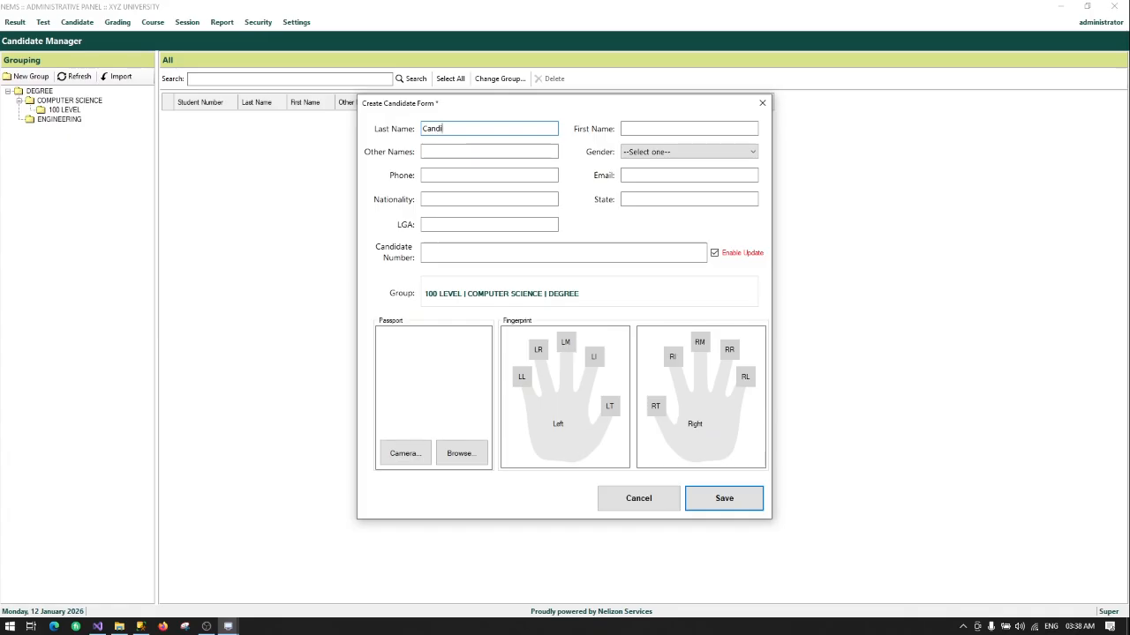
pyautogui.write('date')
pyautogui.press('Tab')
pyautogui.write('On')
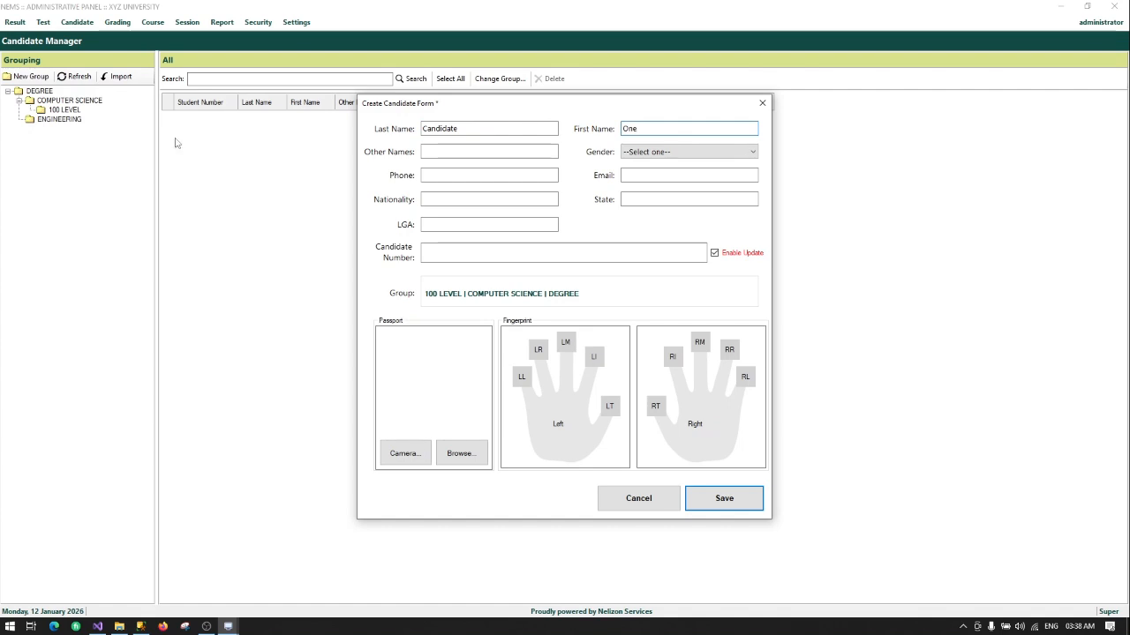
# Step: Set the gender to Male and enter the candidate's phone number
pyautogui.click(642, 153)
pyautogui.click(650, 175)
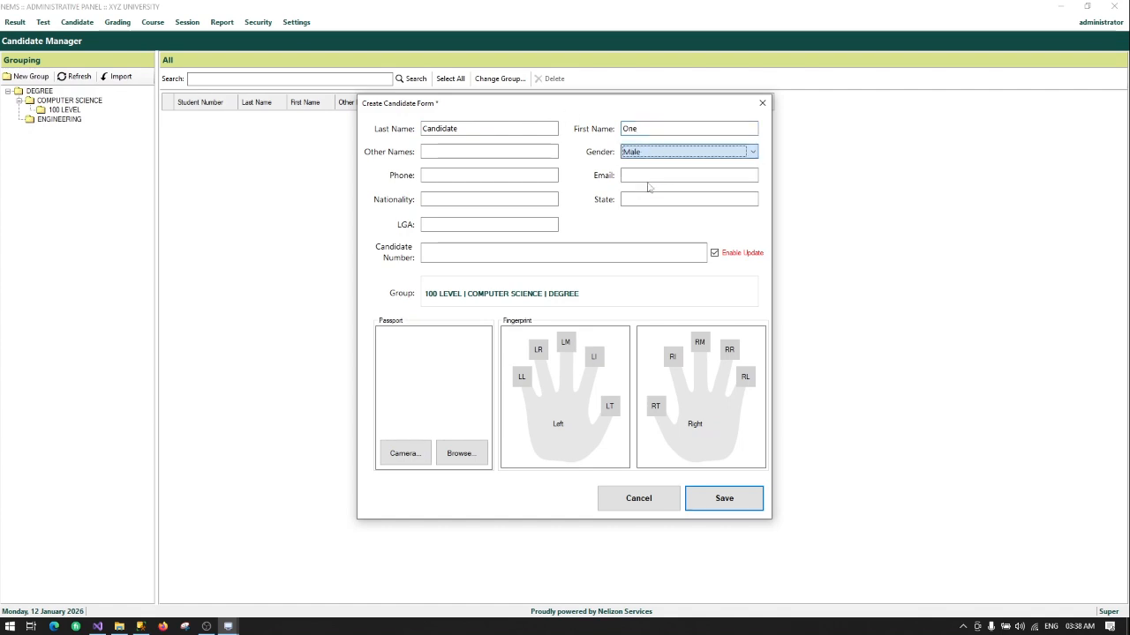
pyautogui.click(477, 174)
pyautogui.write('123456789')
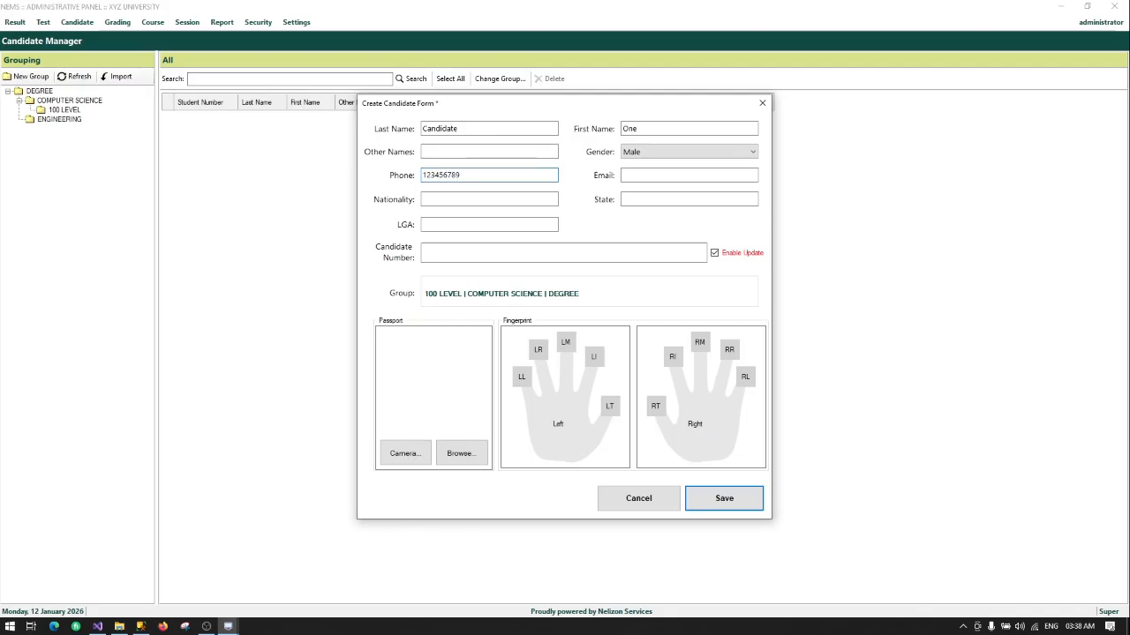
pyautogui.click(647, 176)
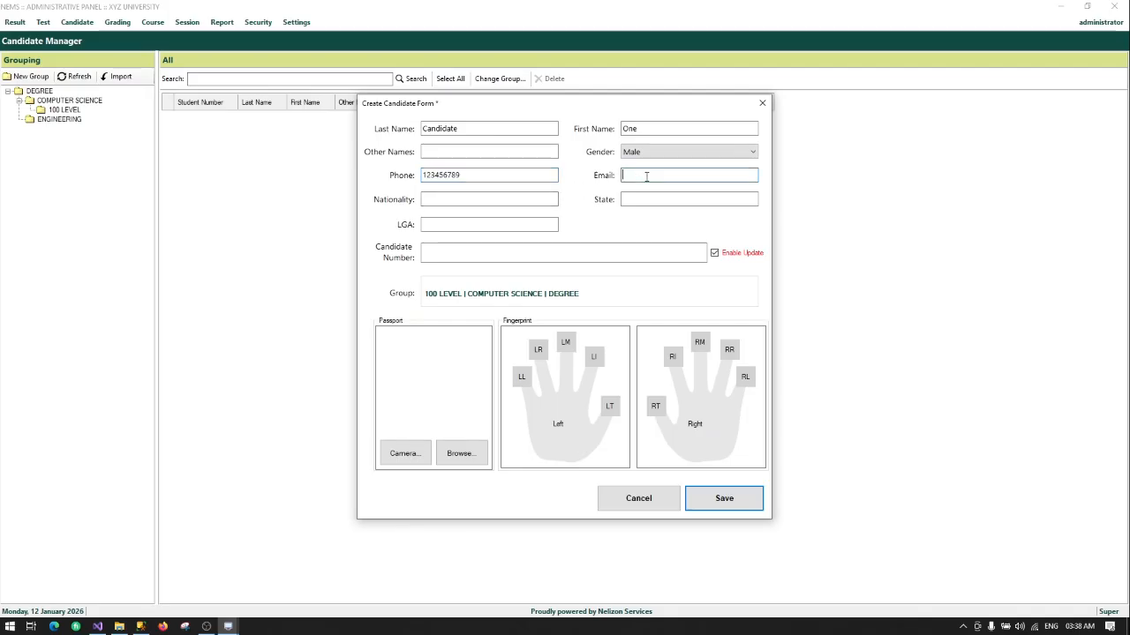
# Step: Fill in nationality Nigerian, state Lagos and LGA Amuwo Odofin
pyautogui.click(435, 200)
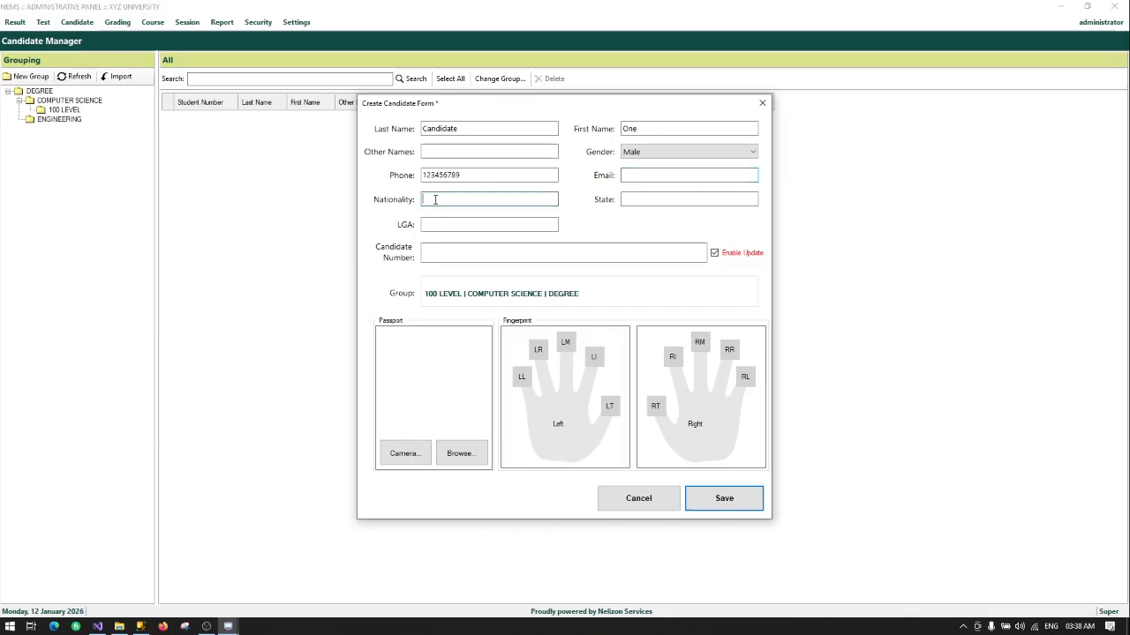
pyautogui.write('Nigerian')
pyautogui.click(648, 199)
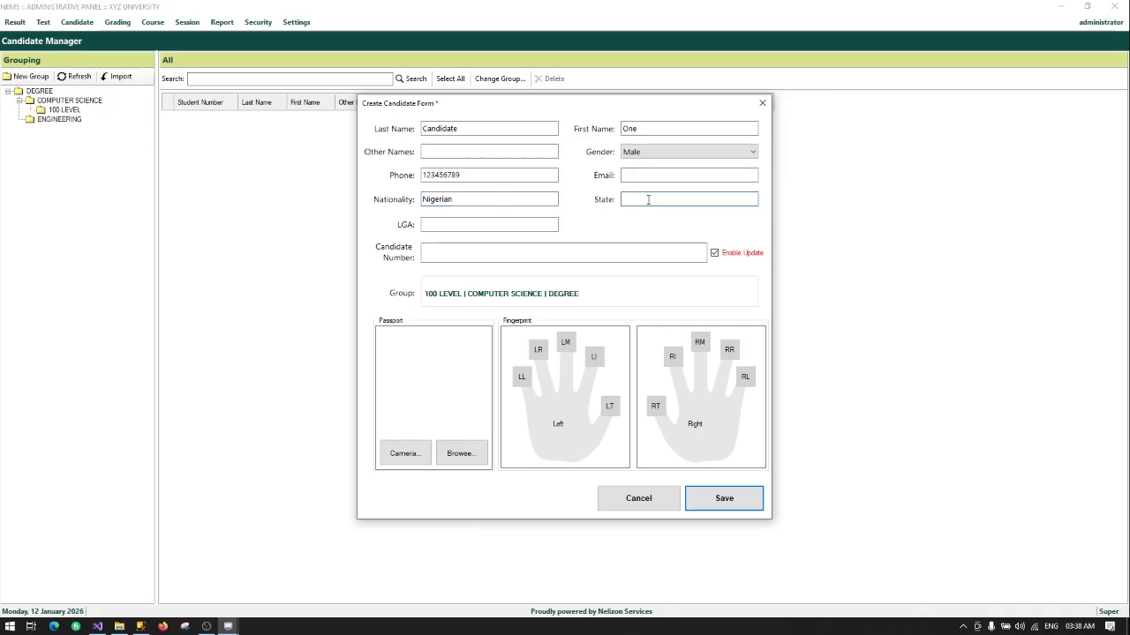
pyautogui.write('Lagos')
pyautogui.click(523, 223)
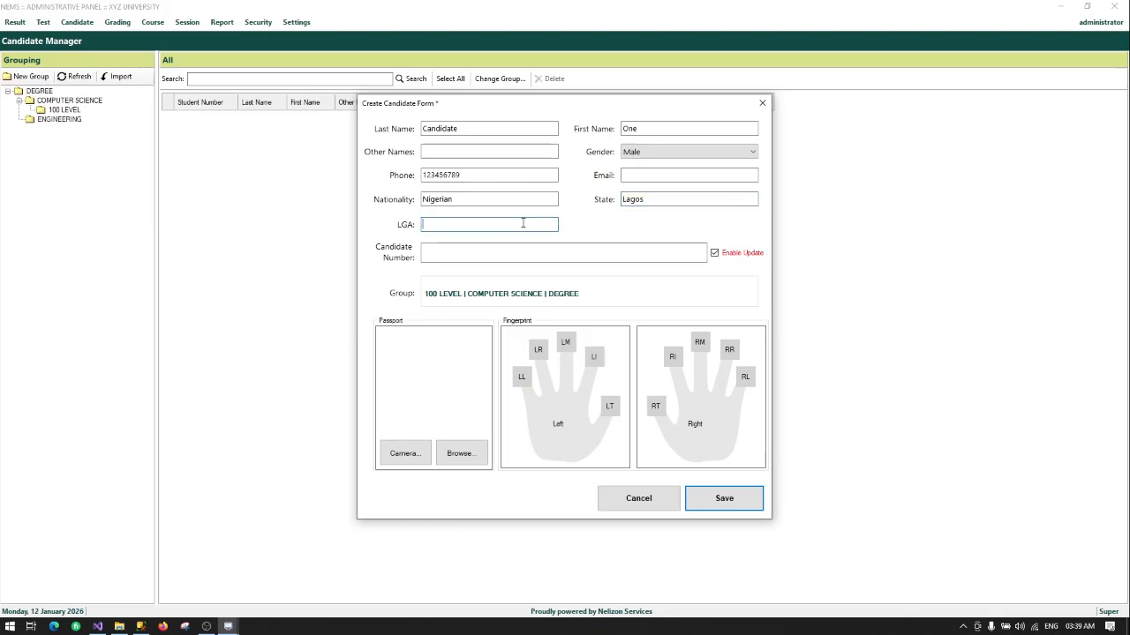
pyautogui.write('Amuwo')
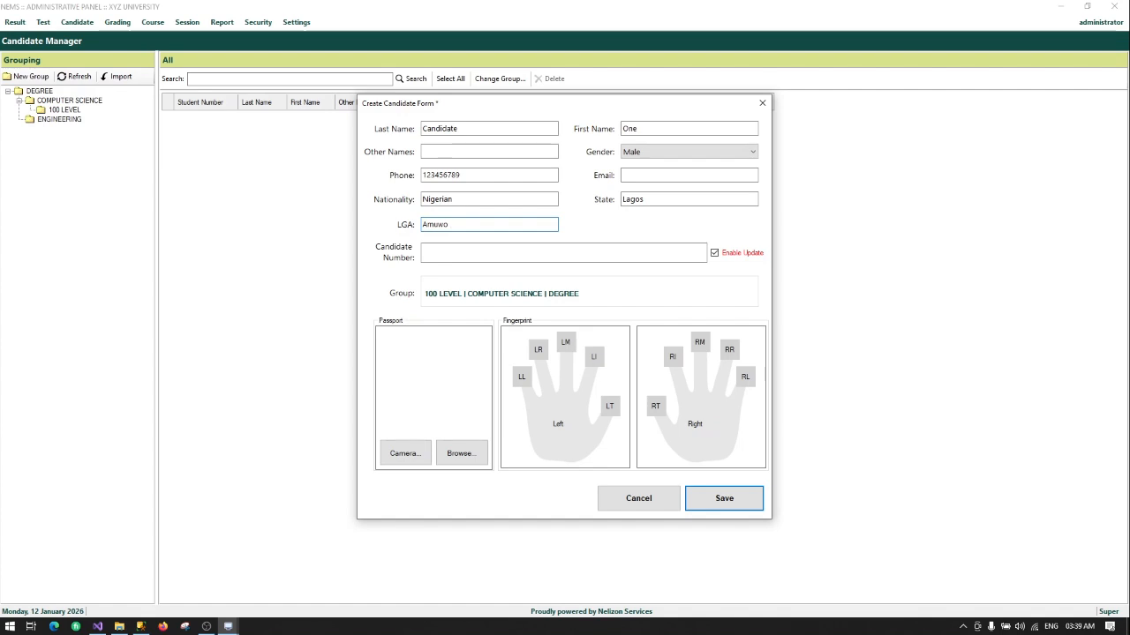
pyautogui.write(' Odofin')
# Step: Enter candidate number CS0001
pyautogui.click(556, 247)
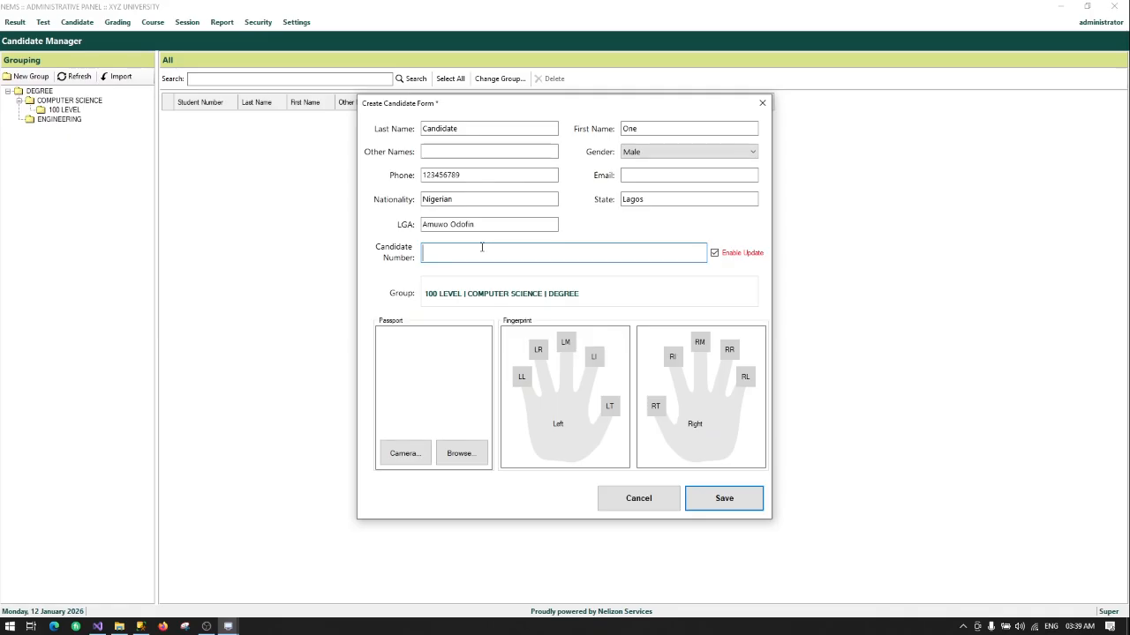
pyautogui.write('C')
pyautogui.press('BackSpace')
pyautogui.write('CS')
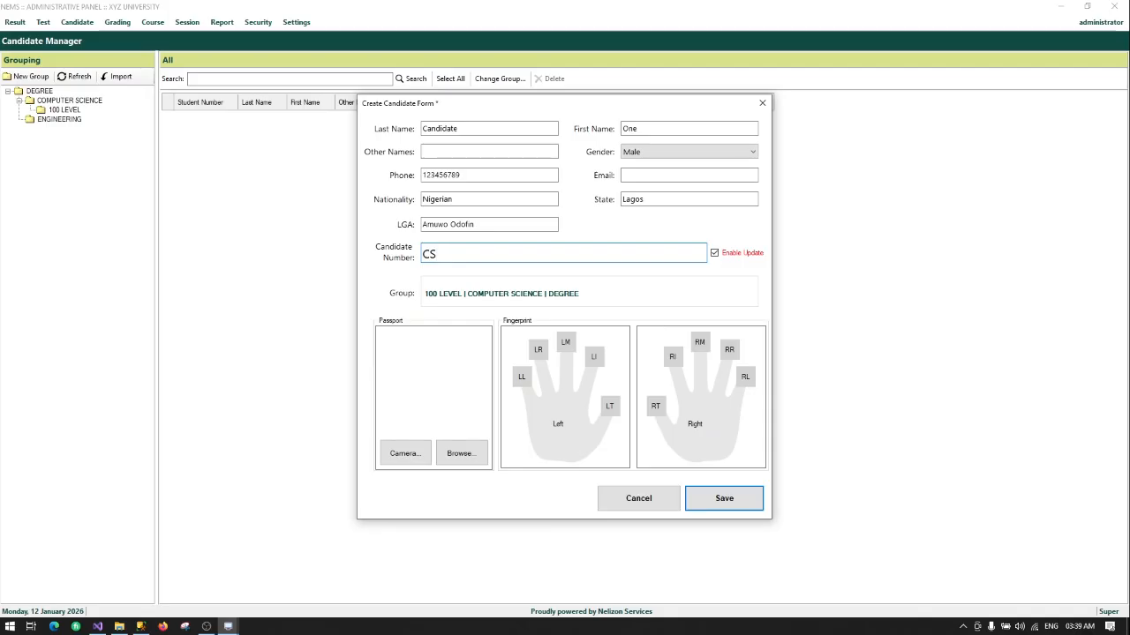
pyautogui.write('0001')
# Step: Attach a photo from Downloads as the passport picture and capture the left thumb fingerprint
pyautogui.click(467, 459)
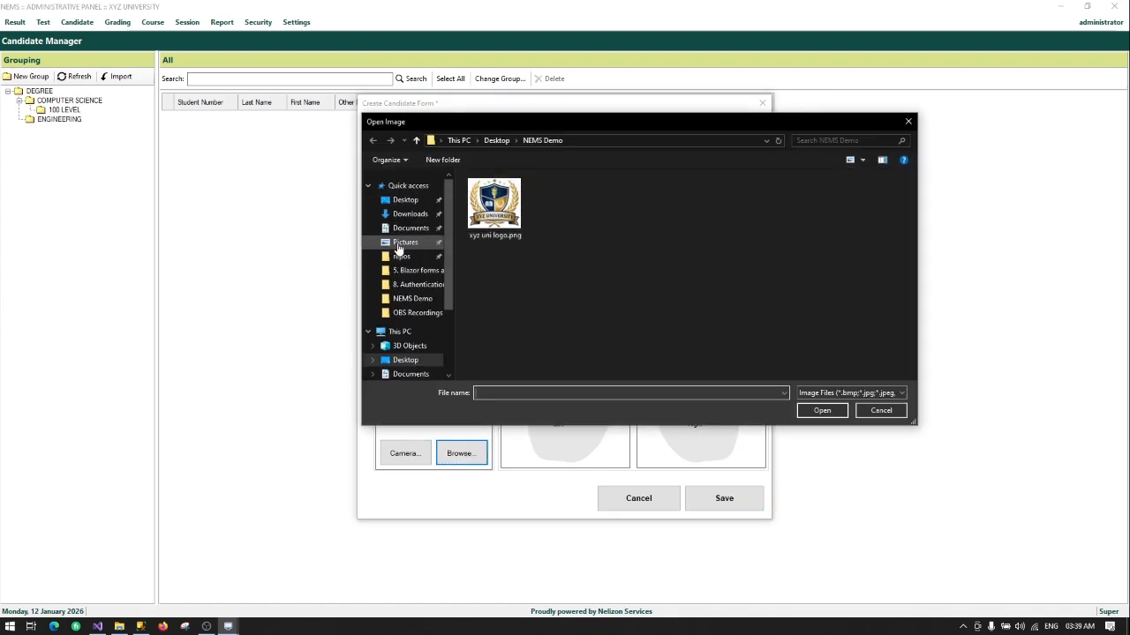
pyautogui.click(399, 243)
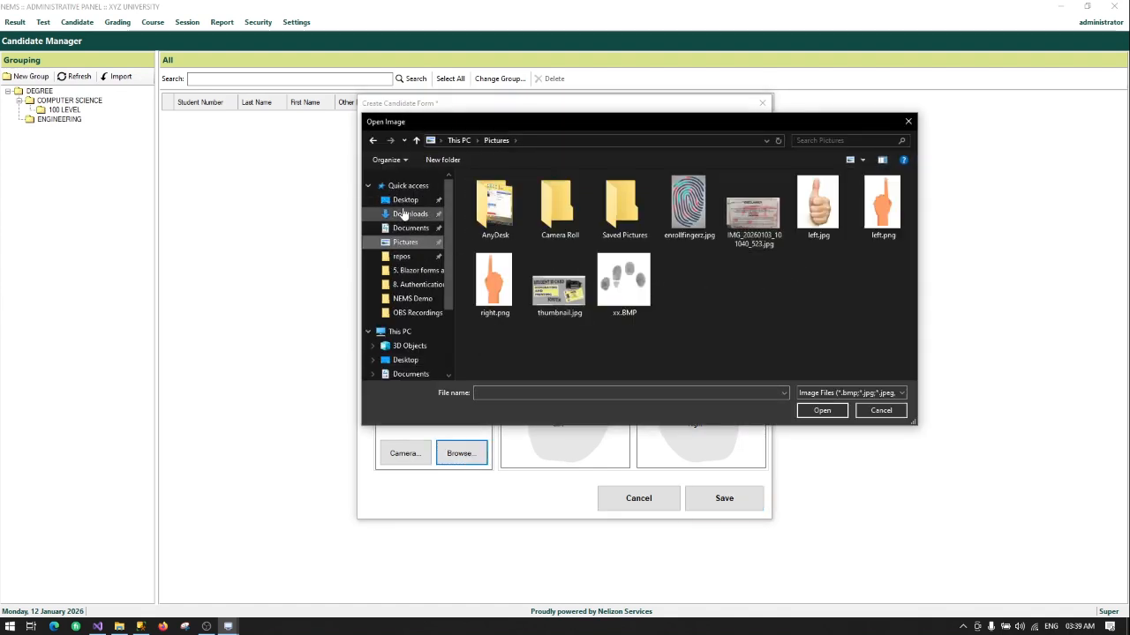
pyautogui.click(408, 215)
pyautogui.scroll(-5, 777, 238)
pyautogui.scroll(3, 785, 243)
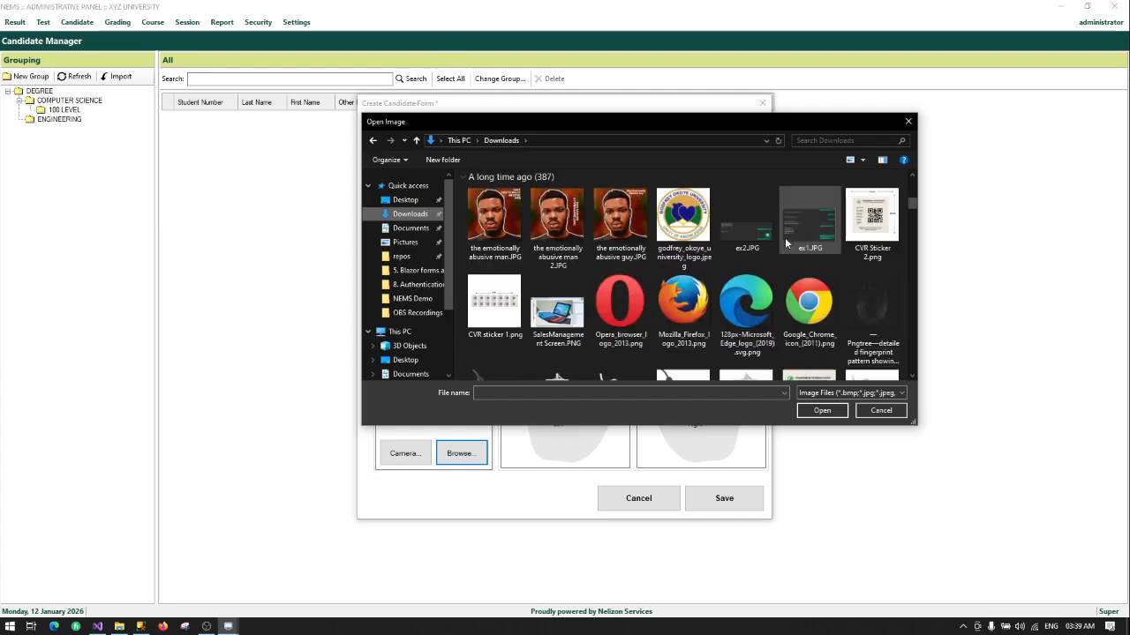
pyautogui.scroll(-3, 657, 268)
pyautogui.scroll(1, 612, 228)
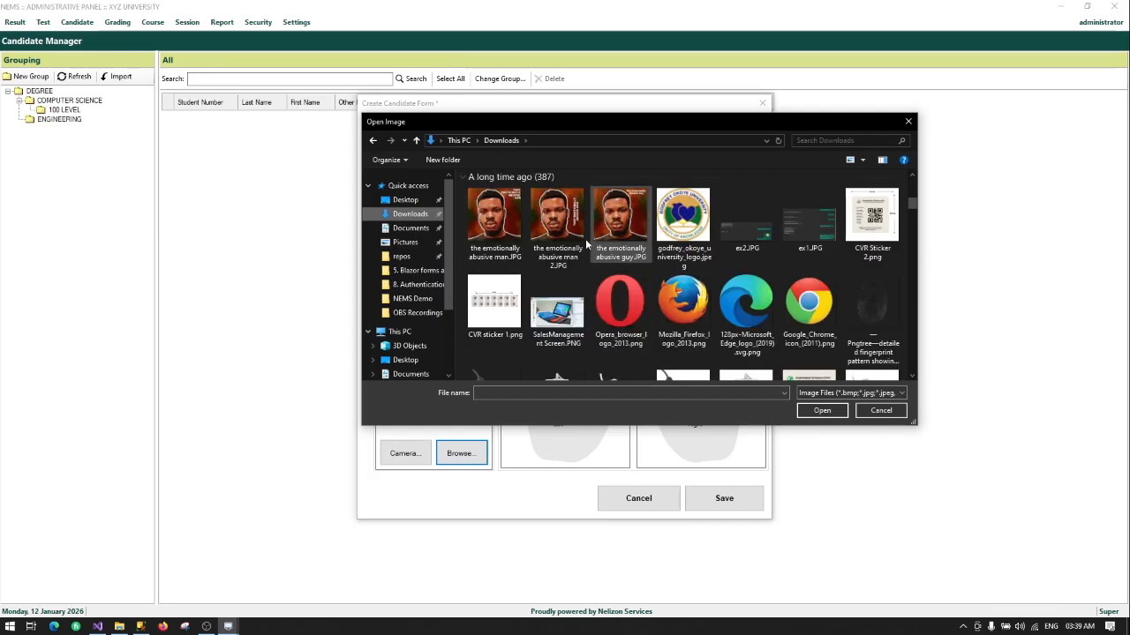
pyautogui.scroll(-3, 681, 276)
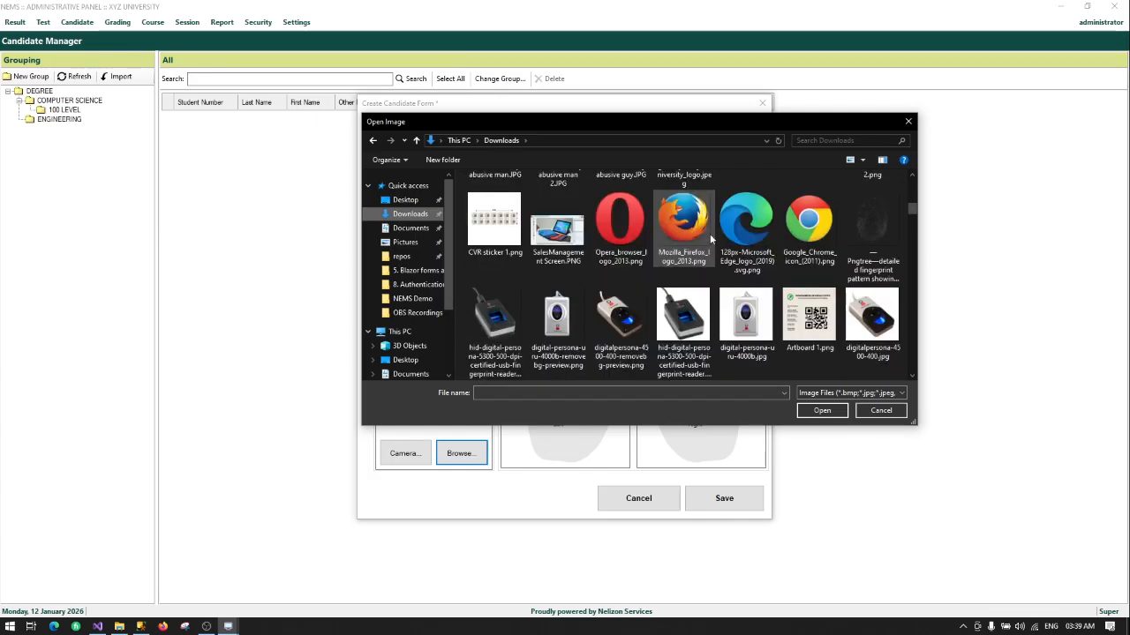
pyautogui.scroll(-1, 681, 276)
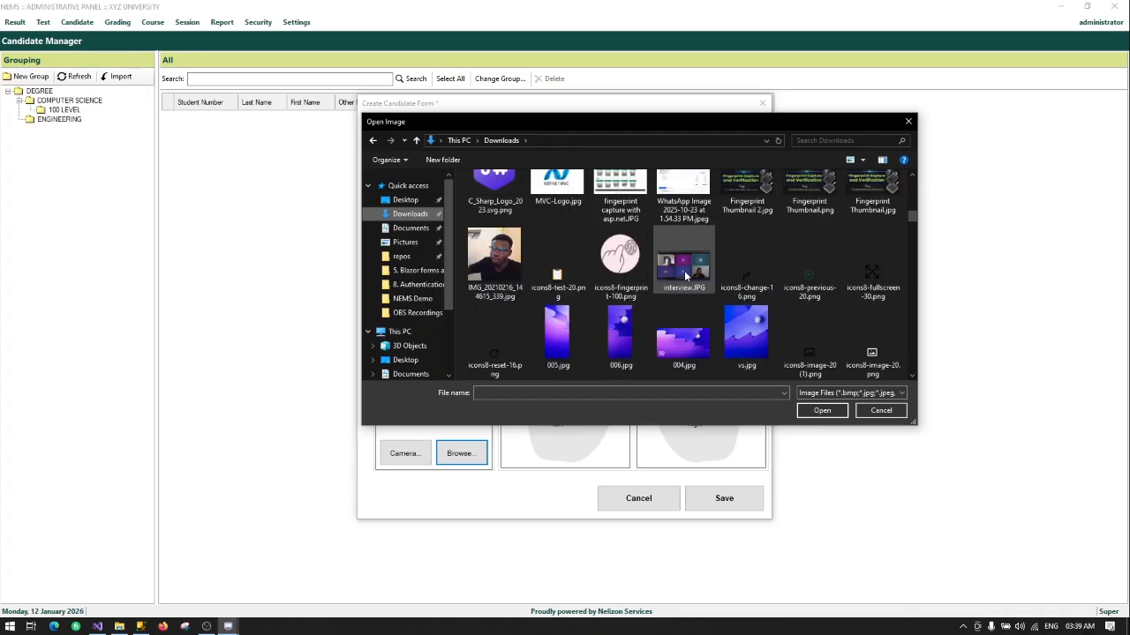
pyautogui.doubleClick(498, 270)
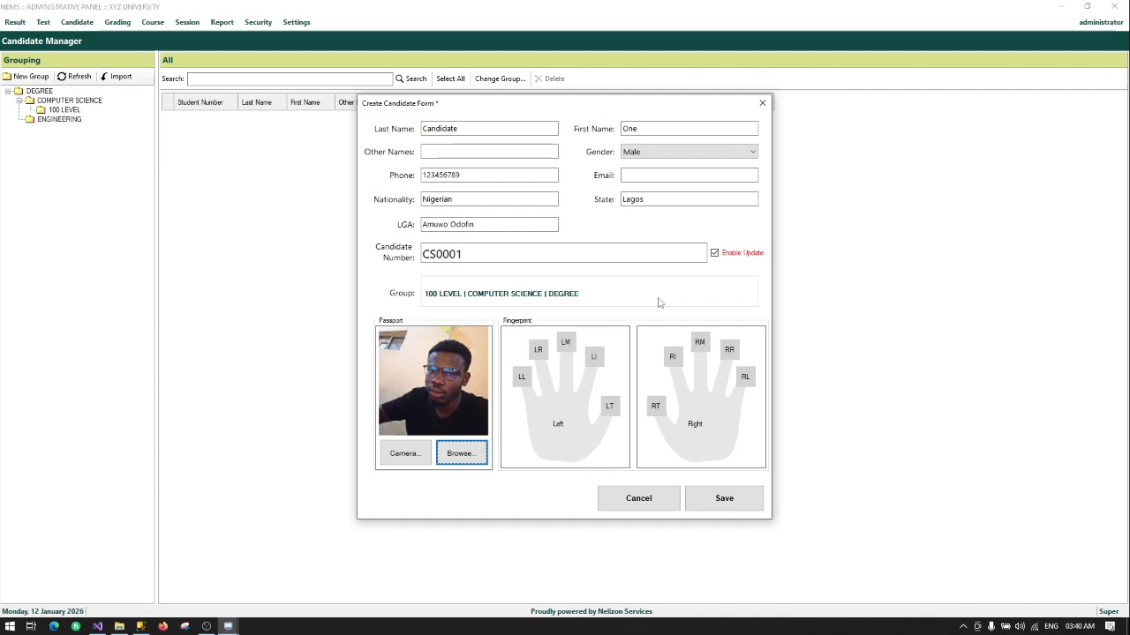
pyautogui.click(609, 407)
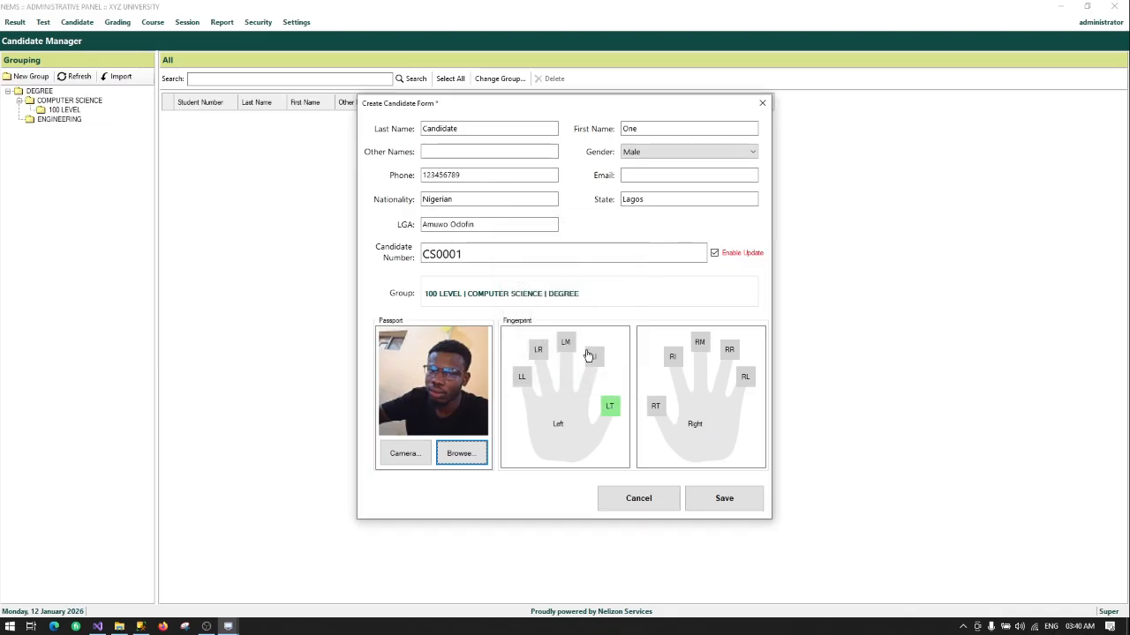
# Step: Capture the left index fingerprint and save candidate CS0001
pyautogui.click(598, 364)
pyautogui.click(709, 500)
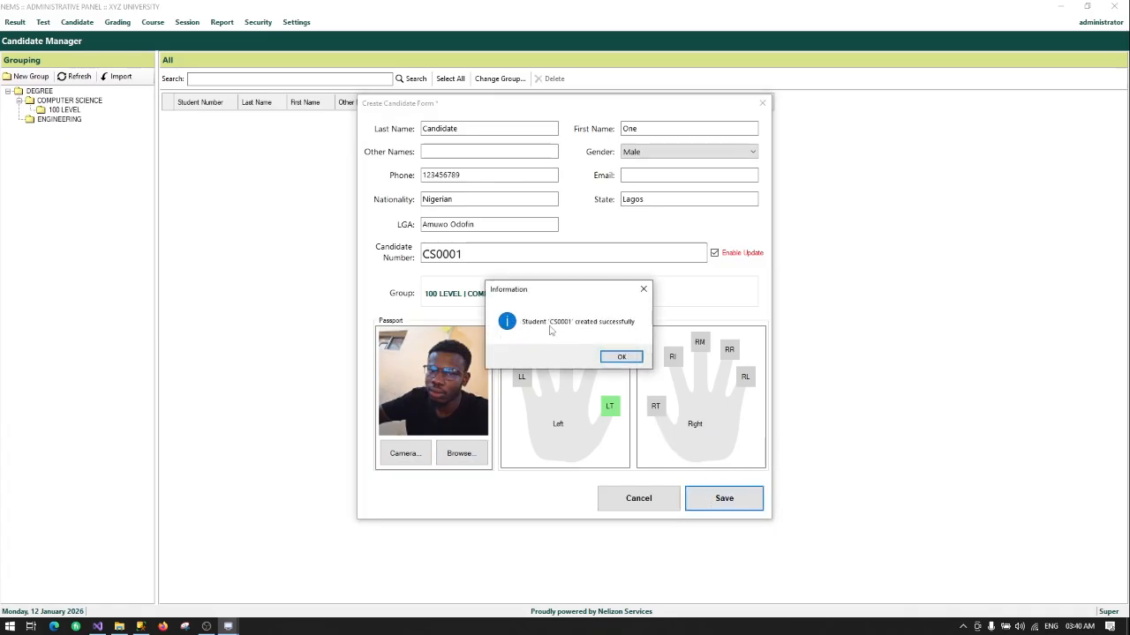
# Step: Dismiss the success message and check CS0001's details without changing them
pyautogui.click(621, 358)
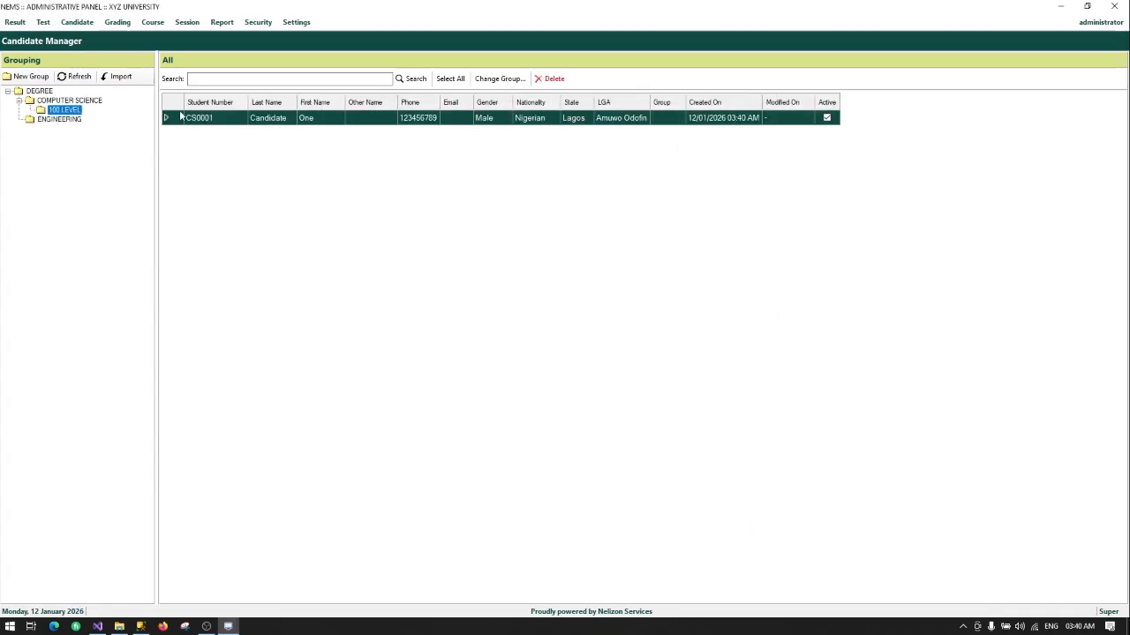
pyautogui.doubleClick(224, 118)
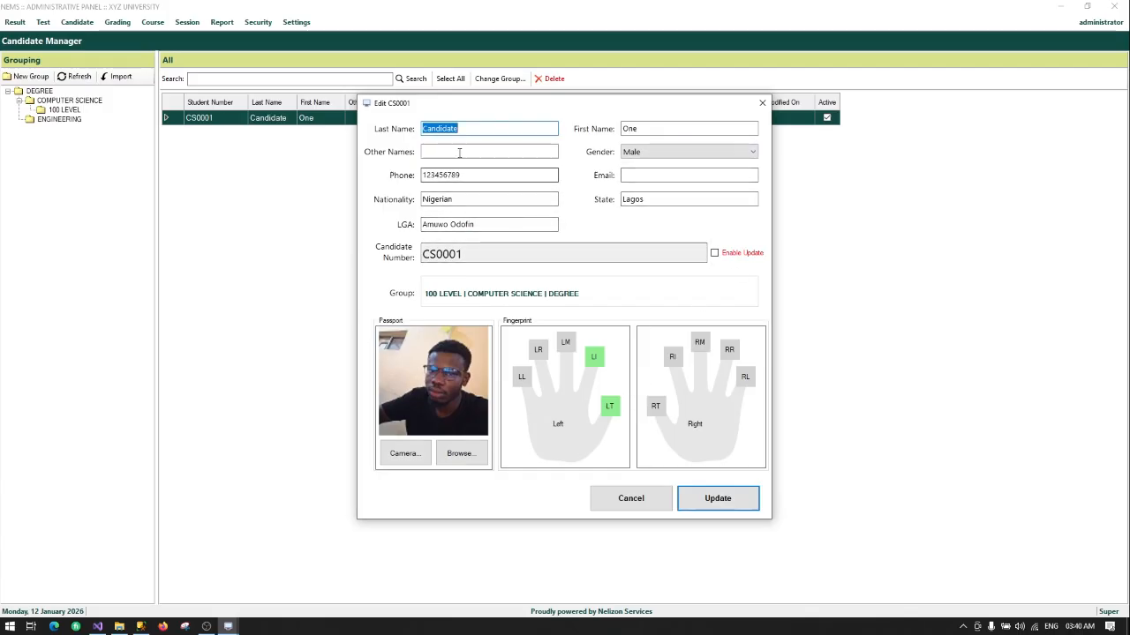
pyautogui.click(761, 102)
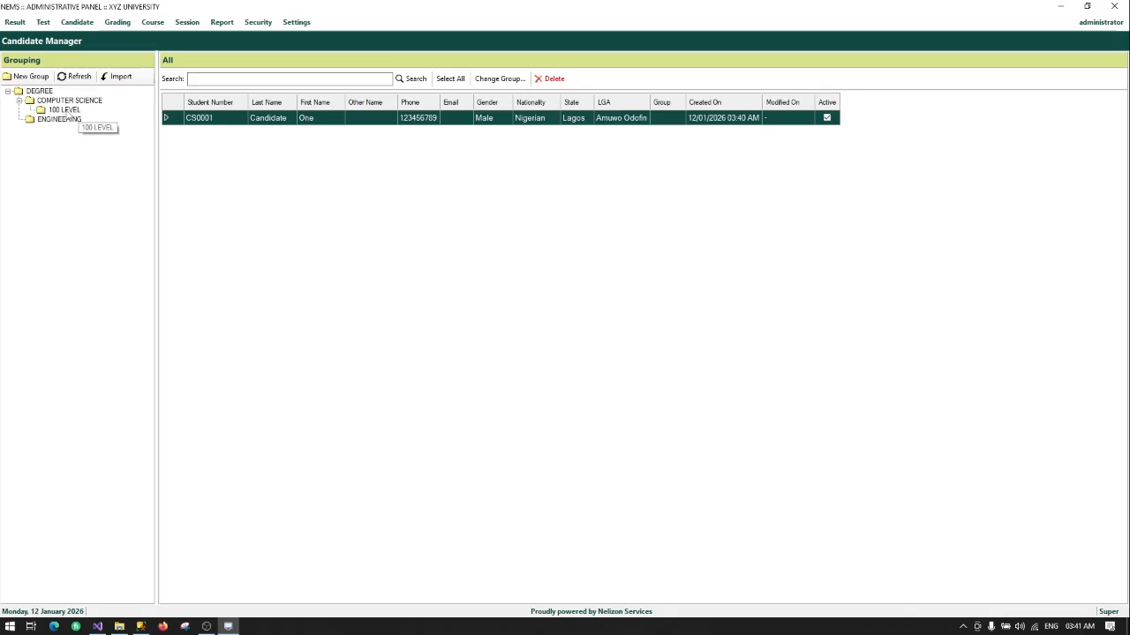
# Step: View the students in the 100 LEVEL group
pyautogui.rightClick(74, 112)
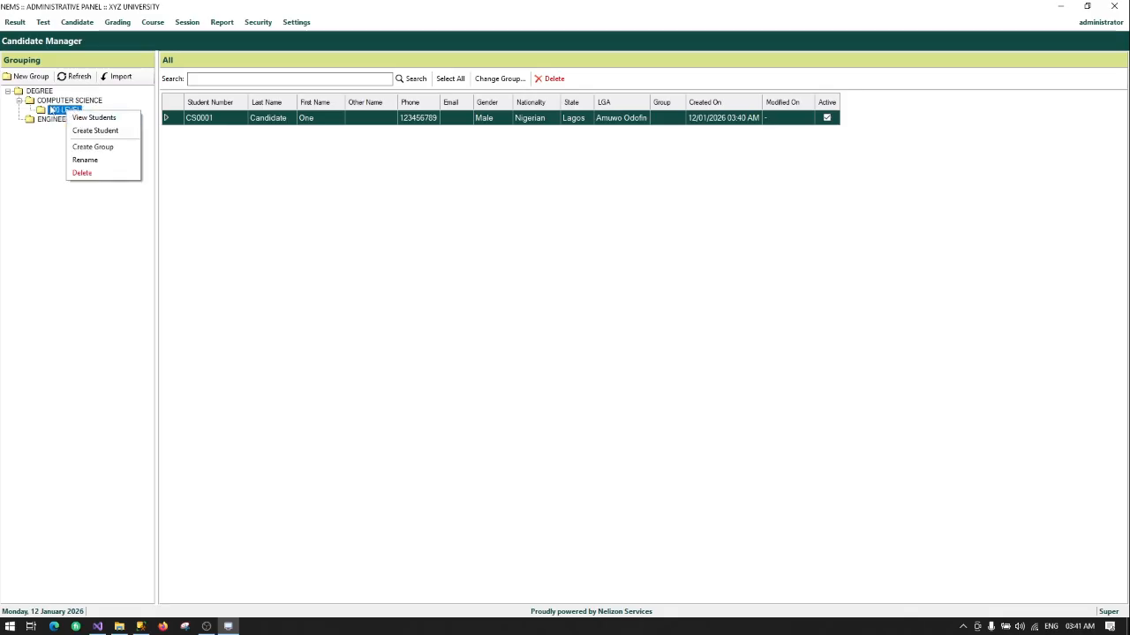
pyautogui.rightClick(50, 110)
pyautogui.click(78, 118)
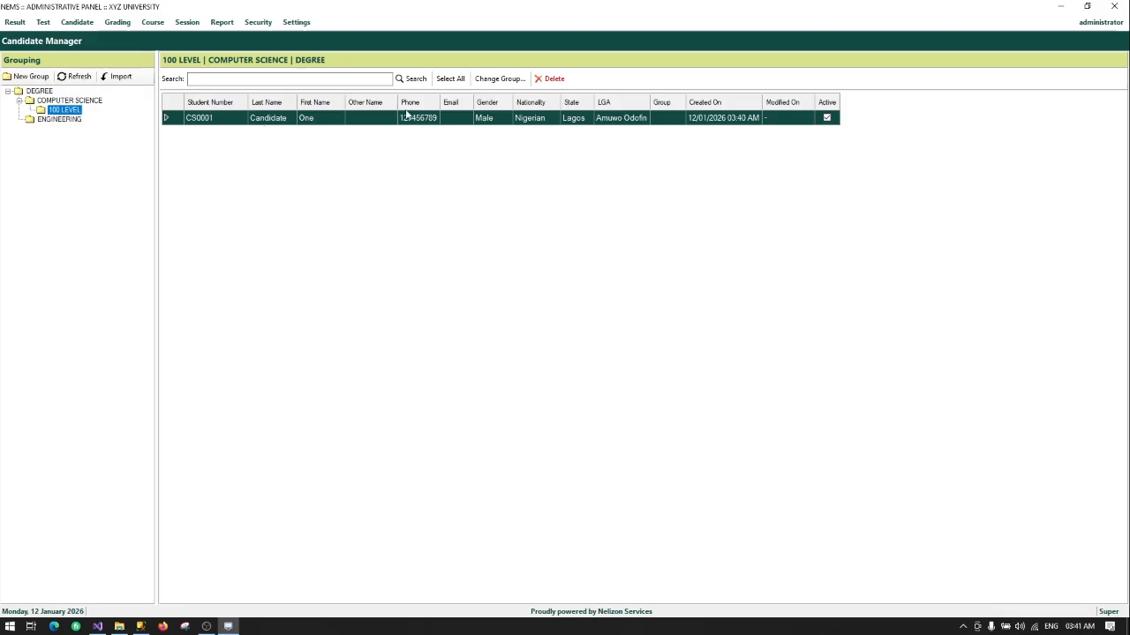
# Step: Reopen CS0001, enable editing of its candidate number, then close the edit window unsaved
pyautogui.doubleClick(325, 120)
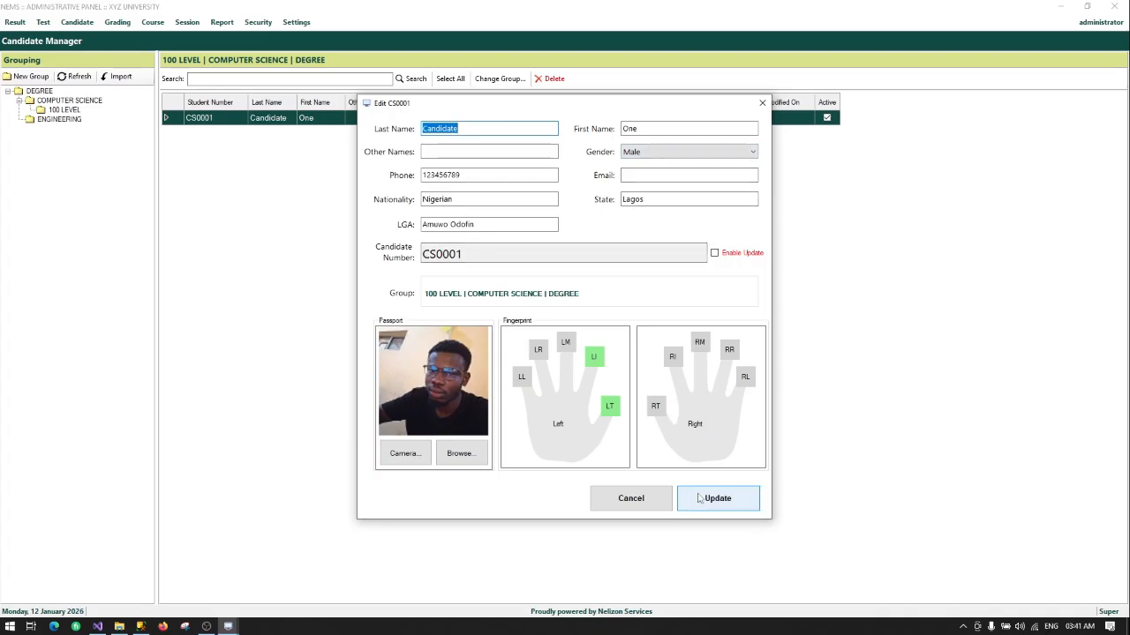
pyautogui.click(716, 254)
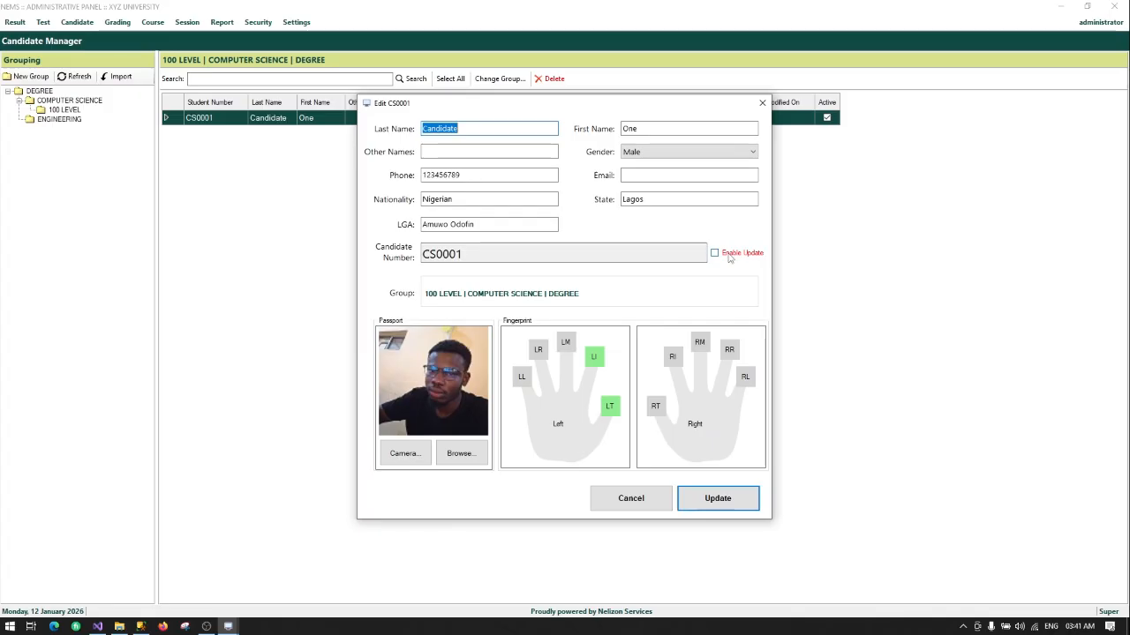
pyautogui.click(470, 251)
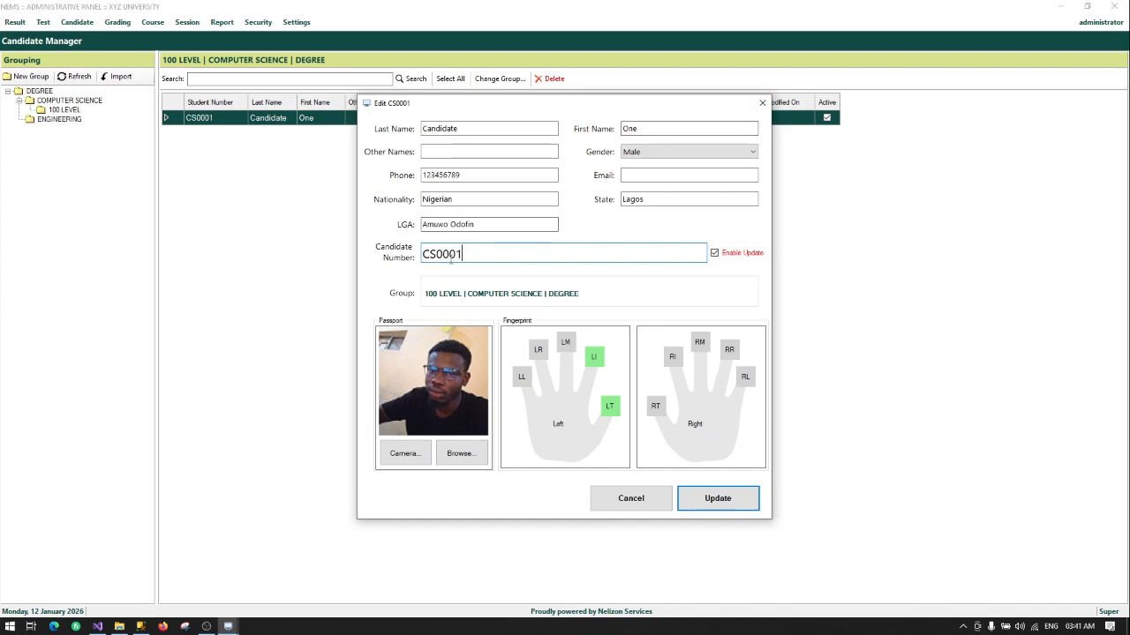
pyautogui.click(762, 104)
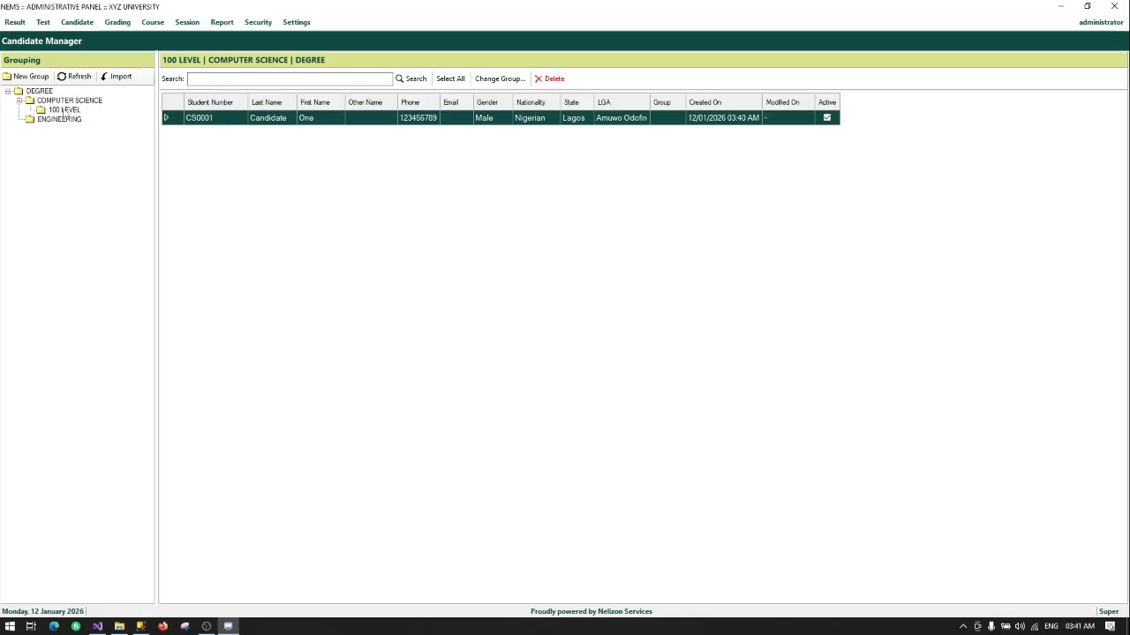
# Step: Save Student Group Template.xlsx to Downloads, preview its NAME column in Excel, and close the import window
pyautogui.click(61, 111)
pyautogui.rightClick(68, 114)
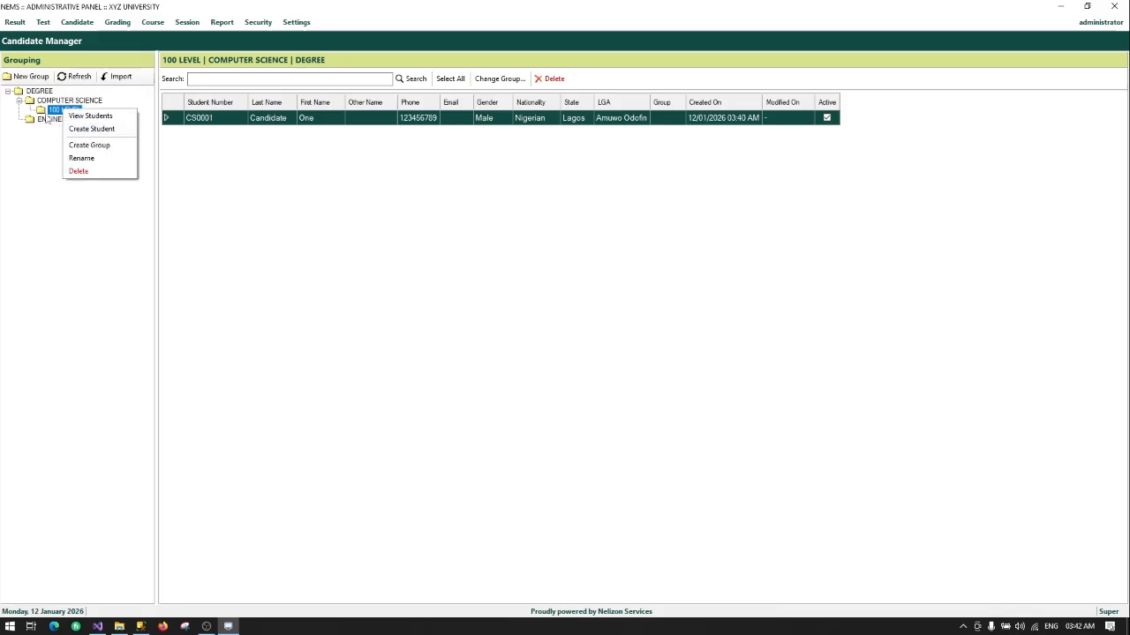
pyautogui.click(54, 113)
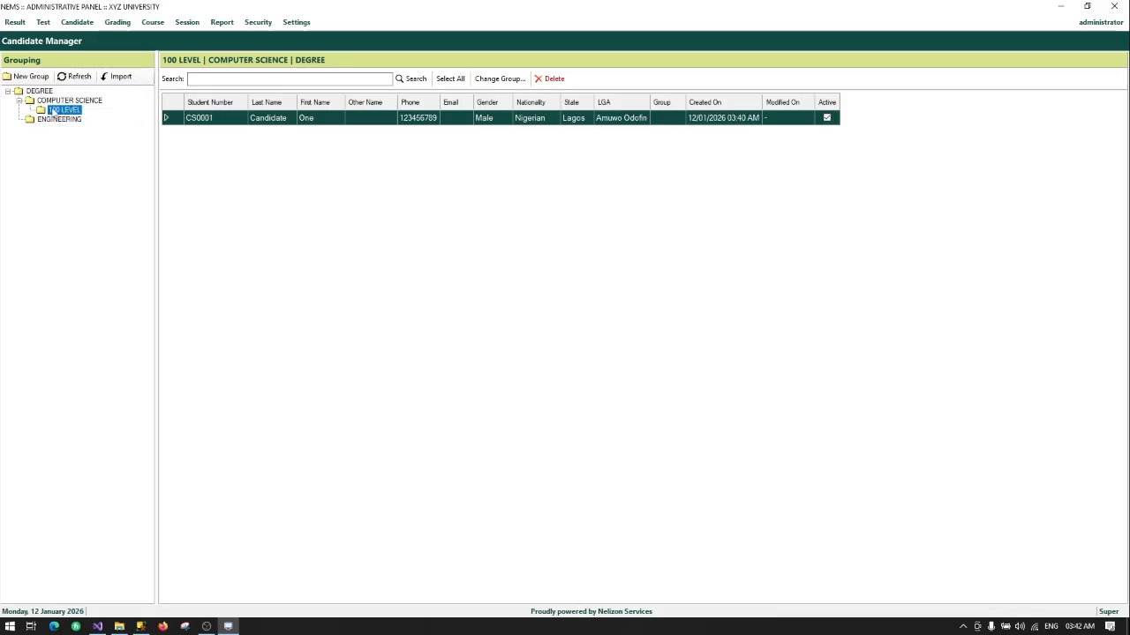
pyautogui.click(119, 79)
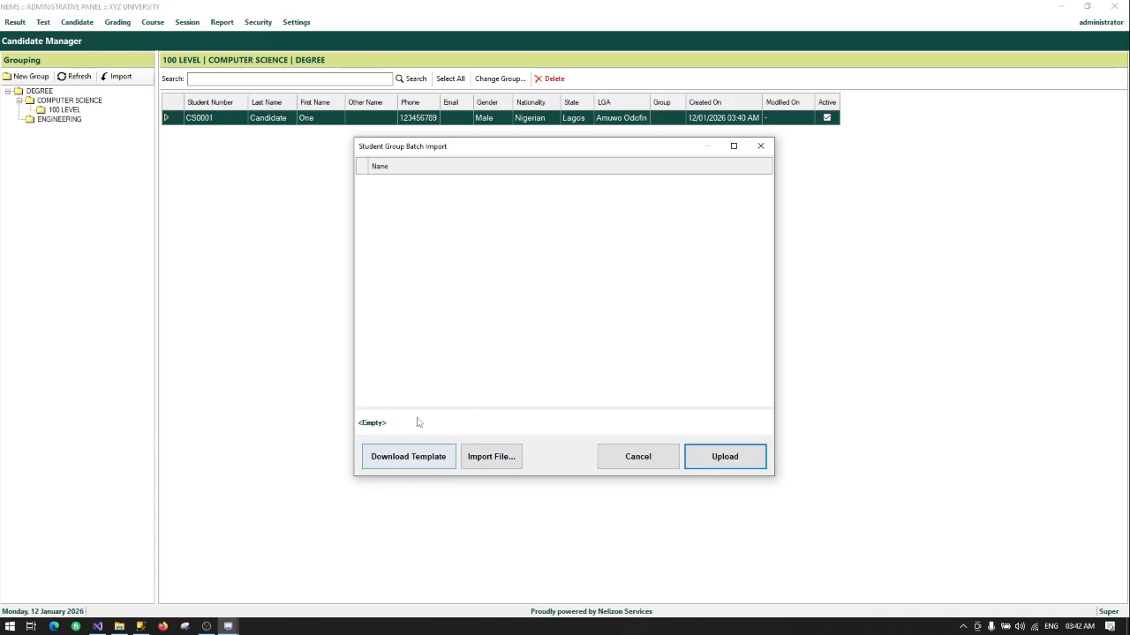
pyautogui.click(392, 460)
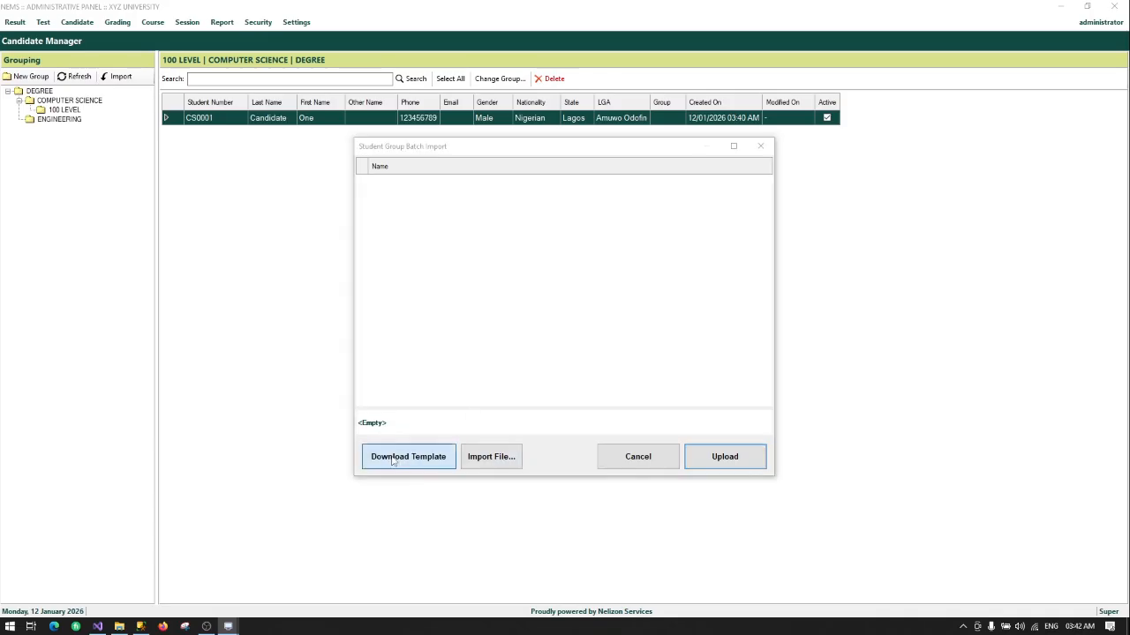
pyautogui.click(819, 454)
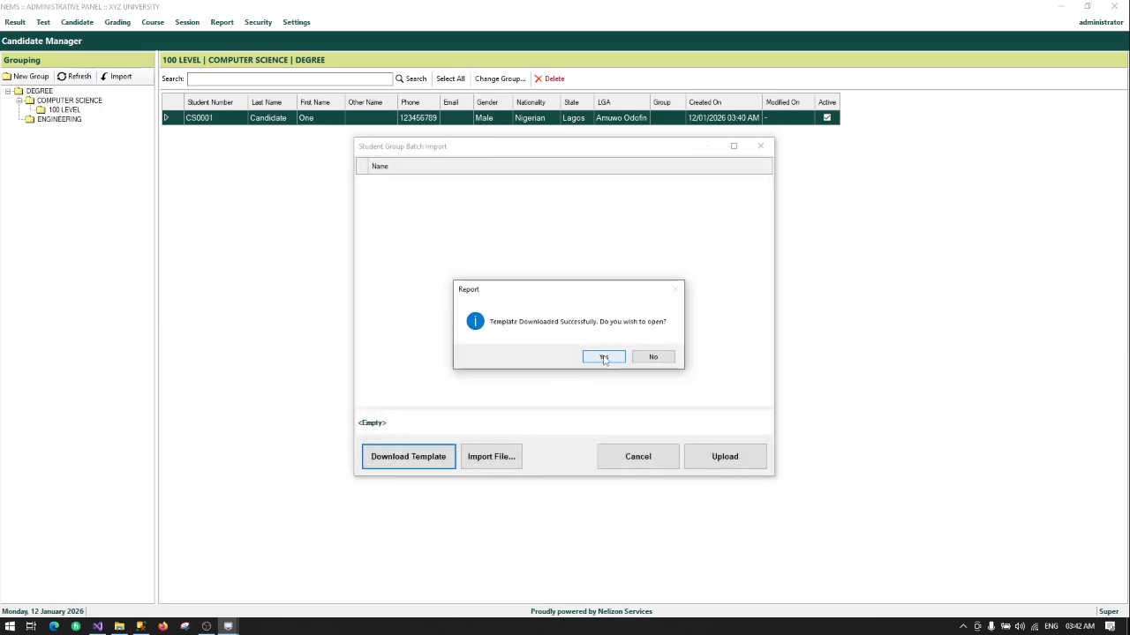
pyautogui.click(604, 357)
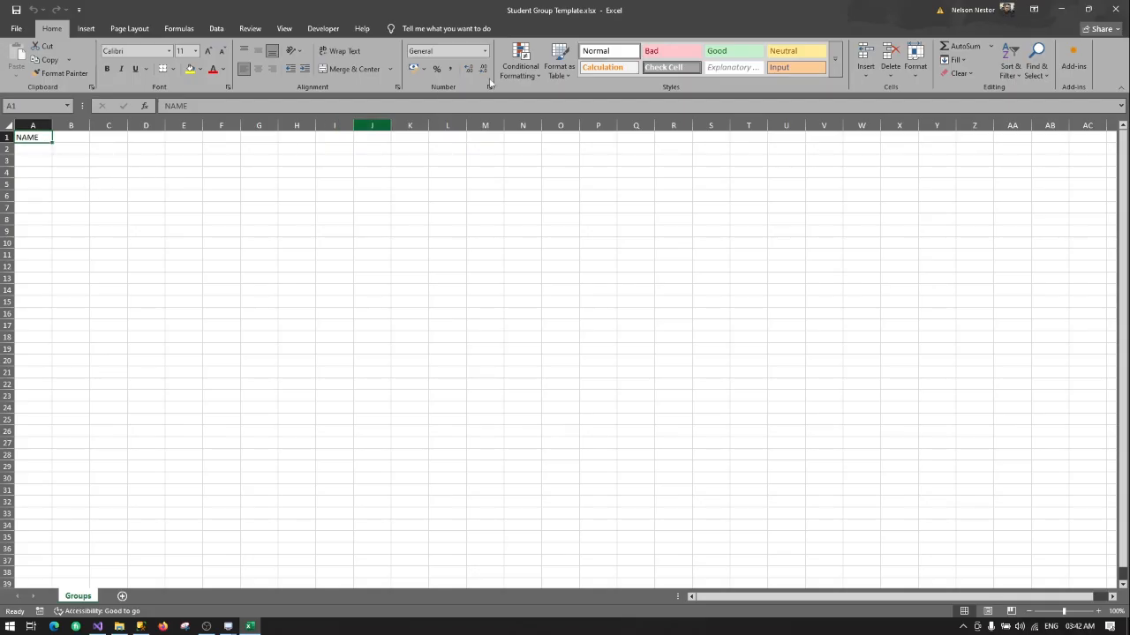
pyautogui.click(1111, 10)
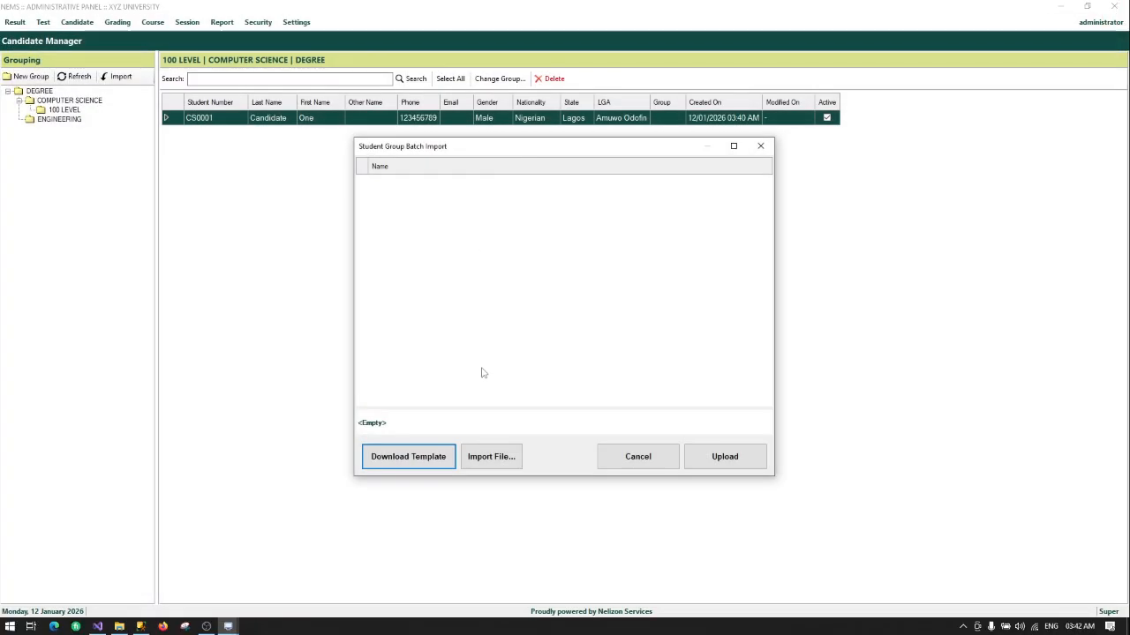
pyautogui.click(761, 146)
pyautogui.rightClick(49, 114)
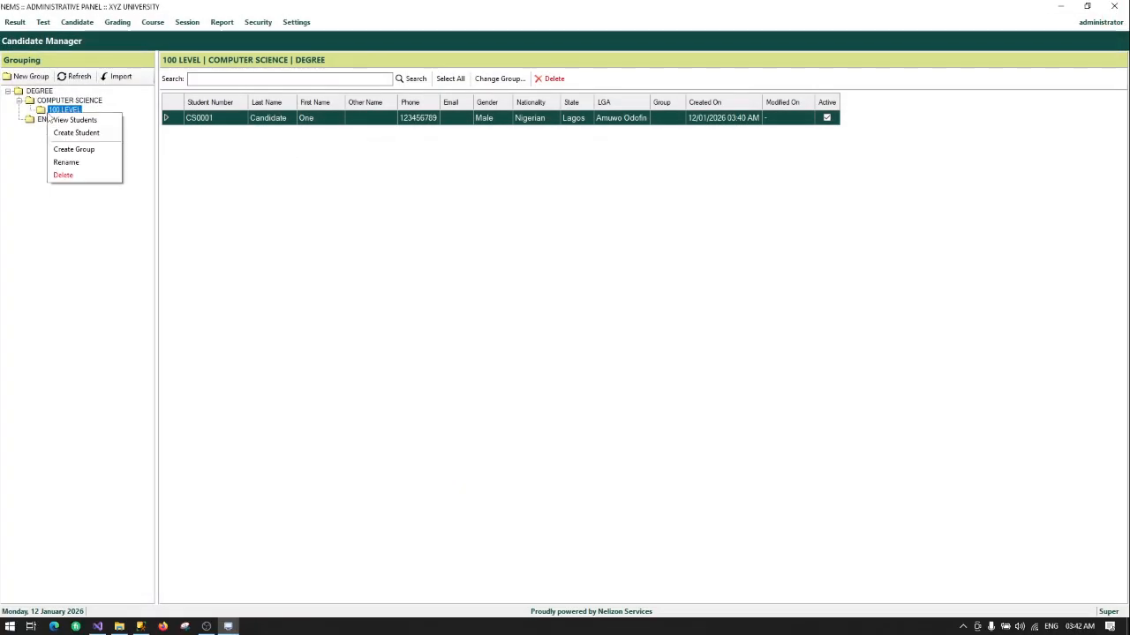
# Step: Cancel the new-student form and open Candidate Batch Import from the Candidate menu
pyautogui.click(84, 136)
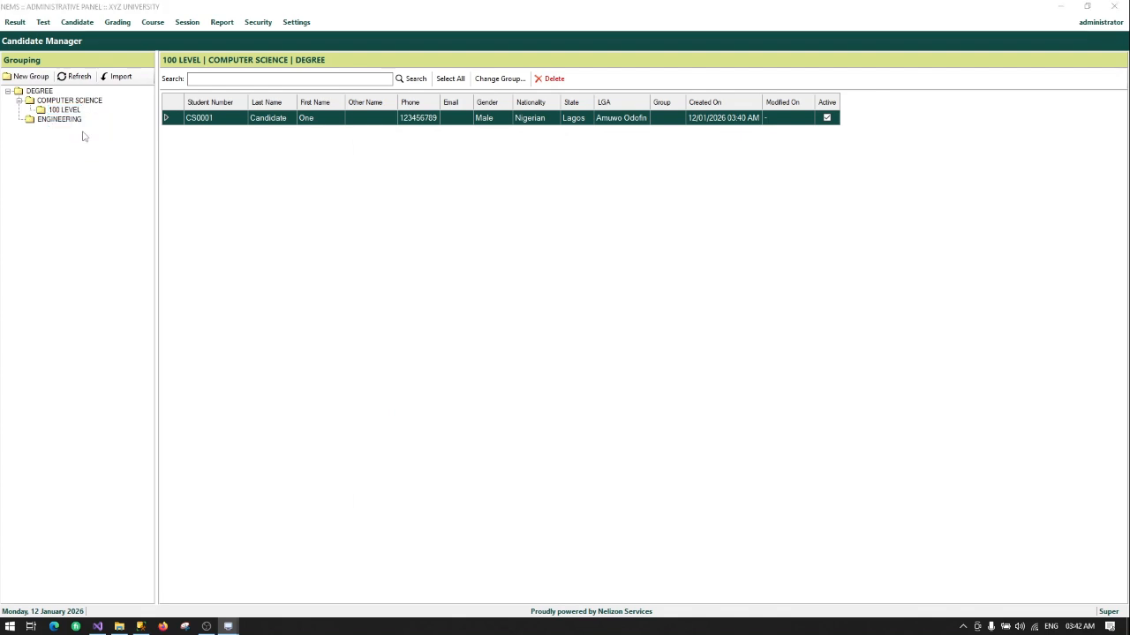
pyautogui.click(651, 499)
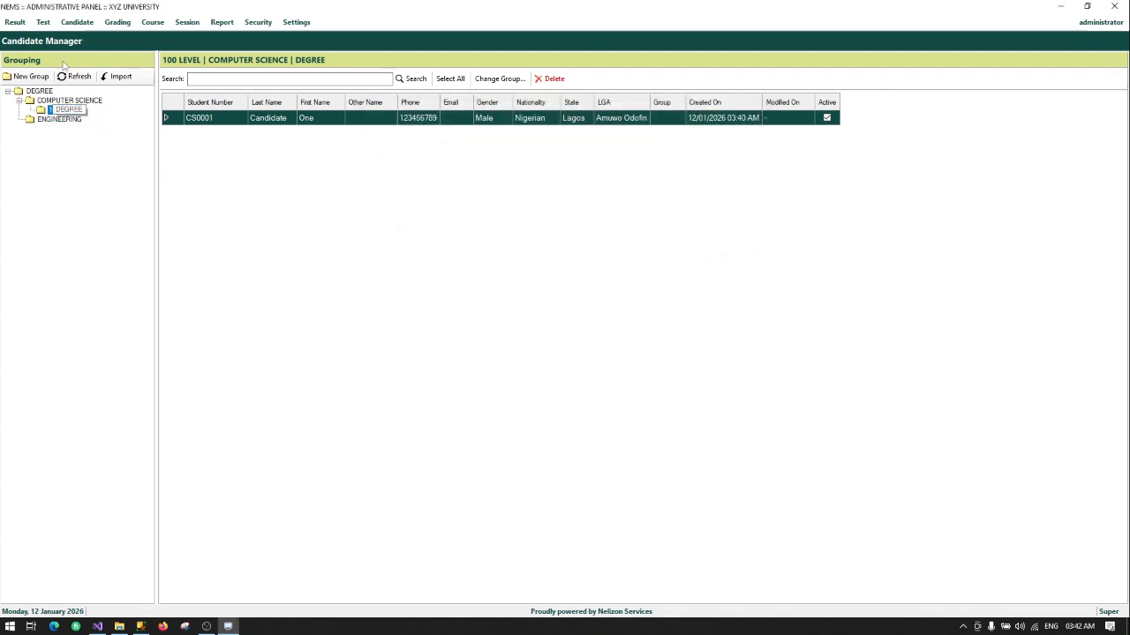
pyautogui.click(77, 22)
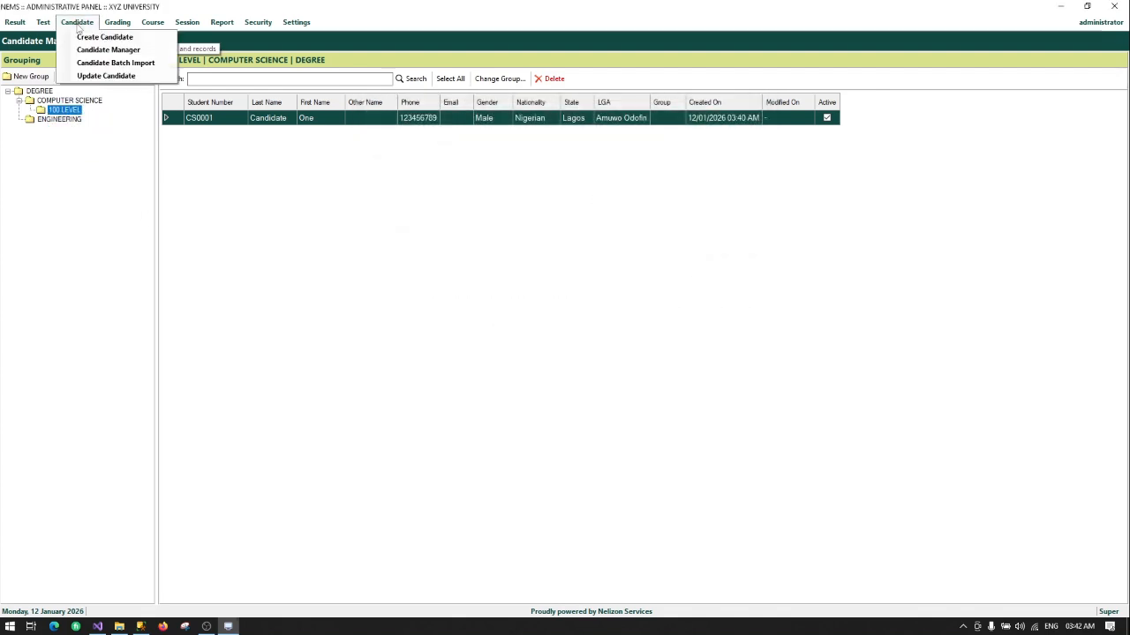
pyautogui.click(116, 64)
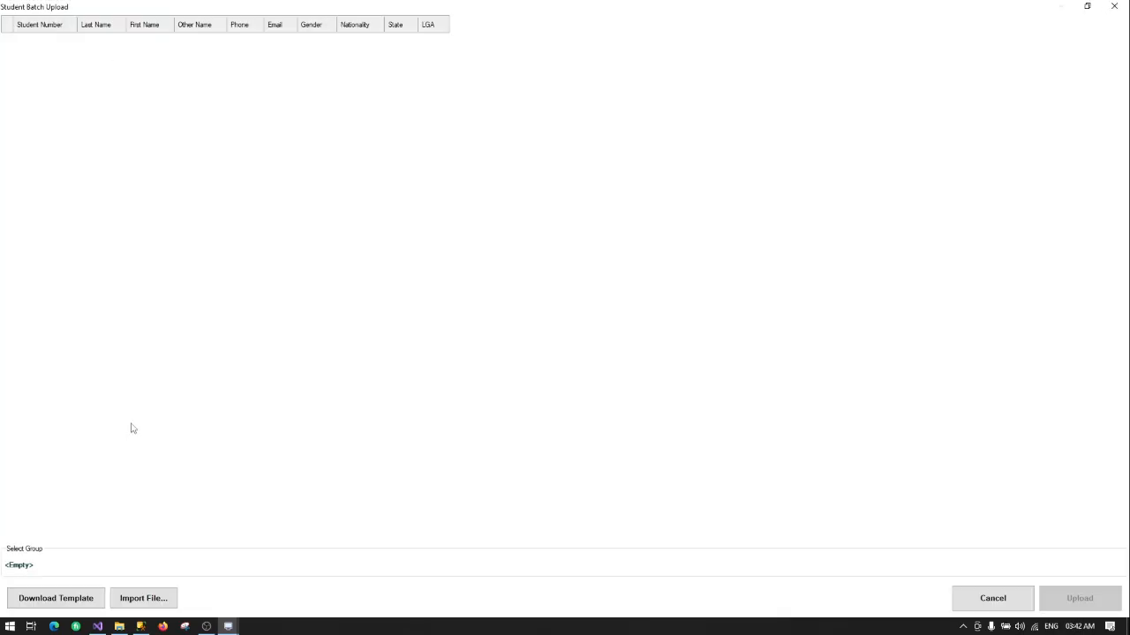
# Step: Download Student Template.xlsx, replacing the older copy in Downloads, and open it in Excel
pyautogui.click(55, 599)
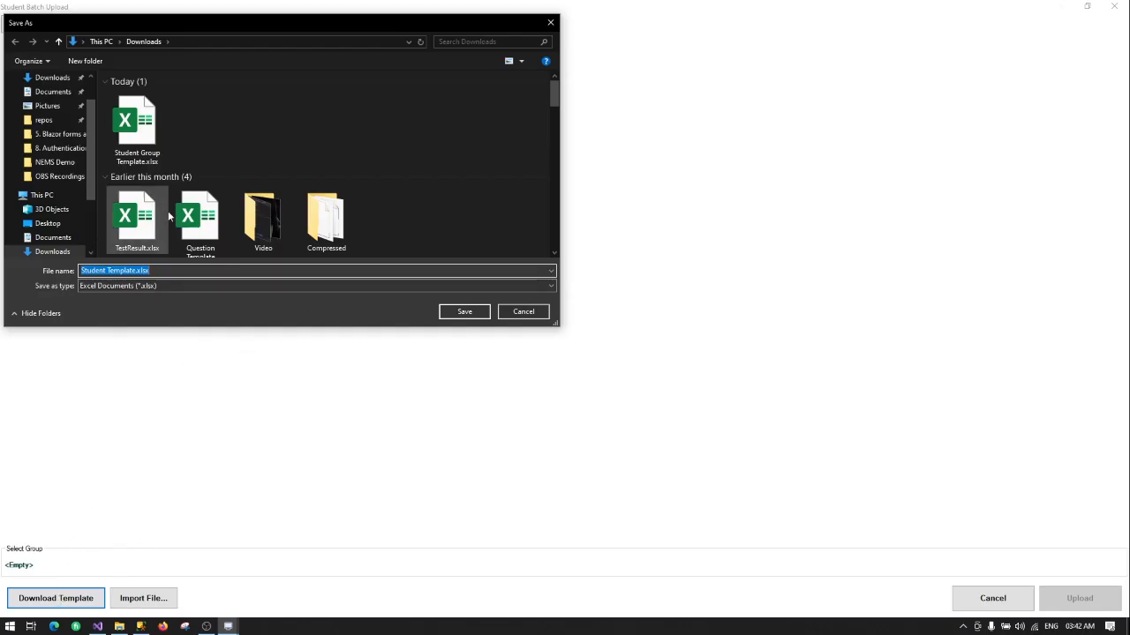
pyautogui.click(467, 313)
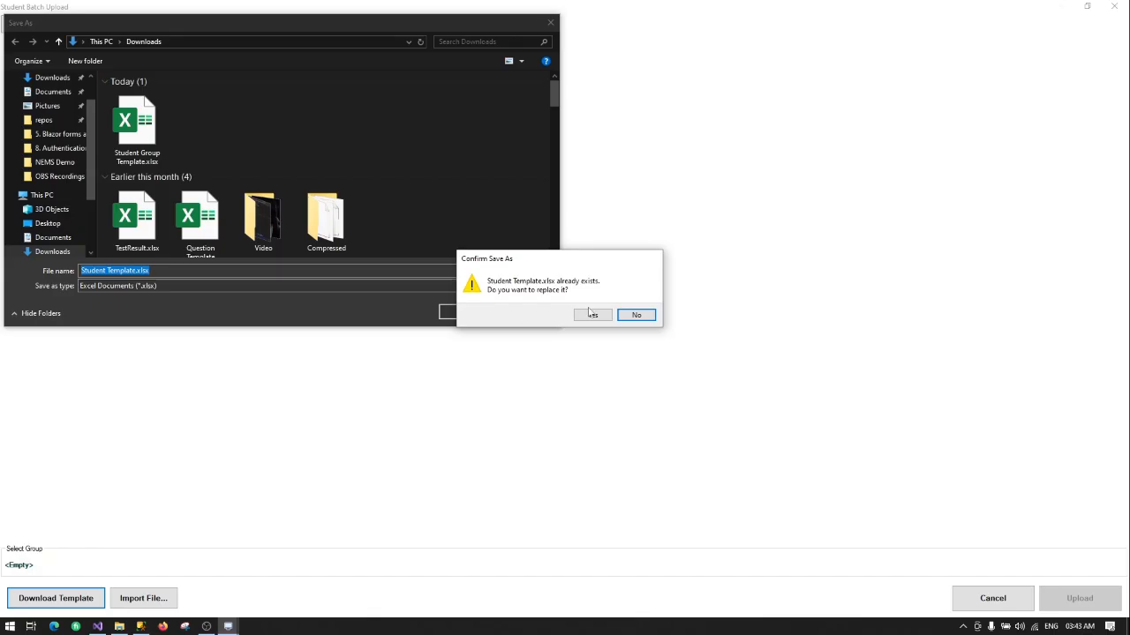
pyautogui.click(591, 315)
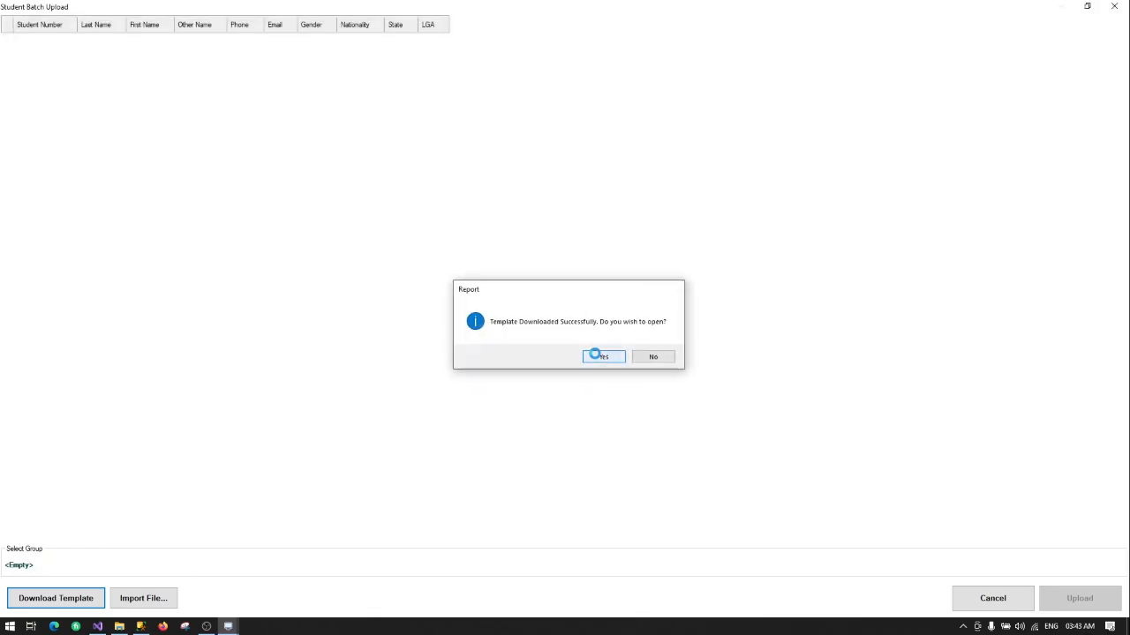
pyautogui.click(597, 356)
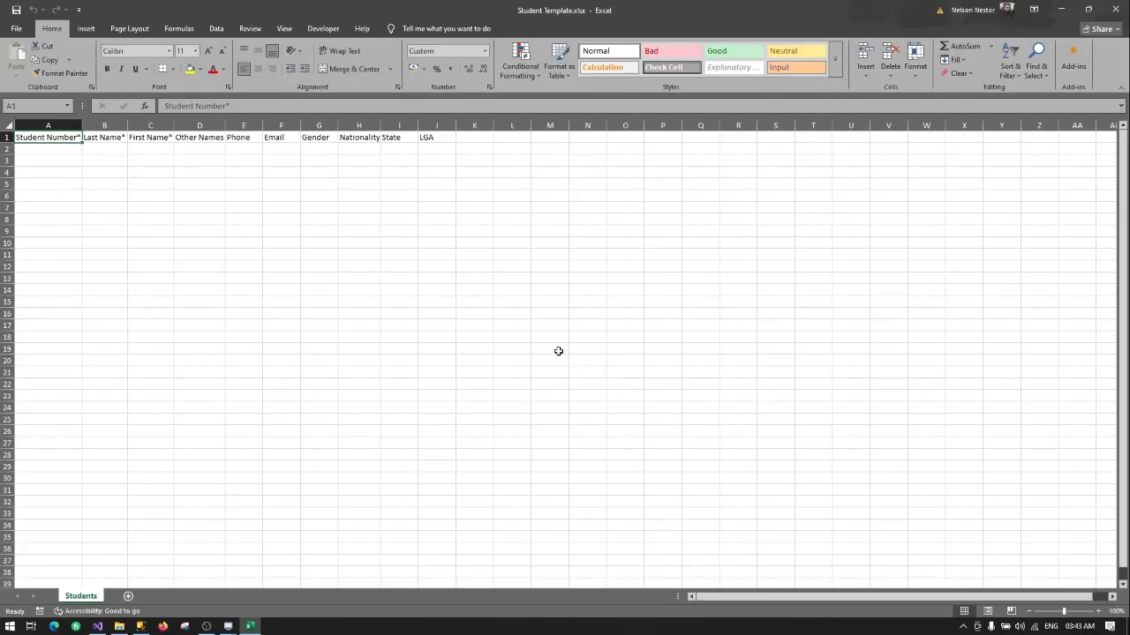
# Step: Check cells A2–J2 under Student Number through LGA, then close the workbook
pyautogui.click(44, 146)
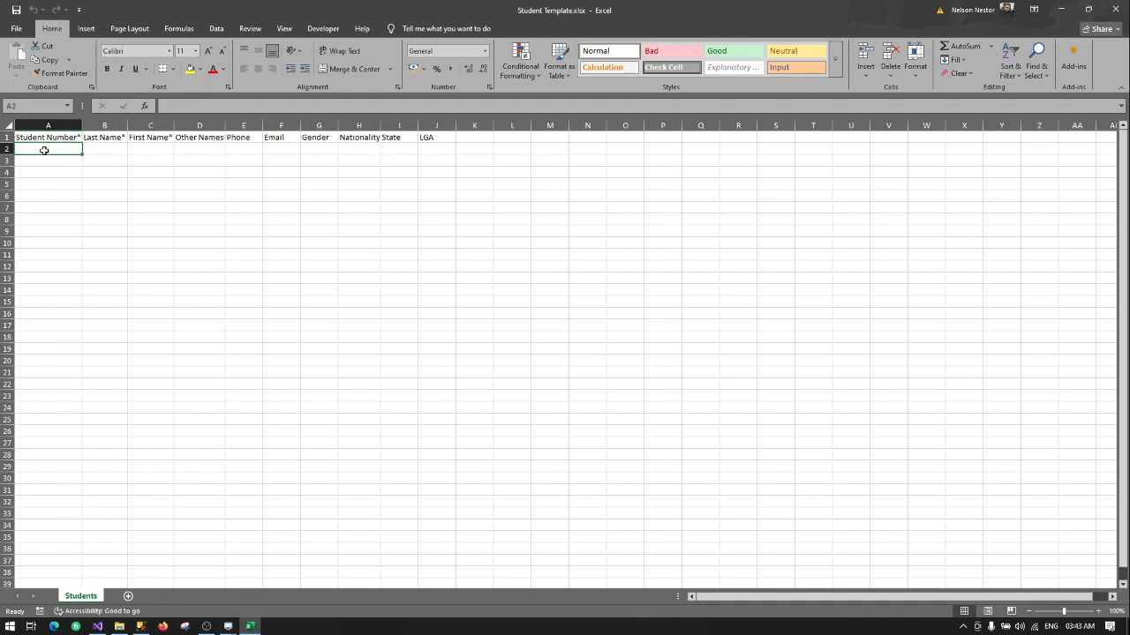
pyautogui.click(106, 147)
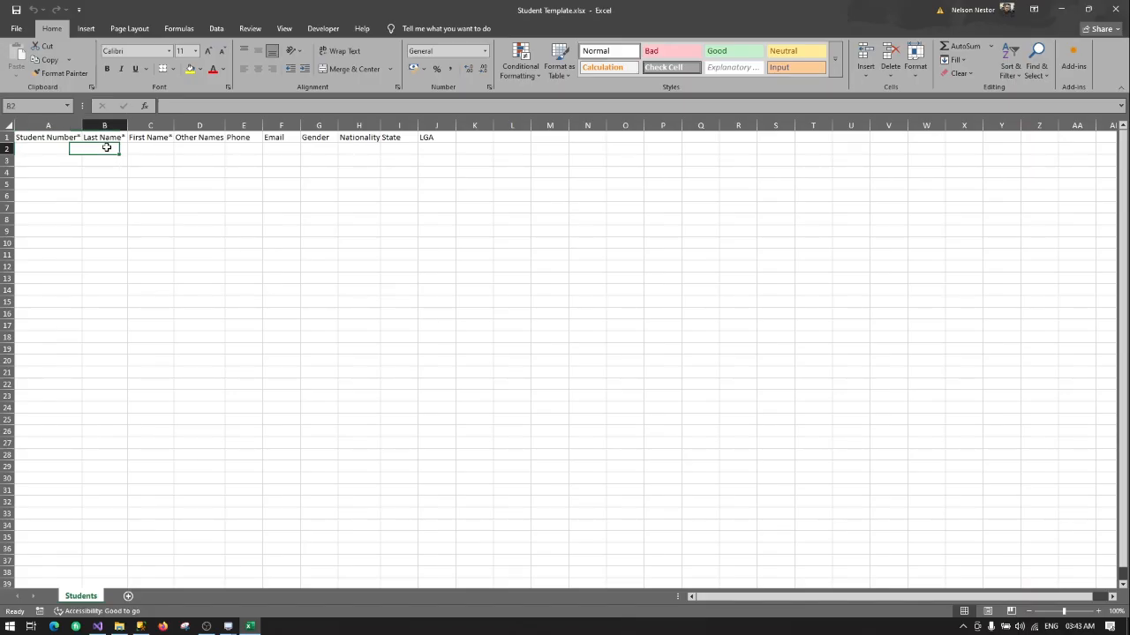
pyautogui.click(157, 147)
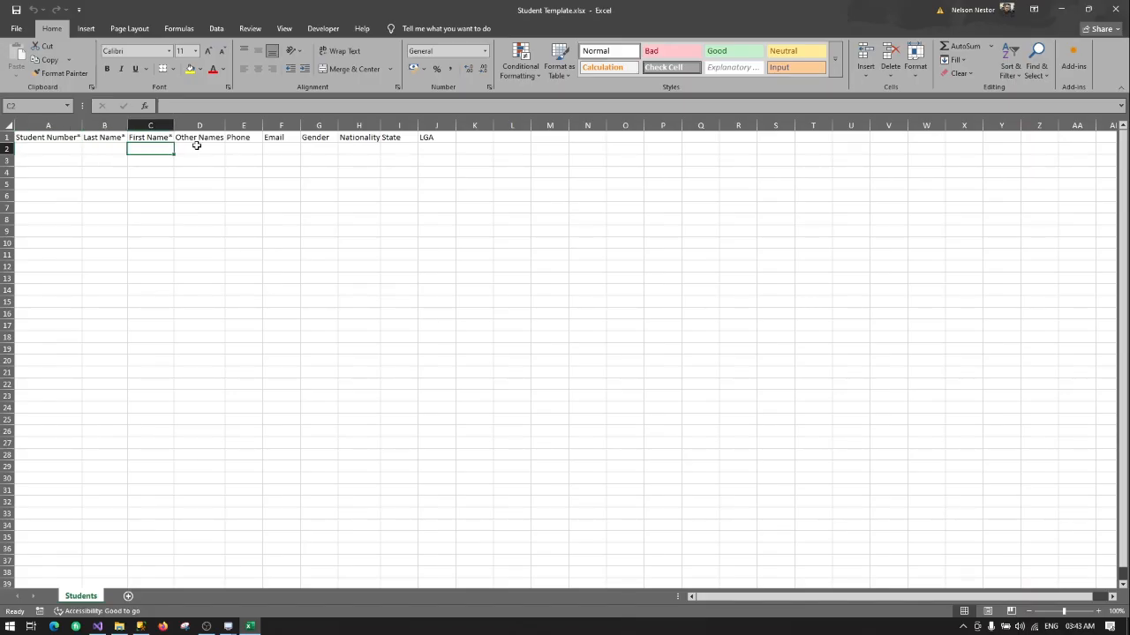
pyautogui.click(197, 146)
pyautogui.click(243, 152)
pyautogui.click(287, 149)
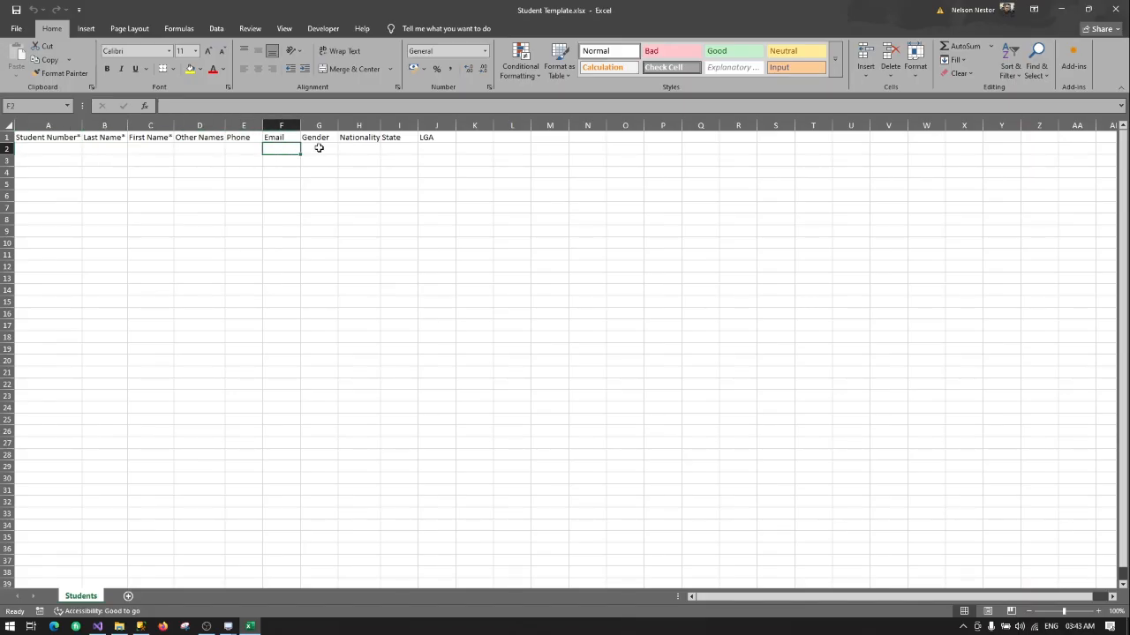
pyautogui.click(320, 148)
pyautogui.click(369, 150)
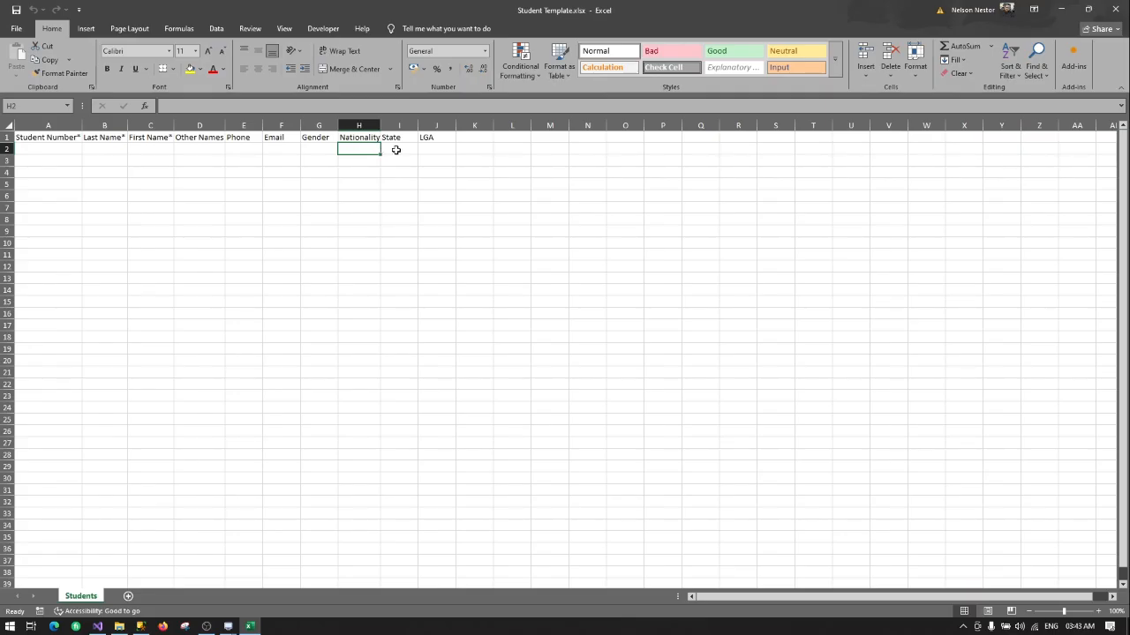
pyautogui.click(397, 150)
pyautogui.click(438, 149)
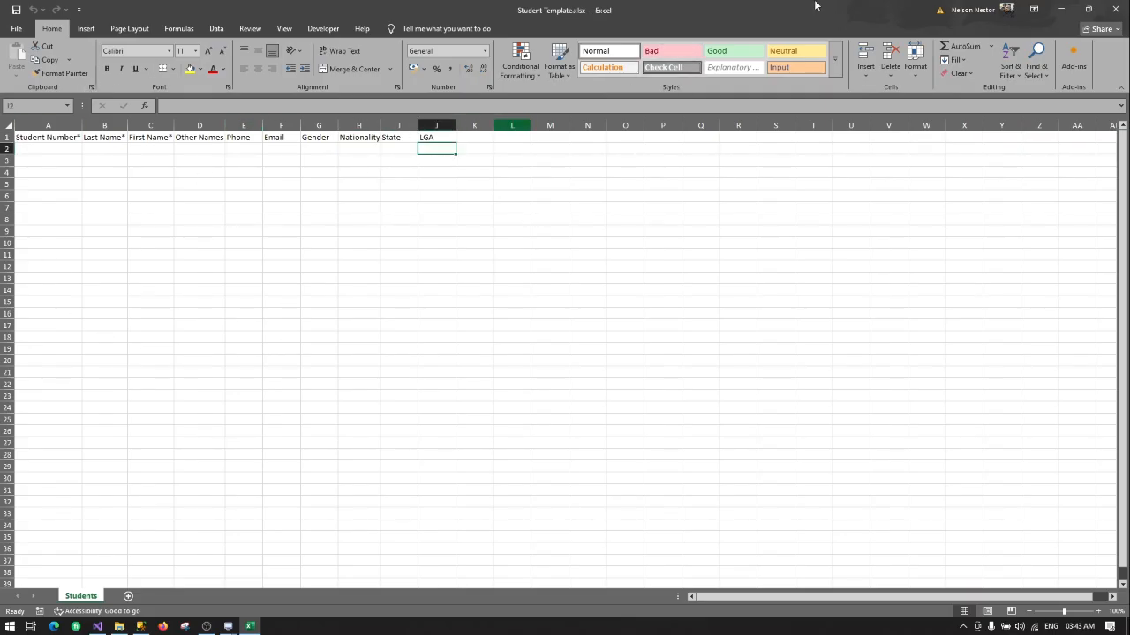
pyautogui.click(1115, 9)
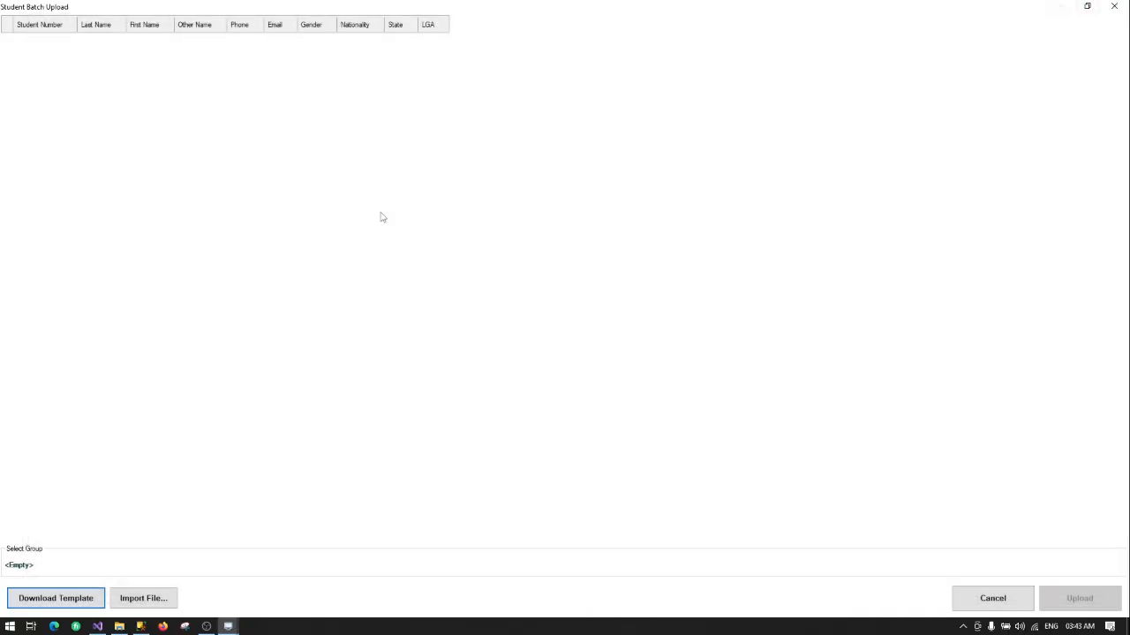
# Step: Import Students_Populated_500.xlsx from Desktop > NEMS Demo into the upload grid
pyautogui.click(131, 599)
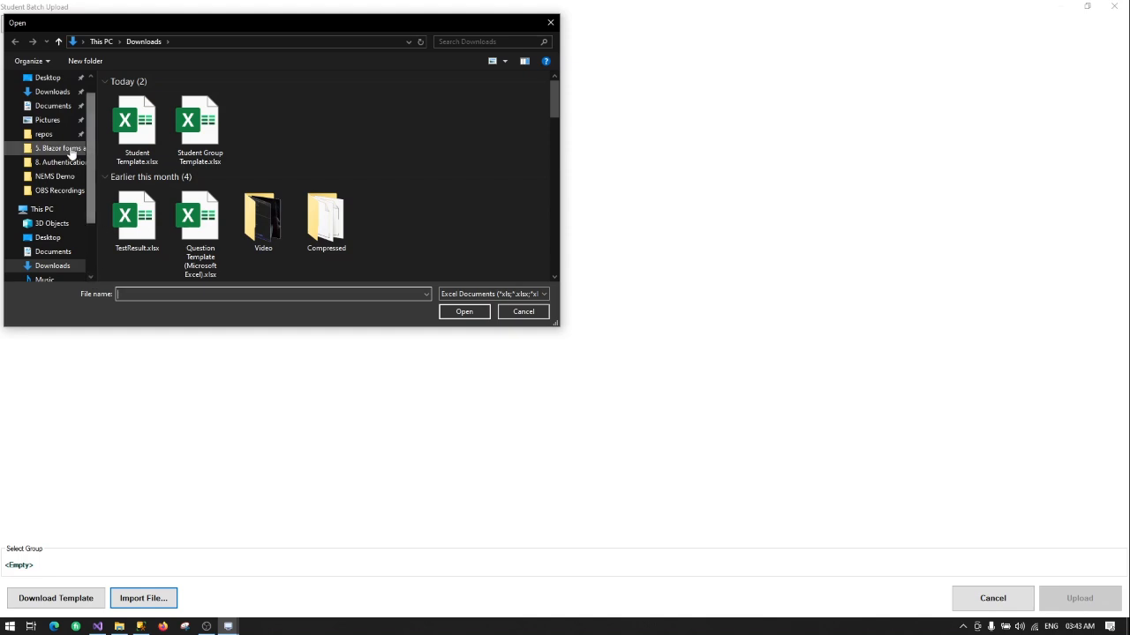
pyautogui.click(55, 177)
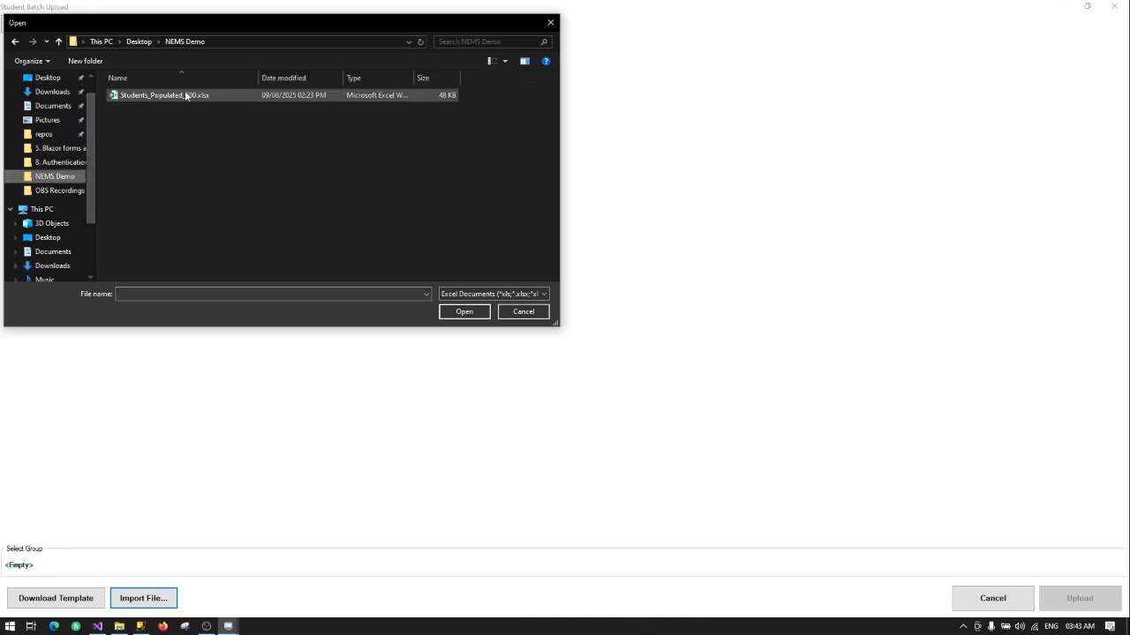
pyautogui.doubleClick(138, 95)
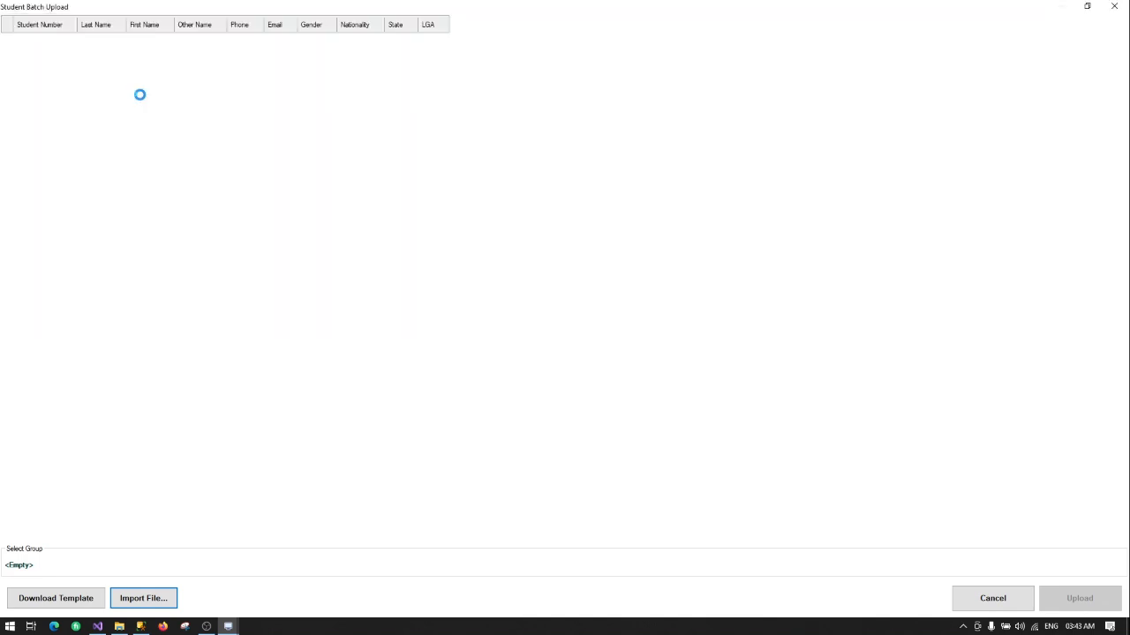
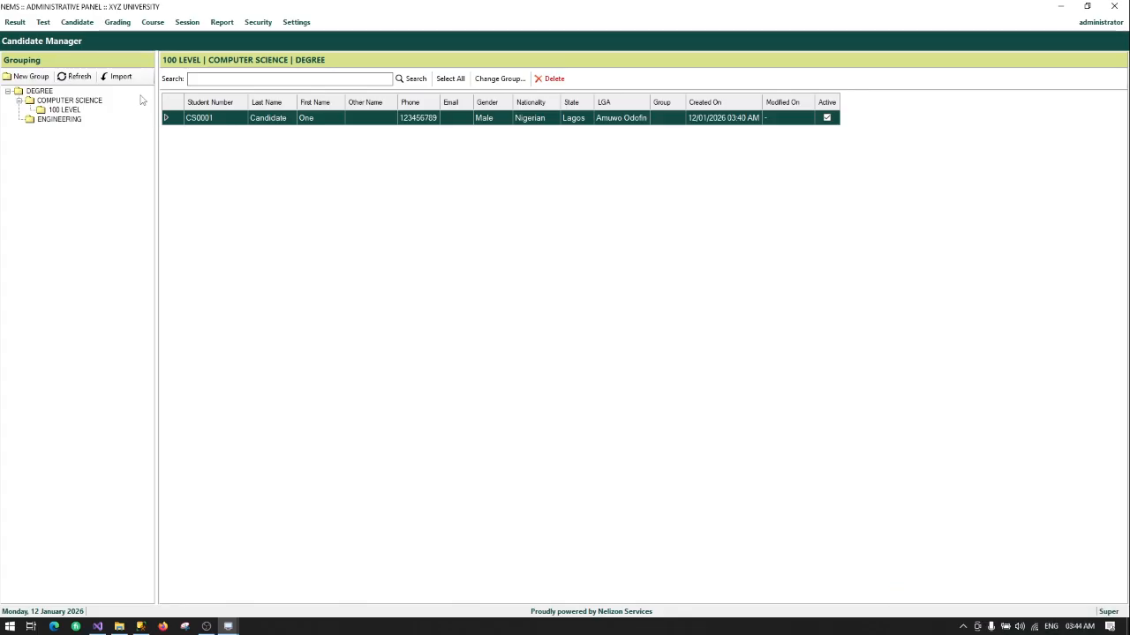
# Step: Bring back the Student Batch Upload window and scroll down to select the last row, S0500
pyautogui.moveTo(228, 628)
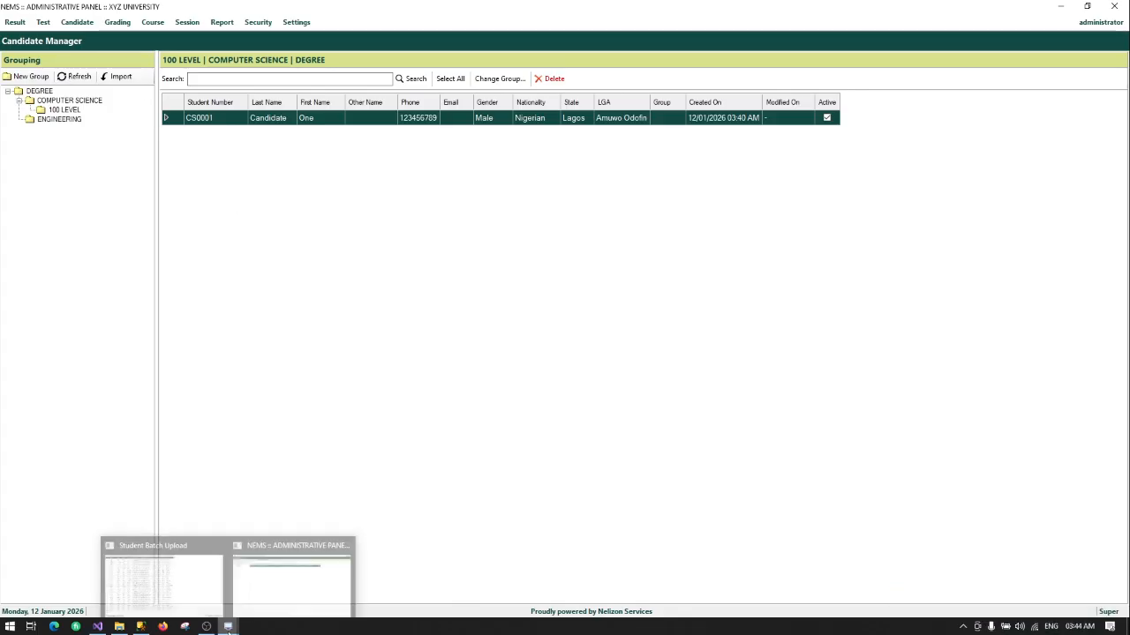
pyautogui.click(163, 578)
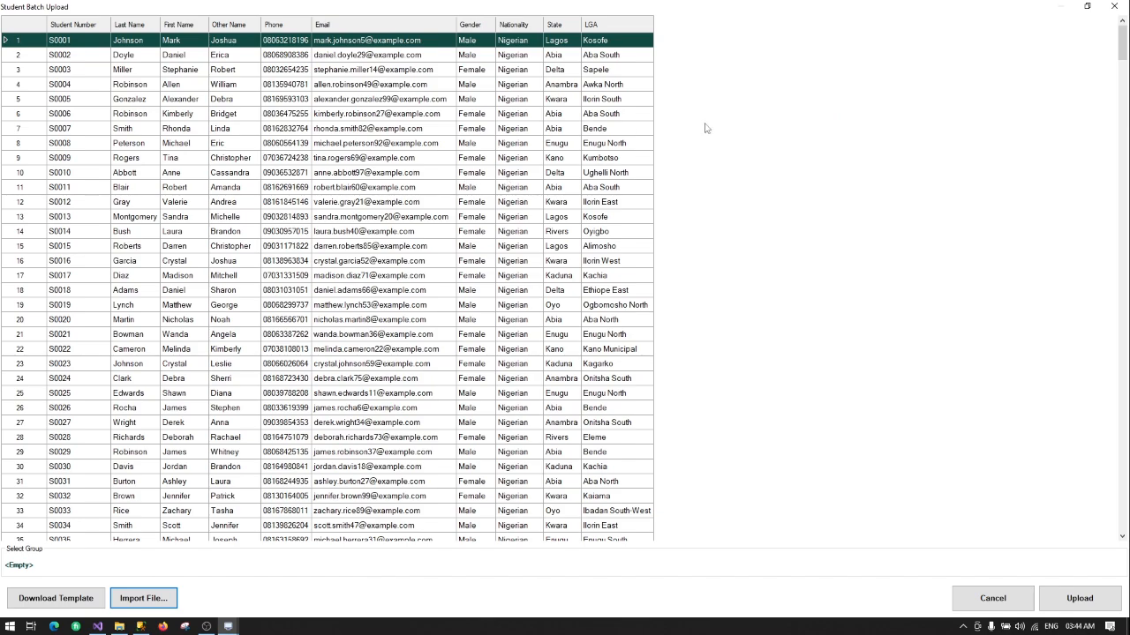
pyautogui.scroll(-15, 342, 227)
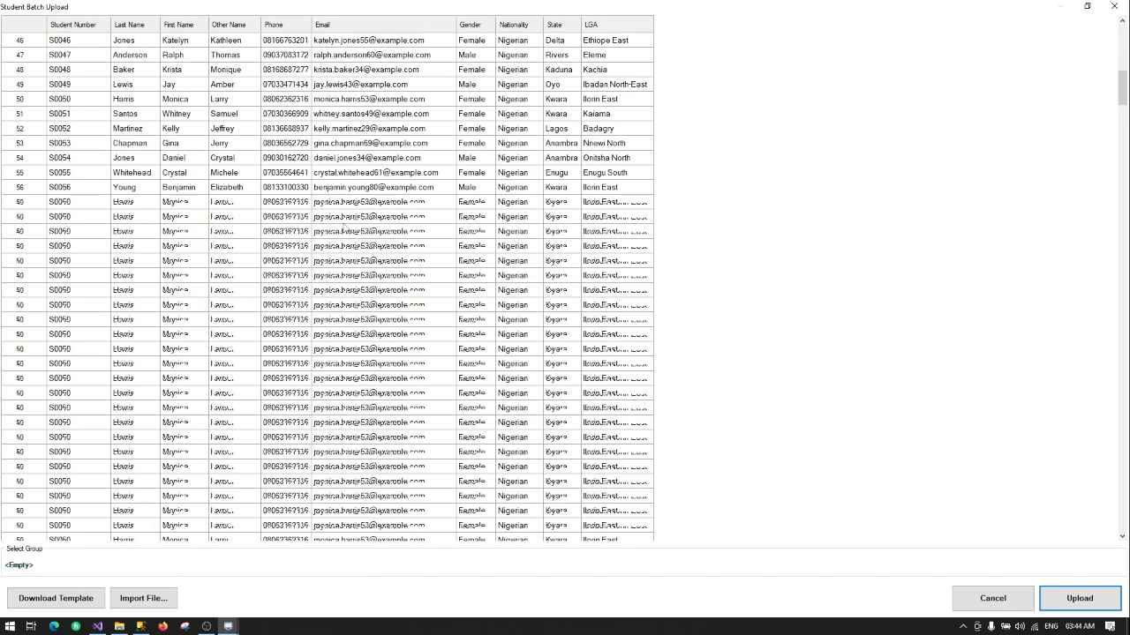
pyautogui.scroll(15, 342, 228)
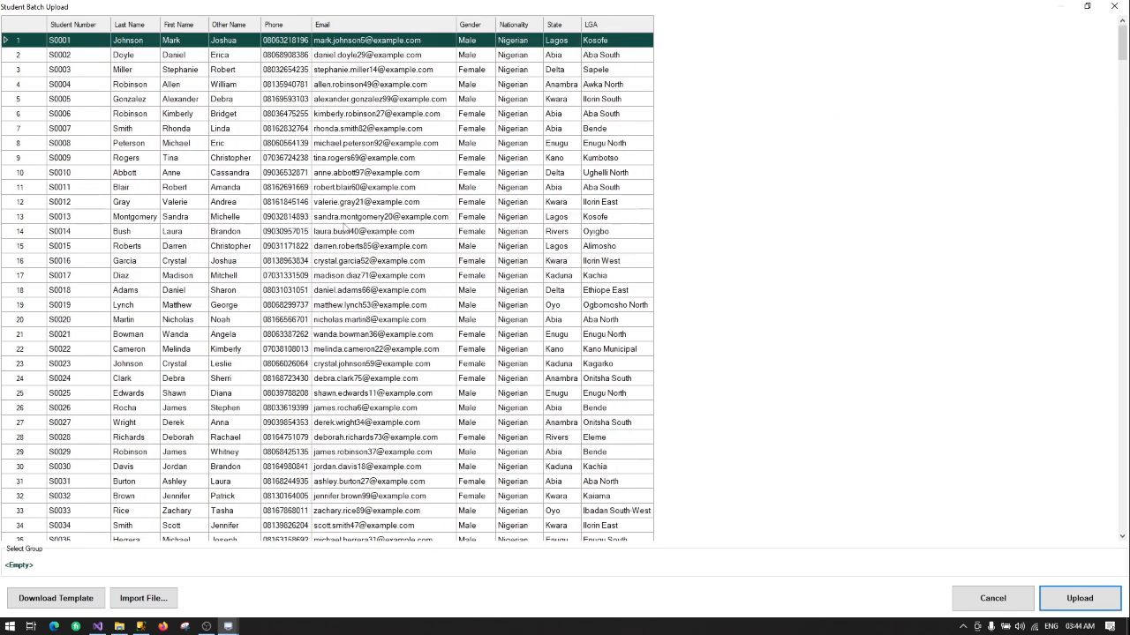
pyautogui.scroll(-20, 342, 227)
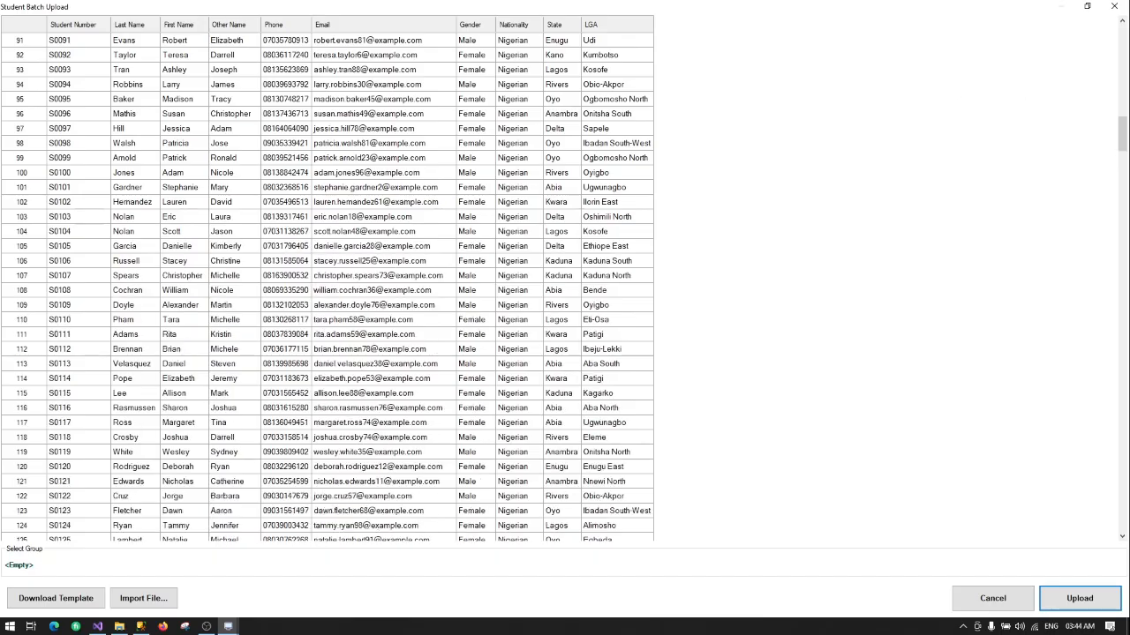
pyautogui.scroll(-15, 1119, 454)
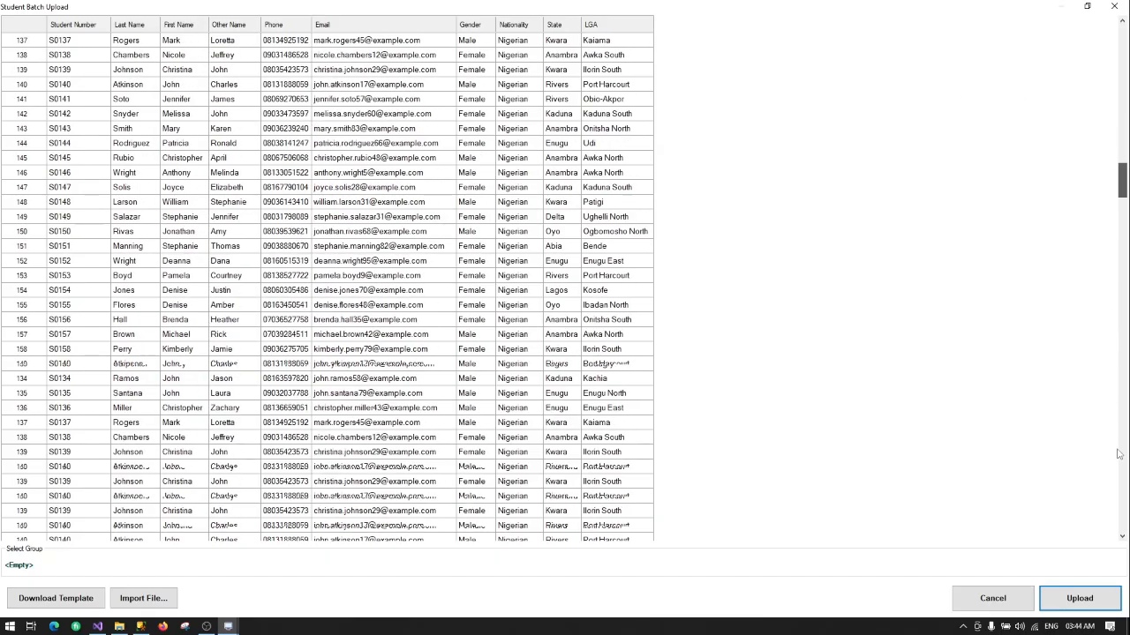
pyautogui.moveTo(1119, 454); pyautogui.dragTo(1123, 538)
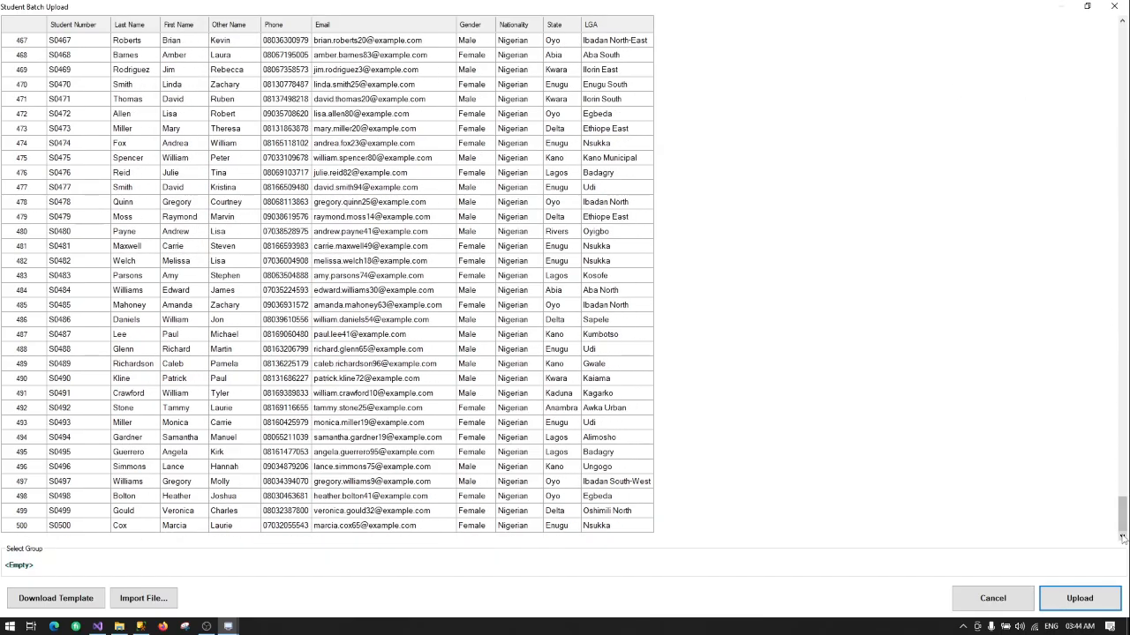
pyautogui.click(24, 527)
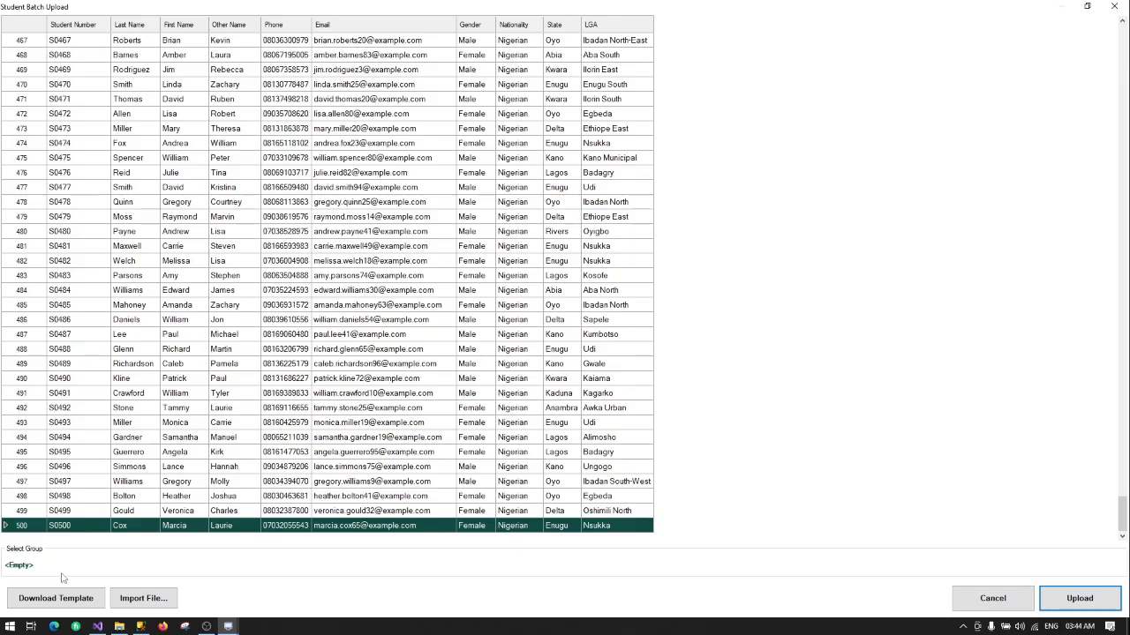
# Step: Choose DEGREE > COMPUTER SCIENCE > 100 LEVEL as the upload group
pyautogui.click(20, 567)
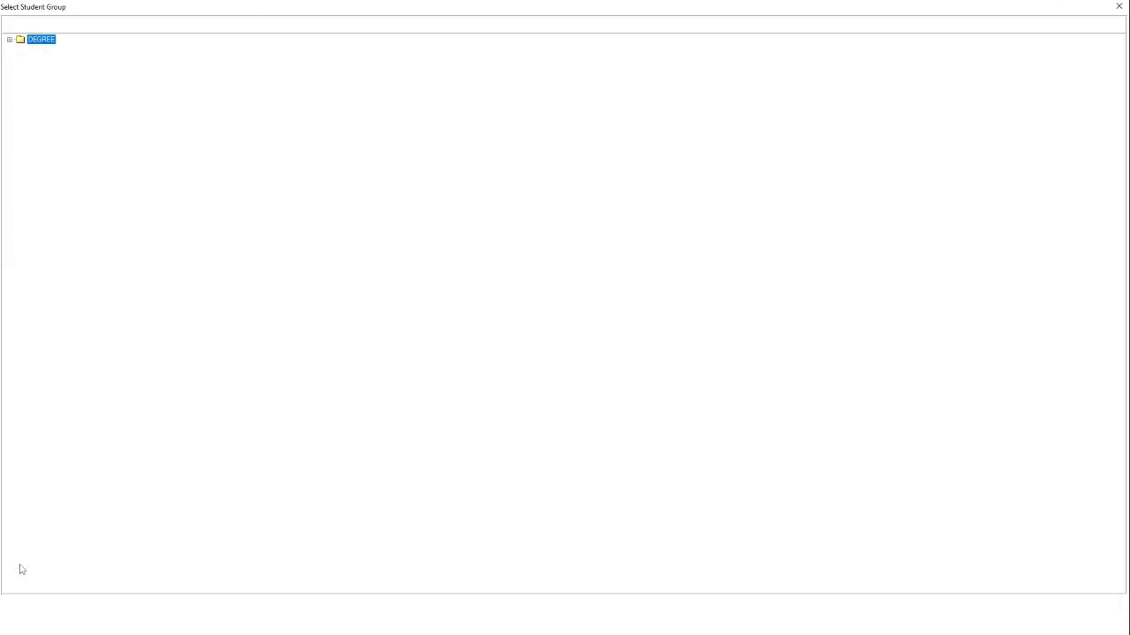
pyautogui.click(9, 39)
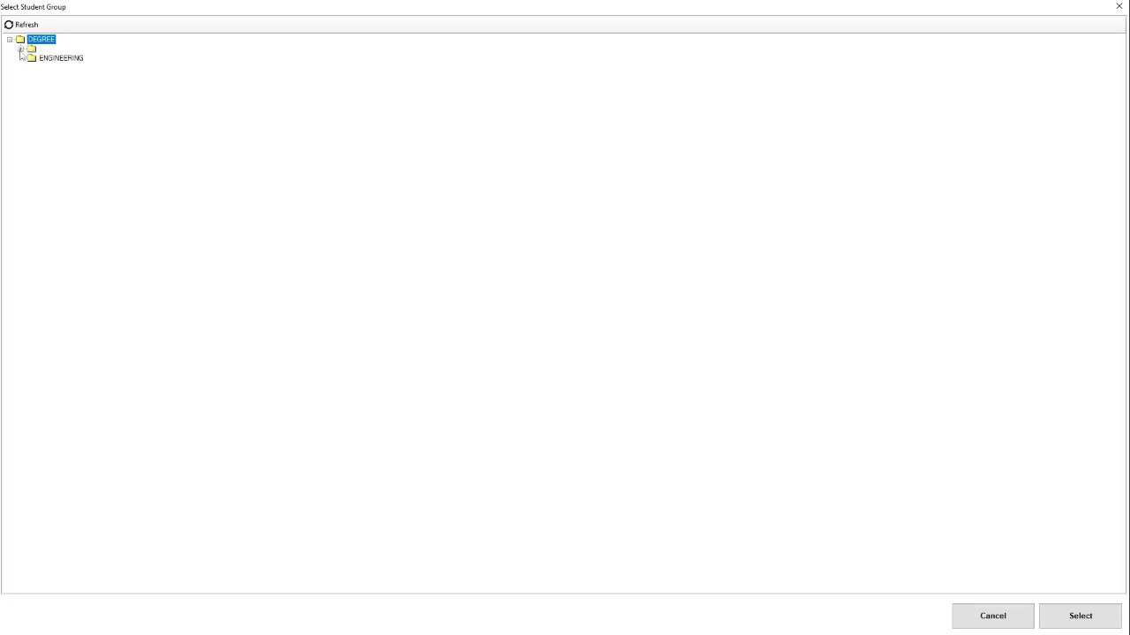
pyautogui.click(21, 49)
pyautogui.click(67, 60)
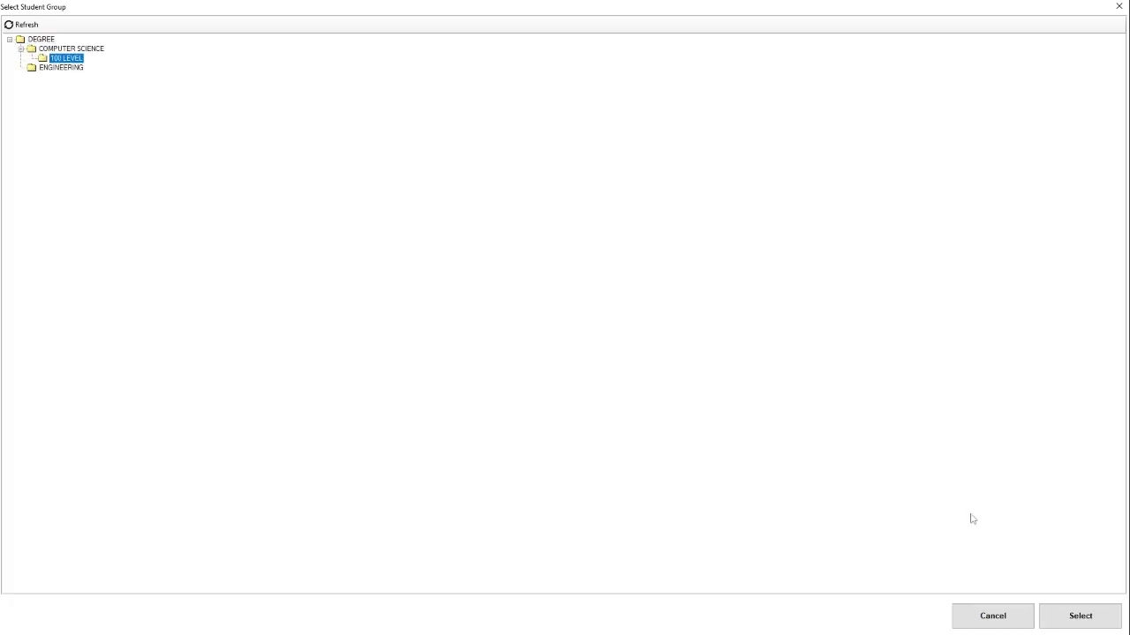
pyautogui.doubleClick(63, 60)
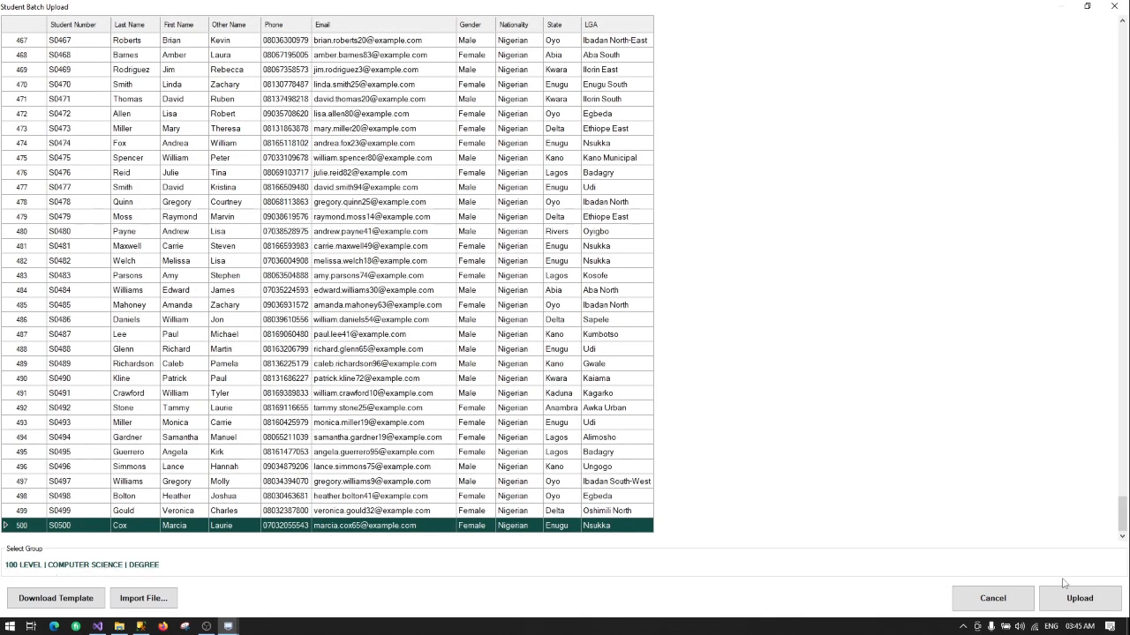
# Step: Upload the 500 students, confirming and acknowledging the success message
pyautogui.click(1079, 605)
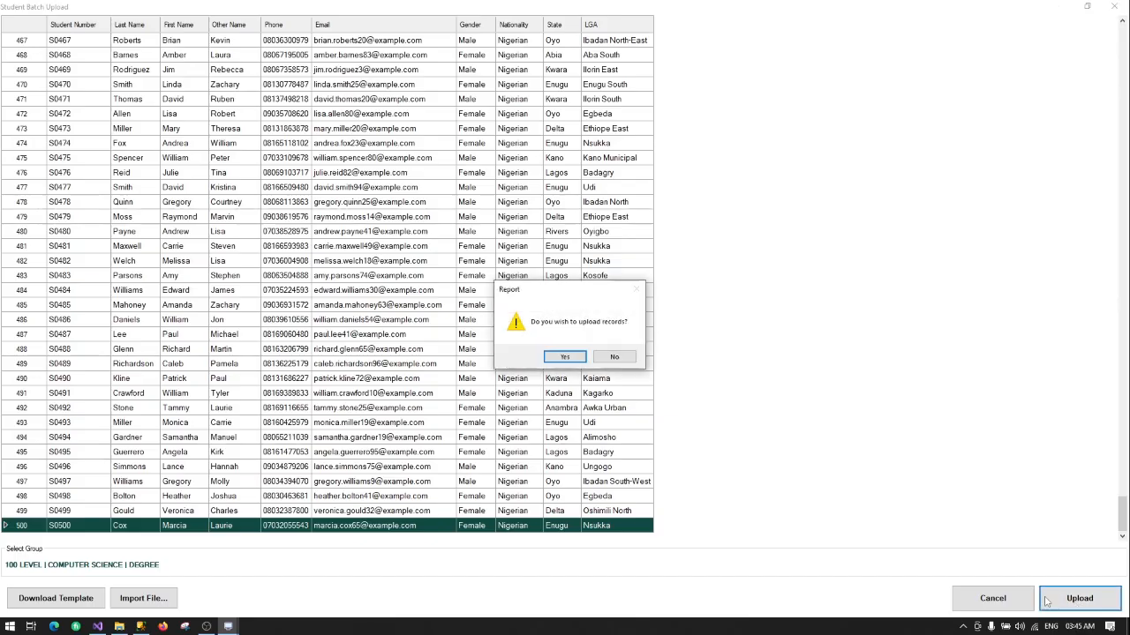
pyautogui.click(563, 356)
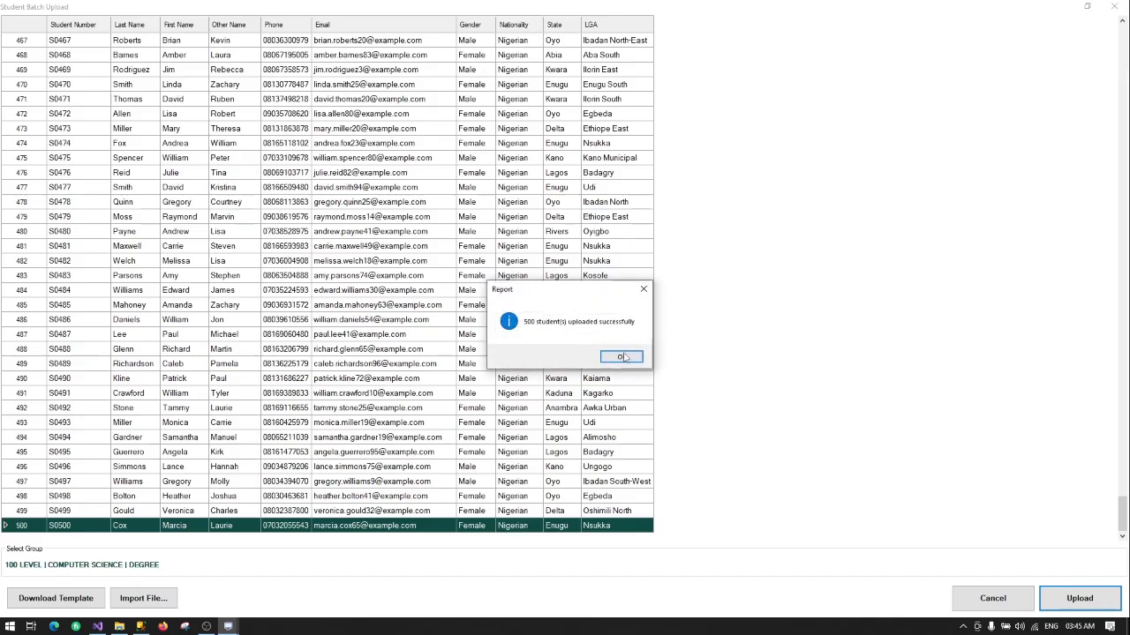
pyautogui.click(623, 357)
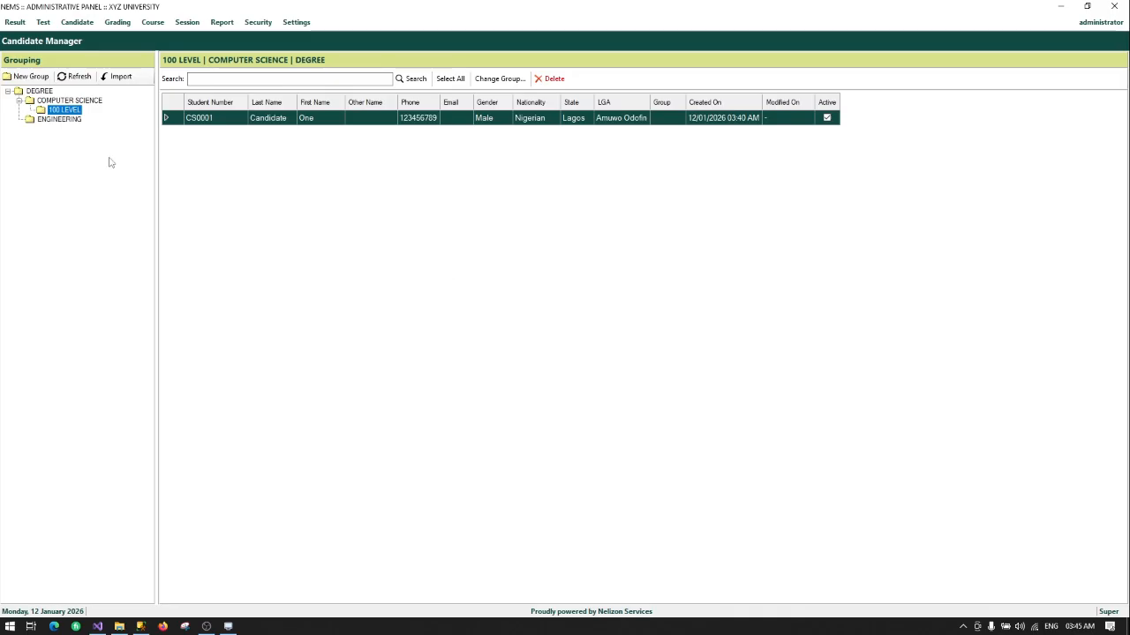
# Step: View the 100 LEVEL group's students, scroll the candidate grid and select S0002
pyautogui.rightClick(58, 112)
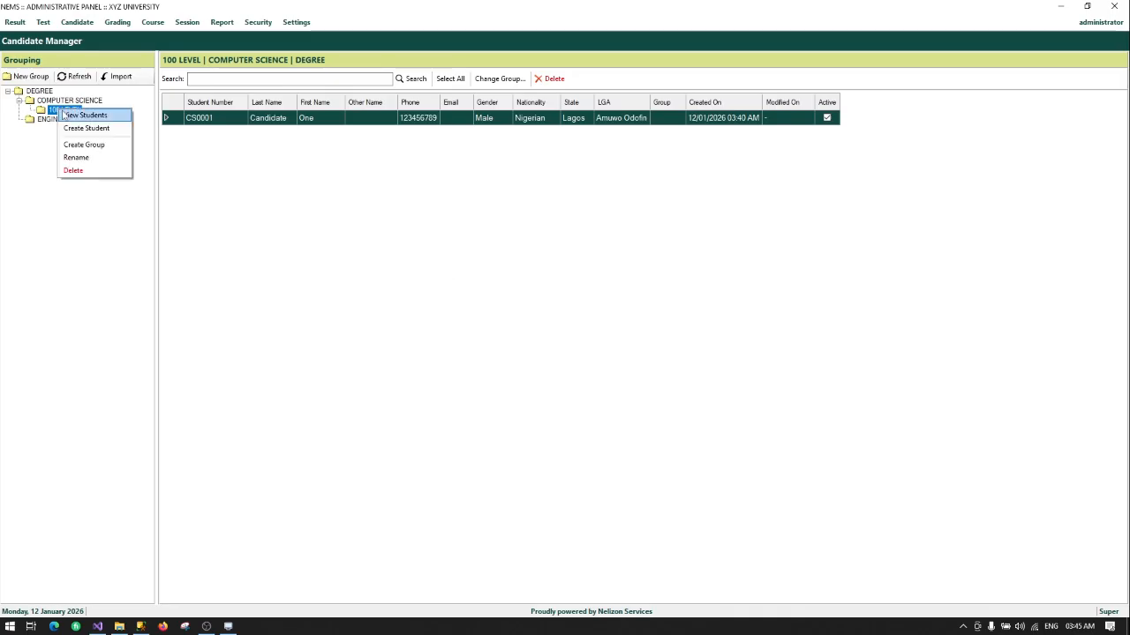
pyautogui.click(84, 116)
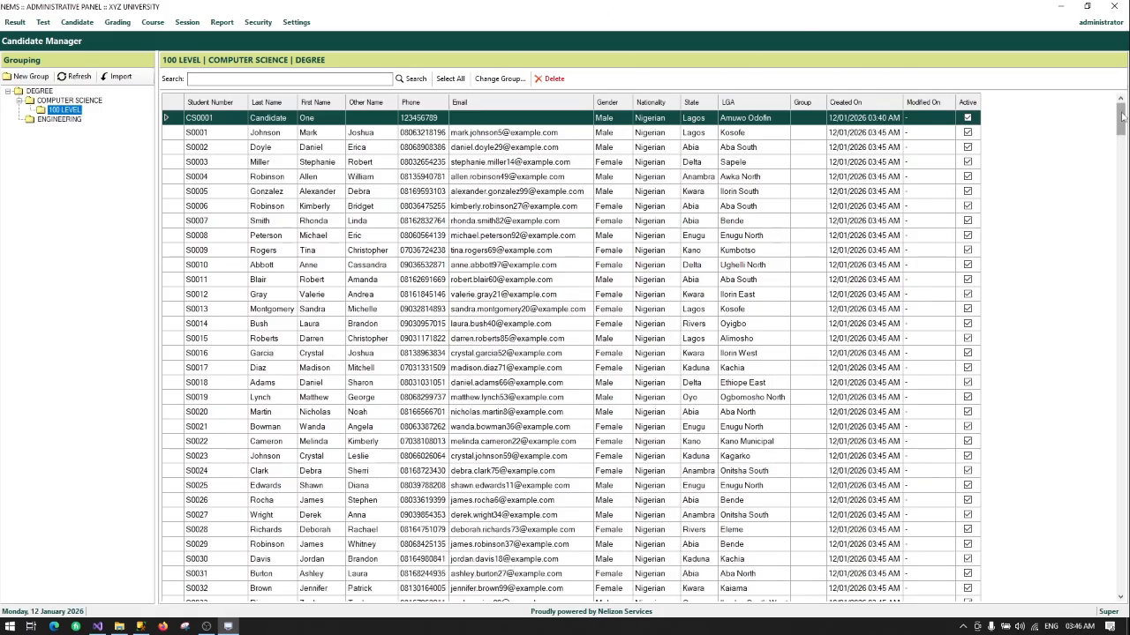
pyautogui.moveTo(1121, 117); pyautogui.dragTo(1119, 193)
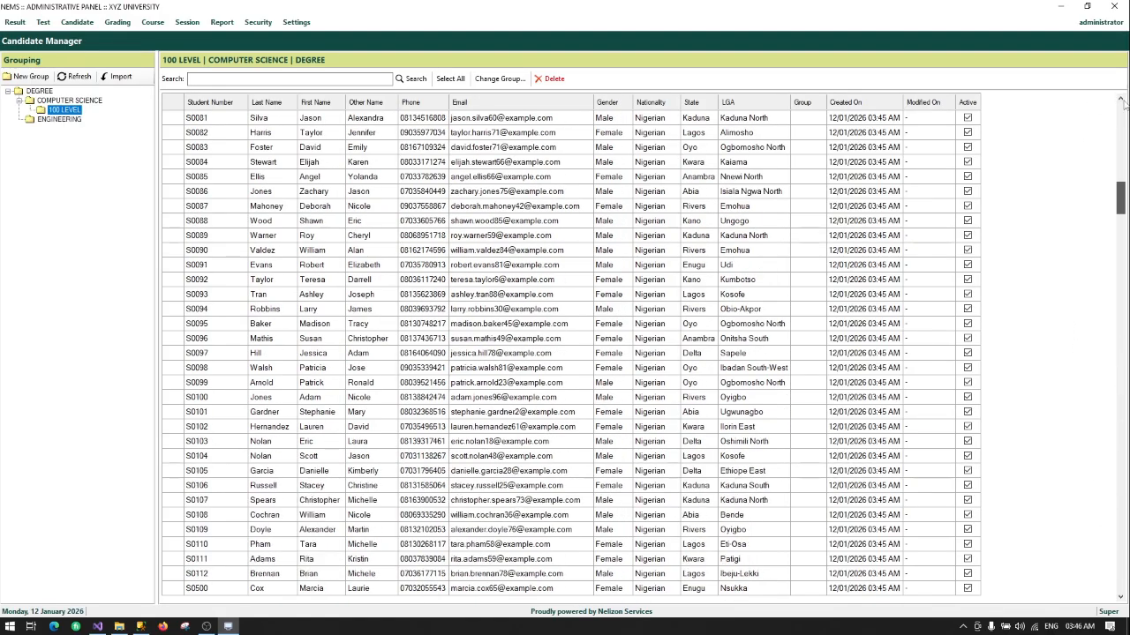
pyautogui.moveTo(1123, 103); pyautogui.dragTo(1123, 104)
pyautogui.click(349, 149)
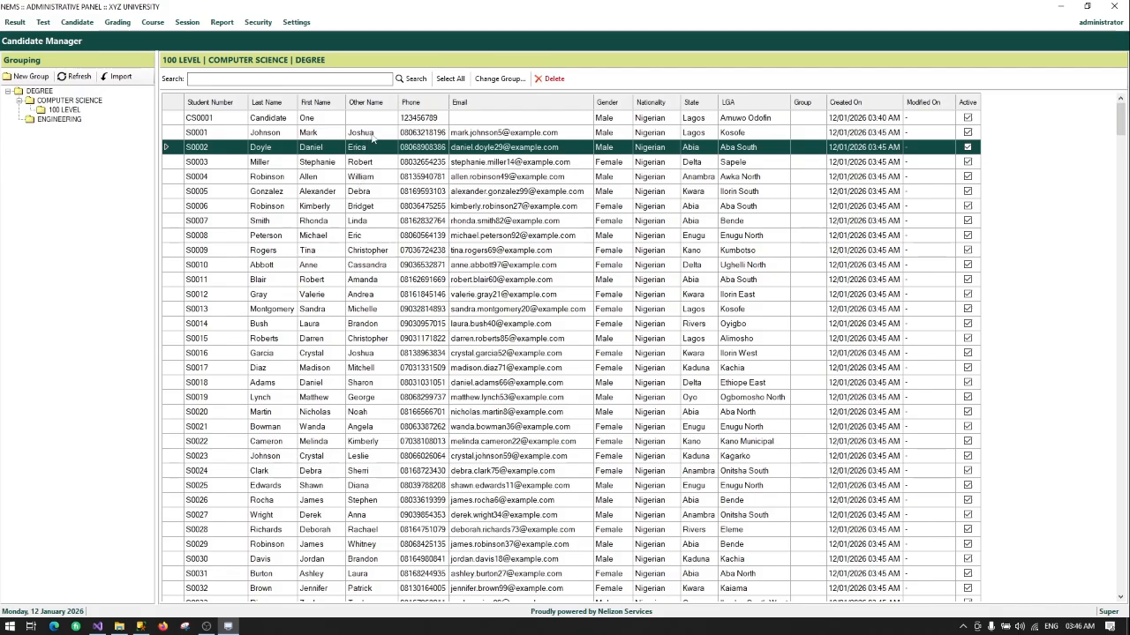
# Step: Glance at S0005's record, then search Update Candidate for C0005
pyautogui.doubleClick(370, 195)
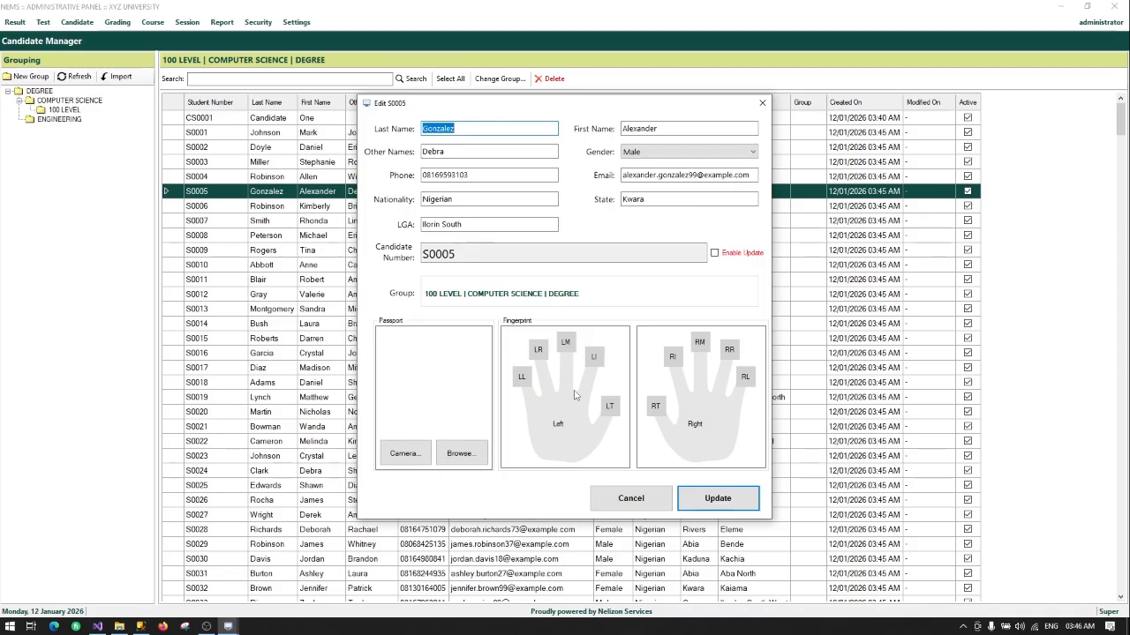
pyautogui.click(631, 500)
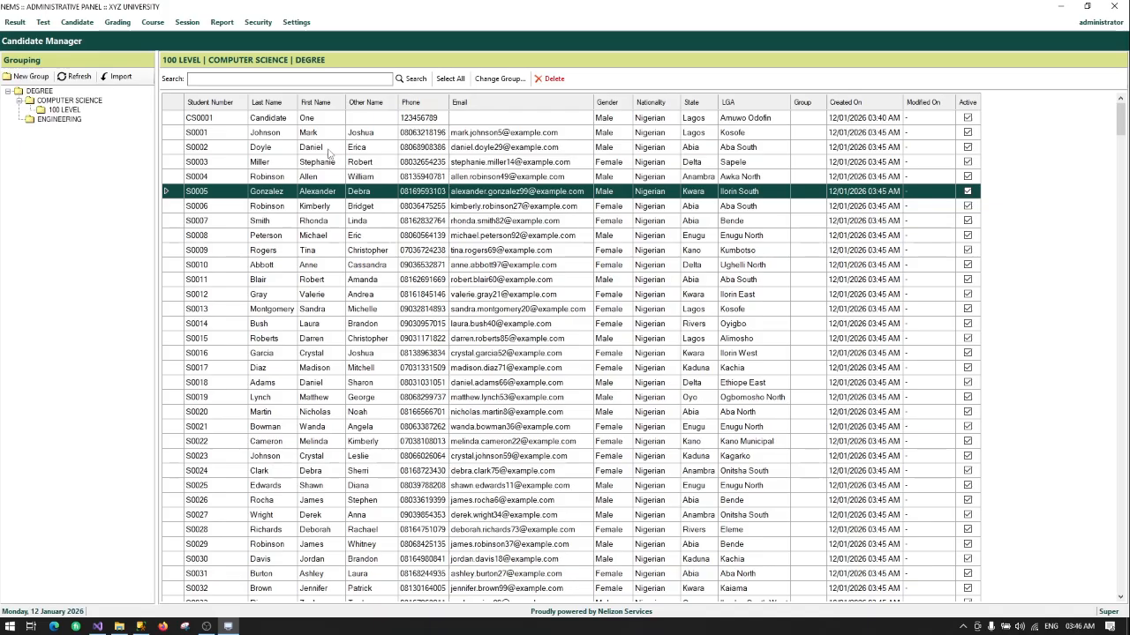
pyautogui.click(77, 22)
pyautogui.click(95, 76)
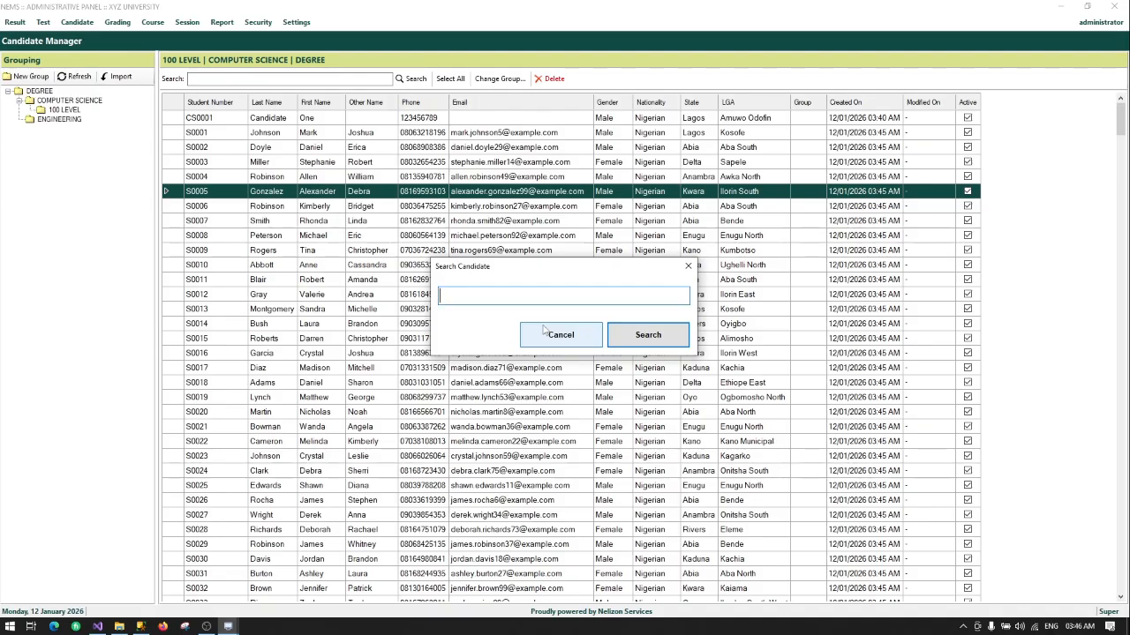
pyautogui.write('C')
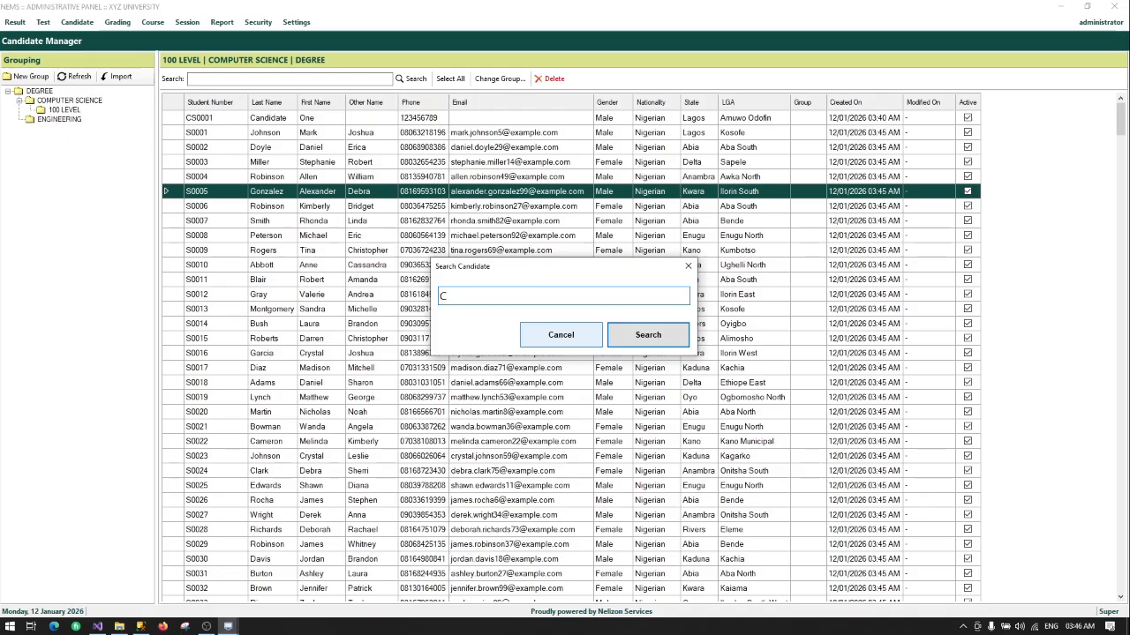
pyautogui.write('0005')
pyautogui.click(642, 337)
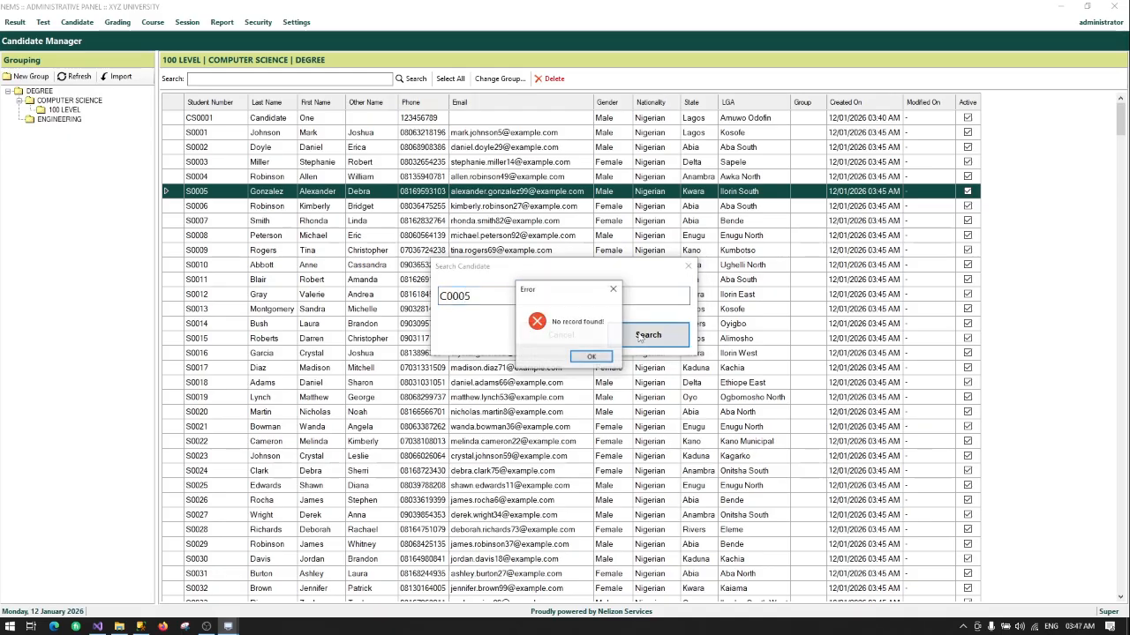
# Step: Dismiss the not-found error and search again for S0005 instead
pyautogui.click(594, 357)
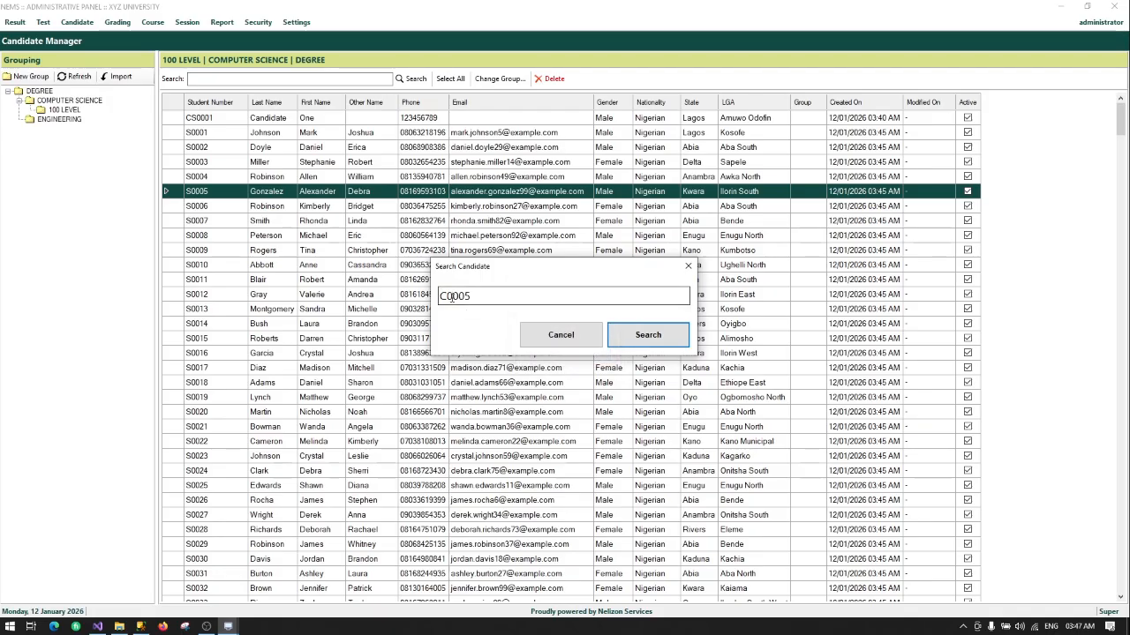
pyautogui.moveTo(450, 297); pyautogui.dragTo(444, 297)
pyautogui.write('S')
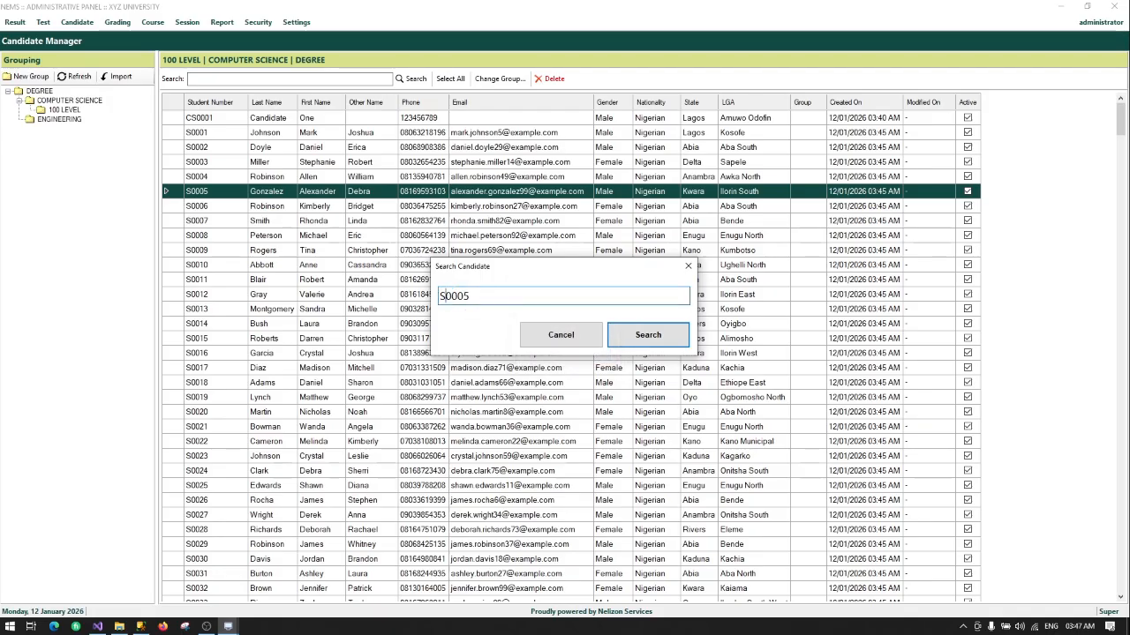
pyautogui.click(638, 335)
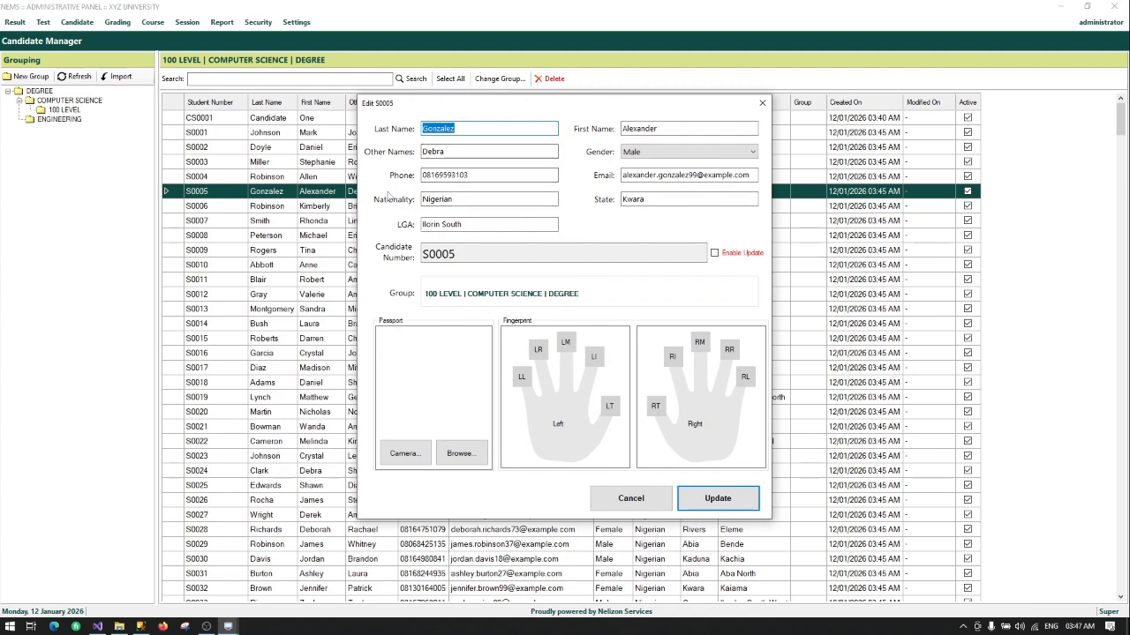
# Step: Set channels4_profile from Downloads as S0005's passport photo, capture the right thumb, and submit the update
pyautogui.click(460, 455)
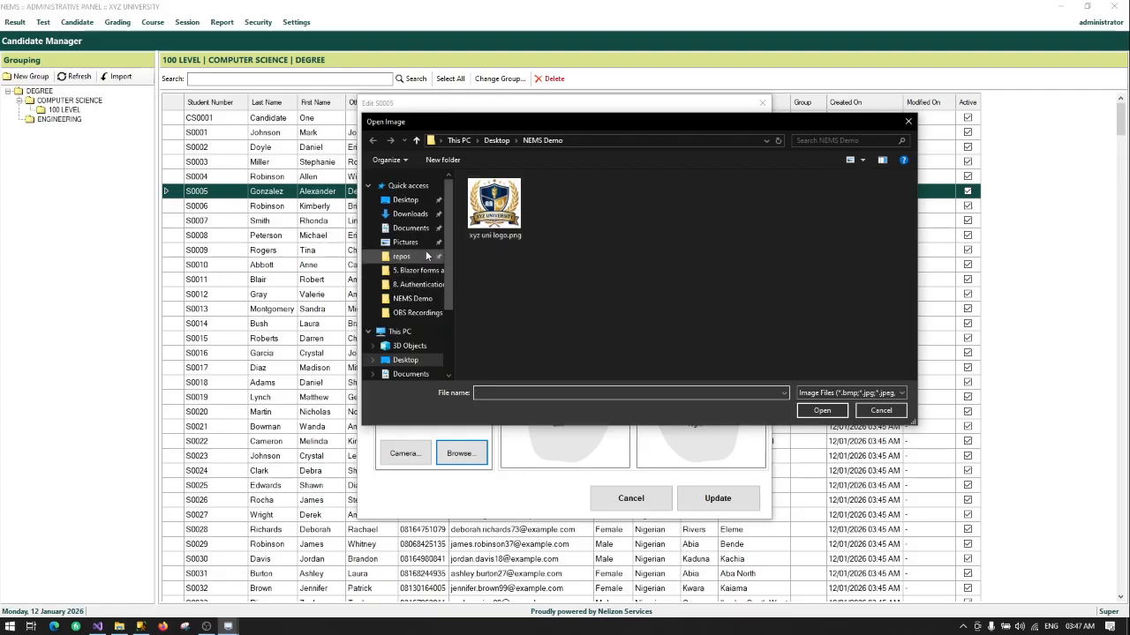
pyautogui.click(418, 221)
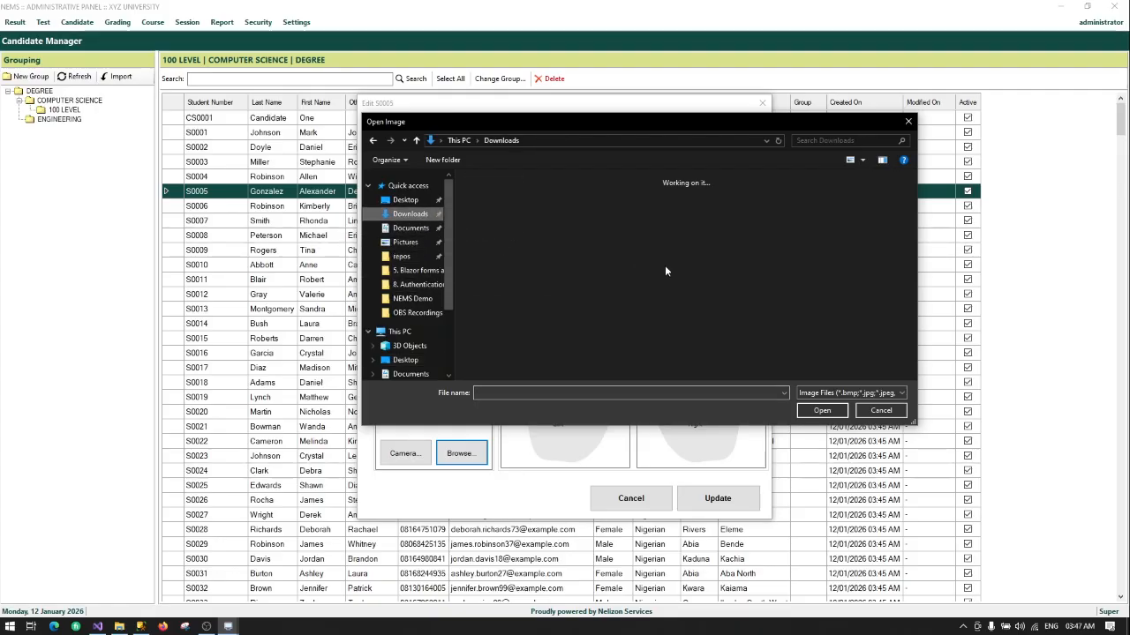
pyautogui.scroll(-5, 773, 270)
pyautogui.scroll(-10, 773, 274)
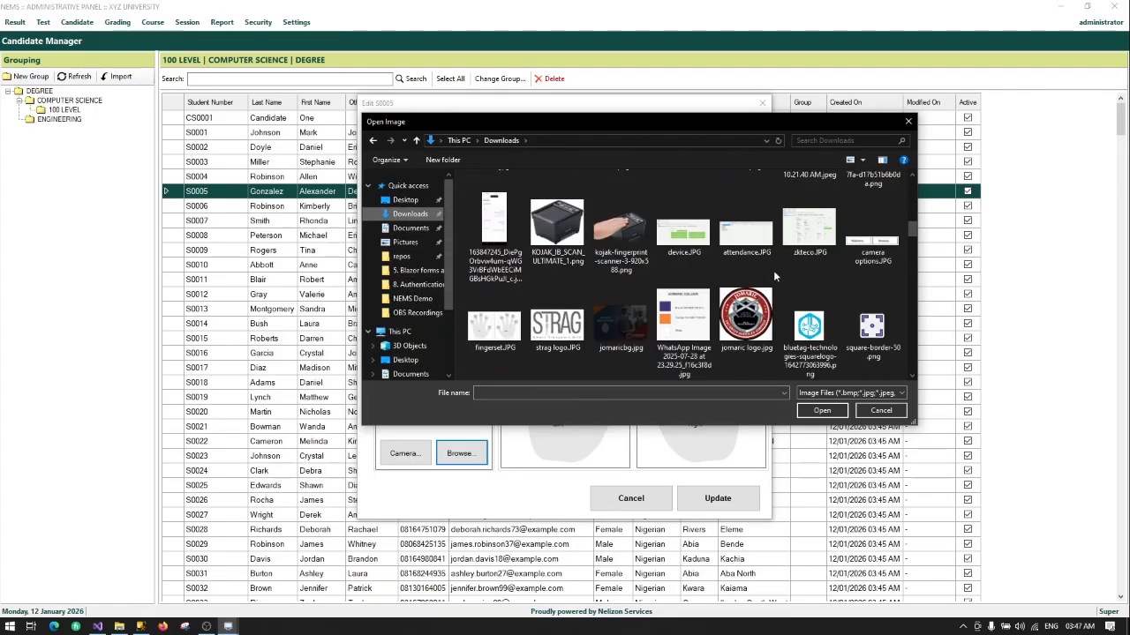
pyautogui.scroll(-2, 774, 276)
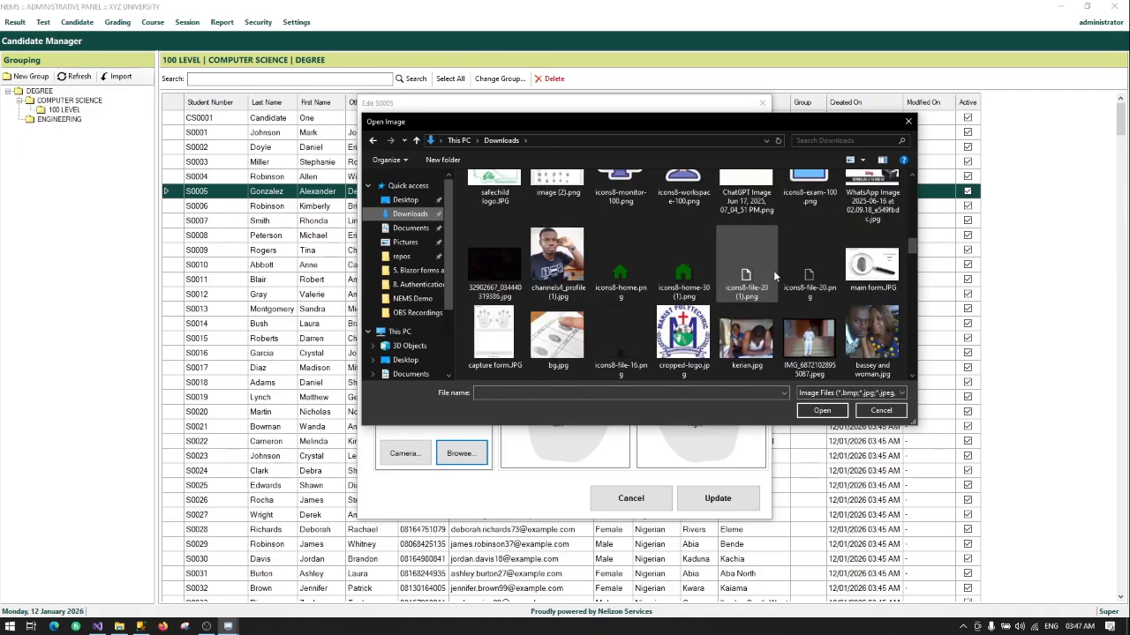
pyautogui.scroll(-3, 773, 274)
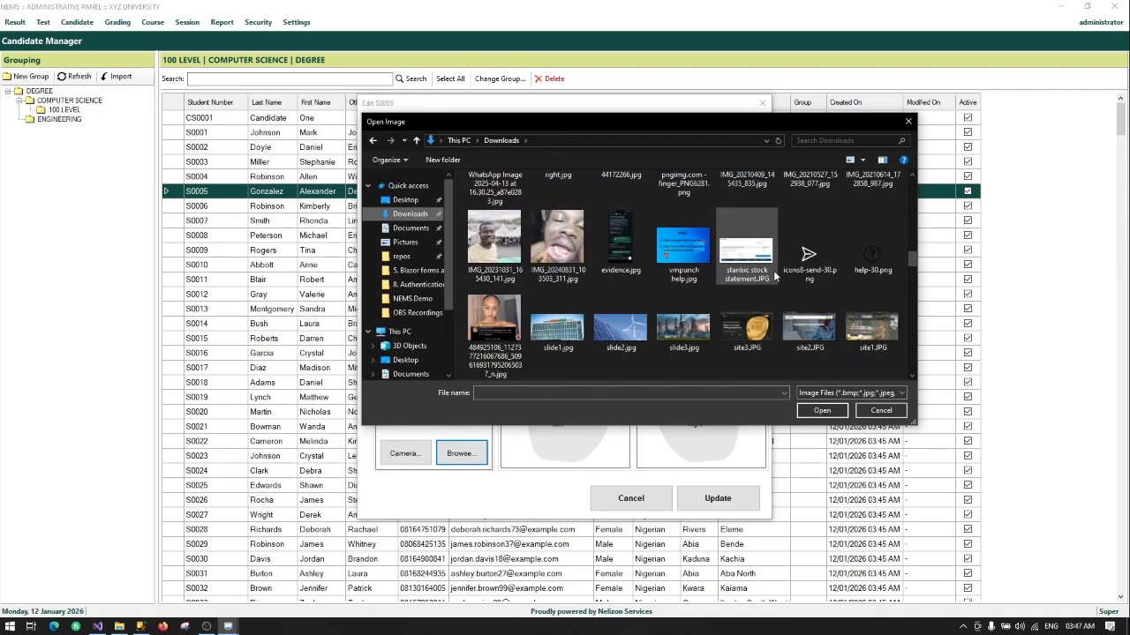
pyautogui.scroll(6, 773, 273)
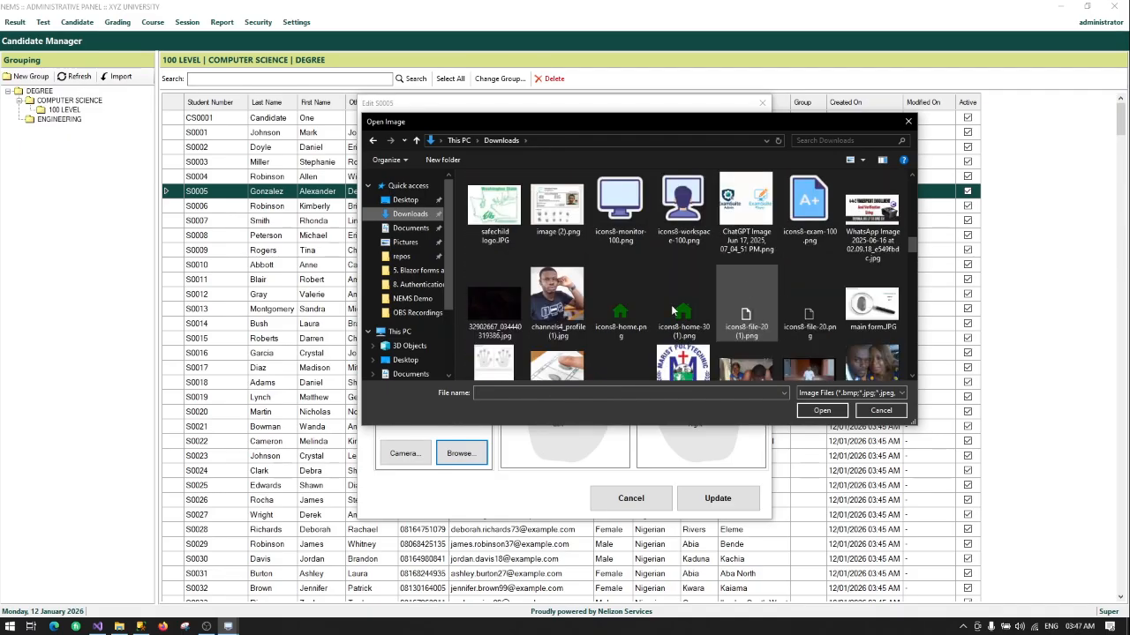
pyautogui.doubleClick(554, 323)
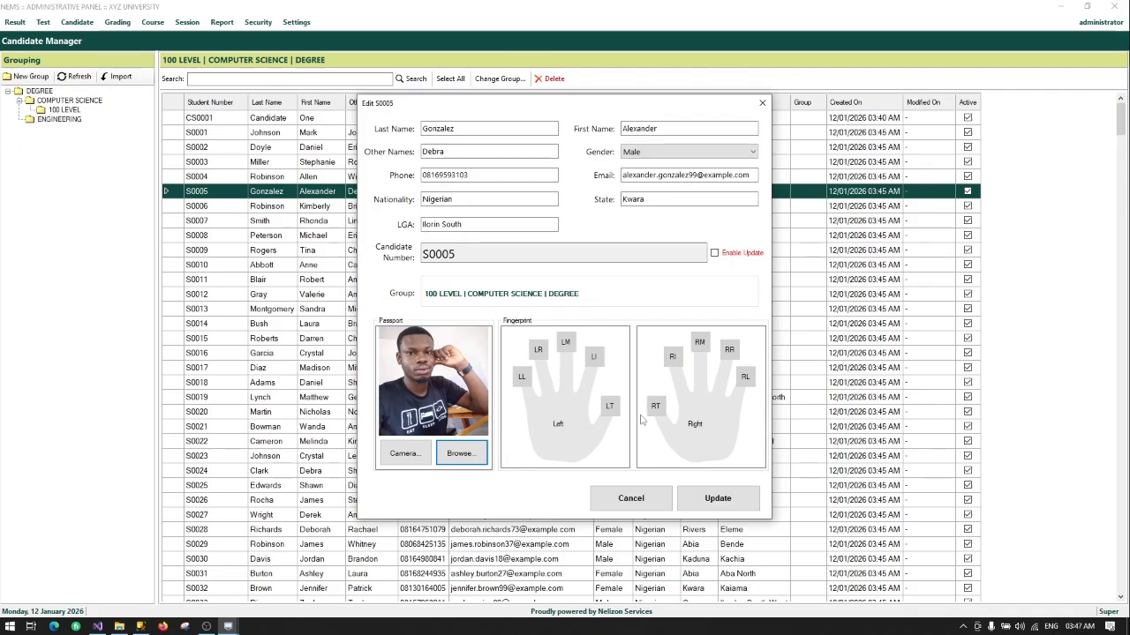
pyautogui.click(655, 408)
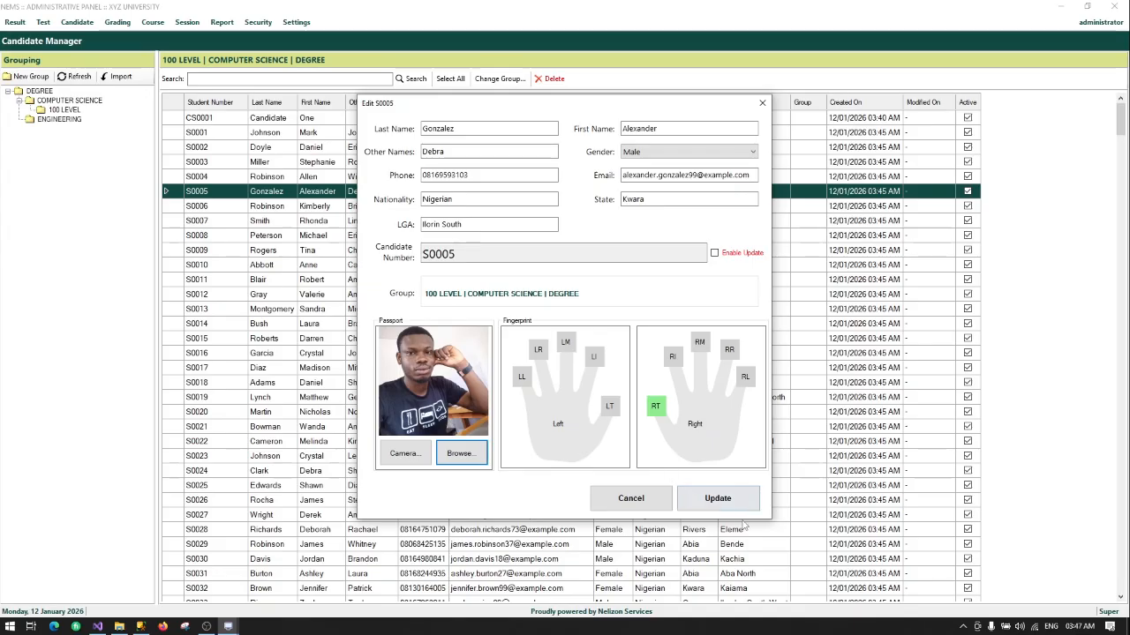
pyautogui.click(705, 499)
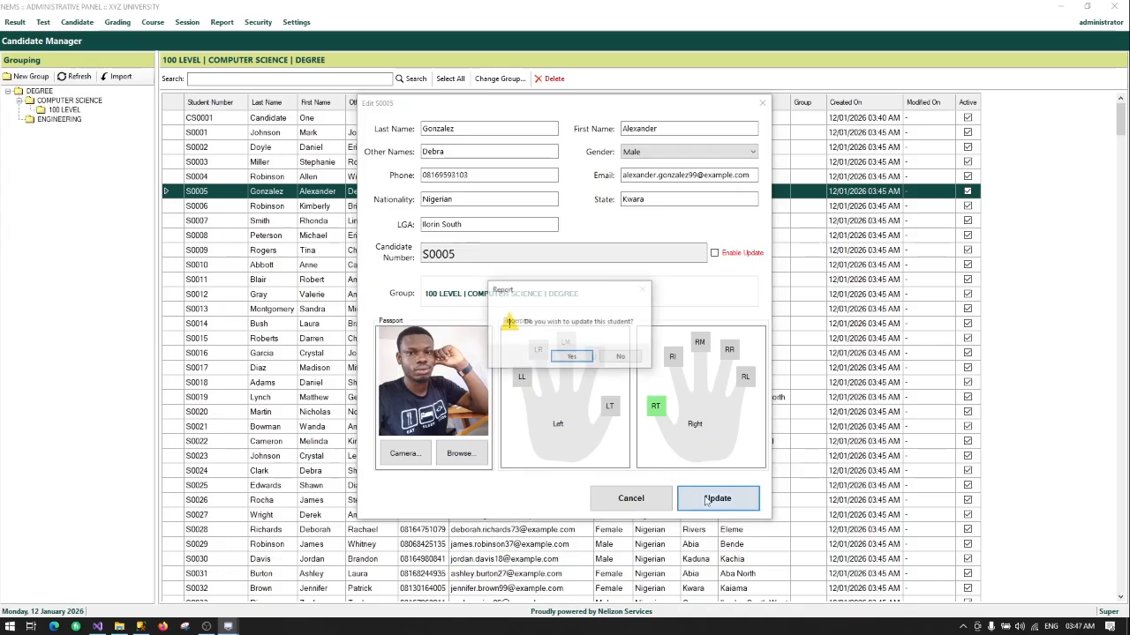
# Step: Confirm saving S0005, then reopen its record to verify and close it
pyautogui.click(580, 360)
pyautogui.click(608, 357)
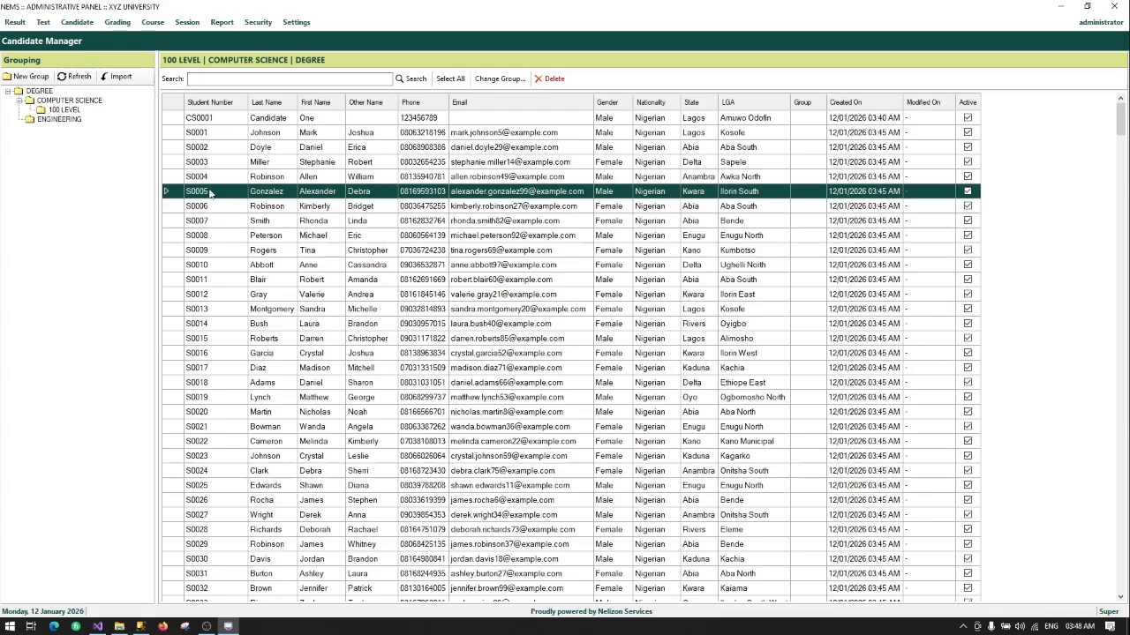
pyautogui.doubleClick(208, 192)
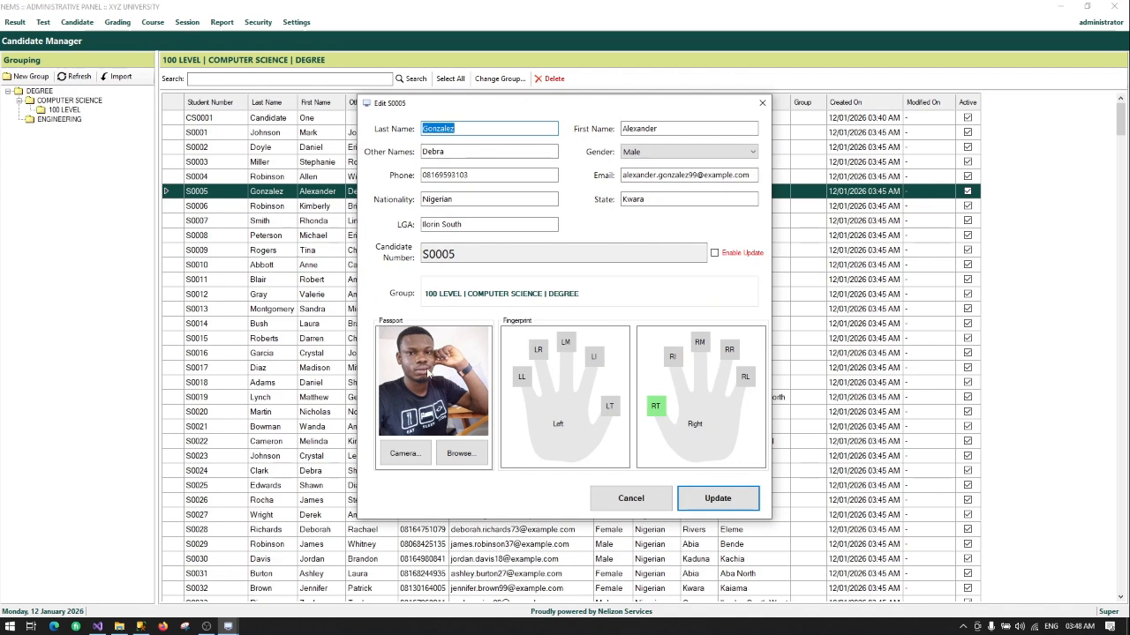
pyautogui.click(629, 501)
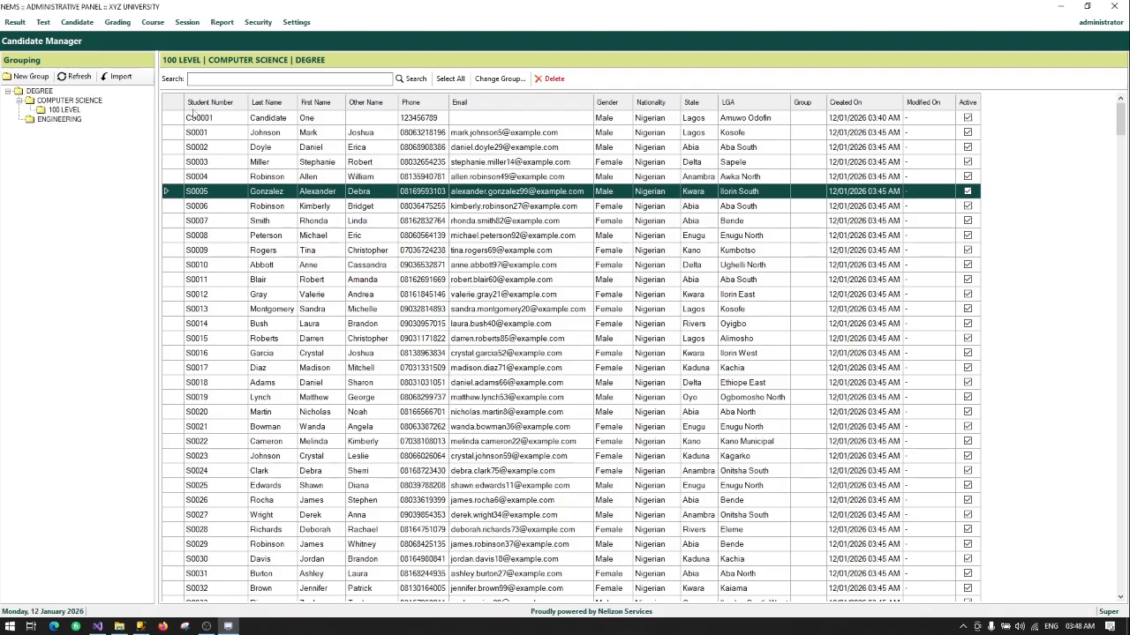
# Step: Open the Test Manager from the Test menu
pyautogui.click(42, 23)
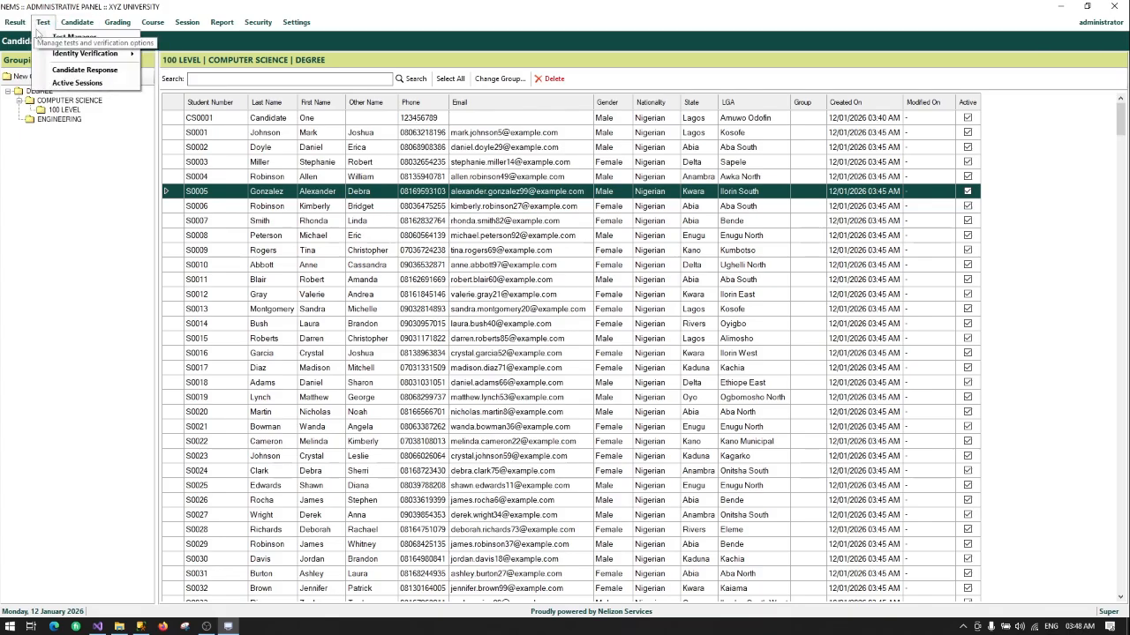
pyautogui.moveTo(48, 56)
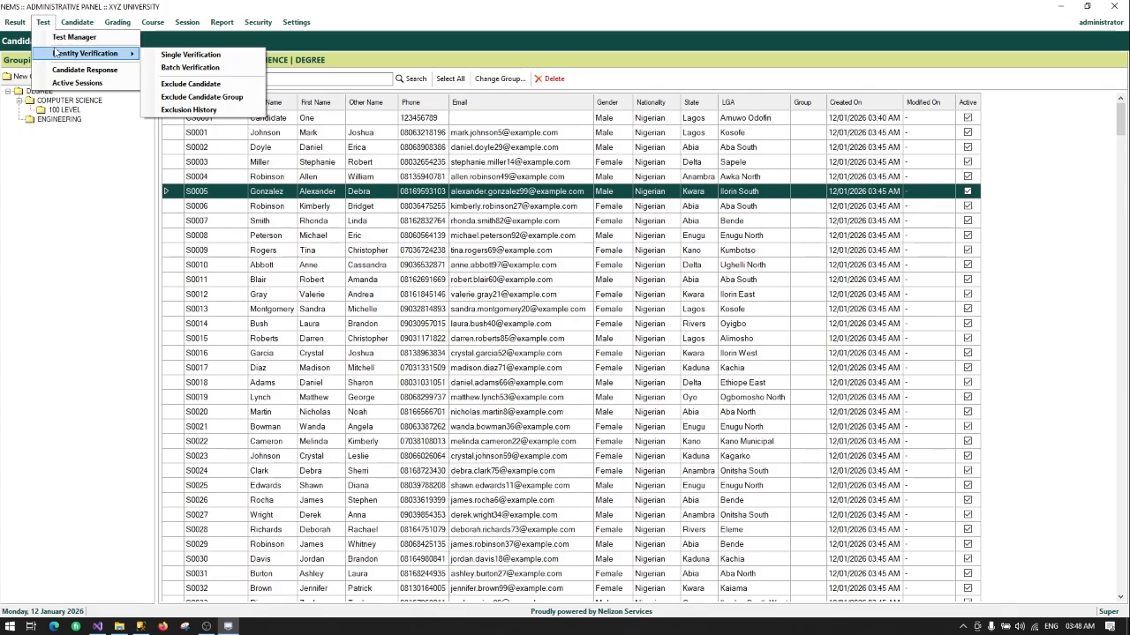
pyautogui.click(63, 39)
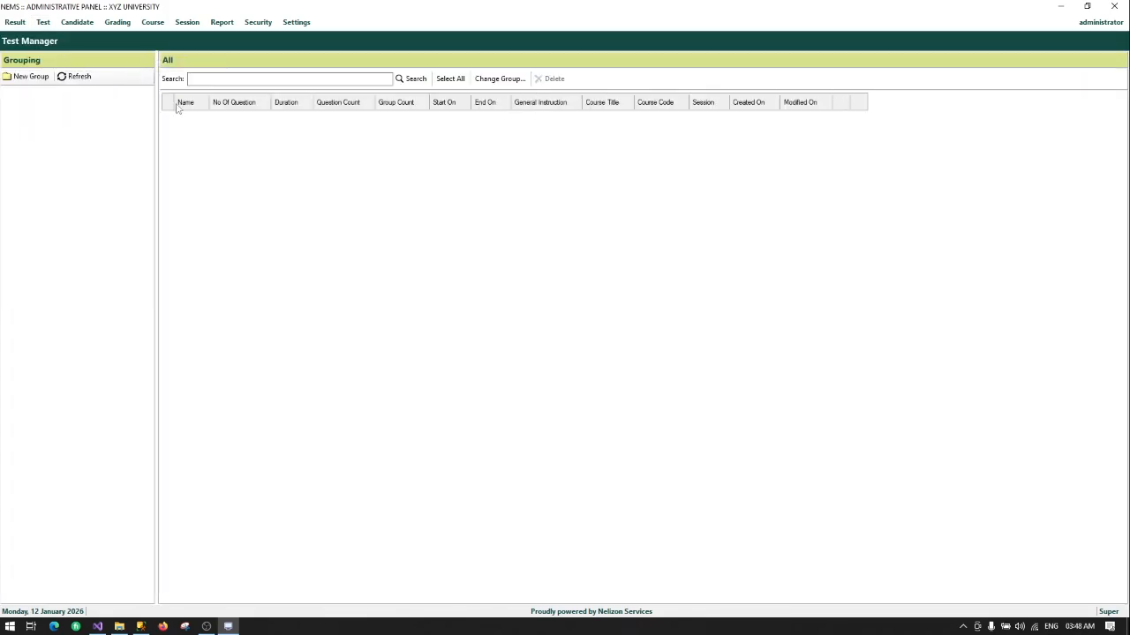
# Step: Create a new test group named DEGREE
pyautogui.click(30, 79)
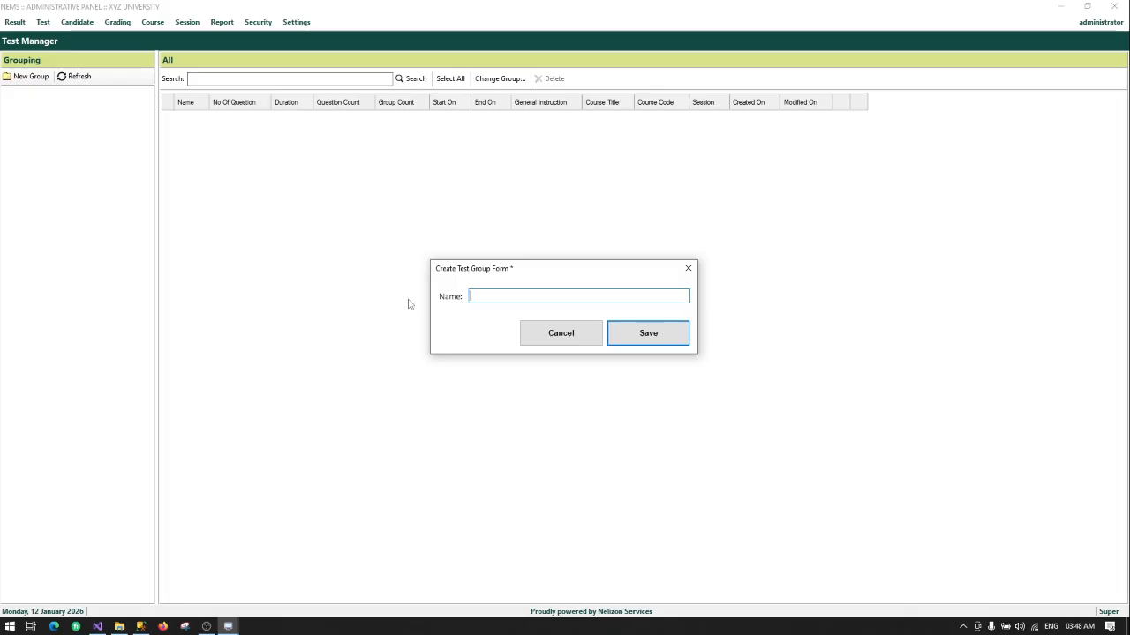
pyautogui.write('DEGREE')
pyautogui.press('Return')
pyautogui.press('Return')
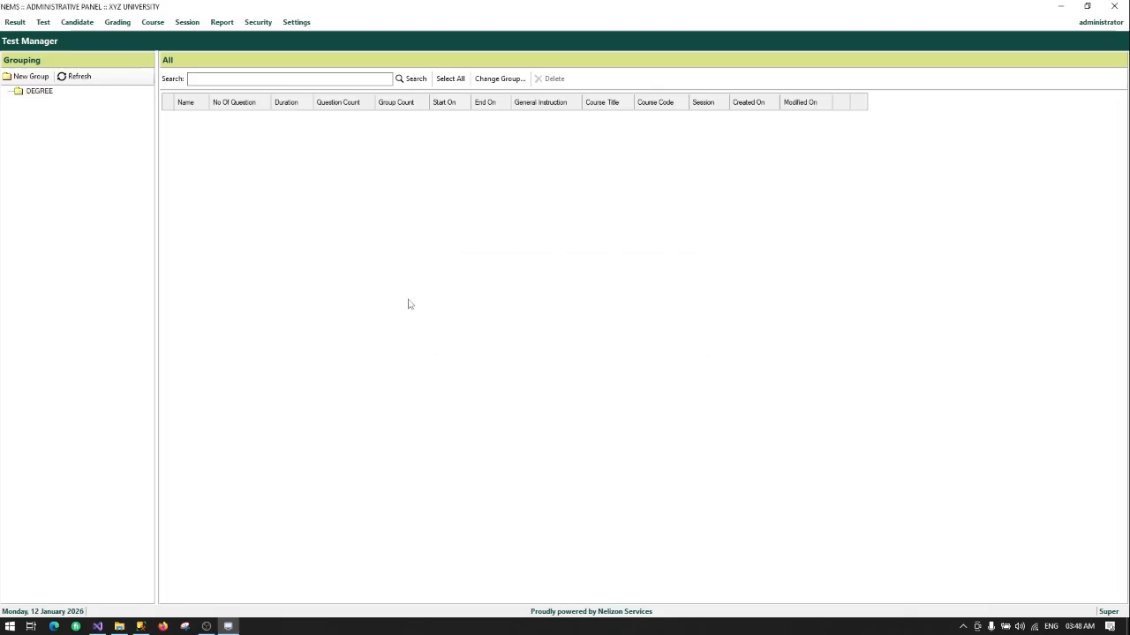
# Step: Start a new test in the DEGREE group, backing out of the subgroup form
pyautogui.click(44, 92)
pyautogui.rightClick(51, 92)
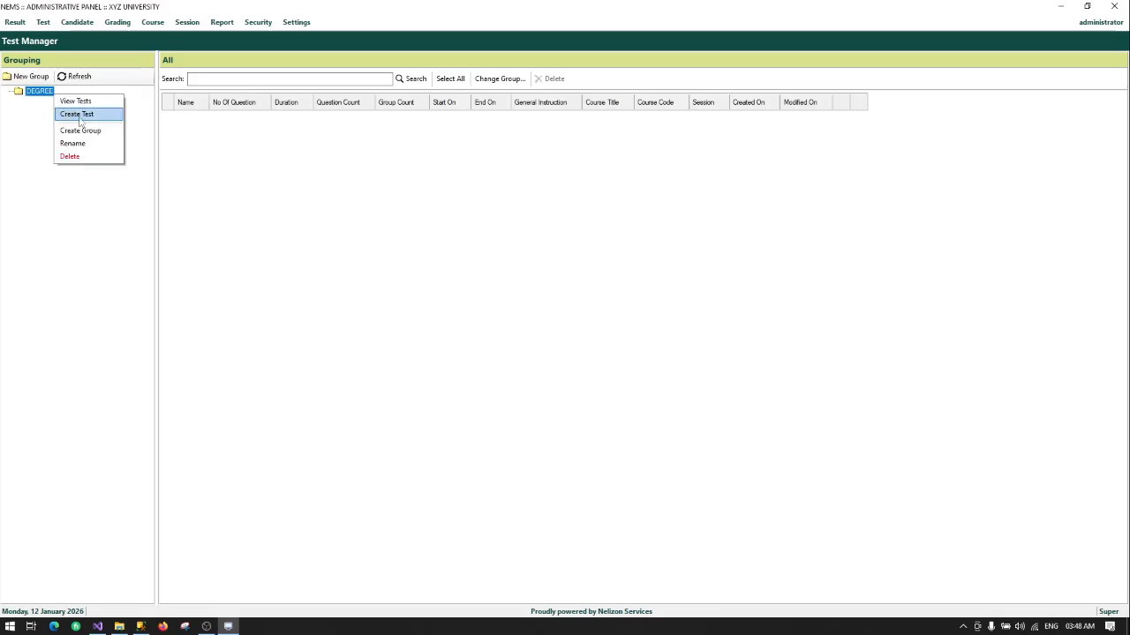
pyautogui.click(89, 131)
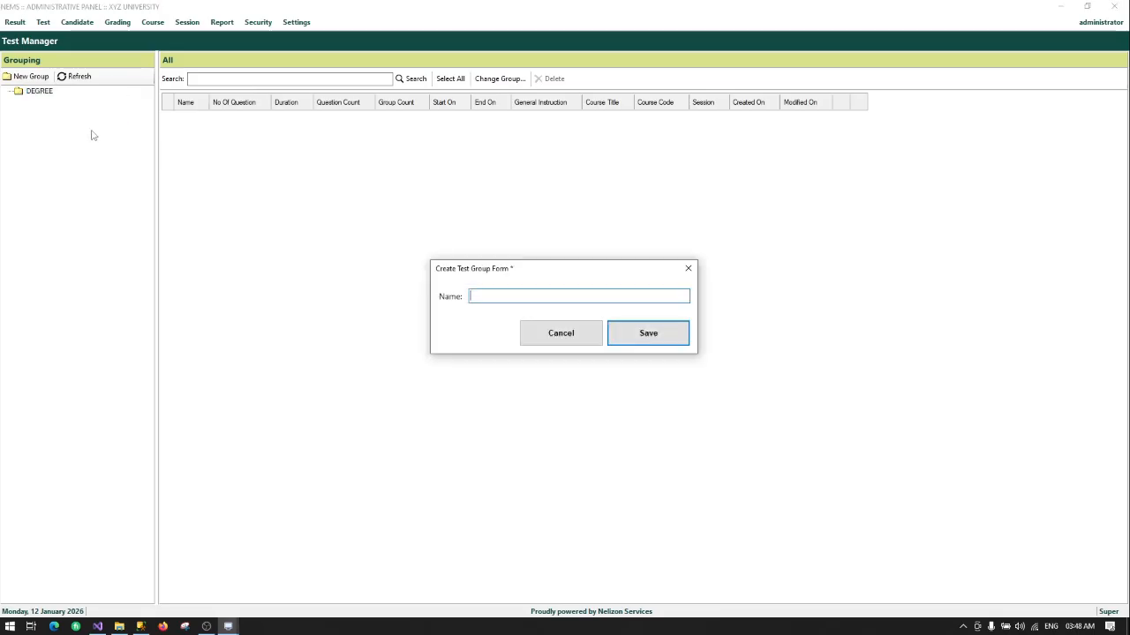
pyautogui.click(543, 323)
pyautogui.click(39, 92)
pyautogui.rightClick(37, 92)
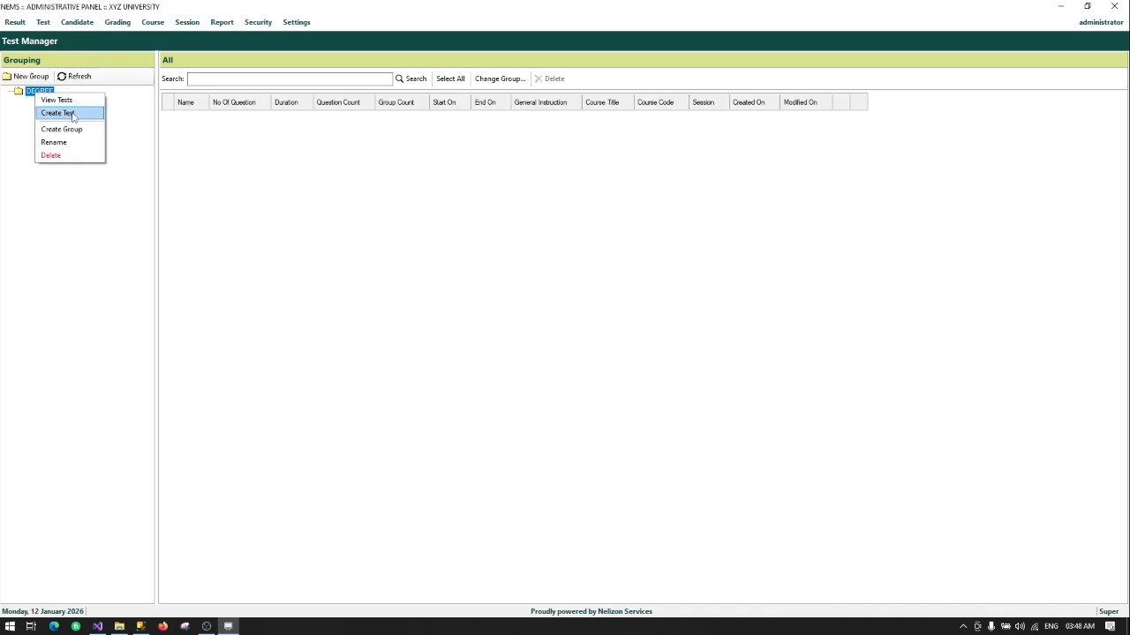
pyautogui.click(73, 115)
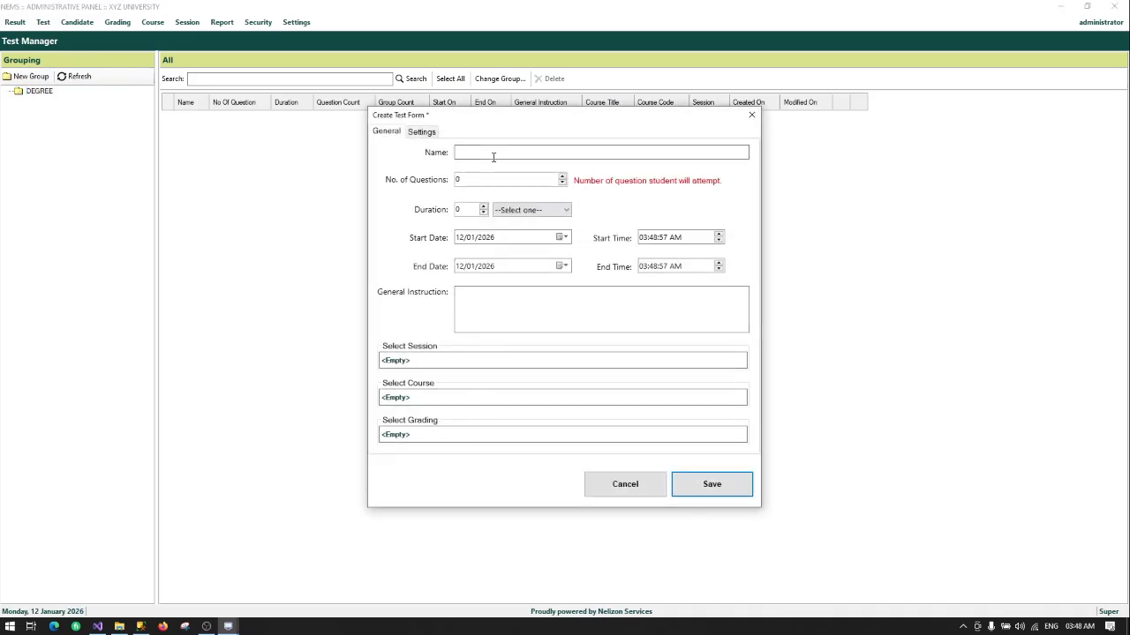
# Step: Type the test name 'INTRODUCTION TO PROGRAMMING FOR 2025/2026'
pyautogui.click(492, 156)
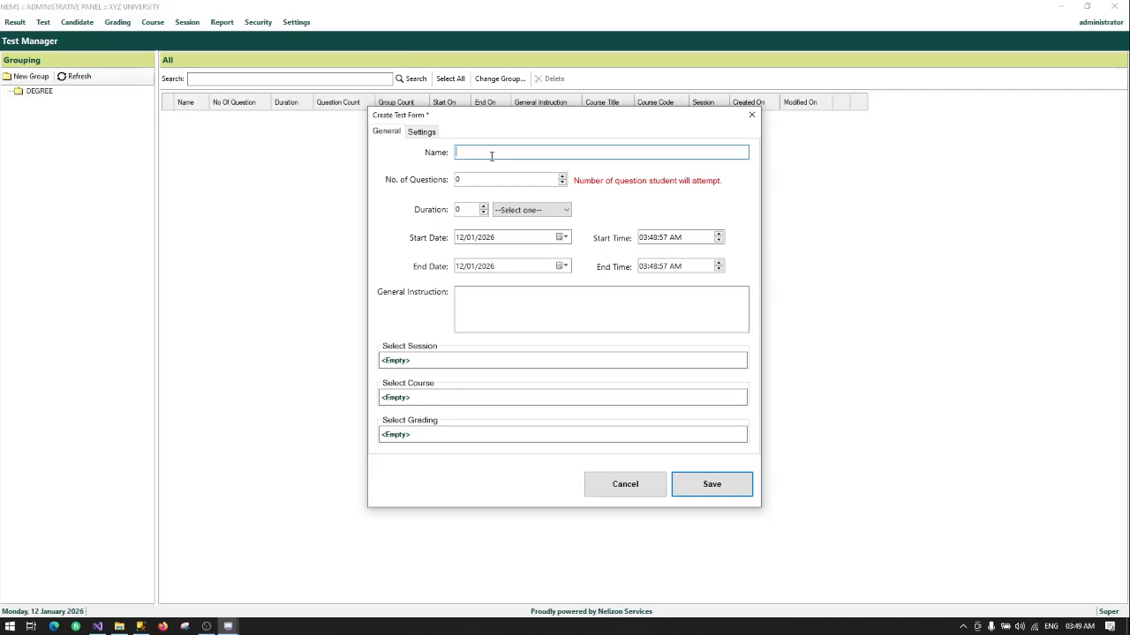
pyautogui.write('INTRO')
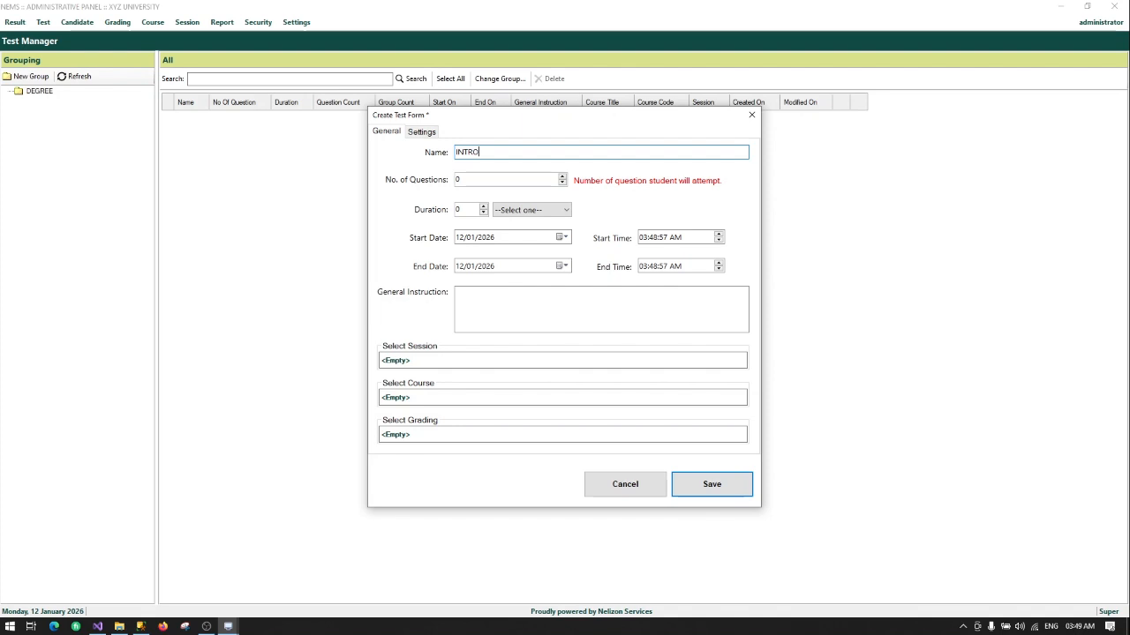
pyautogui.write('DUCTION TO PROGRAMMING FOR ')
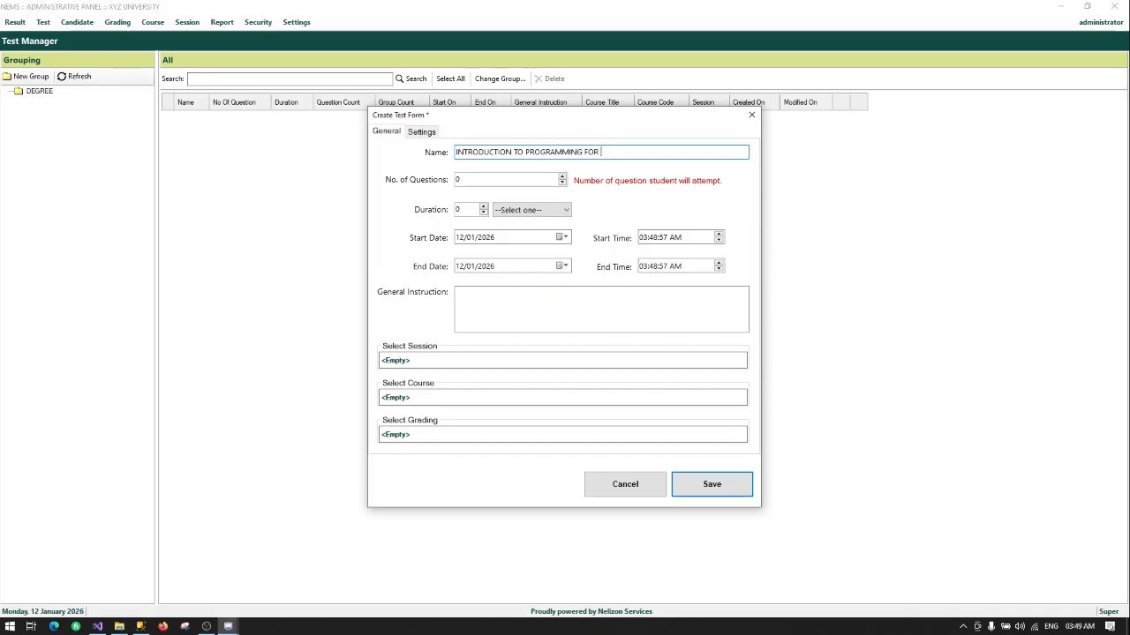
pyautogui.write('2025/2026')
# Step: Replace 'FOR' with a '|' separator, giving 'INTRODUCTION TO PROGRAMMING | 2025/2026'
pyautogui.moveTo(663, 152); pyautogui.dragTo(457, 155)
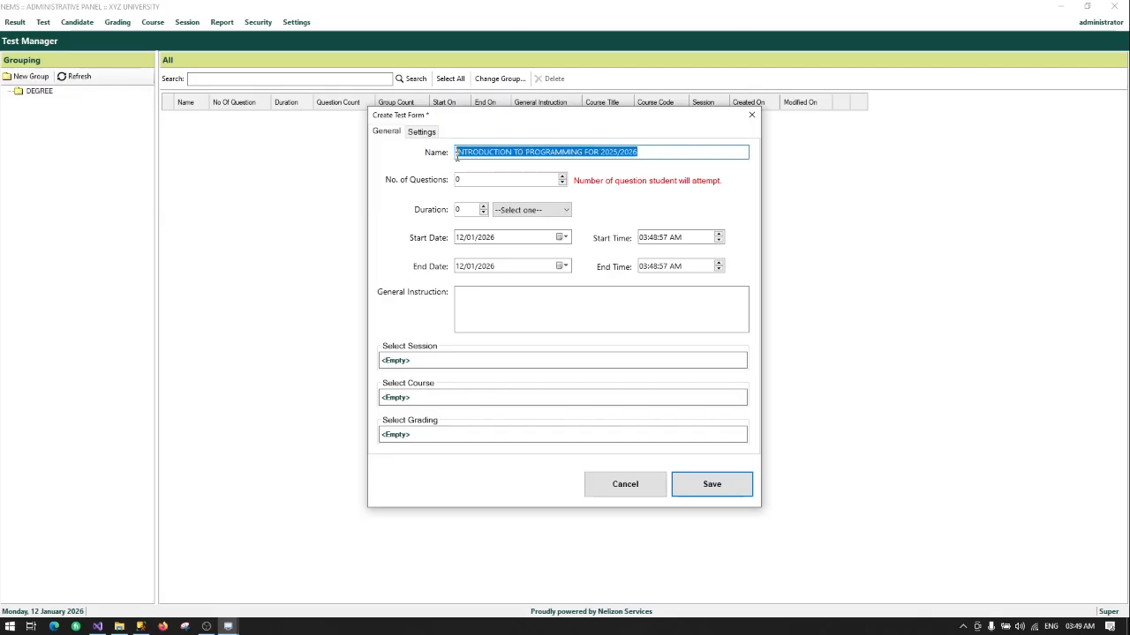
pyautogui.click(622, 152)
pyautogui.moveTo(639, 152); pyautogui.dragTo(450, 158)
pyautogui.click(642, 152)
pyautogui.click(474, 150)
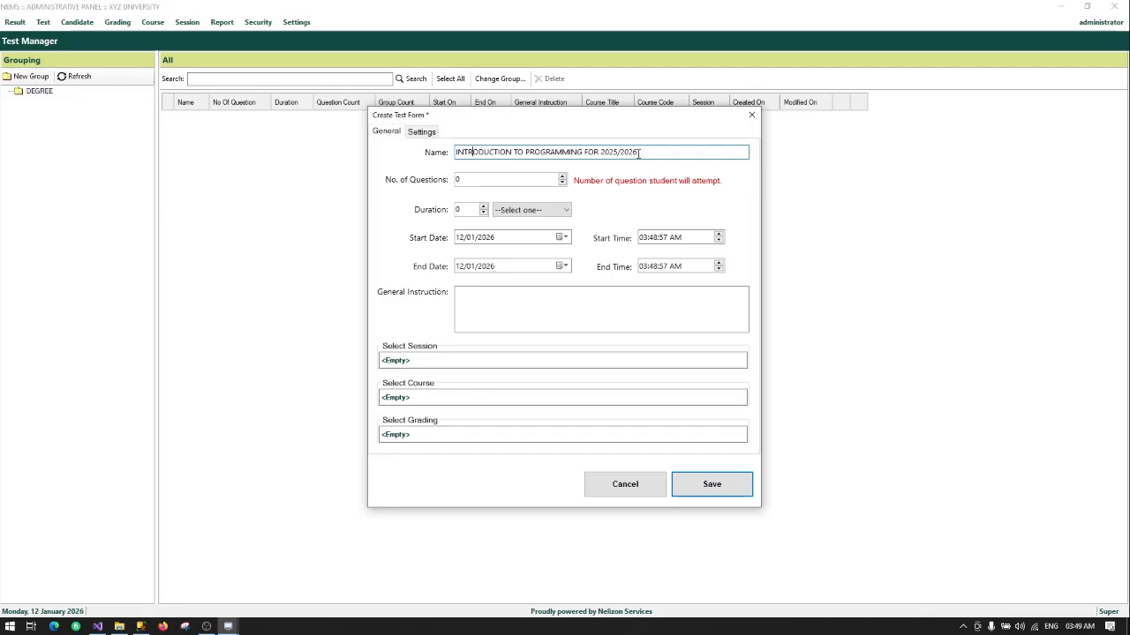
pyautogui.moveTo(639, 152); pyautogui.dragTo(600, 152)
pyautogui.click(644, 152)
pyautogui.moveTo(599, 153); pyautogui.dragTo(585, 154)
pyautogui.press('BackSpace')
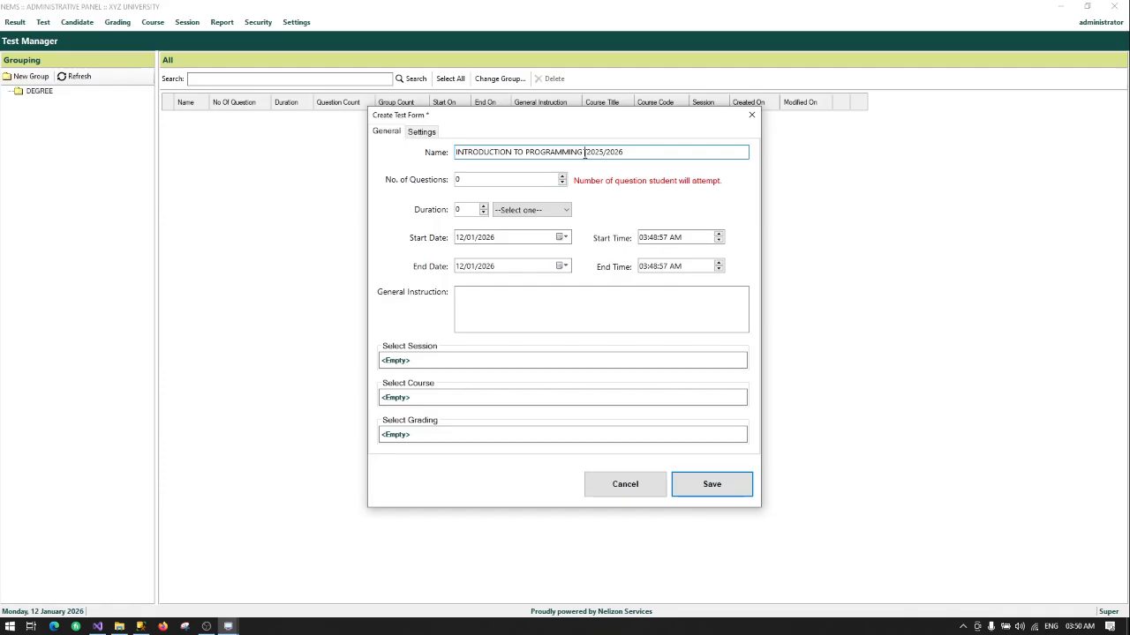
pyautogui.write('/')
pyautogui.press('BackSpace')
pyautogui.press('BackSpace')
pyautogui.write('|')
pyautogui.click(497, 179)
# Step: Set the test to 10 questions with its duration measured in minutes
pyautogui.moveTo(498, 179); pyautogui.dragTo(443, 180)
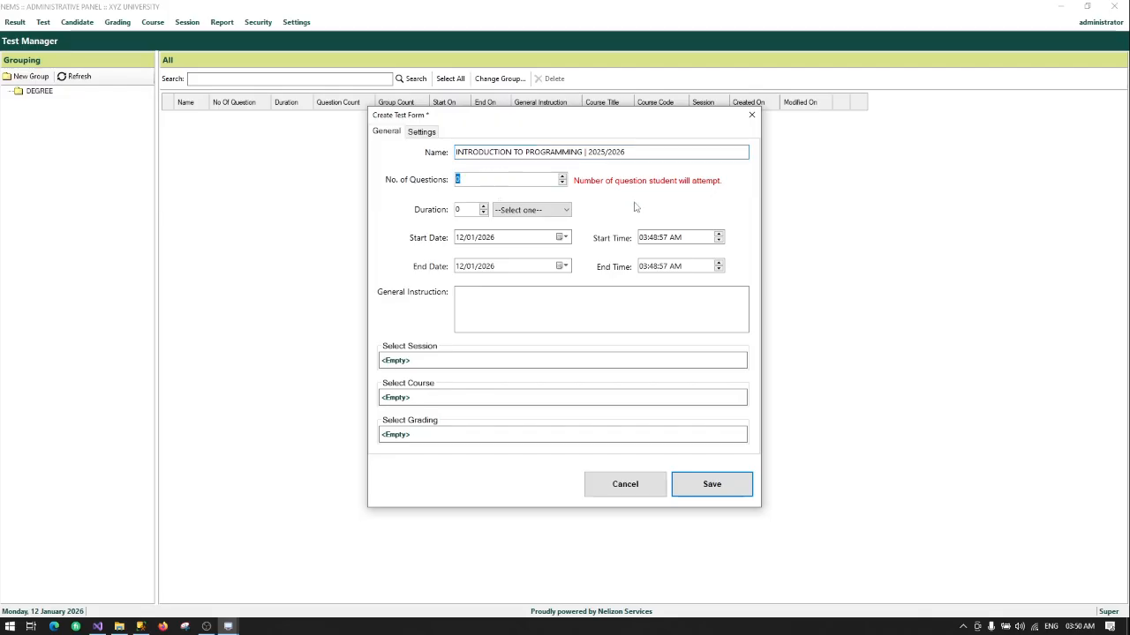
pyautogui.write('10')
pyautogui.click(519, 211)
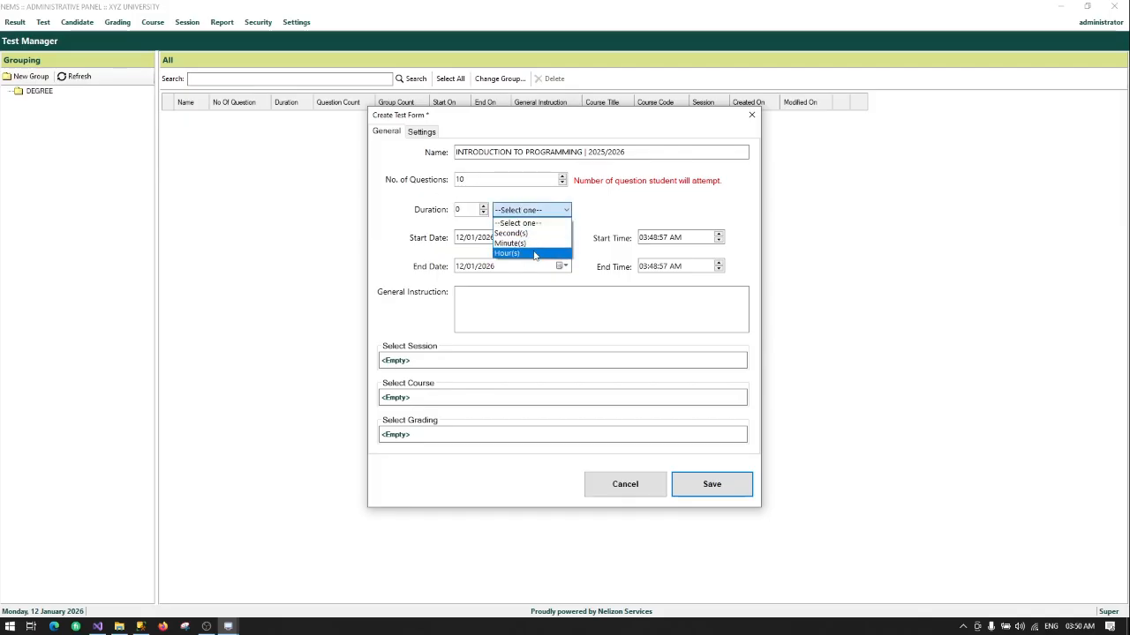
pyautogui.click(510, 243)
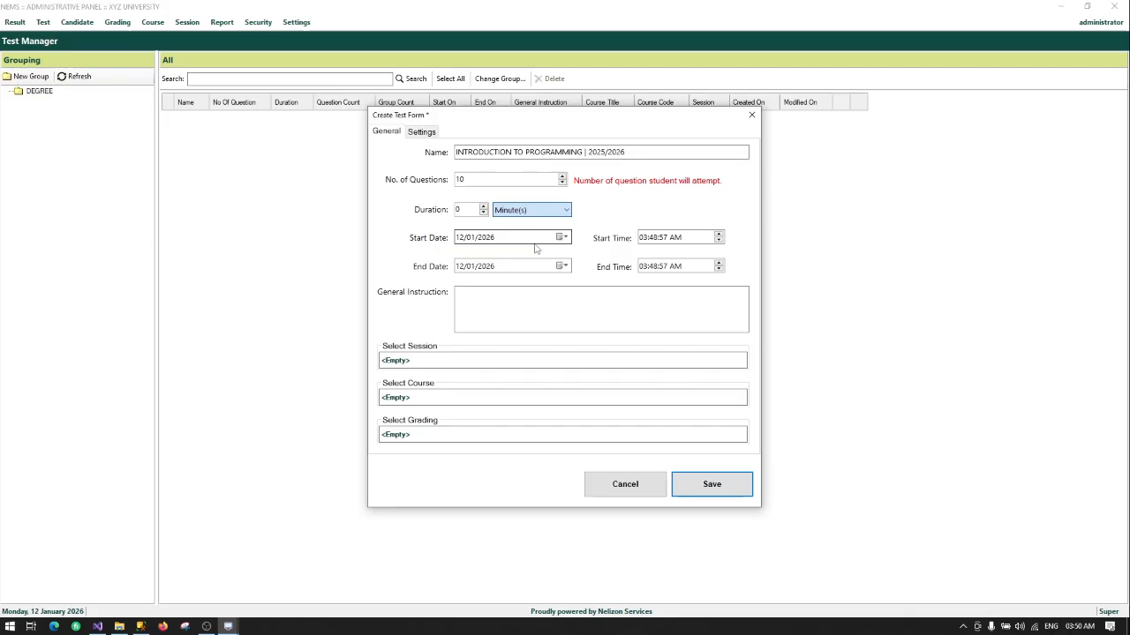
pyautogui.doubleClick(458, 209)
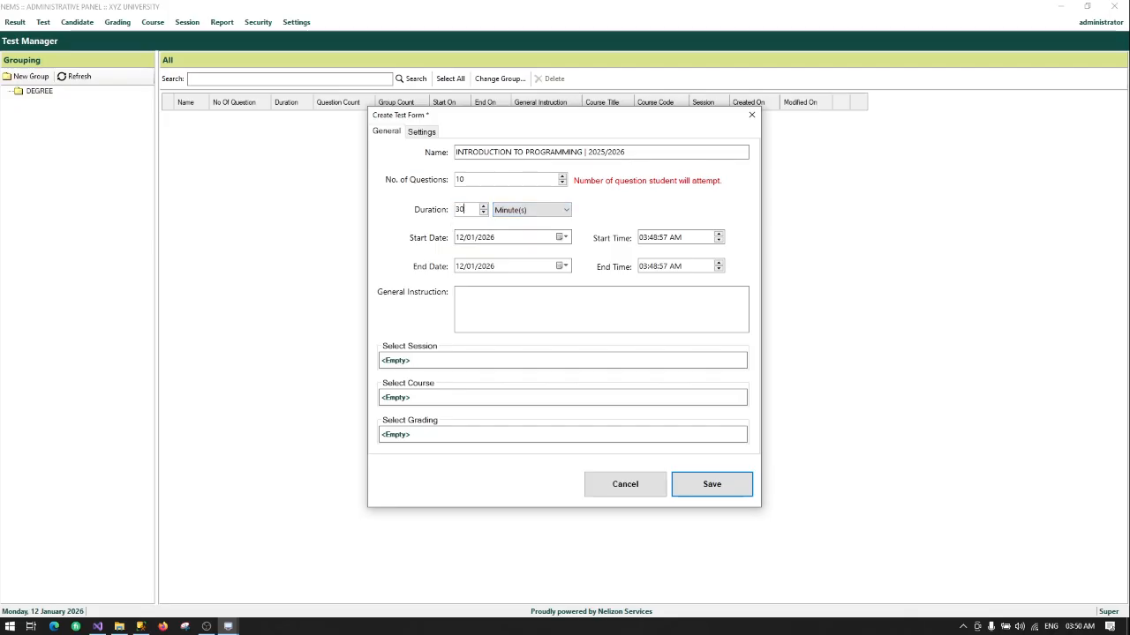
pyautogui.click(525, 215)
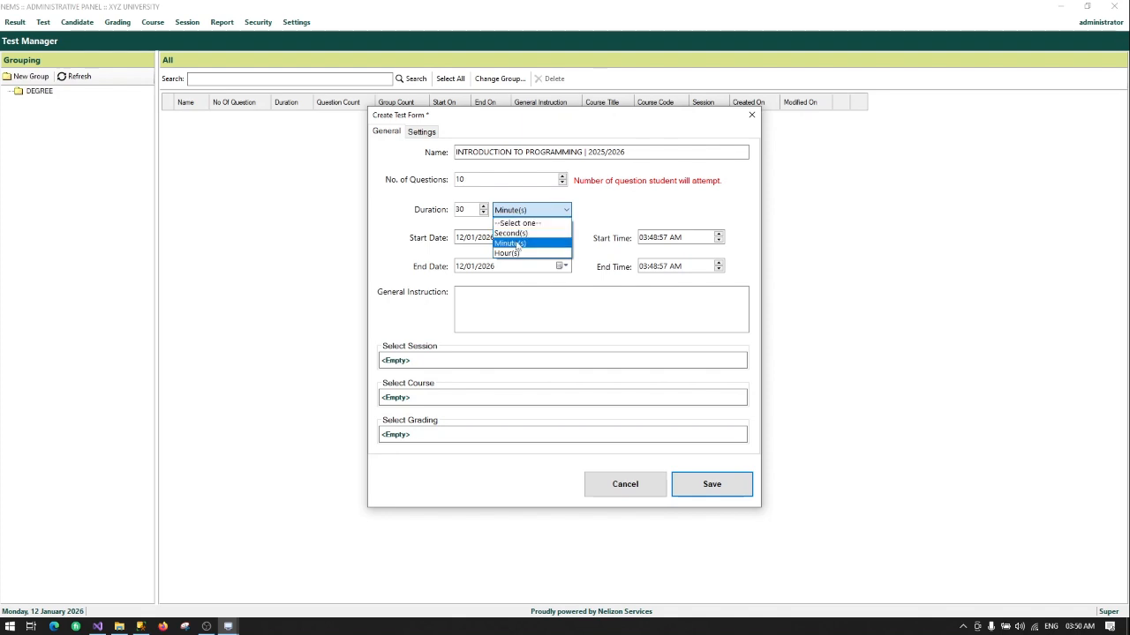
pyautogui.click(517, 243)
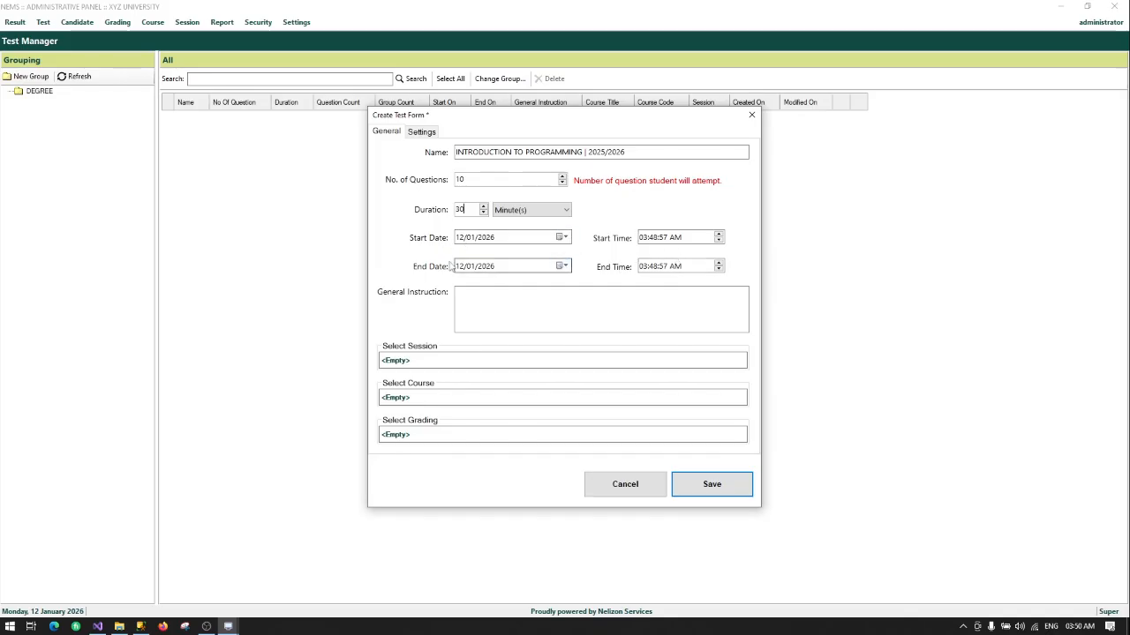
# Step: Set the end date to 19 January 2026 and begin the instruction 'ATTEMPT ALL'
pyautogui.click(562, 267)
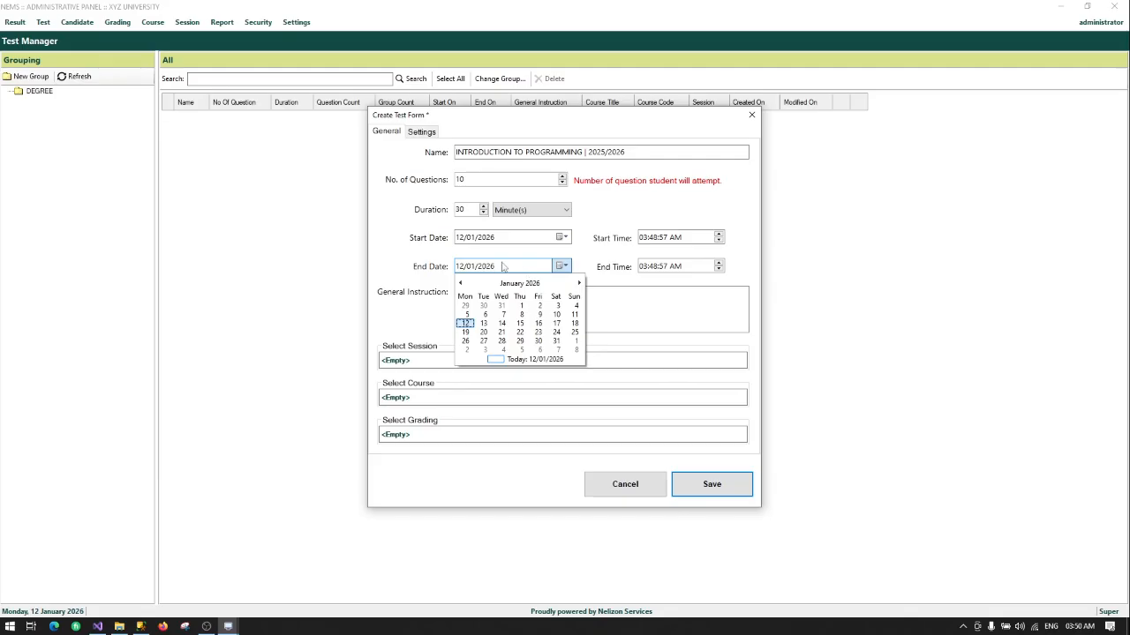
pyautogui.click(465, 333)
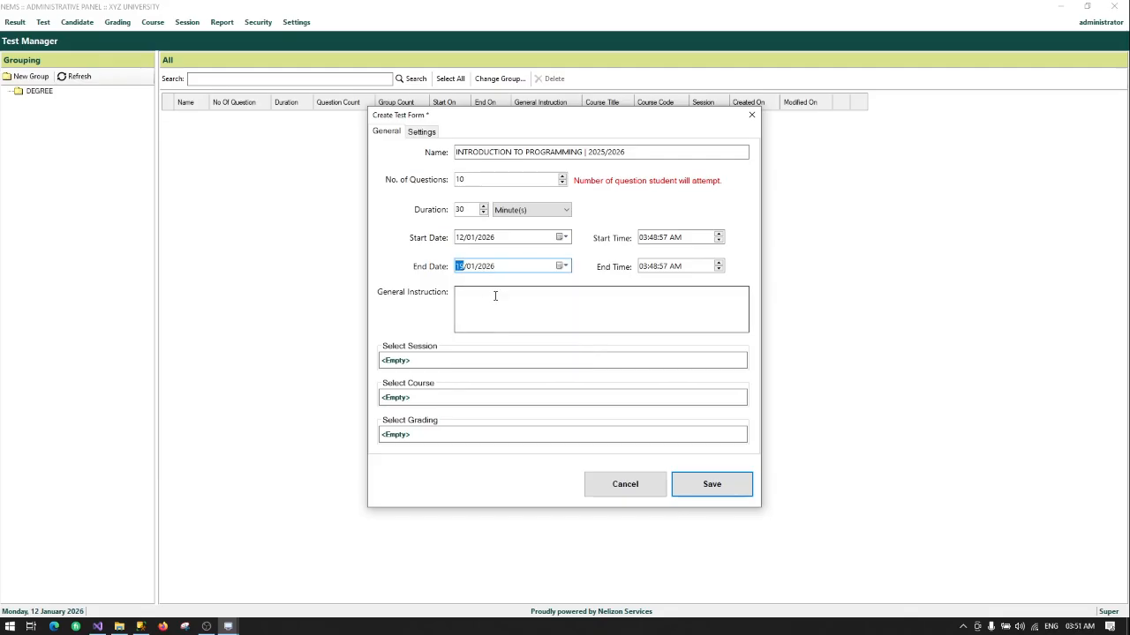
pyautogui.click(479, 302)
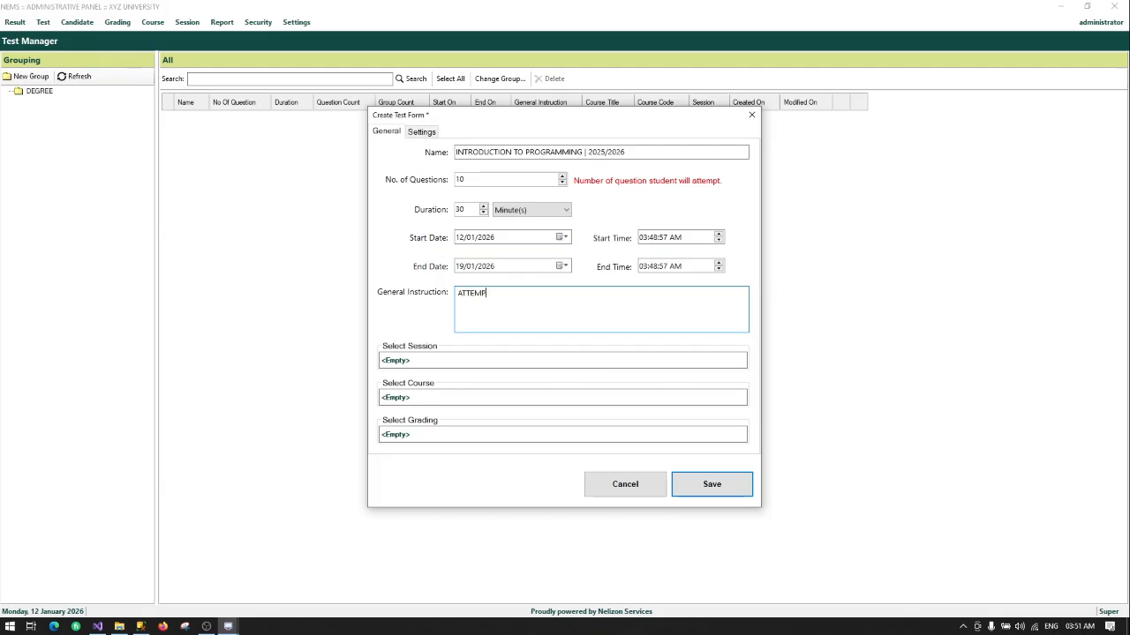
pyautogui.write('ATTEMPT ALL QUESTIONS')
# Step: Assign the test to the 2025/2026 session under DEGREE SESSIONS
pyautogui.click(399, 362)
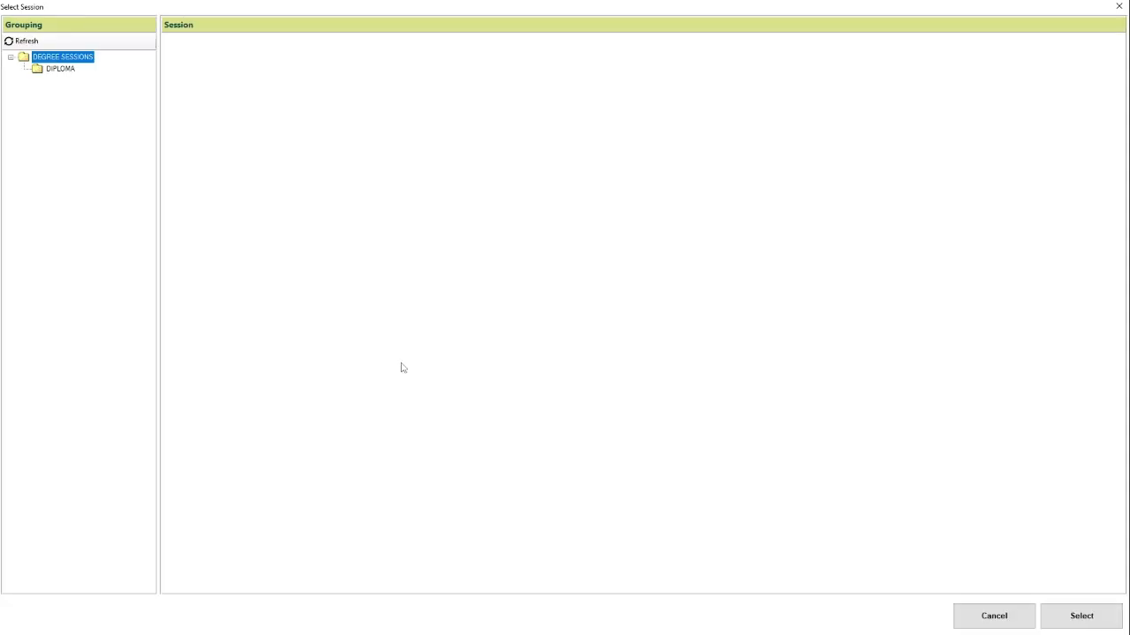
pyautogui.click(69, 72)
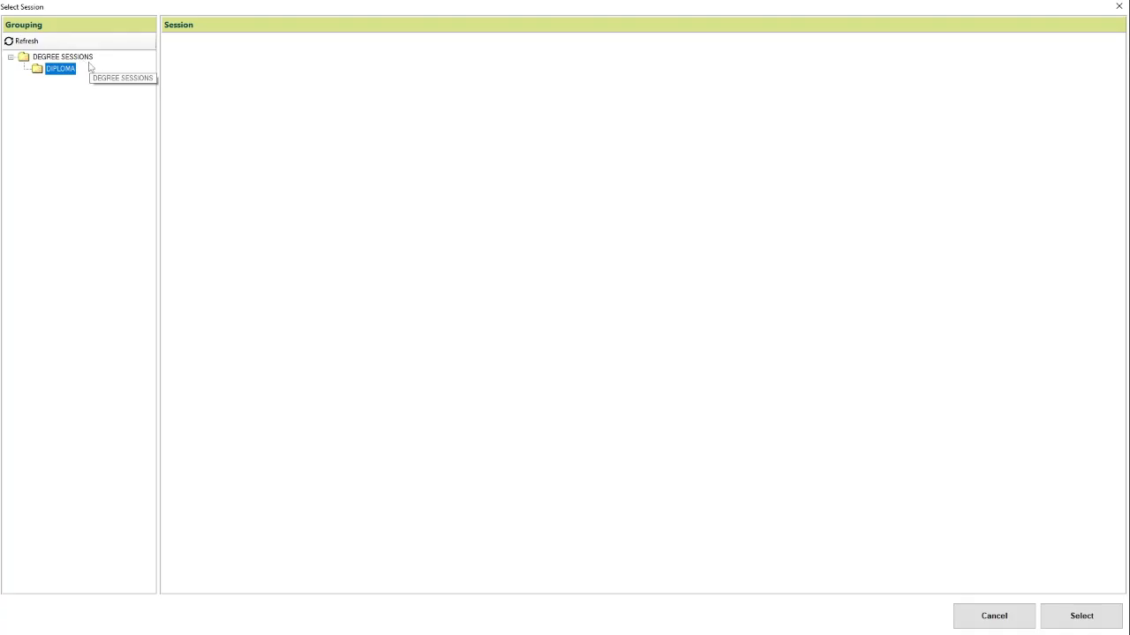
pyautogui.doubleClick(81, 57)
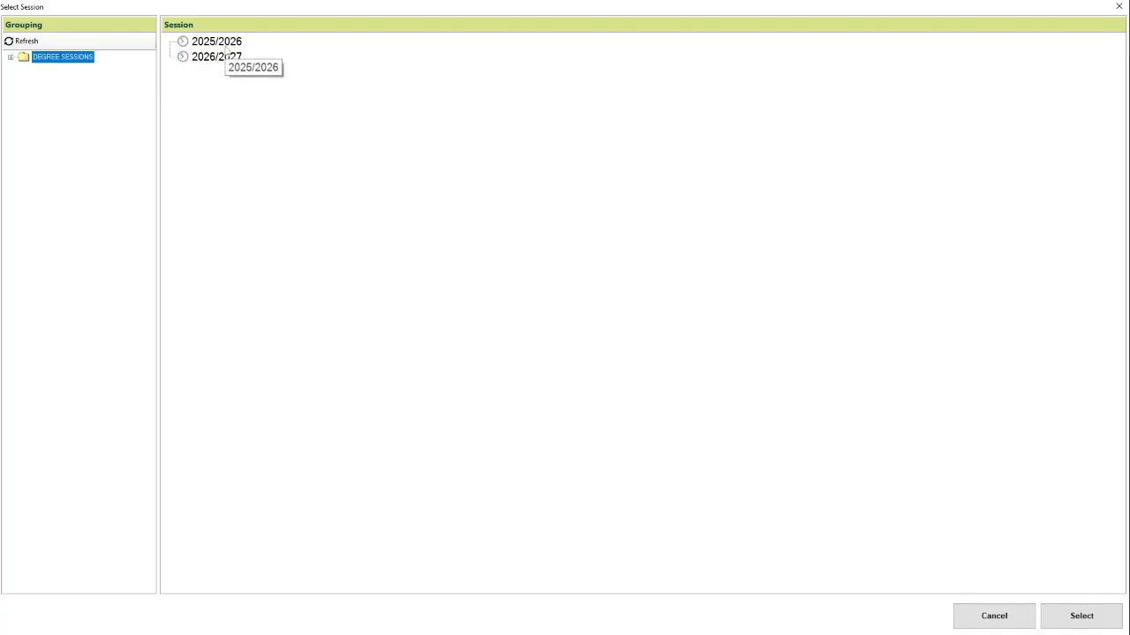
pyautogui.doubleClick(227, 44)
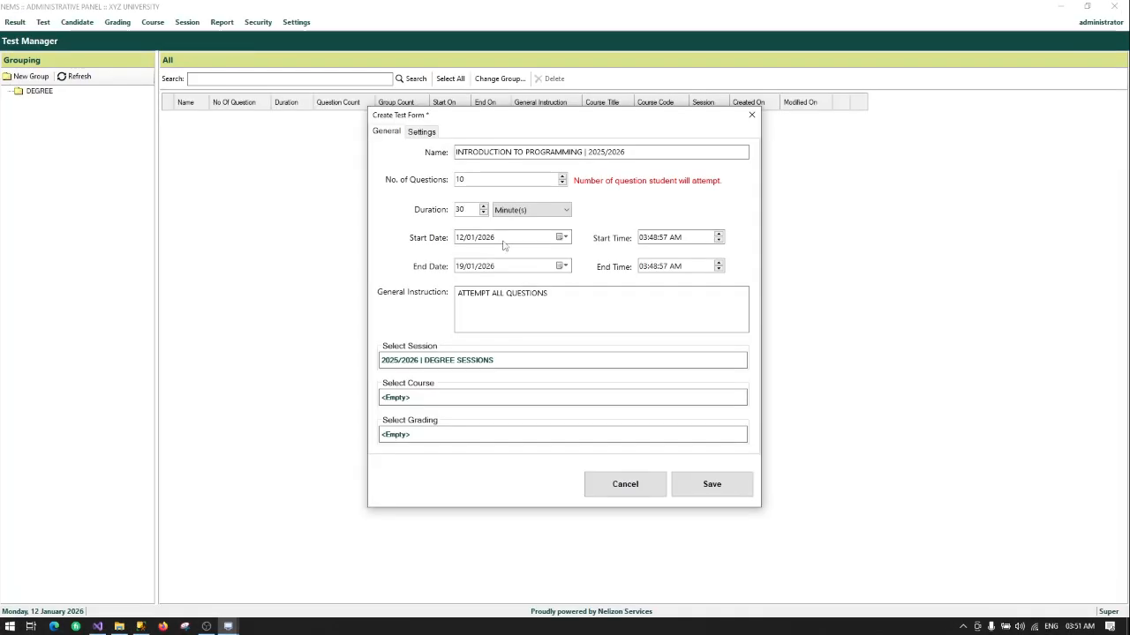
# Step: Set the test's course to INTRODUCTION TO COMPUTER PROGRAMMING under COMPUTER SCIENCE
pyautogui.click(396, 398)
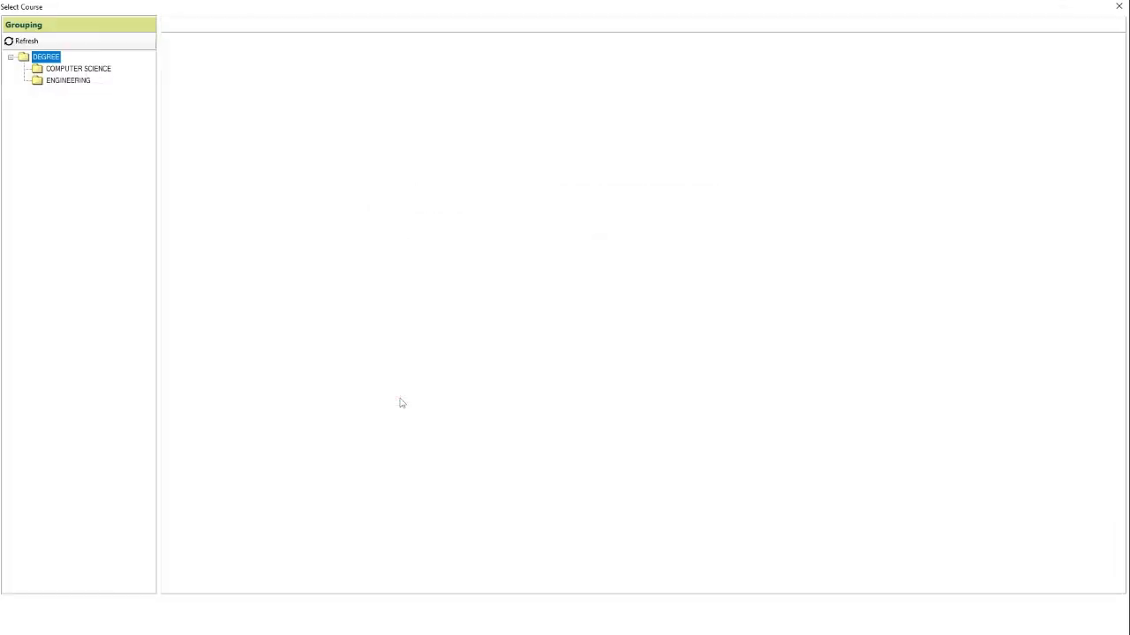
pyautogui.click(90, 70)
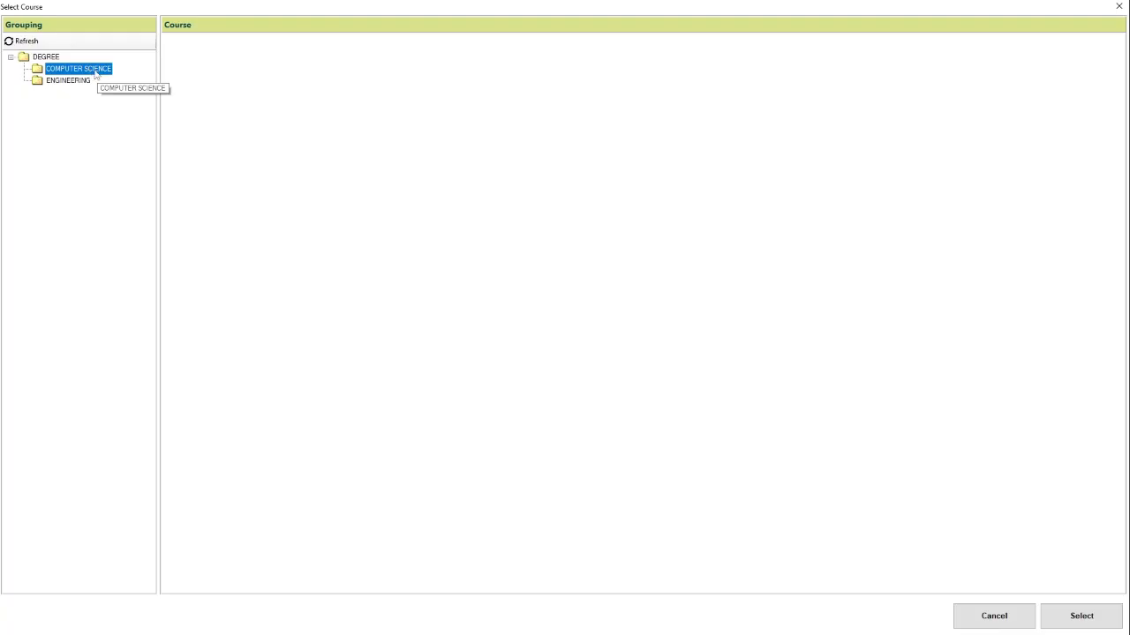
pyautogui.click(253, 44)
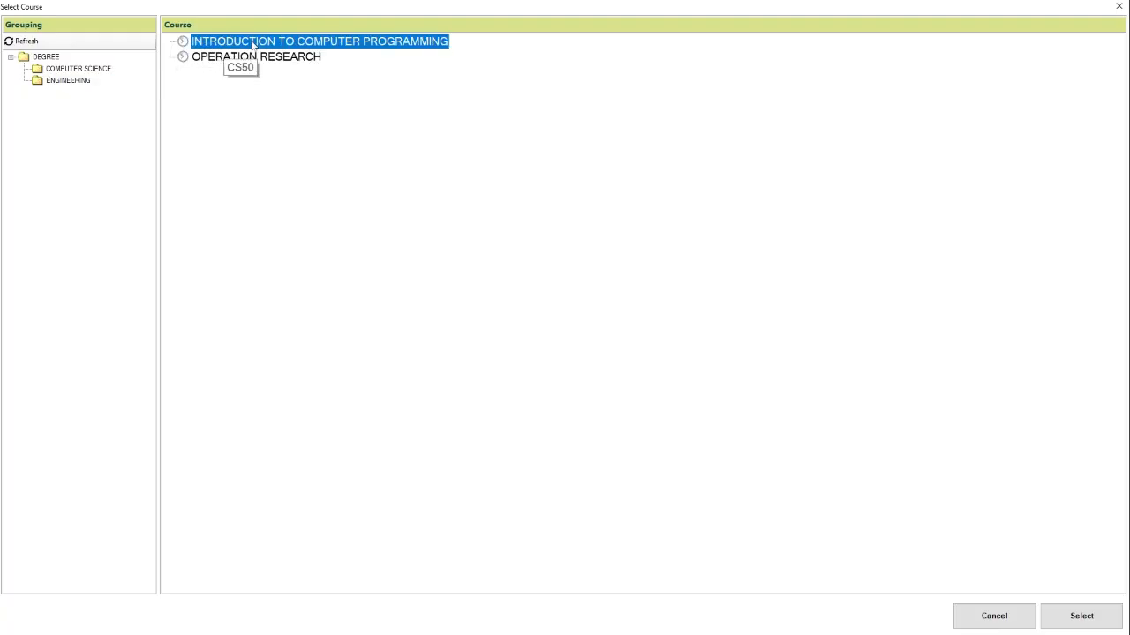
pyautogui.doubleClick(253, 44)
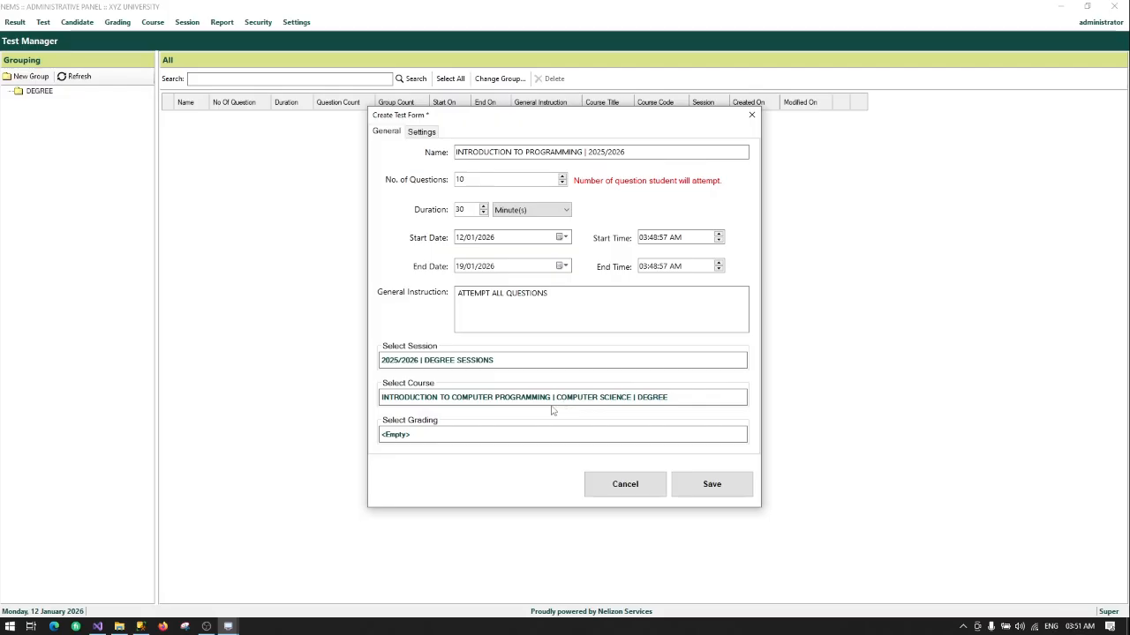
# Step: Set the test's score grading group to DEGREE GRADING and show the Settings options
pyautogui.click(385, 436)
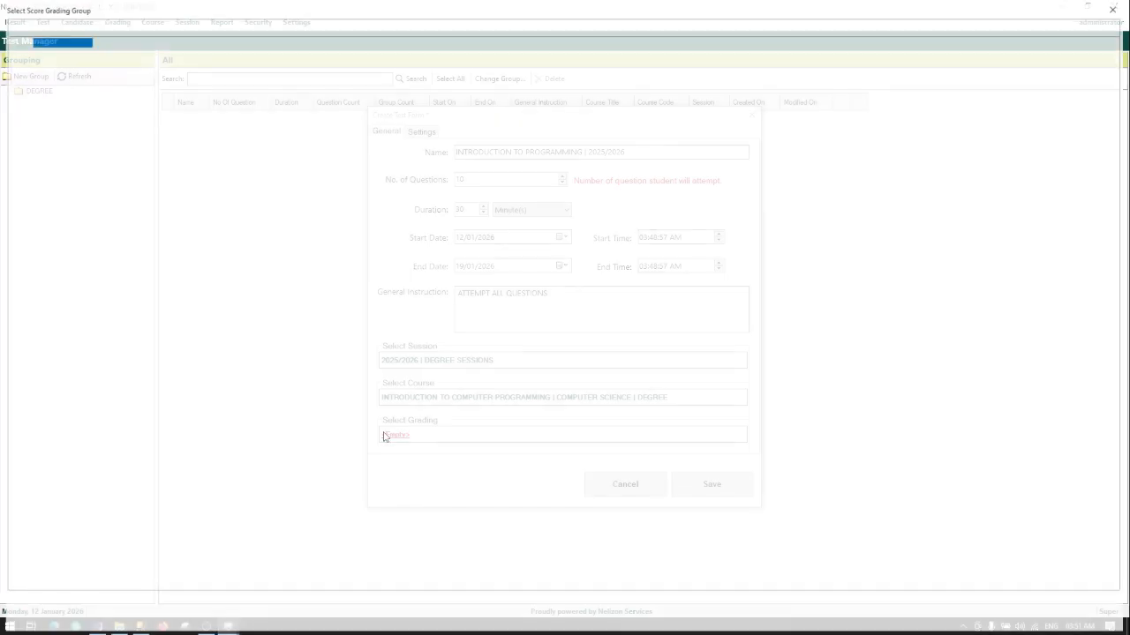
pyautogui.doubleClick(50, 40)
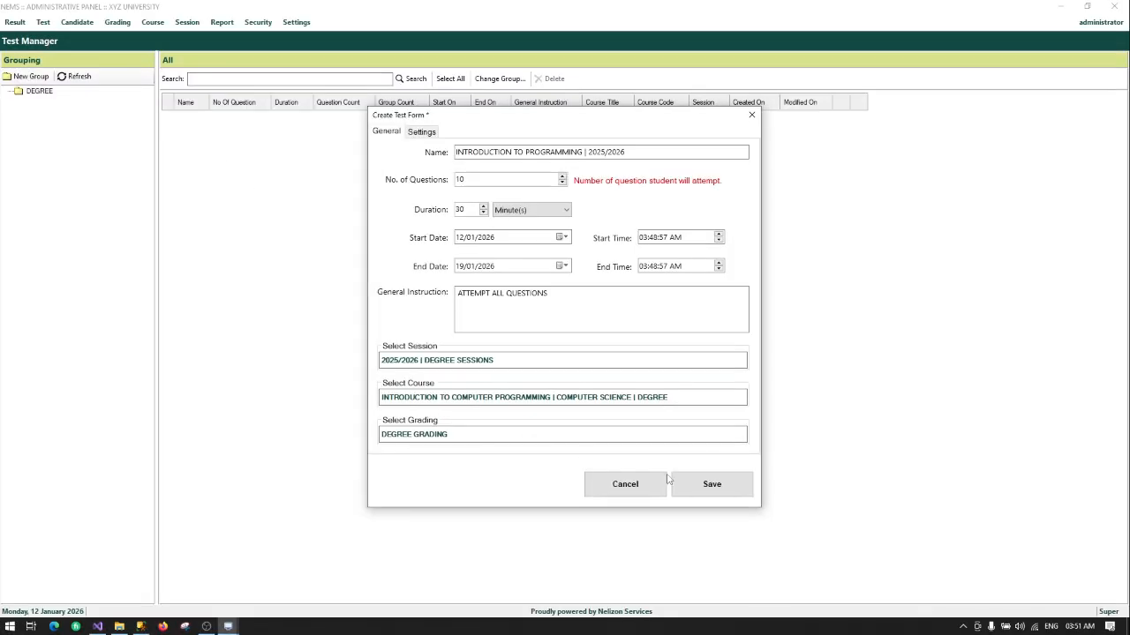
pyautogui.click(703, 487)
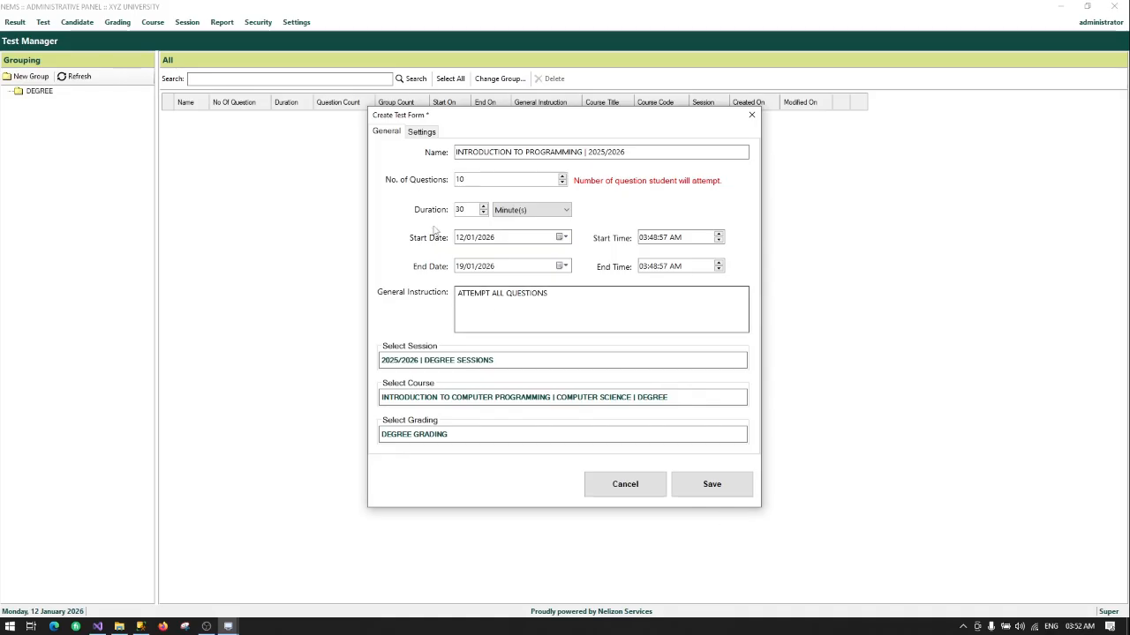
pyautogui.click(418, 132)
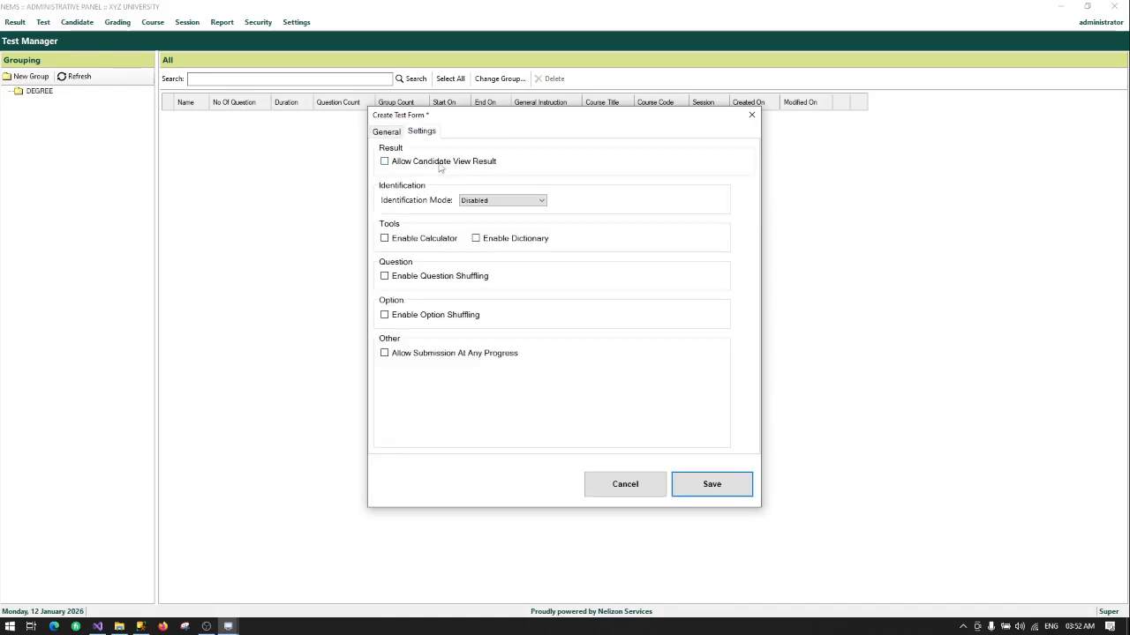
# Step: Let candidates view results, require Fingerprint identification, and allow calculator and dictionary
pyautogui.click(439, 163)
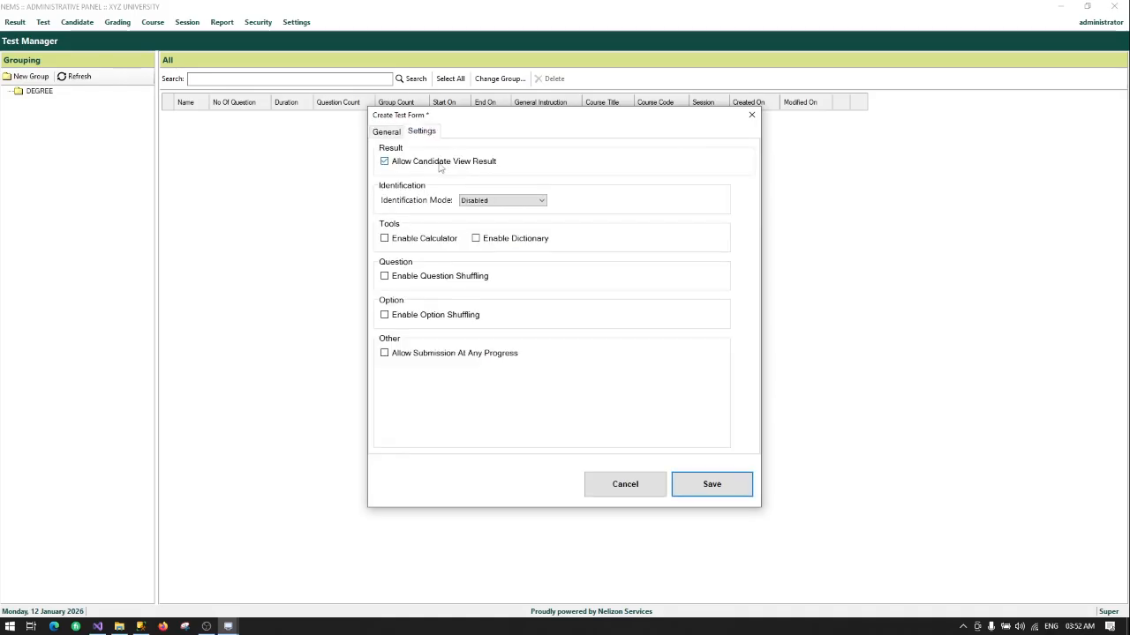
pyautogui.click(491, 201)
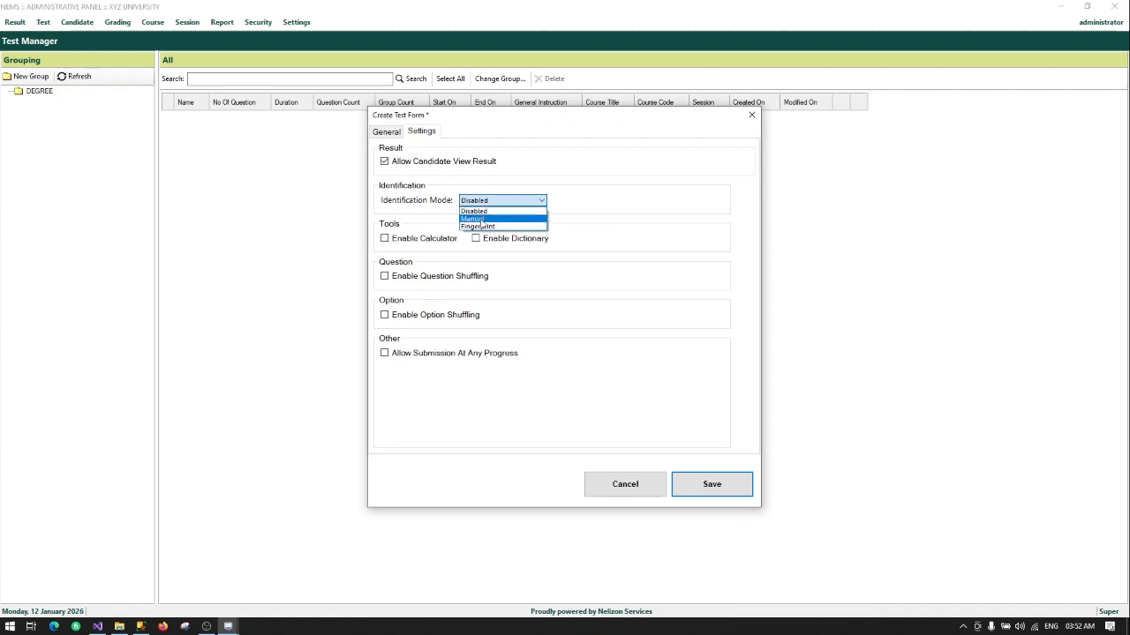
pyautogui.click(485, 226)
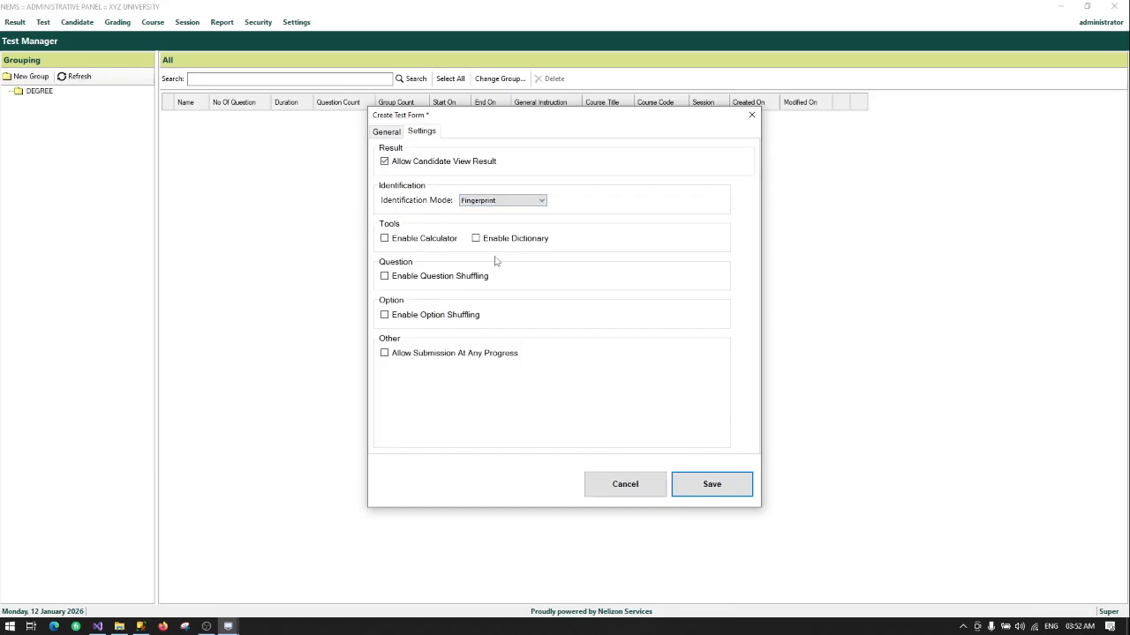
pyautogui.click(424, 246)
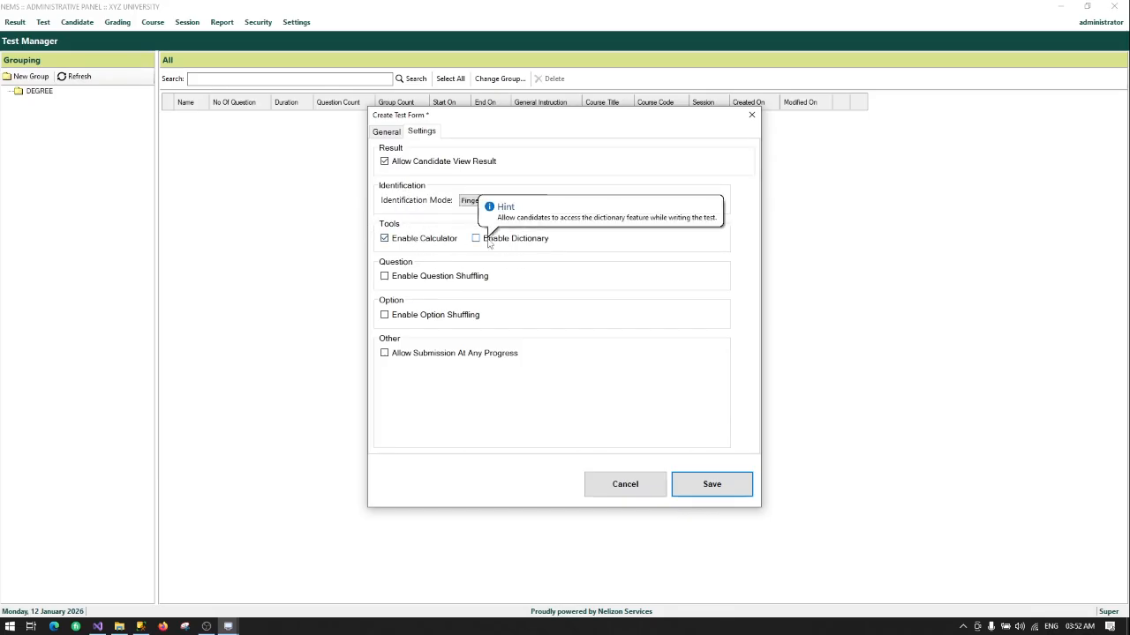
pyautogui.click(488, 244)
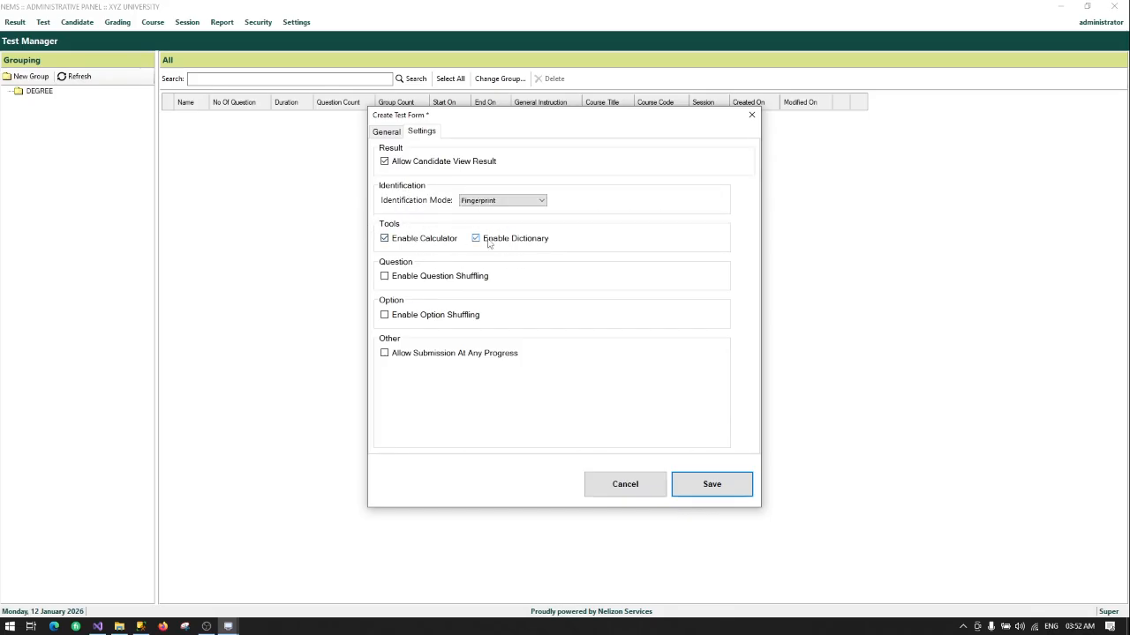
# Step: Enable question and option shuffling and save the new test
pyautogui.click(420, 278)
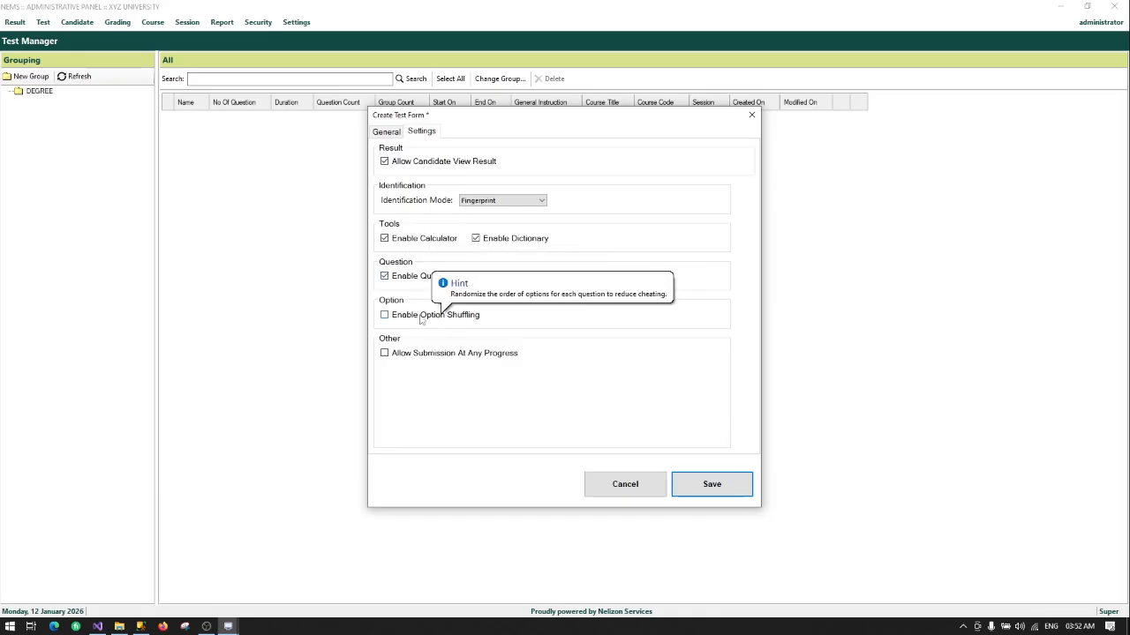
pyautogui.click(420, 320)
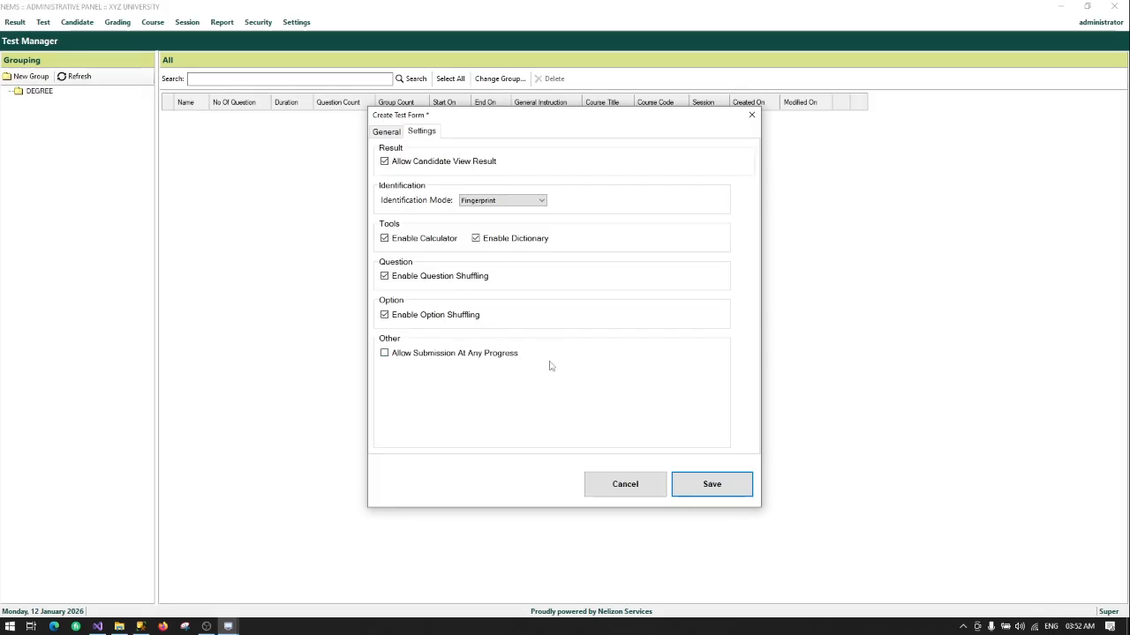
pyautogui.moveTo(449, 356)
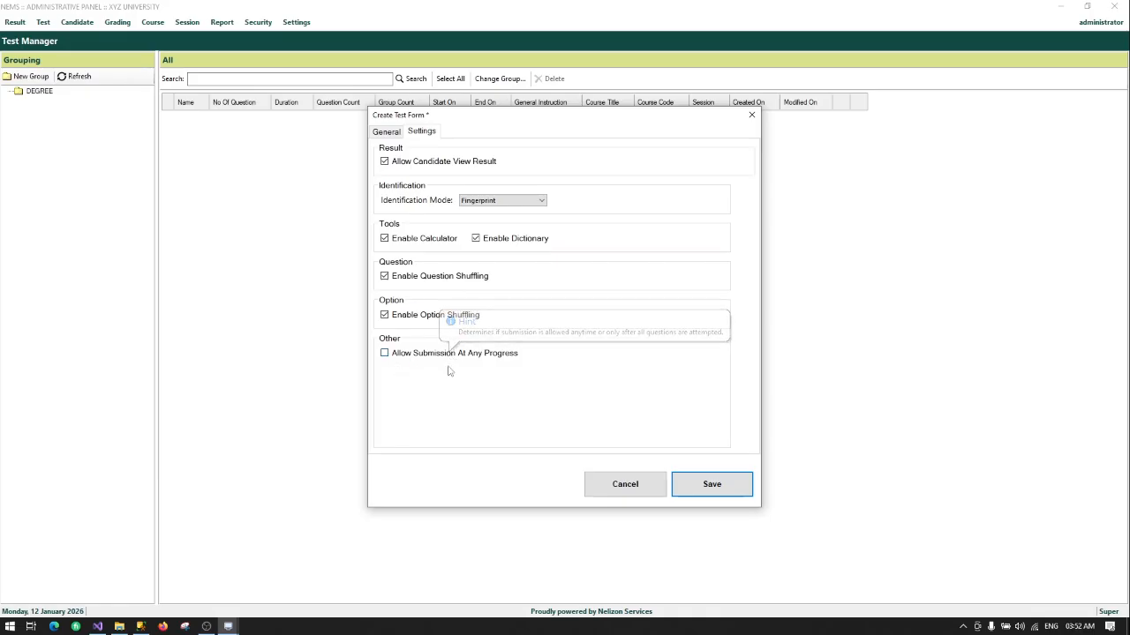
pyautogui.click(697, 484)
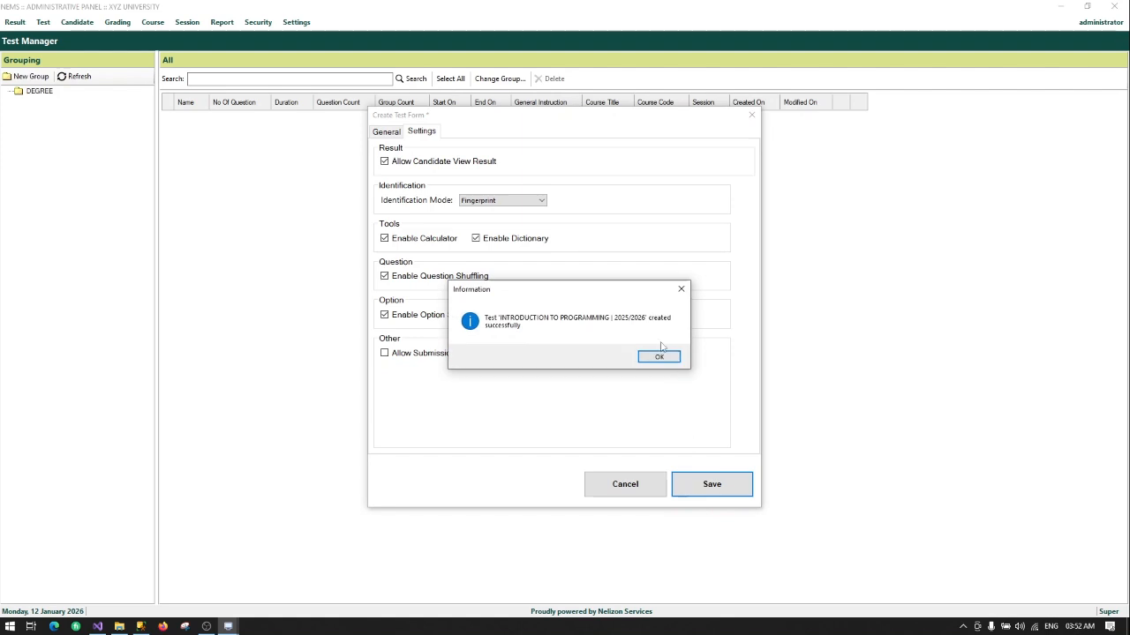
# Step: Acknowledge the test-created notice and scroll the test grid to its right end
pyautogui.click(657, 358)
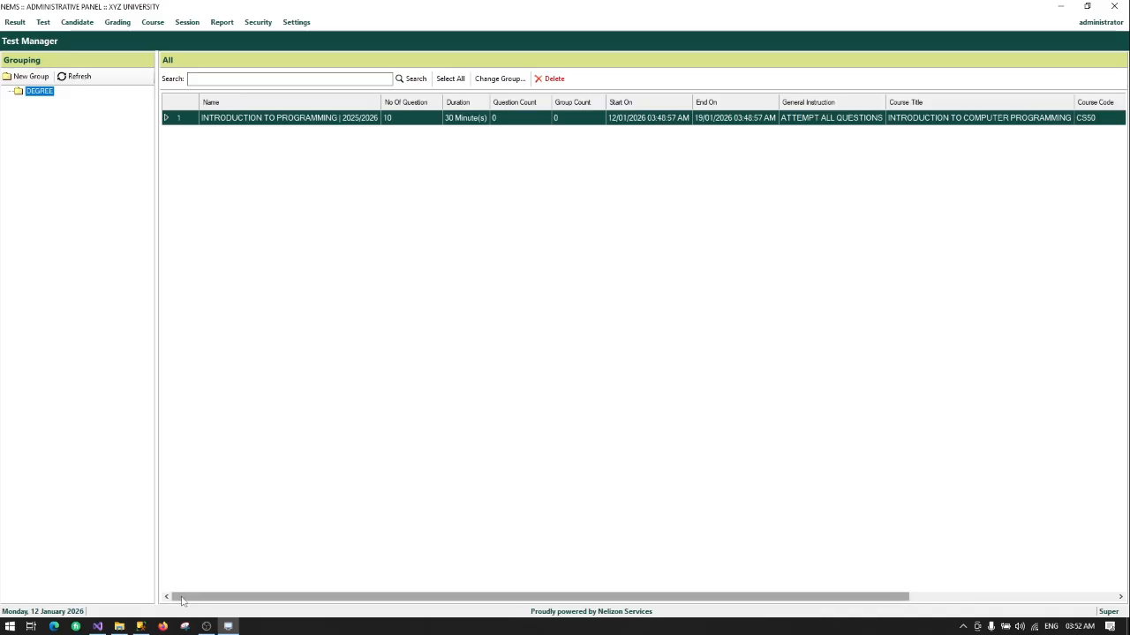
pyautogui.moveTo(181, 600); pyautogui.dragTo(569, 599)
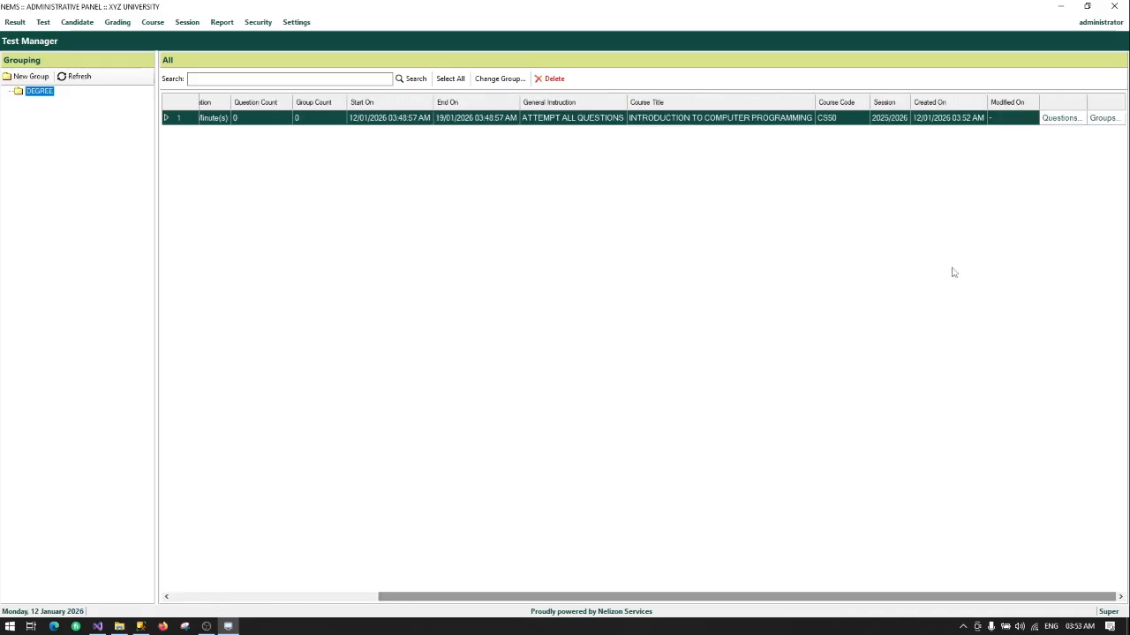
# Step: Map the 100 LEVEL | COMPUTER SCIENCE | DEGREE group (501 candidates) to the test, then close scheduling
pyautogui.click(1102, 118)
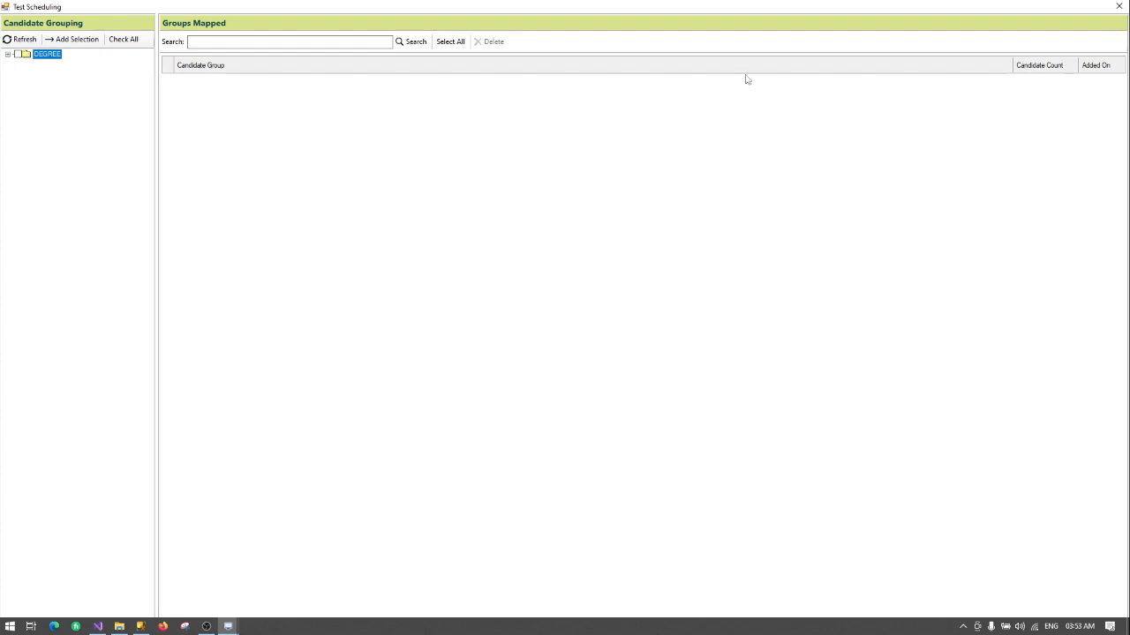
pyautogui.click(7, 55)
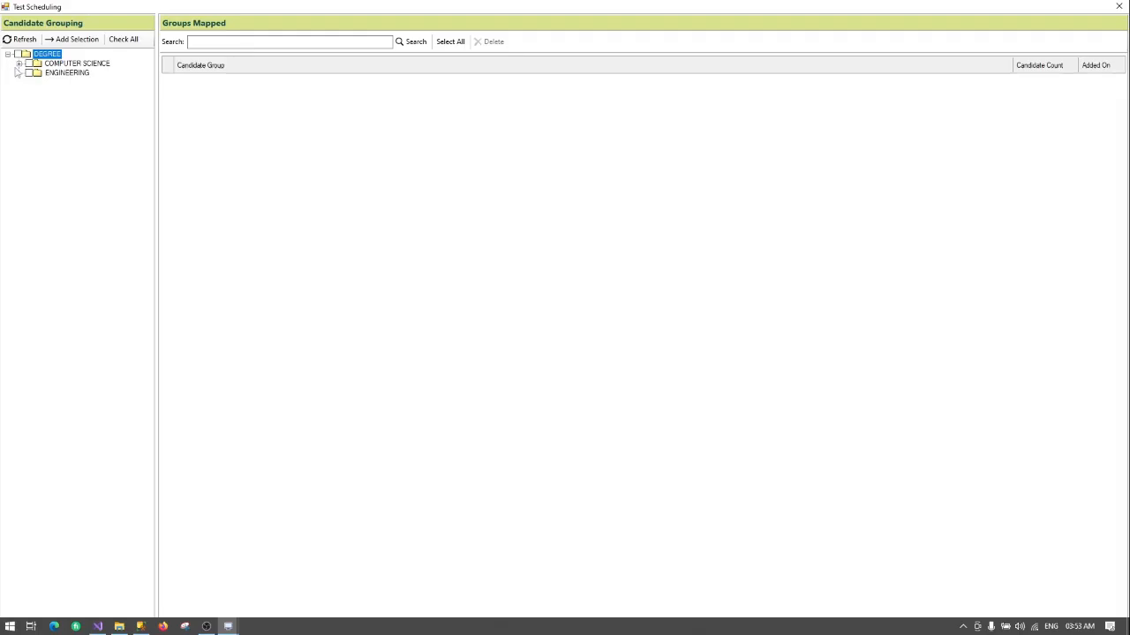
pyautogui.click(18, 64)
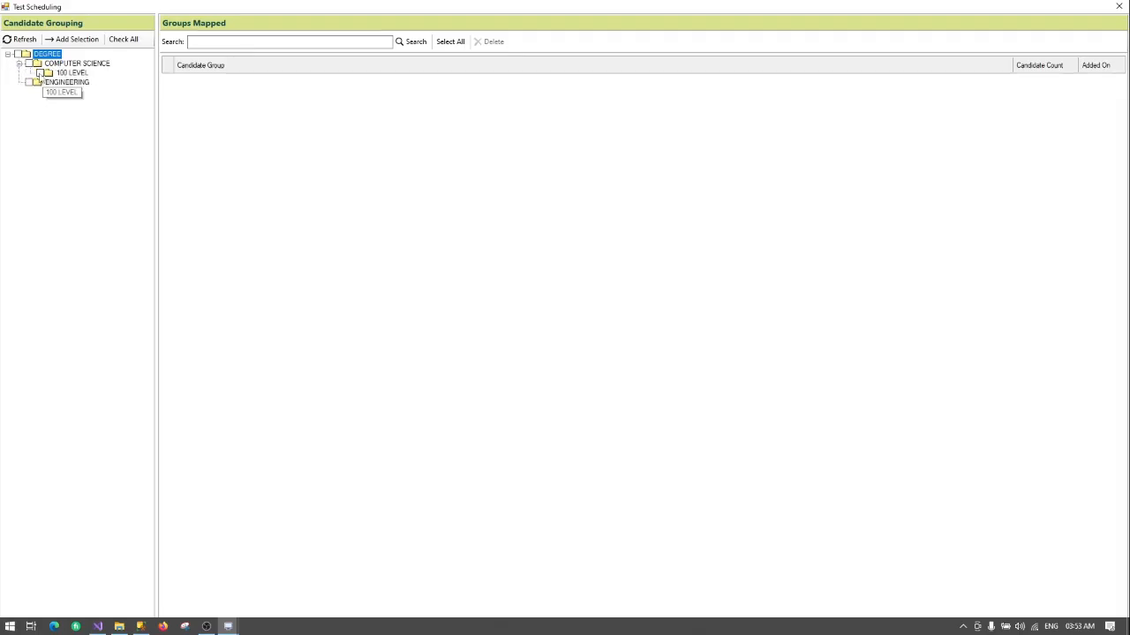
pyautogui.rightClick(60, 73)
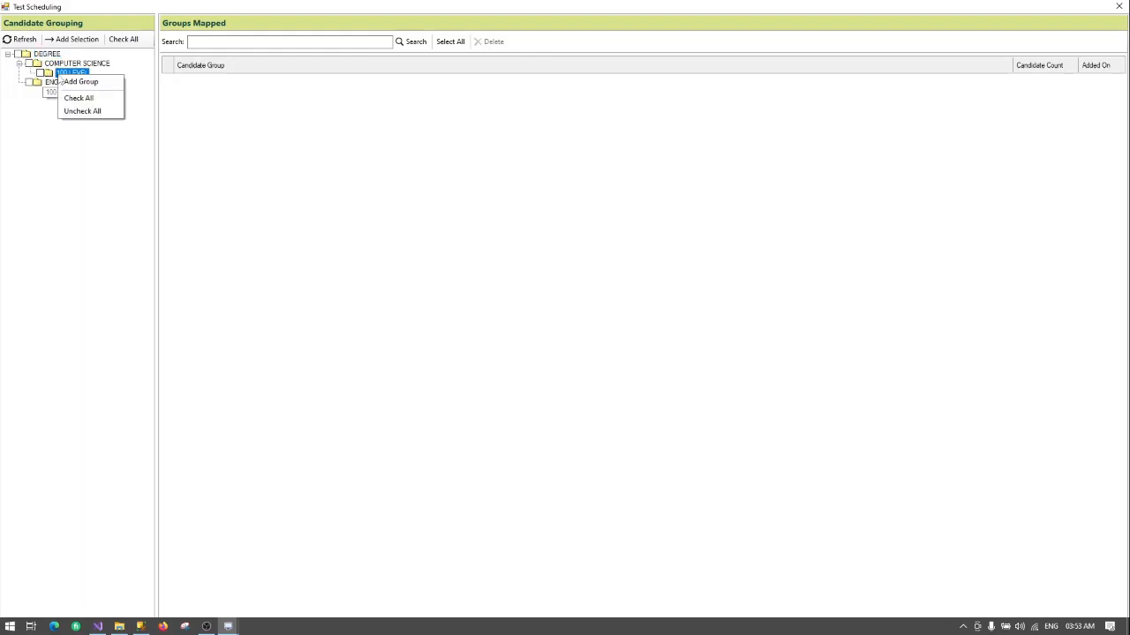
pyautogui.rightClick(64, 74)
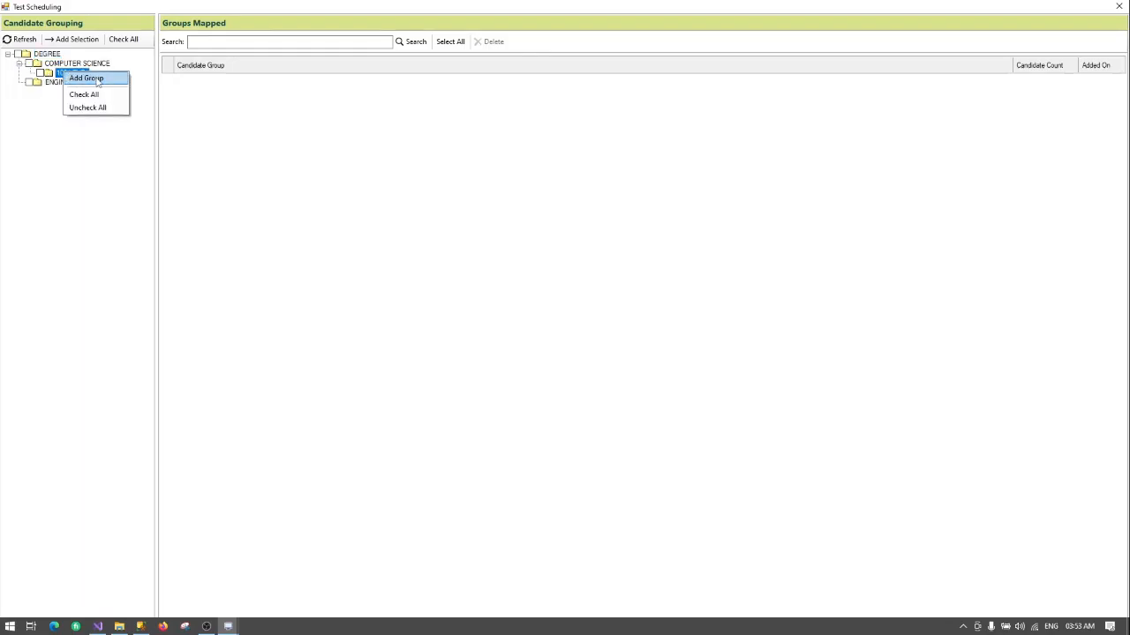
pyautogui.click(40, 73)
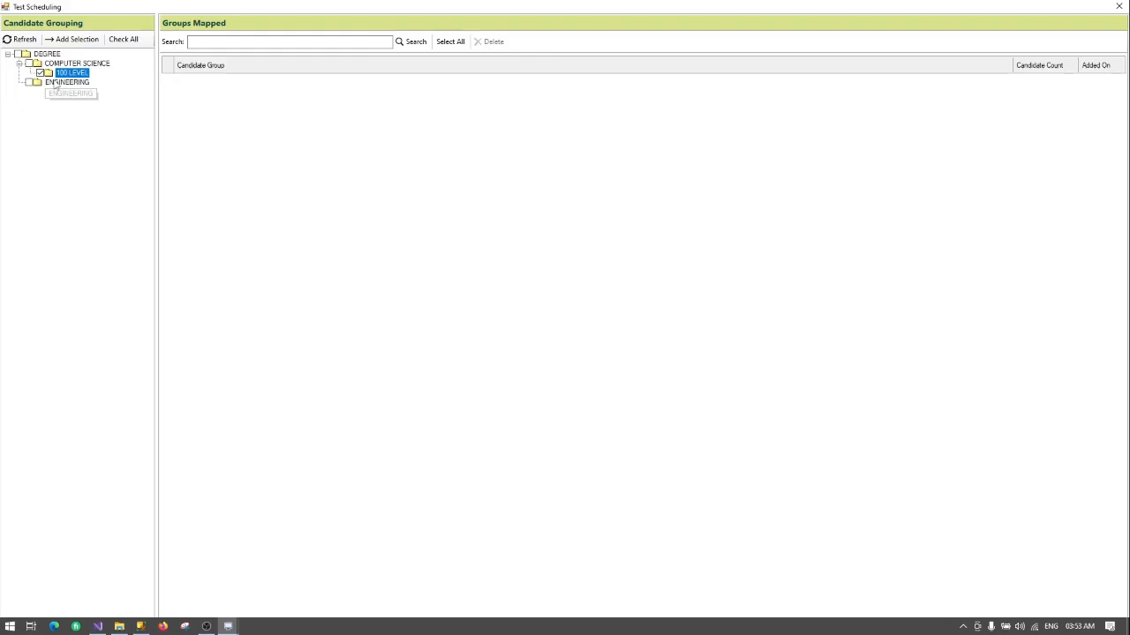
pyautogui.click(77, 41)
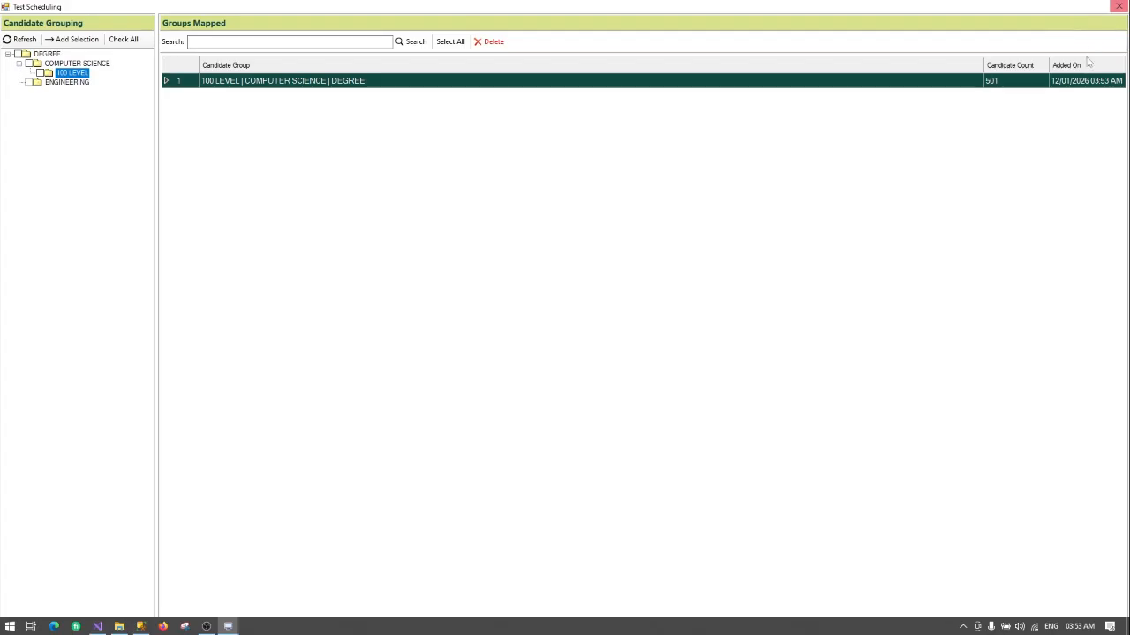
pyautogui.click(1120, 6)
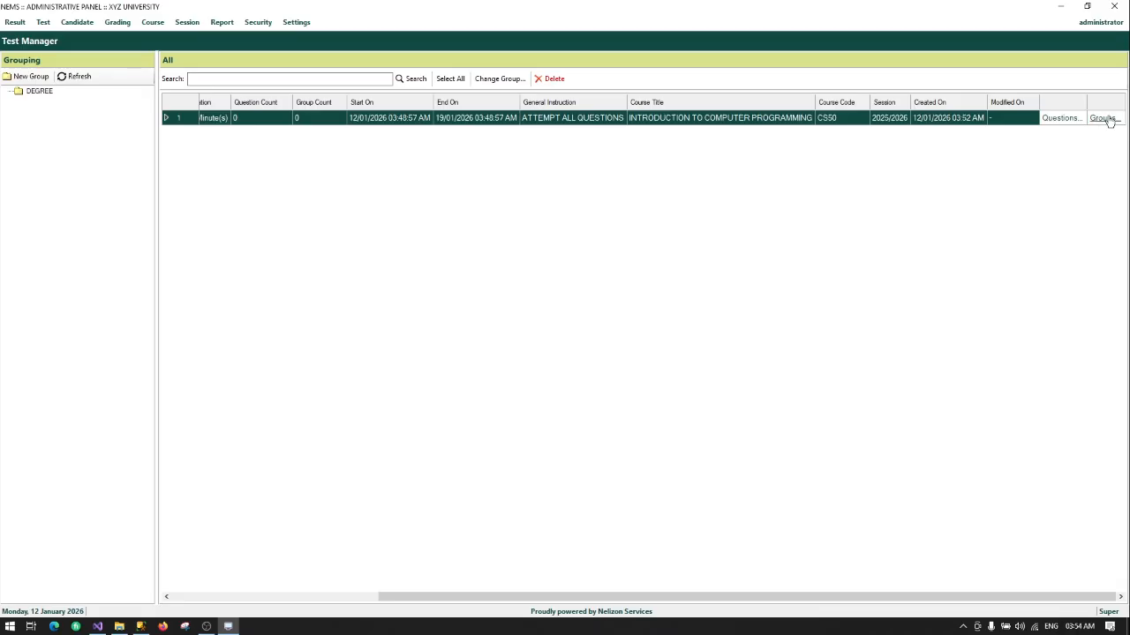
# Step: Check all MULTIPLE CHOICE and SHORT ANSWER OR FILL BLANK questions for mapping
pyautogui.click(1062, 120)
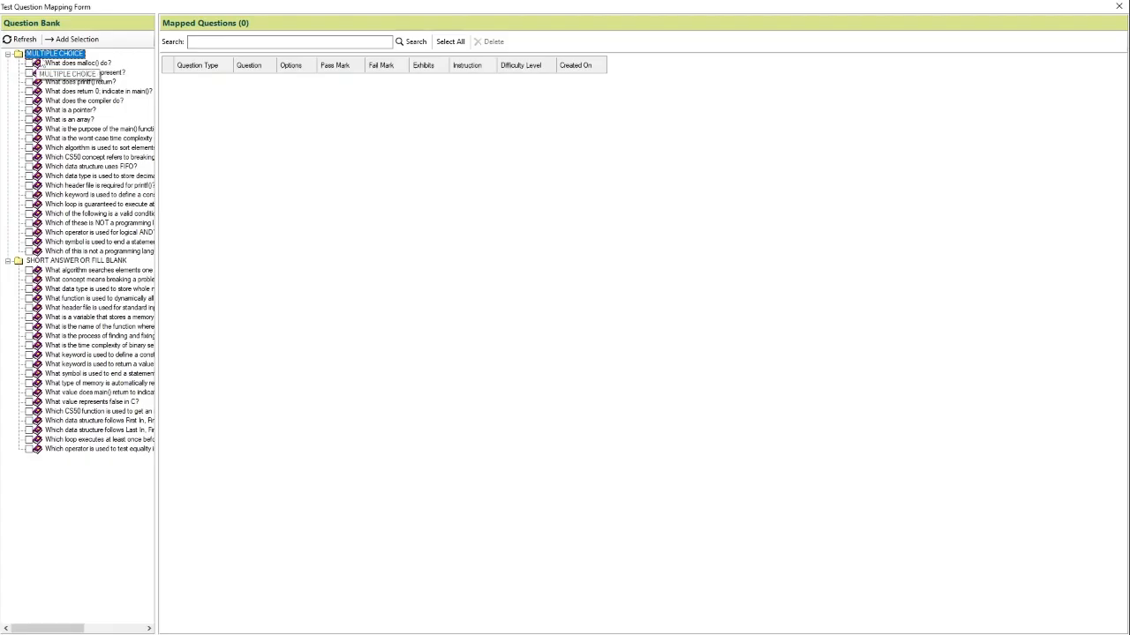
pyautogui.rightClick(39, 56)
pyautogui.click(60, 80)
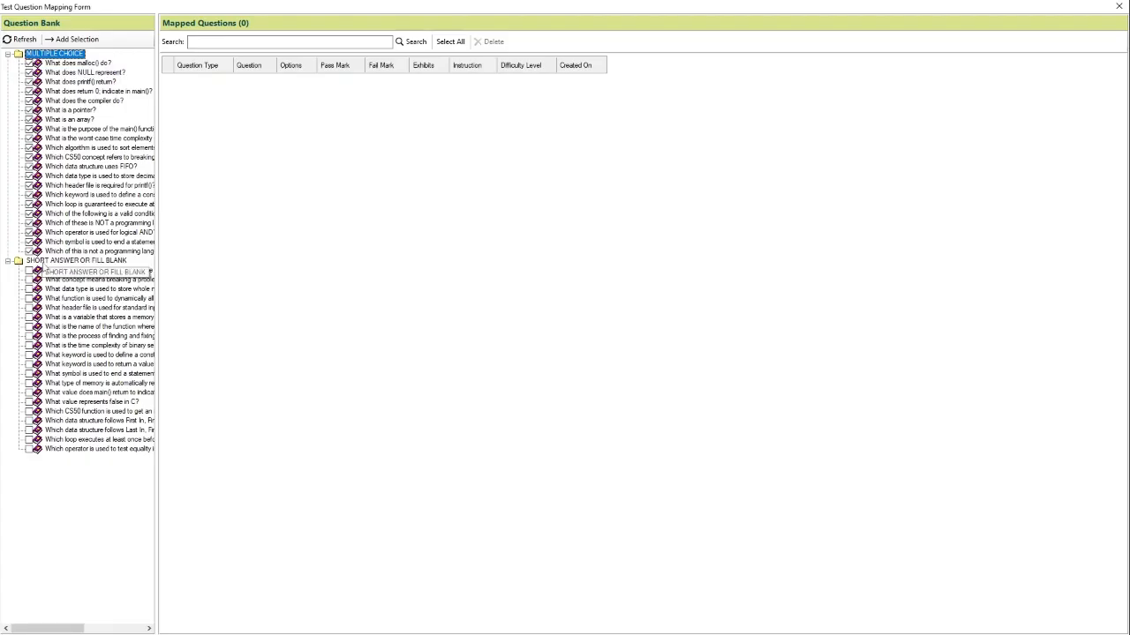
pyautogui.rightClick(51, 268)
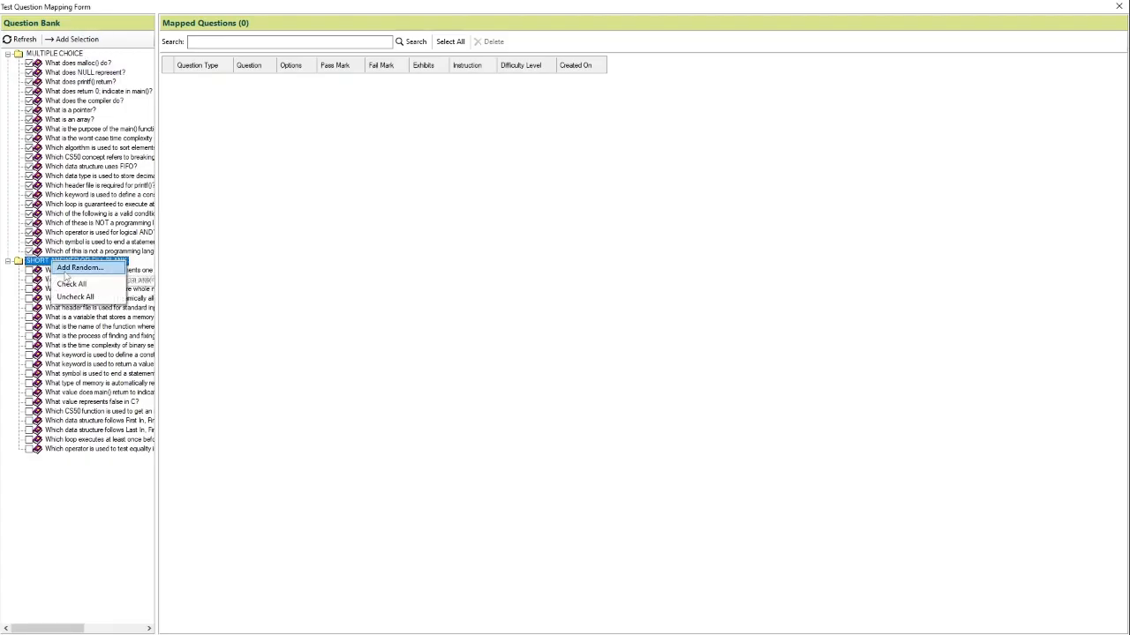
pyautogui.click(70, 285)
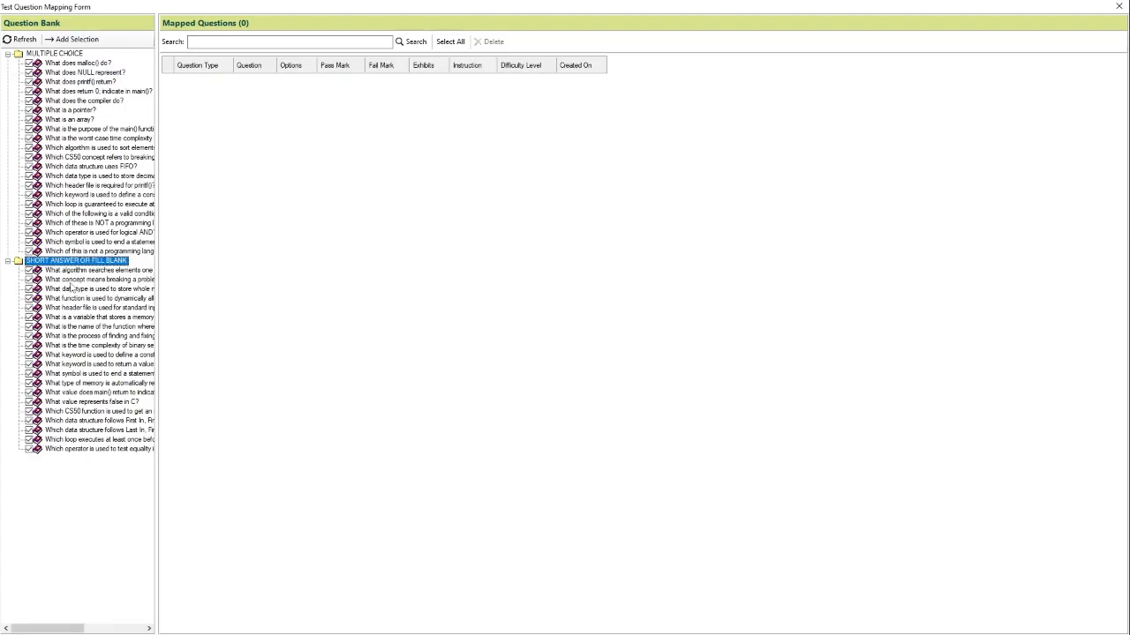
# Step: Add the 41 checked questions to the test, confirming with Yes, then close the mapping form
pyautogui.click(71, 39)
pyautogui.click(581, 354)
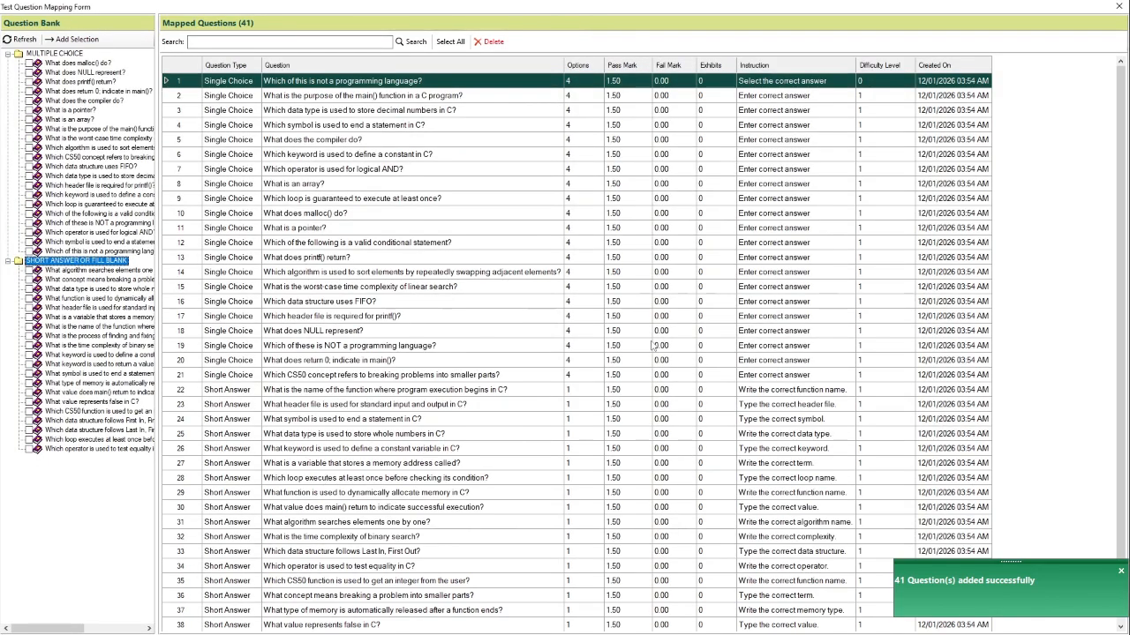
pyautogui.scroll(-1, 654, 357)
pyautogui.scroll(-1, 654, 357)
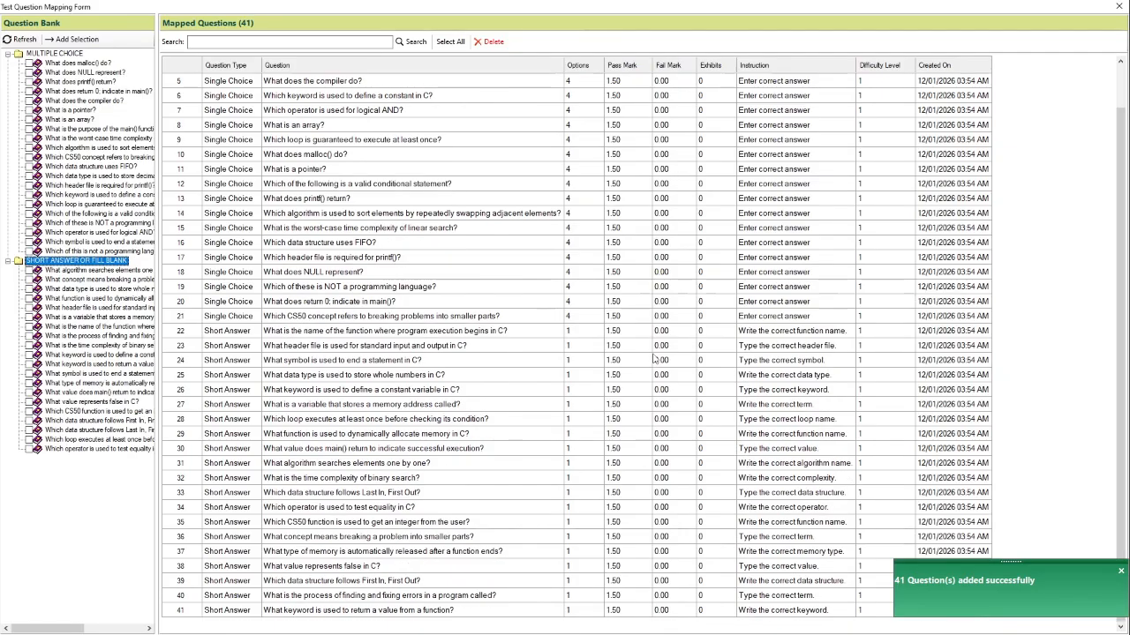
pyautogui.scroll(2, 342, 304)
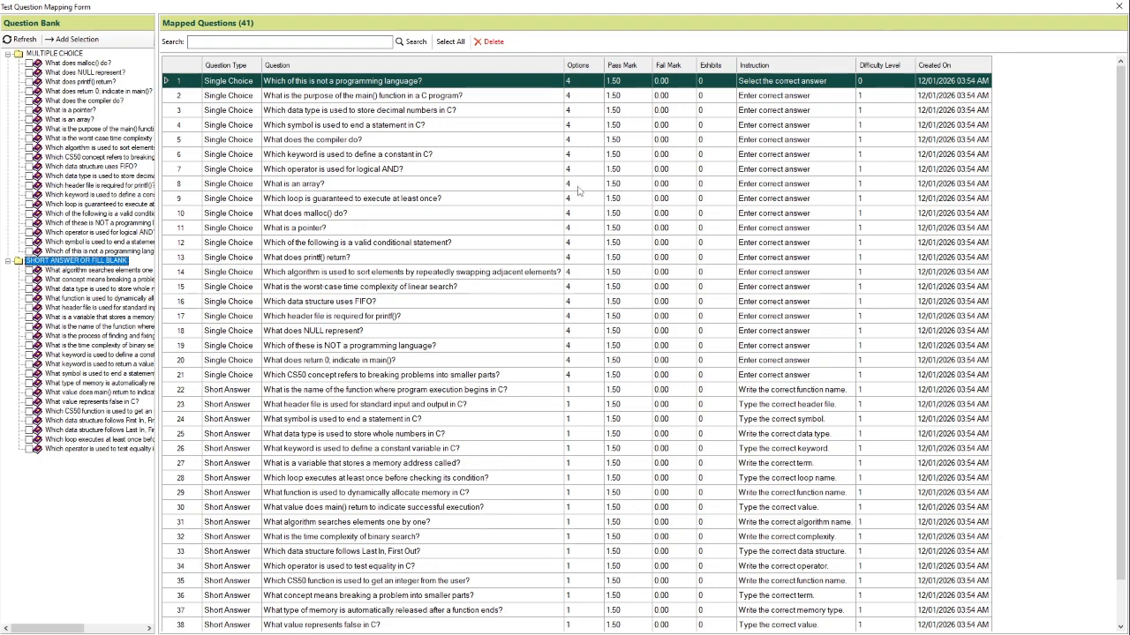
pyautogui.scroll(-2, 444, 146)
pyautogui.click(1120, 6)
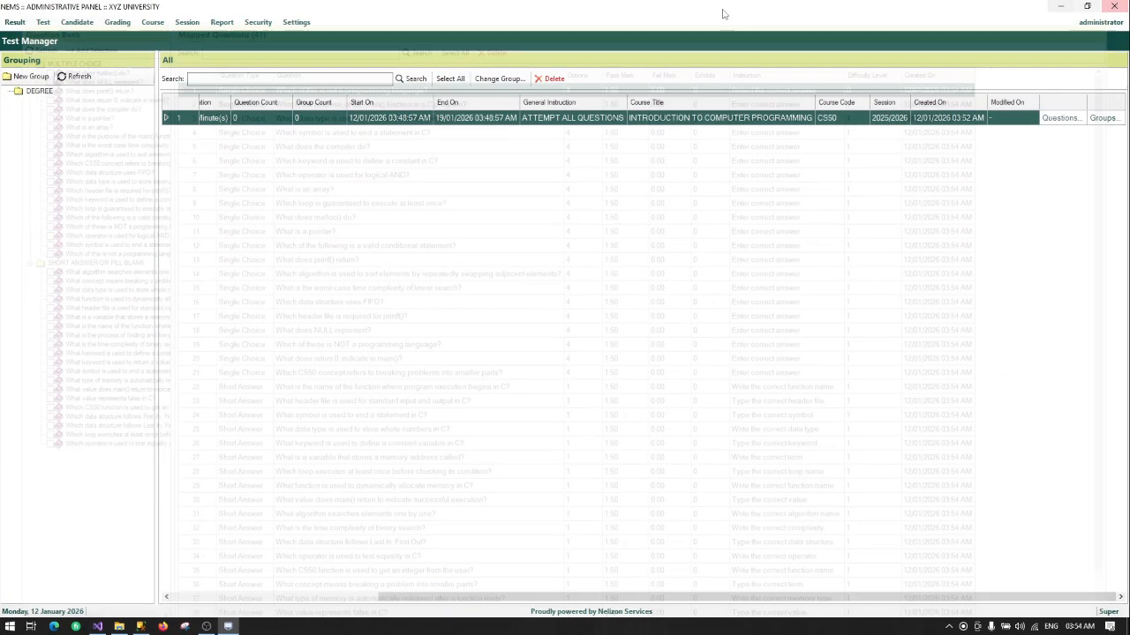
# Step: View the DEGREE group's tests, showing 41 mapped questions and 1 group
pyautogui.click(318, 599)
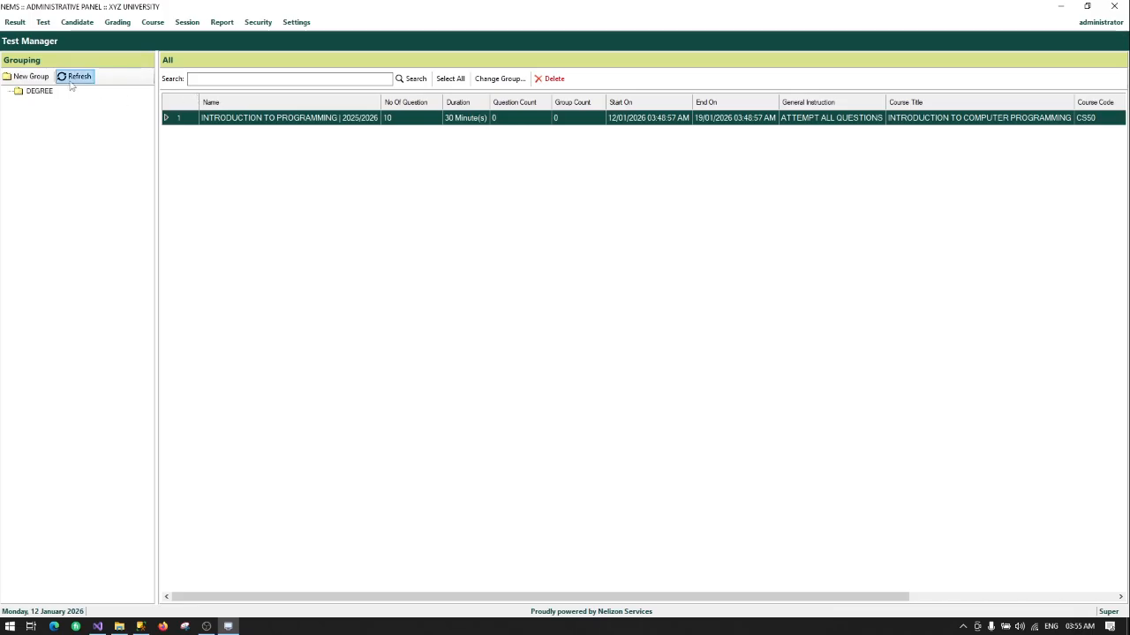
pyautogui.rightClick(41, 91)
pyautogui.click(60, 96)
# Step: Generate the Test Result report for INTRODUCTION TO PROGRAMMING | 2025/2026 | DEGREE
pyautogui.click(15, 22)
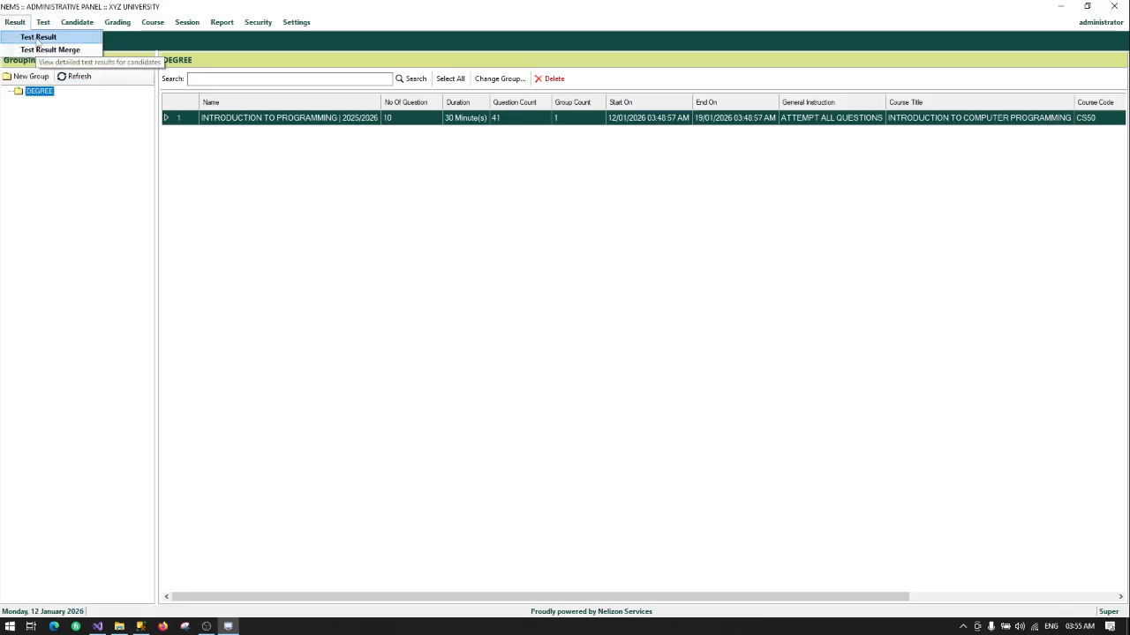
pyautogui.click(38, 38)
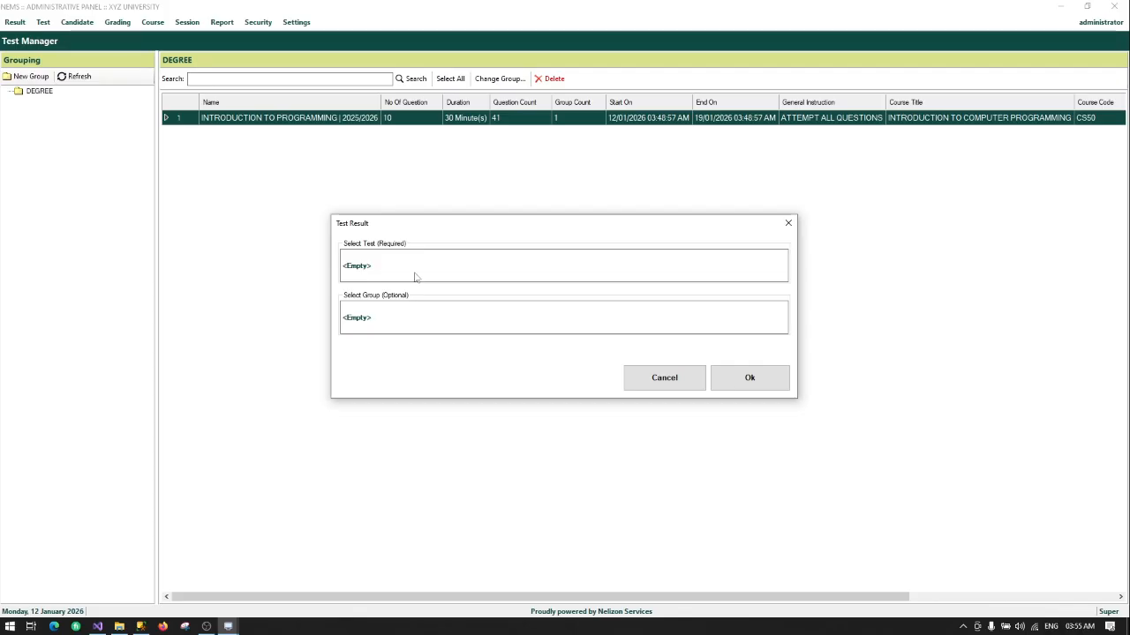
pyautogui.click(362, 269)
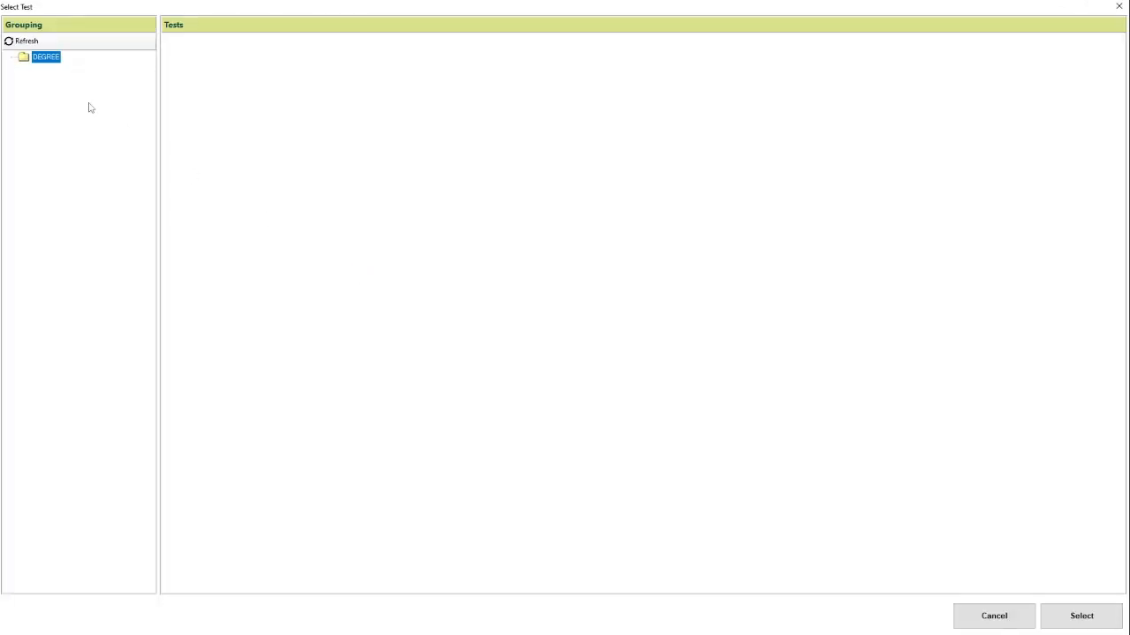
pyautogui.click(51, 60)
pyautogui.doubleClick(300, 44)
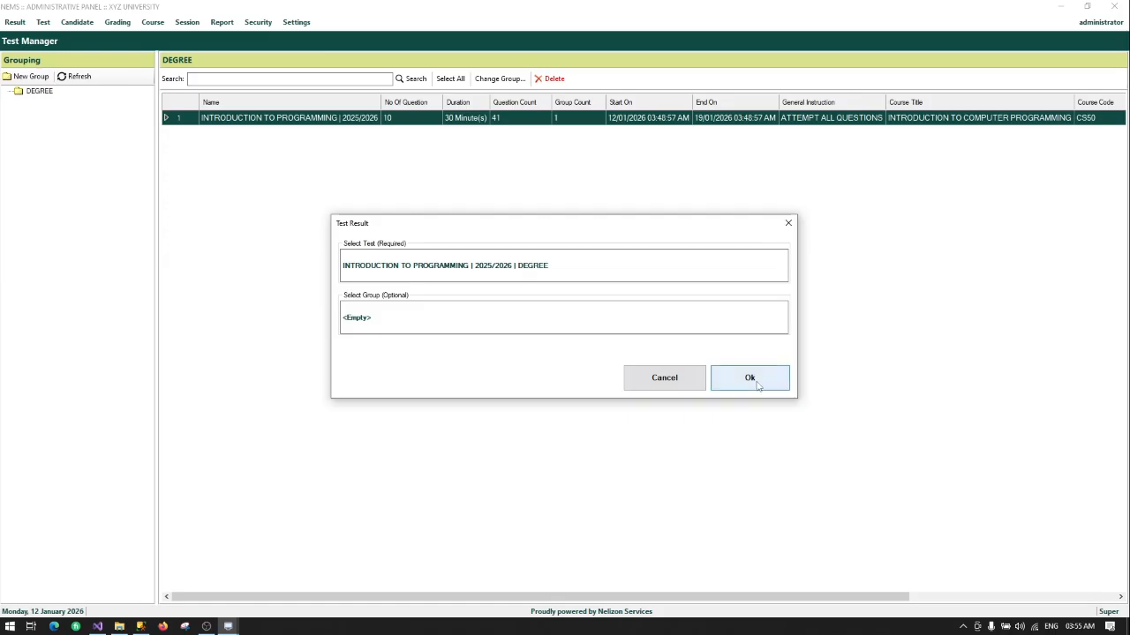
pyautogui.click(751, 378)
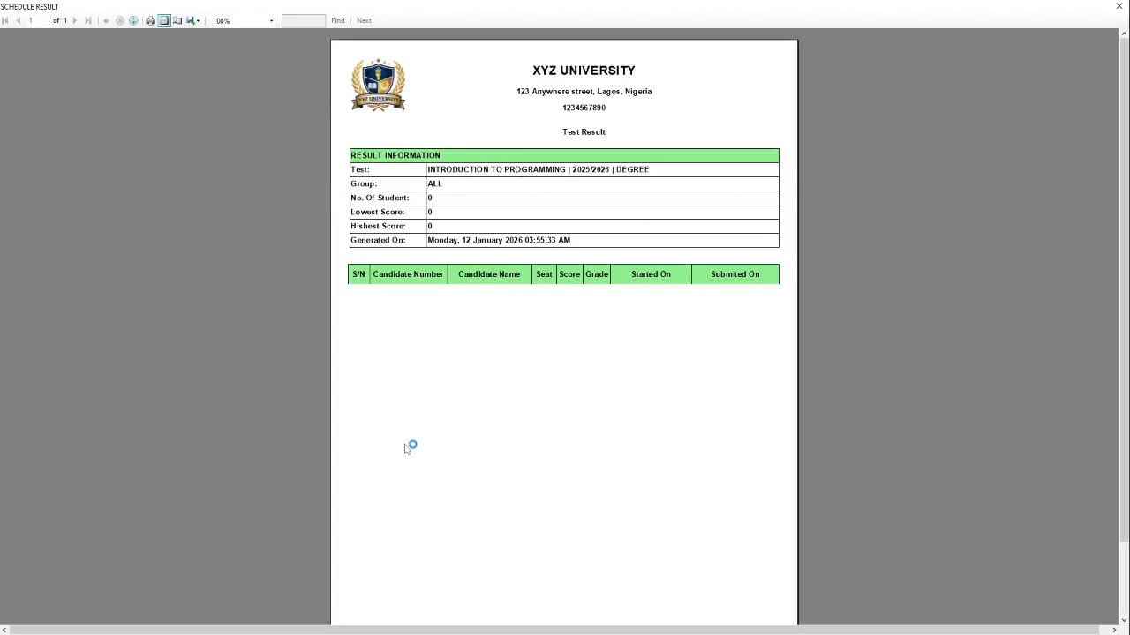
# Step: Scroll through the empty report, then close the report viewer
pyautogui.scroll(-2, 407, 448)
pyautogui.scroll(2, 410, 430)
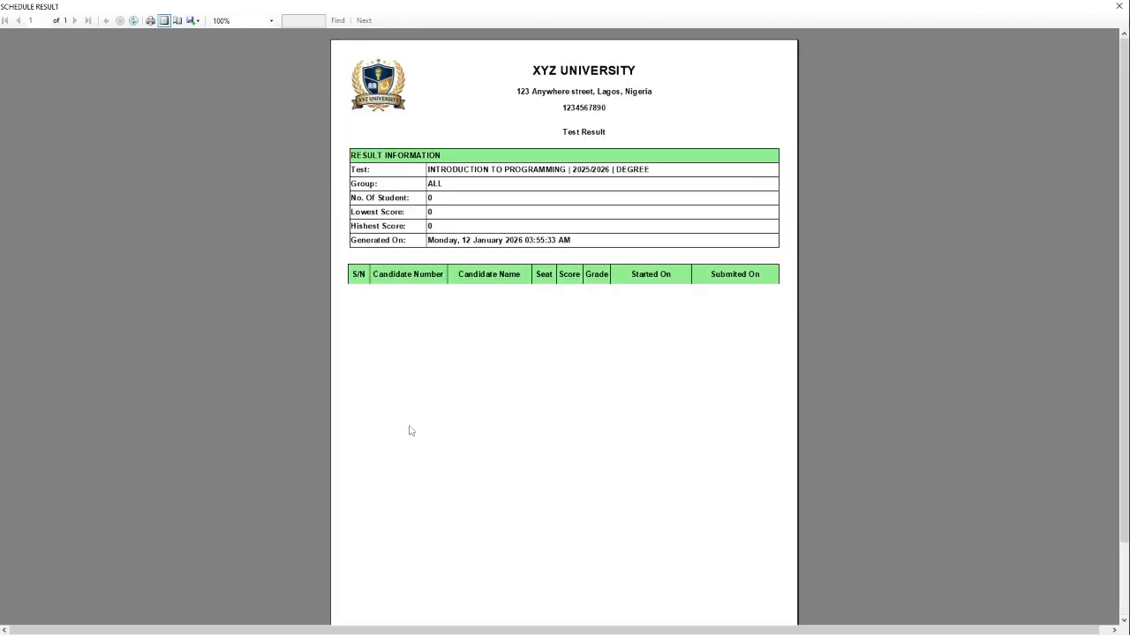
pyautogui.scroll(-2, 411, 431)
pyautogui.scroll(2, 414, 429)
pyautogui.click(1119, 6)
# Step: Cancel the Test Result dialog and minimize NEMS Admin to reveal the desktop
pyautogui.click(664, 377)
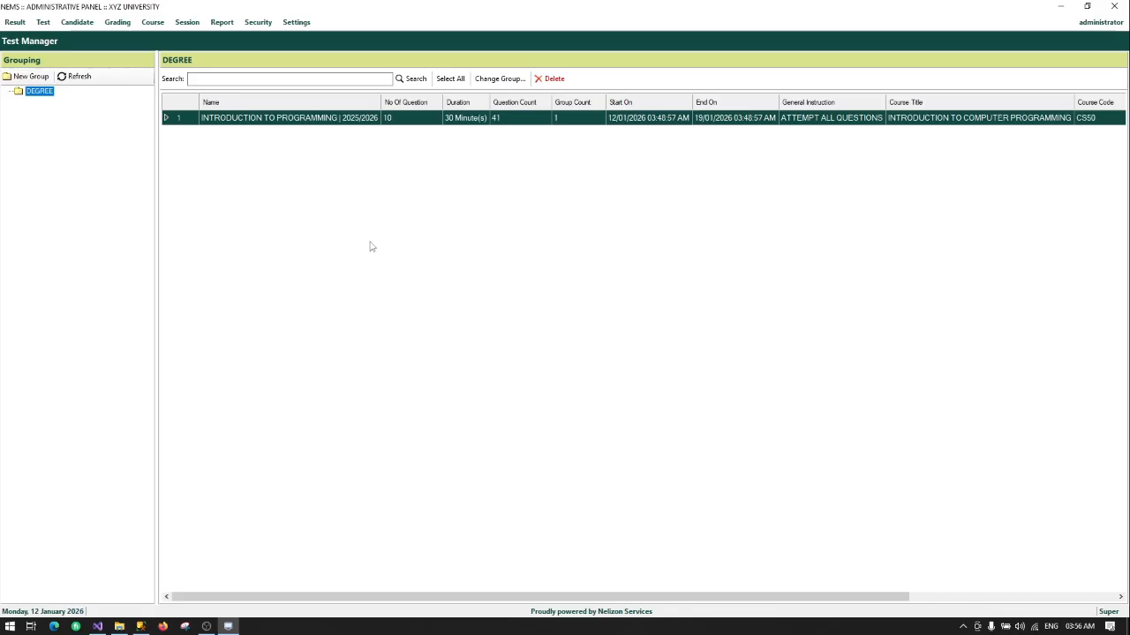
pyautogui.click(1065, 6)
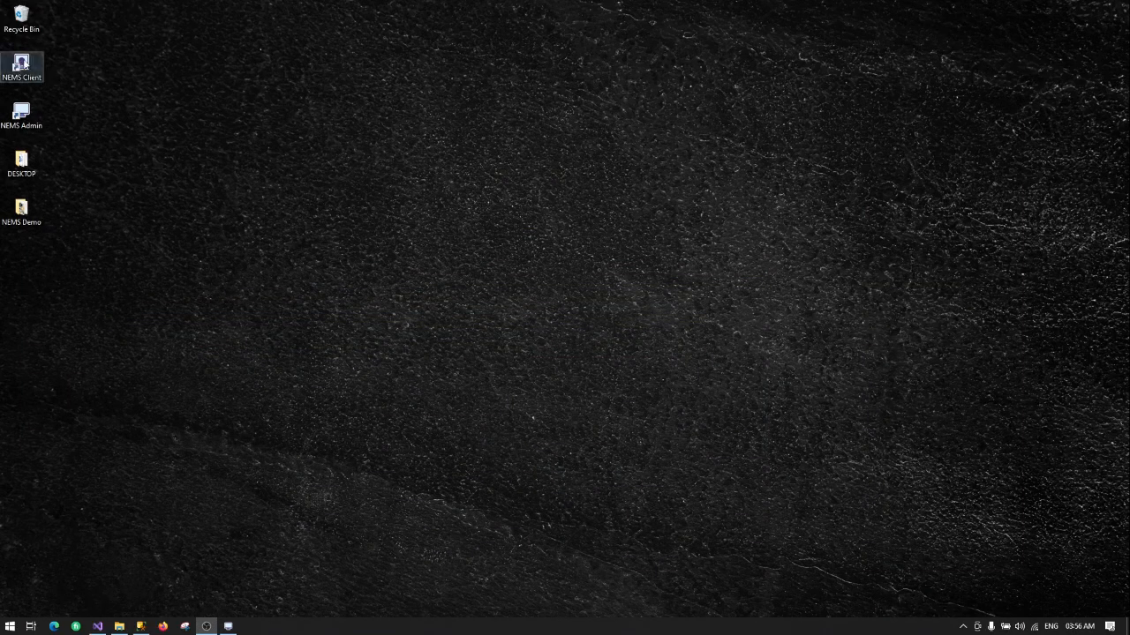
# Step: Launch NEMS Client from its desktop shortcut and continue with server address 127.0.0.1
pyautogui.rightClick(24, 62)
pyautogui.click(47, 69)
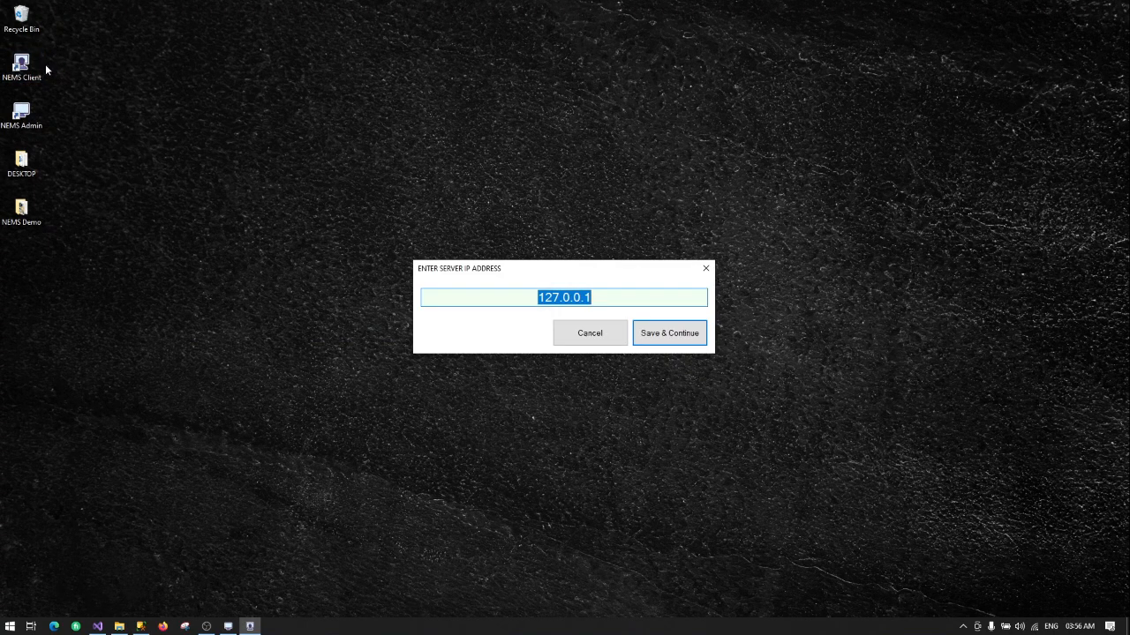
pyautogui.click(639, 301)
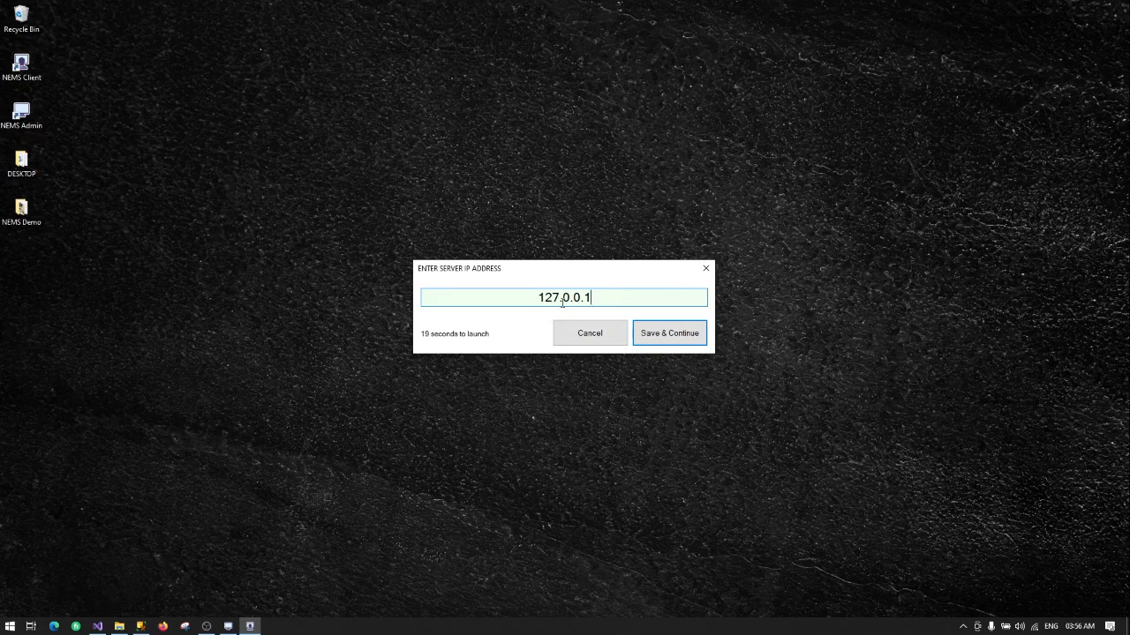
pyautogui.click(665, 335)
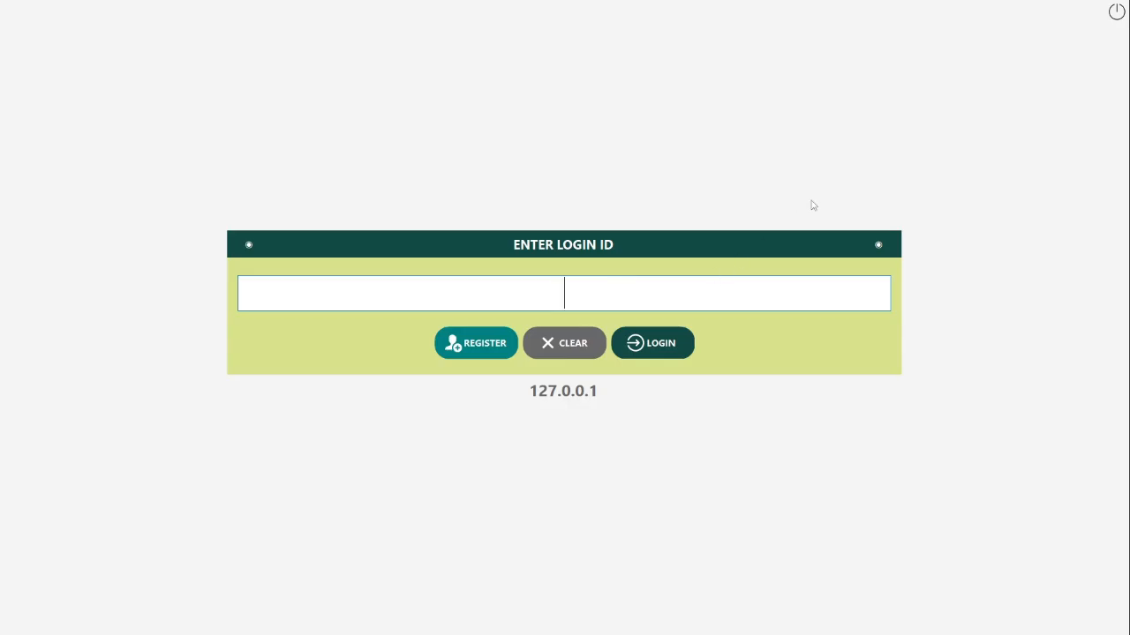
# Step: Log in as the candidate, fixing the rejected login ID by inserting its missing letter
pyautogui.write('C0001')
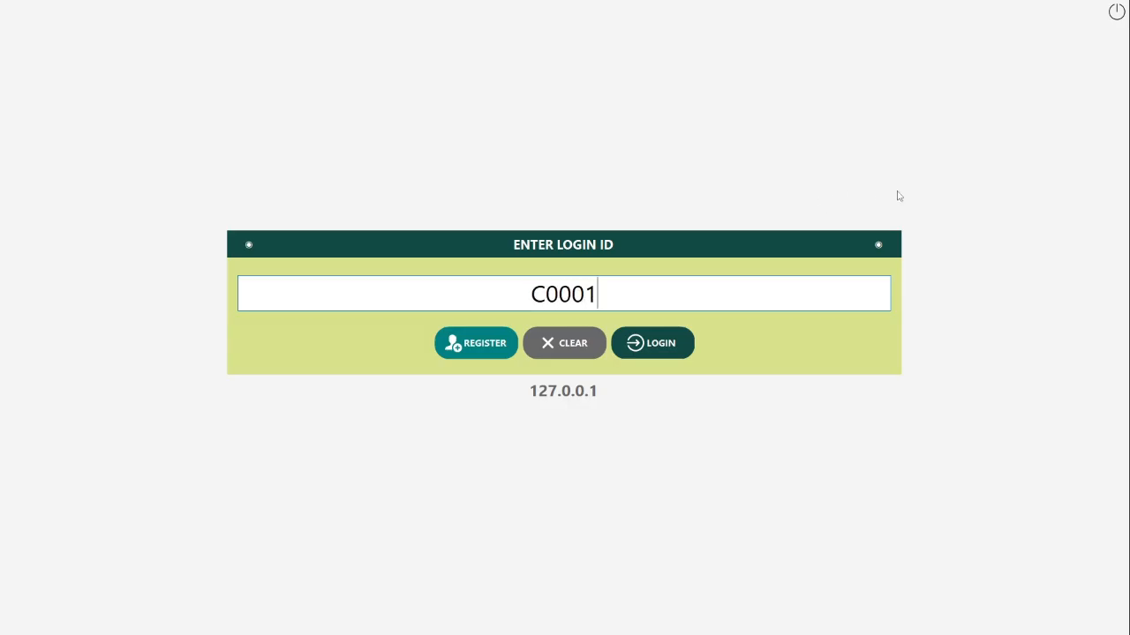
pyautogui.click(664, 350)
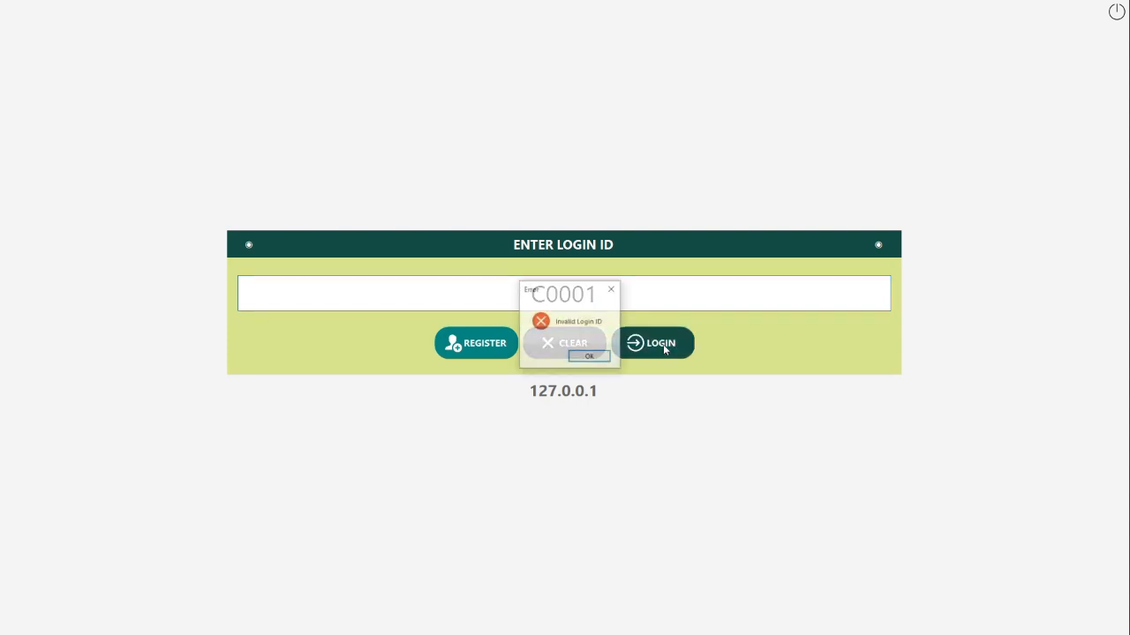
pyautogui.click(595, 357)
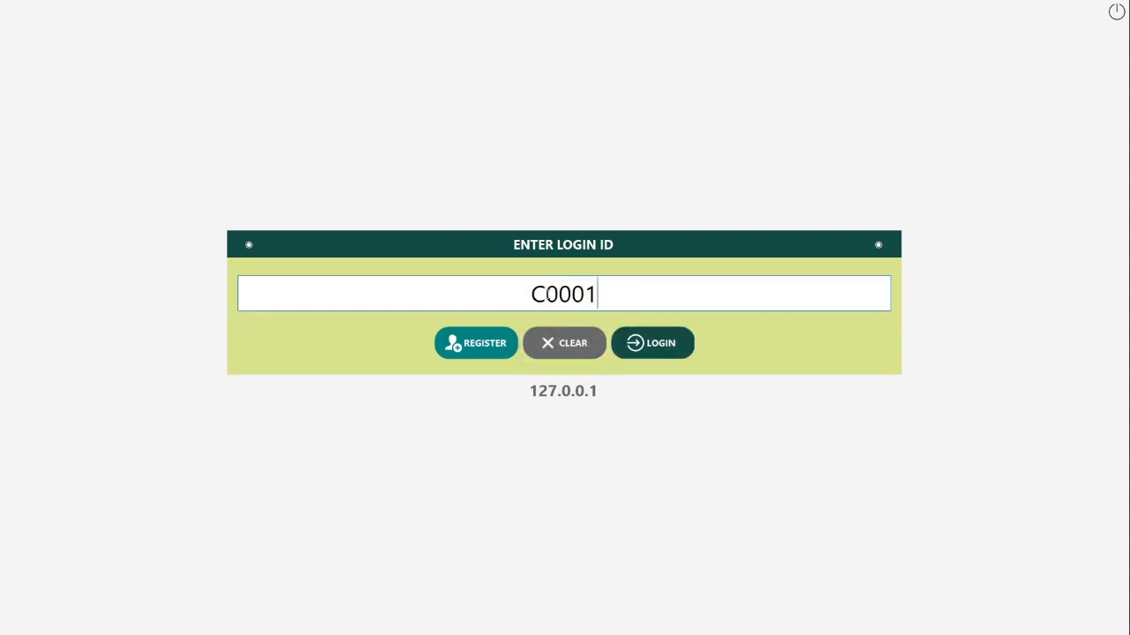
pyautogui.click(548, 296)
pyautogui.write('S')
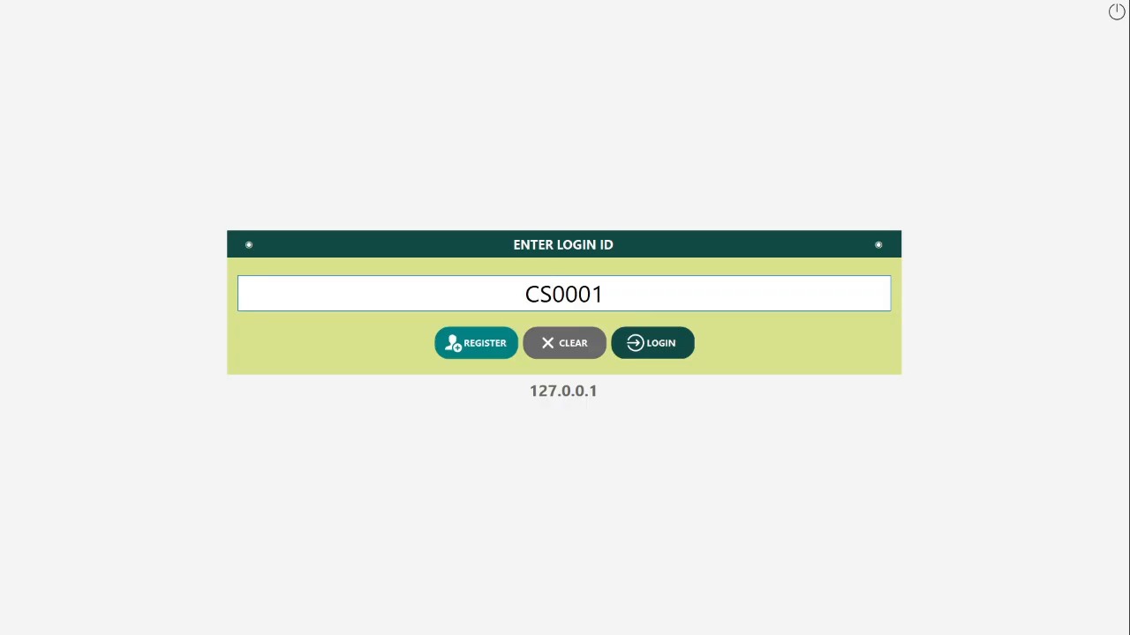
pyautogui.click(630, 338)
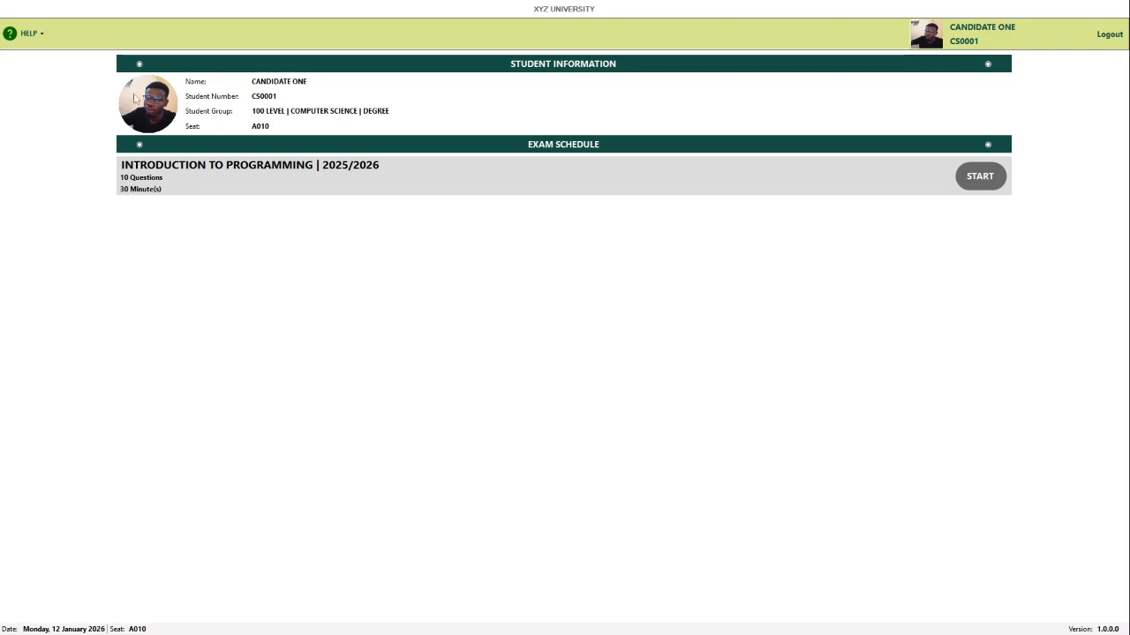
# Step: Open and close the help options menu on the client home page
pyautogui.click(27, 32)
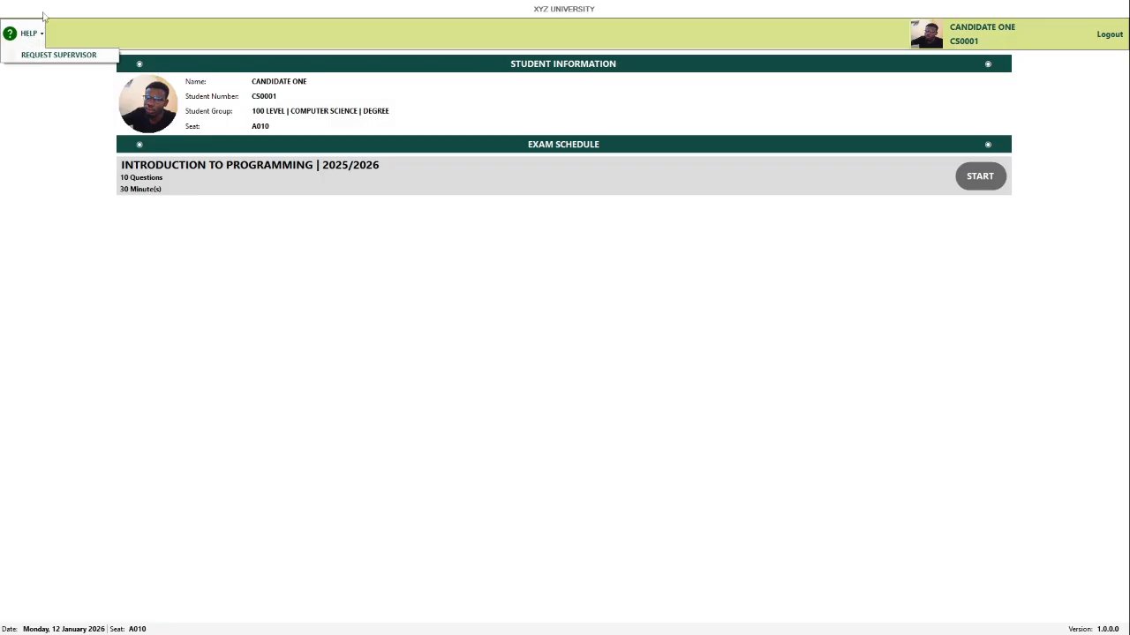
pyautogui.click(43, 12)
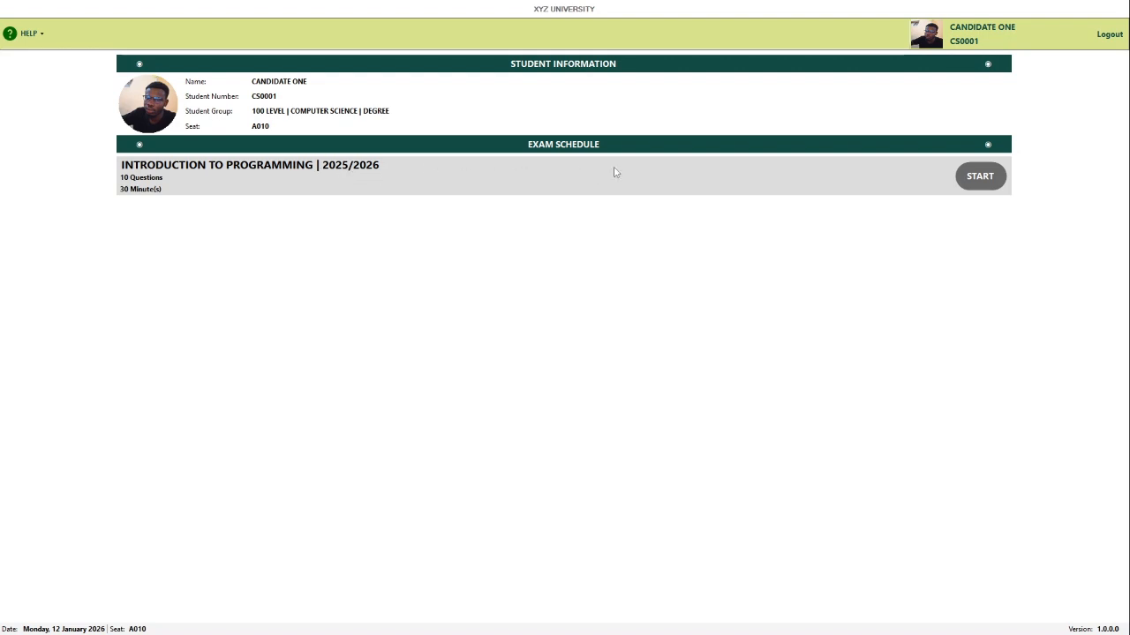
# Step: Attempt to start the Introduction to Programming exam, which is denied pending identity verification
pyautogui.click(977, 183)
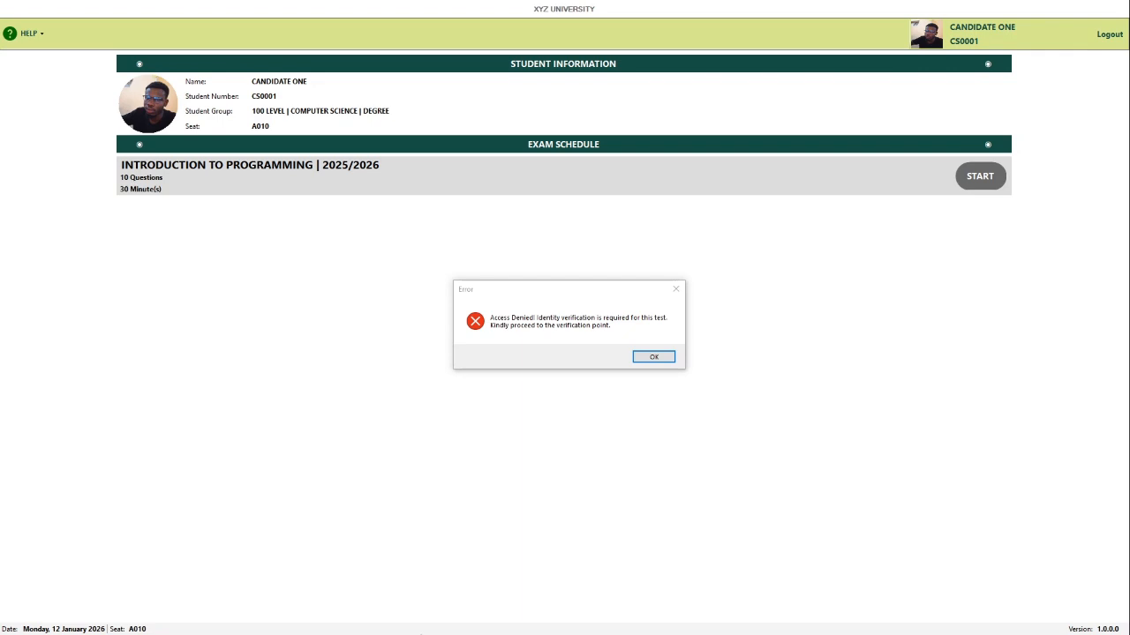
pyautogui.press('super')
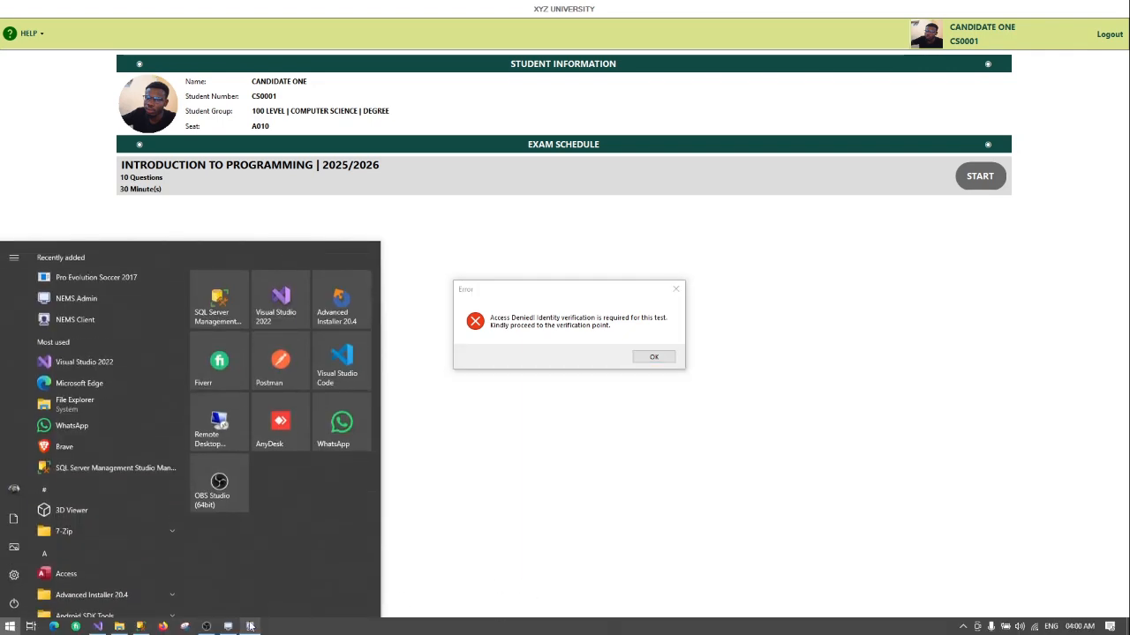
# Step: In NEMS Admin's Test Manager, open the DEGREE group's Introduction to Programming test settings
pyautogui.click(229, 628)
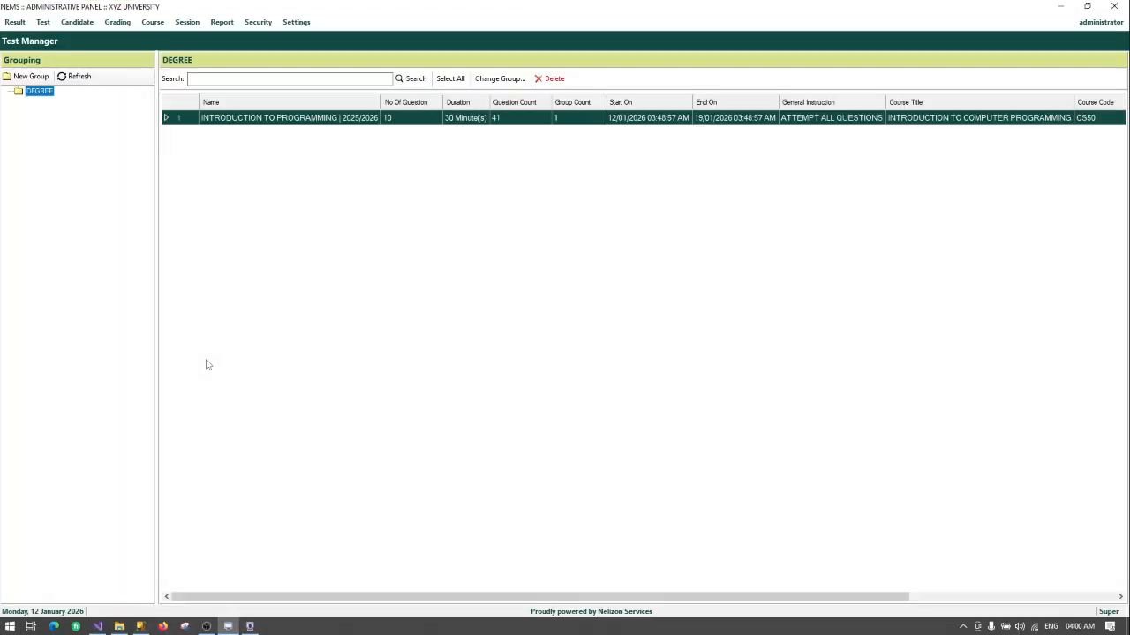
pyautogui.click(44, 23)
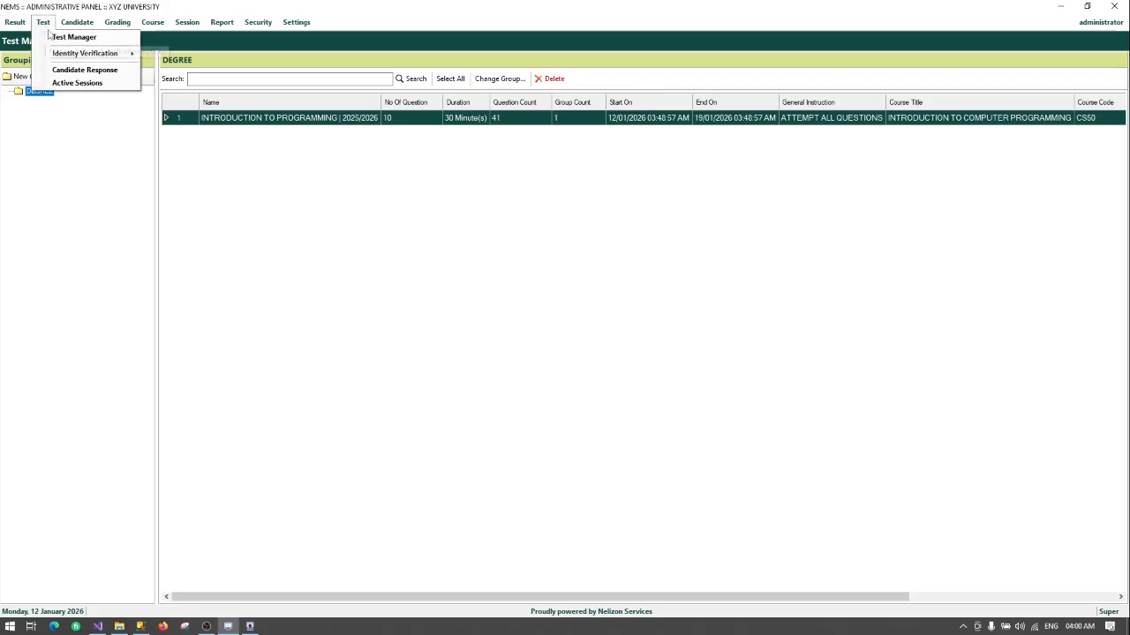
pyautogui.click(50, 37)
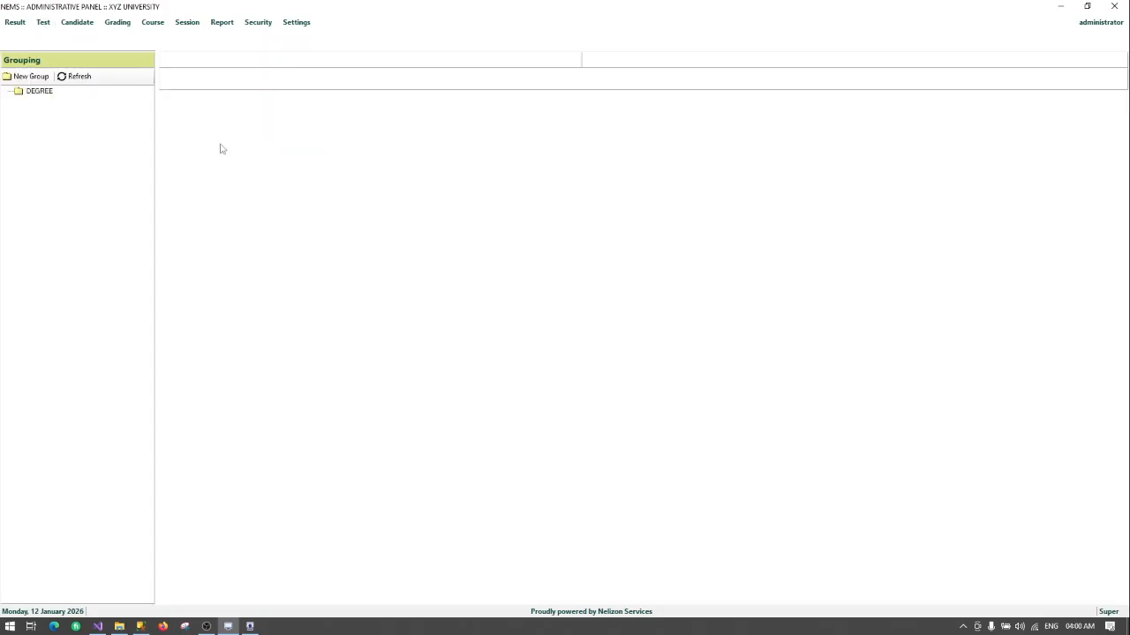
pyautogui.click(38, 92)
pyautogui.rightClick(38, 93)
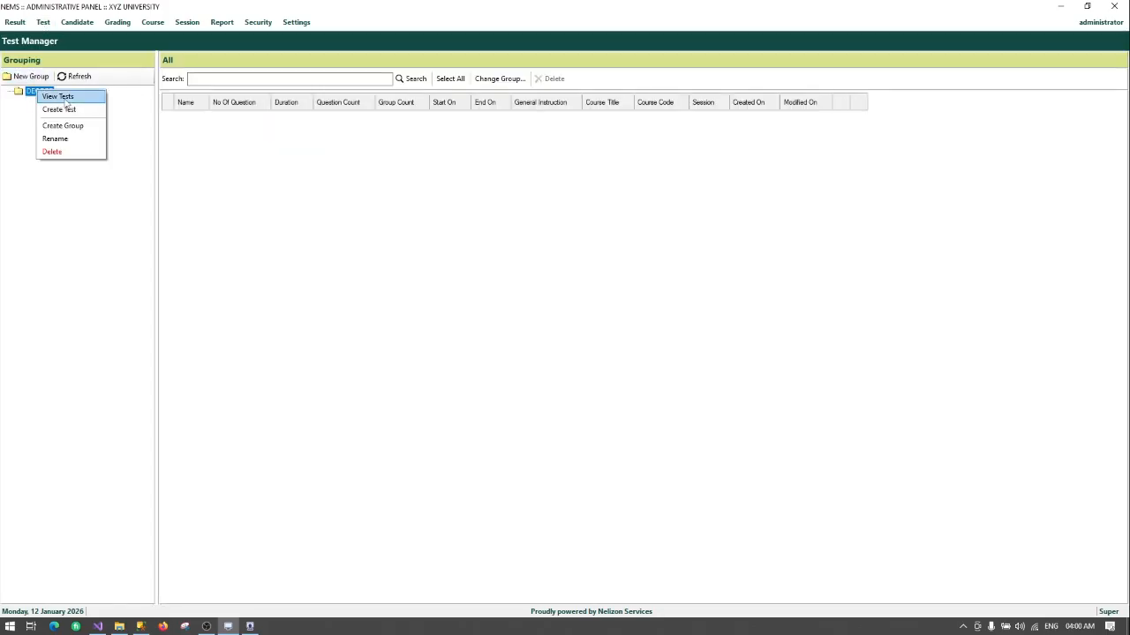
pyautogui.click(62, 104)
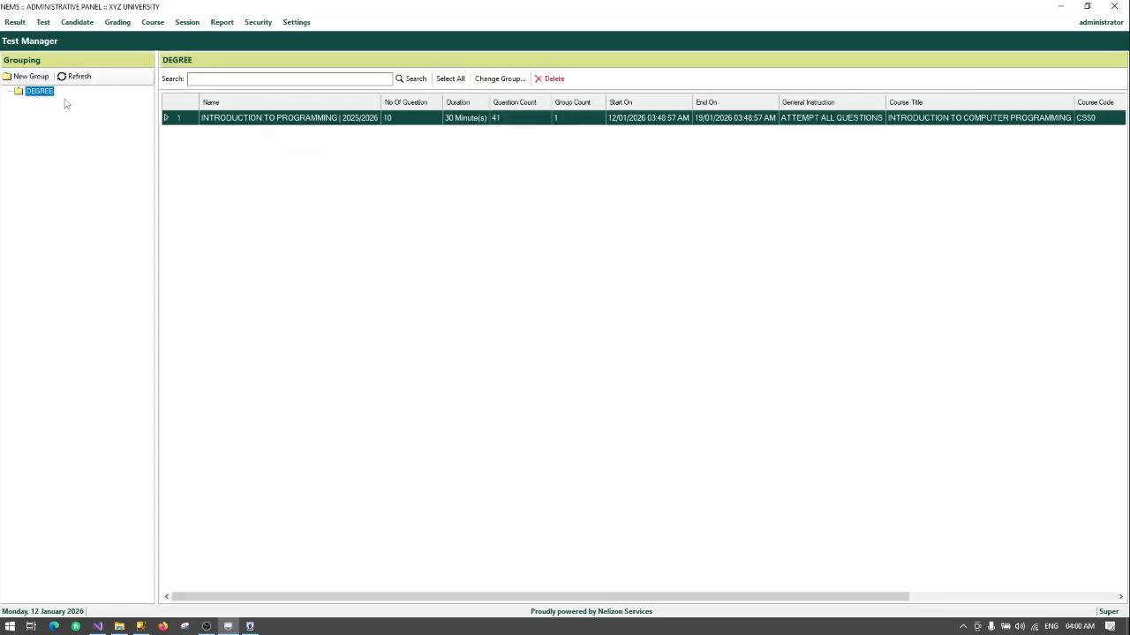
pyautogui.doubleClick(333, 119)
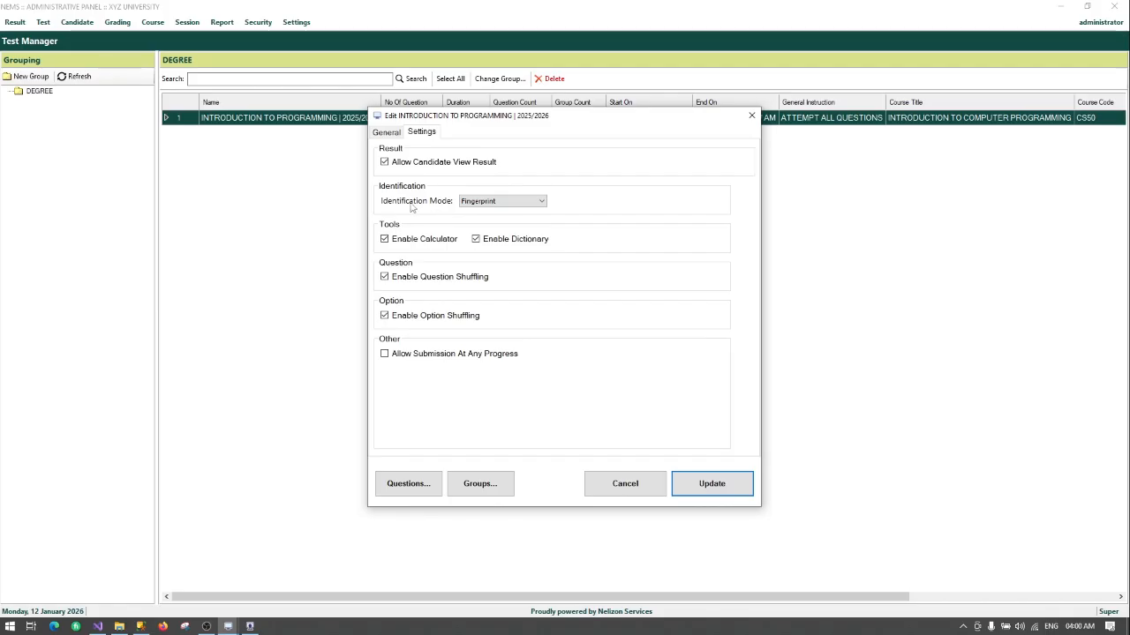
pyautogui.moveTo(499, 208)
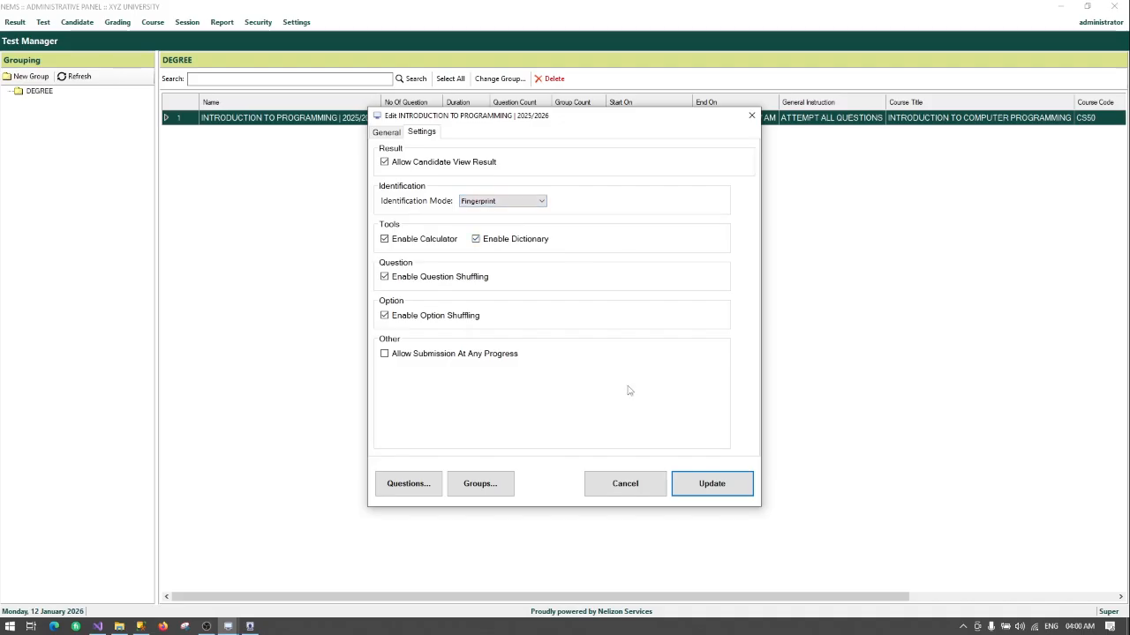
# Step: Cancel the test edit dialog and open the single-candidate Identity Verification form
pyautogui.click(623, 485)
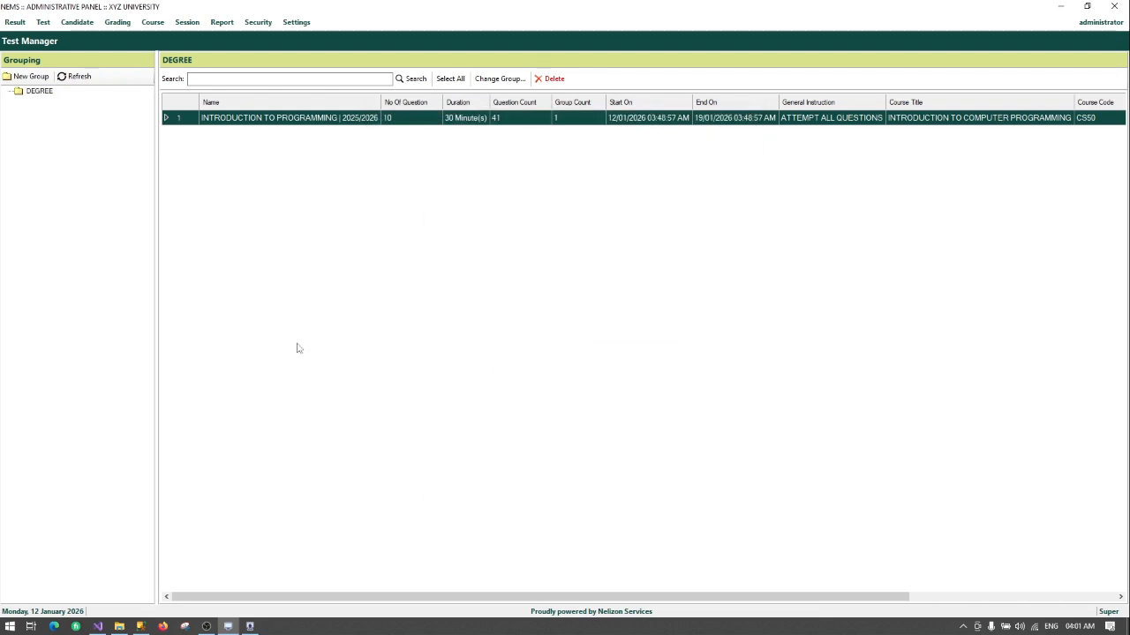
pyautogui.click(44, 23)
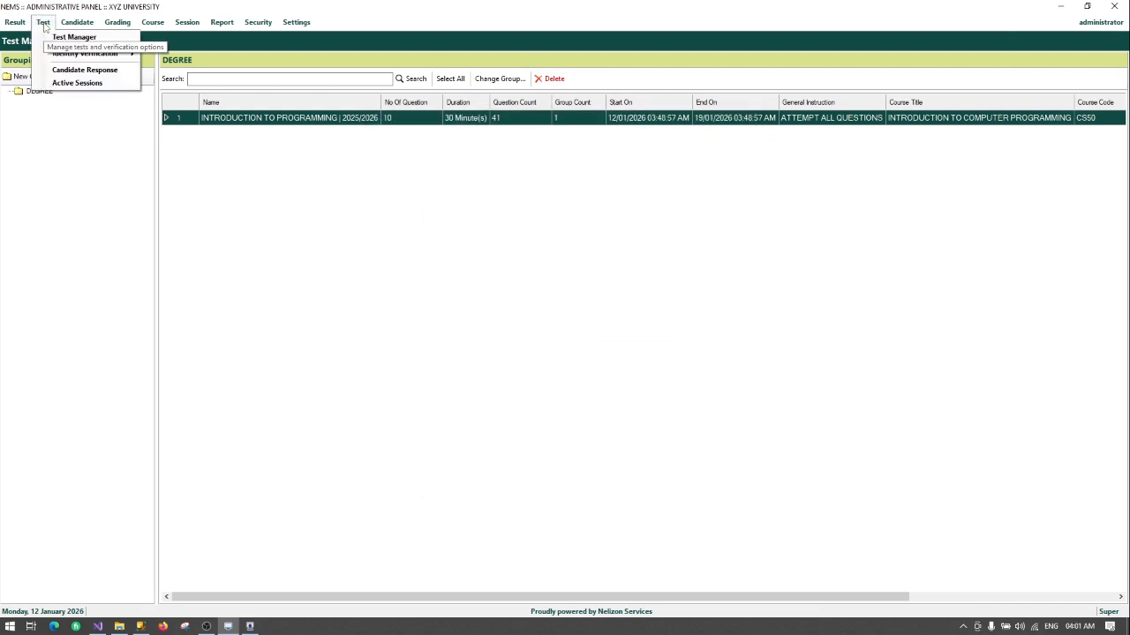
pyautogui.moveTo(86, 57)
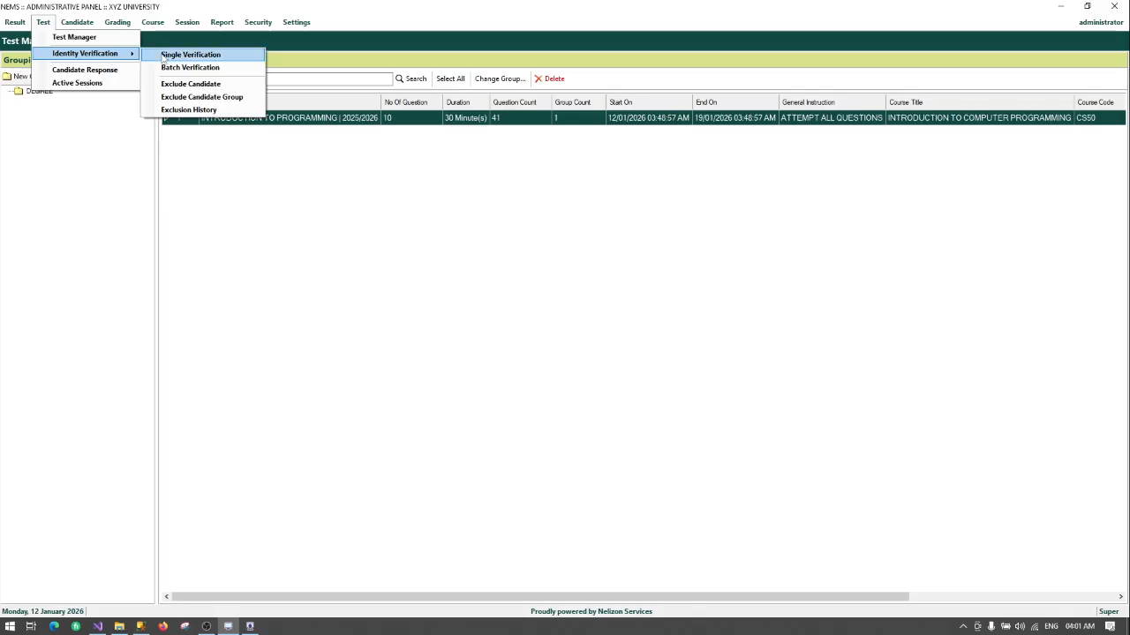
pyautogui.click(163, 57)
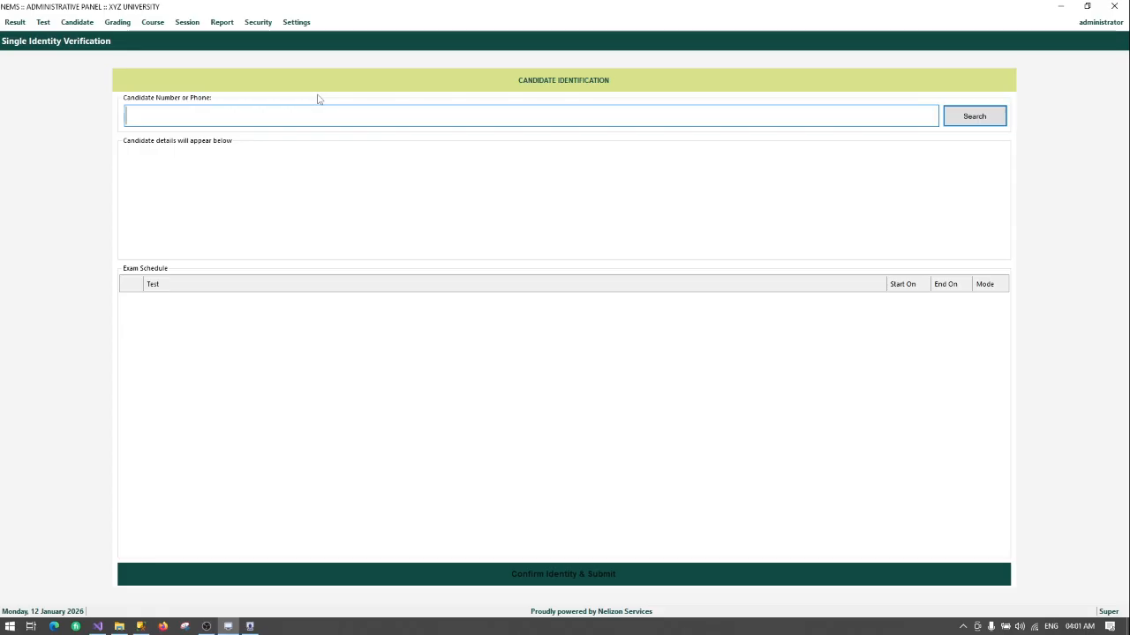
# Step: Switch to Batch Verification and choose the DEGREE > COMPUTER SCIENCE > 100 LEVEL group
pyautogui.click(42, 22)
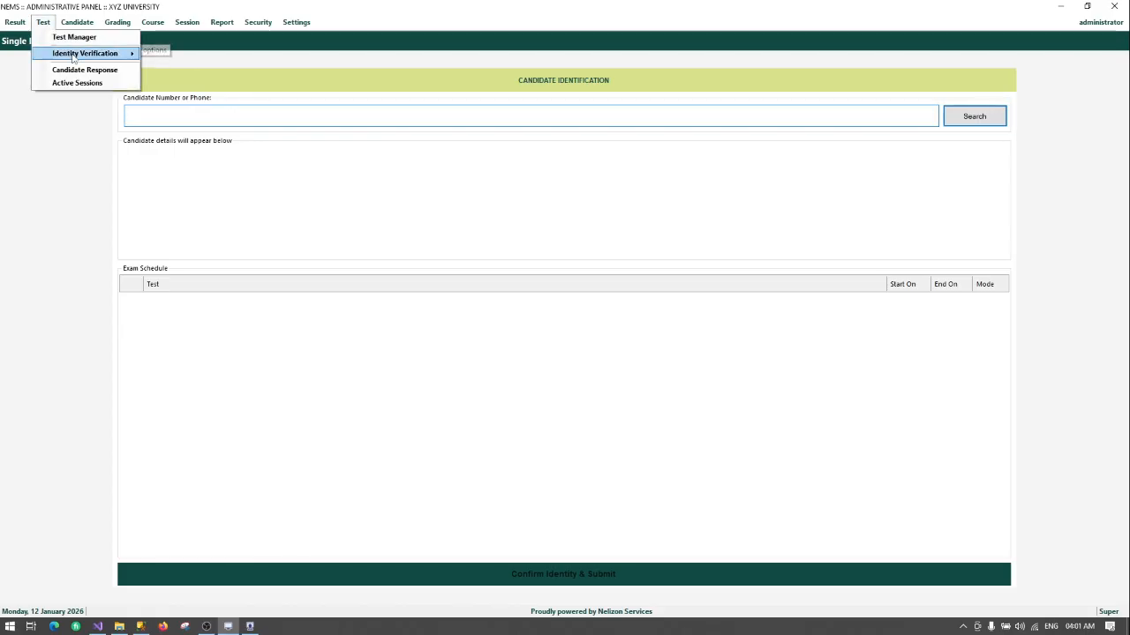
pyautogui.moveTo(73, 54)
pyautogui.click(198, 68)
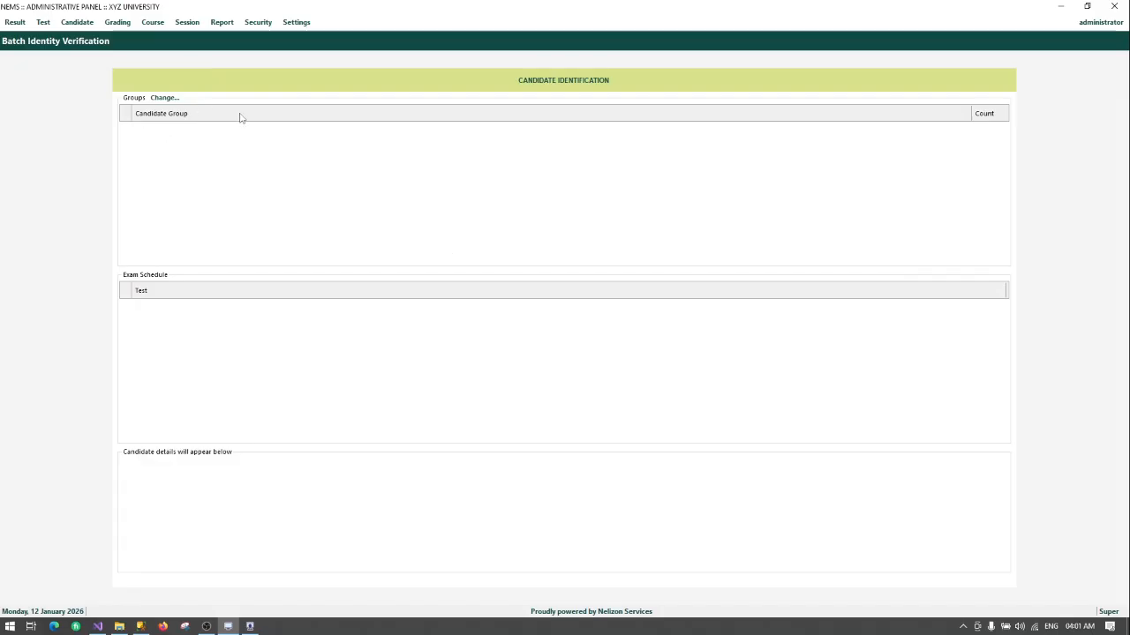
pyautogui.click(165, 99)
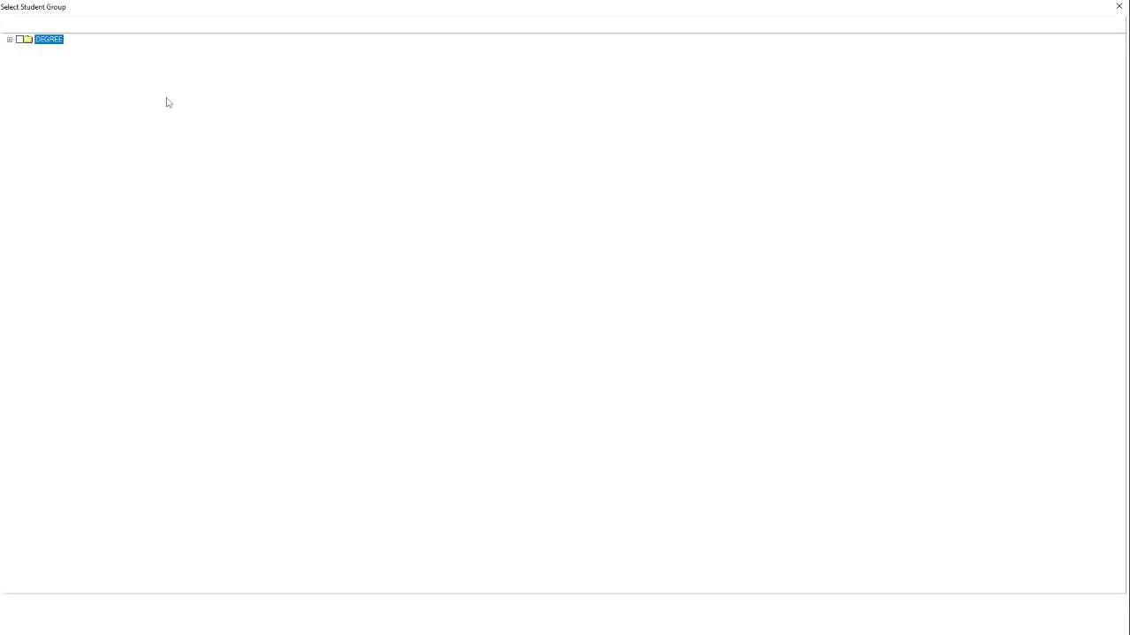
pyautogui.click(11, 40)
pyautogui.click(19, 49)
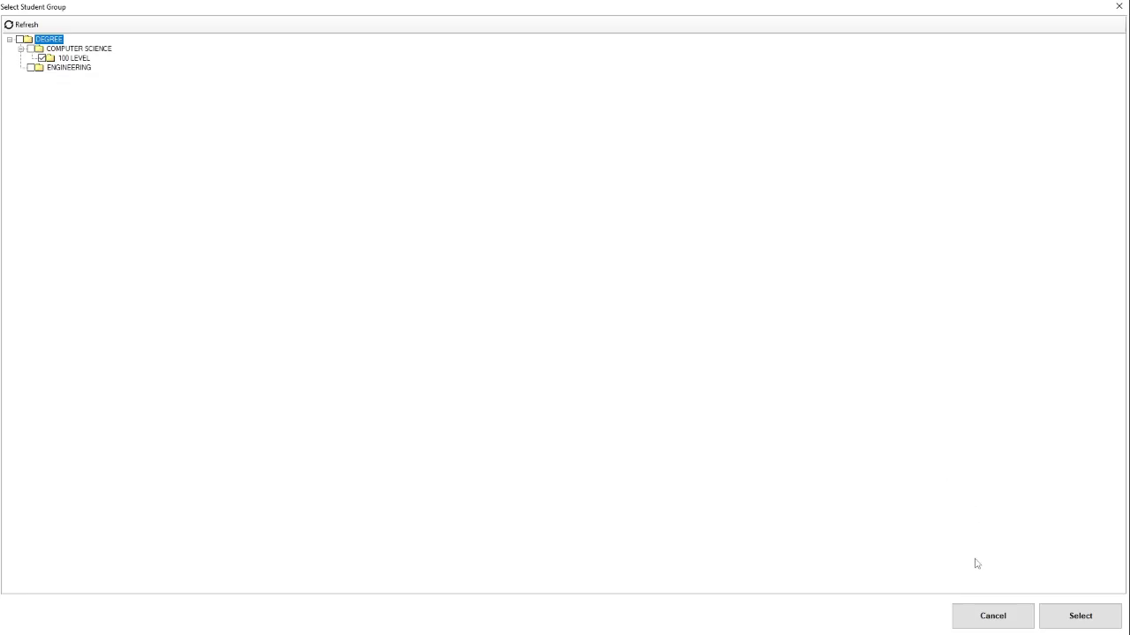
pyautogui.click(1081, 625)
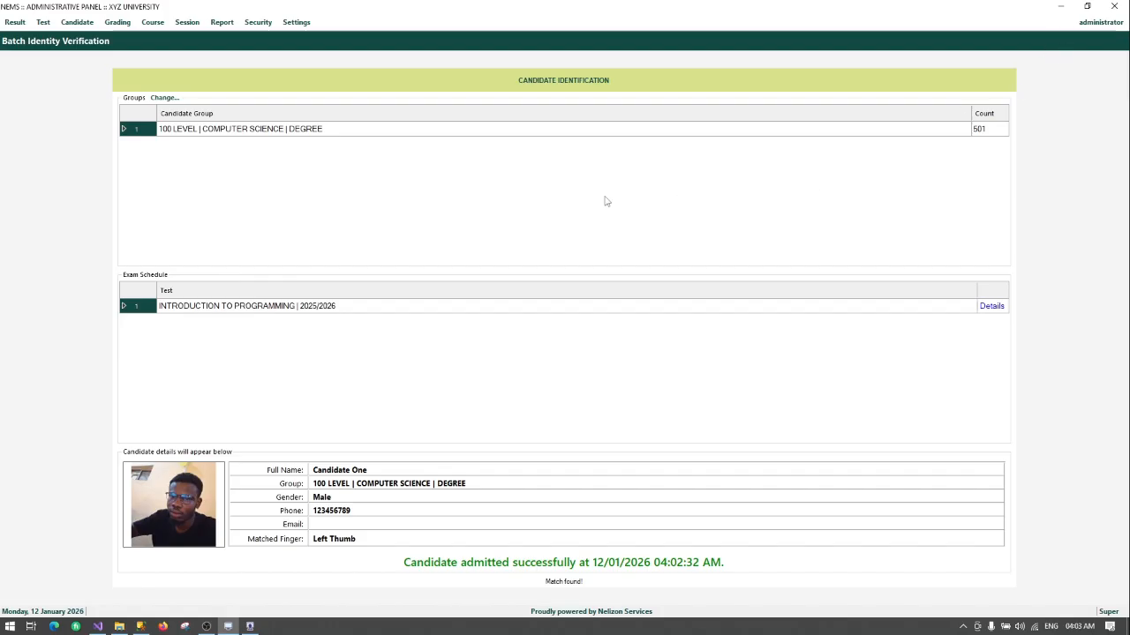
# Step: Back in the client, dismiss Access Denied and start the Introduction to Programming exam
pyautogui.click(1059, 8)
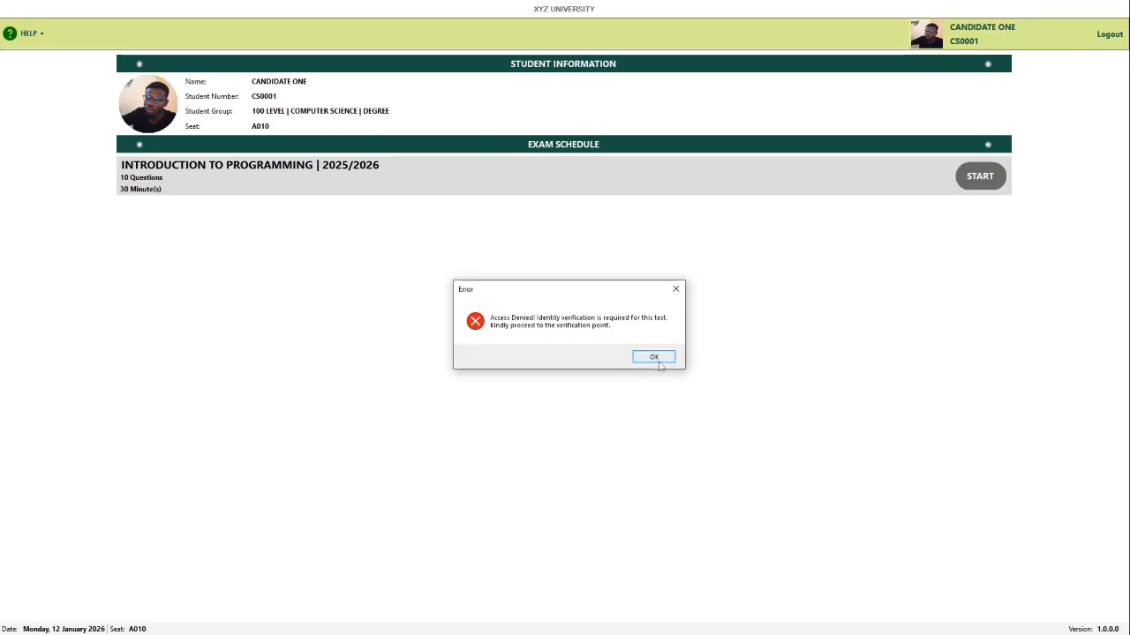
pyautogui.click(652, 357)
pyautogui.click(978, 176)
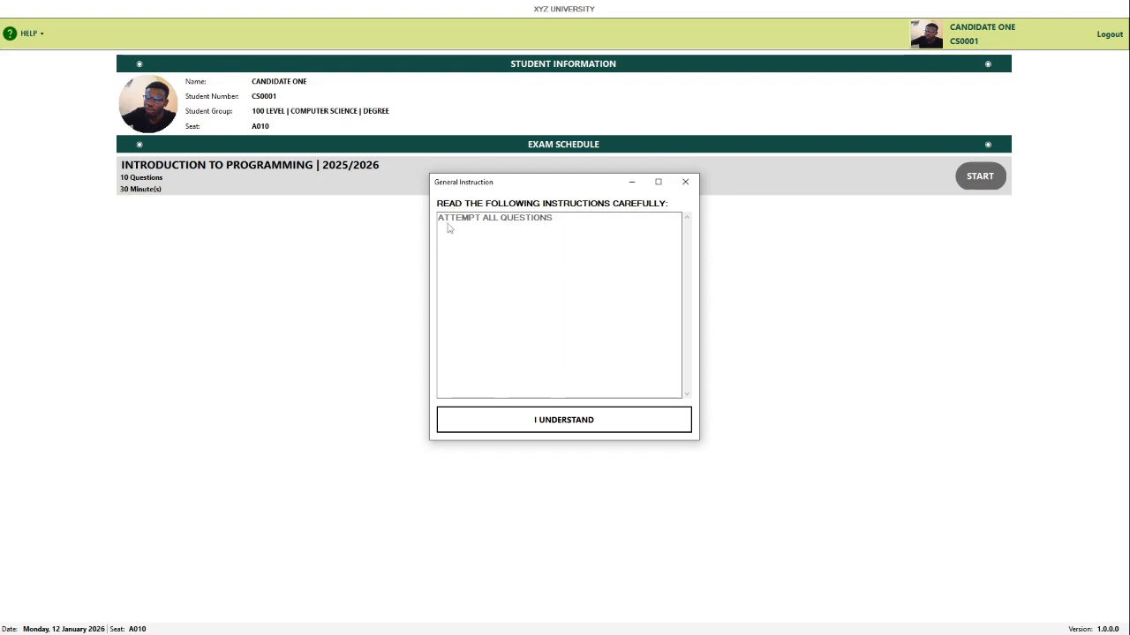
# Step: Accept the General Instruction to begin the exam at Question 1
pyautogui.click(532, 424)
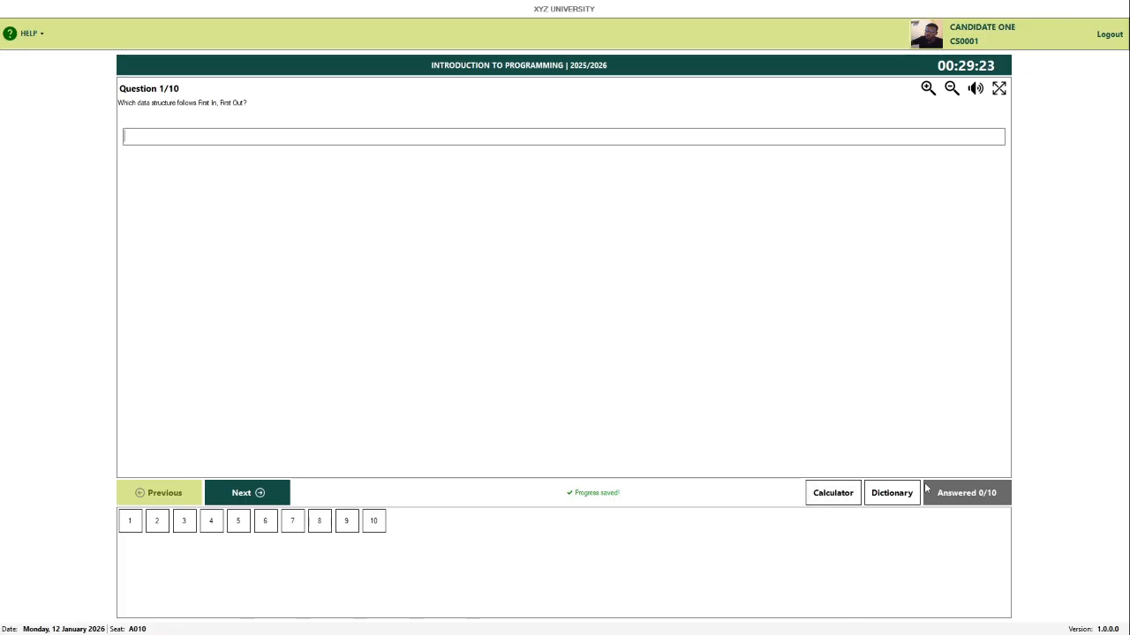
pyautogui.click(832, 493)
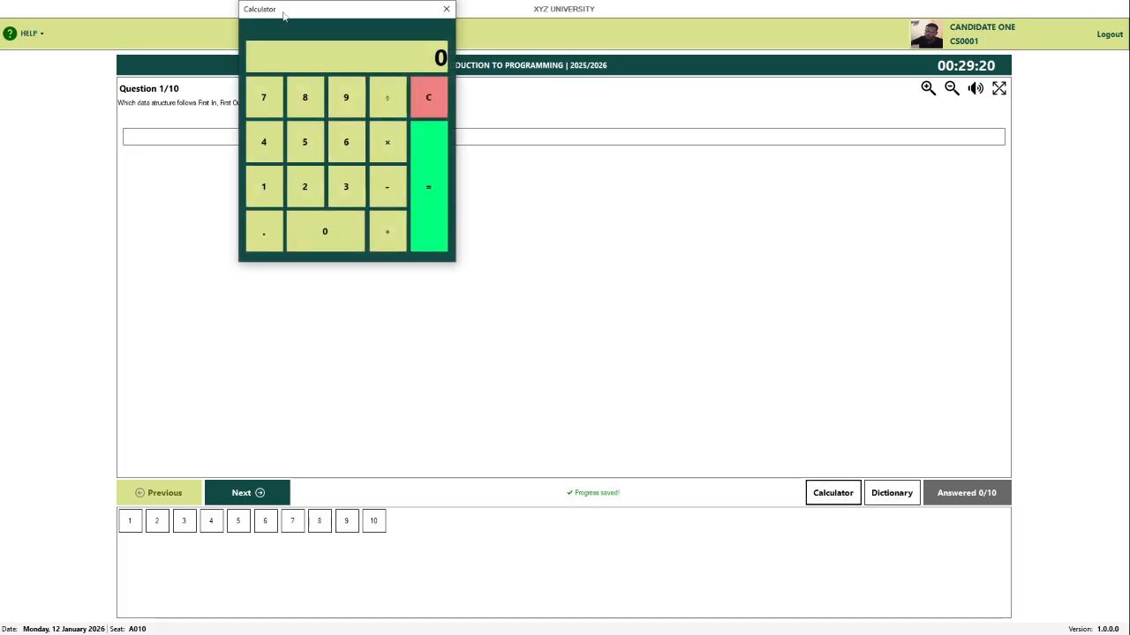
pyautogui.moveTo(283, 15); pyautogui.dragTo(50, 18)
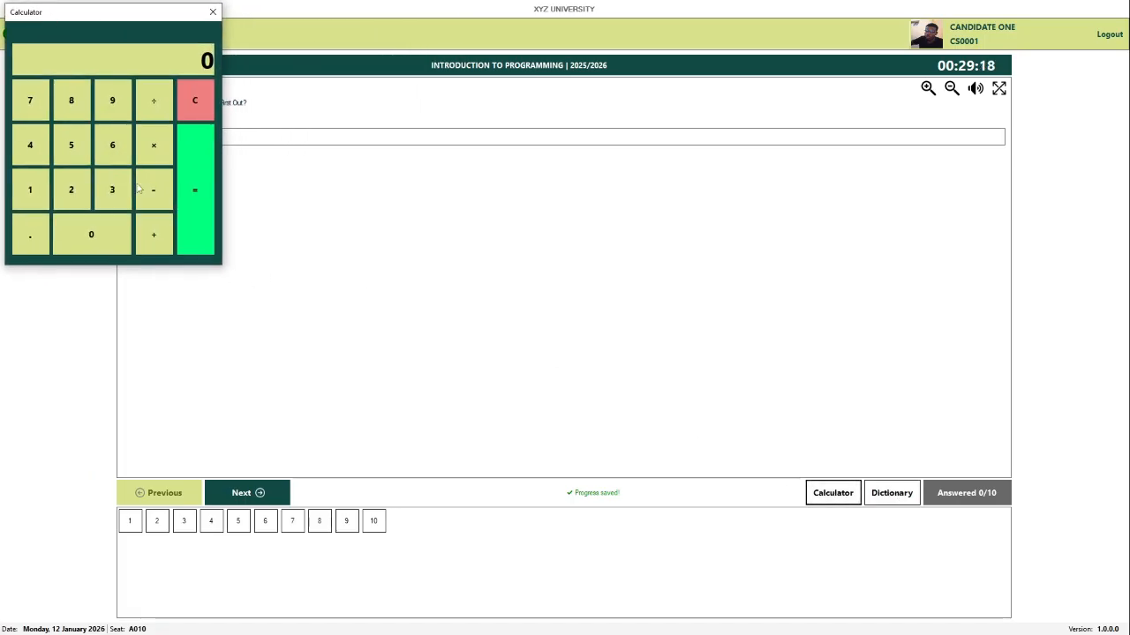
pyautogui.click(213, 12)
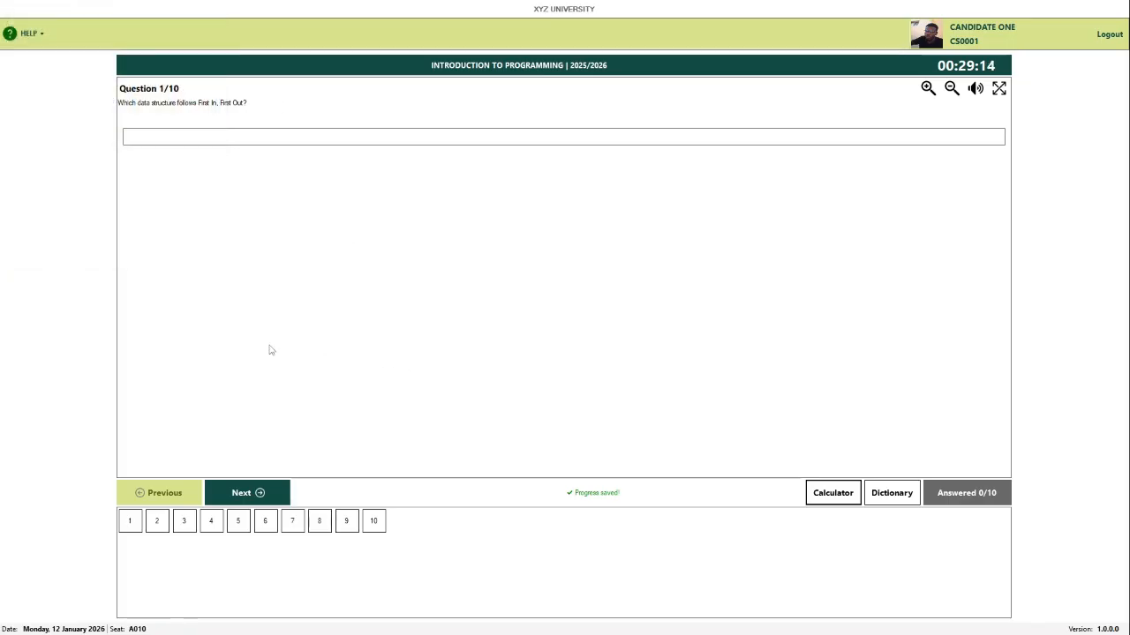
# Step: Answer Questions 1–3 (short answer, Bubble sort, Successful execution), then request logout
pyautogui.click(165, 137)
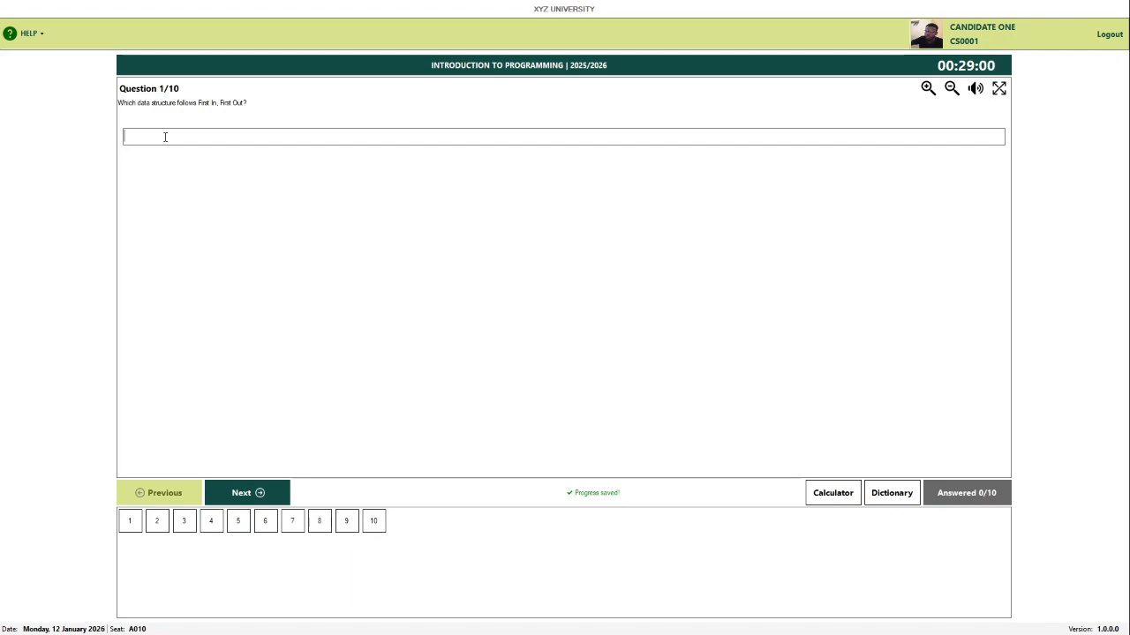
pyautogui.write('qUE')
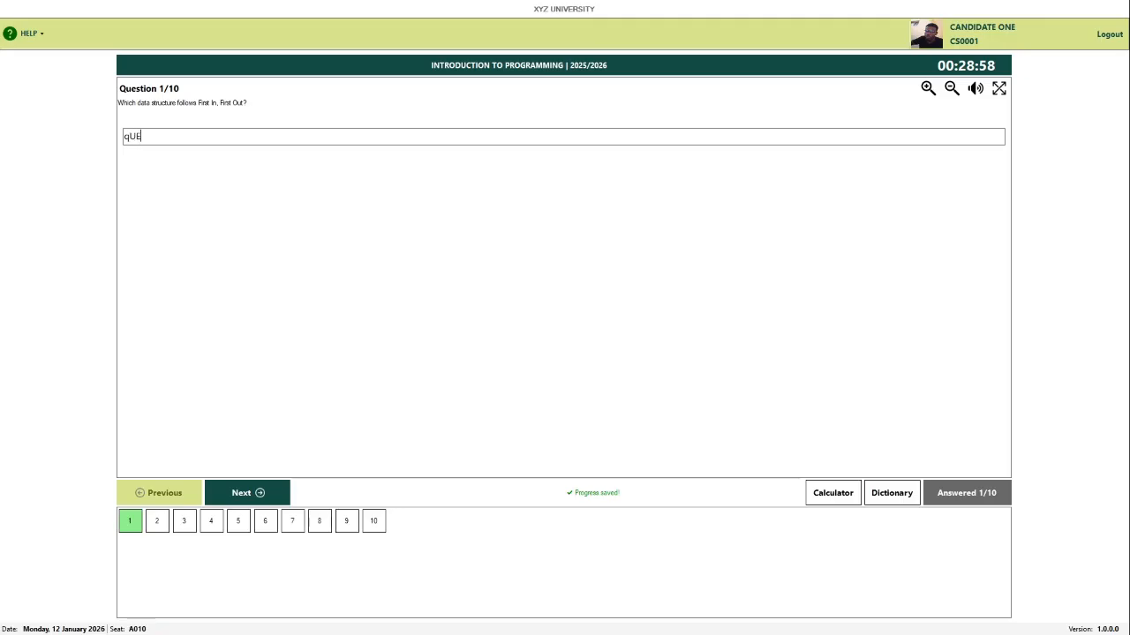
pyautogui.write('U')
pyautogui.press('BackSpace')
pyautogui.press('BackSpace')
pyautogui.press('BackSpace')
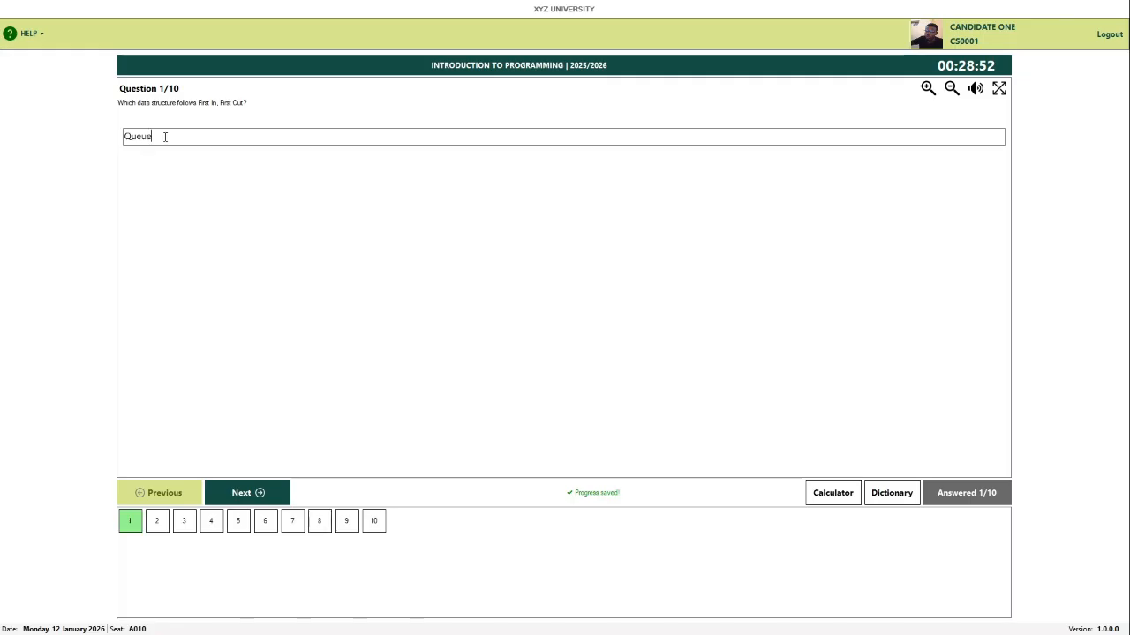
pyautogui.click(275, 504)
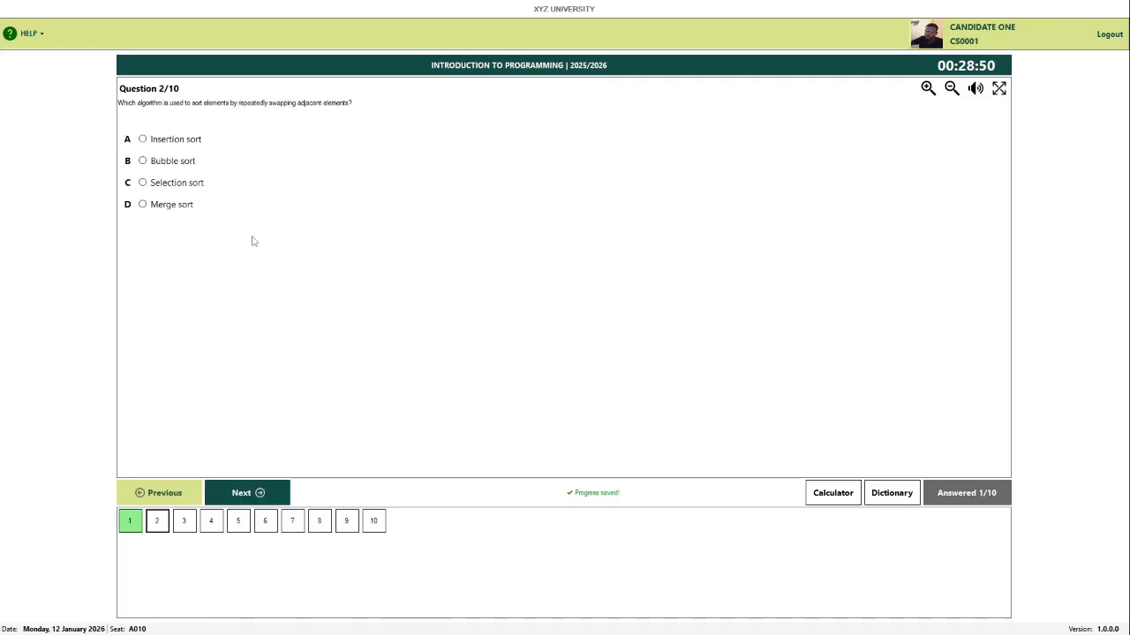
pyautogui.click(173, 167)
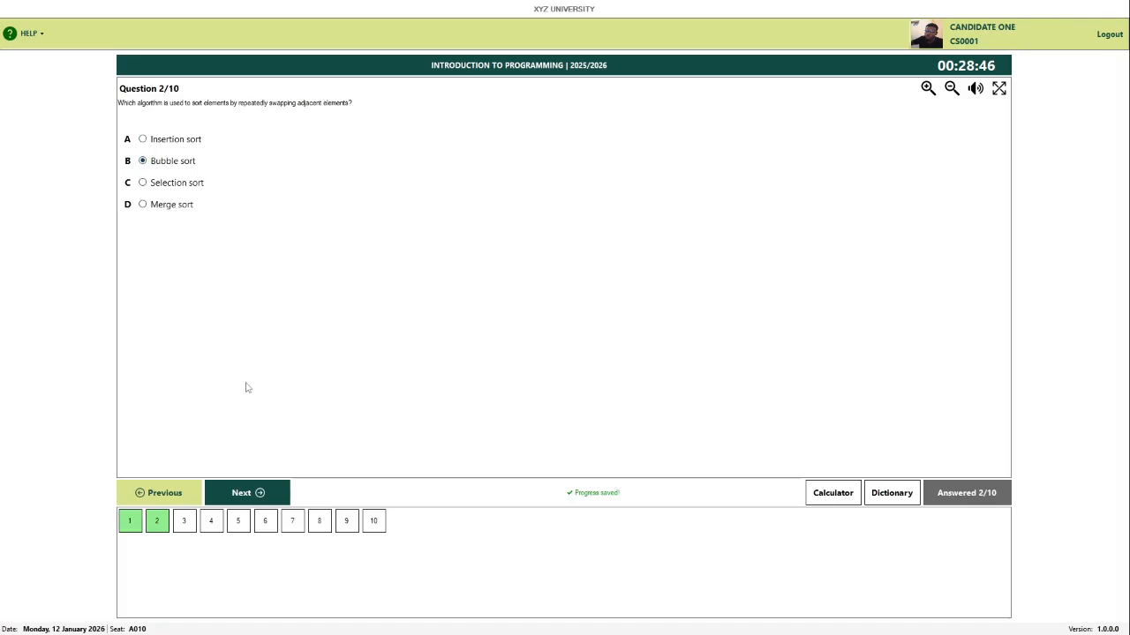
pyautogui.click(262, 494)
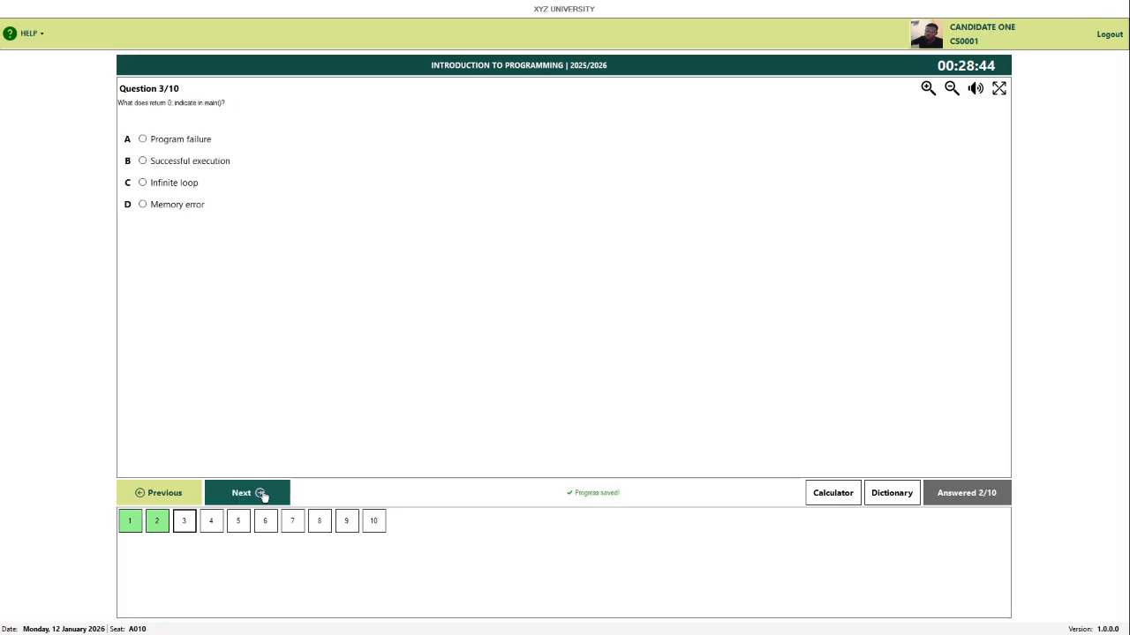
pyautogui.click(178, 168)
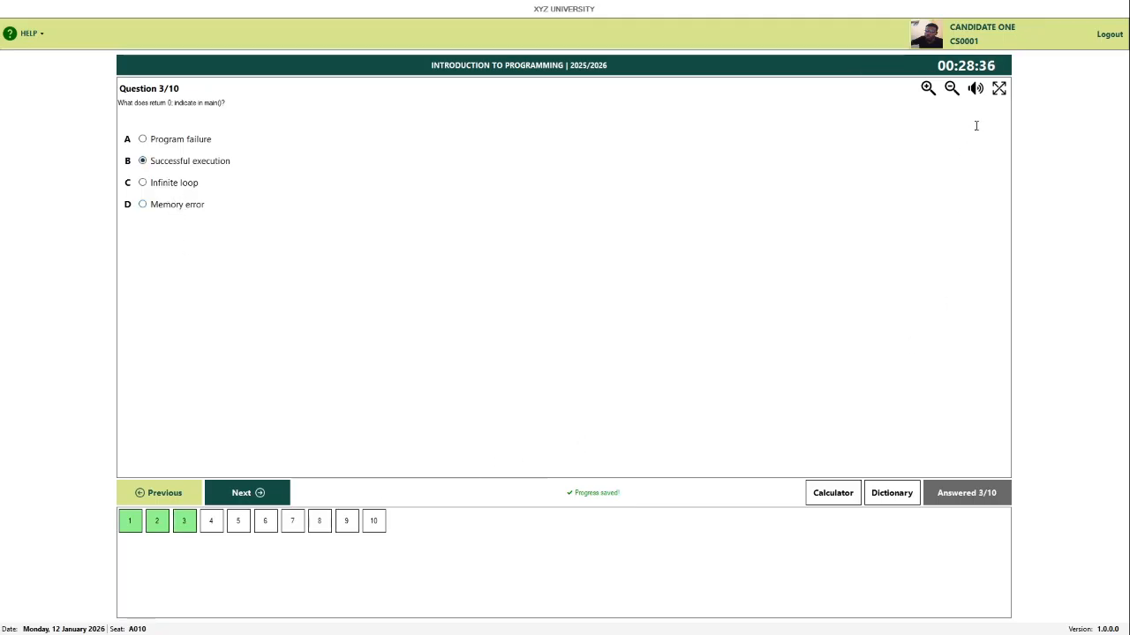
pyautogui.click(1106, 37)
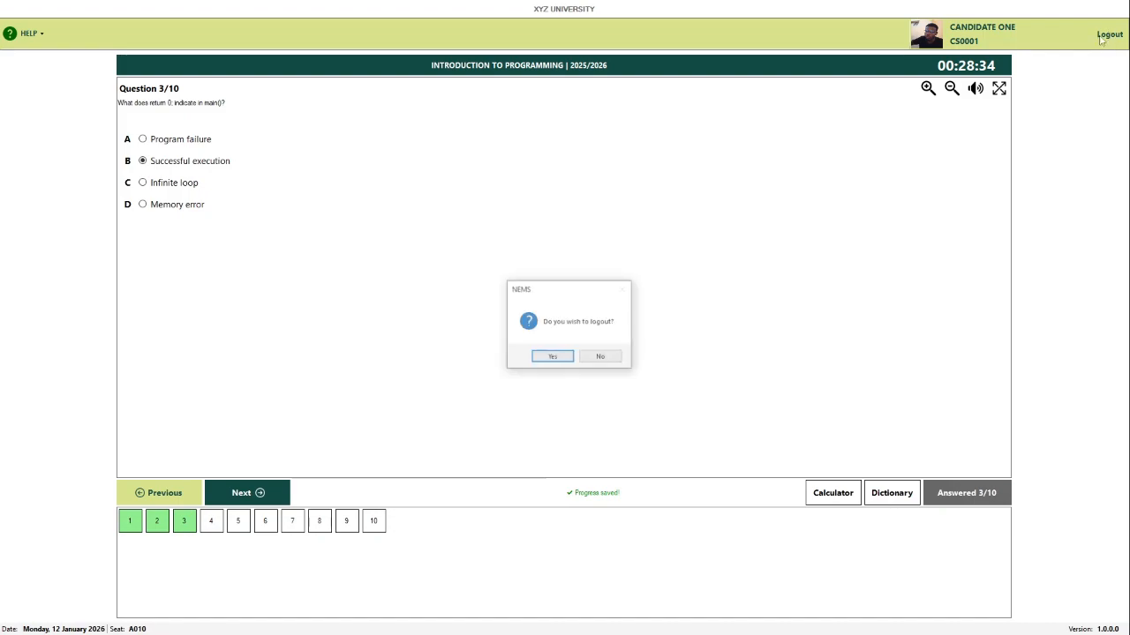
# Step: Confirm logout, sign back in with the candidate's login ID, and resume the exam
pyautogui.click(553, 358)
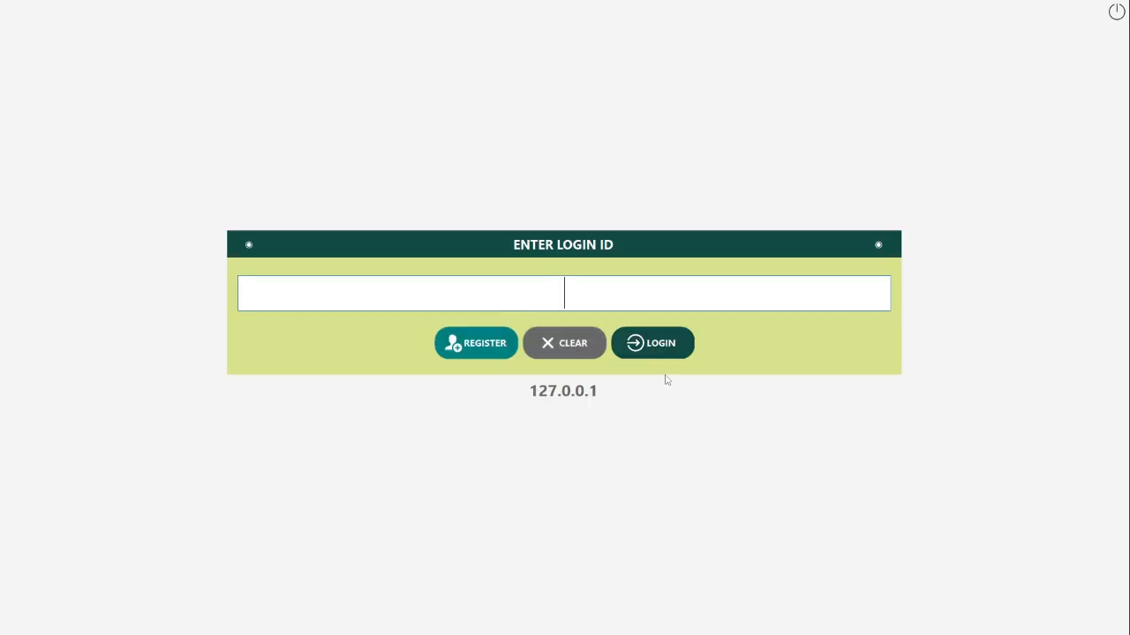
pyautogui.write('cs0001')
pyautogui.click(637, 347)
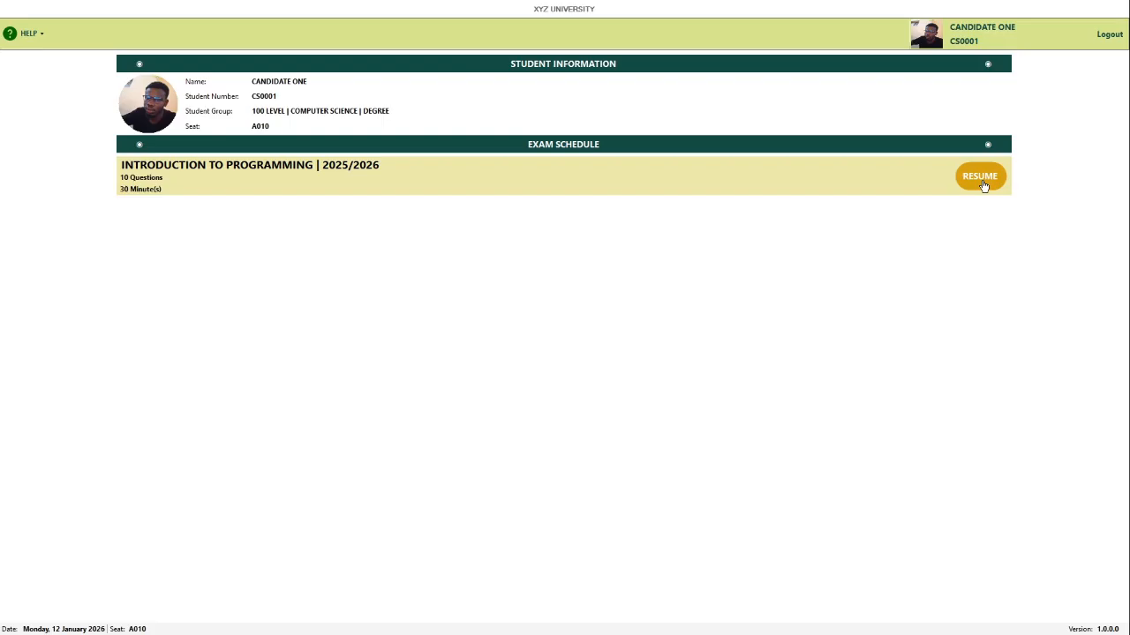
pyautogui.click(981, 181)
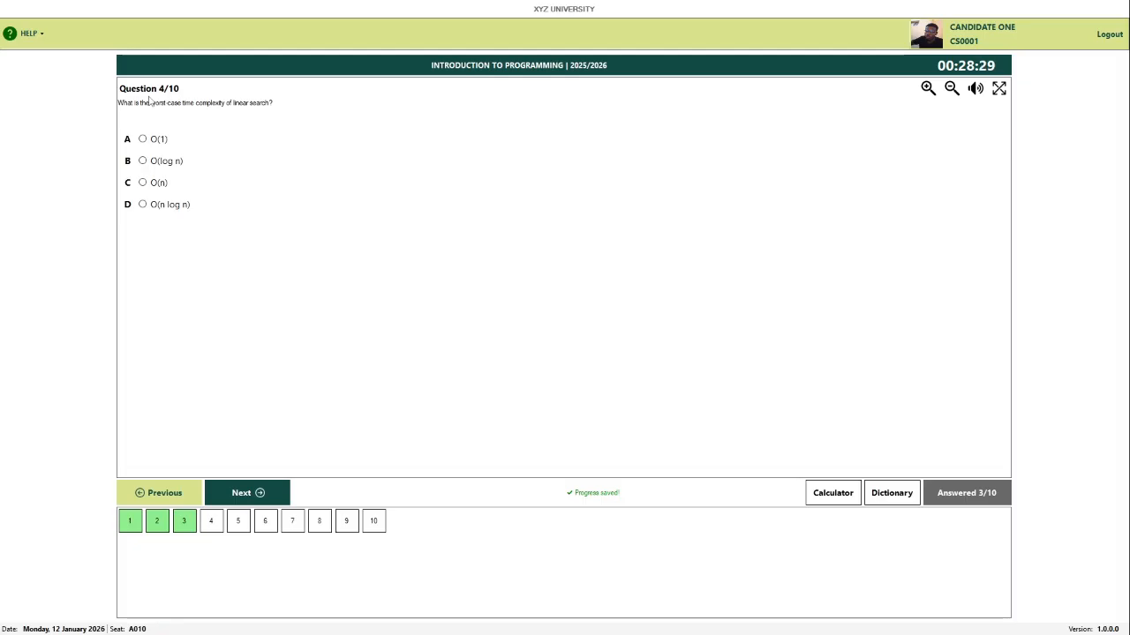
# Step: Answer Question 4 with O(n) and Question 5 with 'random'
pyautogui.click(153, 185)
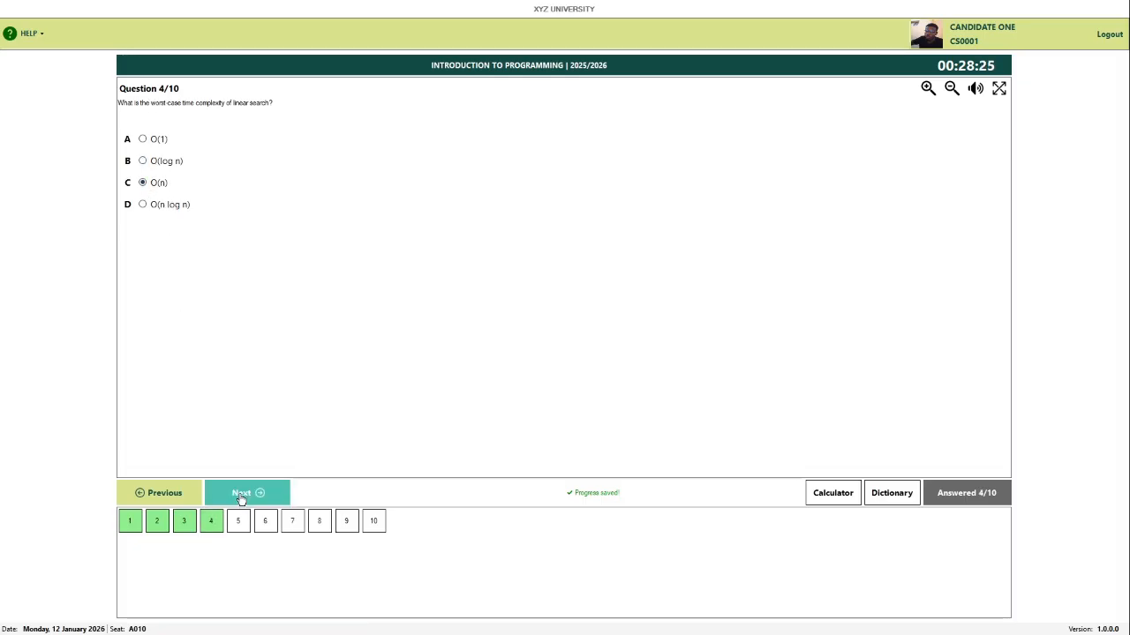
pyautogui.click(240, 495)
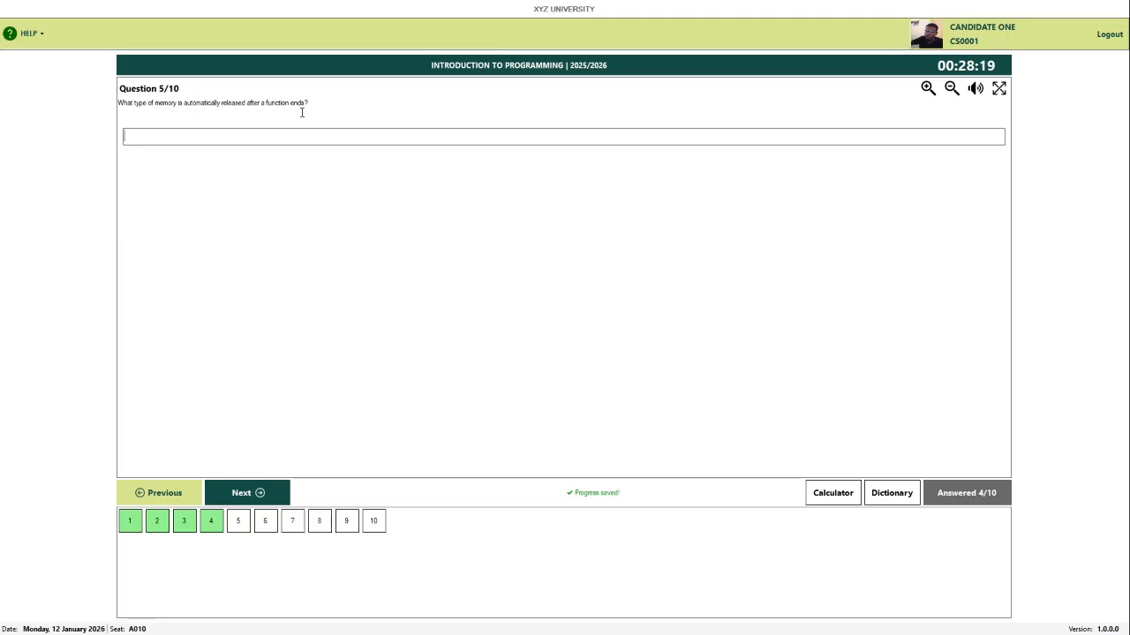
pyautogui.write('mrandom')
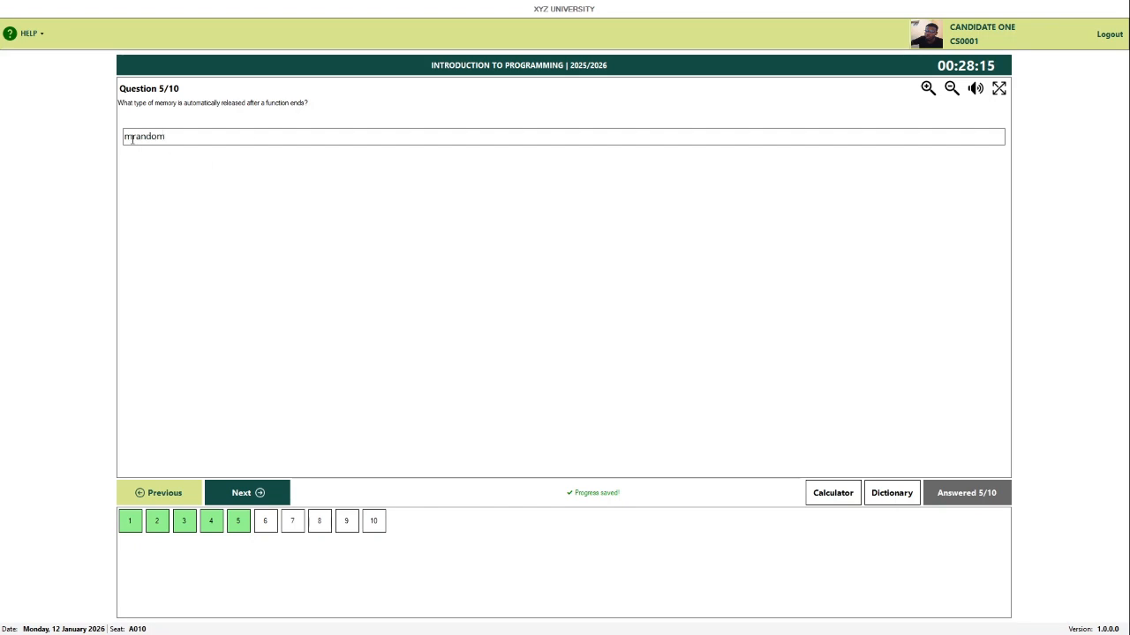
pyautogui.press('BackSpace')
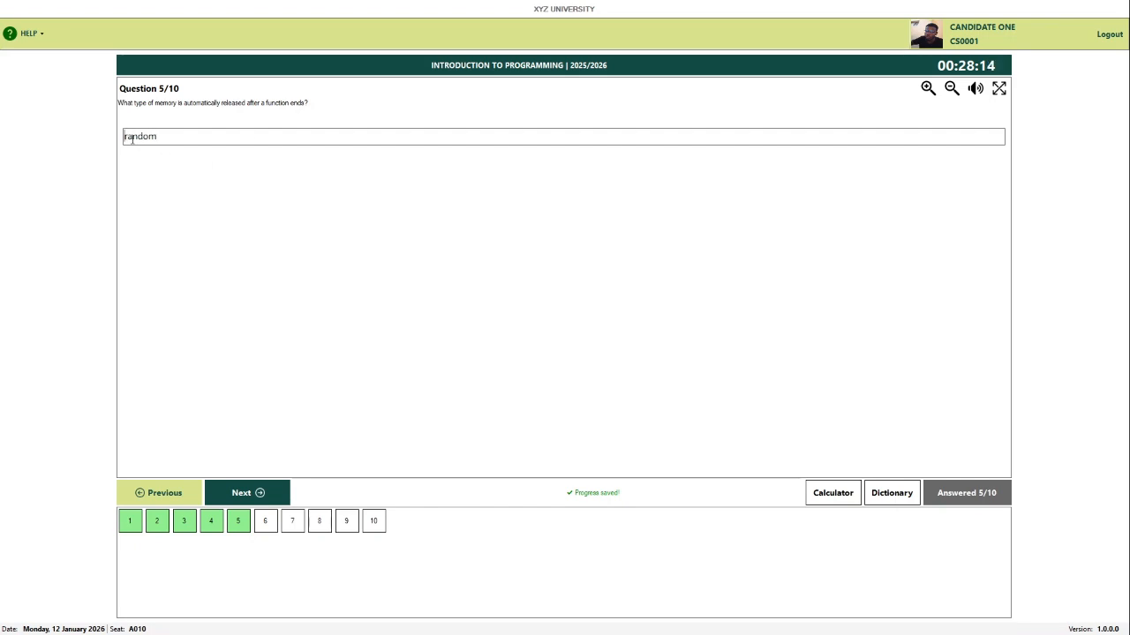
pyautogui.click(250, 489)
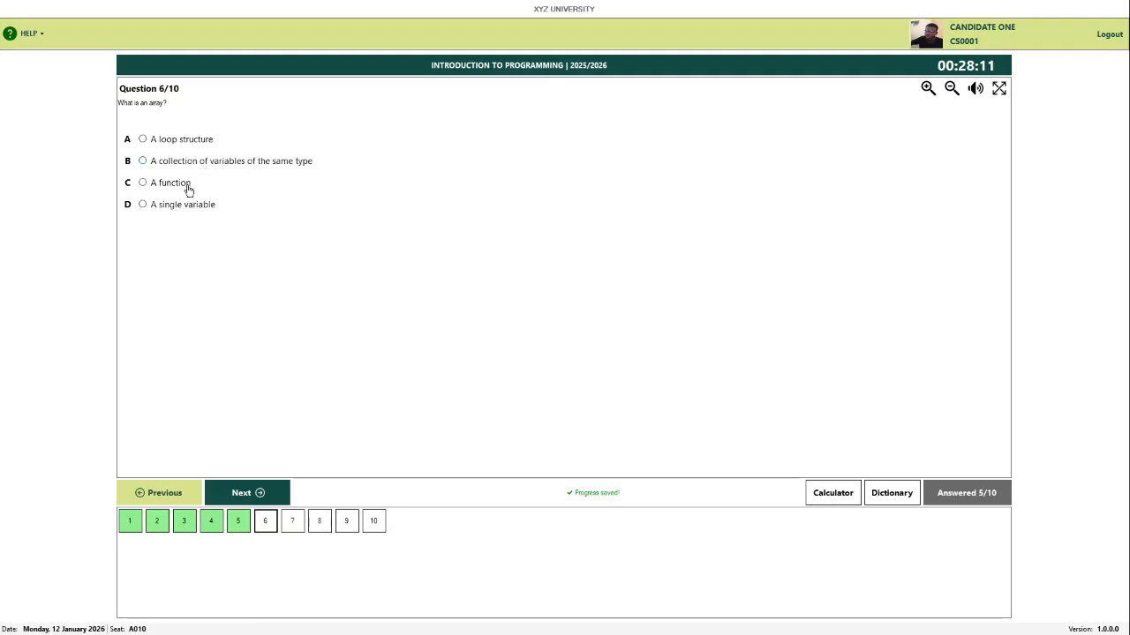
# Step: Answer Questions 6–9: A function, stdlib.h, No valid memory address, To start program execution
pyautogui.click(184, 184)
pyautogui.click(259, 494)
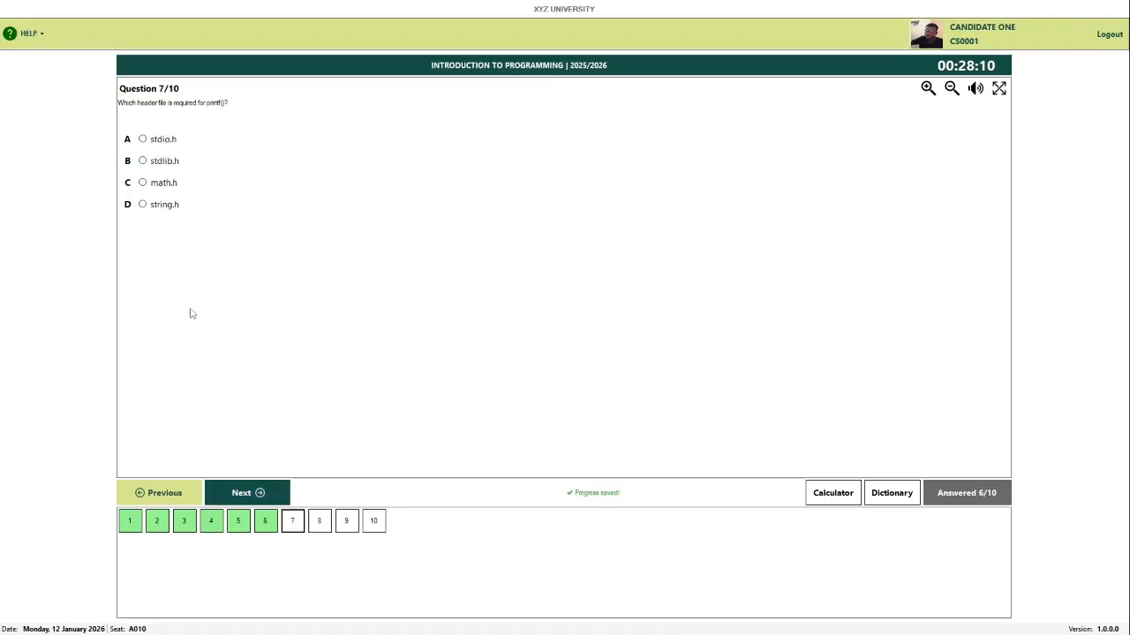
pyautogui.click(159, 163)
pyautogui.click(257, 494)
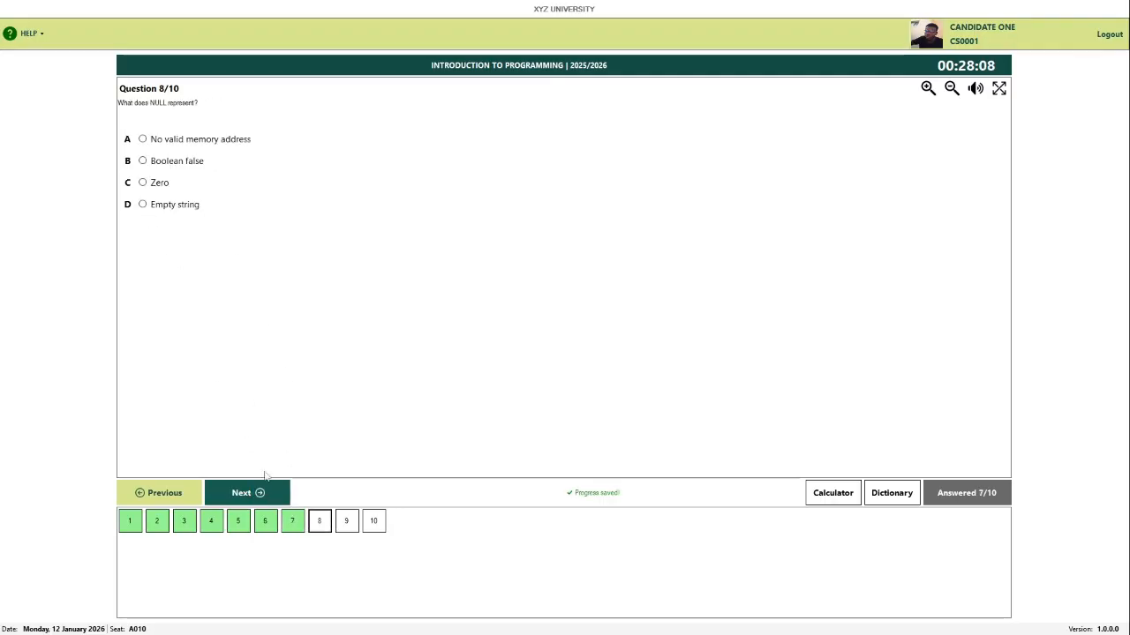
pyautogui.click(190, 142)
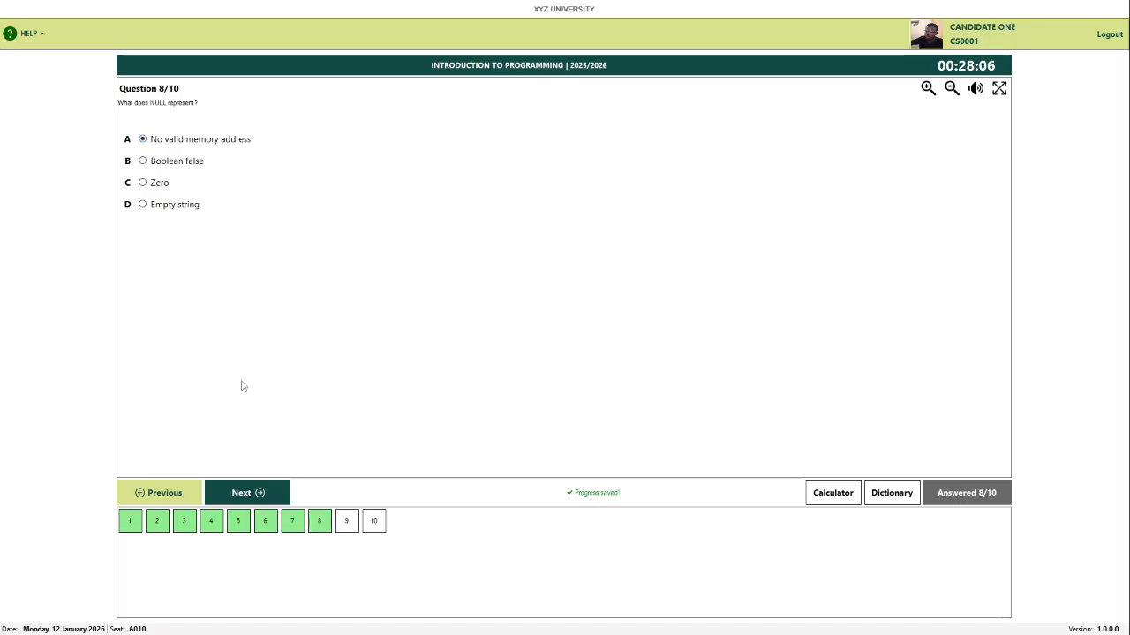
pyautogui.click(258, 498)
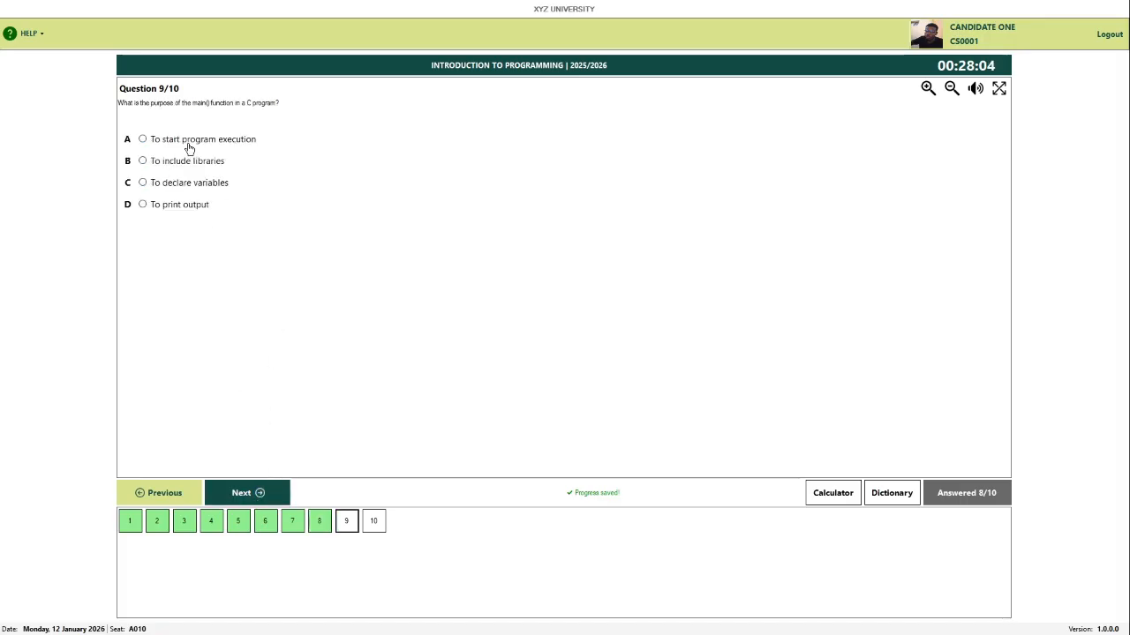
pyautogui.click(217, 143)
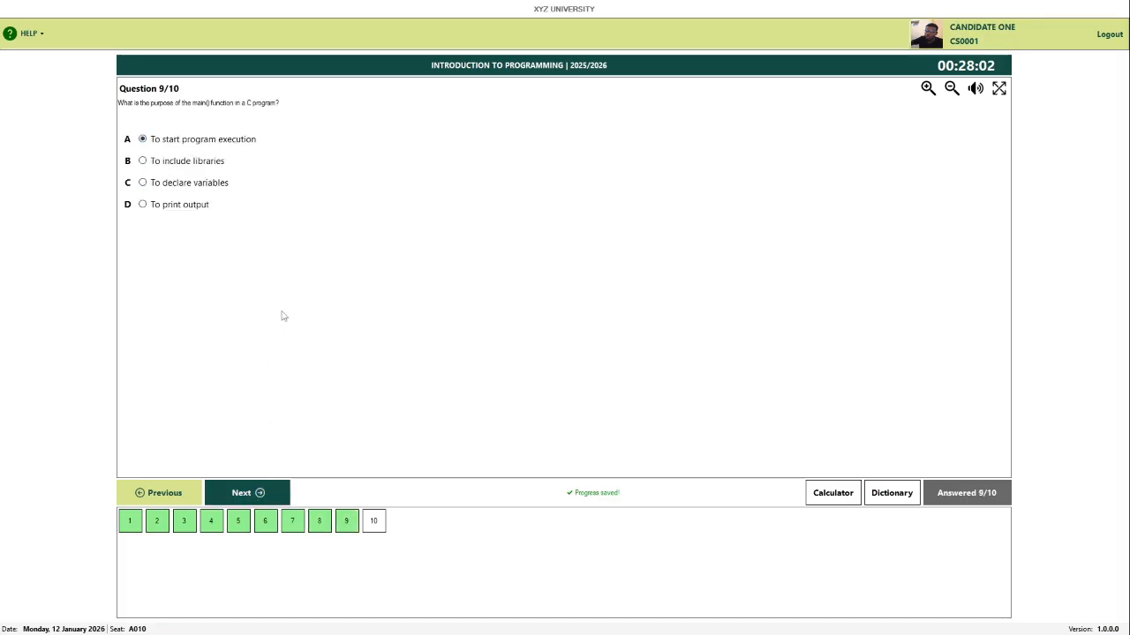
pyautogui.click(260, 496)
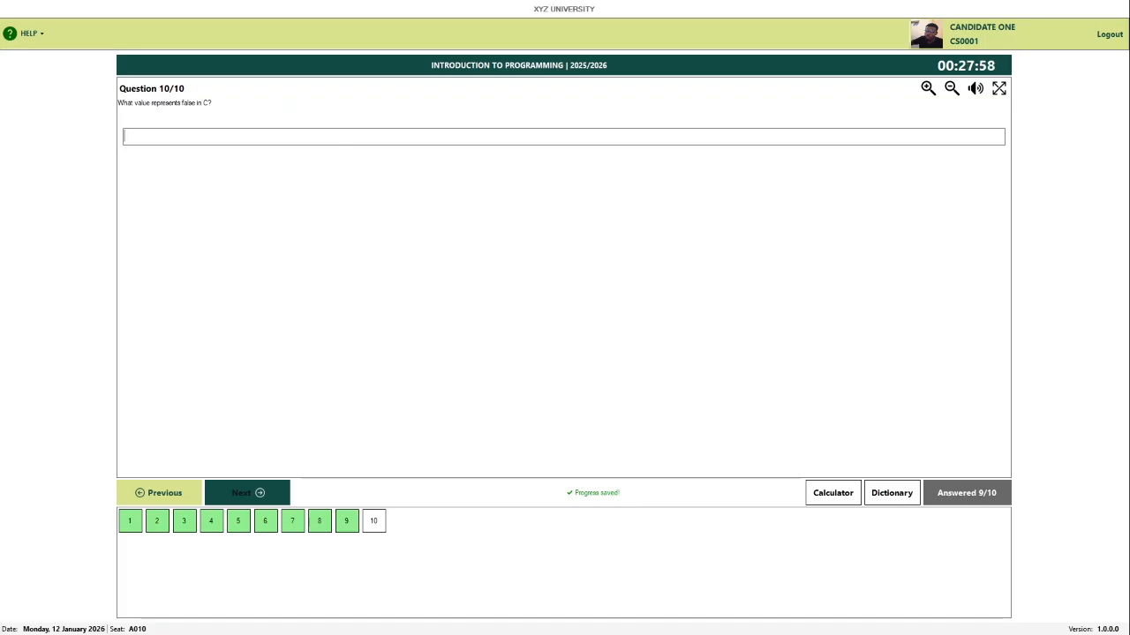
# Step: Type 'i do not know' as the Question 10 answer
pyautogui.write('i do not kn')
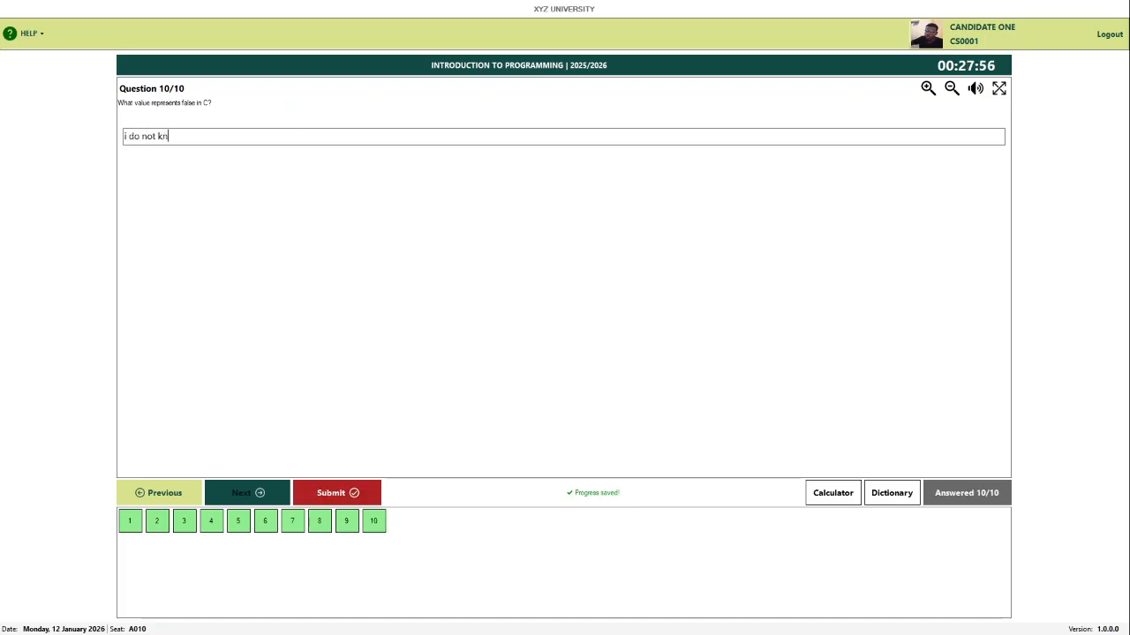
pyautogui.write('ow')
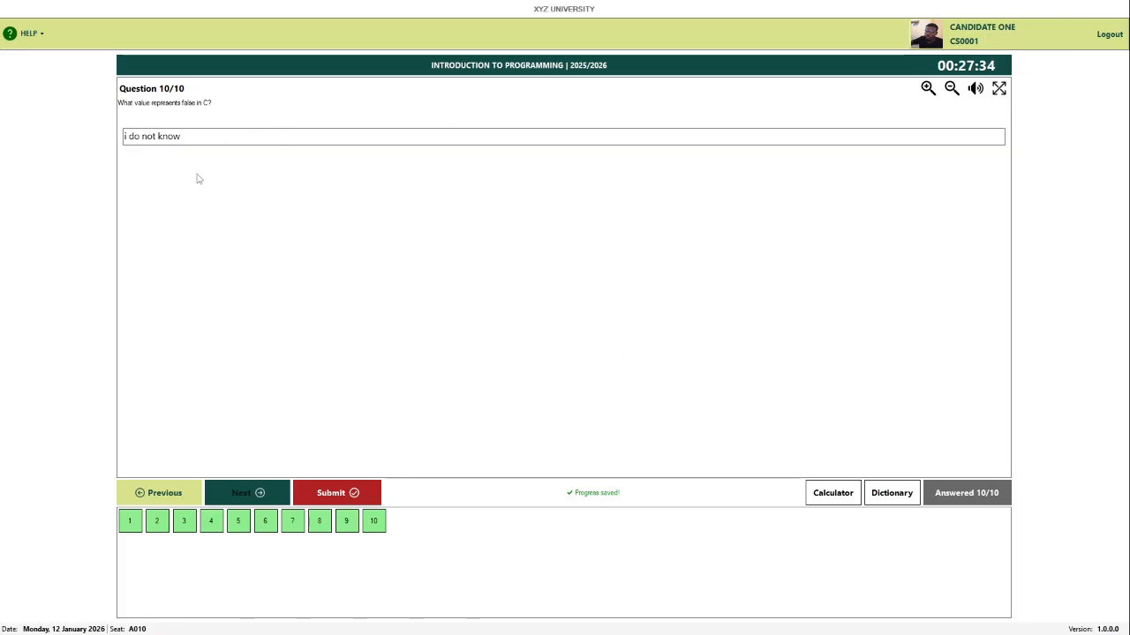
# Step: Page back through the answers from Question 10 to Question 1
pyautogui.click(149, 502)
pyautogui.click(152, 499)
pyautogui.click(154, 499)
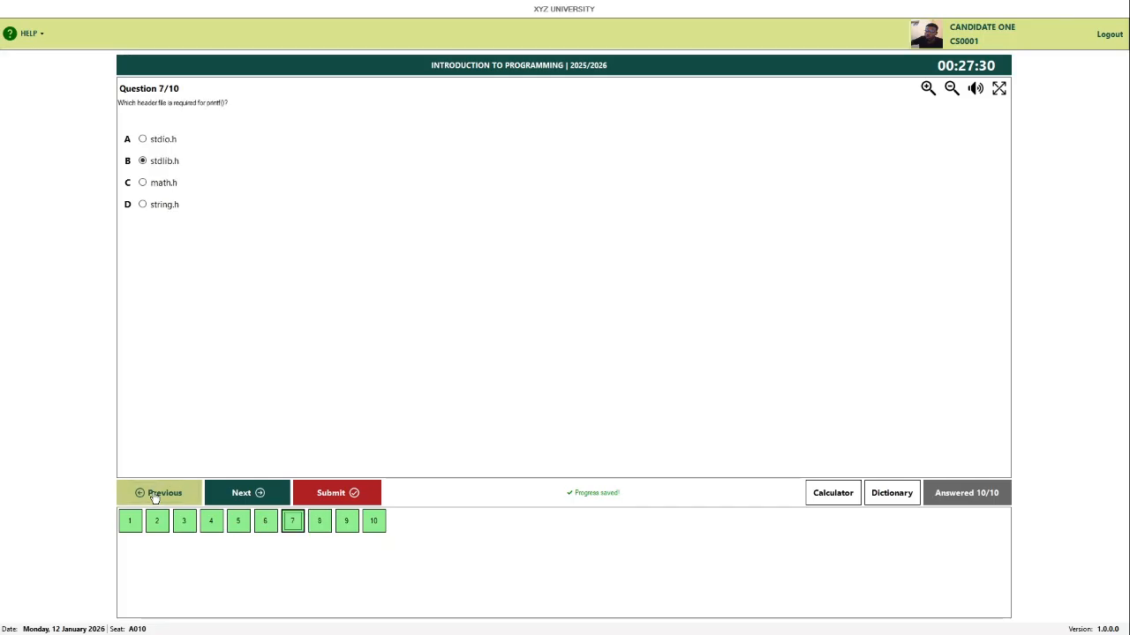
pyautogui.click(155, 498)
pyautogui.click(152, 497)
pyautogui.click(152, 498)
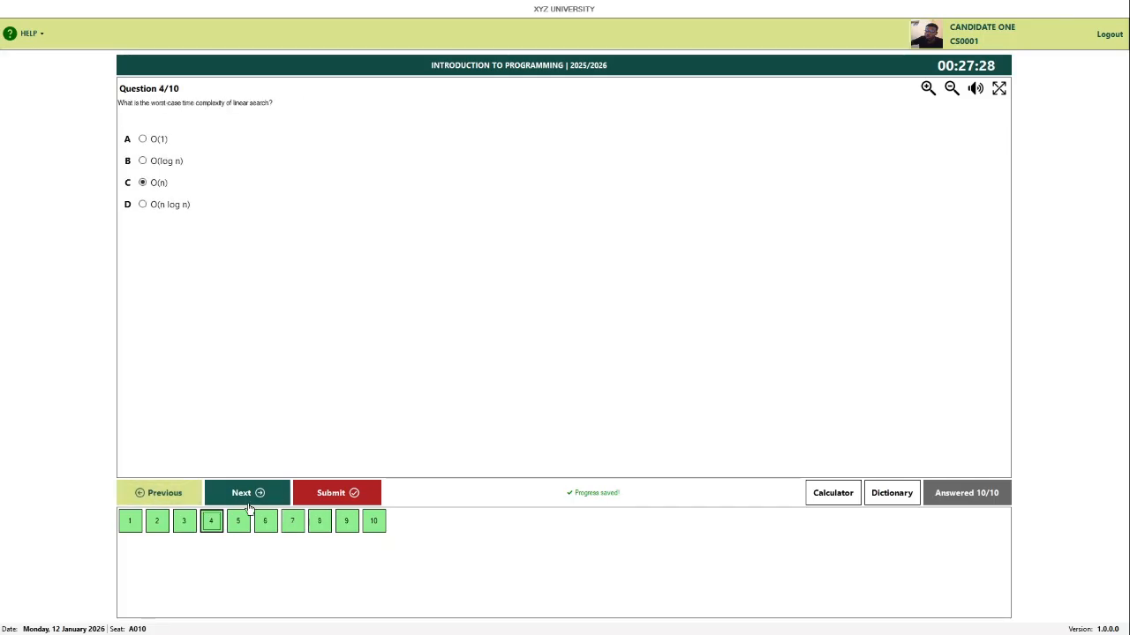
pyautogui.click(157, 499)
pyautogui.click(159, 500)
pyautogui.click(161, 501)
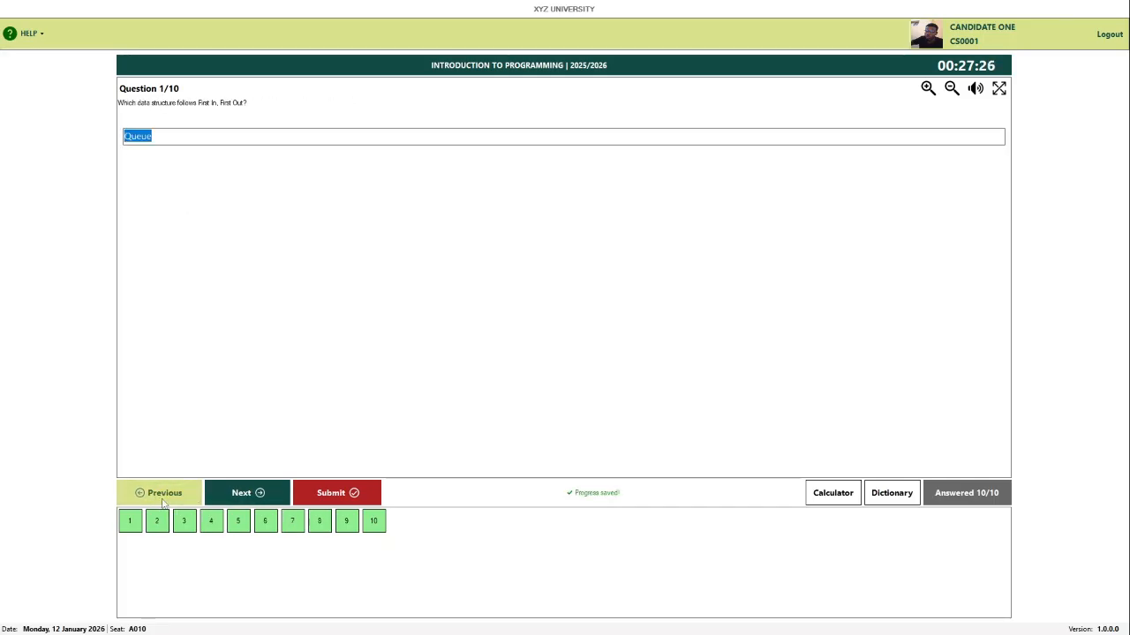
# Step: Step forward from Question 1 to Question 7
pyautogui.click(244, 499)
pyautogui.click(245, 501)
pyautogui.click(246, 501)
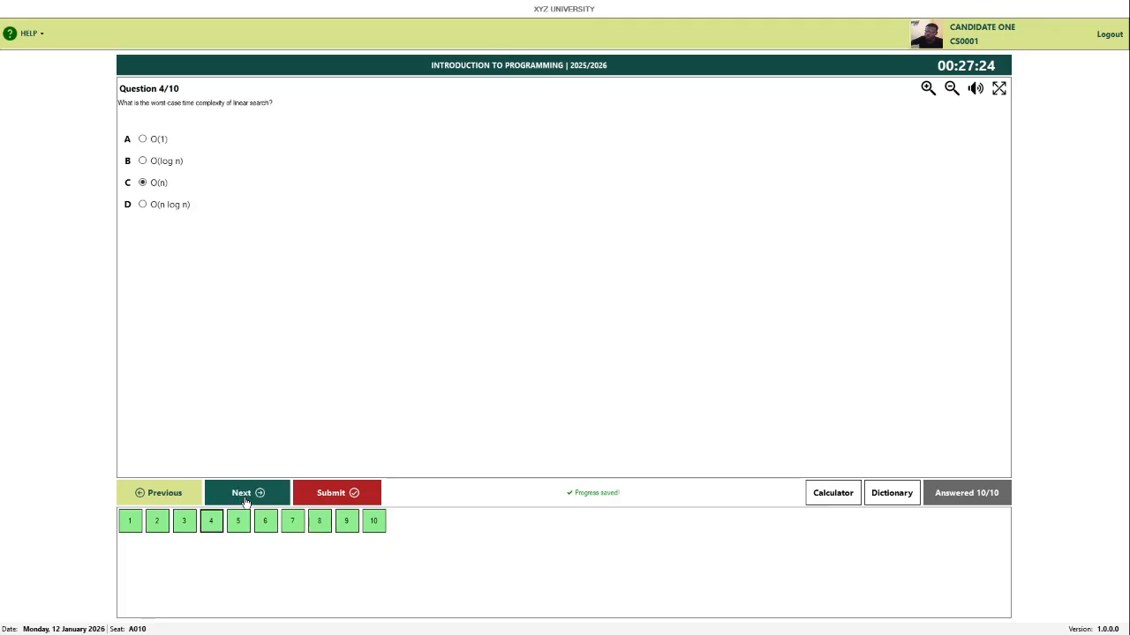
pyautogui.click(247, 500)
pyautogui.click(260, 499)
pyautogui.click(269, 499)
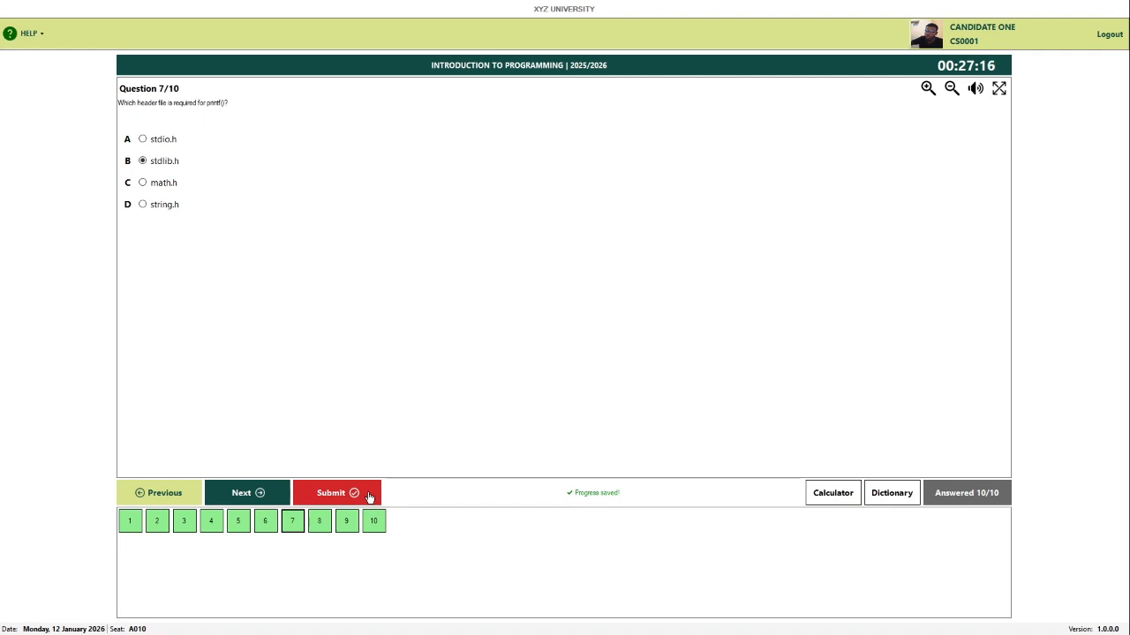
# Step: Decline the submit confirmation, then page back from Question 7 to Question 2's Bubble sort answer
pyautogui.click(368, 496)
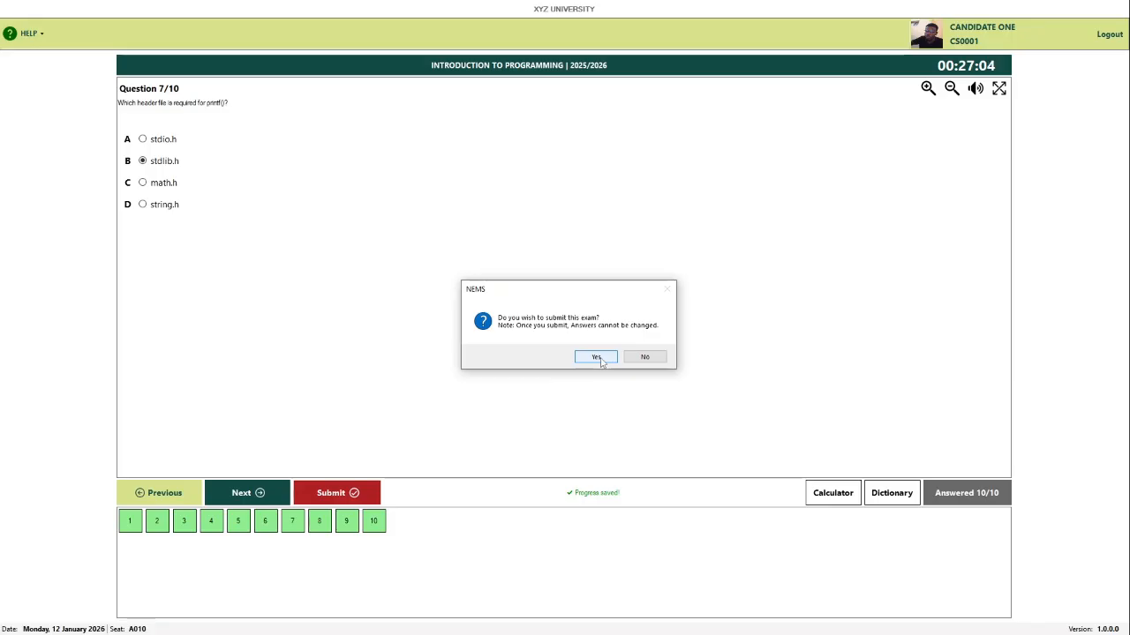
pyautogui.click(647, 357)
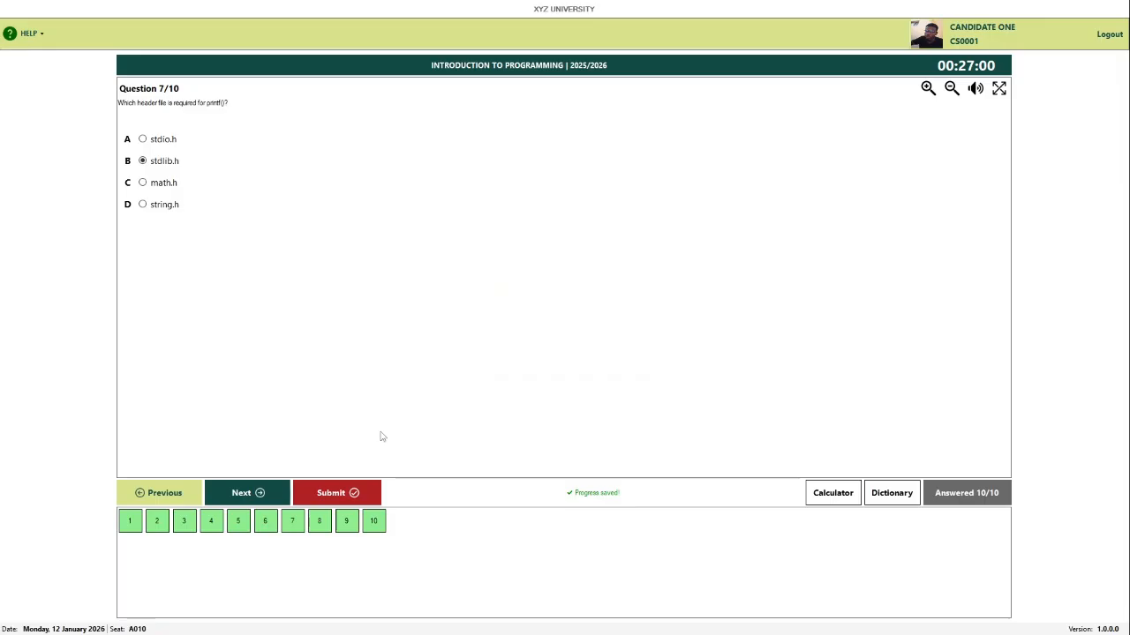
pyautogui.click(177, 492)
pyautogui.click(176, 493)
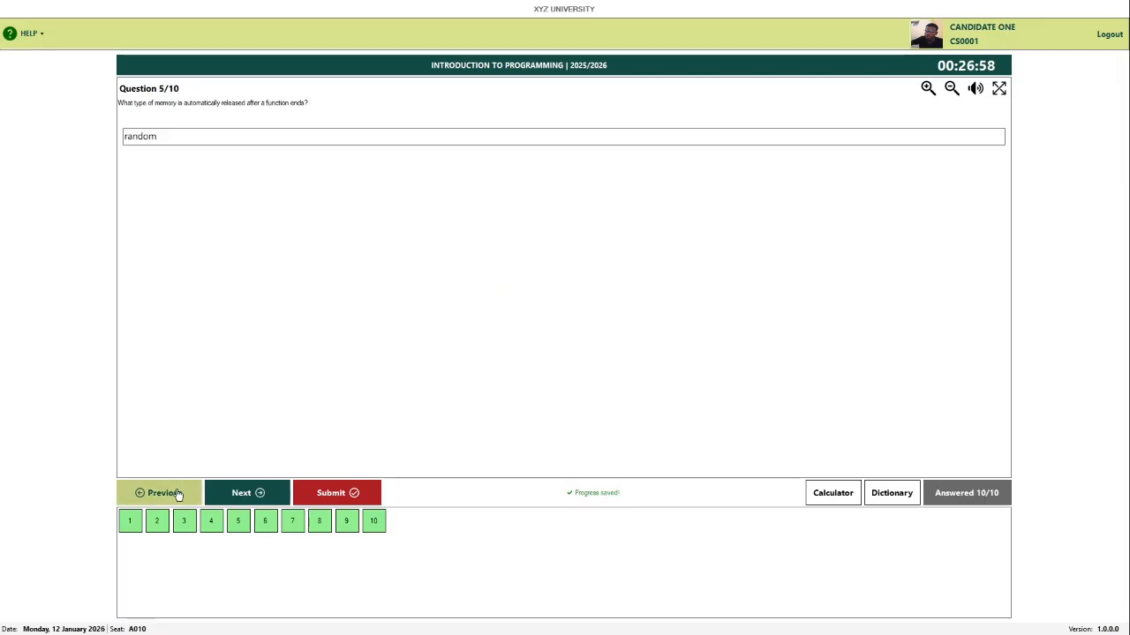
pyautogui.click(177, 492)
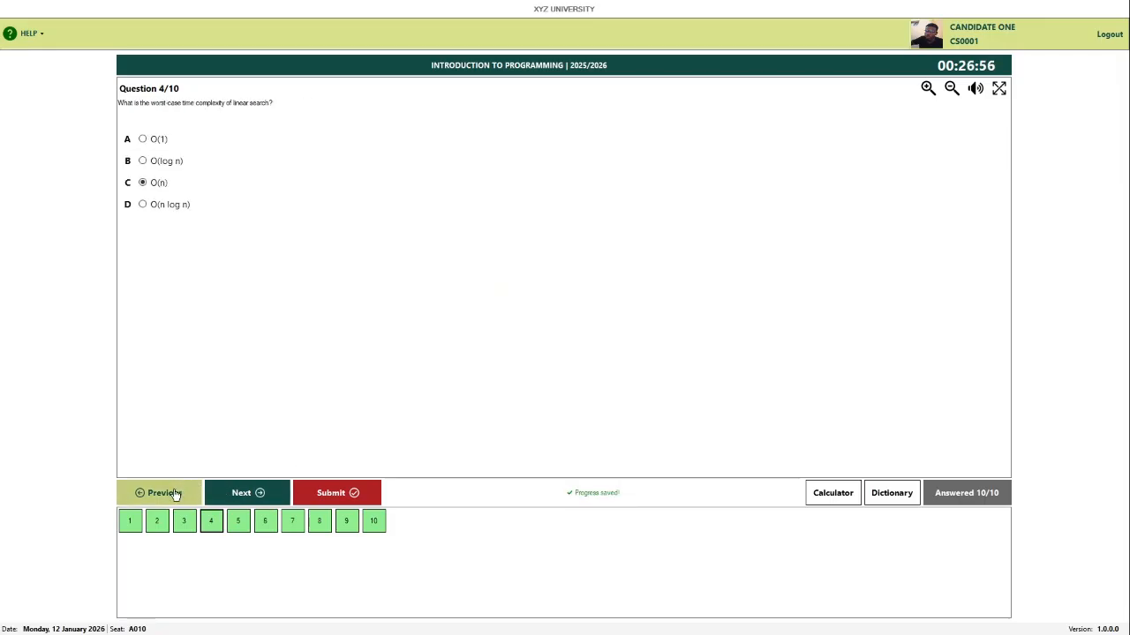
pyautogui.click(180, 492)
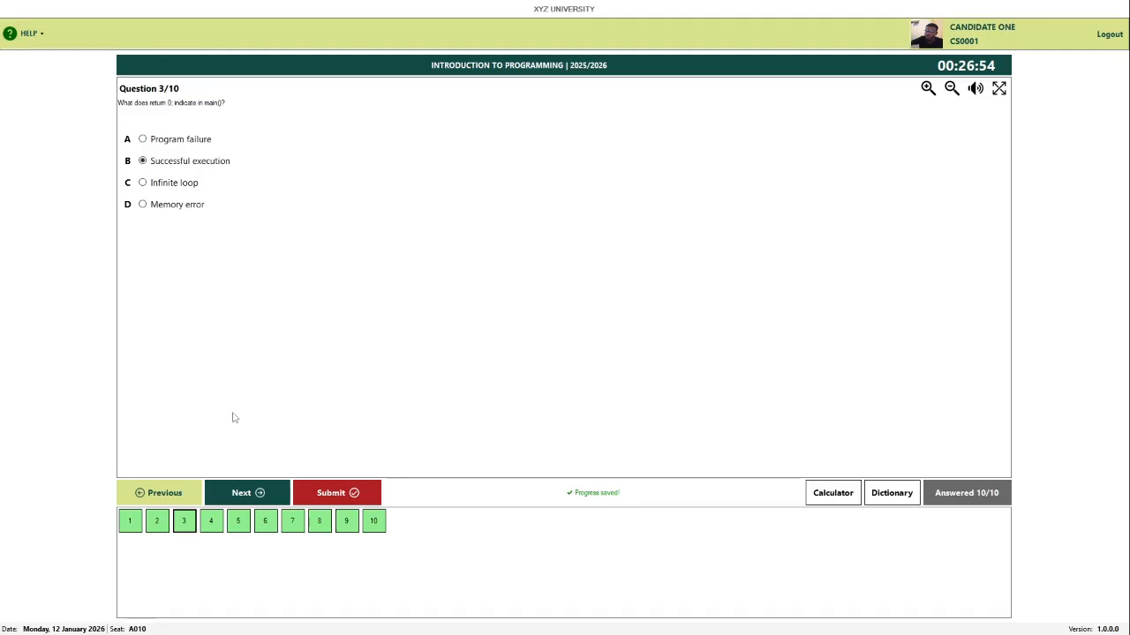
pyautogui.click(169, 493)
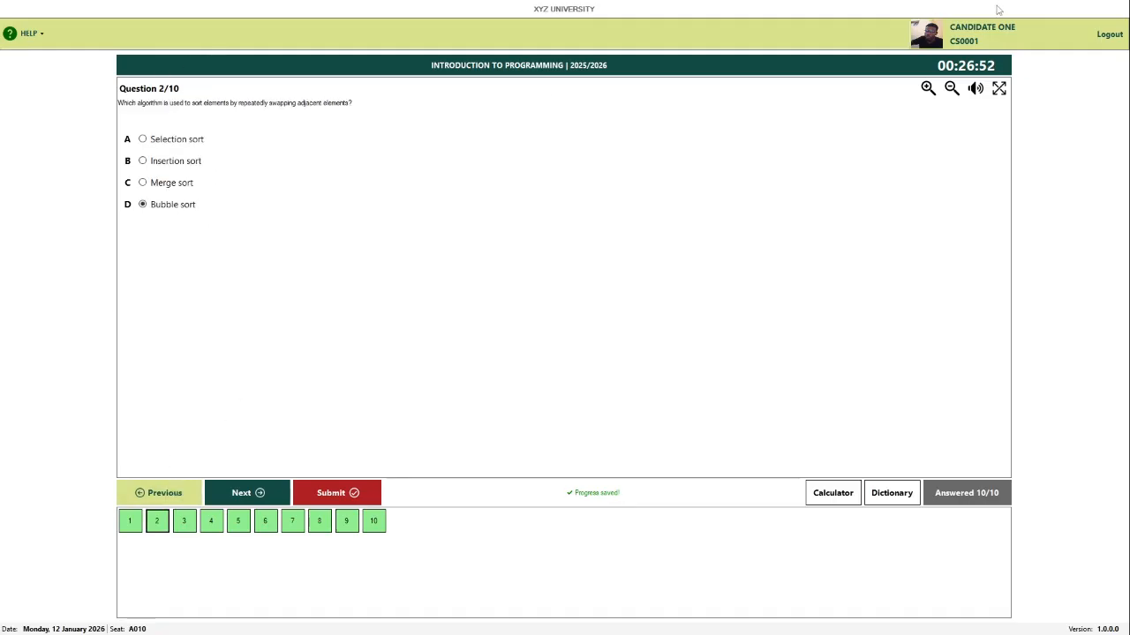
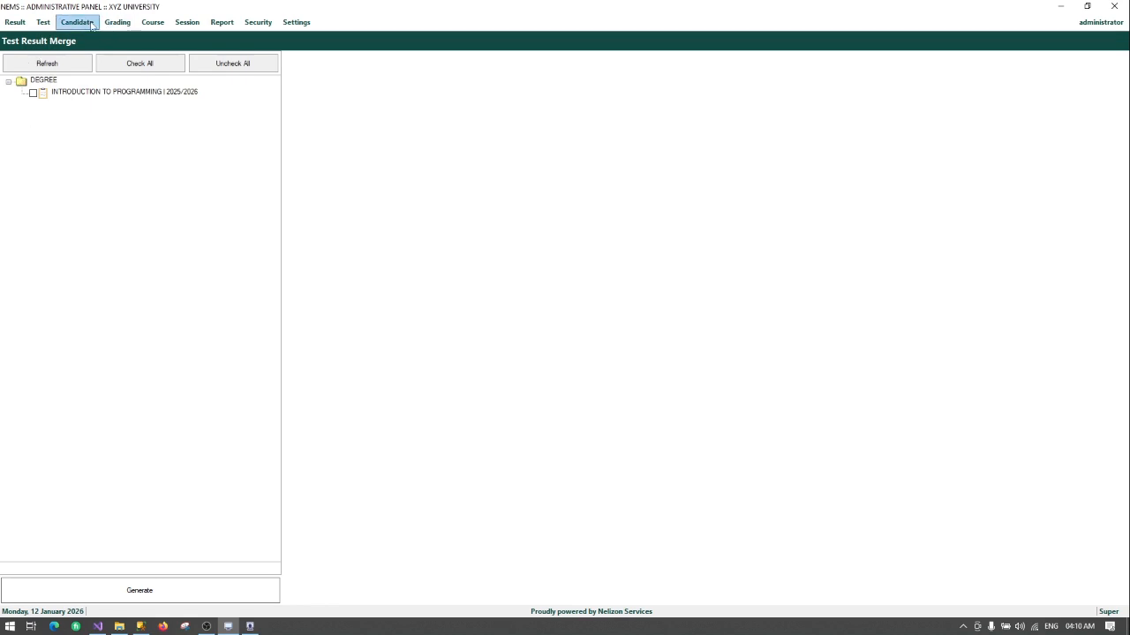
# Step: Browse the Result menu options without choosing one
pyautogui.click(15, 22)
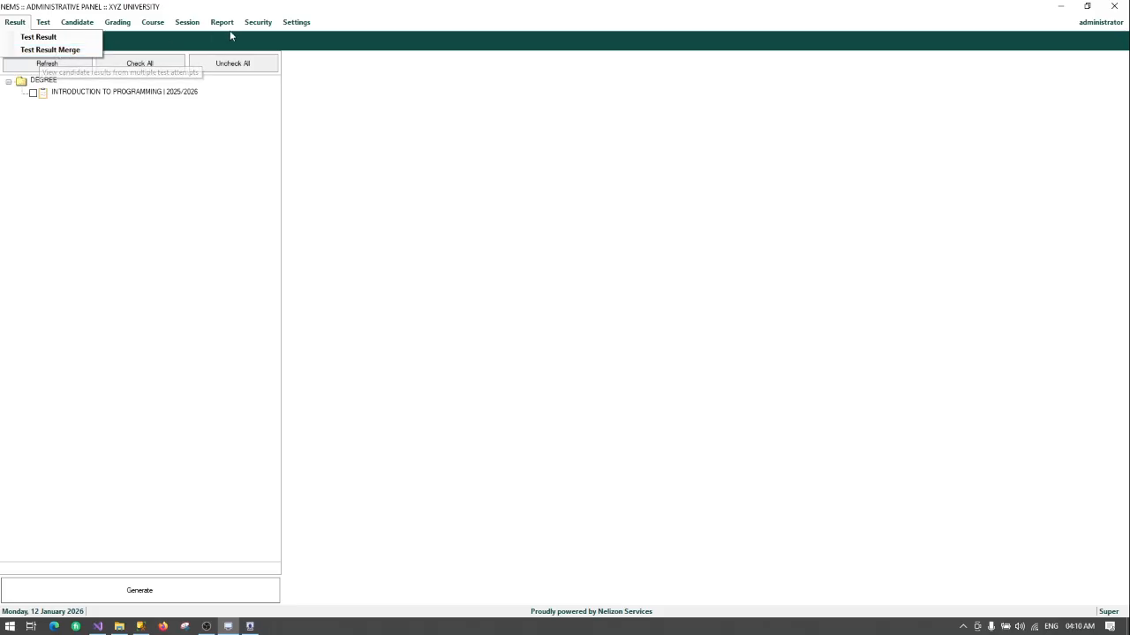
pyautogui.click(86, 51)
pyautogui.click(221, 22)
pyautogui.click(126, 6)
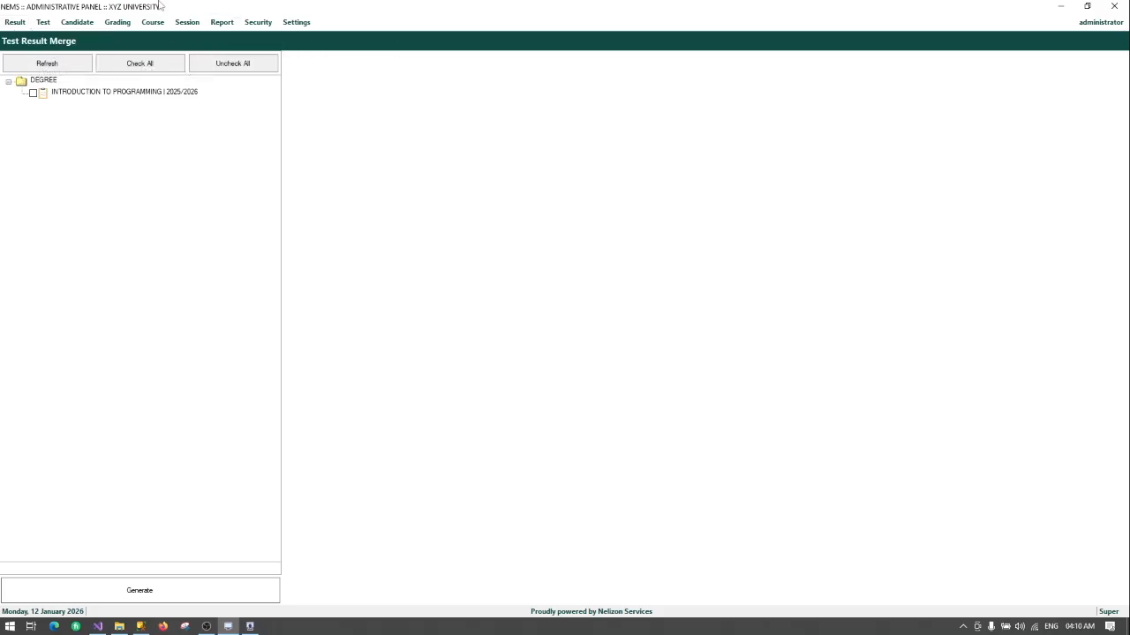
# Step: Generate the Attendance By Test report for INTRODUCTION TO PROGRAMMING, then close the preview
pyautogui.click(223, 22)
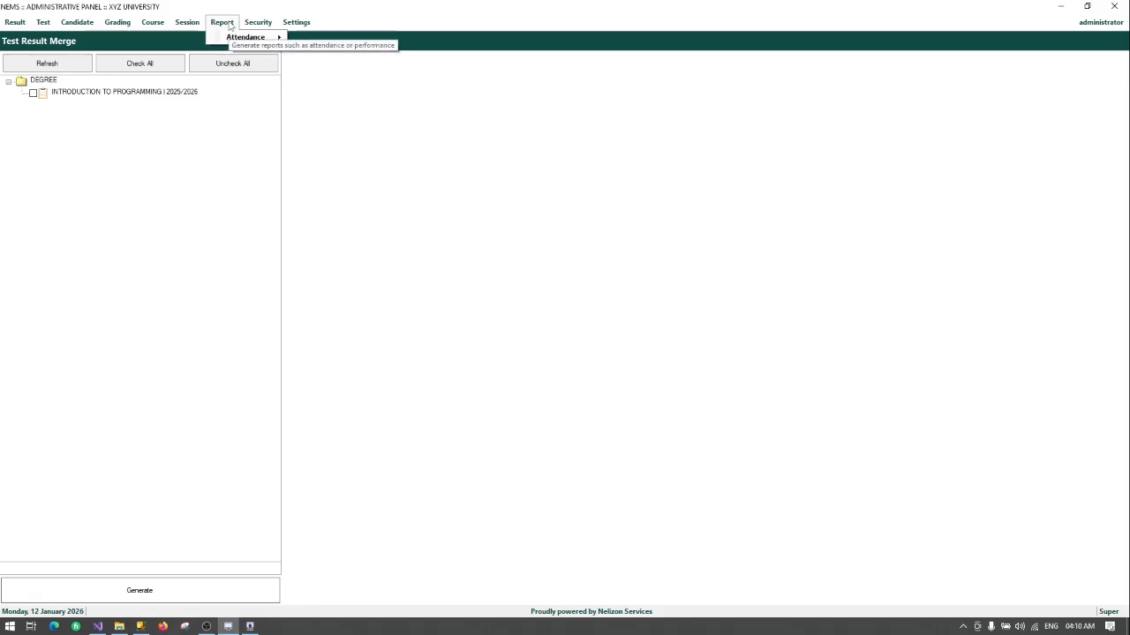
pyautogui.moveTo(232, 40)
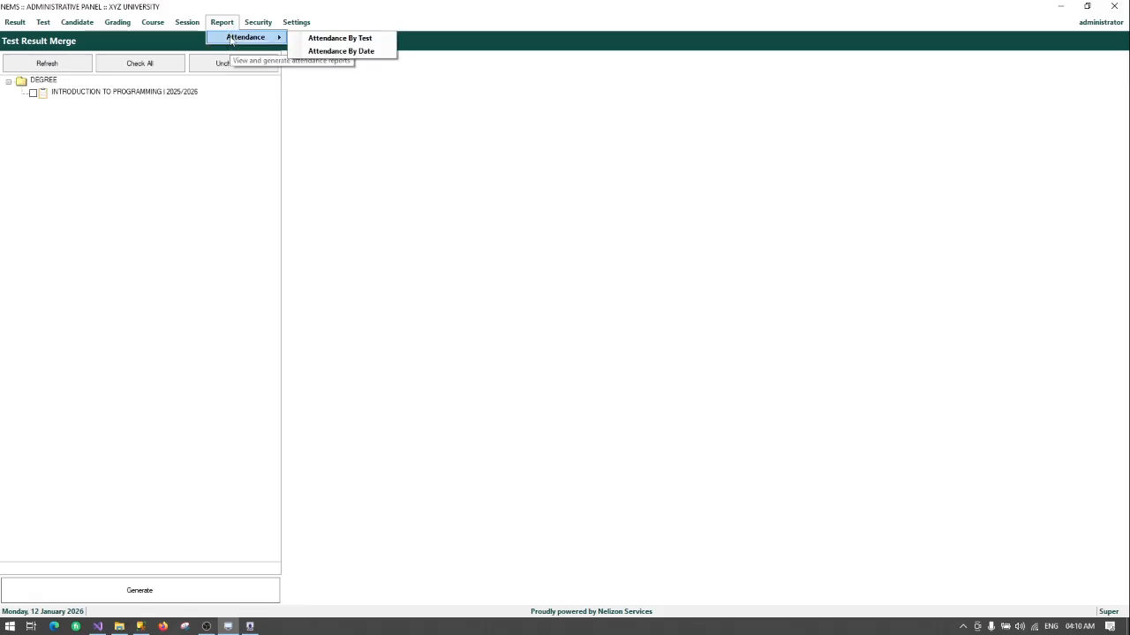
pyautogui.click(332, 39)
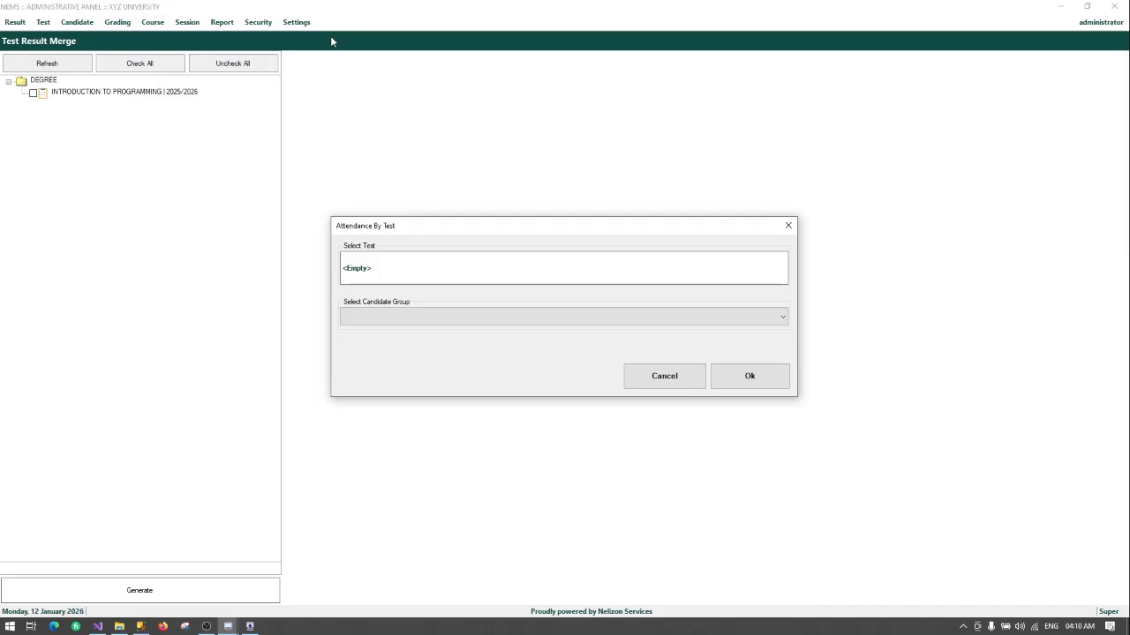
pyautogui.click(361, 276)
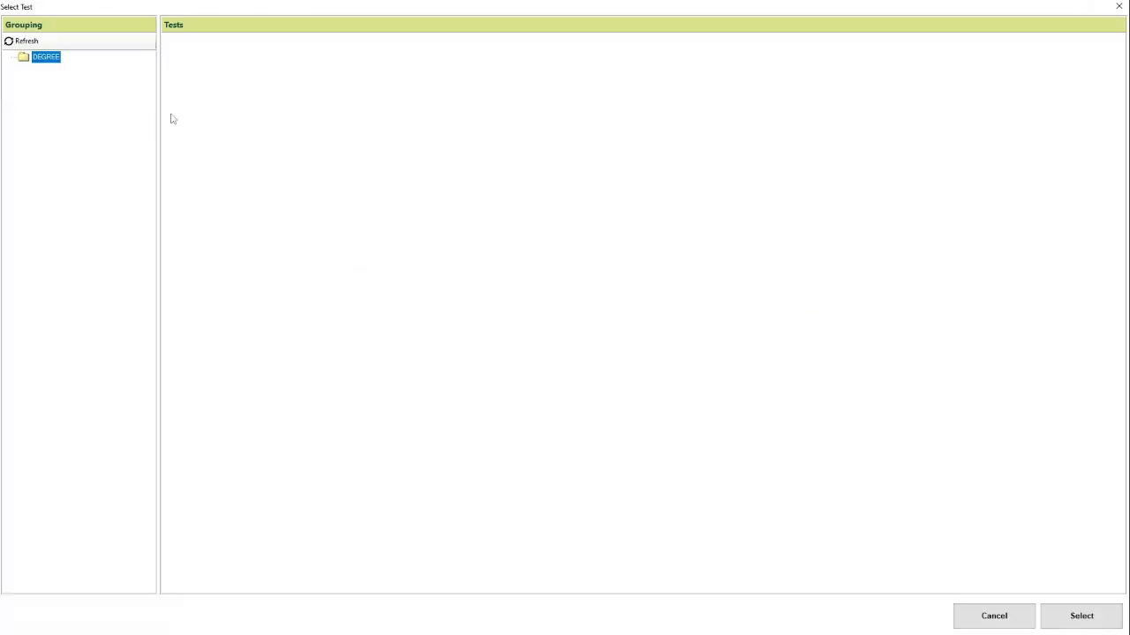
pyautogui.doubleClick(220, 43)
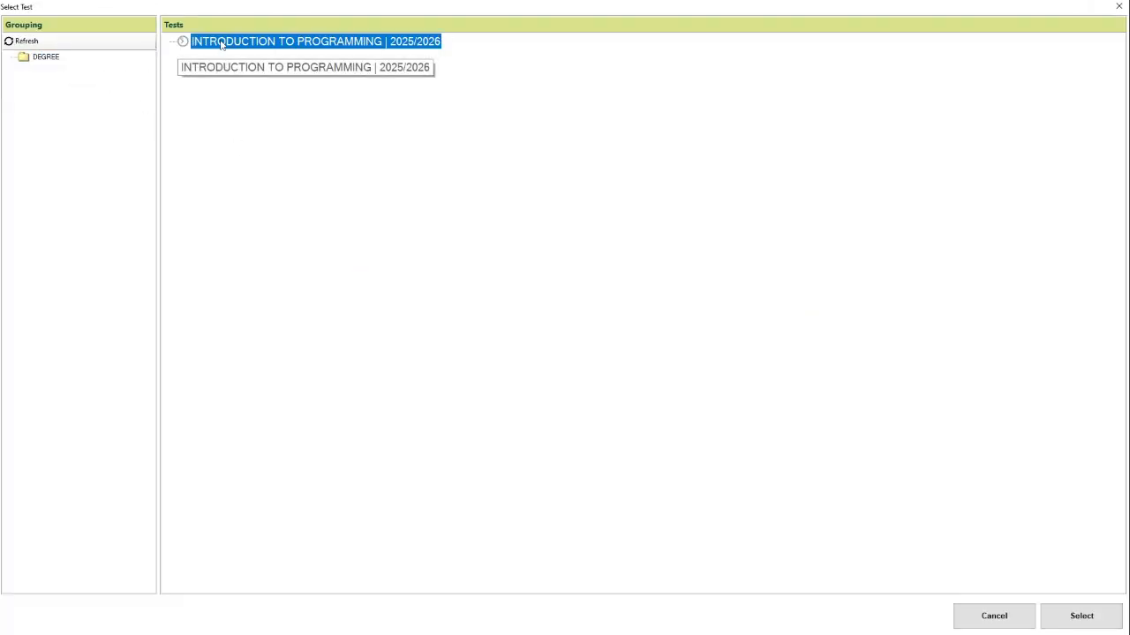
pyautogui.click(728, 375)
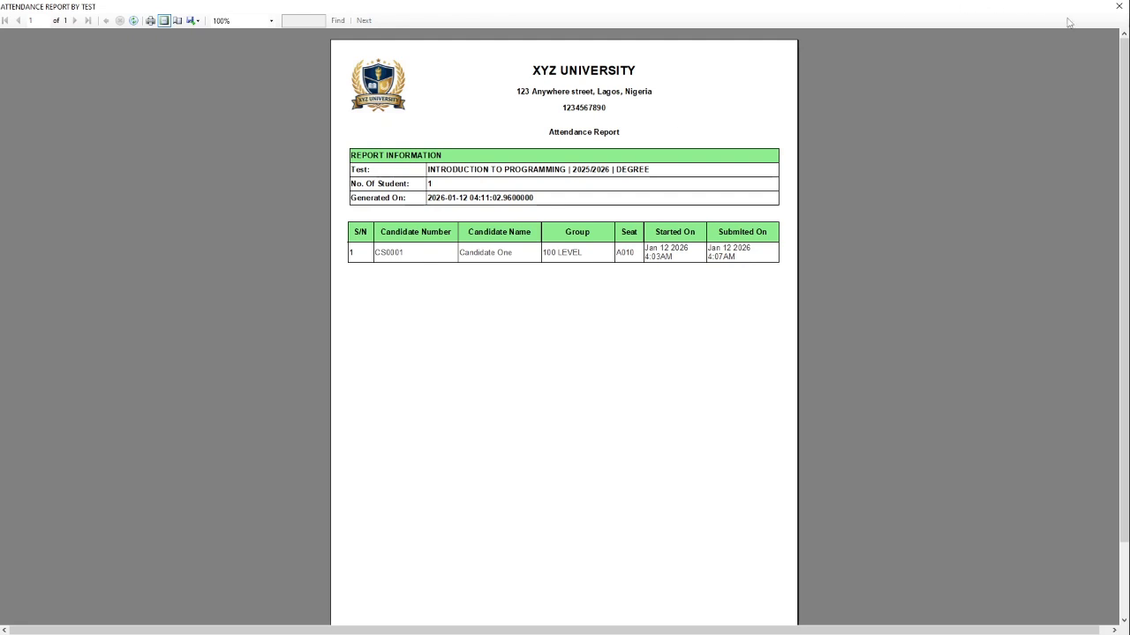
pyautogui.click(1118, 6)
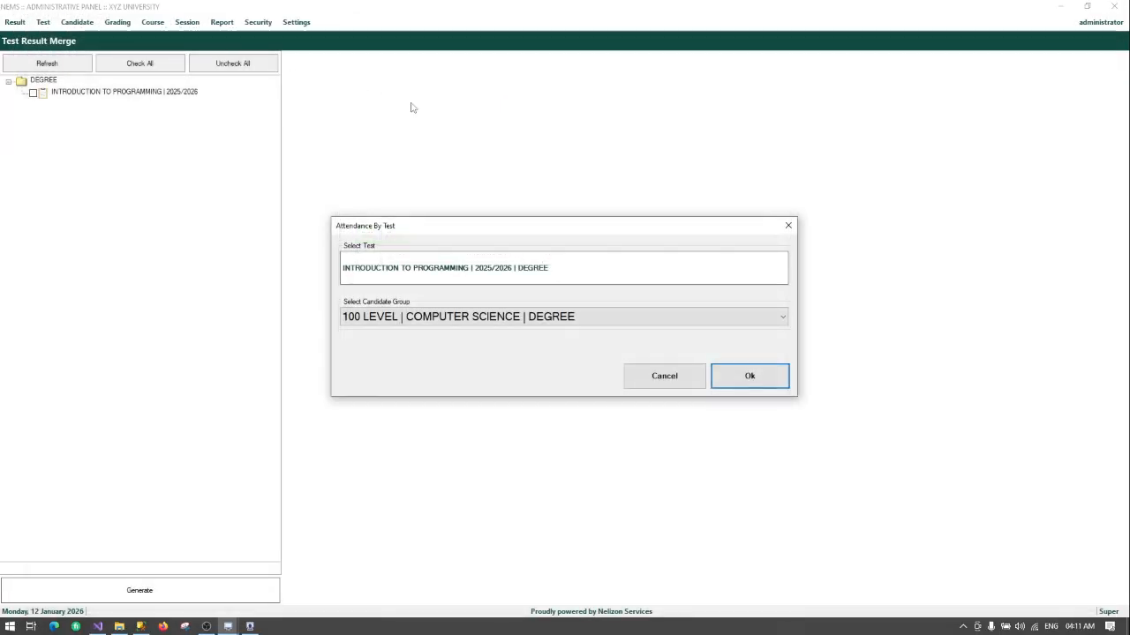
# Step: Generate the Attendance By Date report for period Today (12/01/2026), then close the preview
pyautogui.click(663, 377)
pyautogui.click(221, 22)
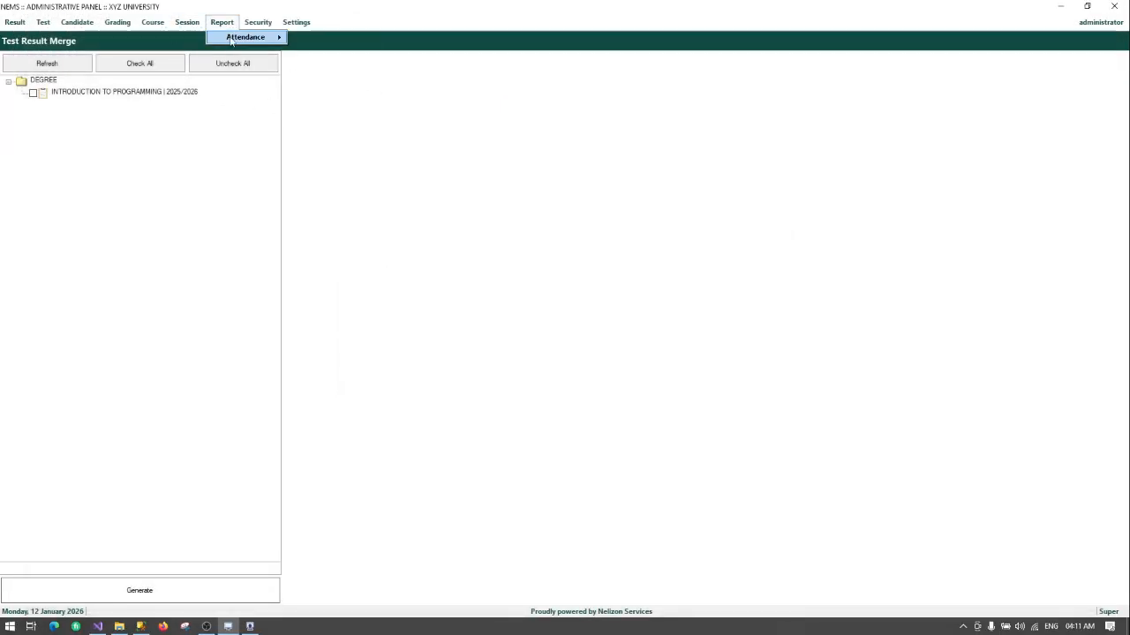
pyautogui.moveTo(267, 42)
pyautogui.click(349, 40)
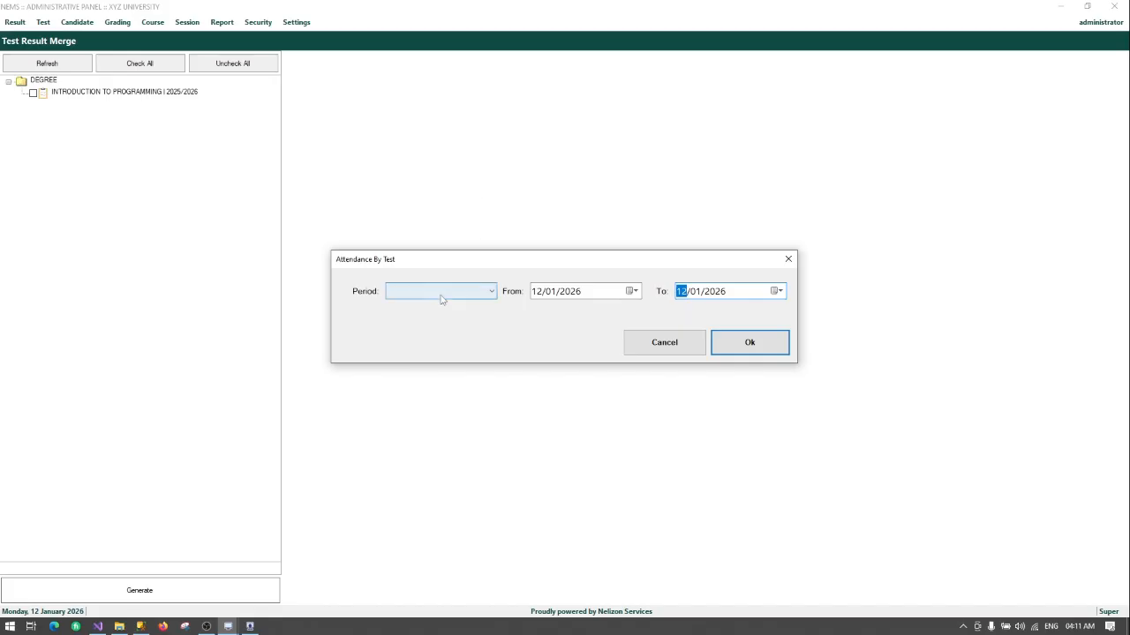
pyautogui.click(441, 294)
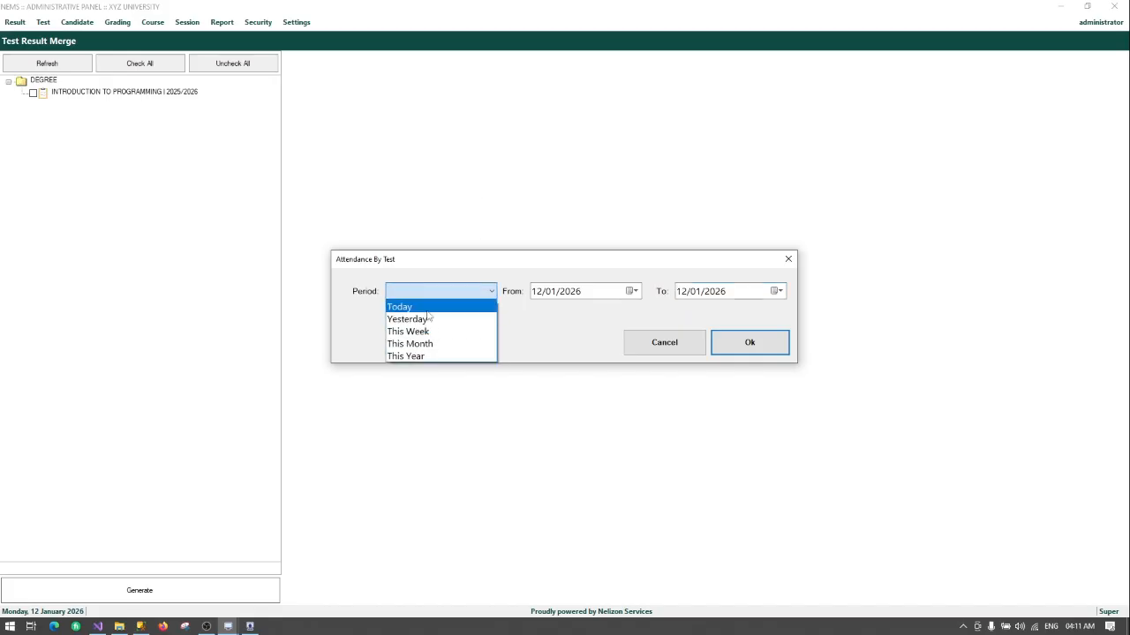
pyautogui.click(428, 314)
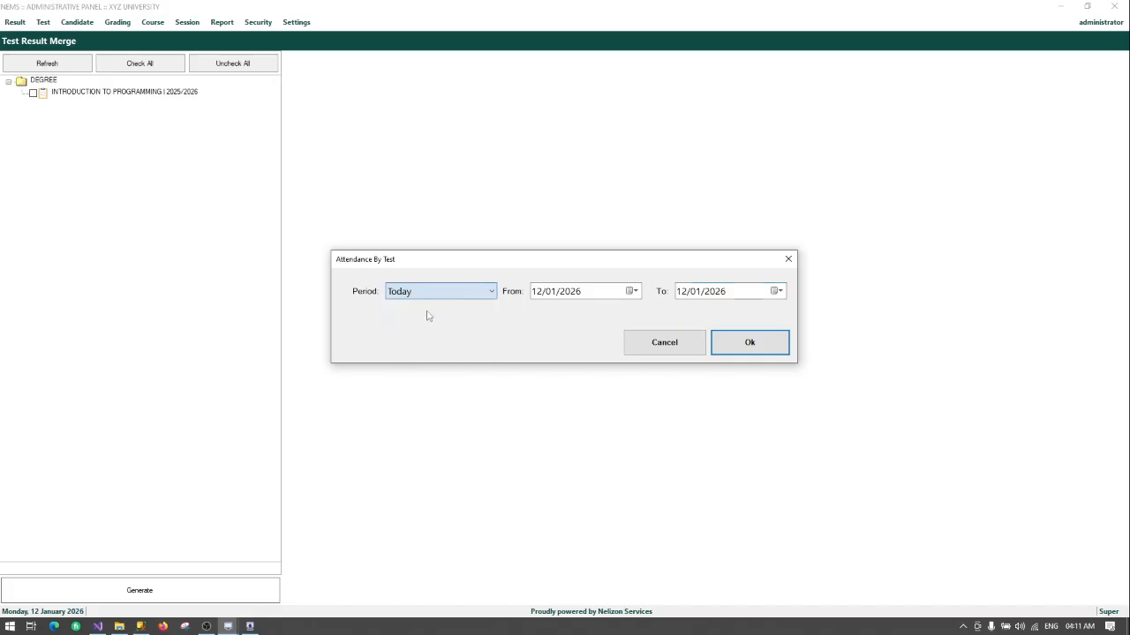
pyautogui.click(747, 345)
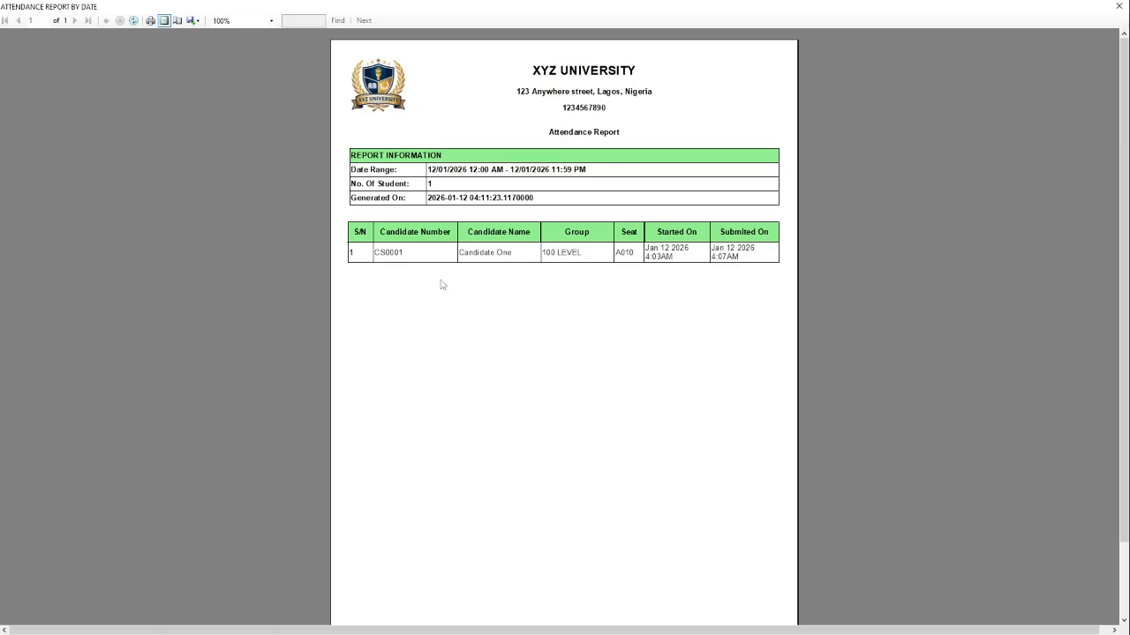
pyautogui.click(1118, 7)
# Step: Cancel the attendance dialog and open Security > Client Whitelisting
pyautogui.click(664, 343)
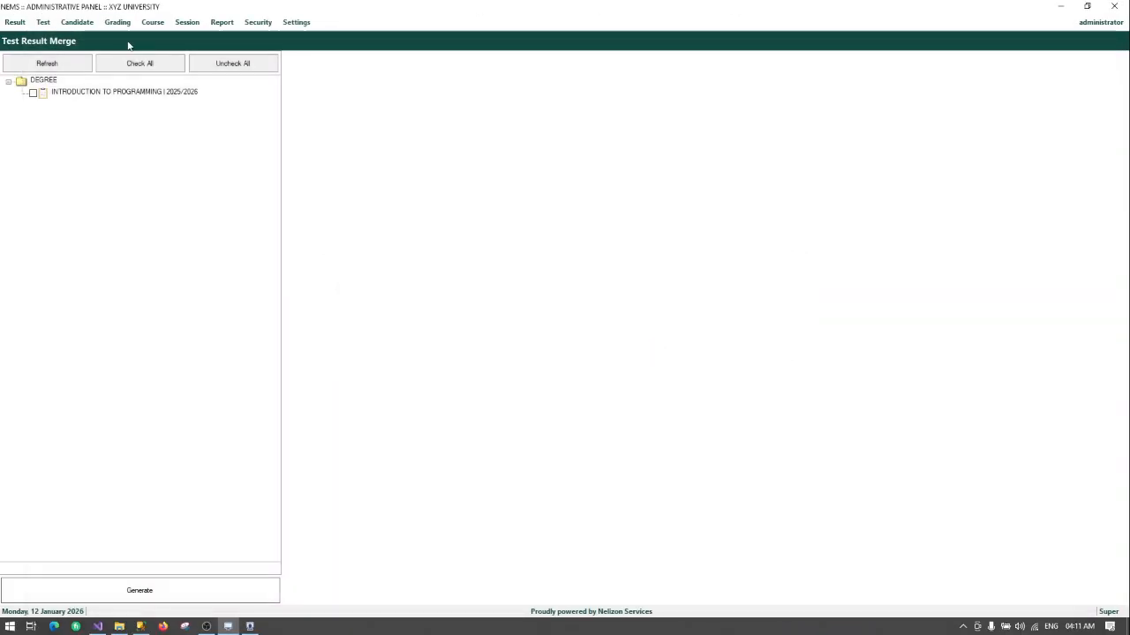
pyautogui.click(117, 25)
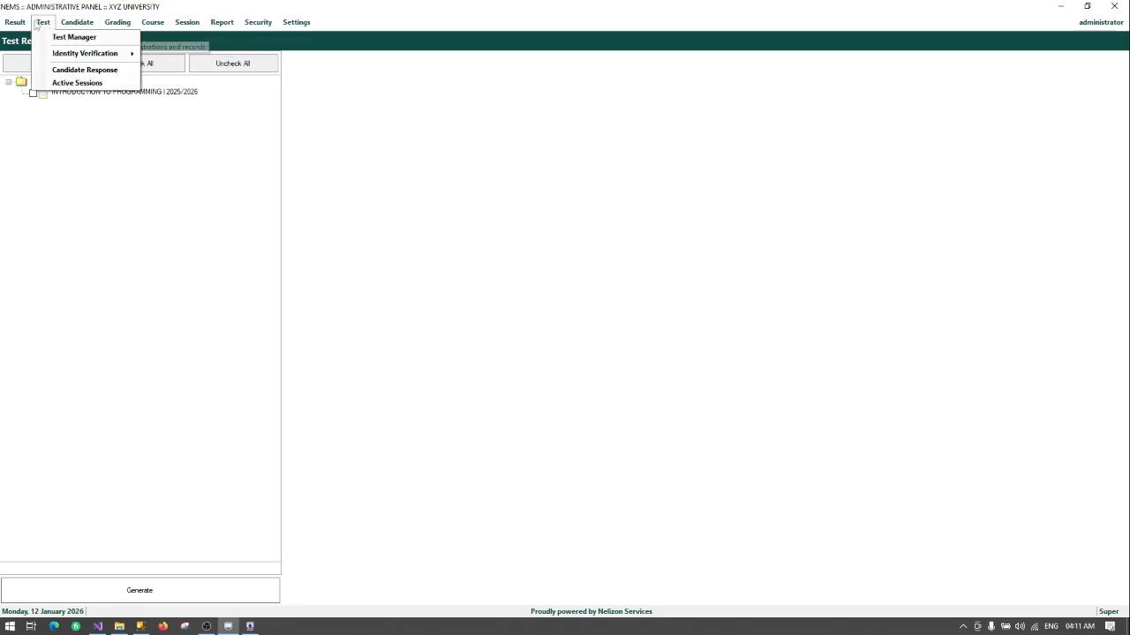
pyautogui.moveTo(233, 26)
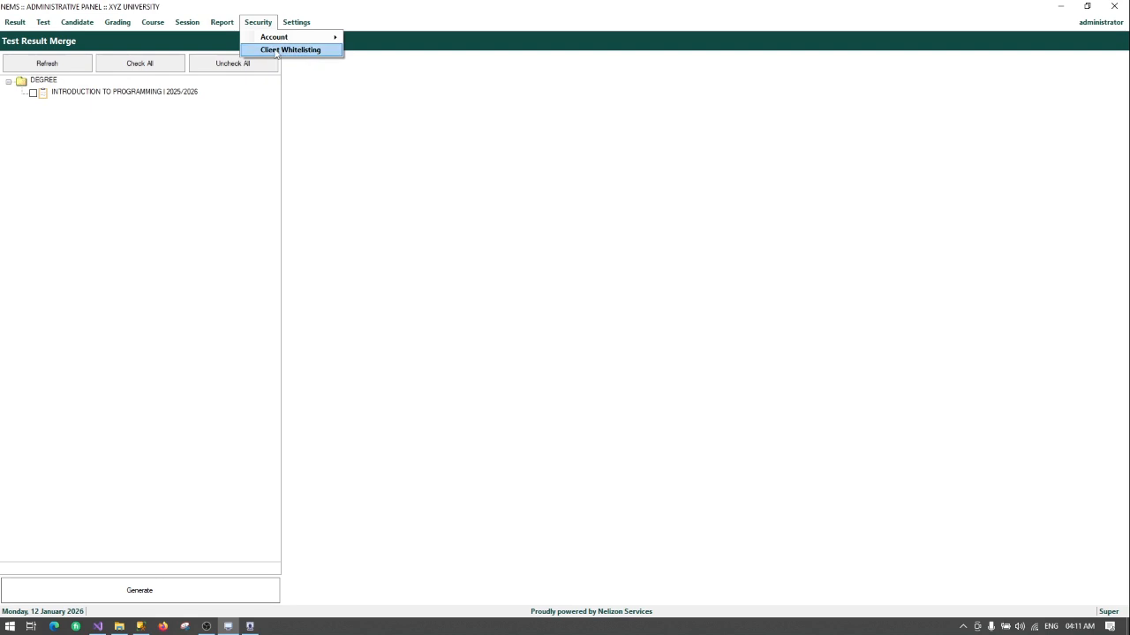
pyautogui.click(280, 51)
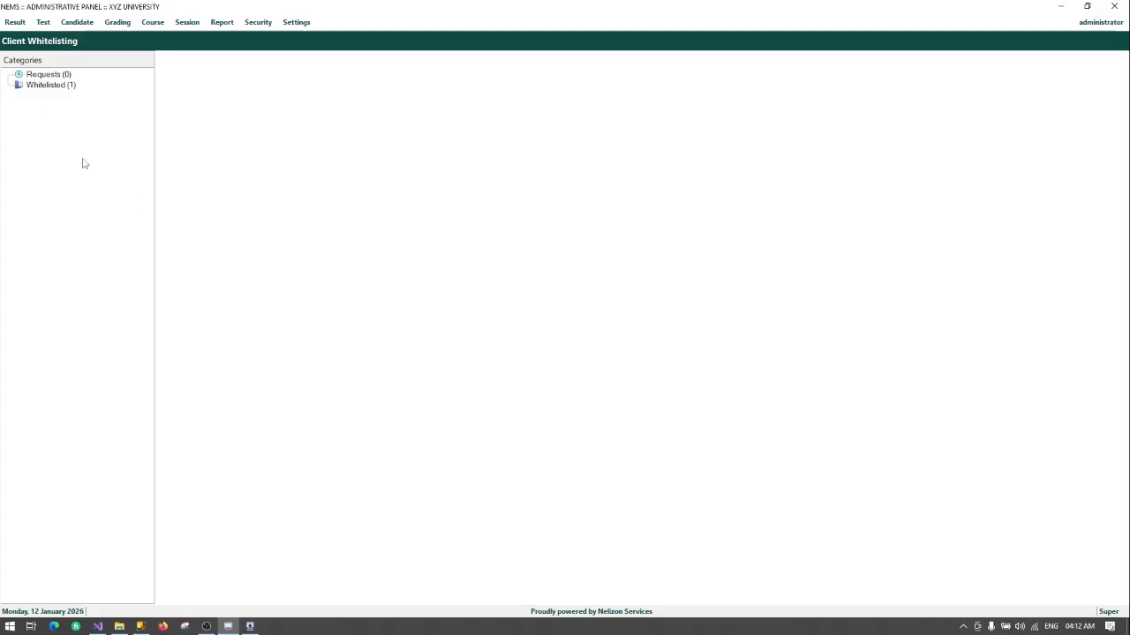
# Step: Check Requests (0) and Whitelisted (1) for seat A010, then log out and quit NEMS Client
pyautogui.click(58, 76)
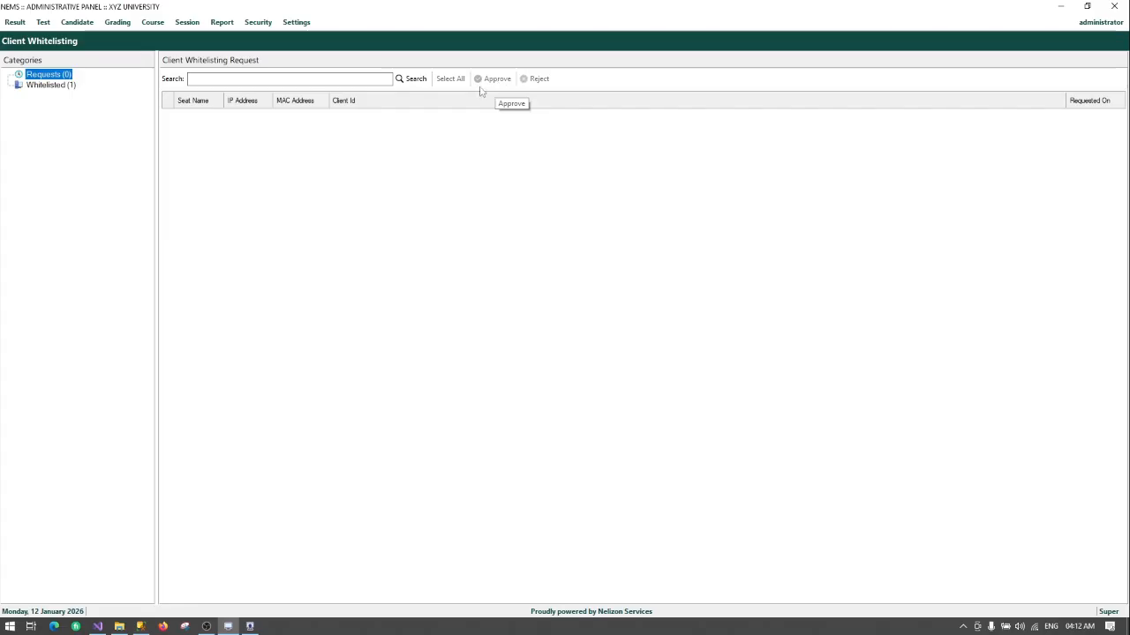
pyautogui.click(63, 85)
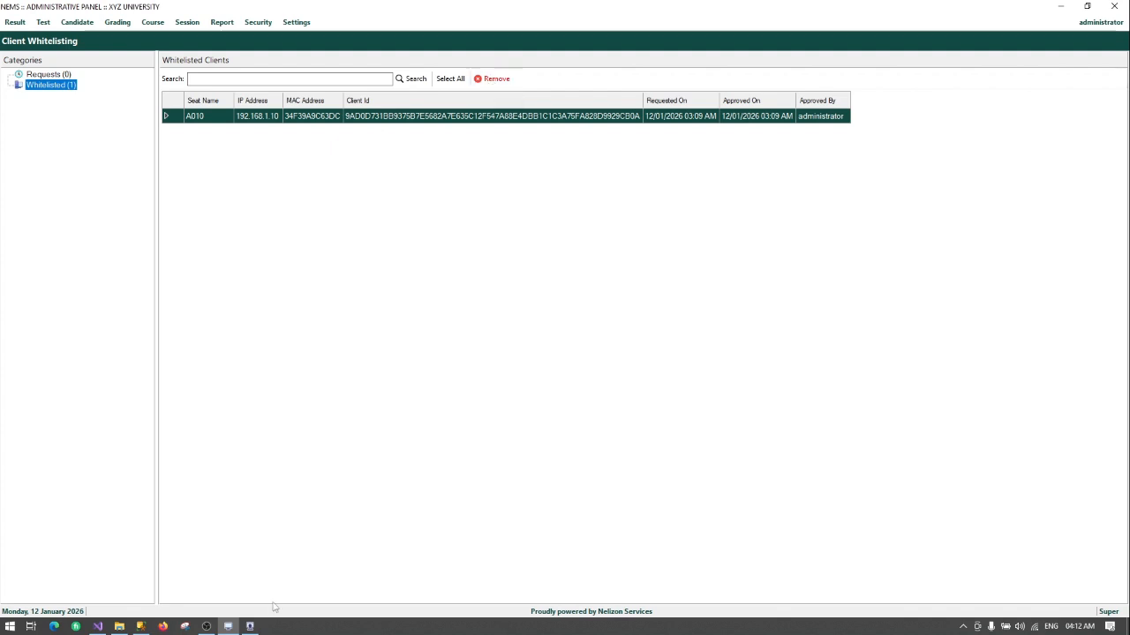
pyautogui.click(253, 627)
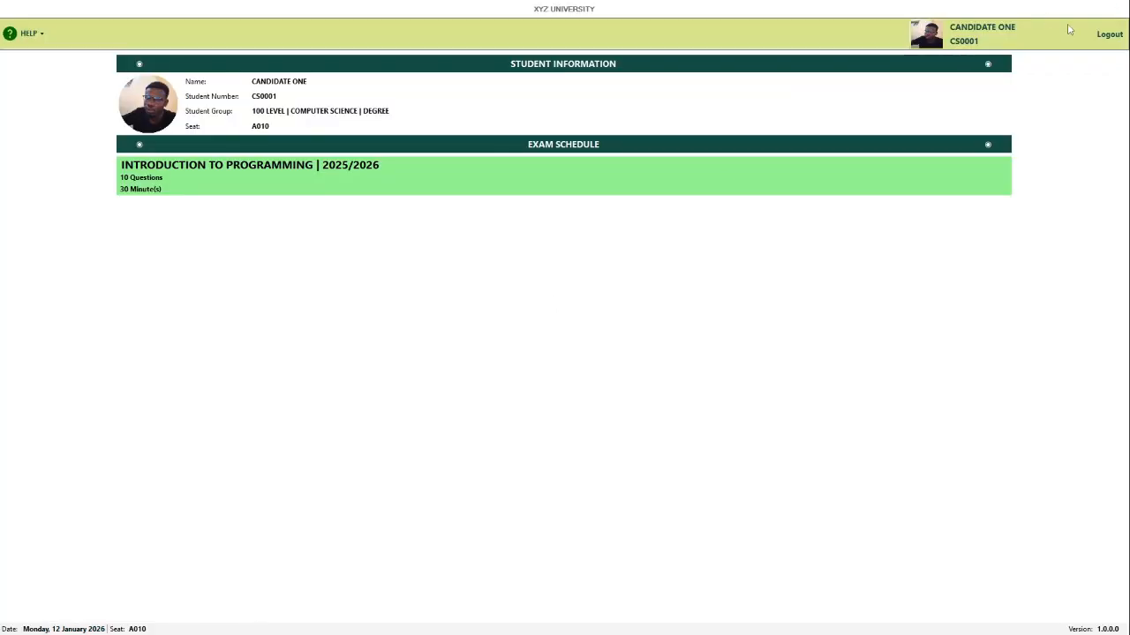
pyautogui.click(1108, 35)
pyautogui.click(552, 356)
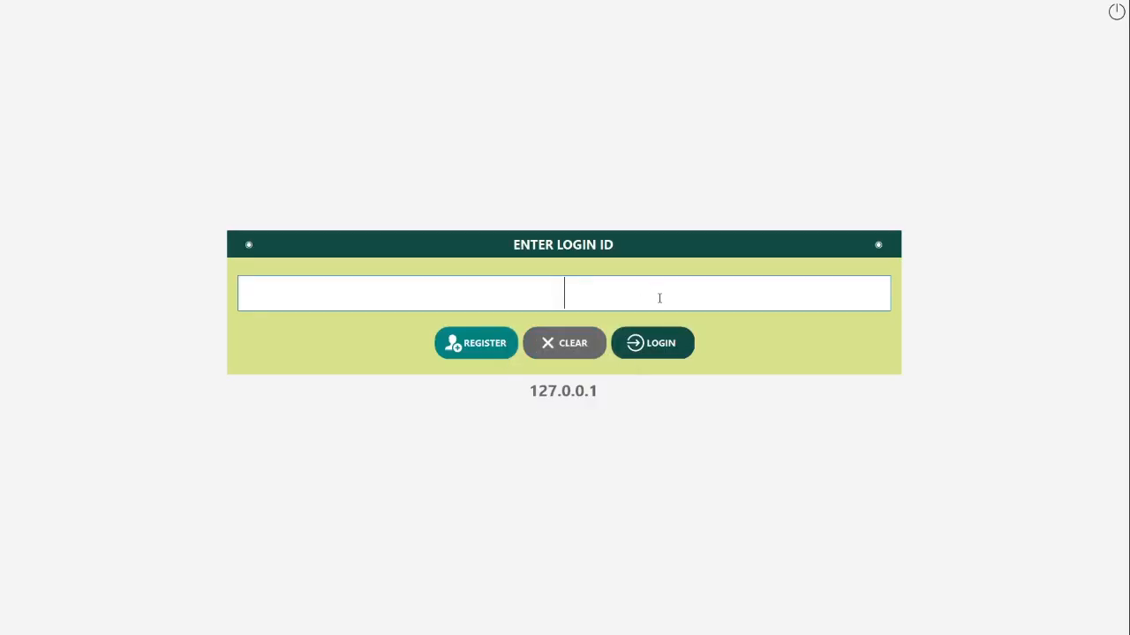
pyautogui.click(1117, 10)
pyautogui.click(572, 356)
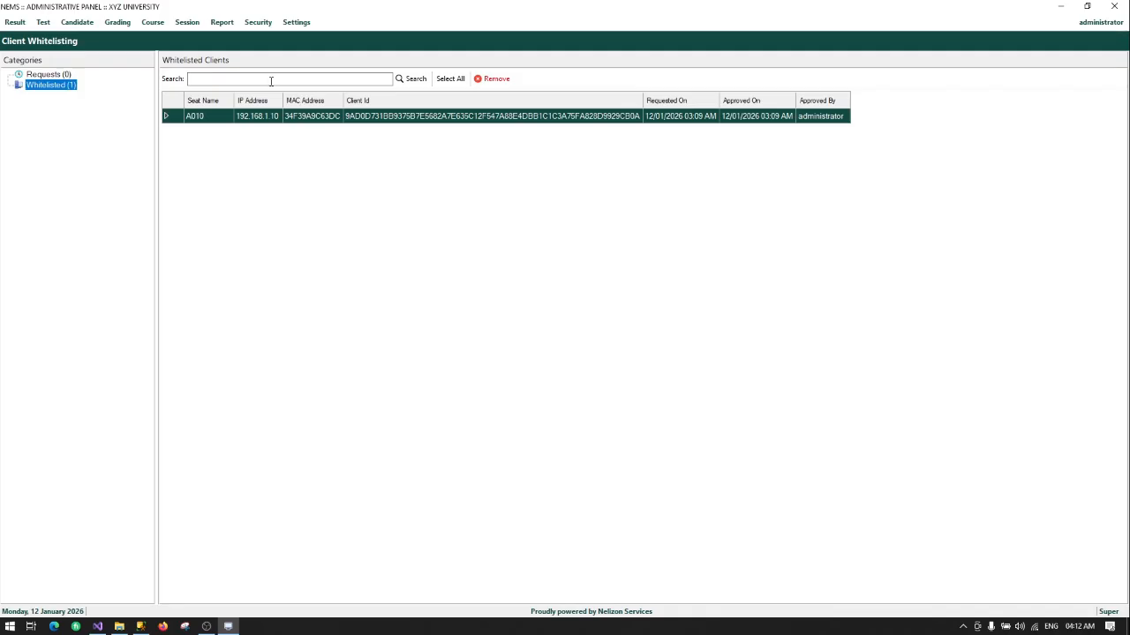
# Step: Try removing seat A010 from the whitelist and dismiss the reference-constraint error
pyautogui.click(491, 78)
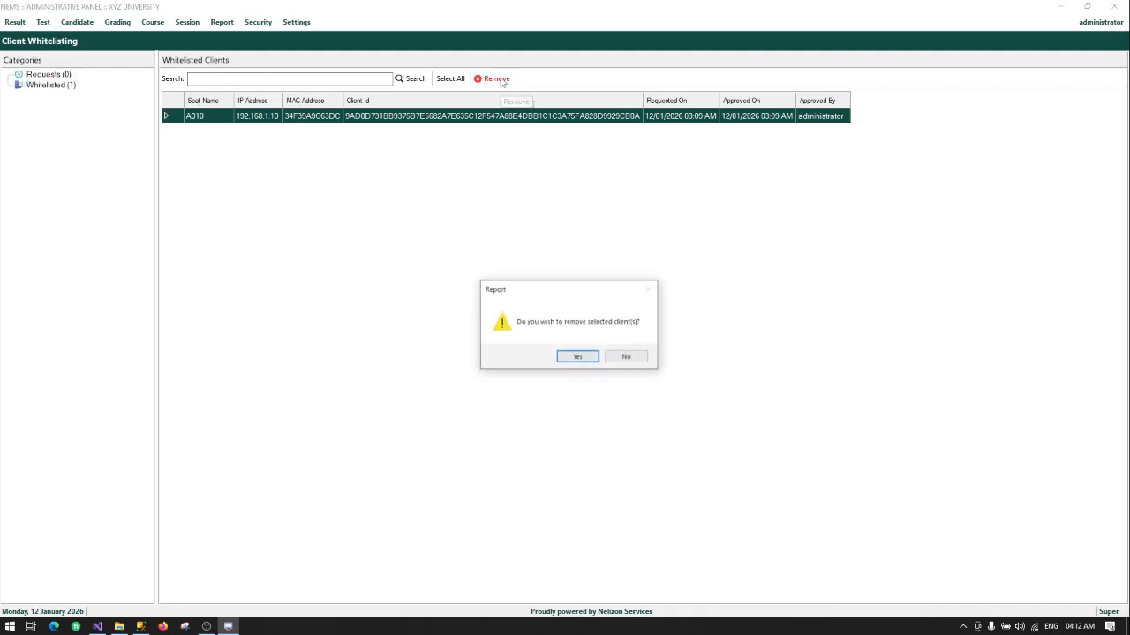
pyautogui.click(579, 357)
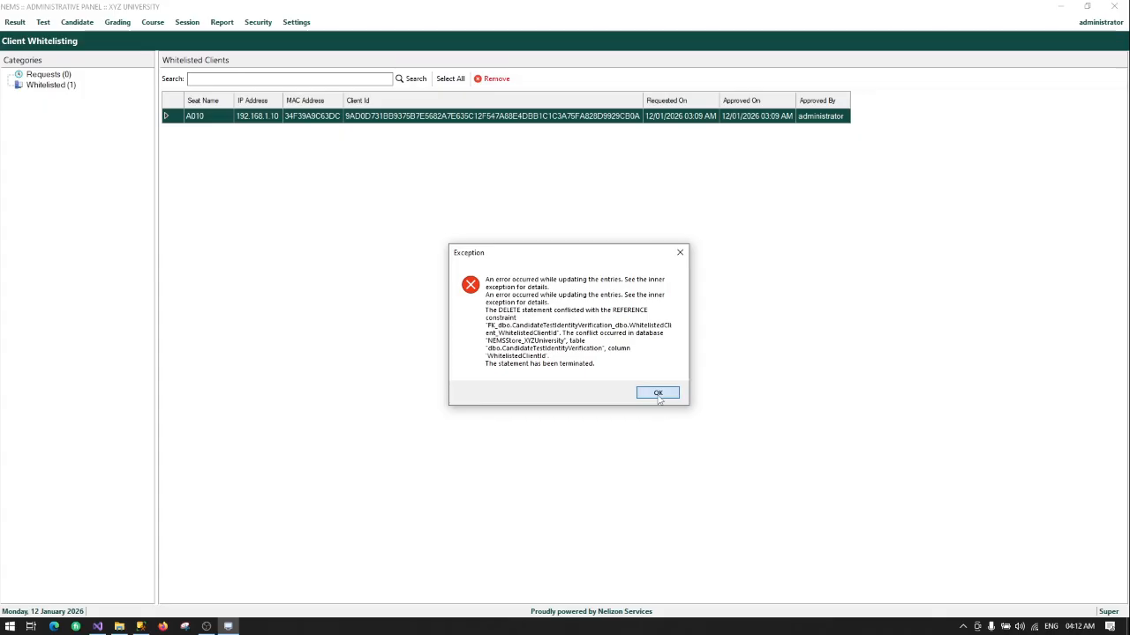
pyautogui.click(657, 393)
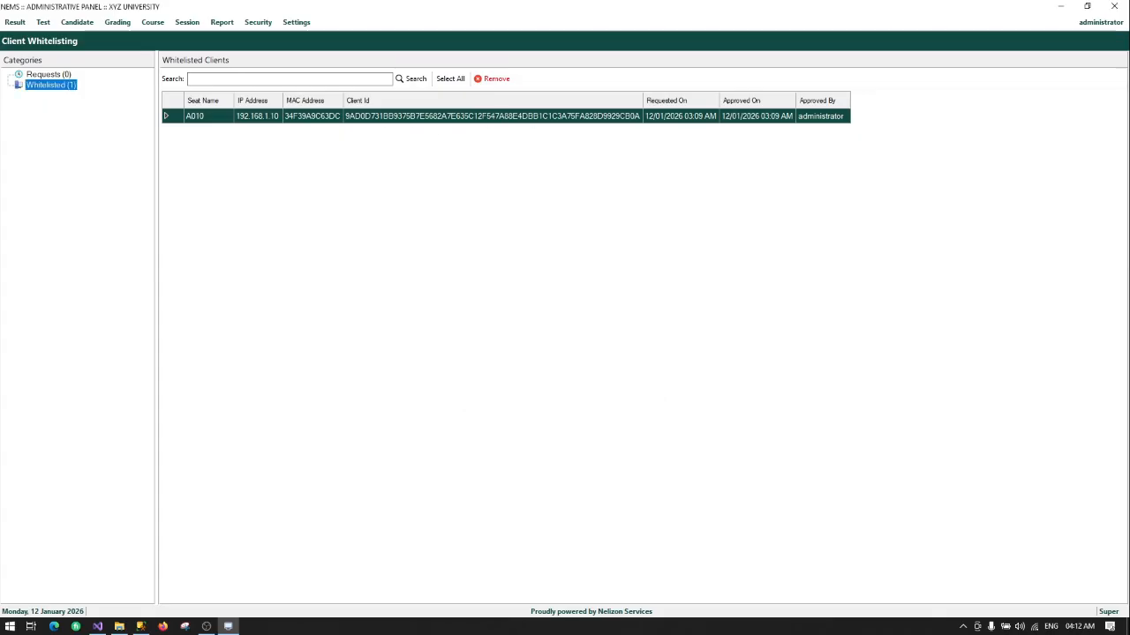
# Step: In SSMS, expand the NEMSStore_XYZUniversity database down to its Tables list
pyautogui.hotkey('alt', 'Tab')
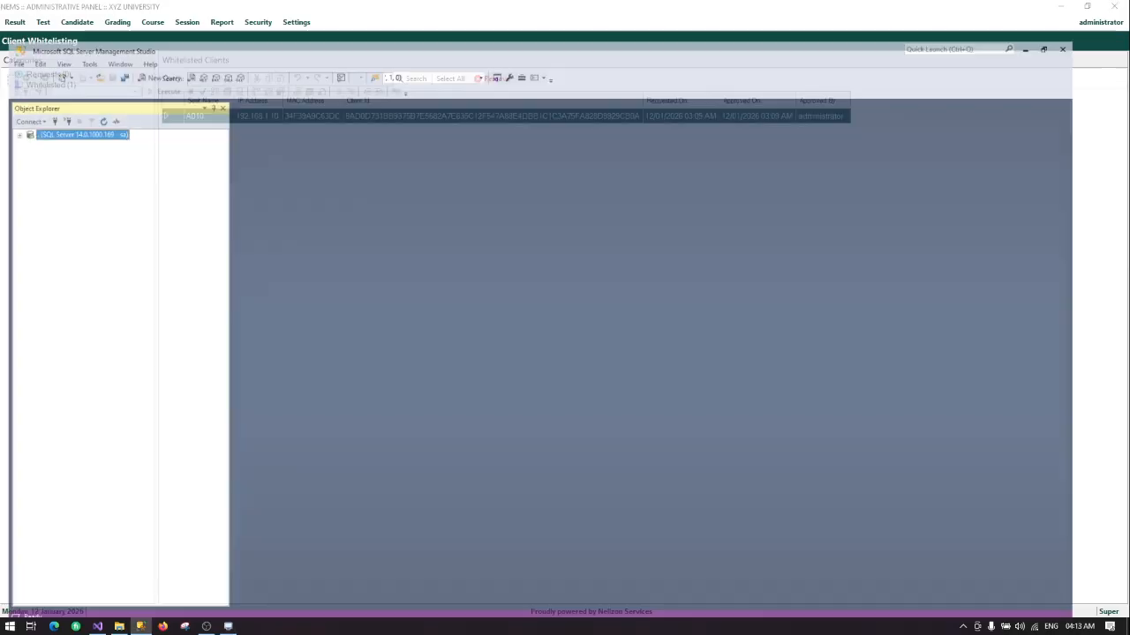
pyautogui.moveTo(399, 5); pyautogui.dragTo(450, 0)
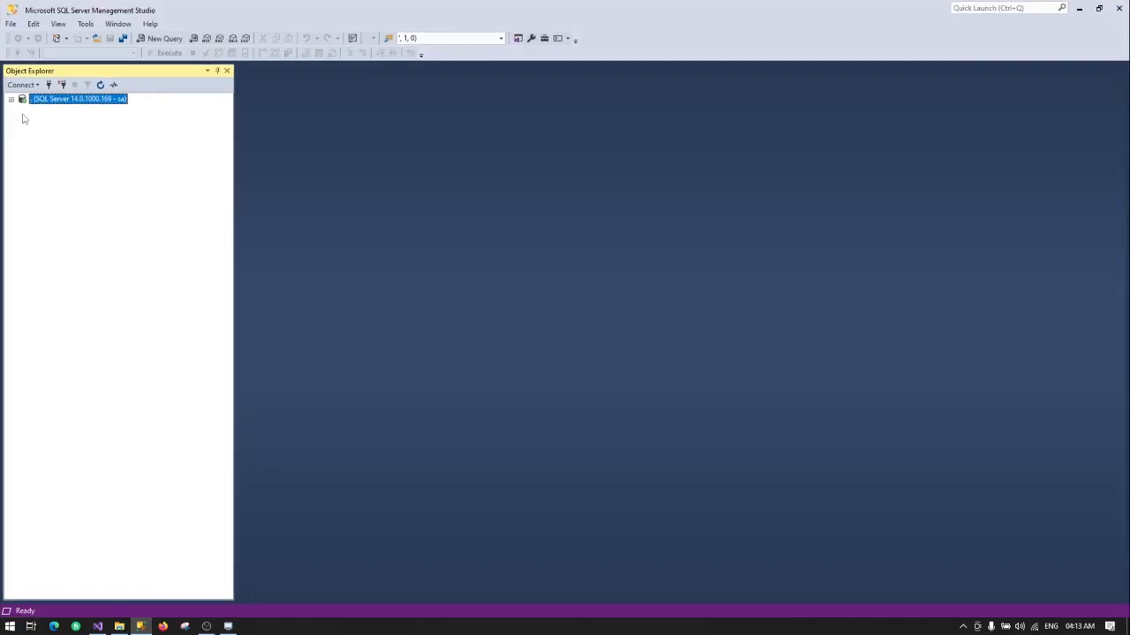
pyautogui.click(10, 99)
pyautogui.click(23, 109)
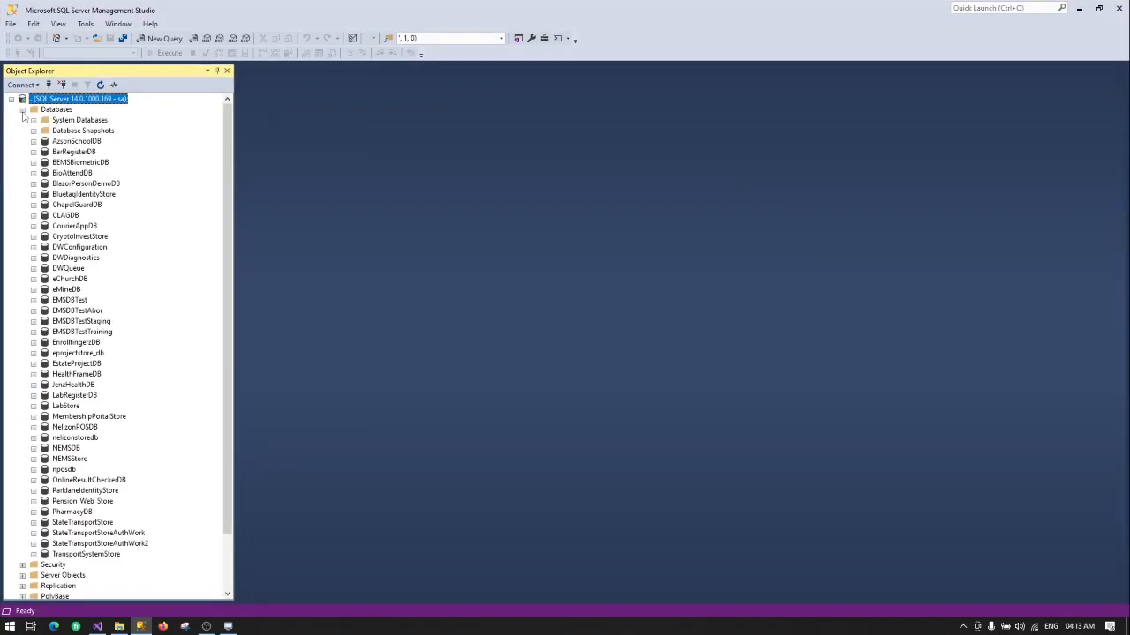
pyautogui.scroll(-2, 101, 377)
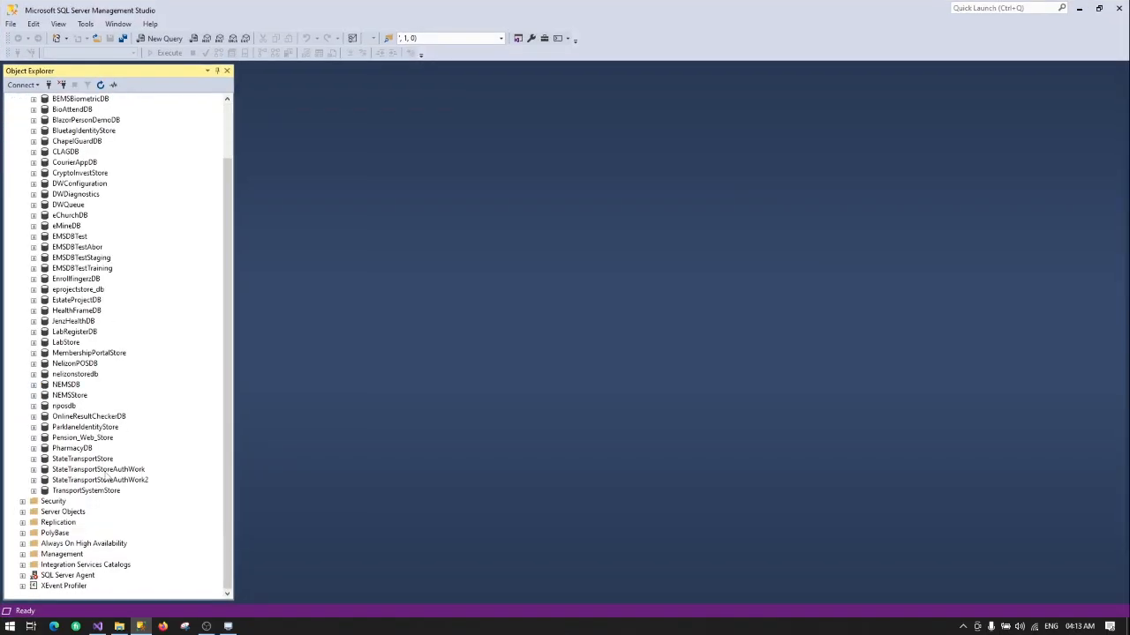
pyautogui.scroll(2, 95, 441)
pyautogui.scroll(-2, 79, 390)
pyautogui.scroll(5, 95, 164)
pyautogui.click(100, 84)
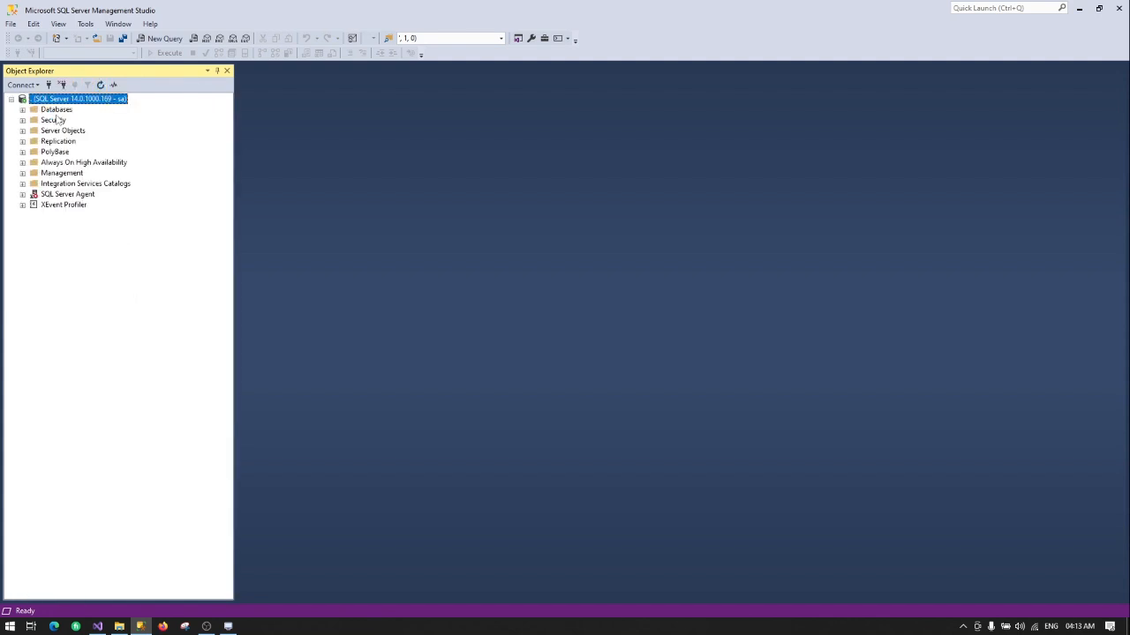
pyautogui.doubleClick(60, 111)
pyautogui.scroll(-3, 113, 410)
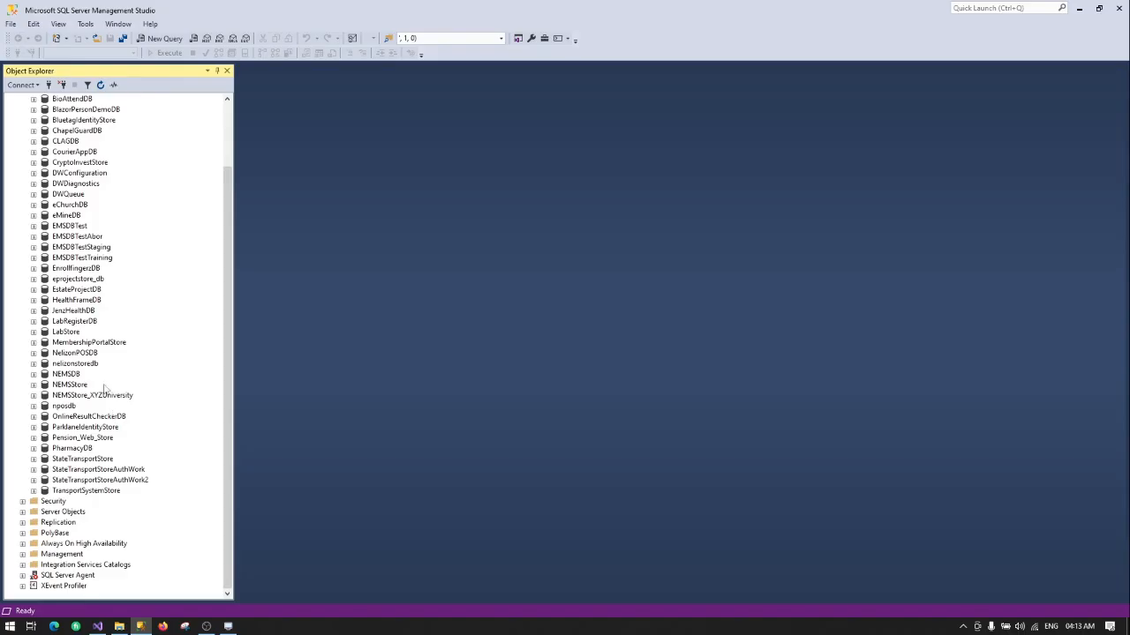
pyautogui.click(106, 399)
pyautogui.doubleClick(106, 399)
pyautogui.scroll(-3, 88, 377)
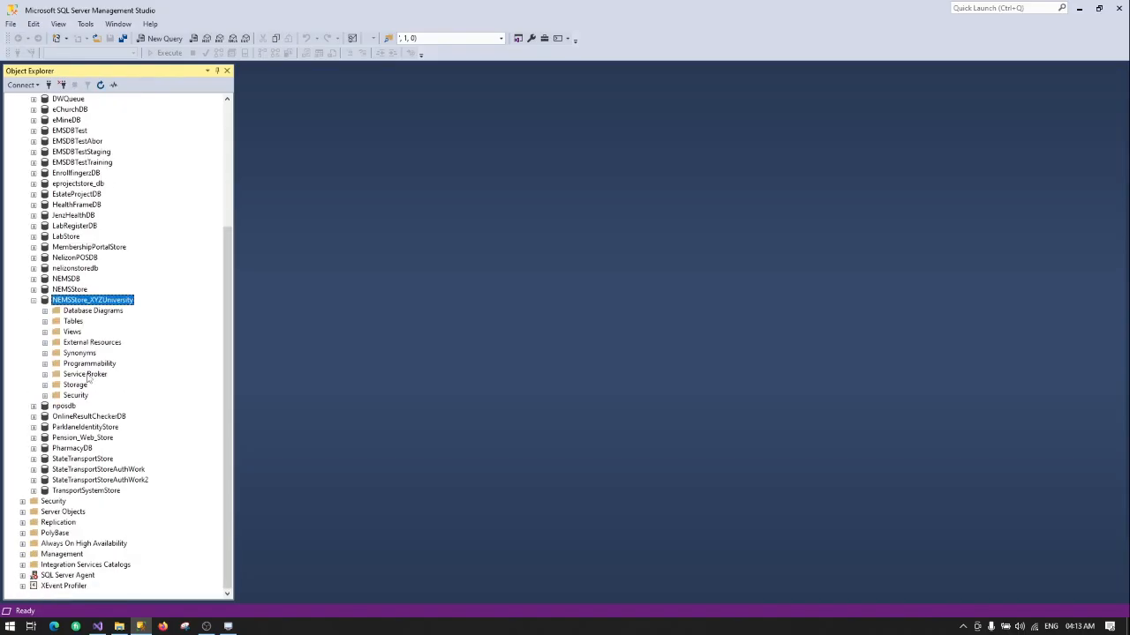
pyautogui.click(74, 323)
pyautogui.doubleClick(74, 323)
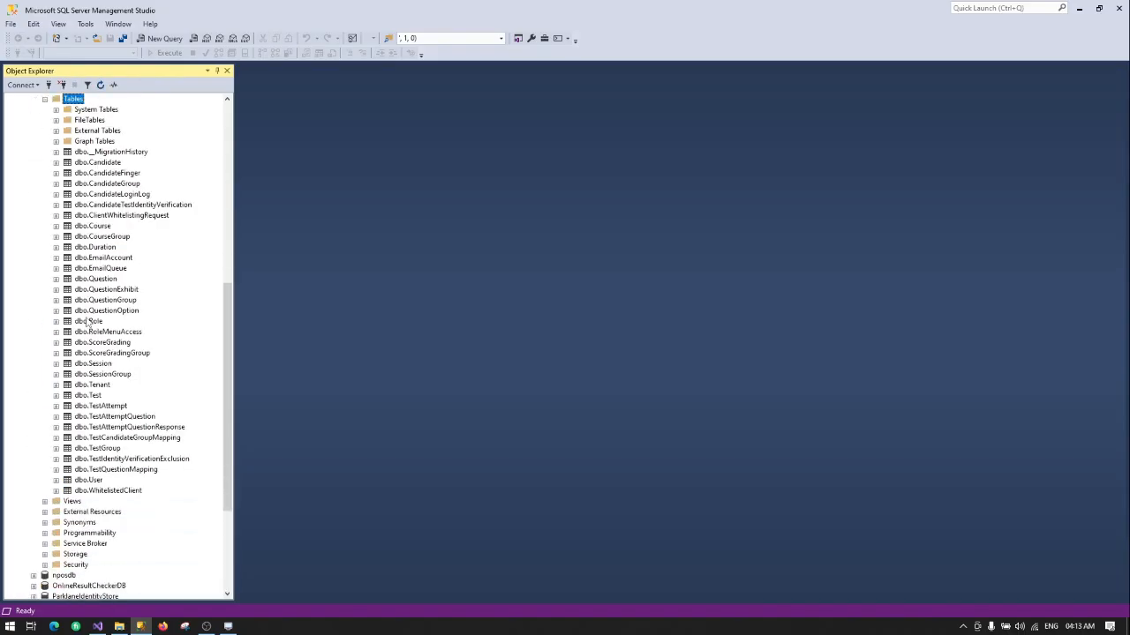
# Step: Open dbo.WhitelistedClient with Edit Top 200 Rows
pyautogui.rightClick(123, 215)
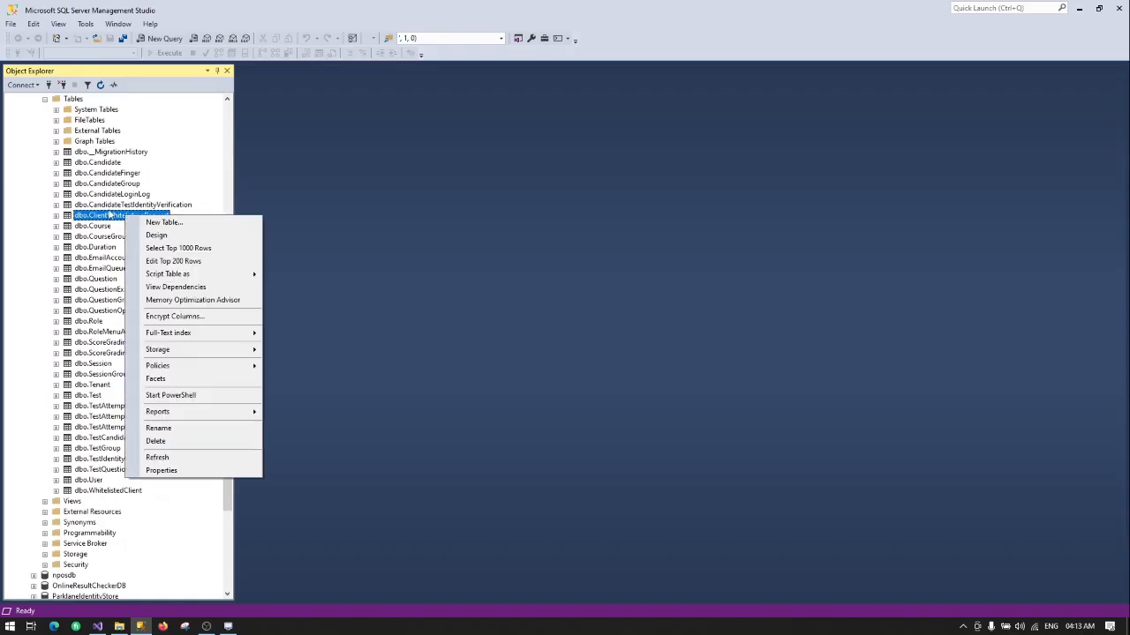
pyautogui.press('Escape')
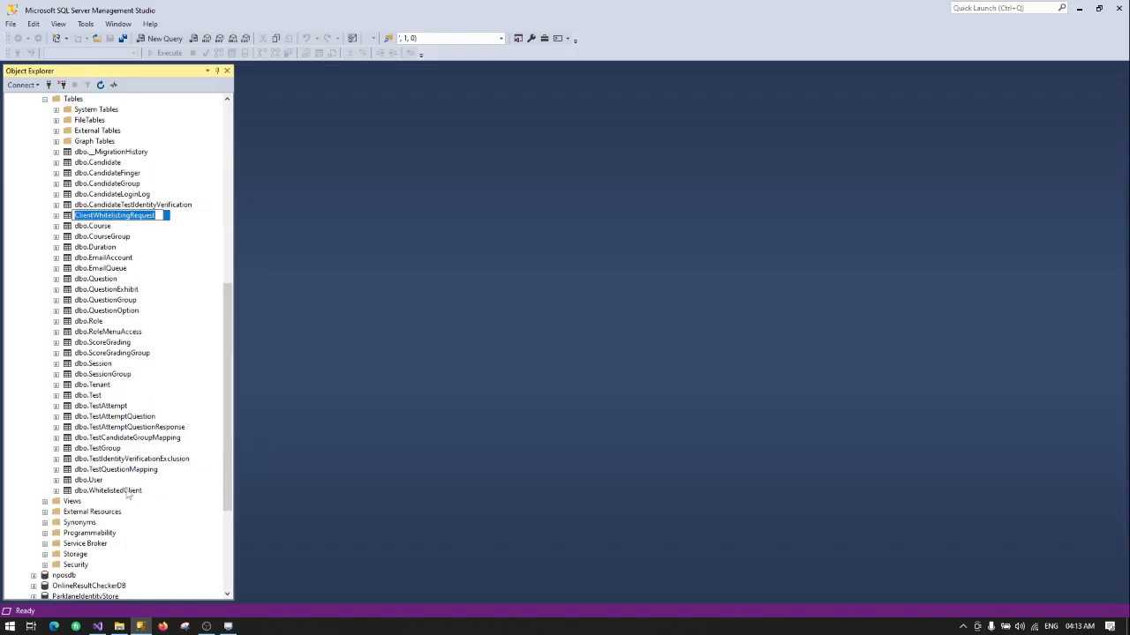
pyautogui.rightClick(127, 492)
pyautogui.click(162, 401)
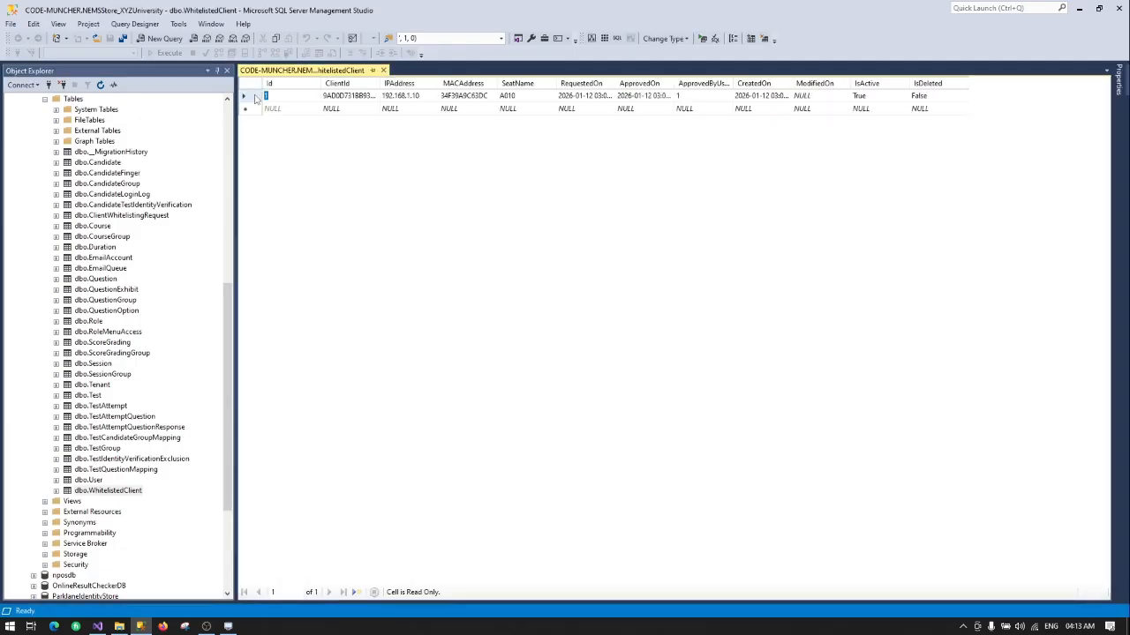
# Step: Try deleting seat A010's row and acknowledge the failed-deletion error
pyautogui.click(251, 96)
pyautogui.rightClick(253, 95)
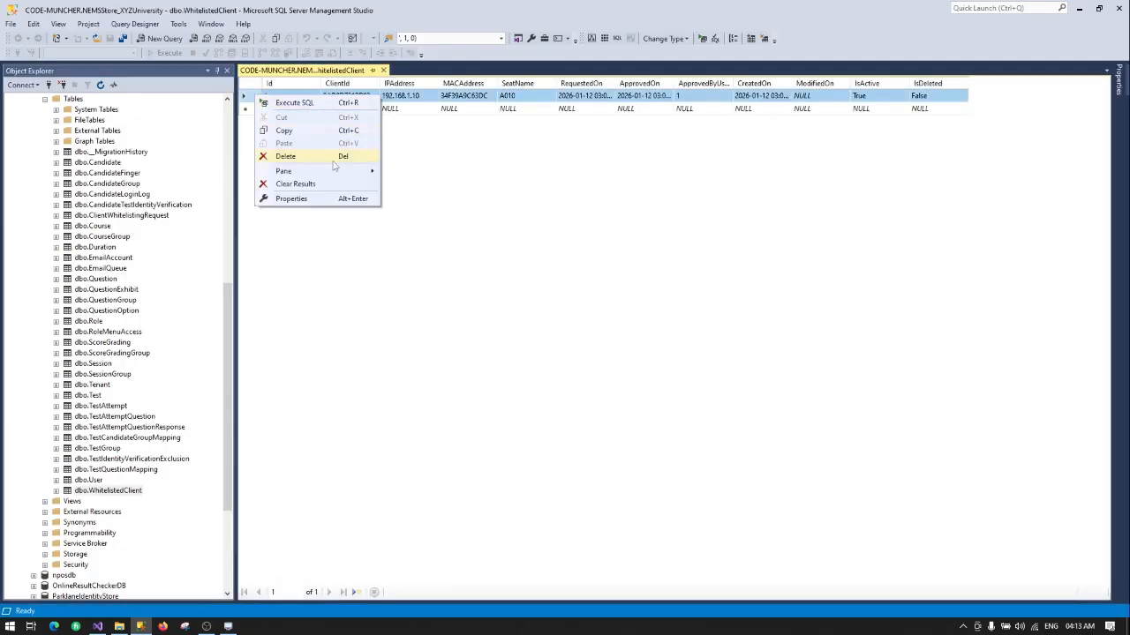
pyautogui.click(291, 155)
pyautogui.click(559, 363)
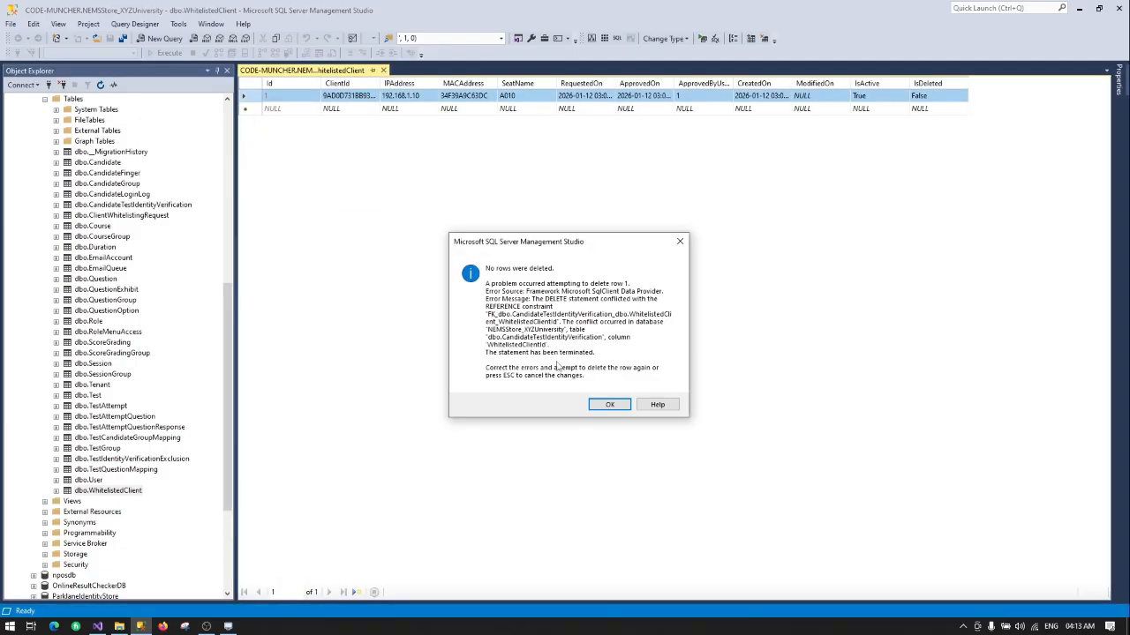
pyautogui.click(603, 406)
# Step: Set seat A010's IsDeleted value to True and minimize SSMS
pyautogui.click(934, 95)
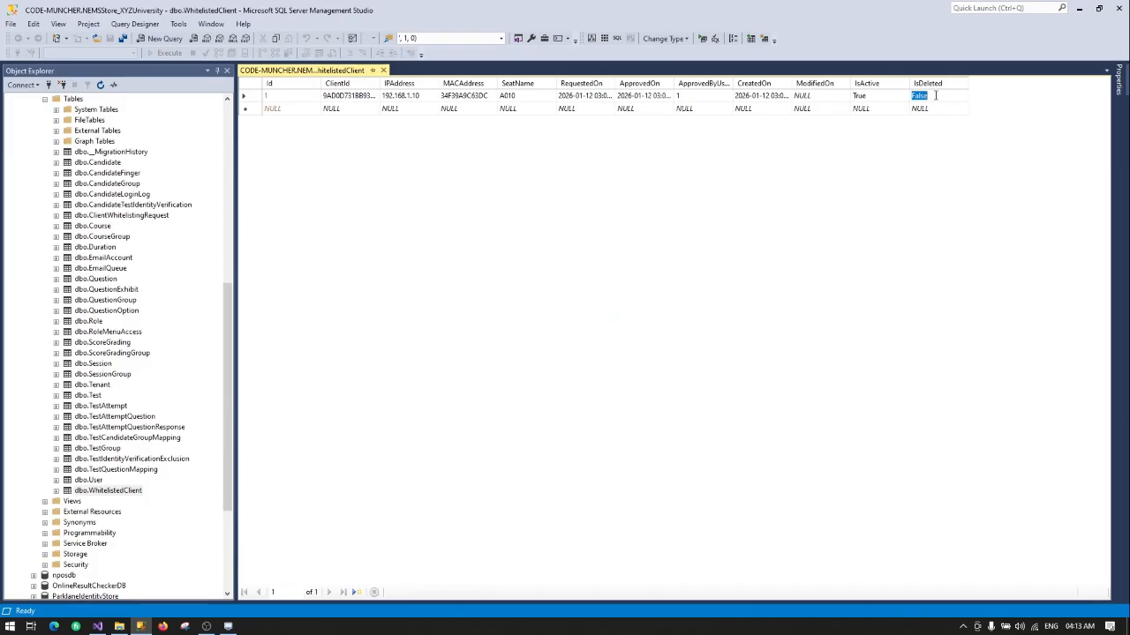
pyautogui.write('True')
pyautogui.click(937, 107)
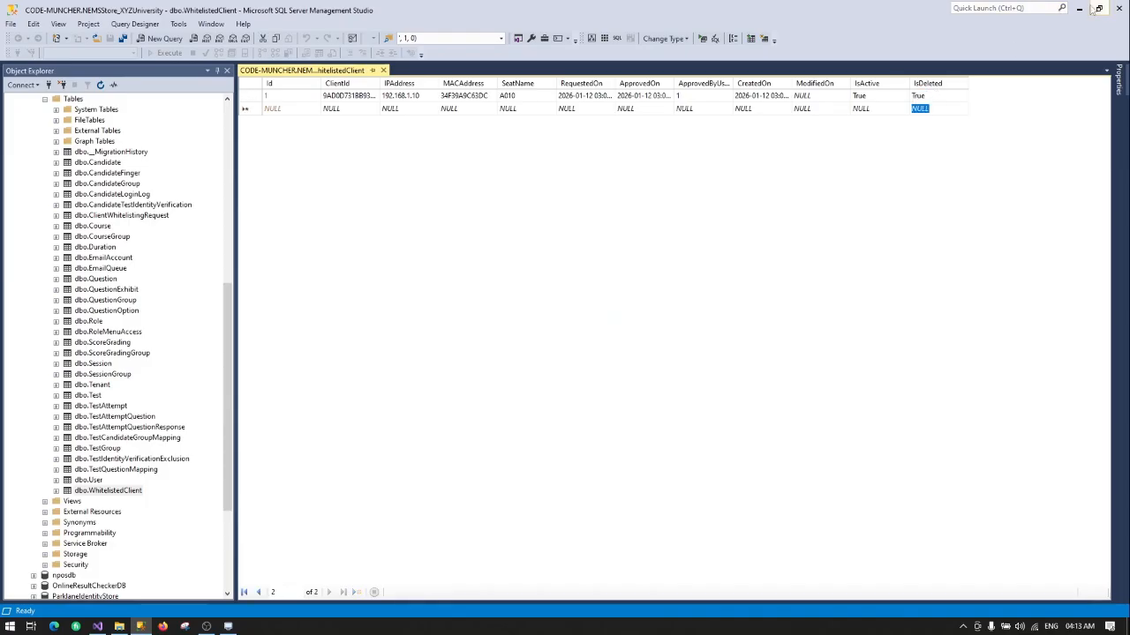
pyautogui.click(1080, 8)
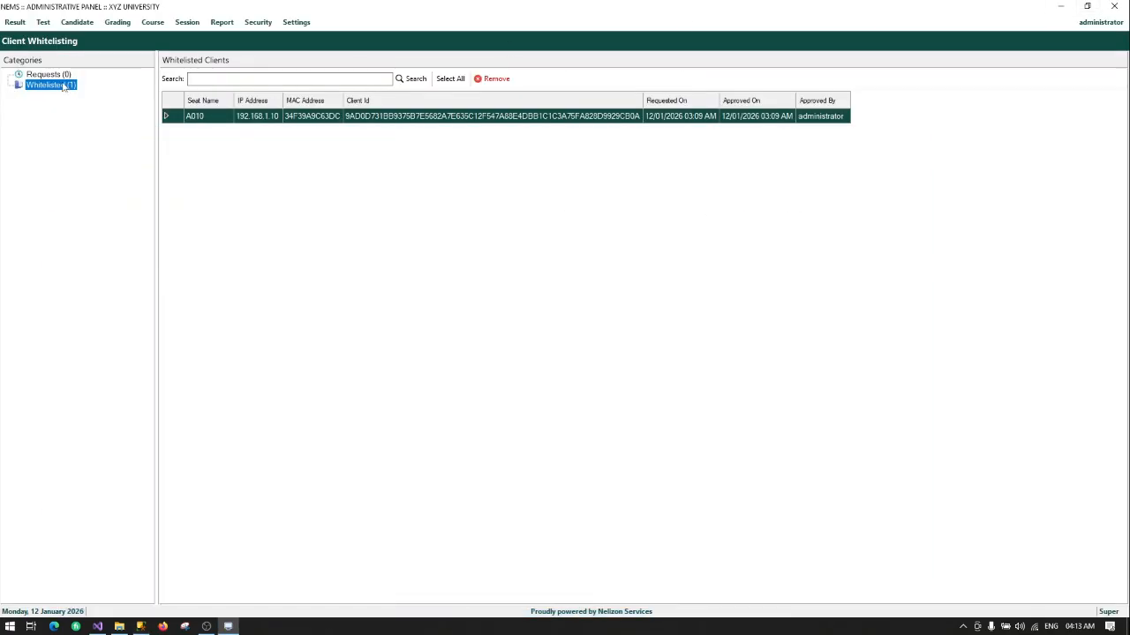
# Step: Reload Security > Client Whitelisting to show Whitelisted (0), then minimize the panel
pyautogui.click(64, 85)
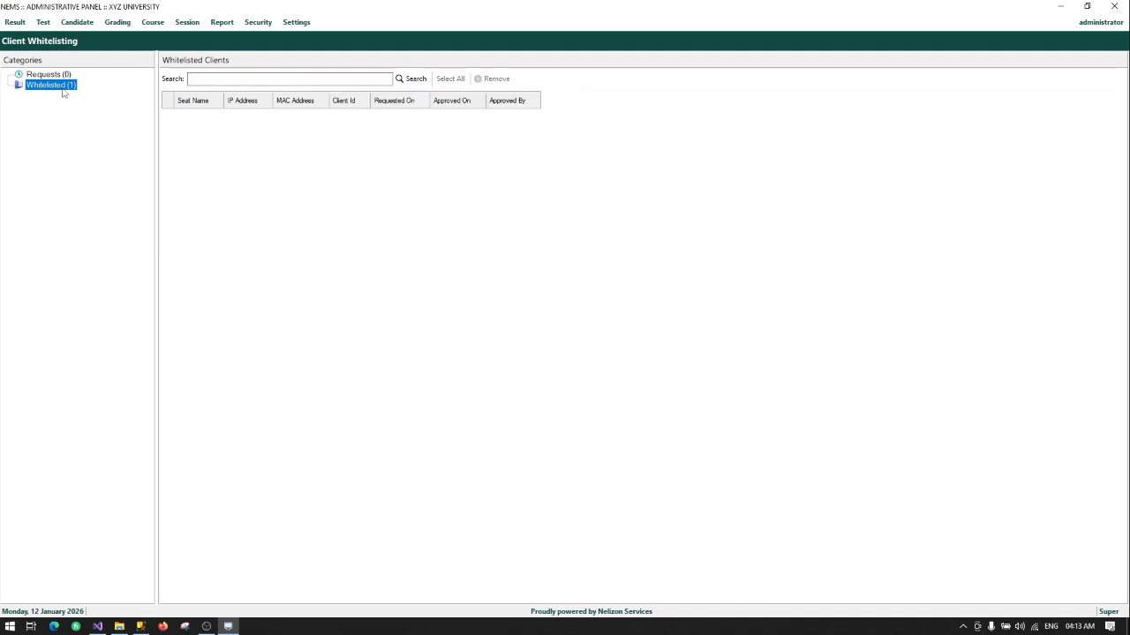
pyautogui.click(258, 22)
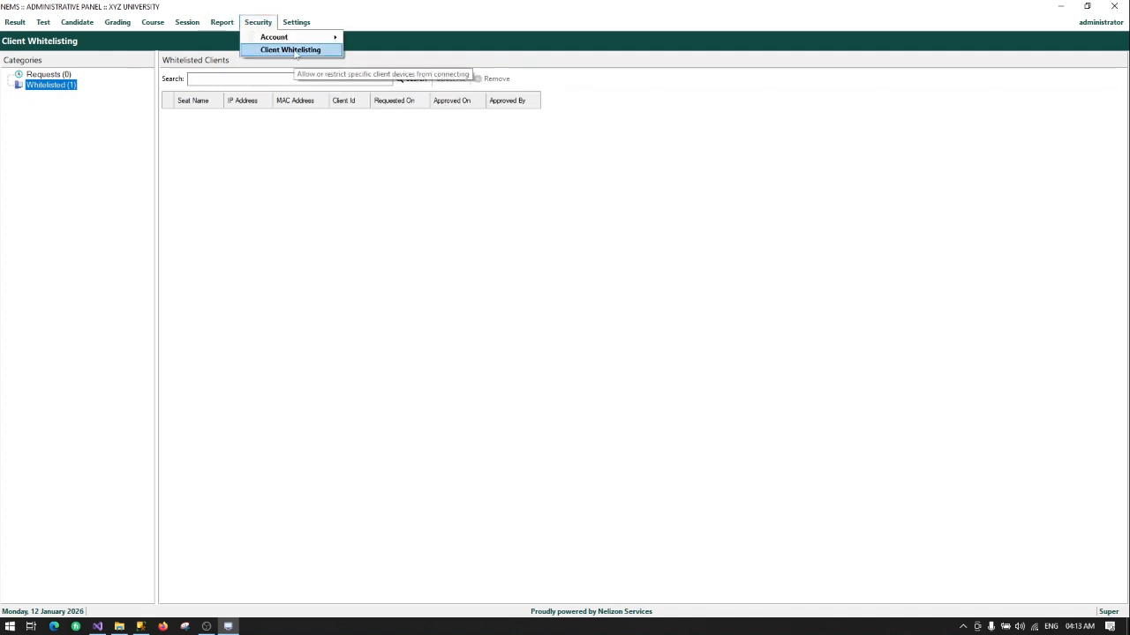
pyautogui.click(295, 52)
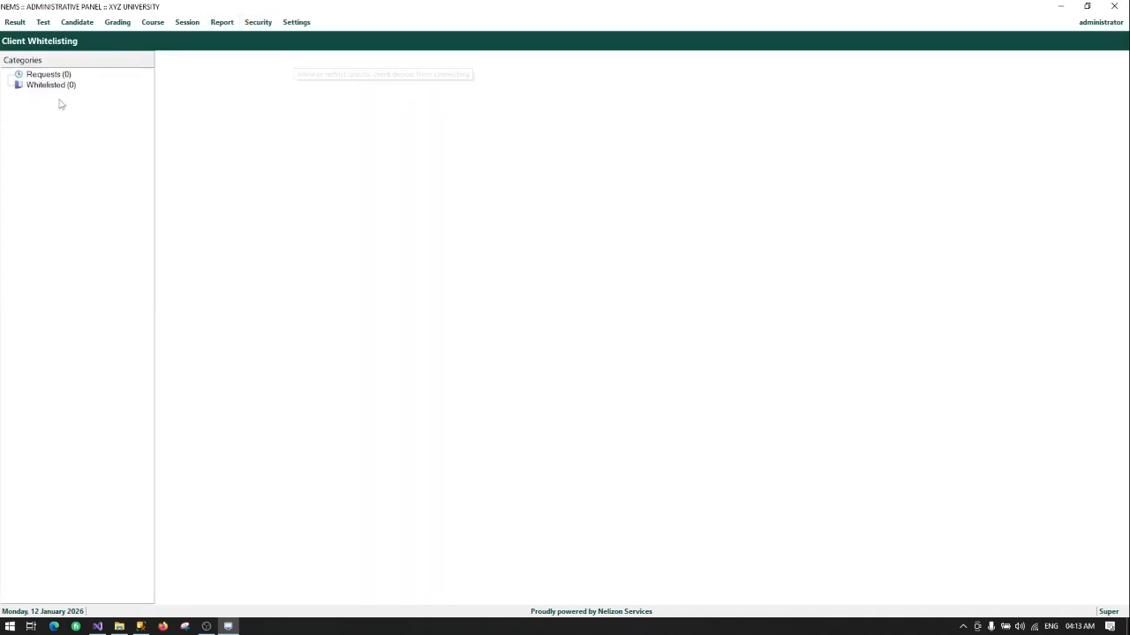
pyautogui.click(1062, 7)
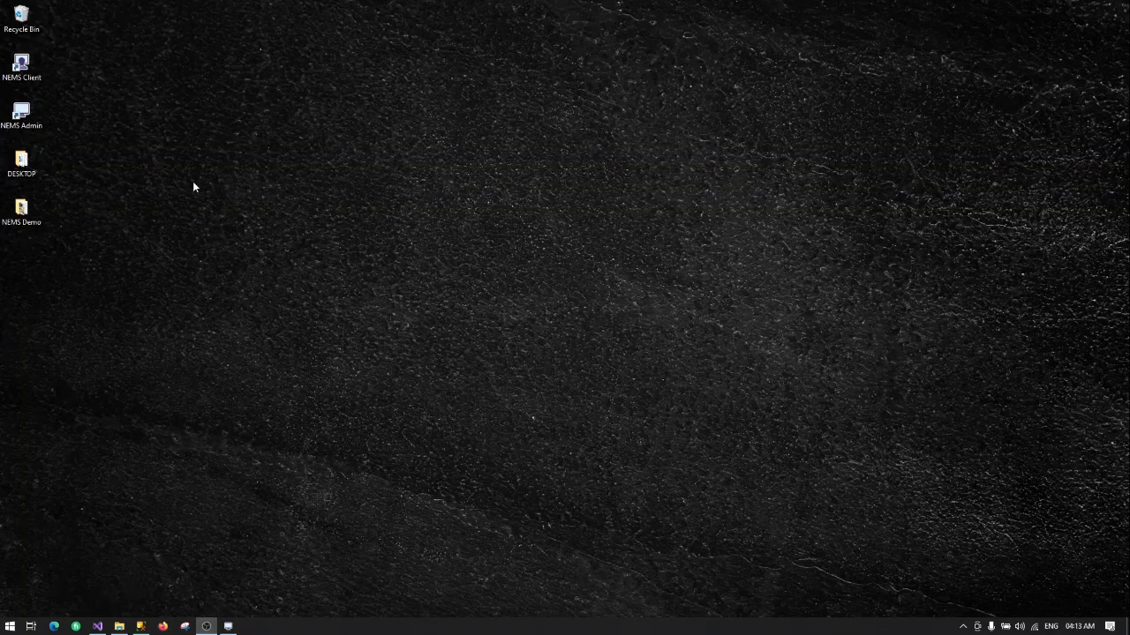
pyautogui.rightClick(33, 75)
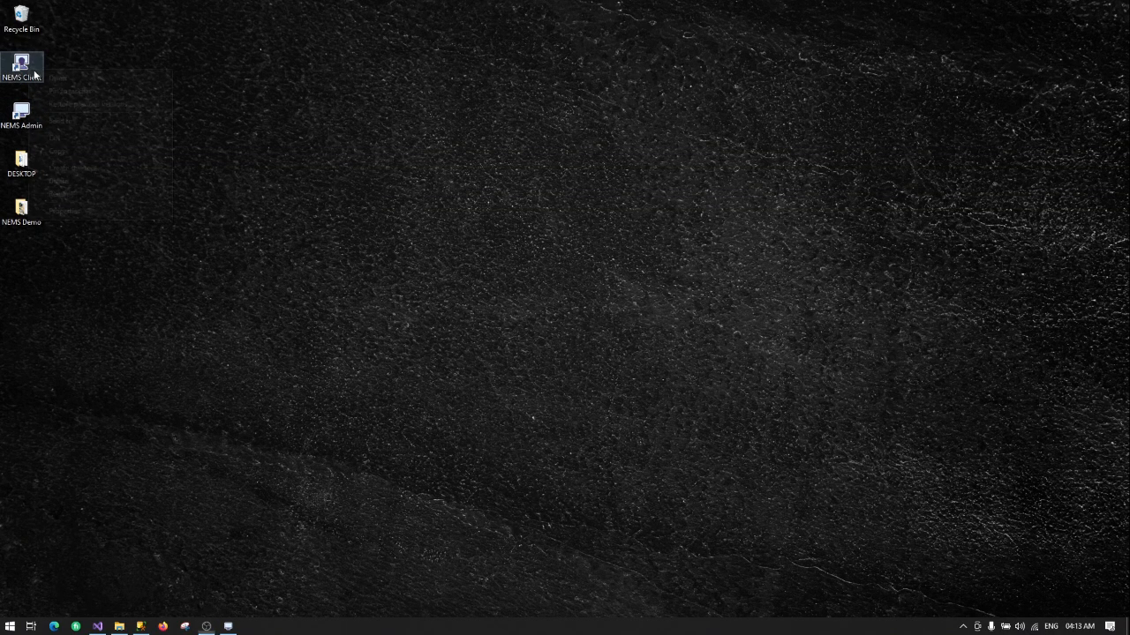
pyautogui.click(50, 77)
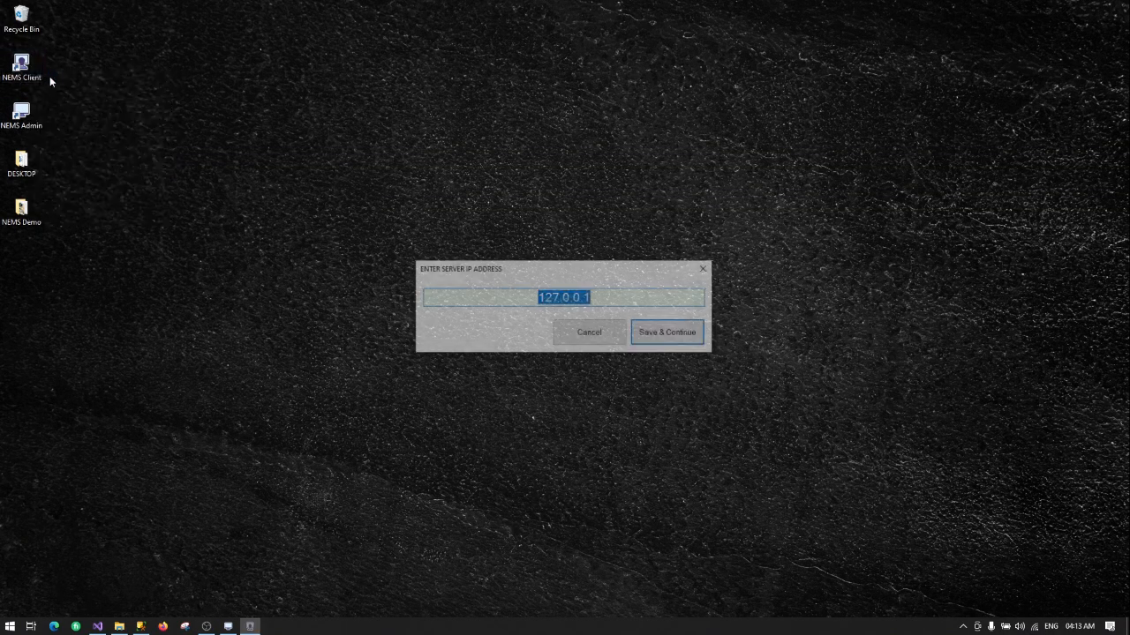
pyautogui.click(684, 334)
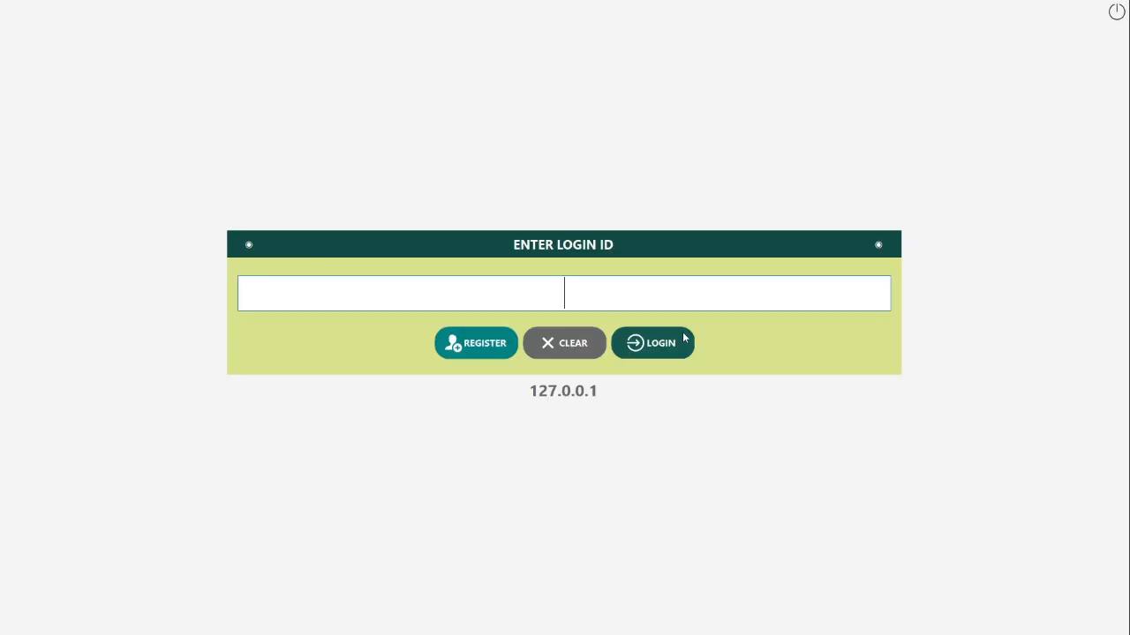
pyautogui.click(1116, 11)
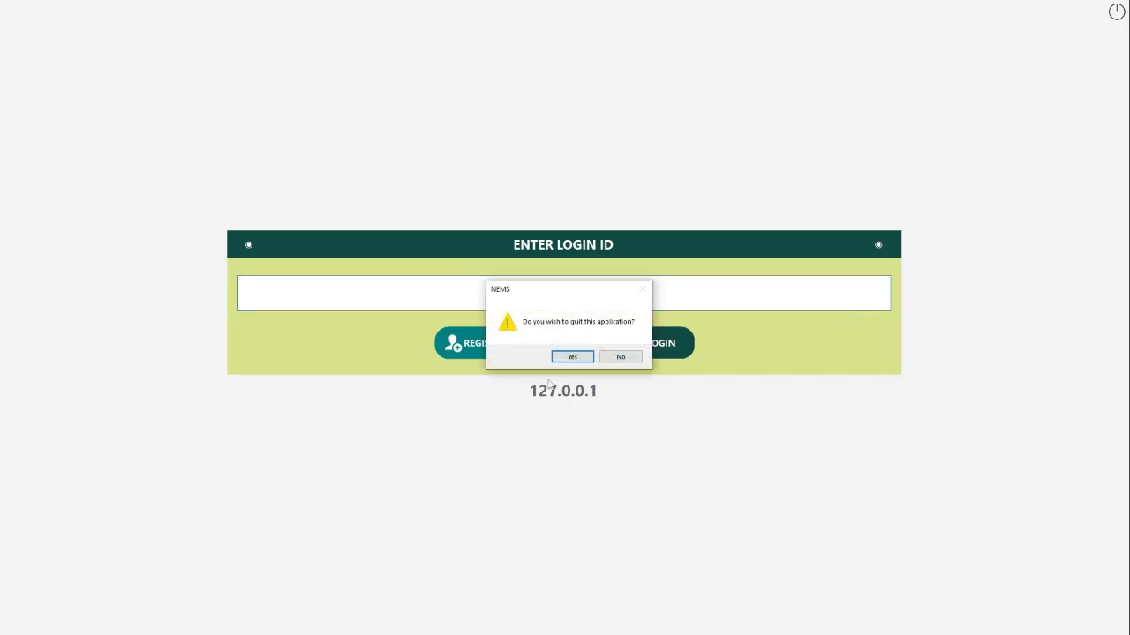
pyautogui.click(563, 357)
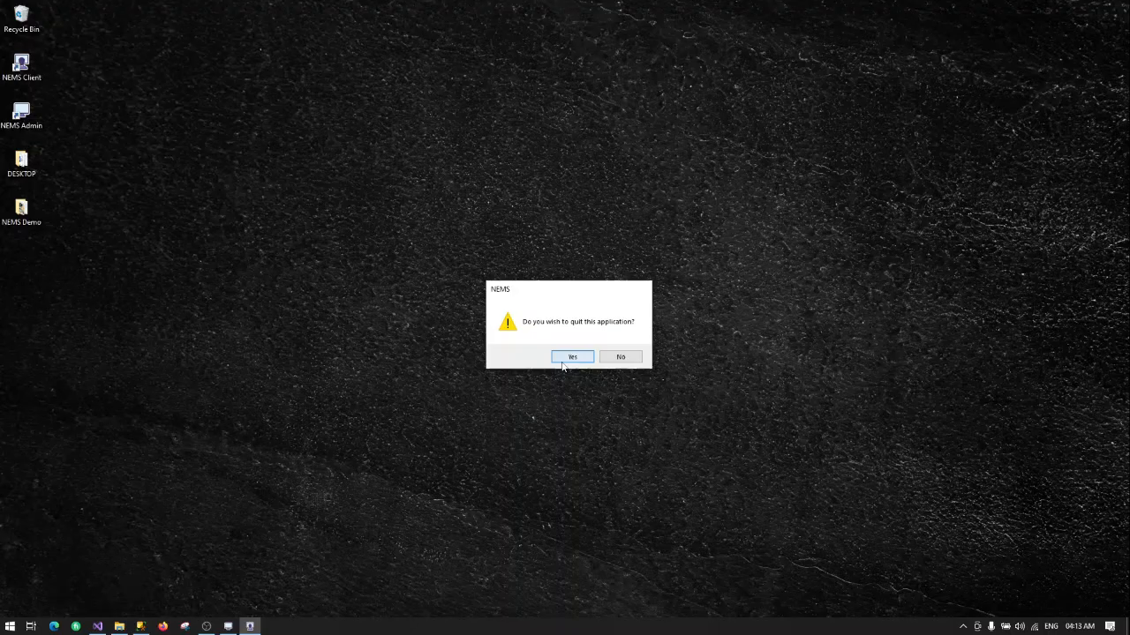
pyautogui.click(141, 627)
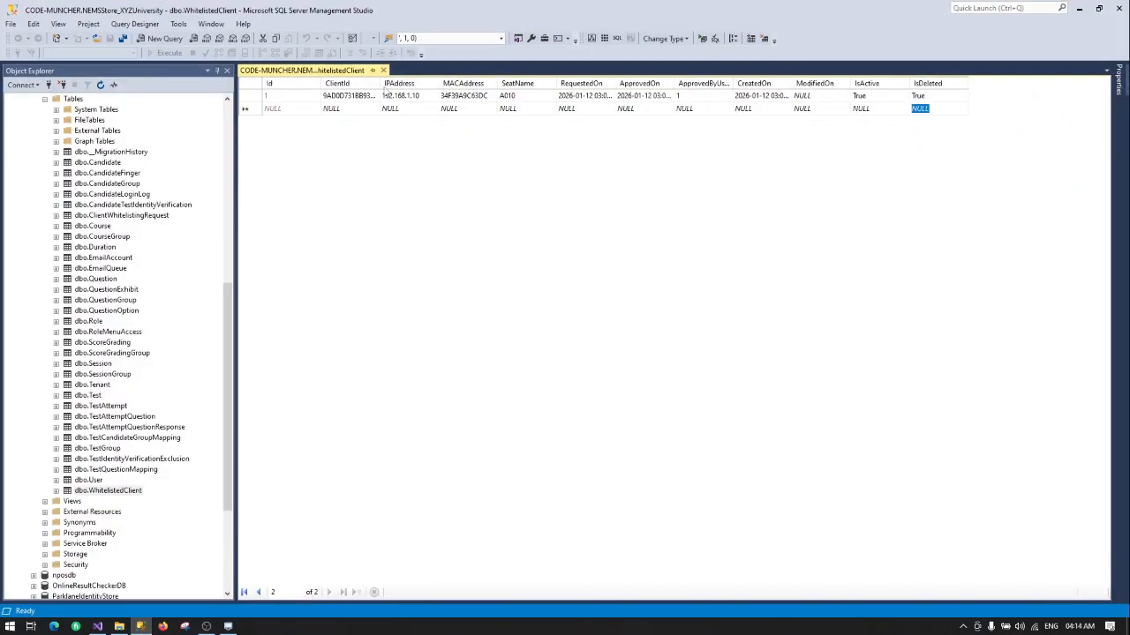
# Step: Insert 598979797 into row 1's ClientId in WhitelistedClient, commit it, and minimize SSMS
pyautogui.doubleClick(379, 84)
pyautogui.click(391, 96)
pyautogui.click(391, 96)
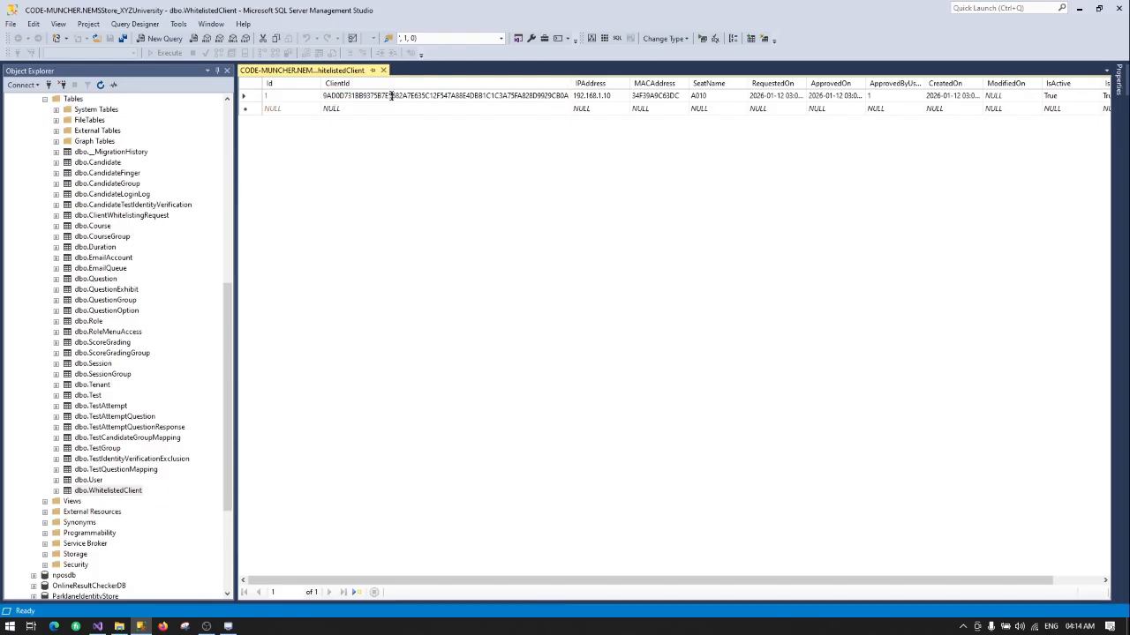
pyautogui.write('598979797')
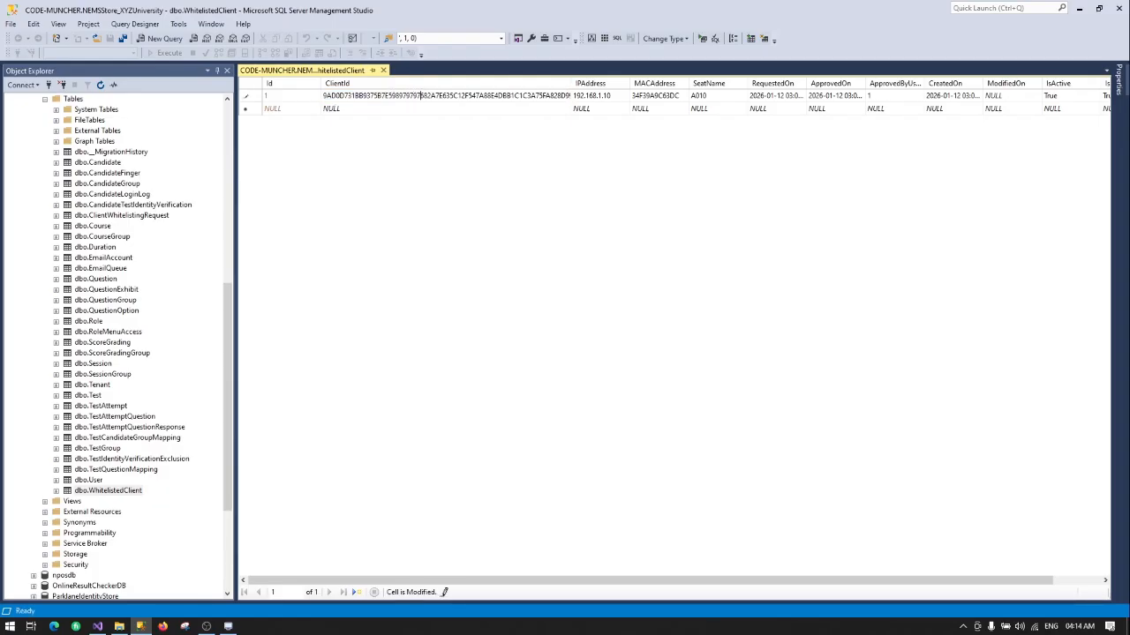
pyautogui.press('Down')
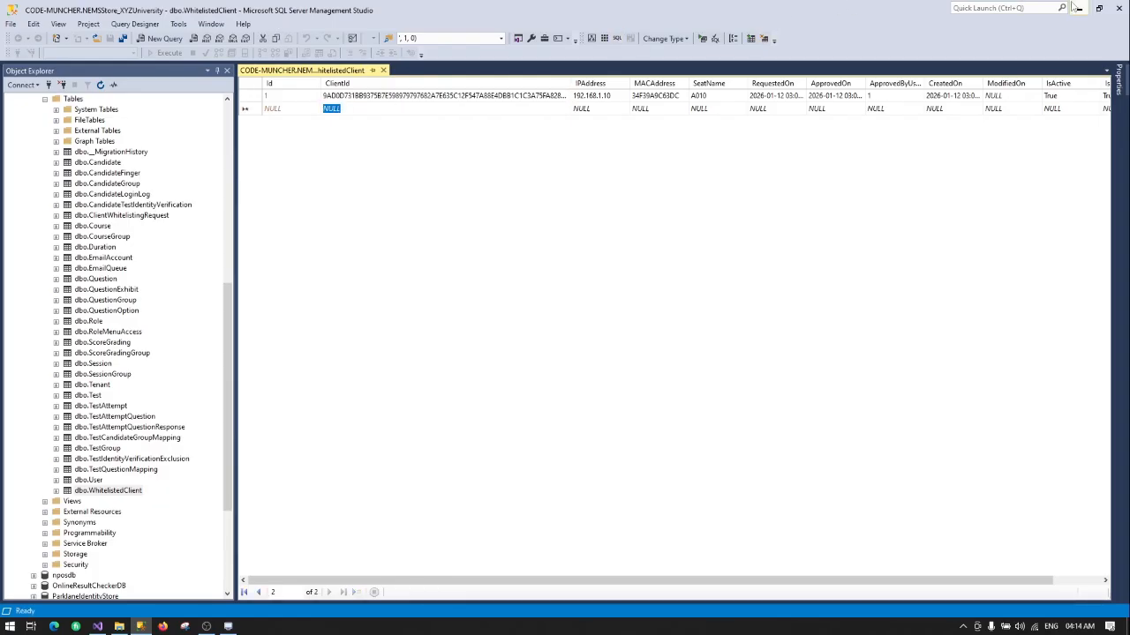
pyautogui.click(1077, 8)
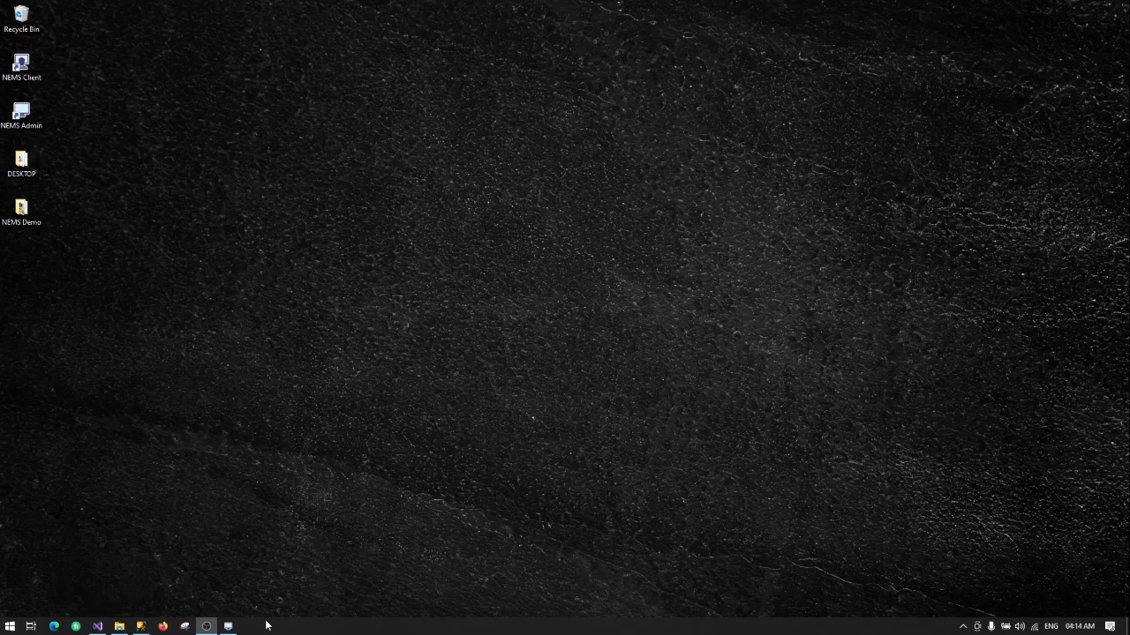
# Step: Launch NEMS Client with server 127.0.0.1 and request whitelisting for seat A010
pyautogui.rightClick(33, 65)
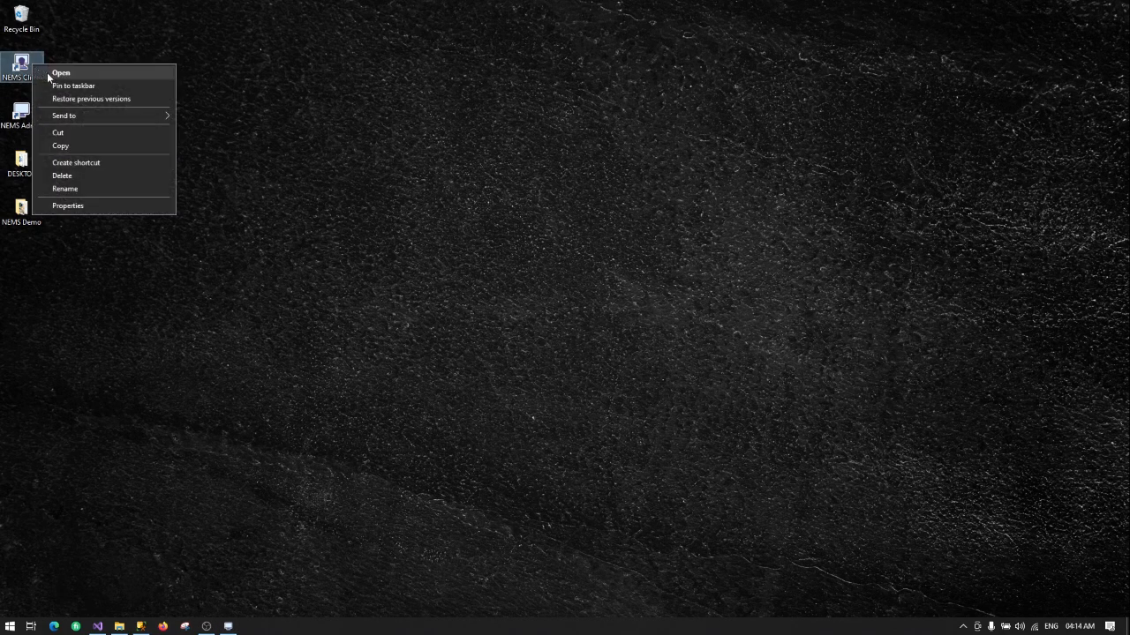
pyautogui.click(60, 72)
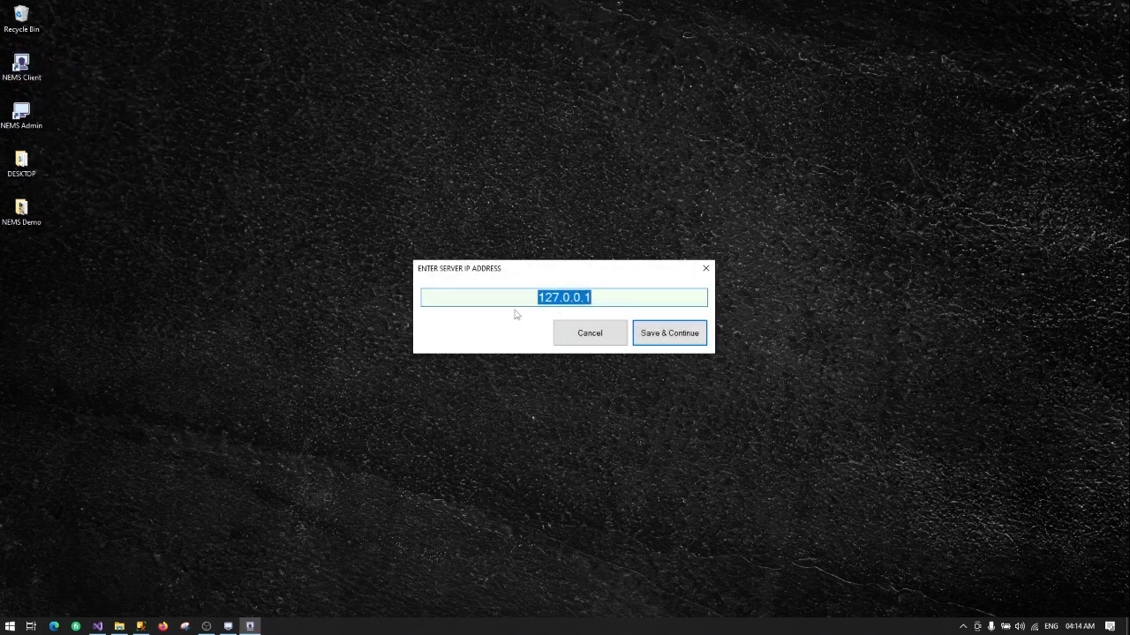
pyautogui.click(679, 342)
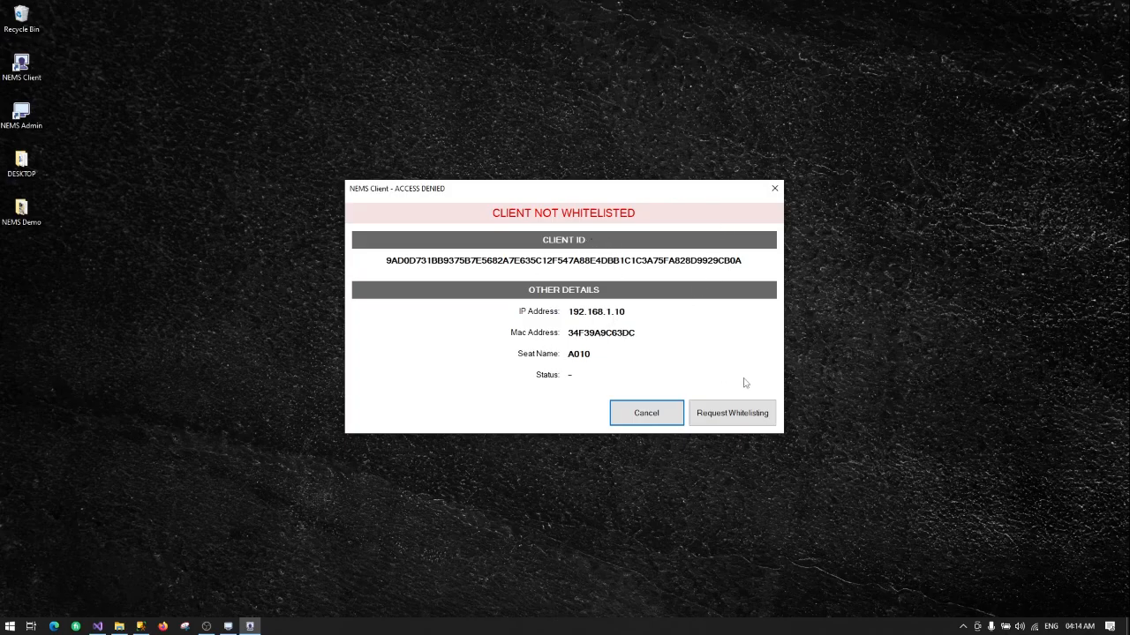
pyautogui.click(723, 423)
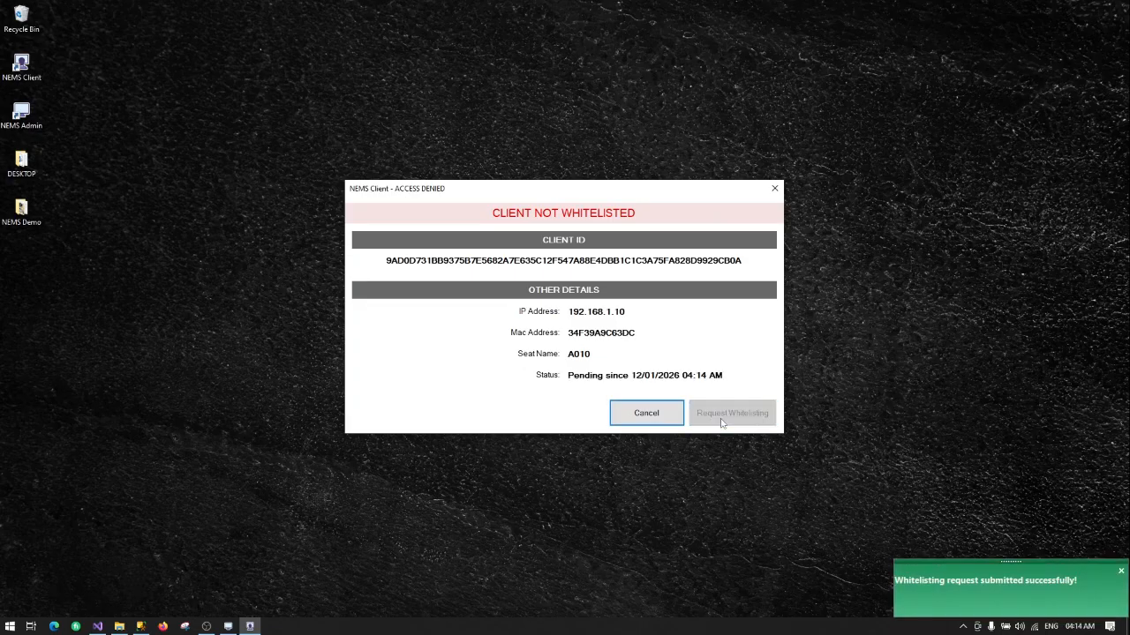
# Step: Approve seat A010's pending request in Security > Client Whitelisting, then minimize the panel
pyautogui.click(227, 626)
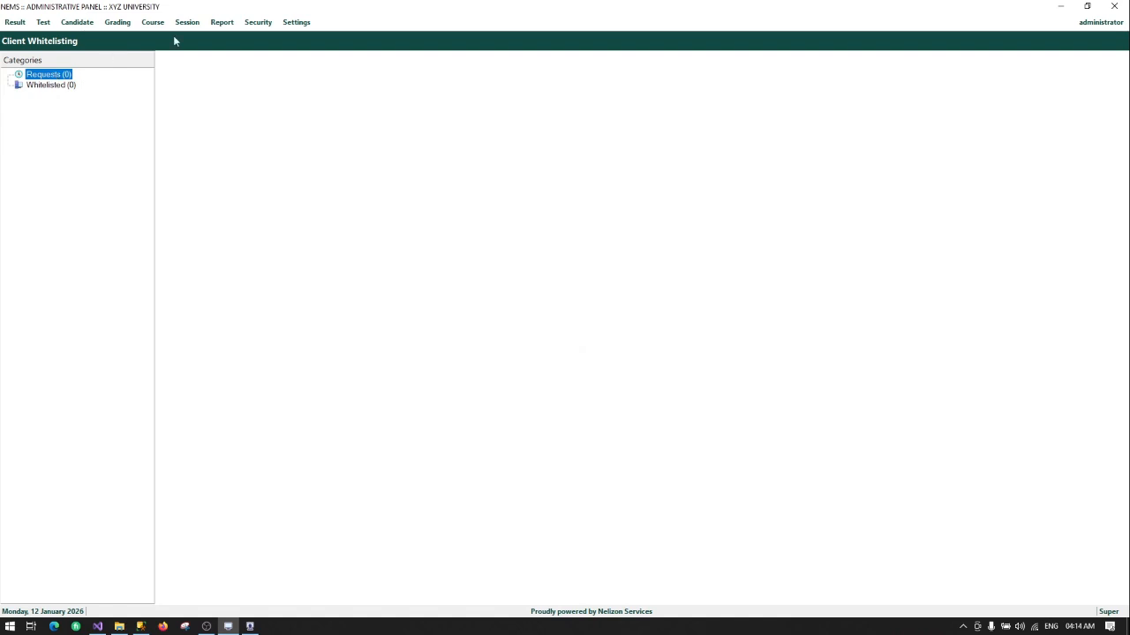
pyautogui.click(265, 23)
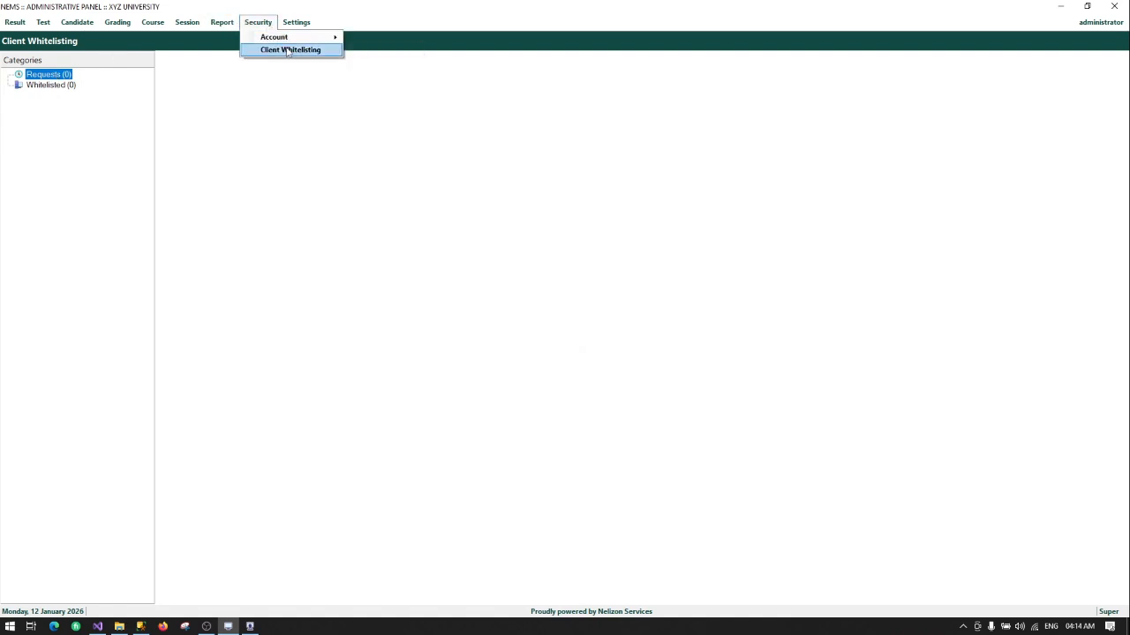
pyautogui.click(291, 49)
pyautogui.click(66, 75)
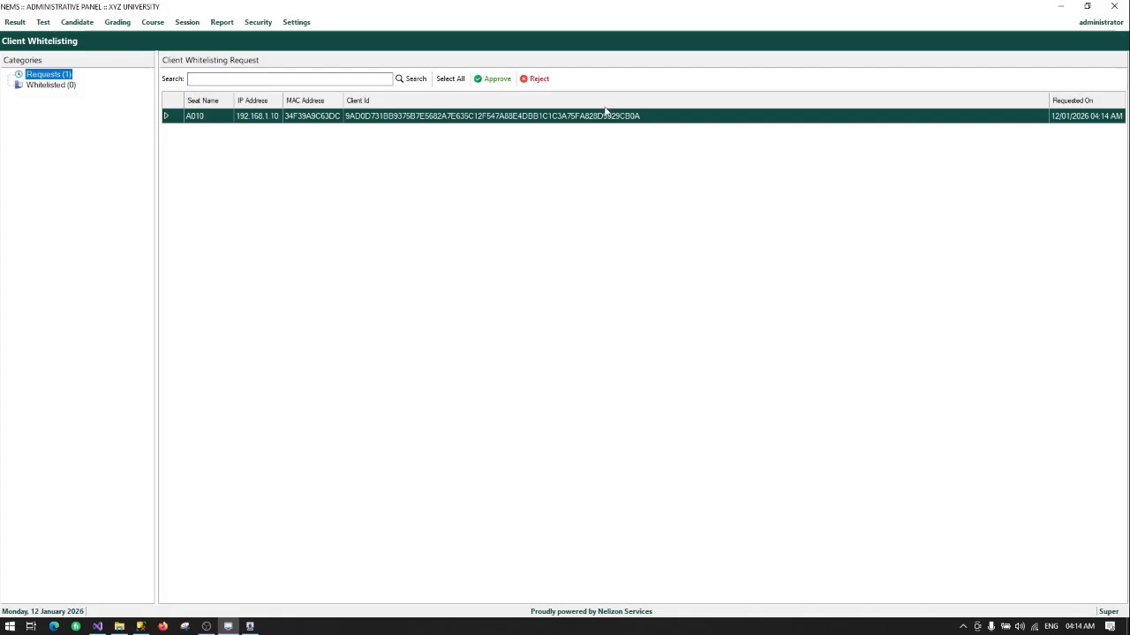
pyautogui.click(485, 79)
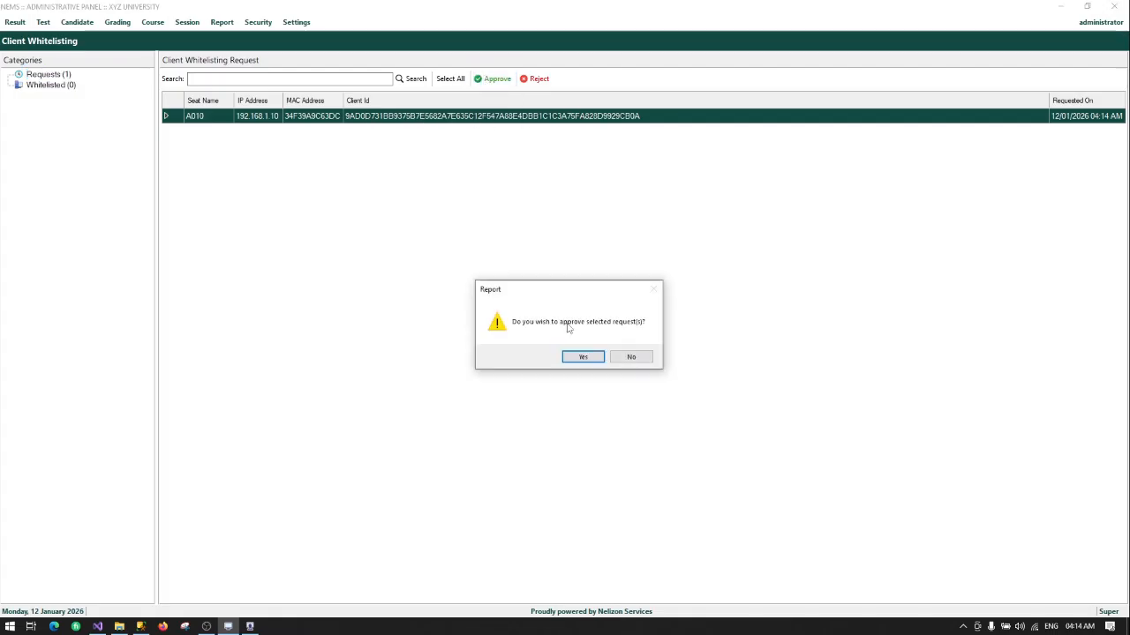
pyautogui.click(580, 357)
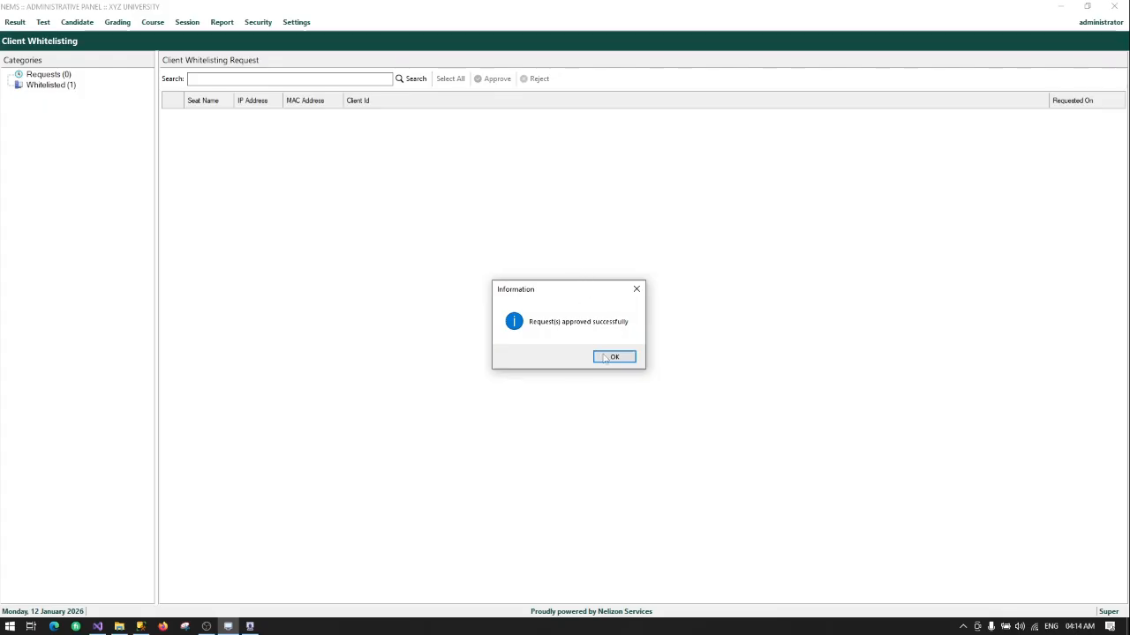
pyautogui.click(612, 357)
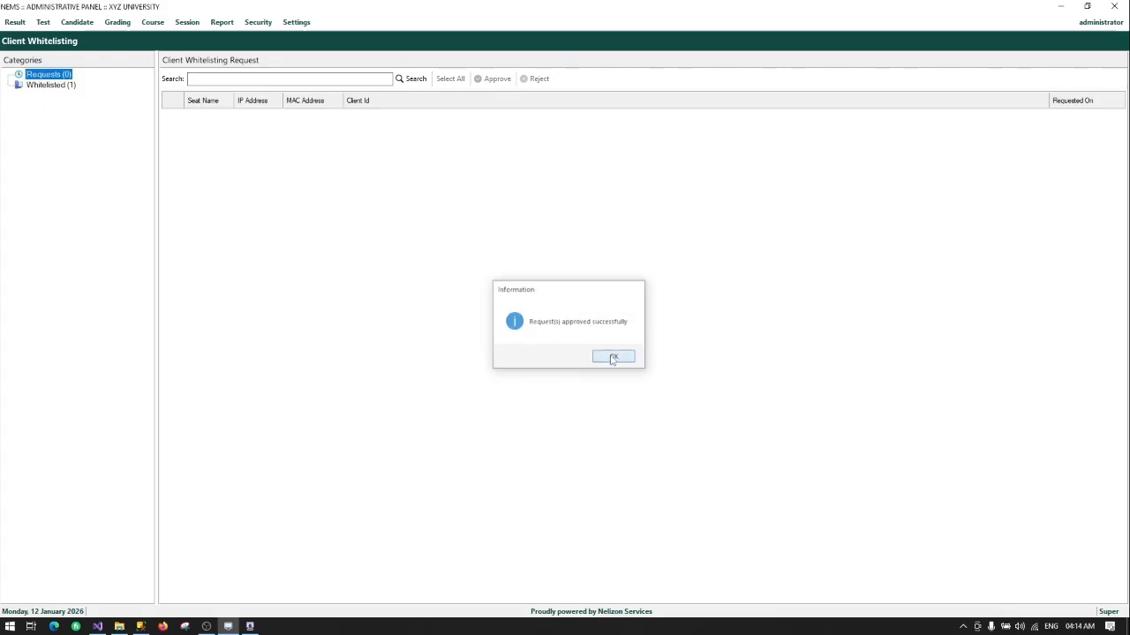
pyautogui.click(1060, 6)
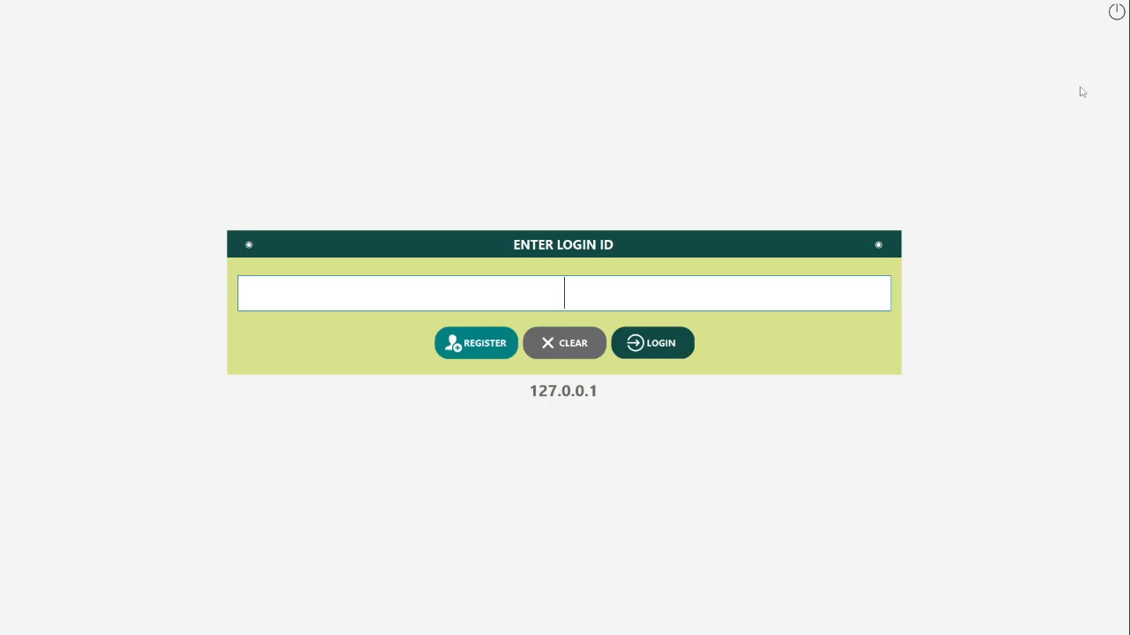
# Step: Quit NEMS Client from the A010 login screen and bring back the administrative panel's Client Whitelisting page
pyautogui.click(1114, 14)
pyautogui.click(572, 357)
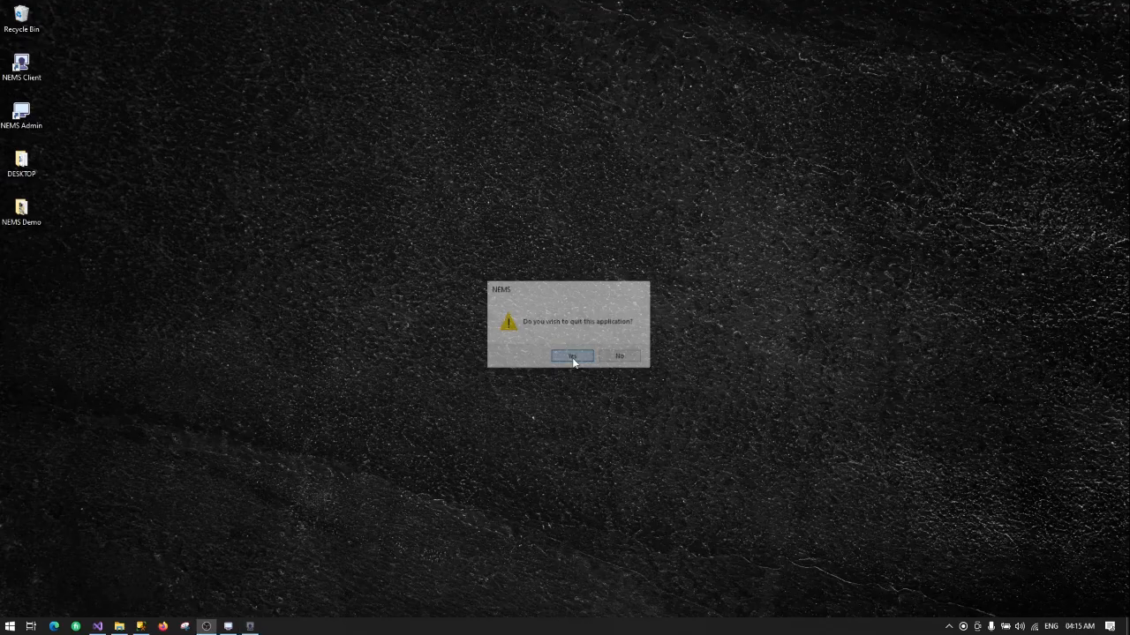
pyautogui.click(227, 627)
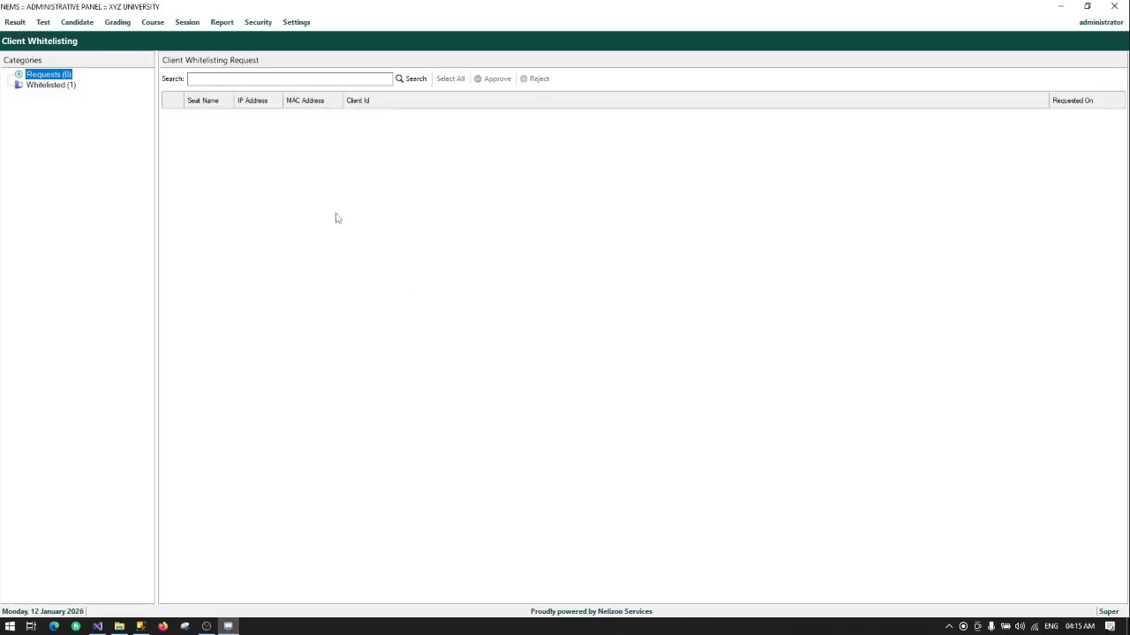
pyautogui.click(256, 24)
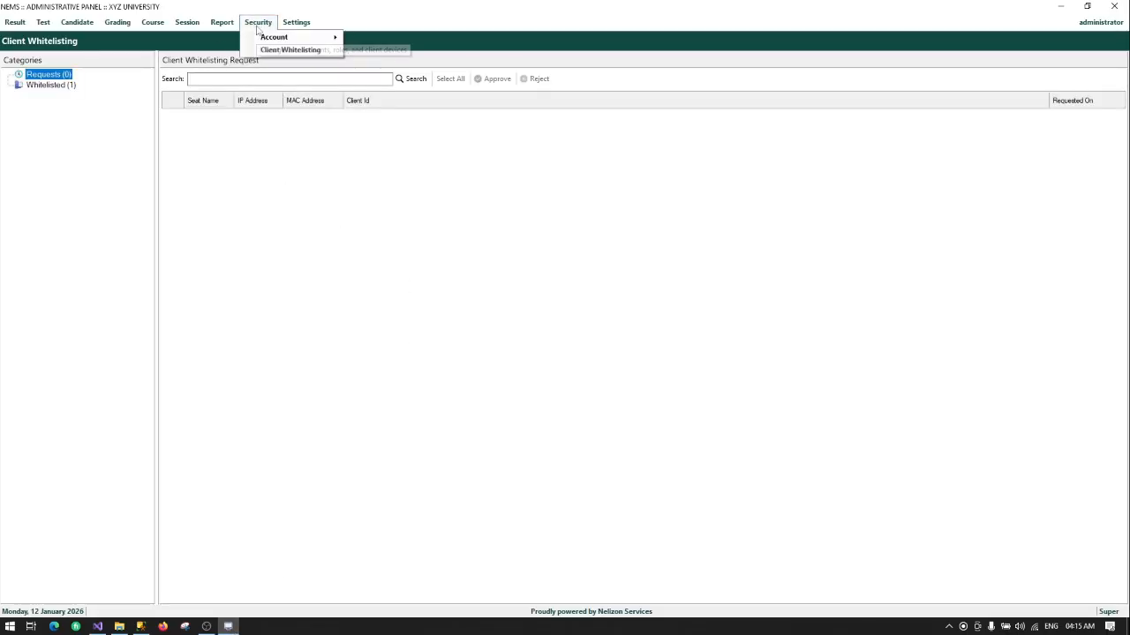
pyautogui.click(261, 182)
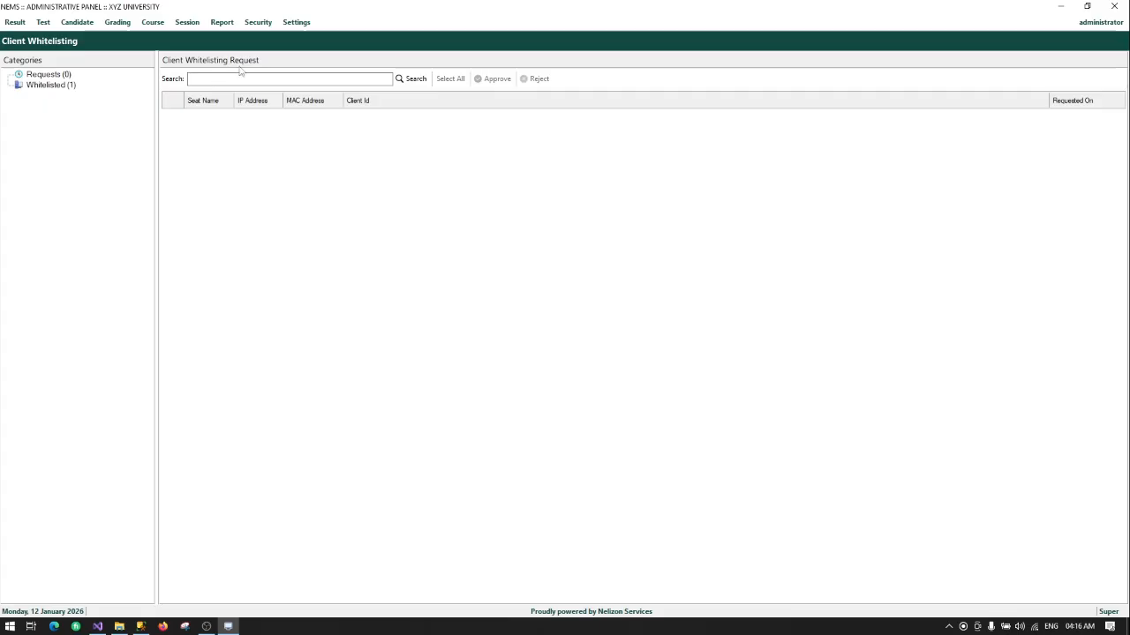
pyautogui.click(298, 23)
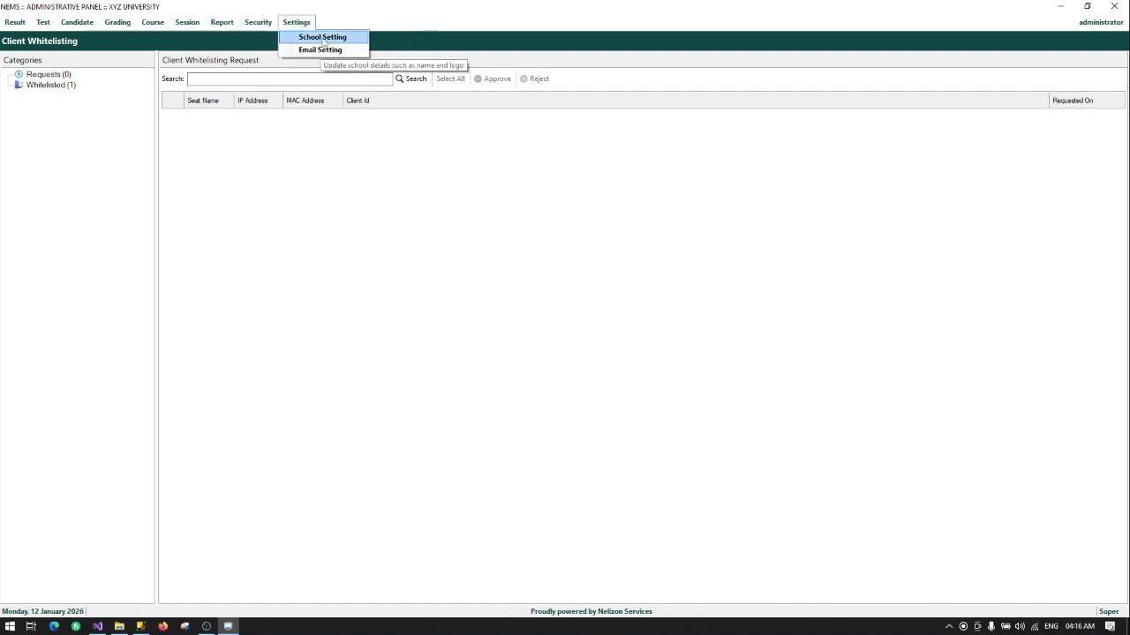
pyautogui.click(323, 37)
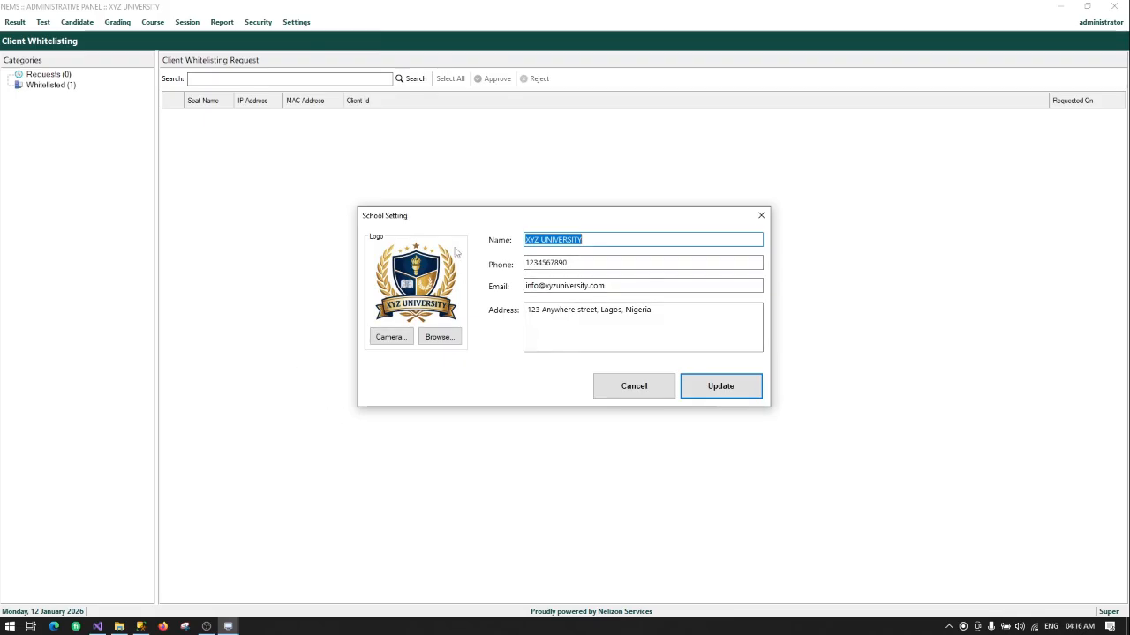
pyautogui.click(598, 262)
pyautogui.click(612, 287)
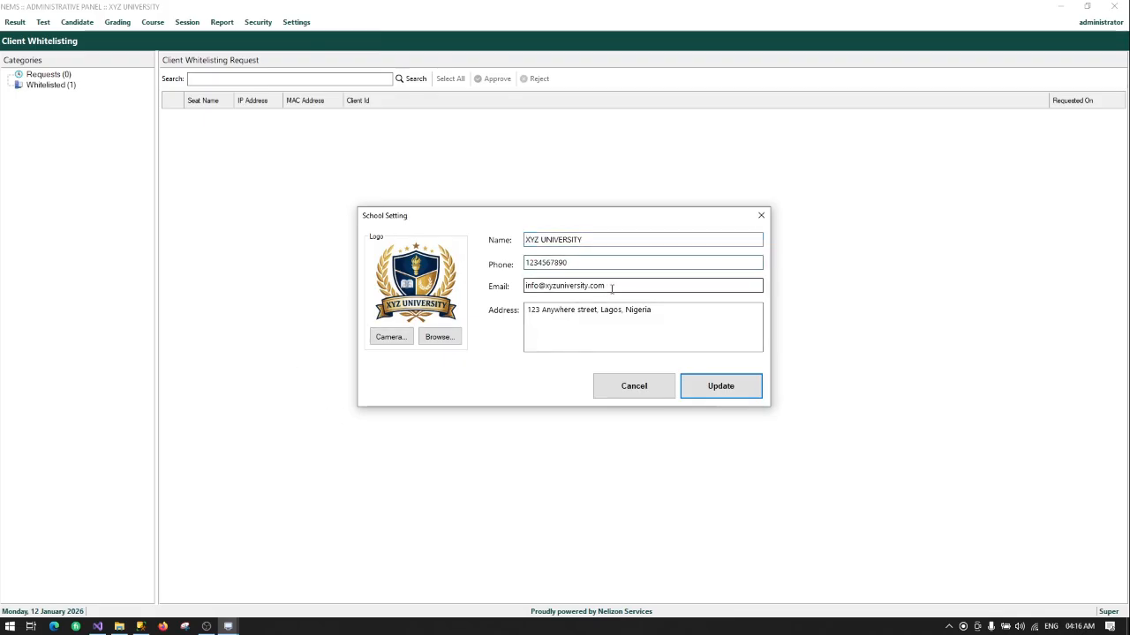
pyautogui.click(653, 320)
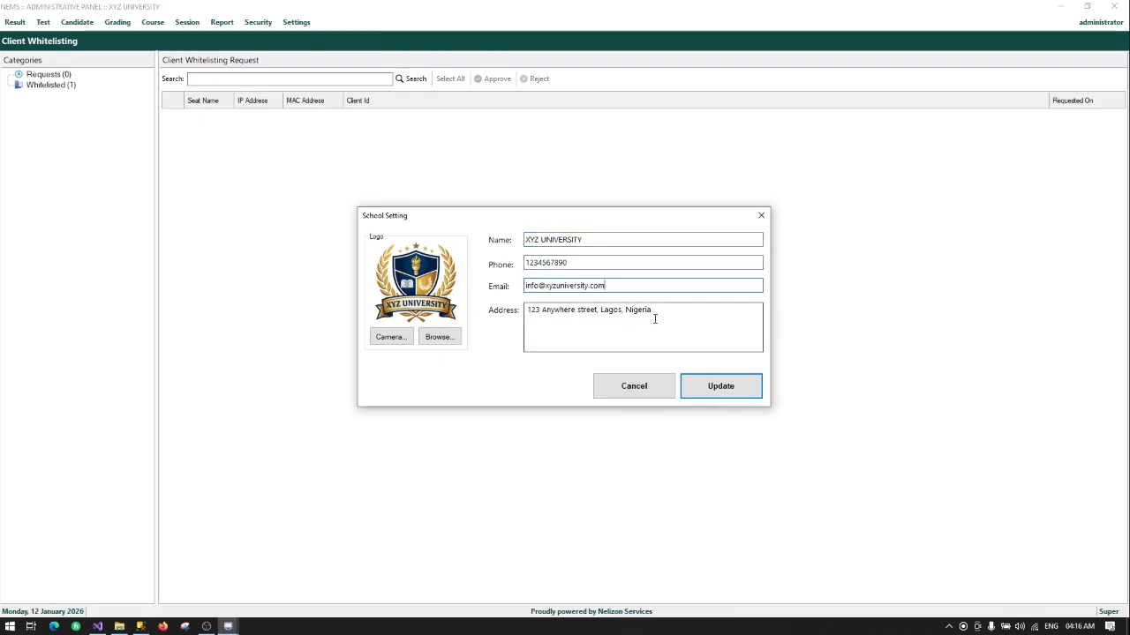
pyautogui.click(634, 387)
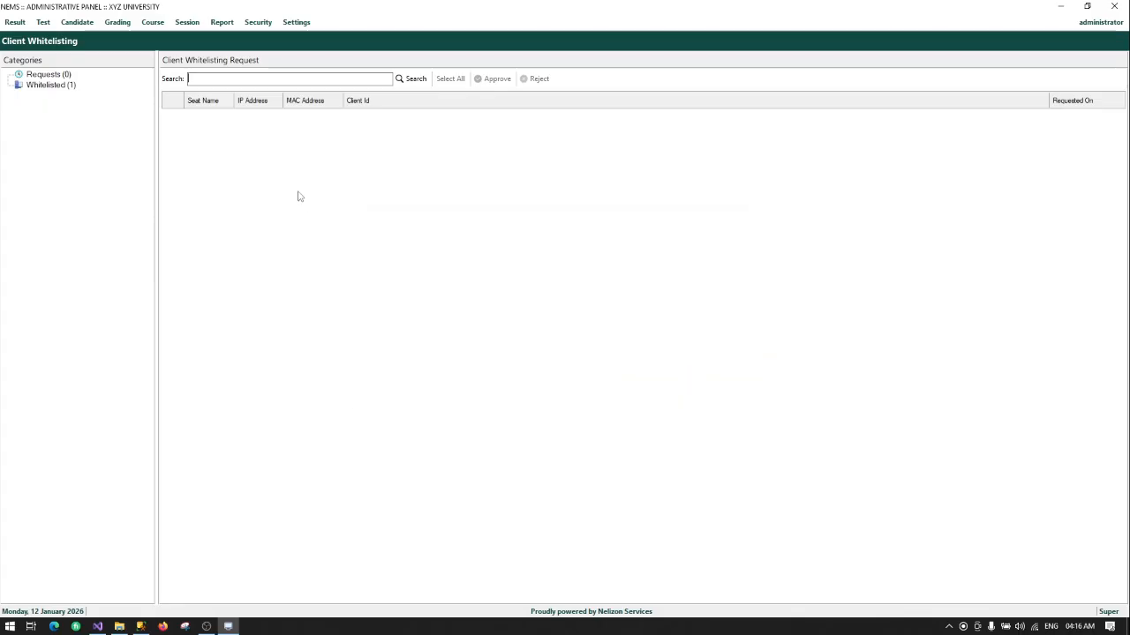